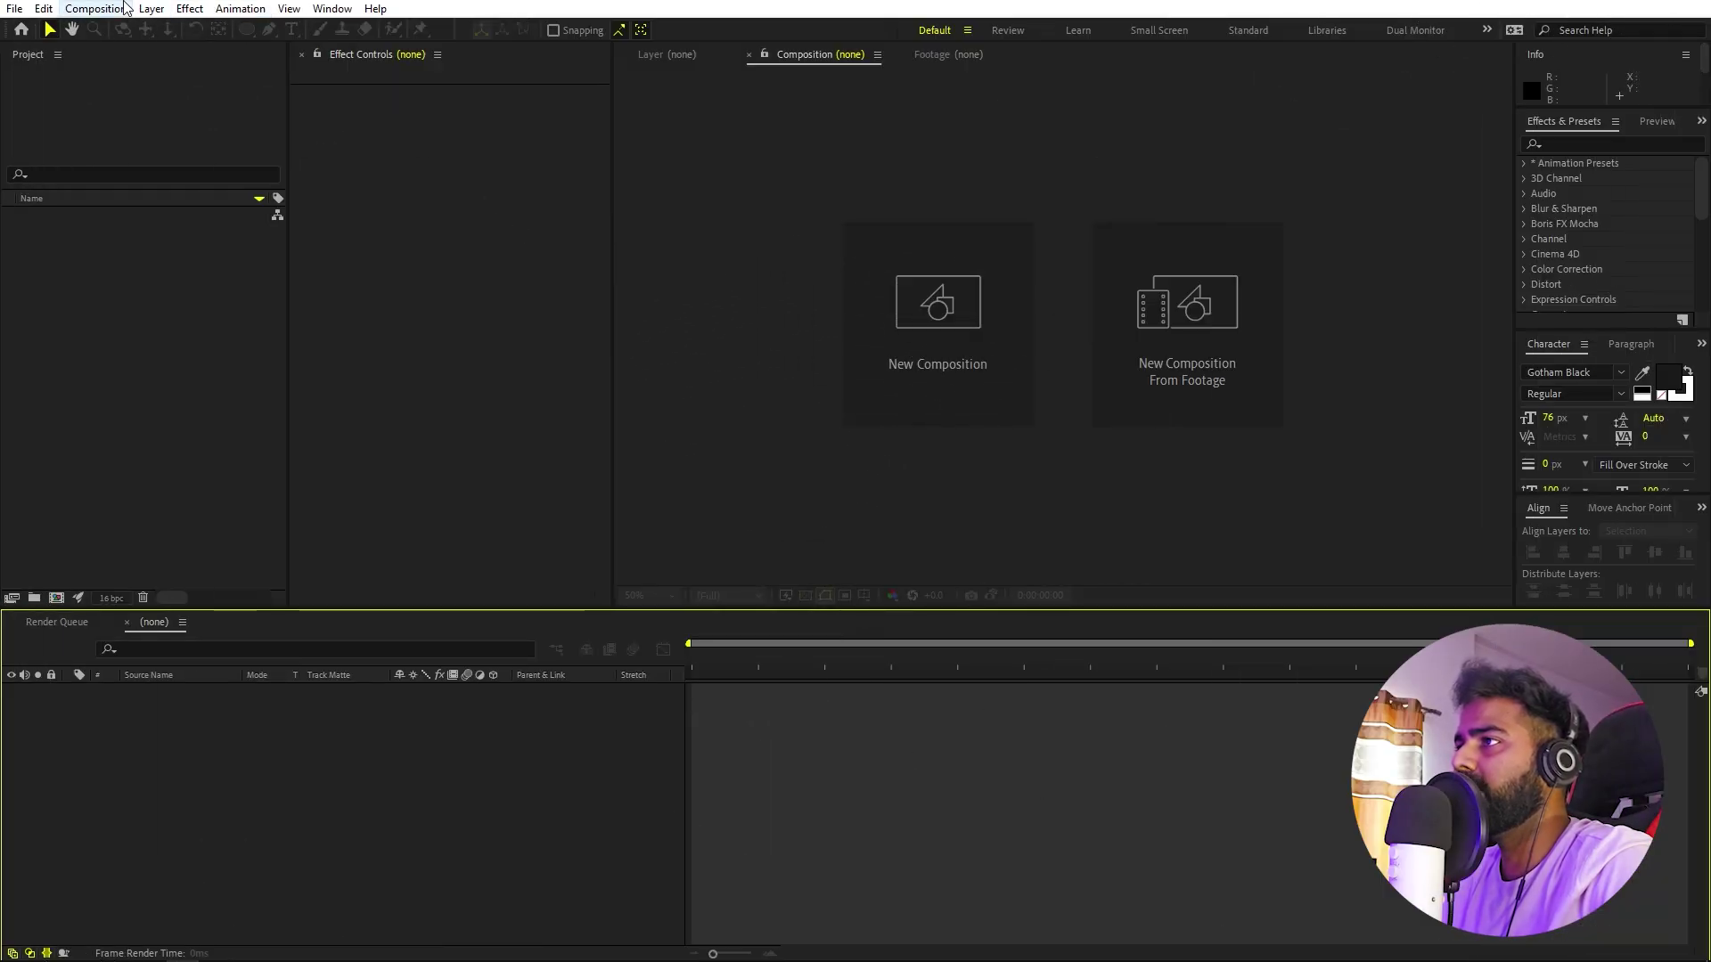
Create a composition named Main at 1920 x 1080, 30 fps and 10 seconds, and fit it in the viewer.
left_click(96, 8)
left_click(124, 30)
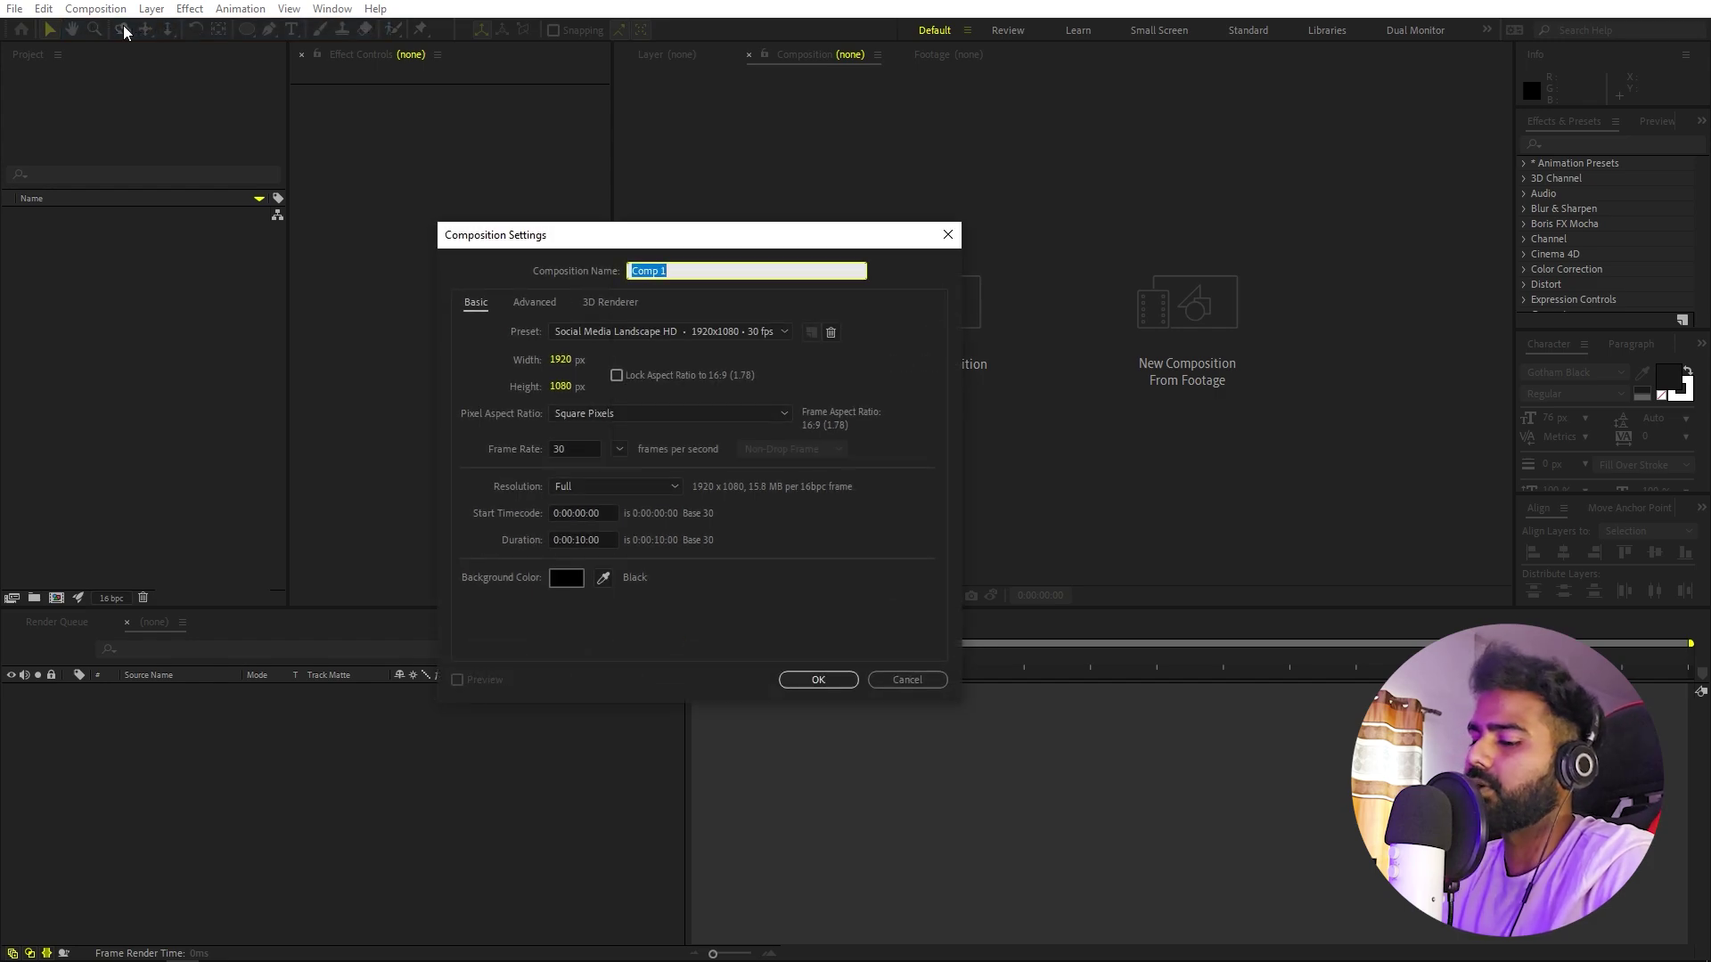
type("Main")
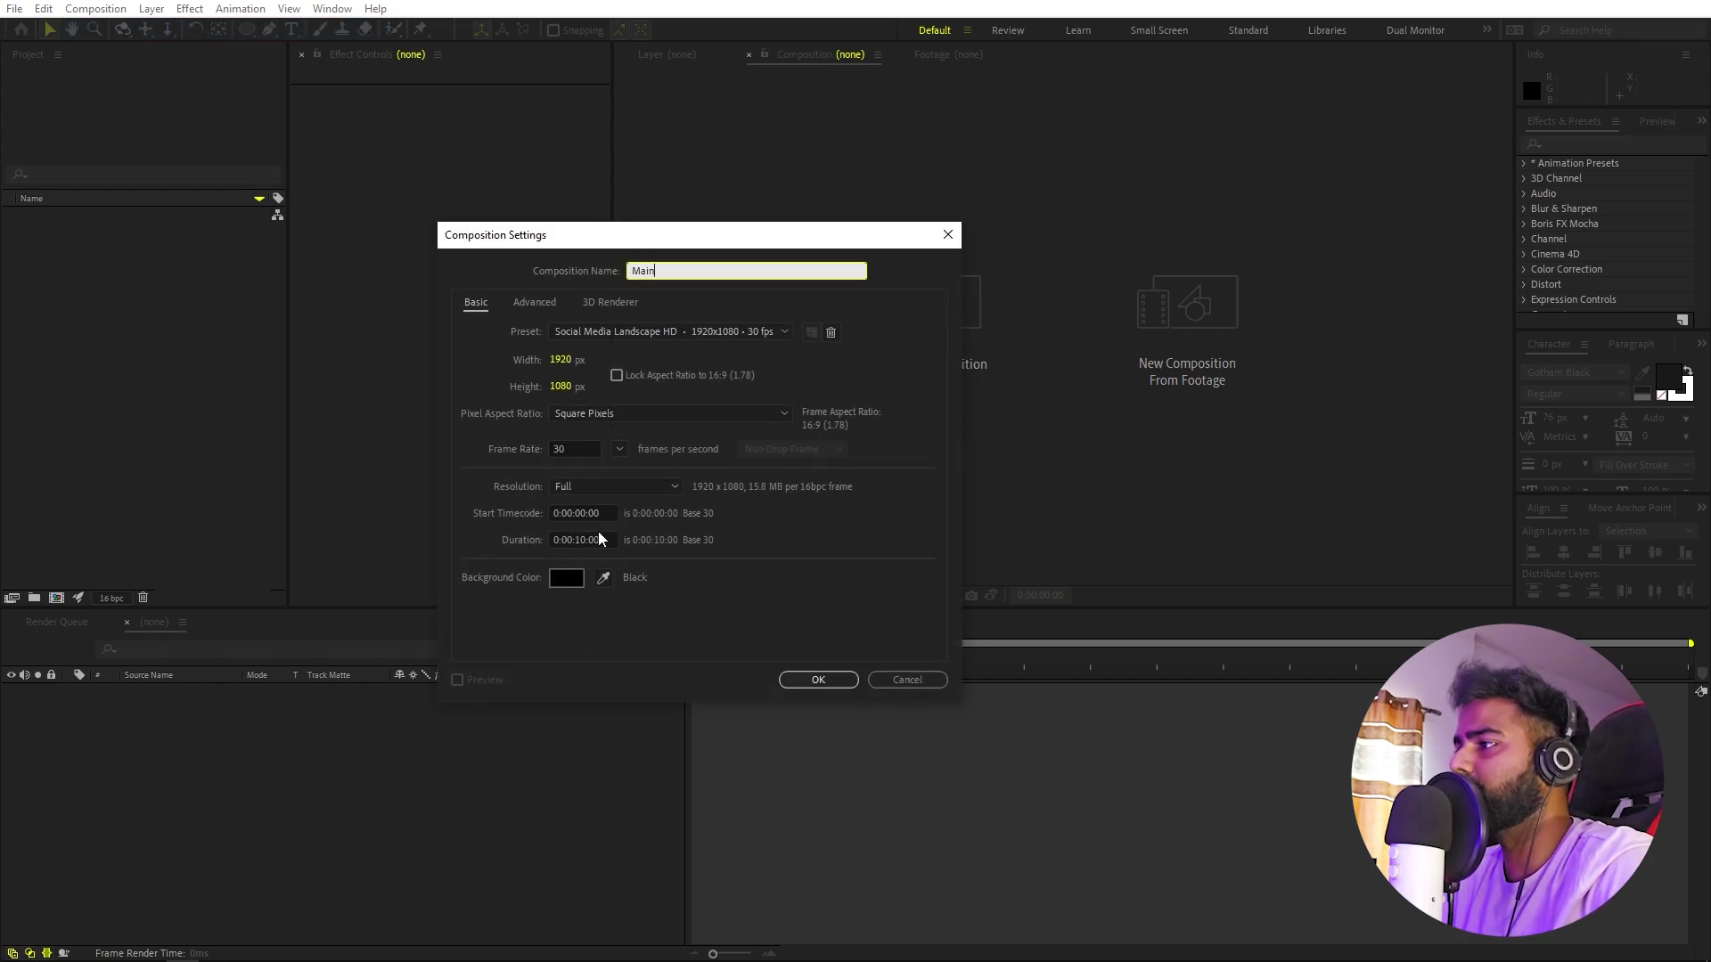
left_click(811, 680)
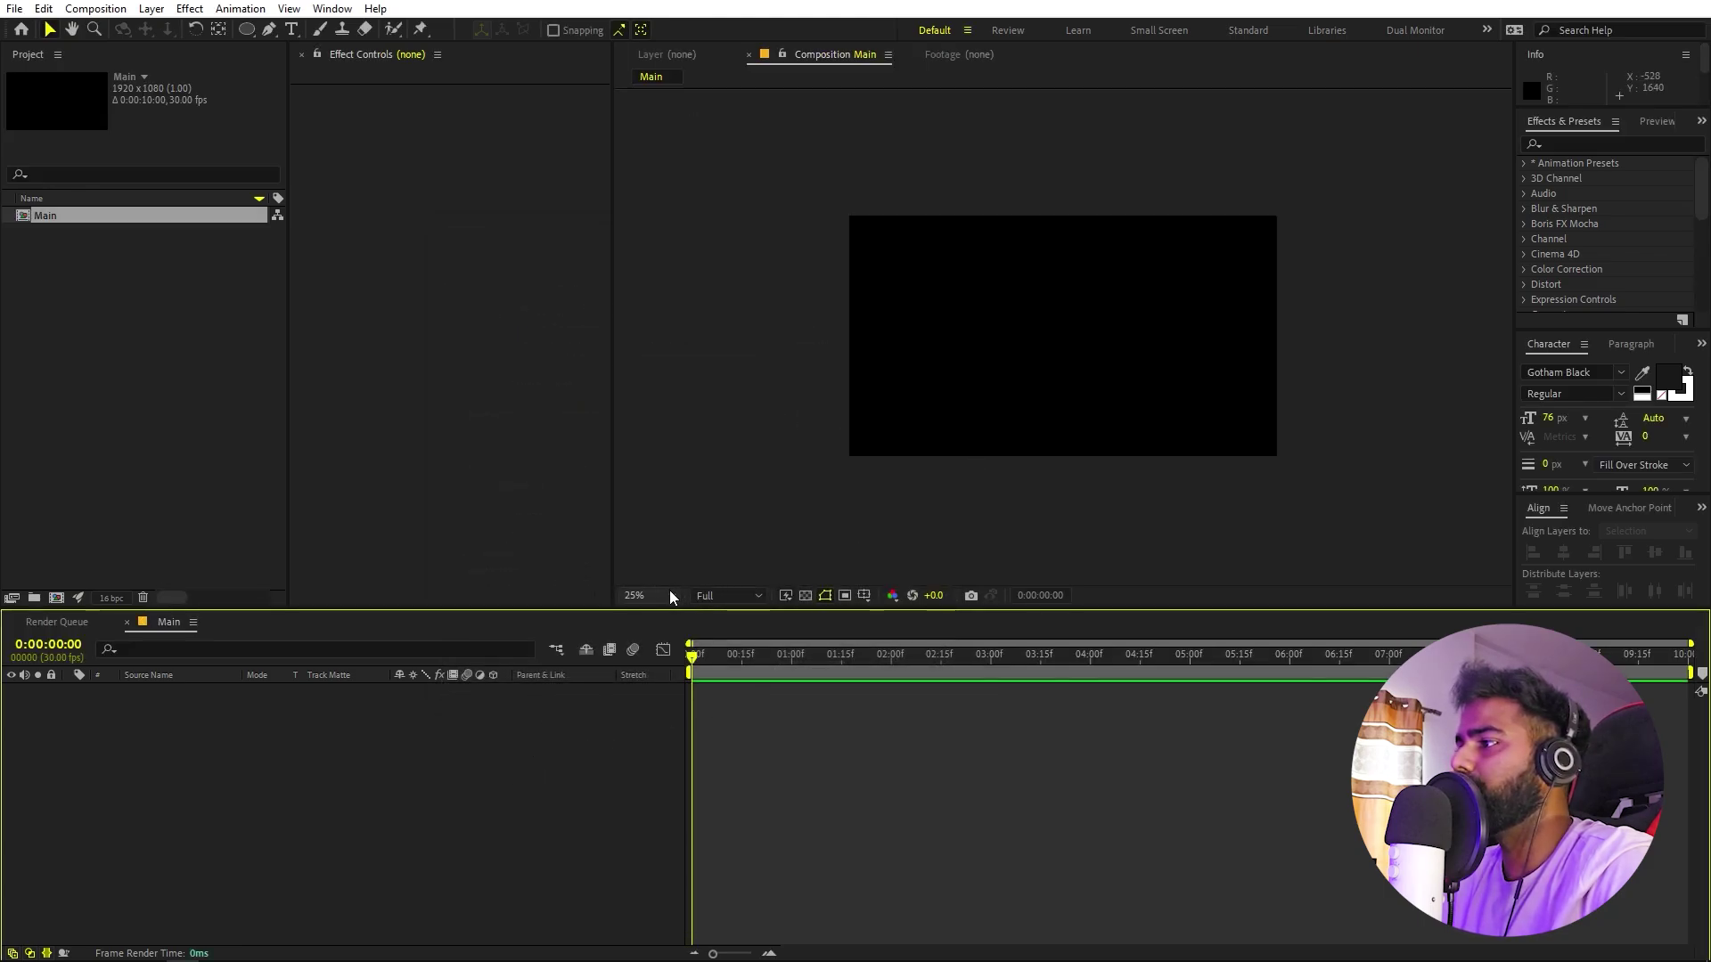
left_click(670, 596)
left_click(658, 790)
Add a full-size solid layer coloured light gray D0D0D0 as the background.
right_click(287, 600)
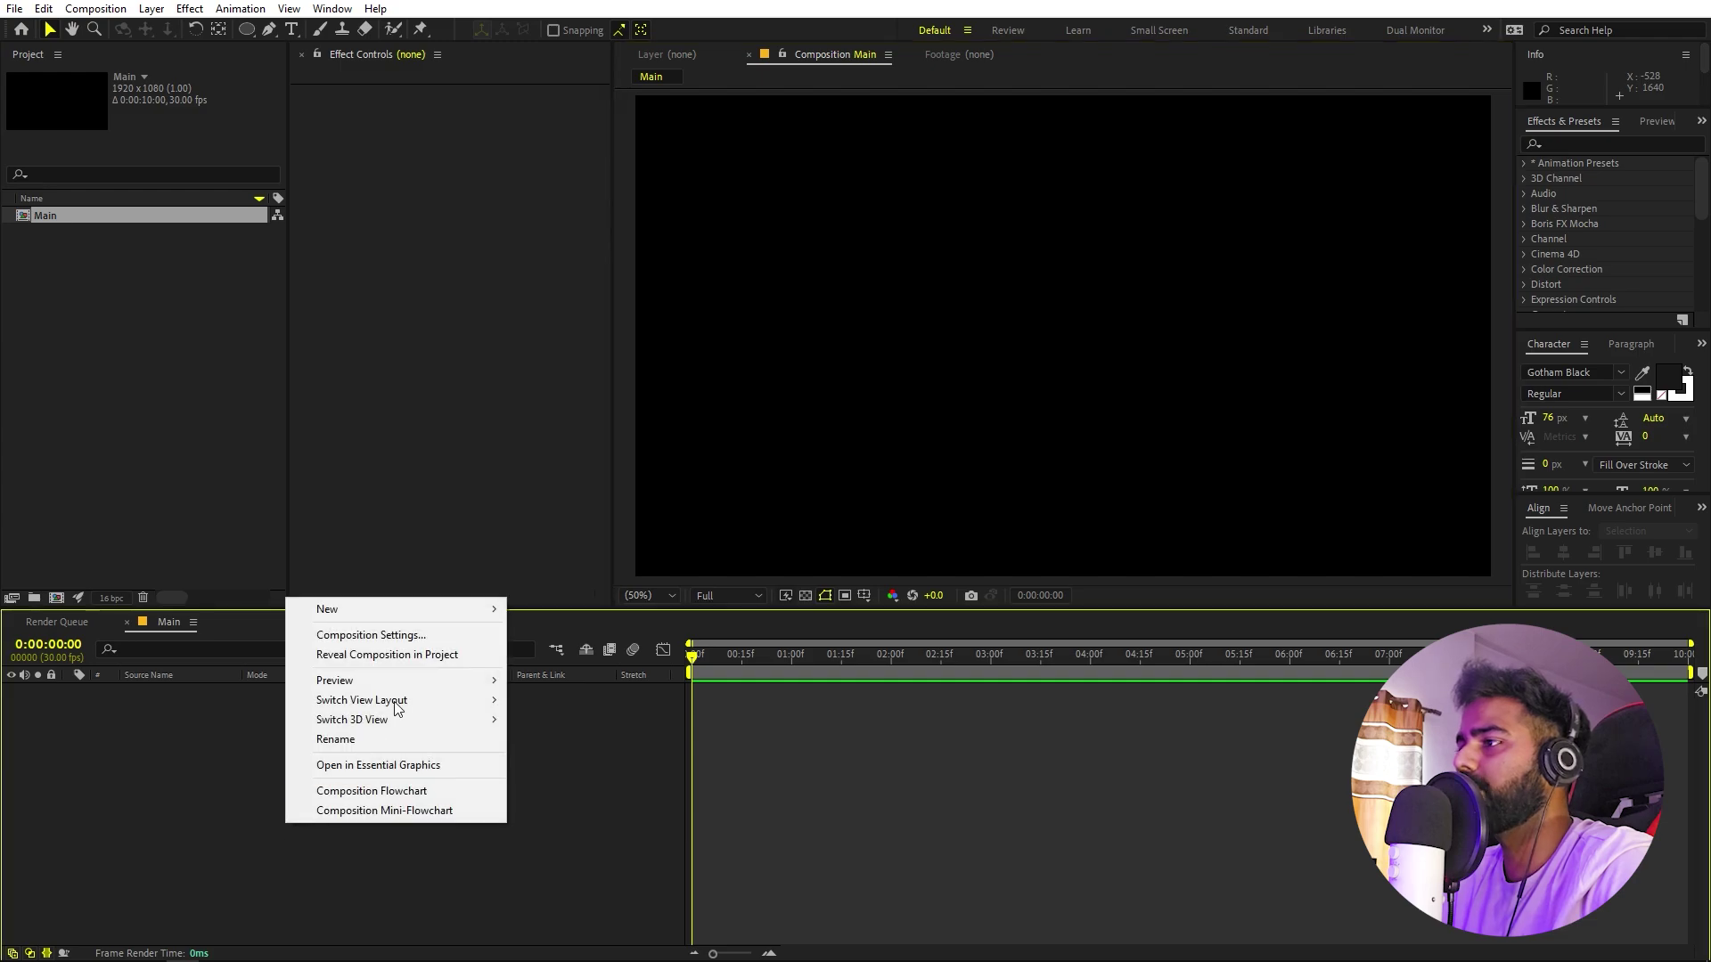
mouse_move(424, 614)
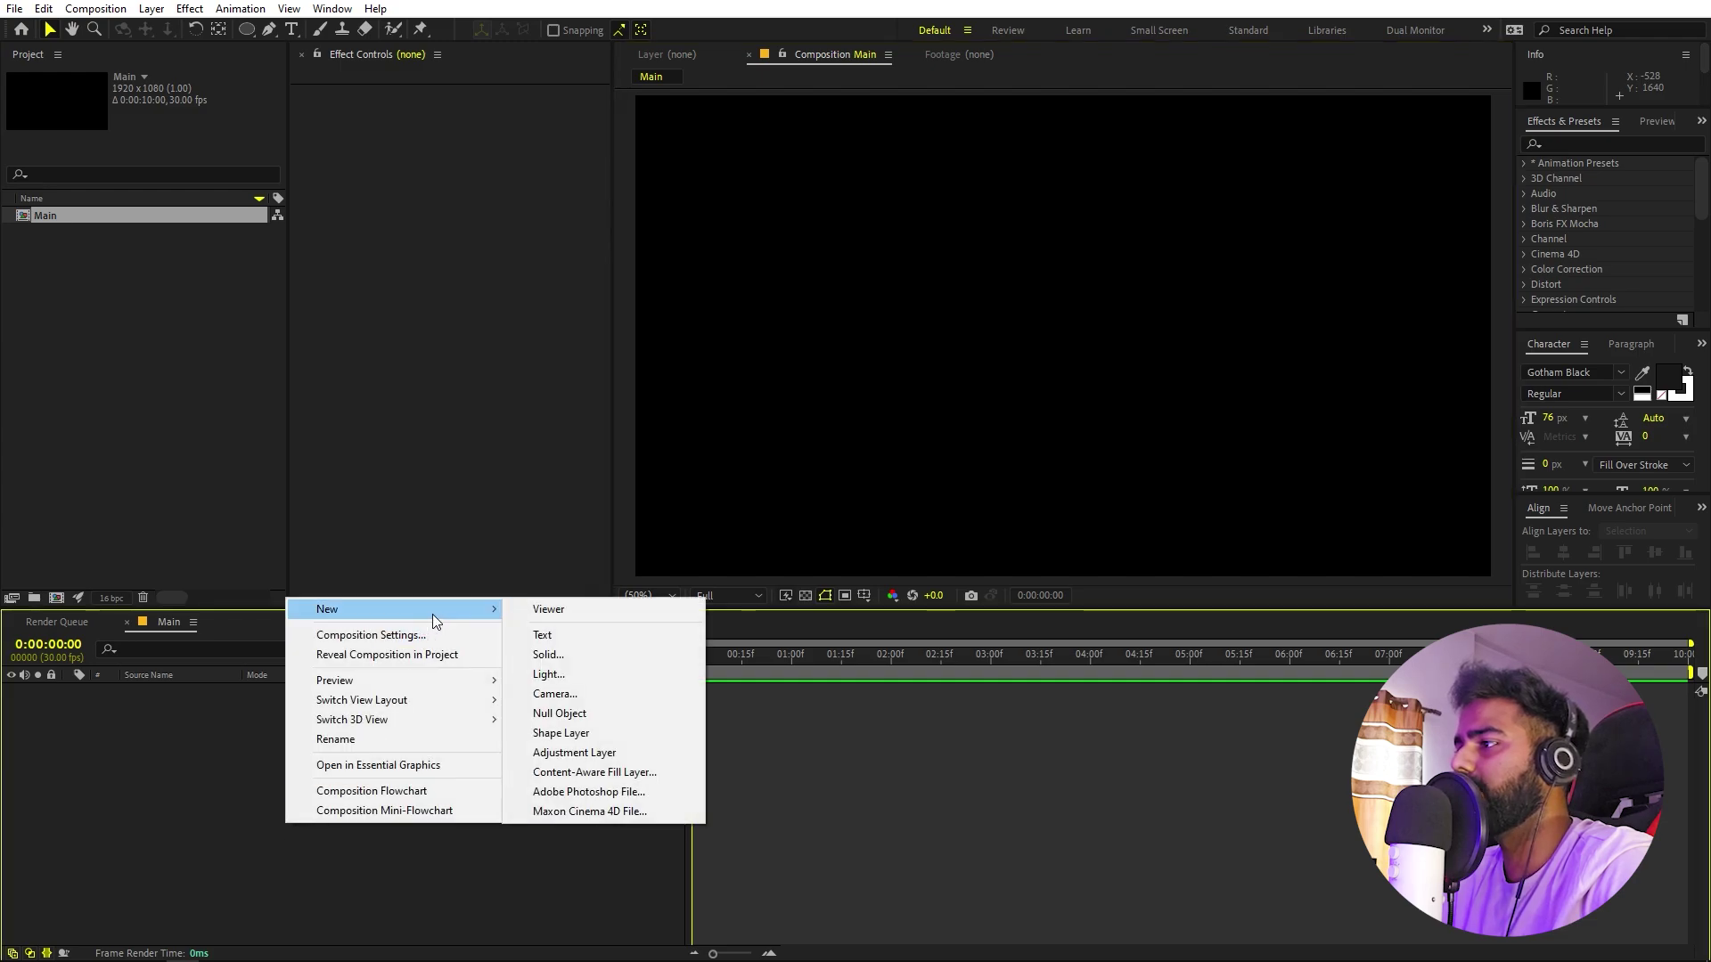
left_click(551, 656)
left_click(510, 474)
left_click_drag(80, 502, 34, 493)
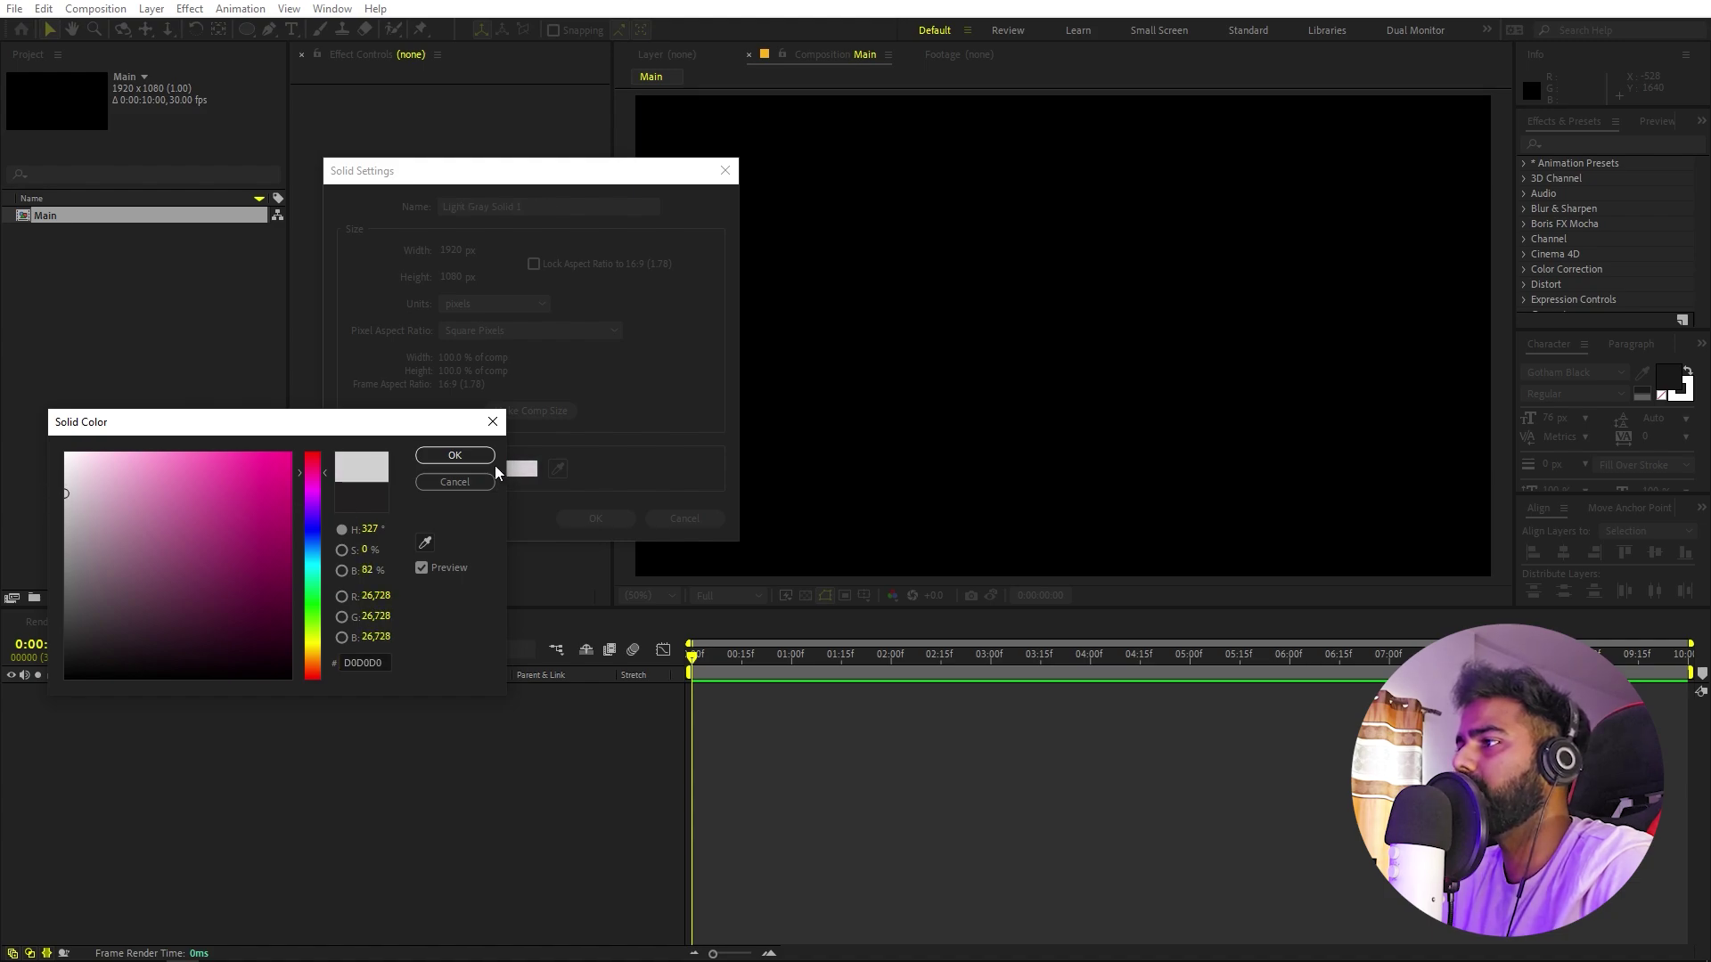
left_click(492, 458)
left_click(595, 519)
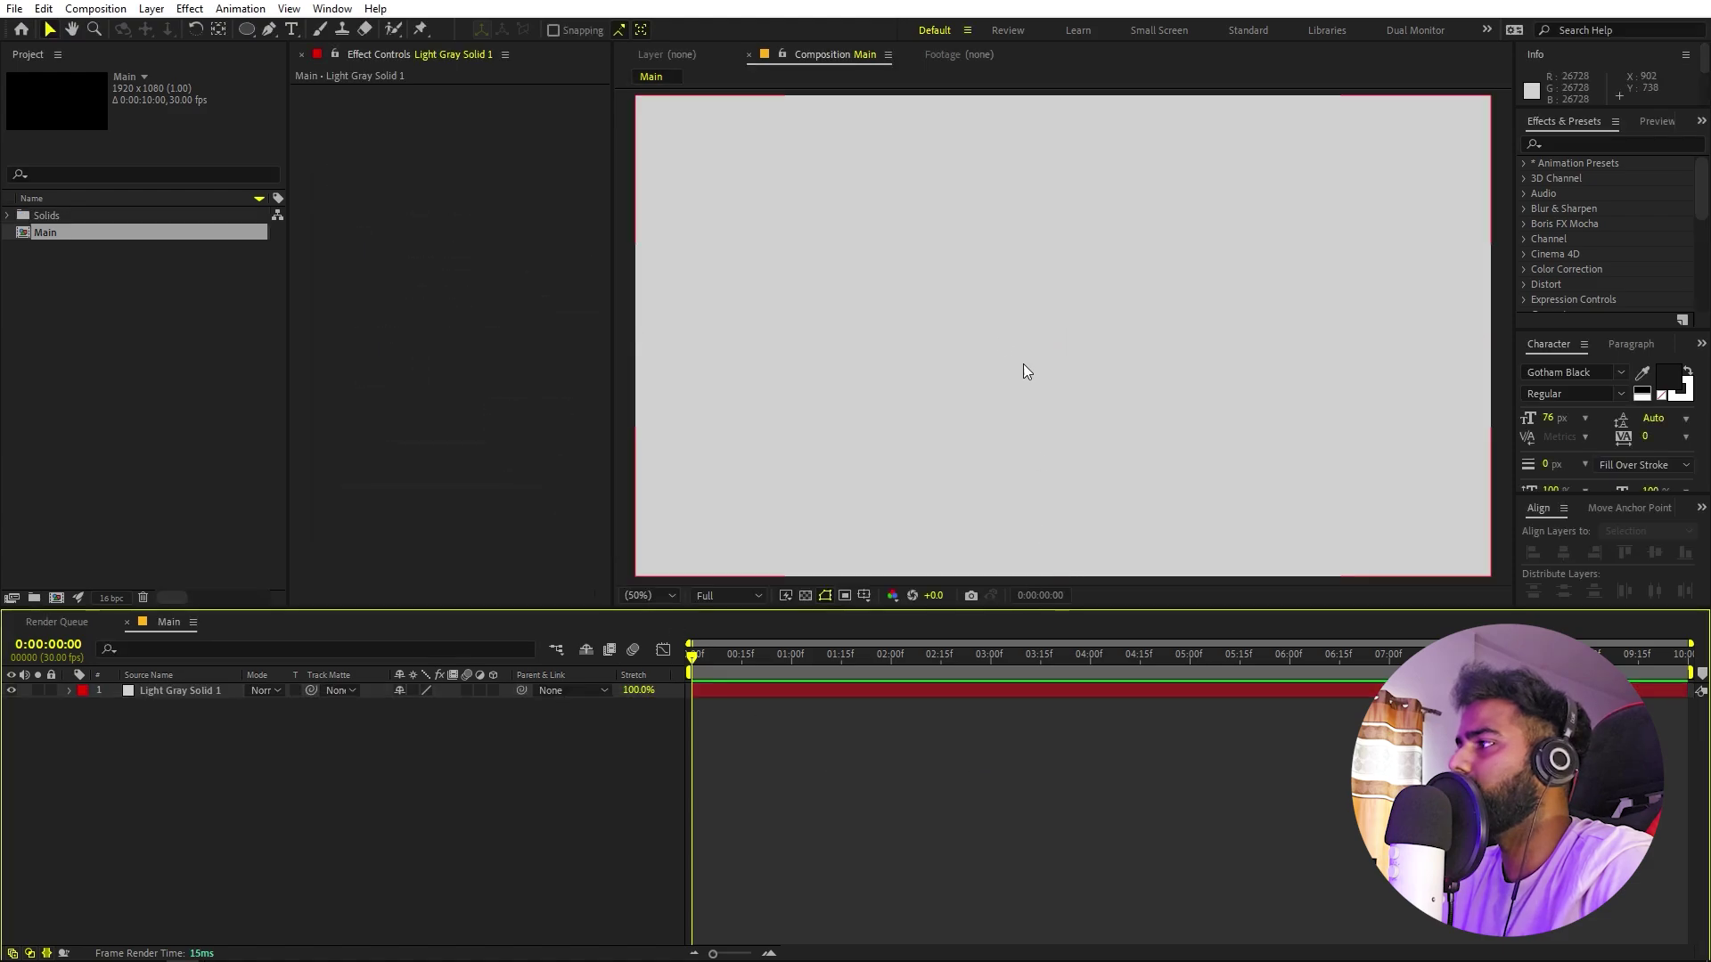
Add a text layer reading SHOWREEL and align it to the composition's horizontal and vertical centre.
left_click(135, 380)
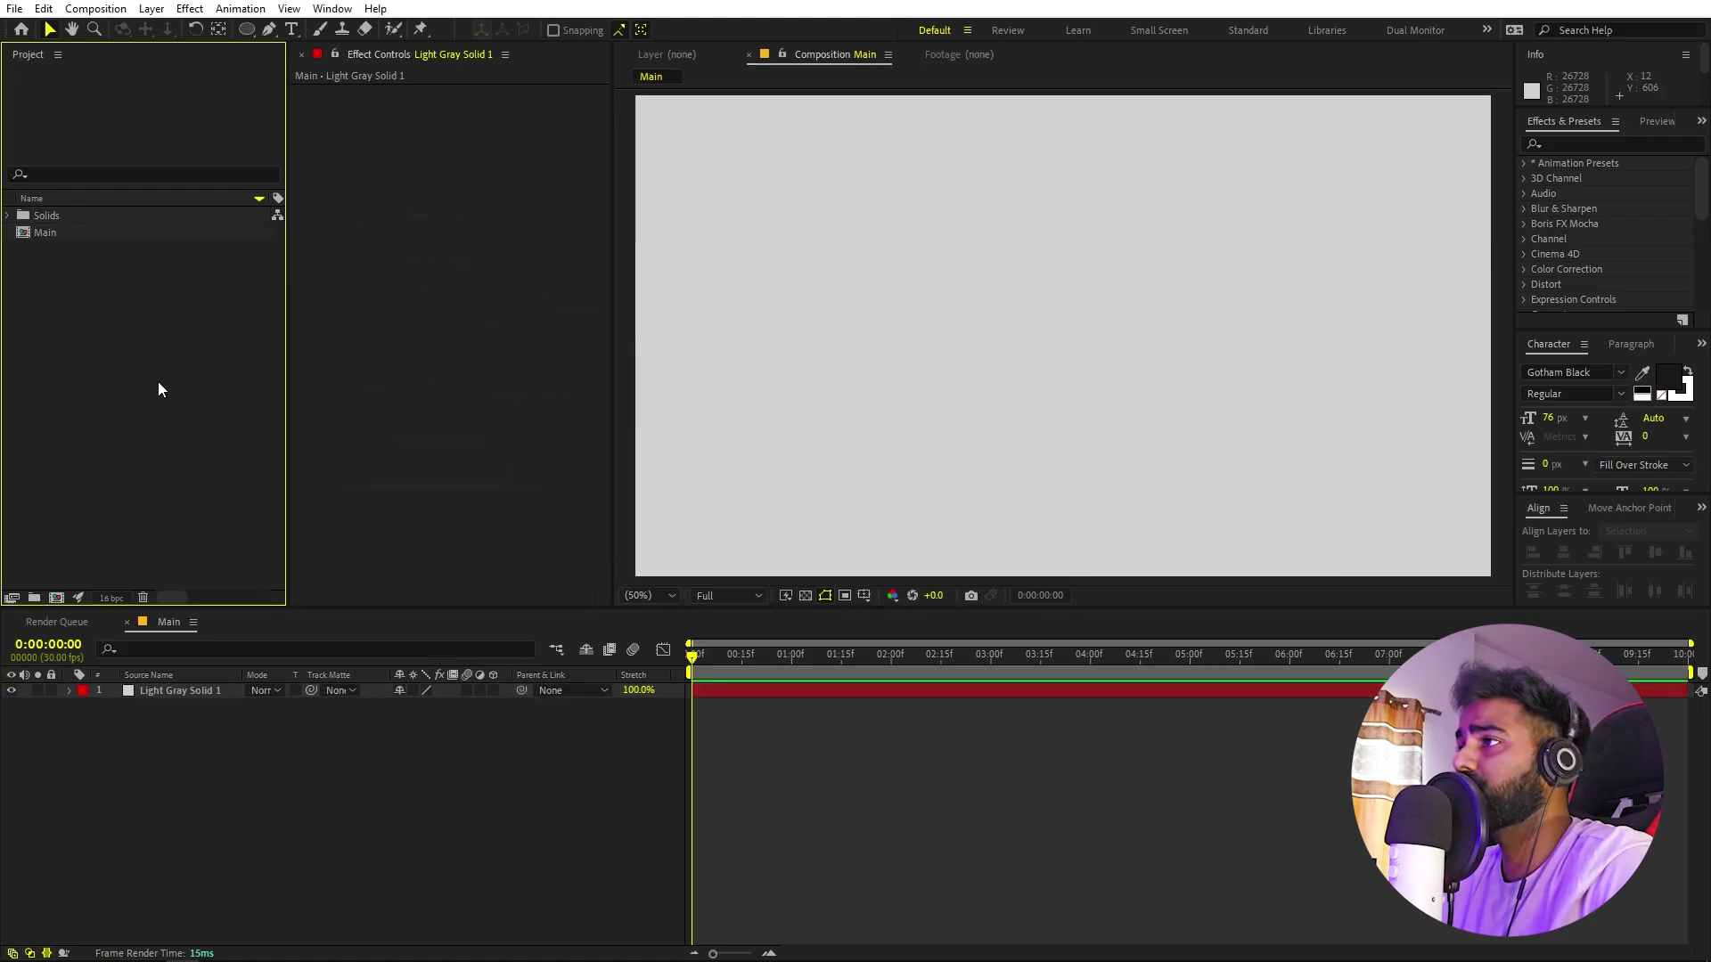
left_click(292, 30)
left_click(928, 325)
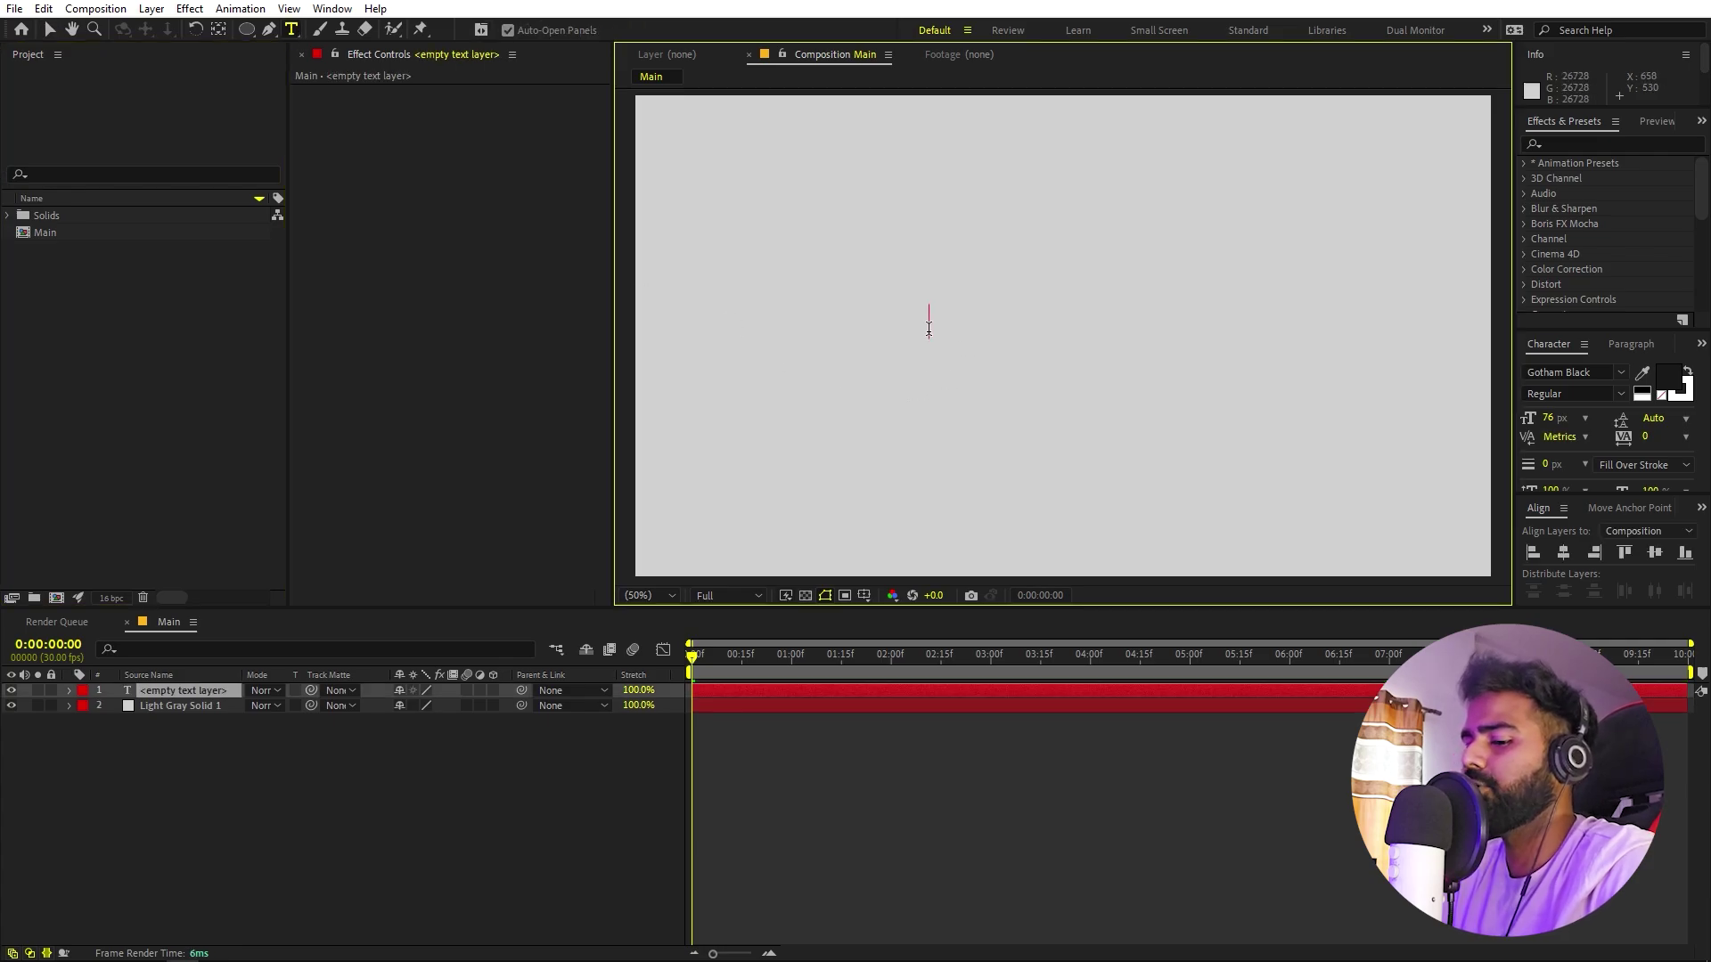
type("SHOWREEL")
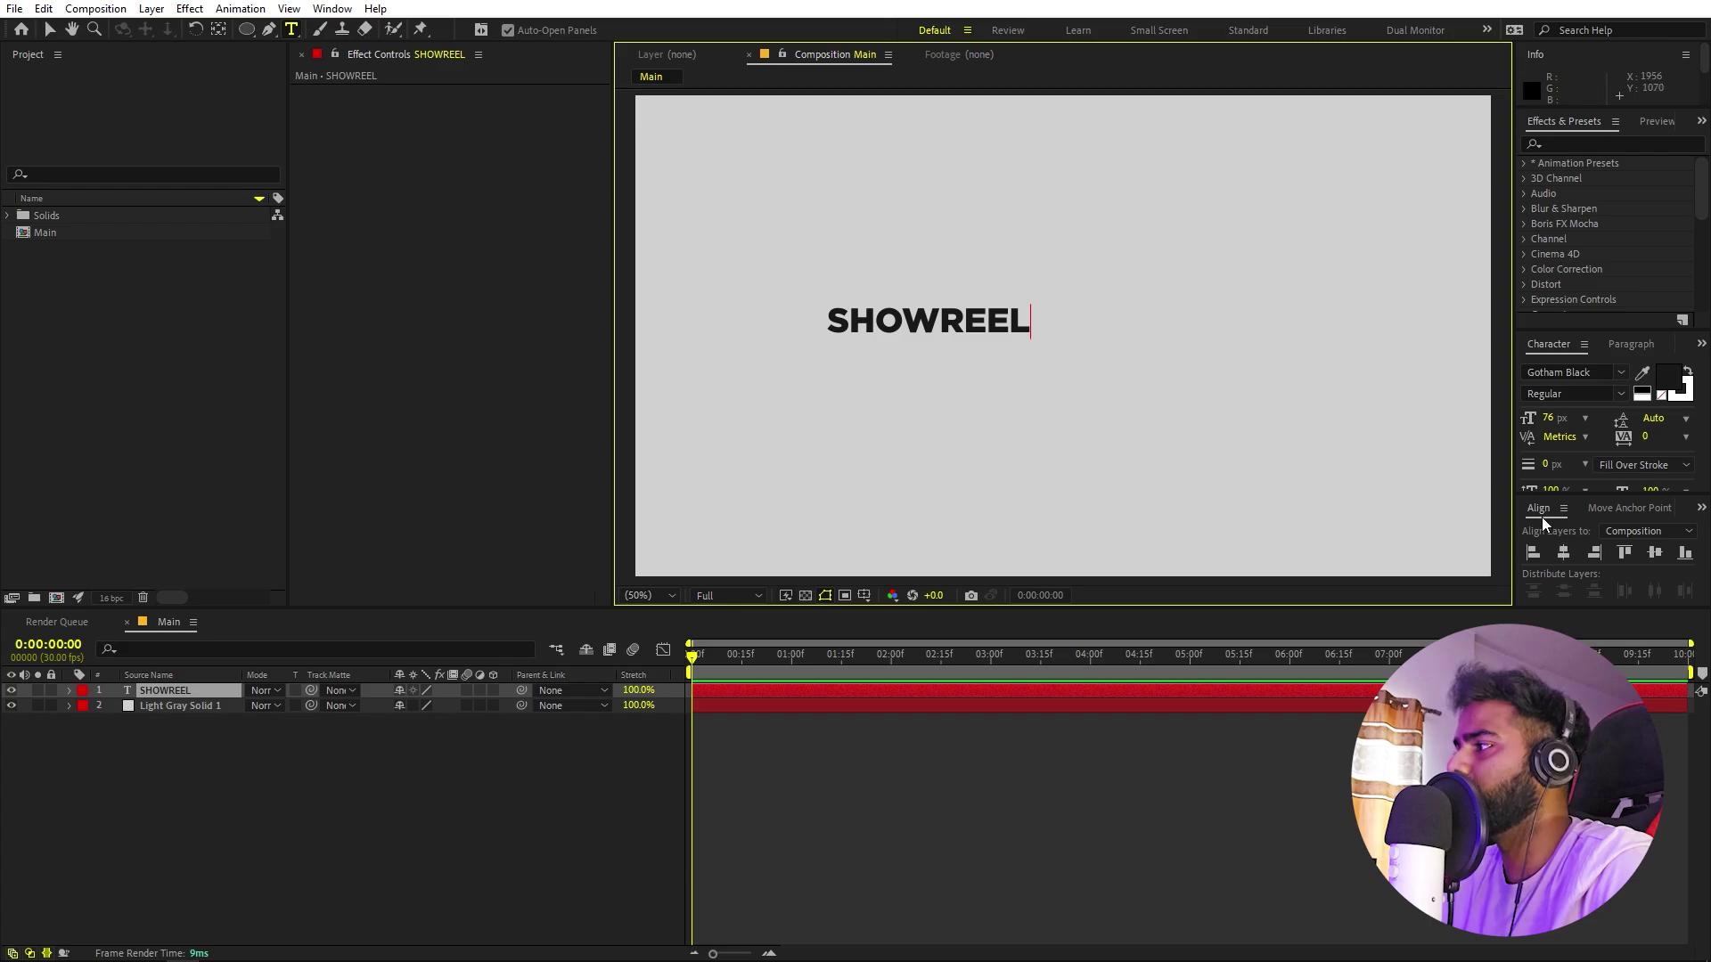
left_click(1564, 551)
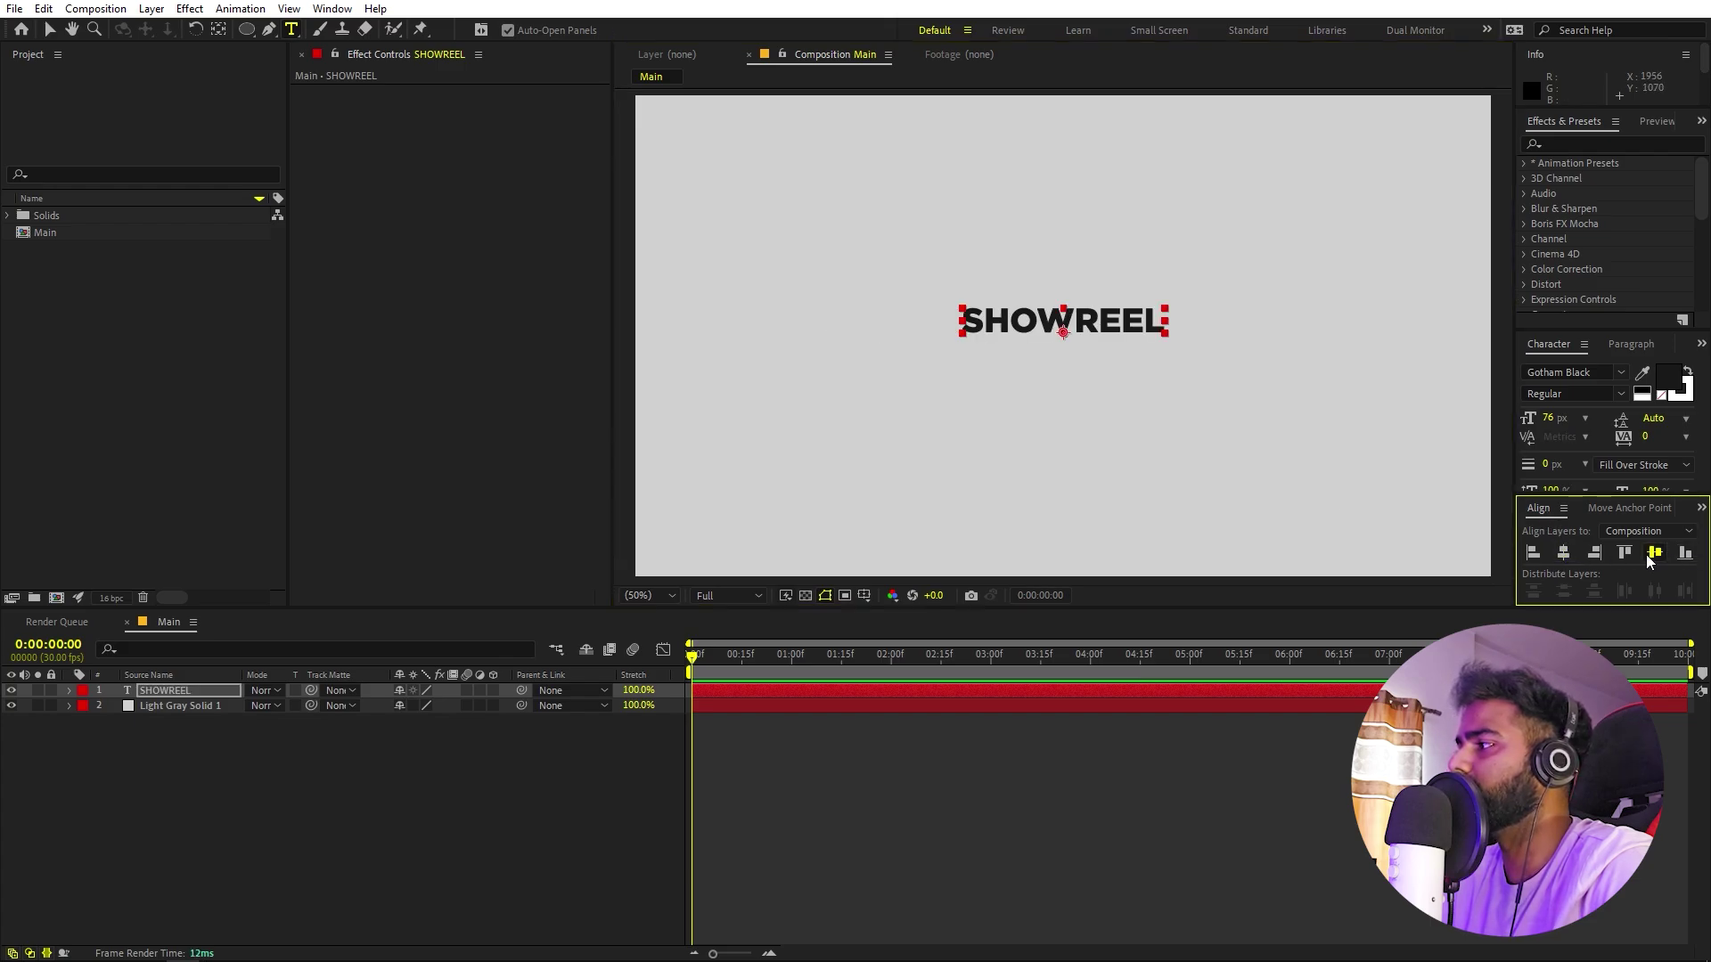
left_click(1655, 553)
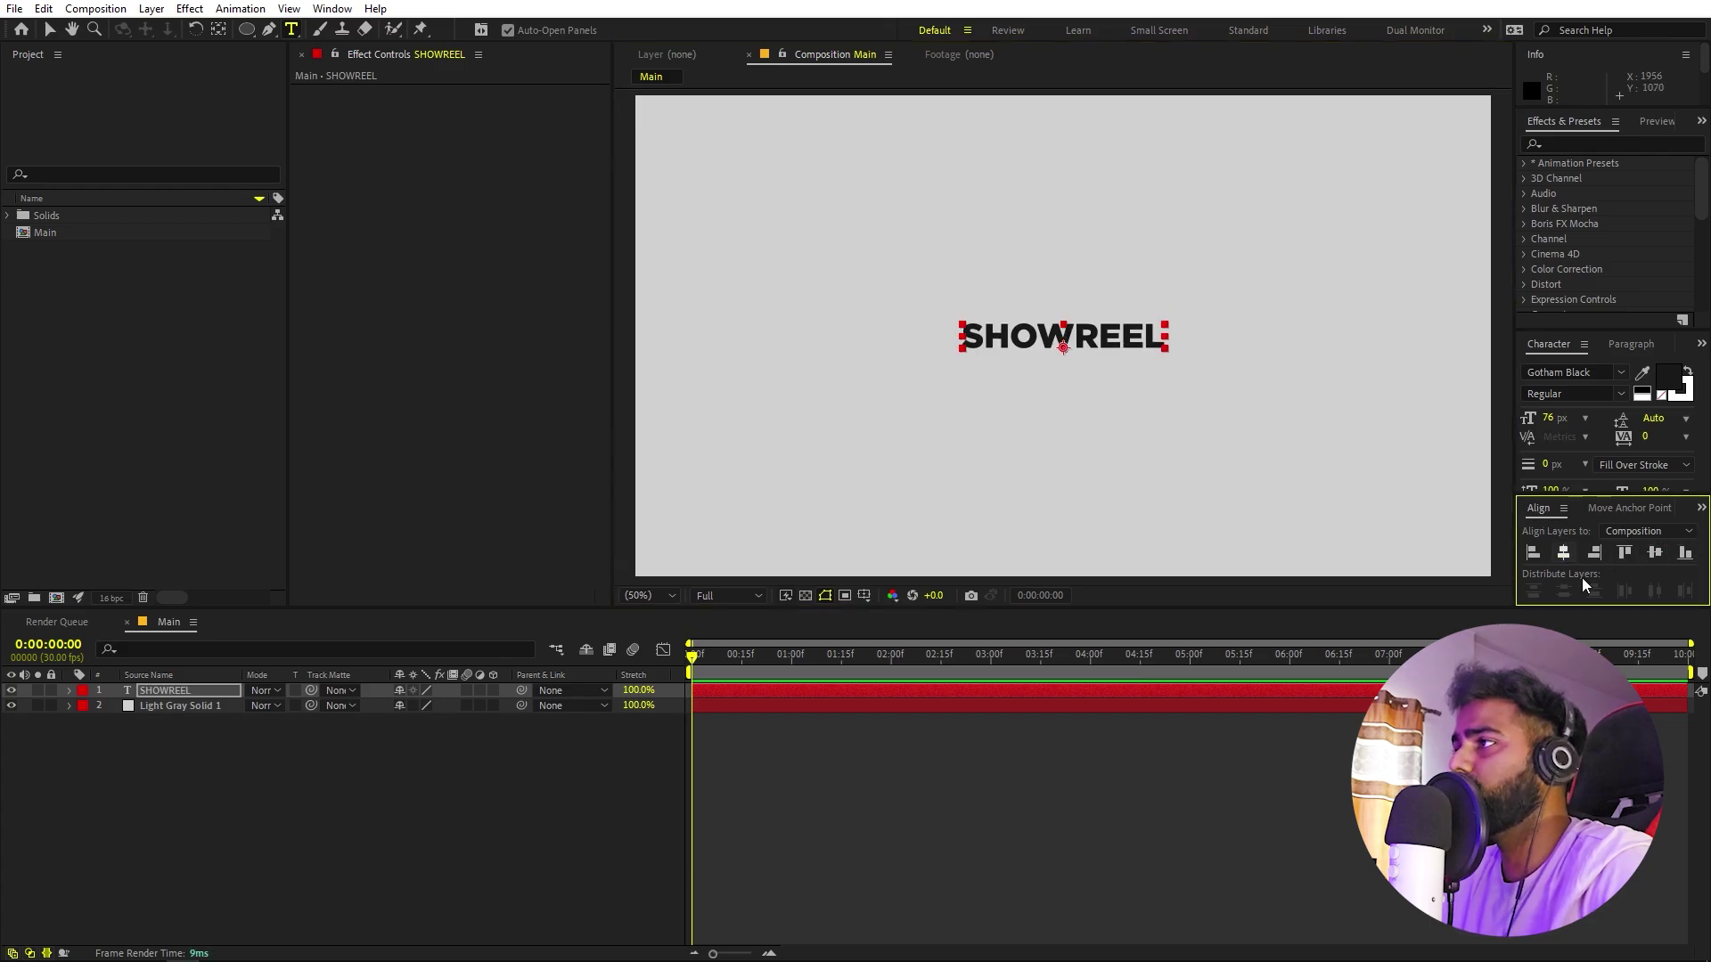
Centre the anchor point of the SHOWREEL layer on its text.
left_click(331, 9)
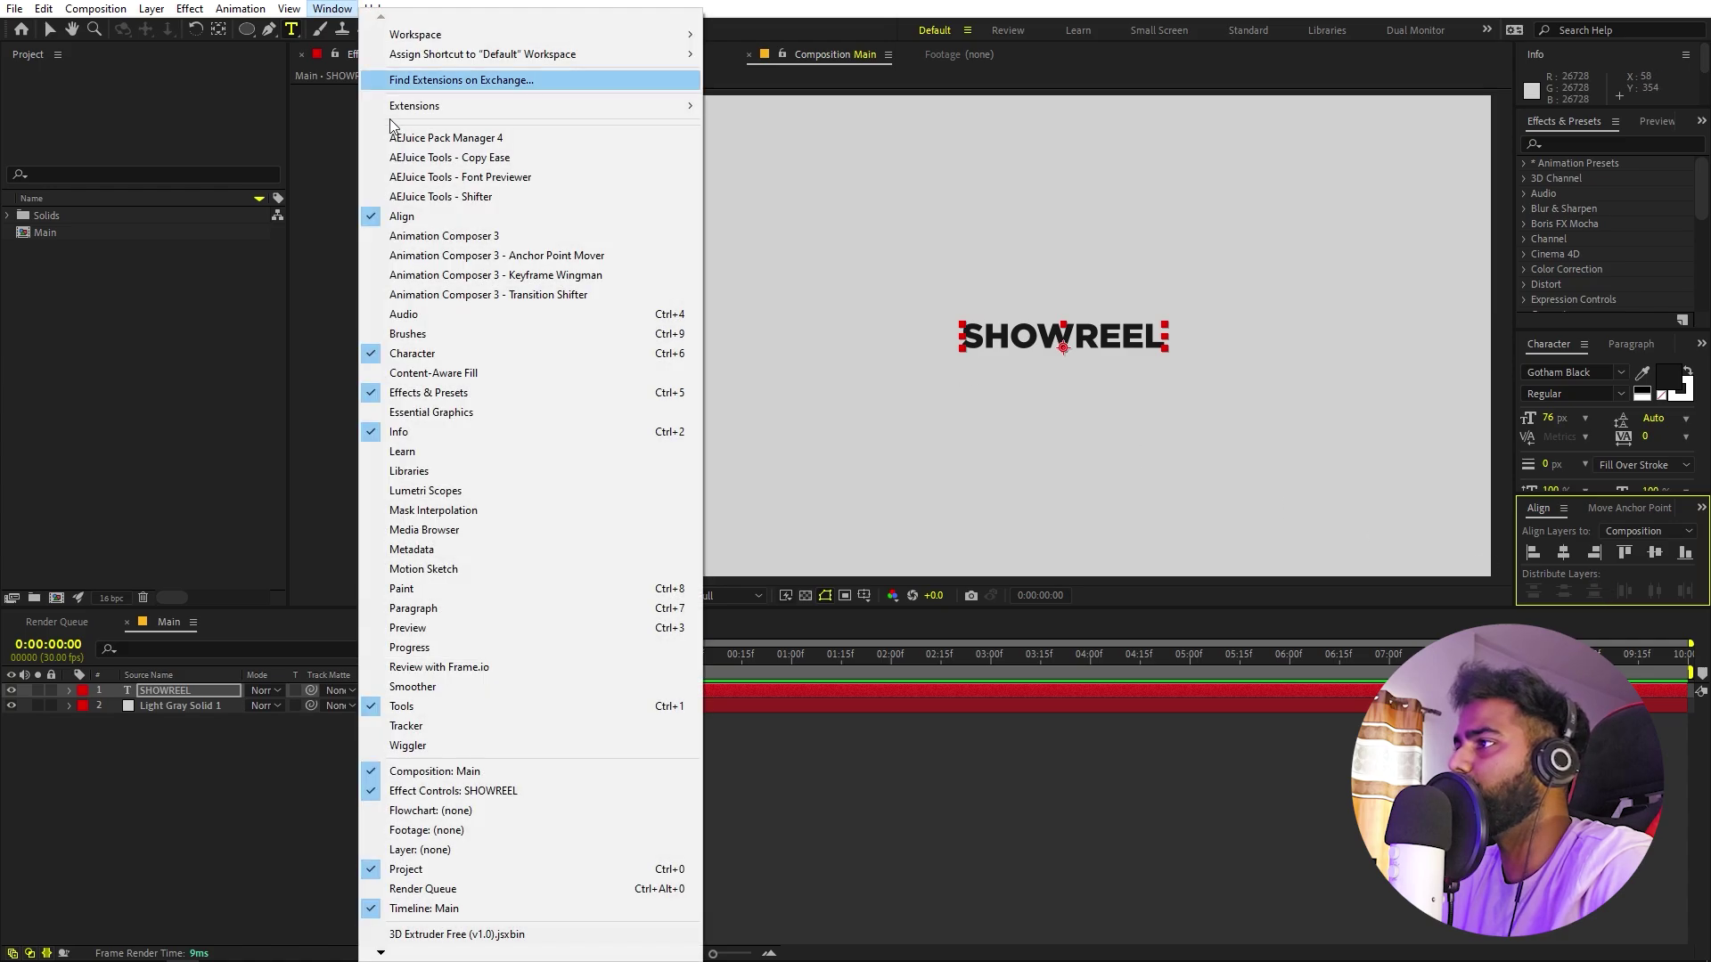
left_click(178, 805)
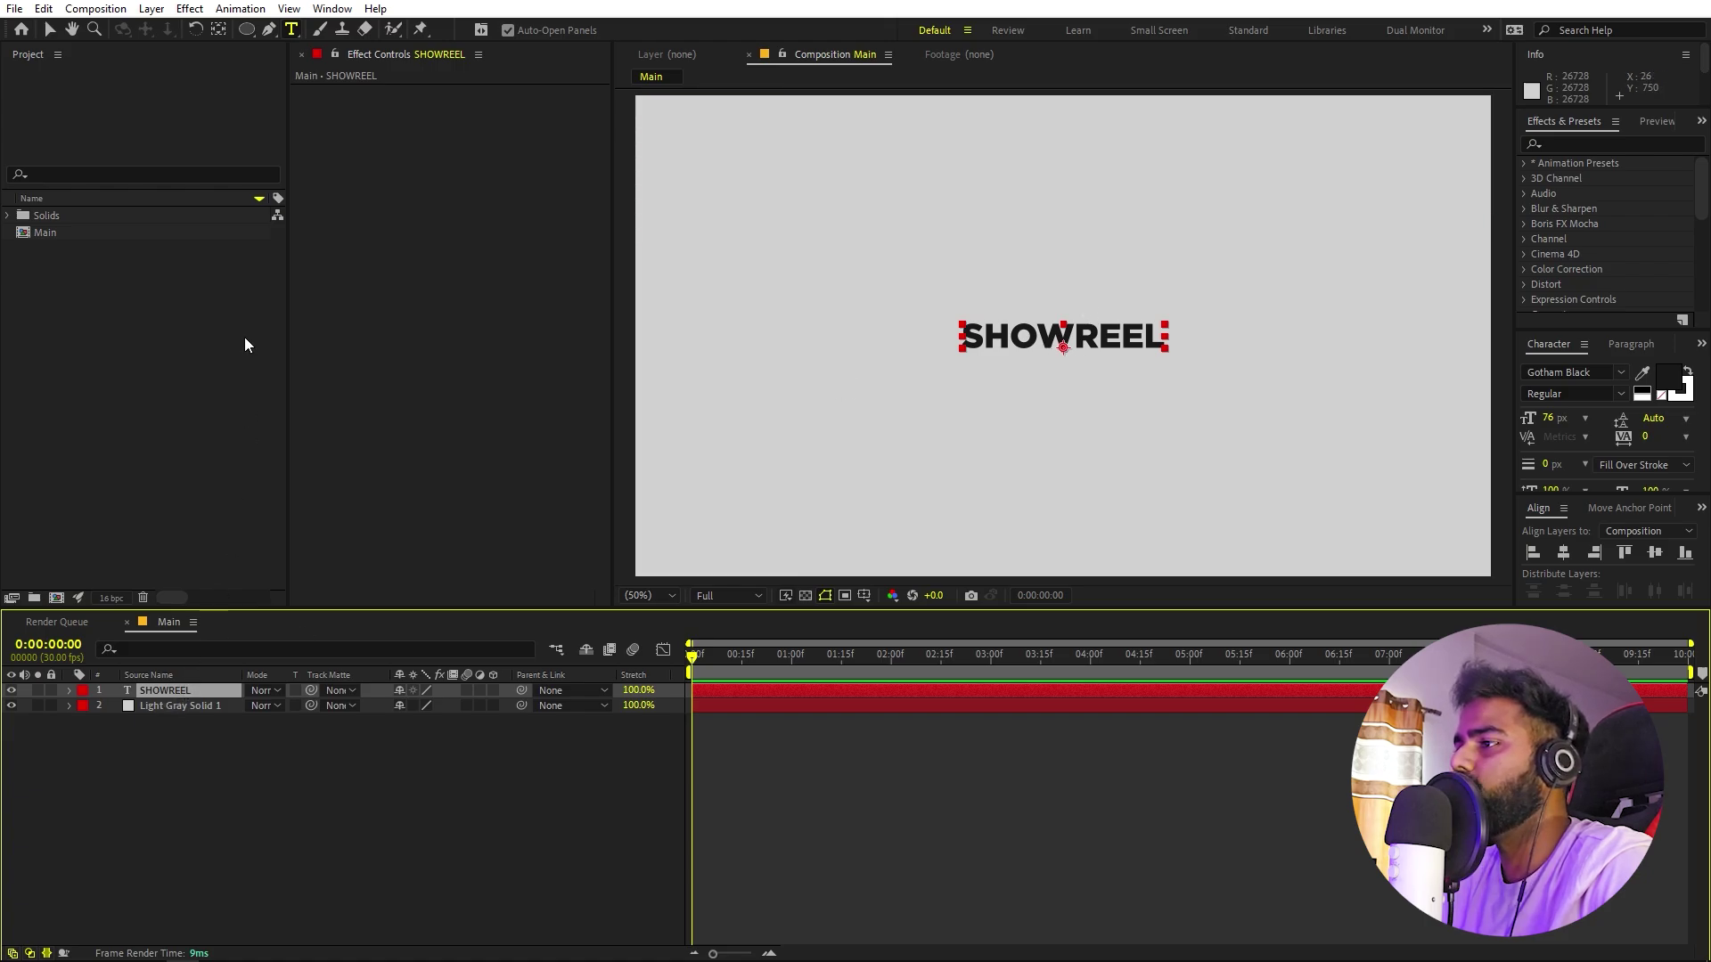
left_click(221, 33)
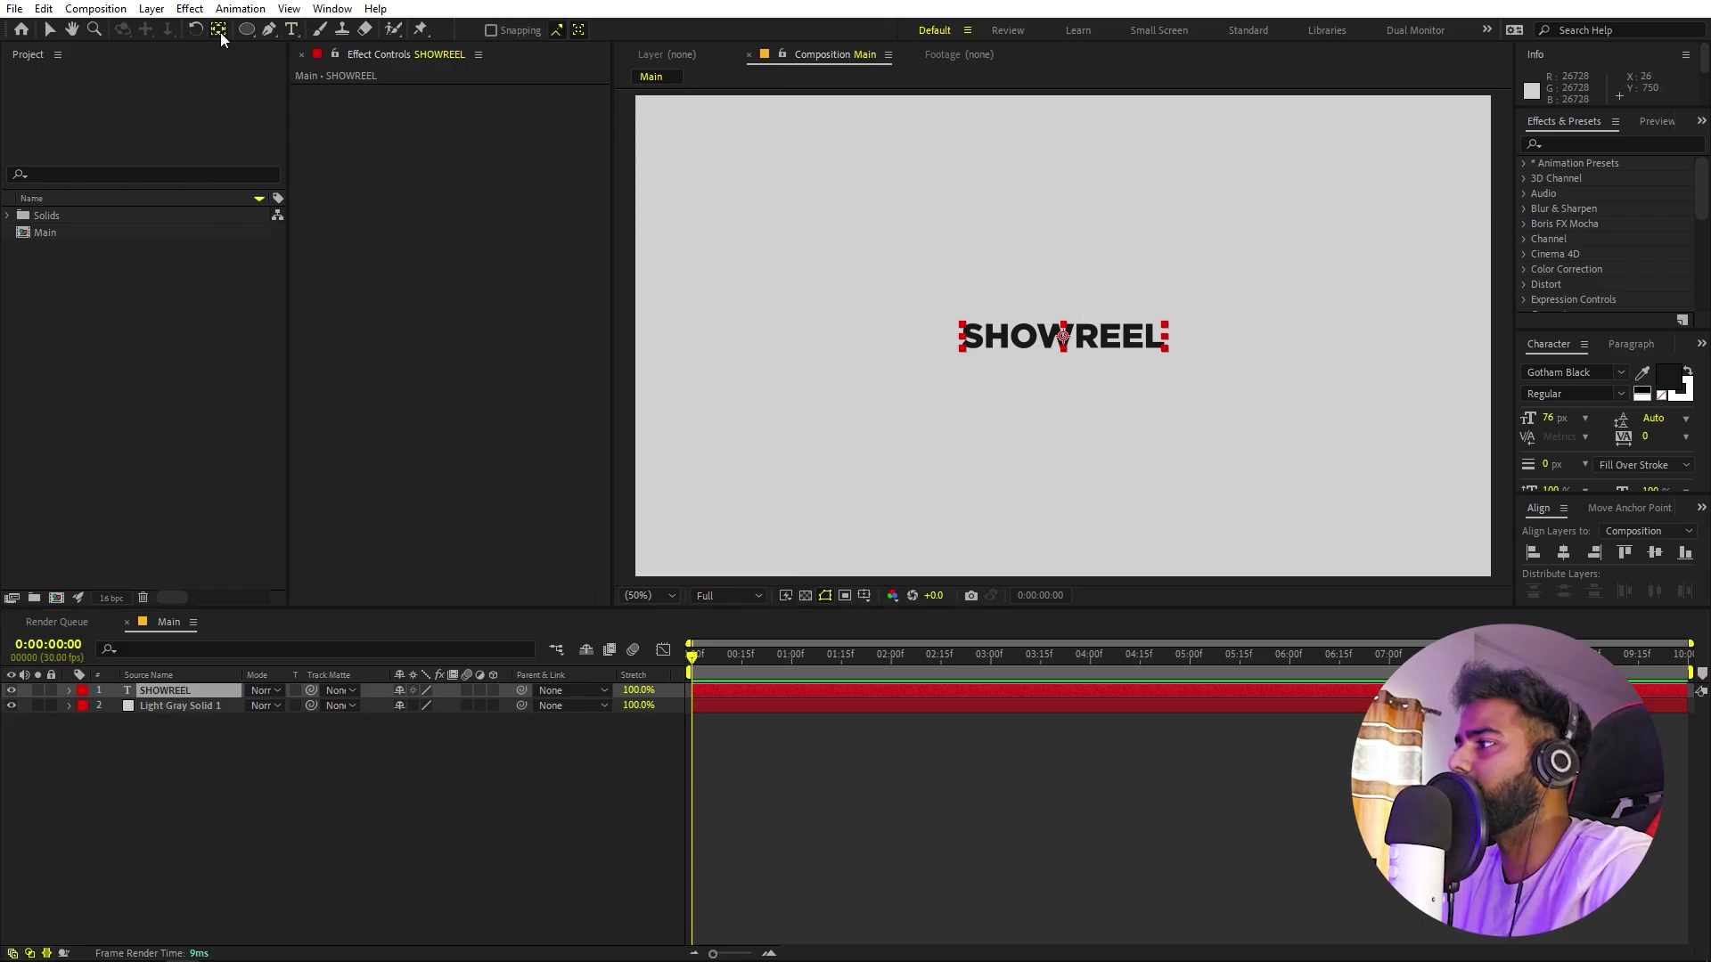
Scale the SHOWREEL text layer up to about 122.9%.
left_click(276, 795)
left_click(182, 694)
key("s")
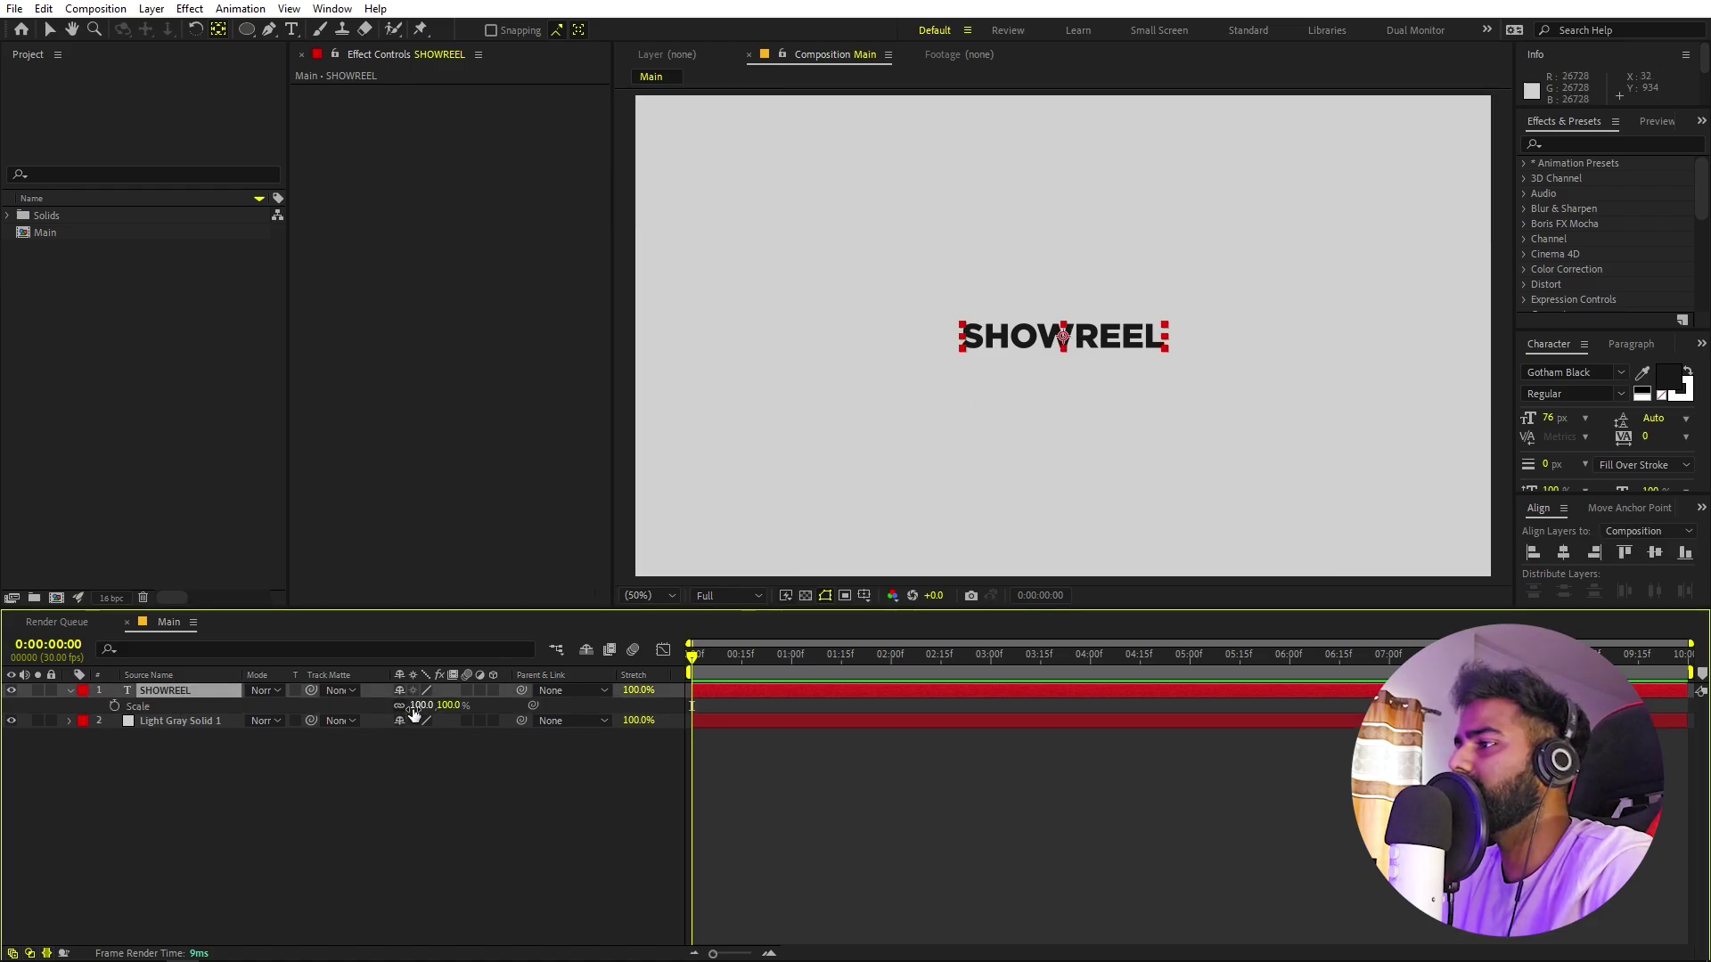
left_click_drag(414, 713, 594, 753)
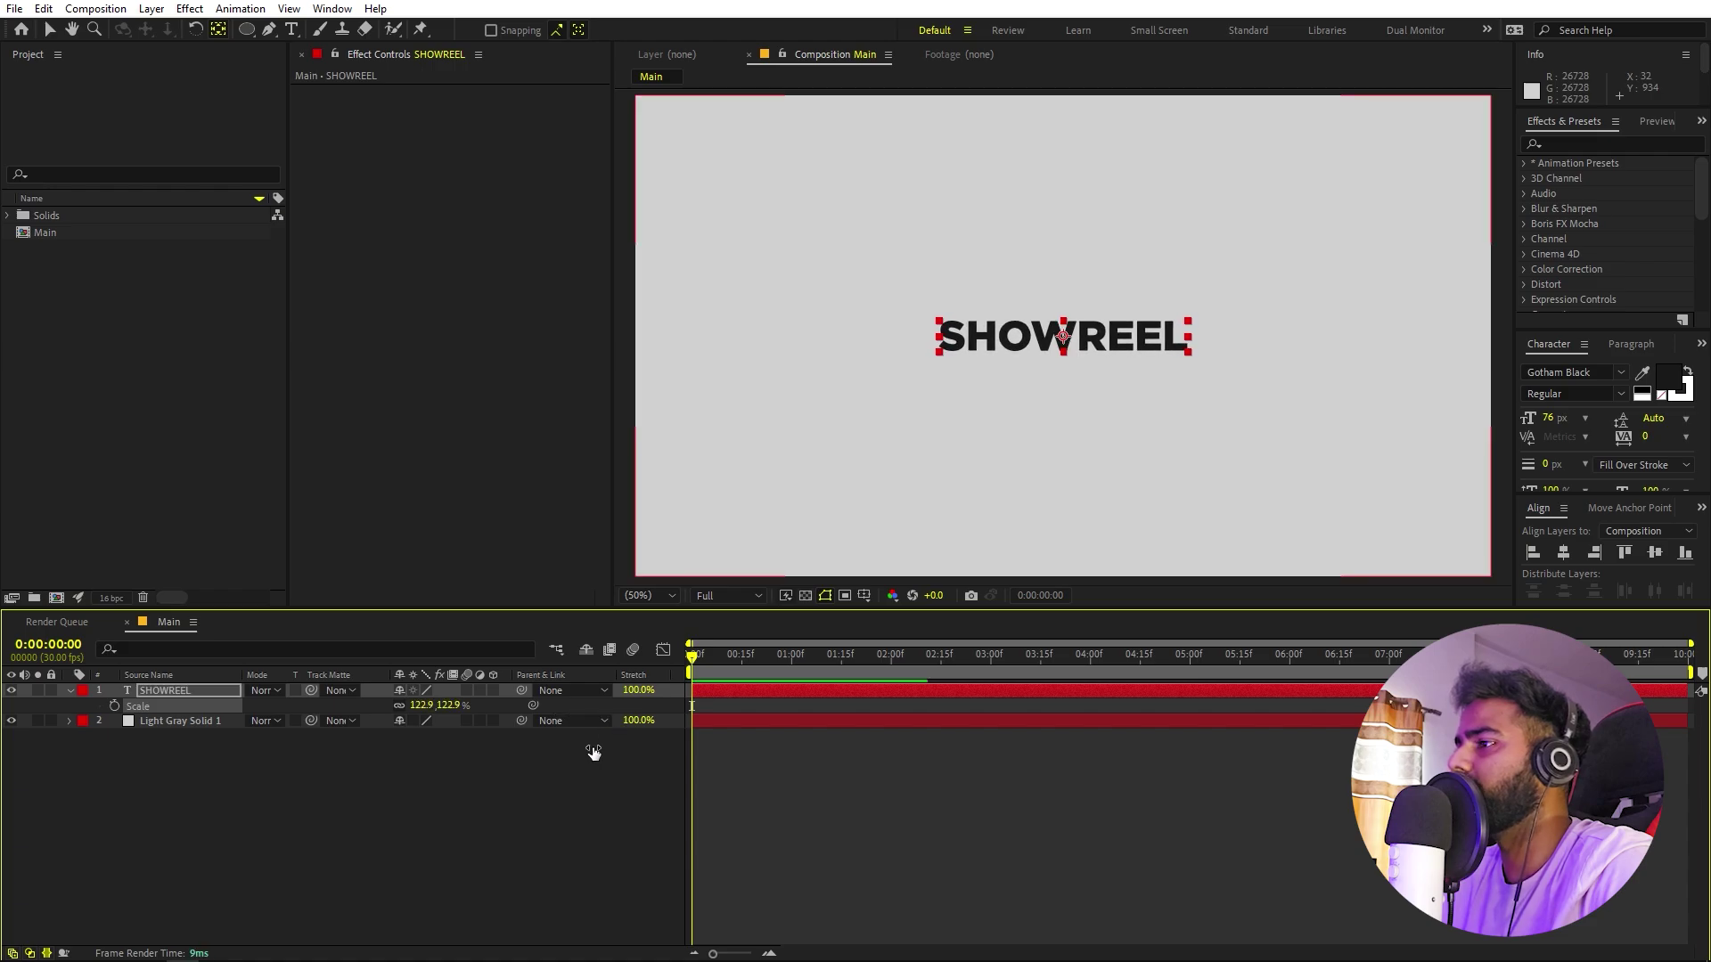
left_click(593, 753)
left_click(69, 692)
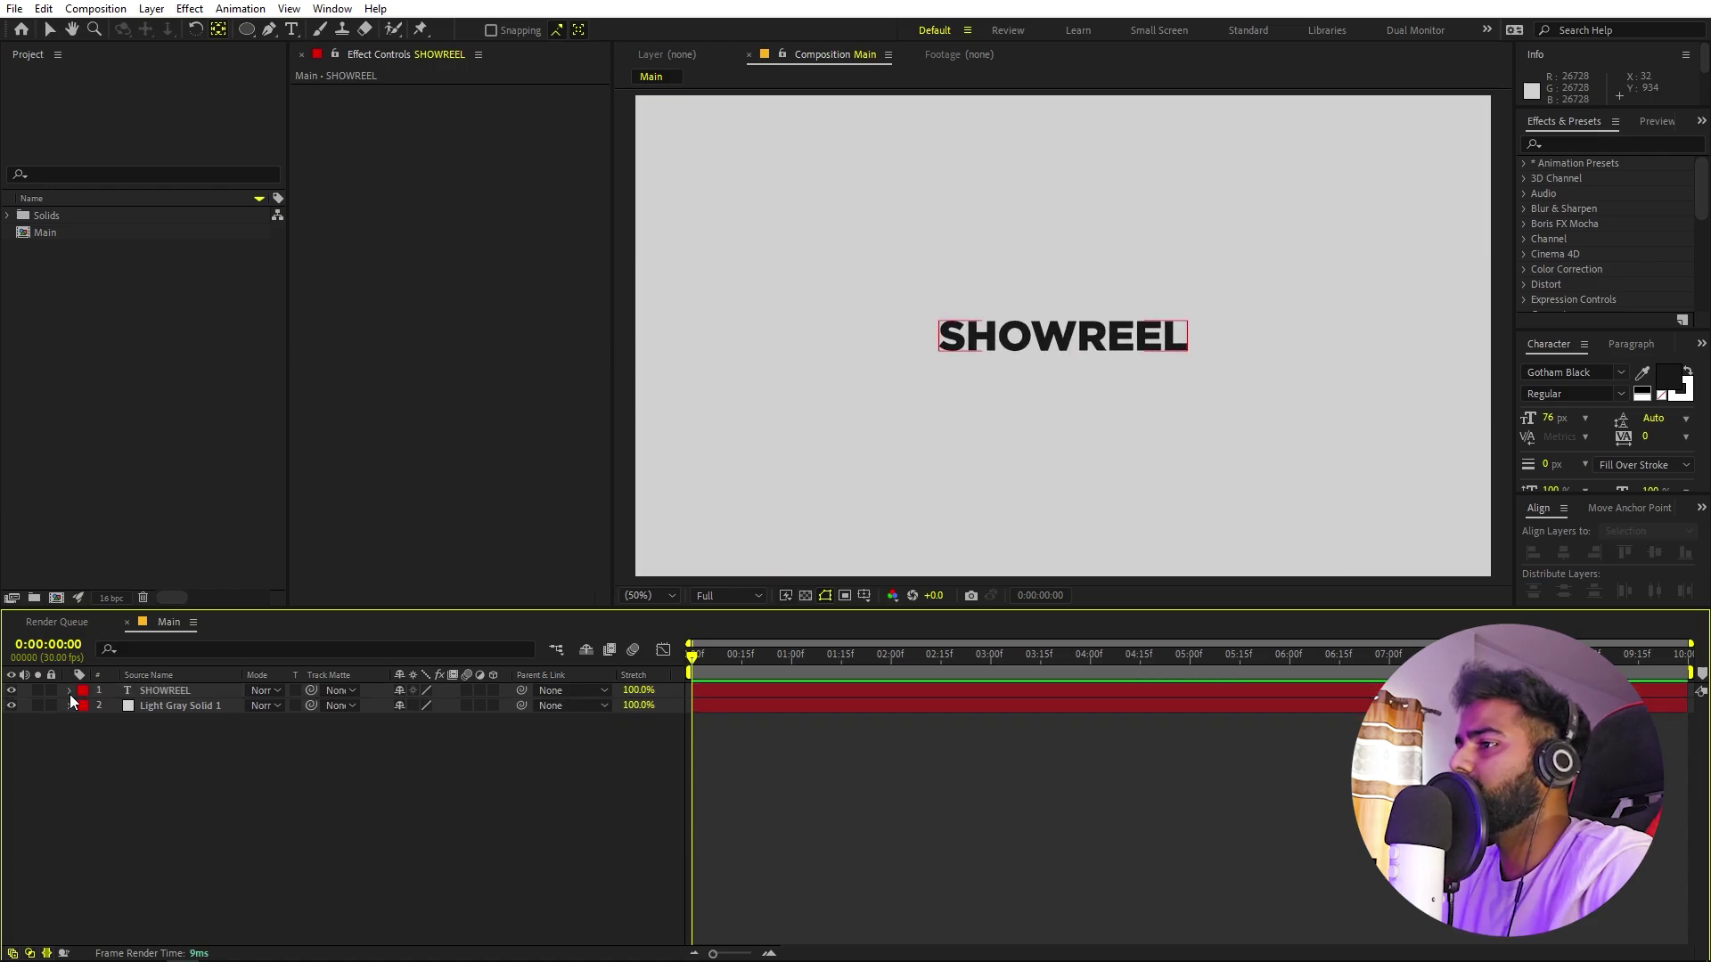
left_click(178, 785)
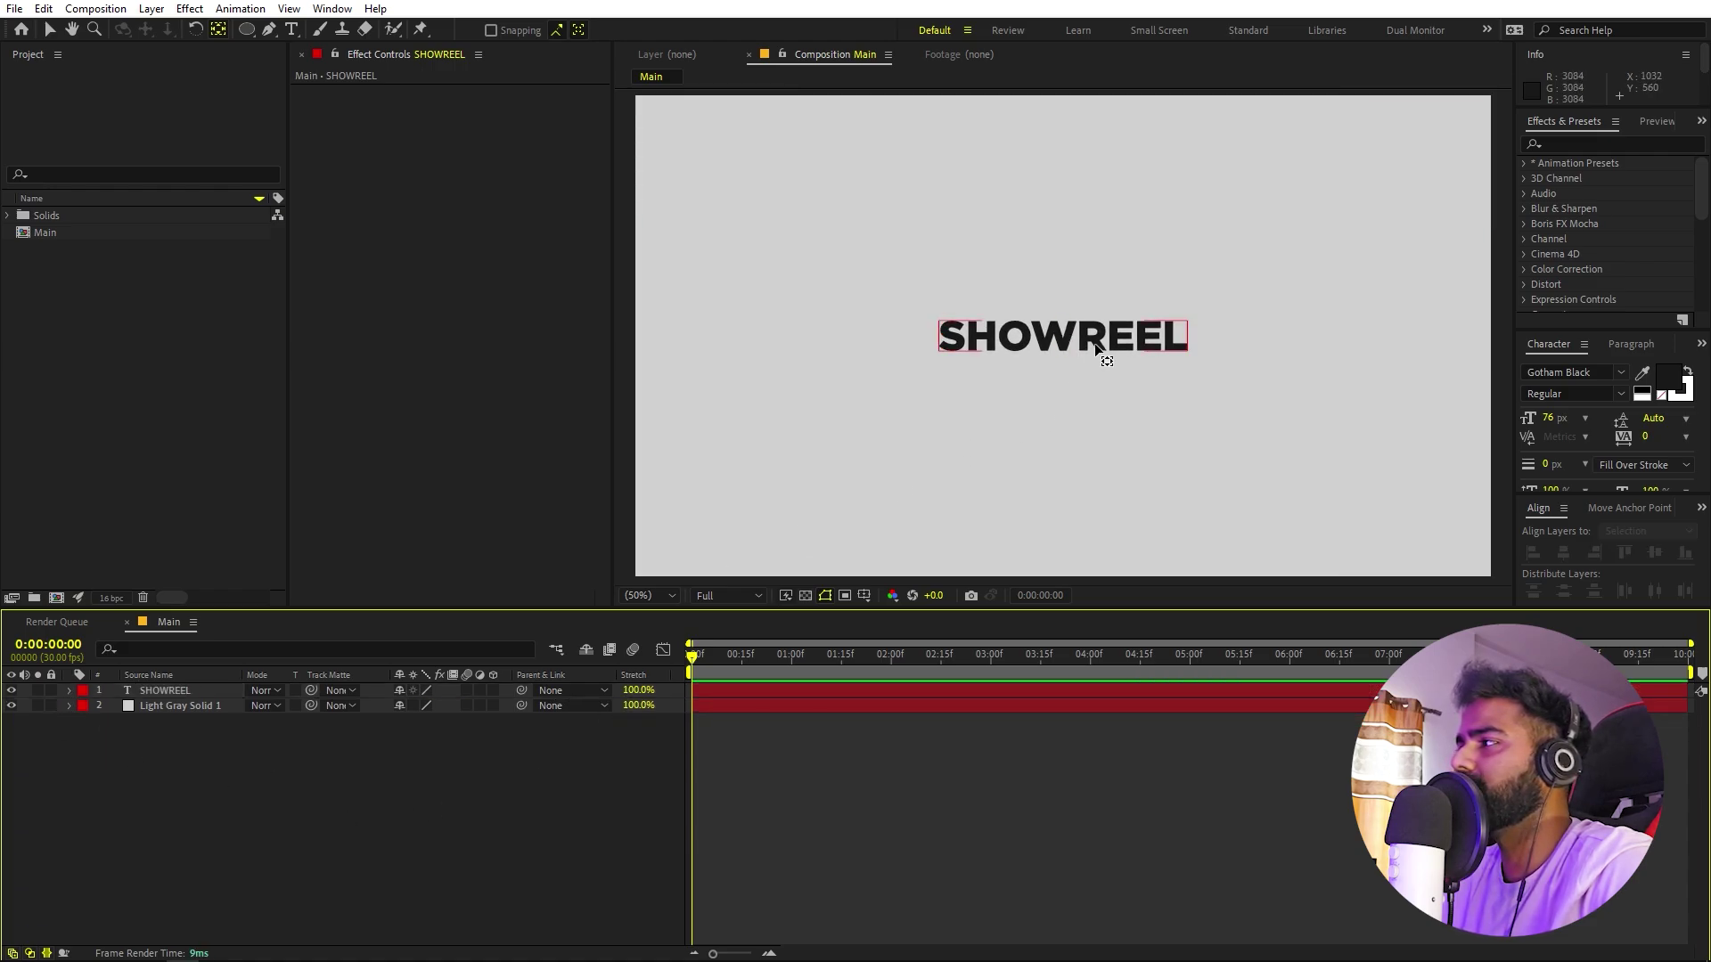
Find the Noise effect and apply it to the SHOWREEL text.
left_click(1609, 145)
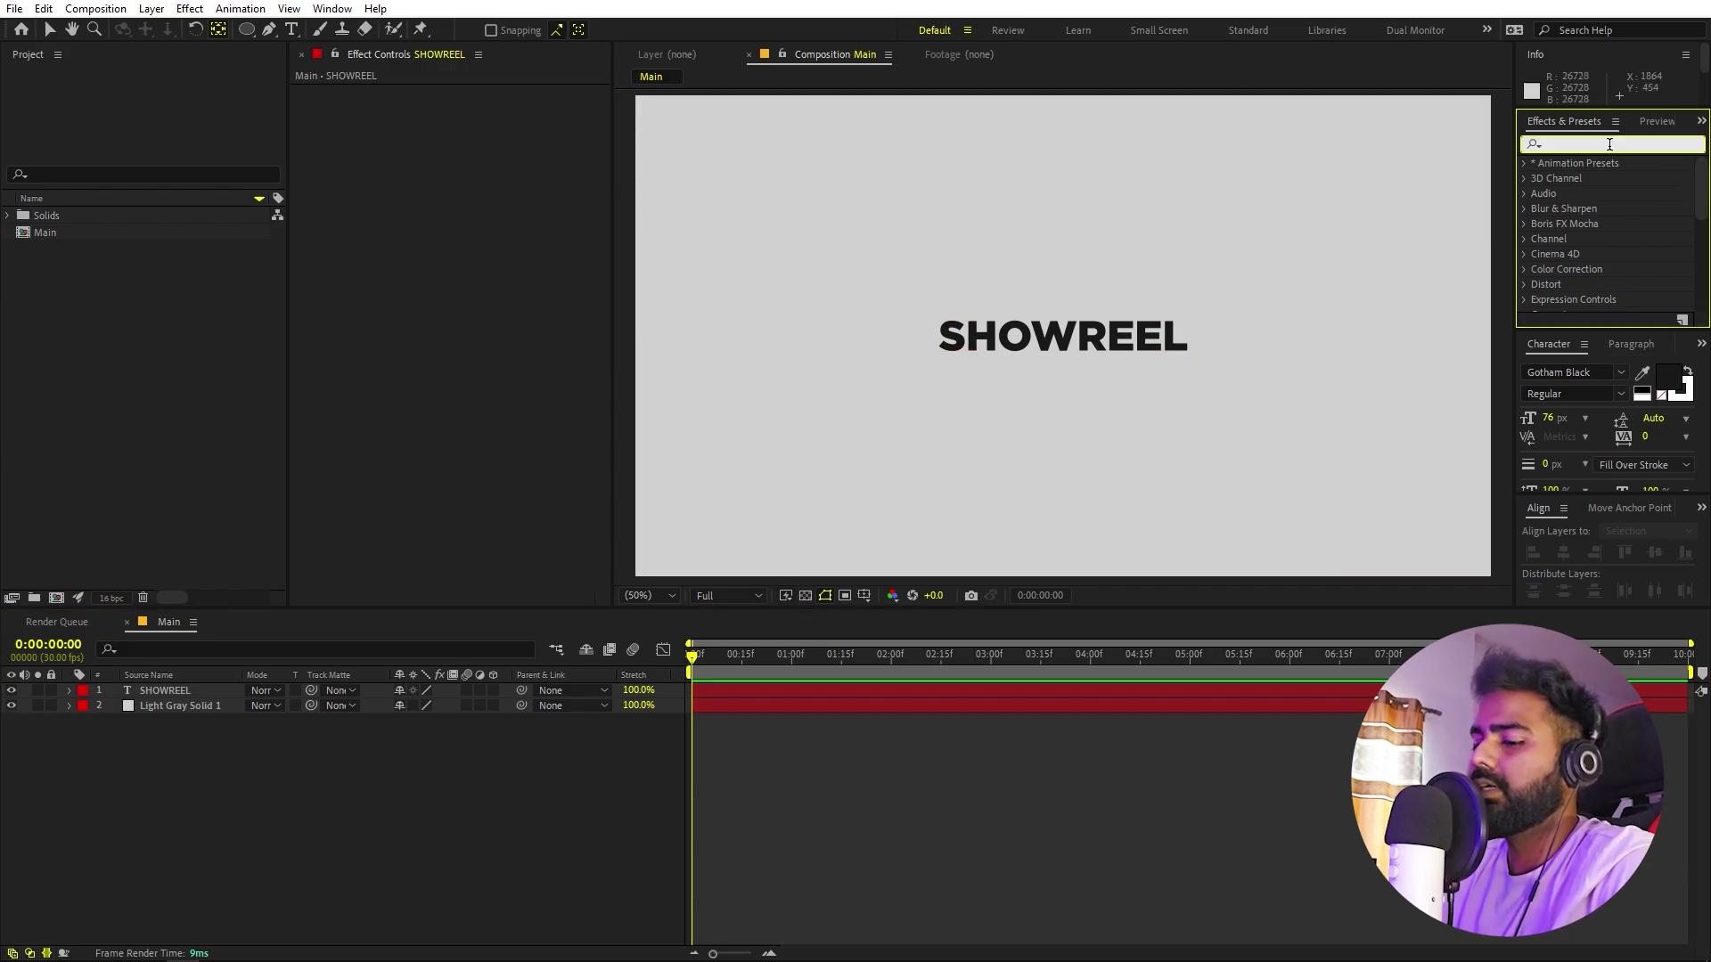
type("noise")
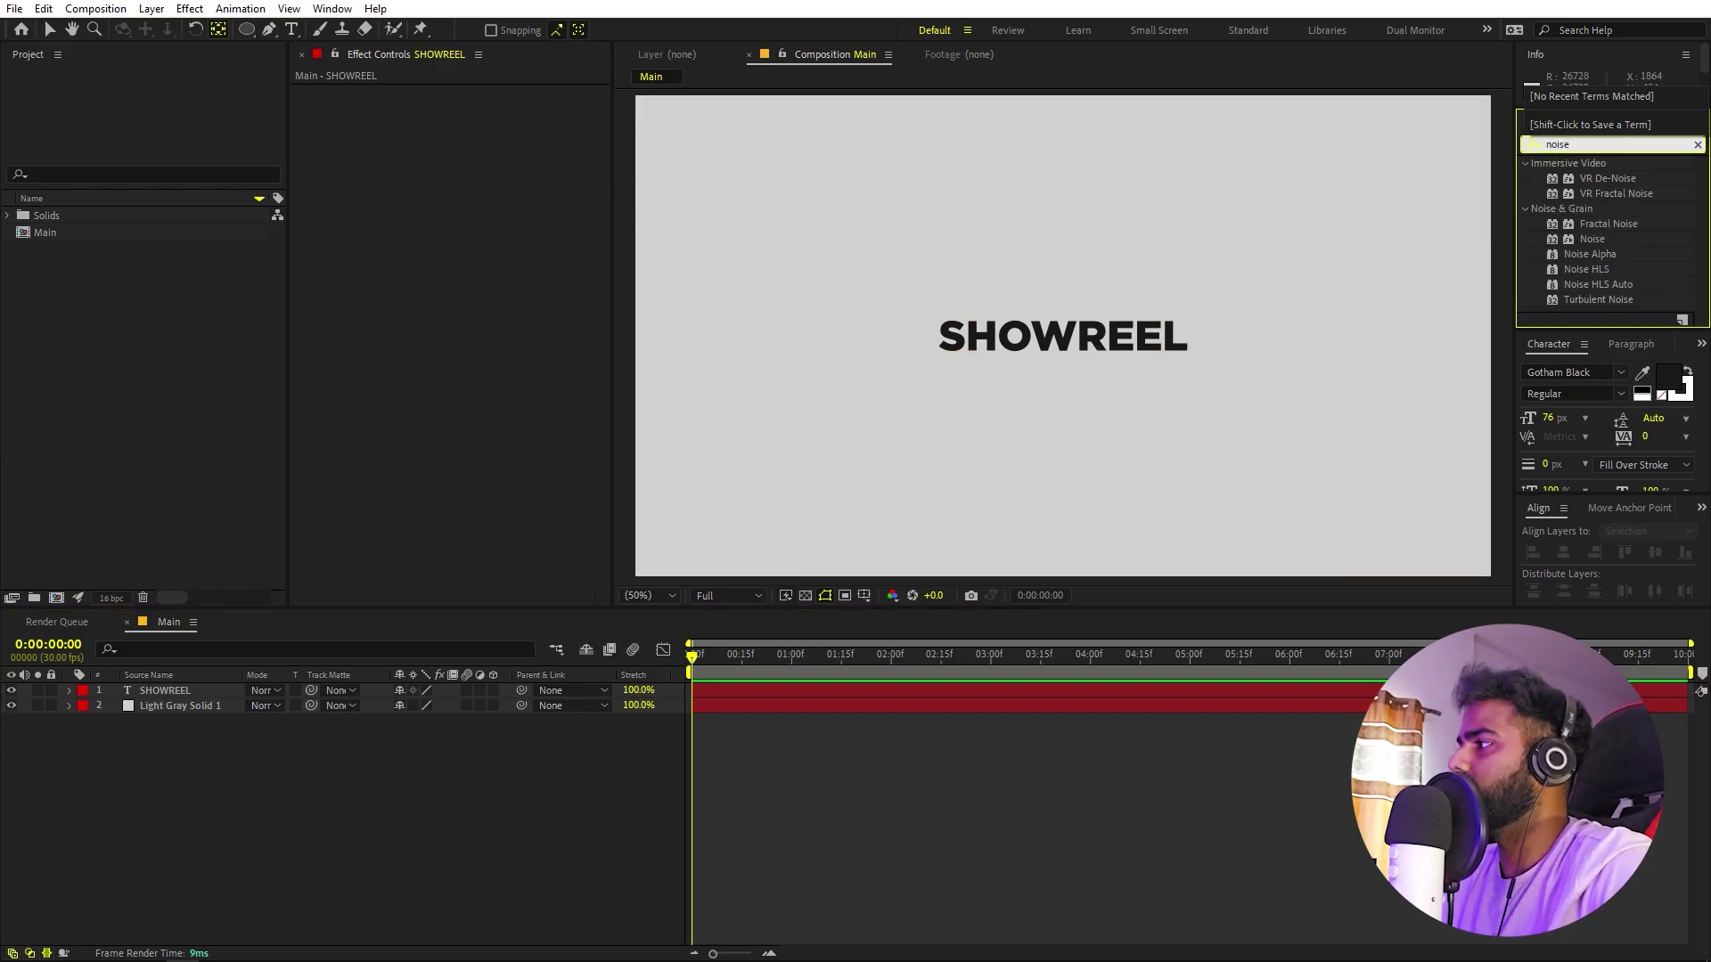
key("Return")
left_click(1597, 270)
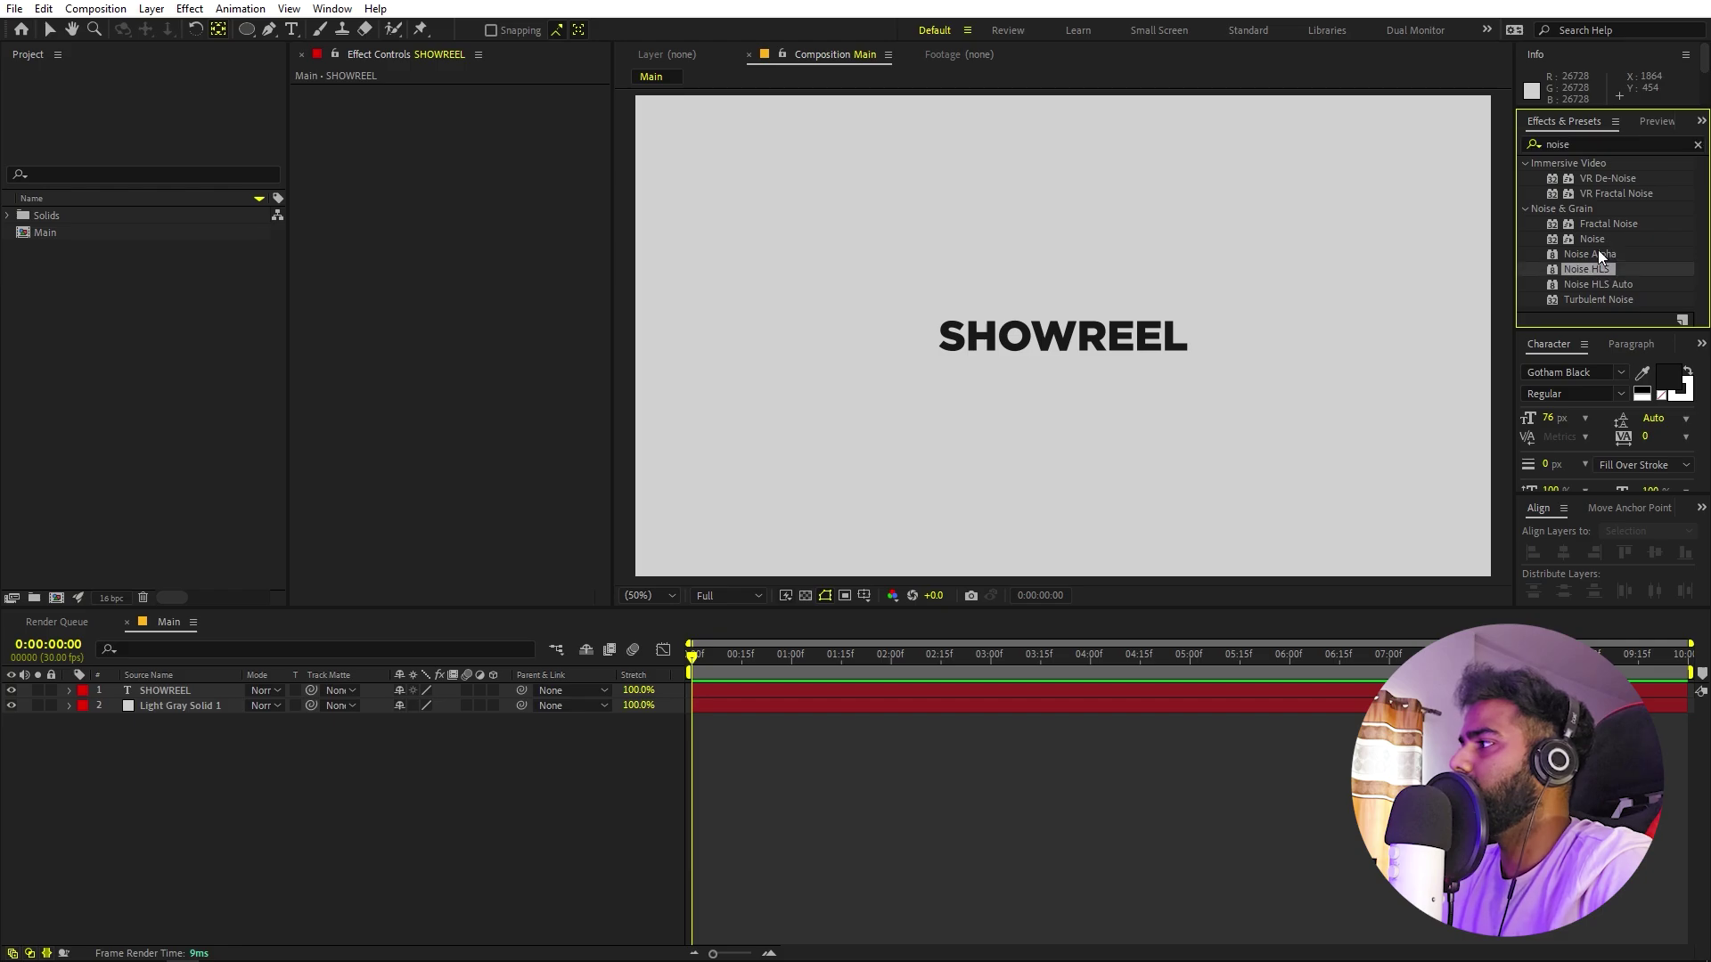
left_click_drag(1596, 239, 990, 352)
left_click(331, 790)
Find the Gradient Ramp effect and apply it to the SHOWREEL layer.
left_click(184, 692)
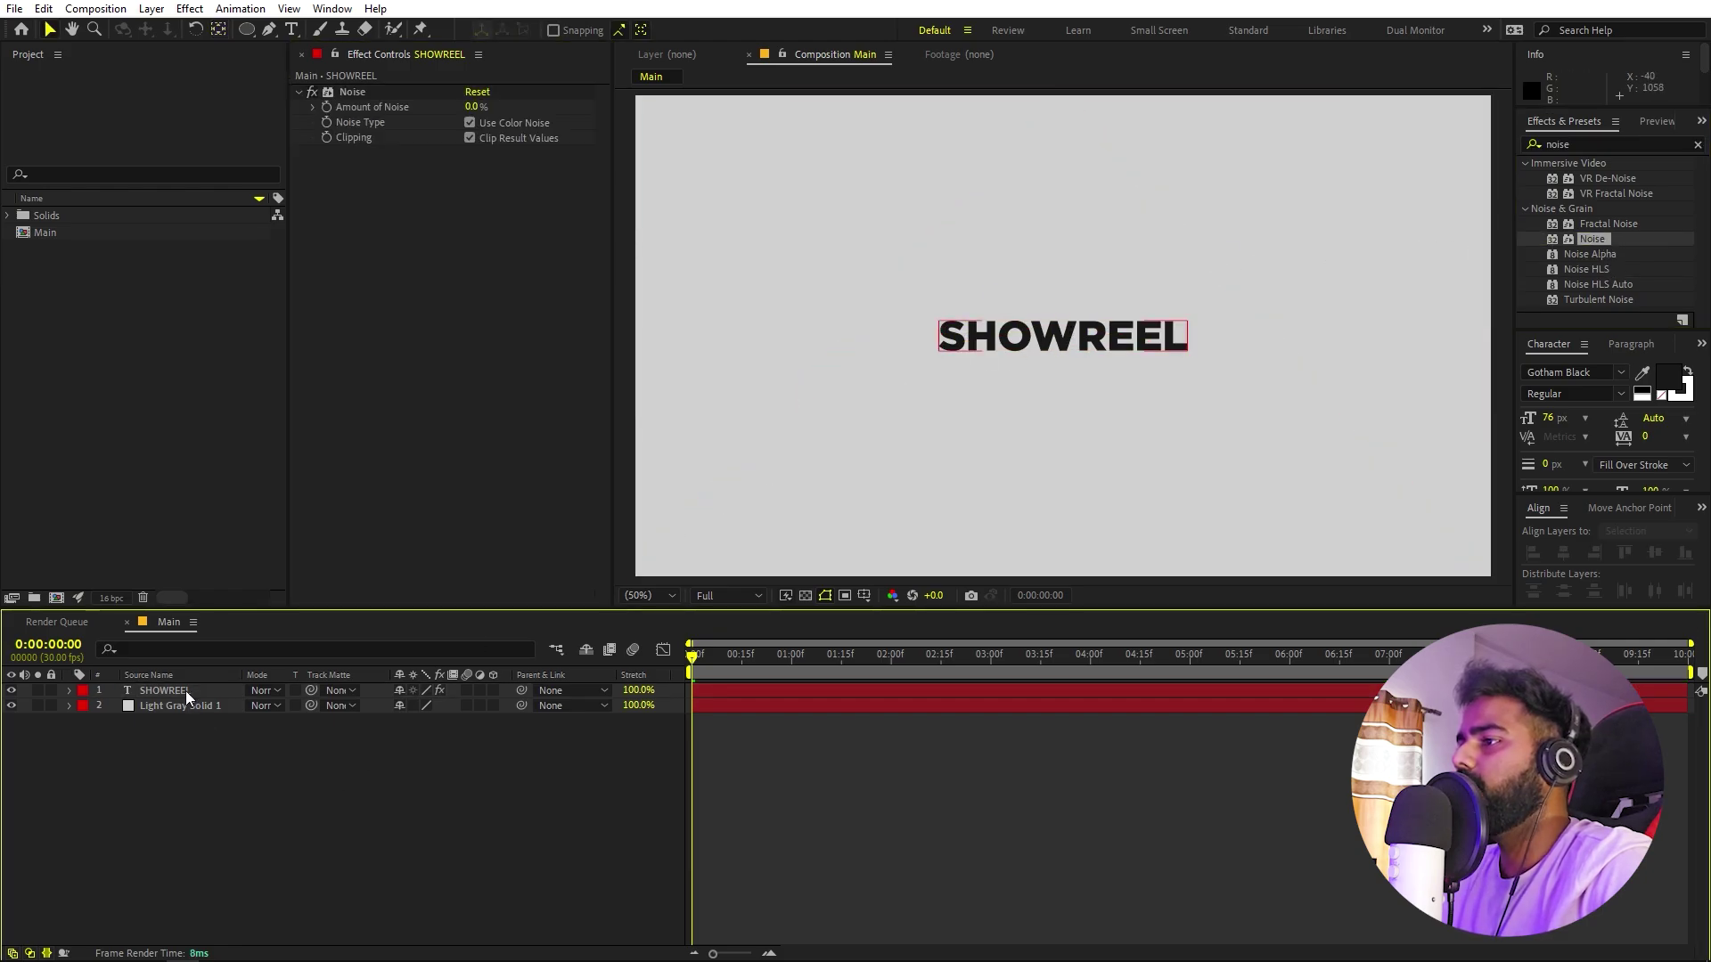
left_click(1634, 143)
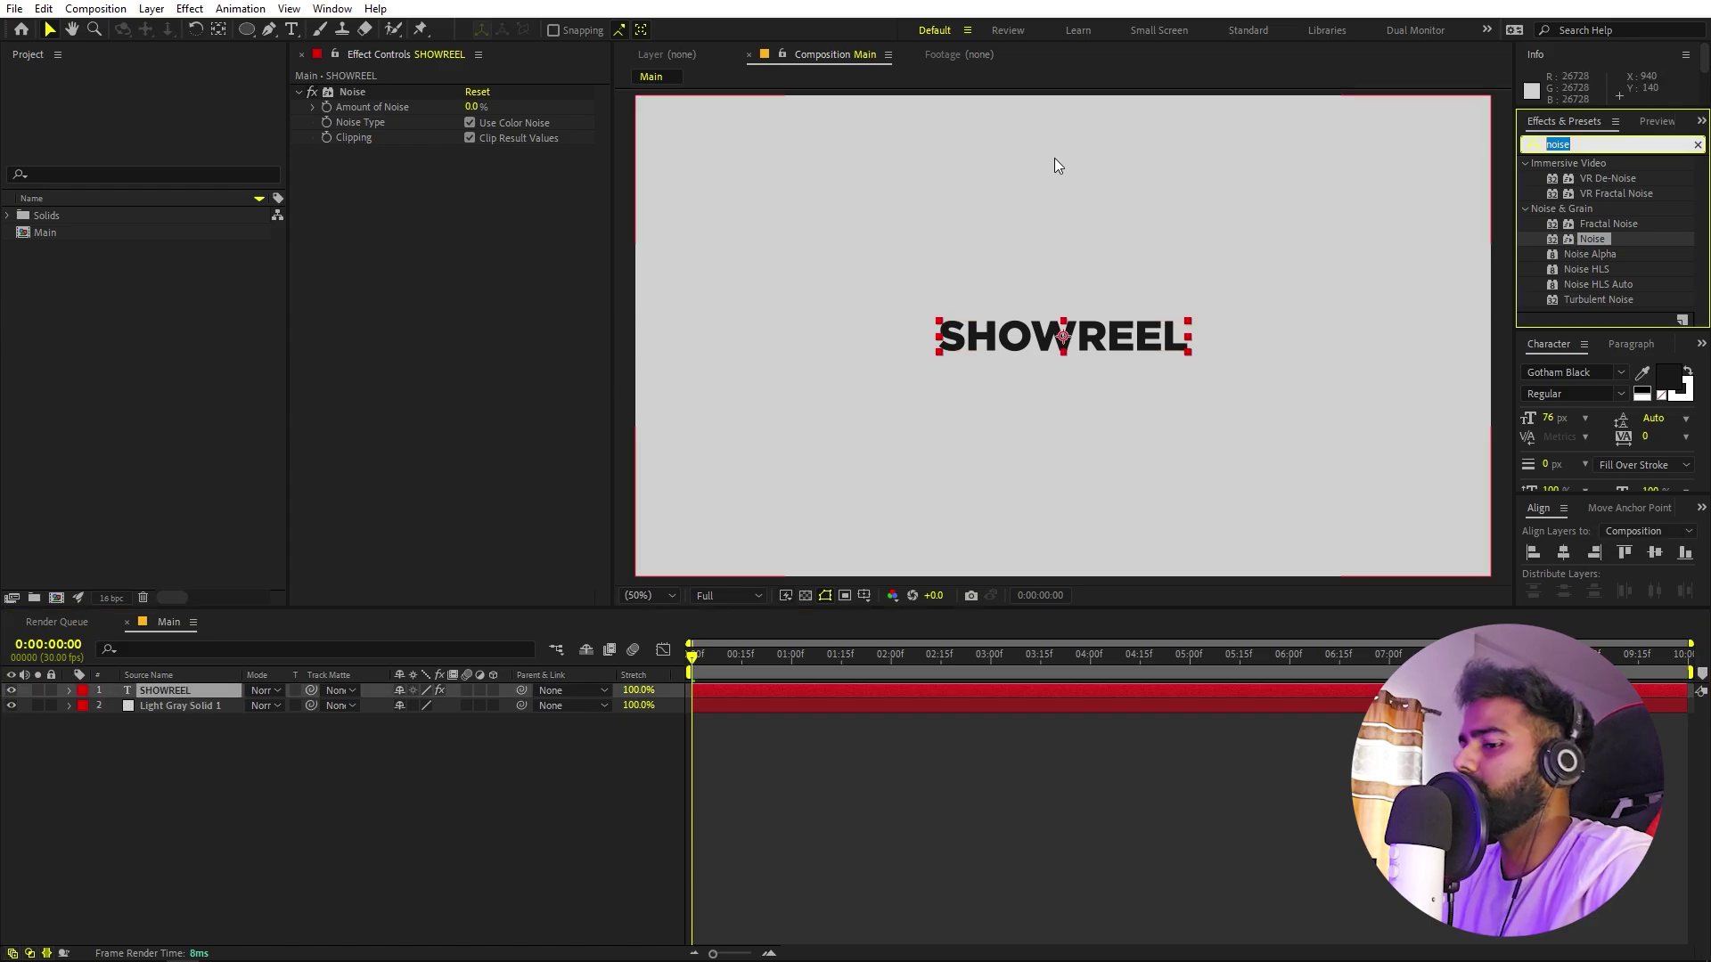
type("gradie")
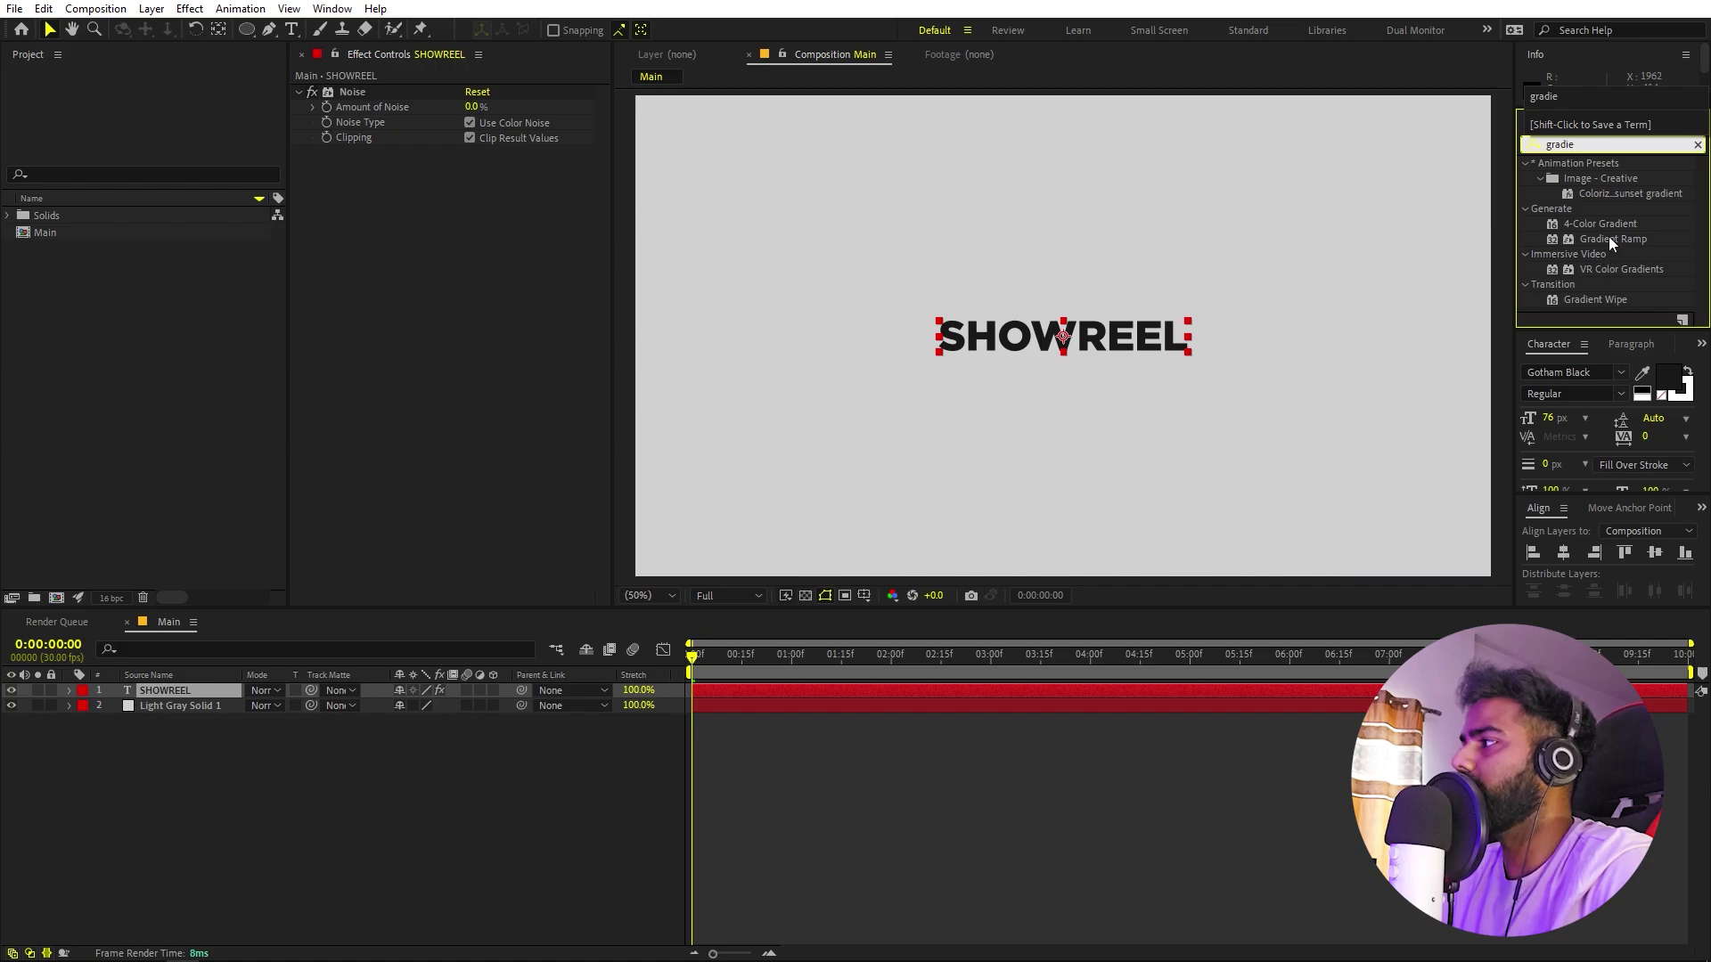
left_click_drag(1609, 238, 442, 212)
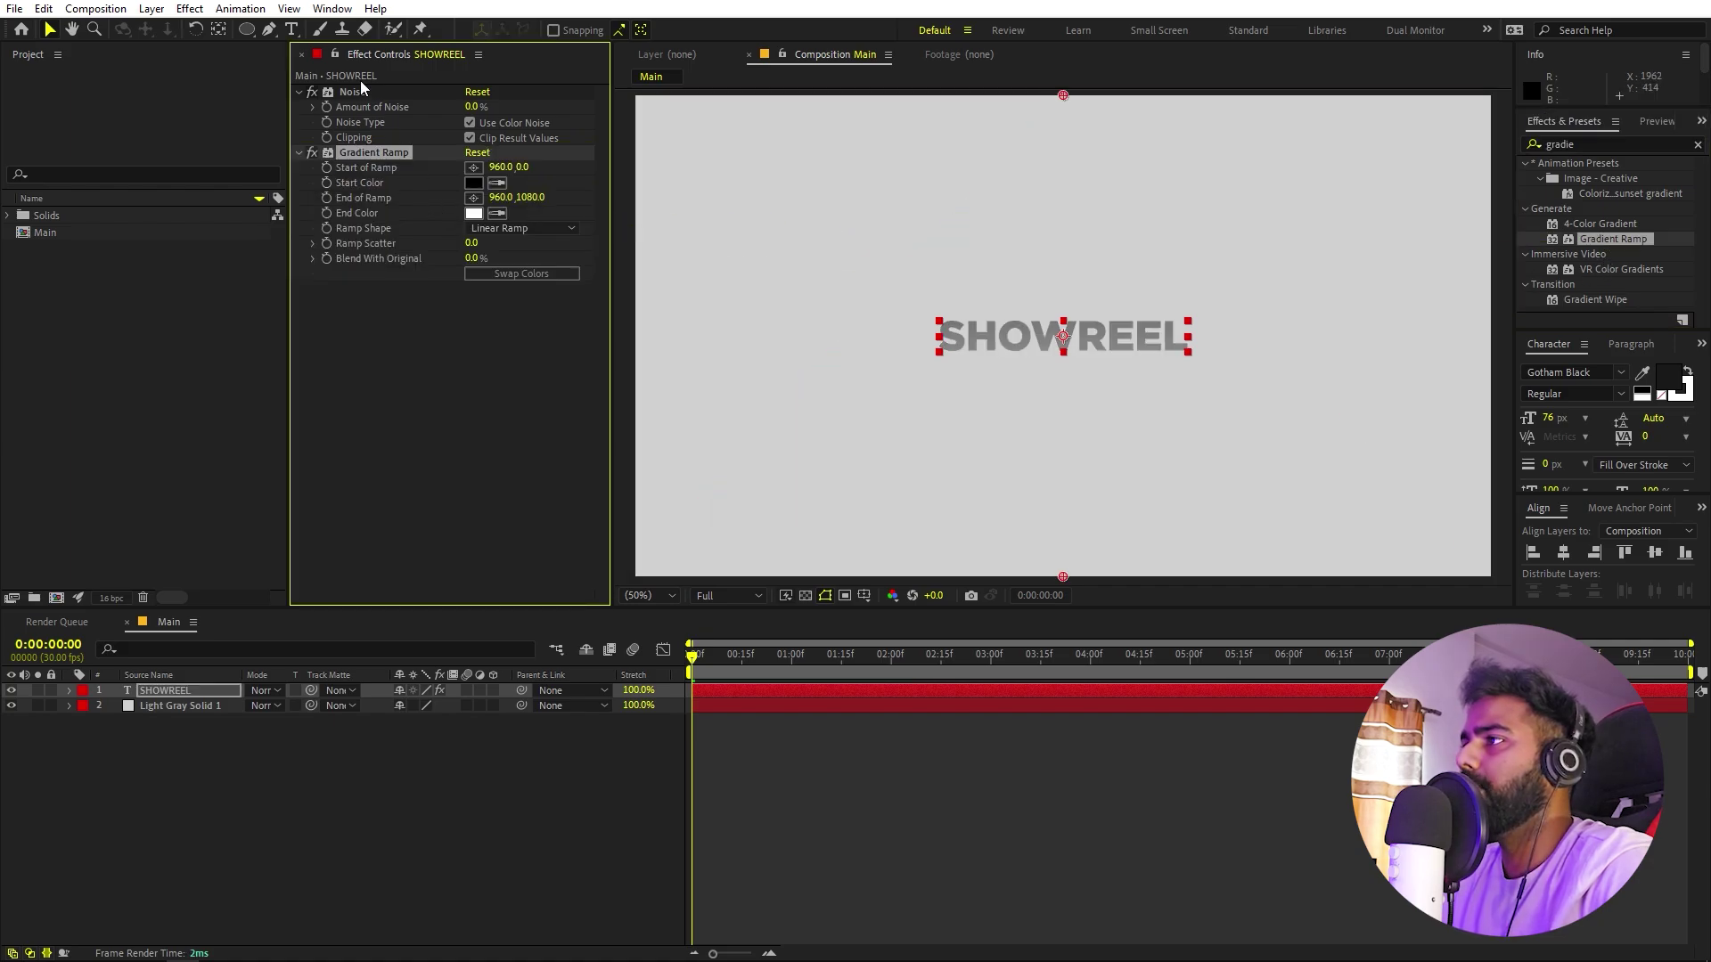
Move the Noise effect below Gradient Ramp and set its Amount of Noise to 30%.
left_click_drag(355, 89, 397, 320)
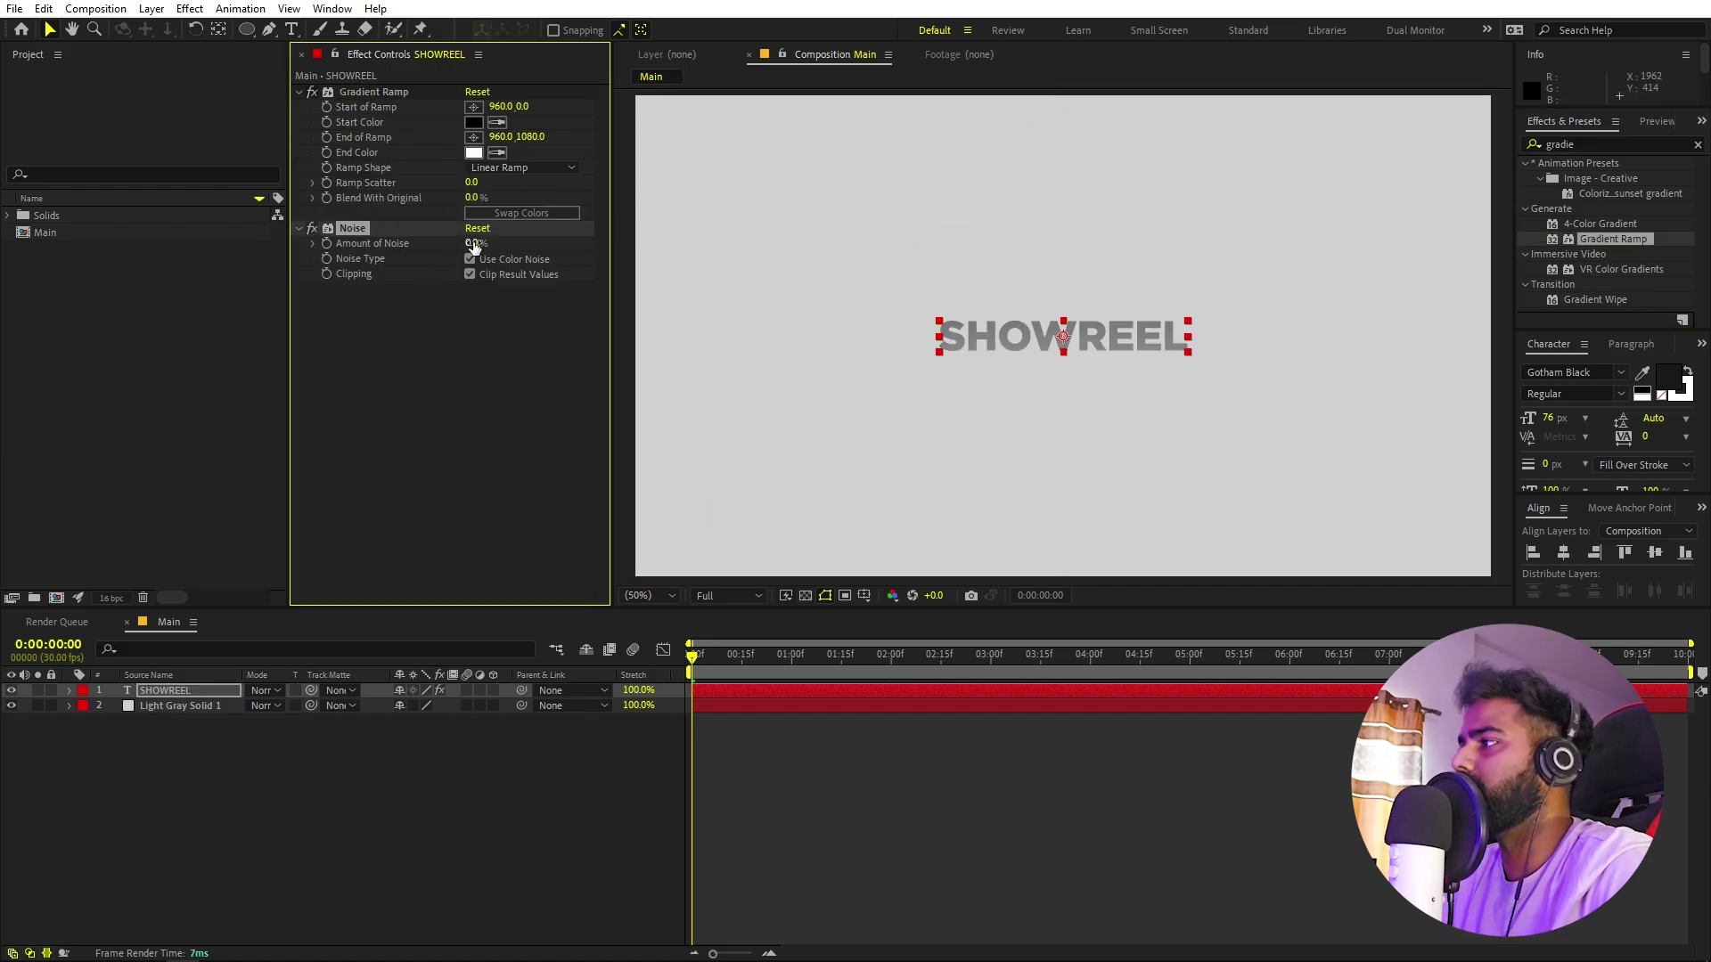
left_click(446, 305)
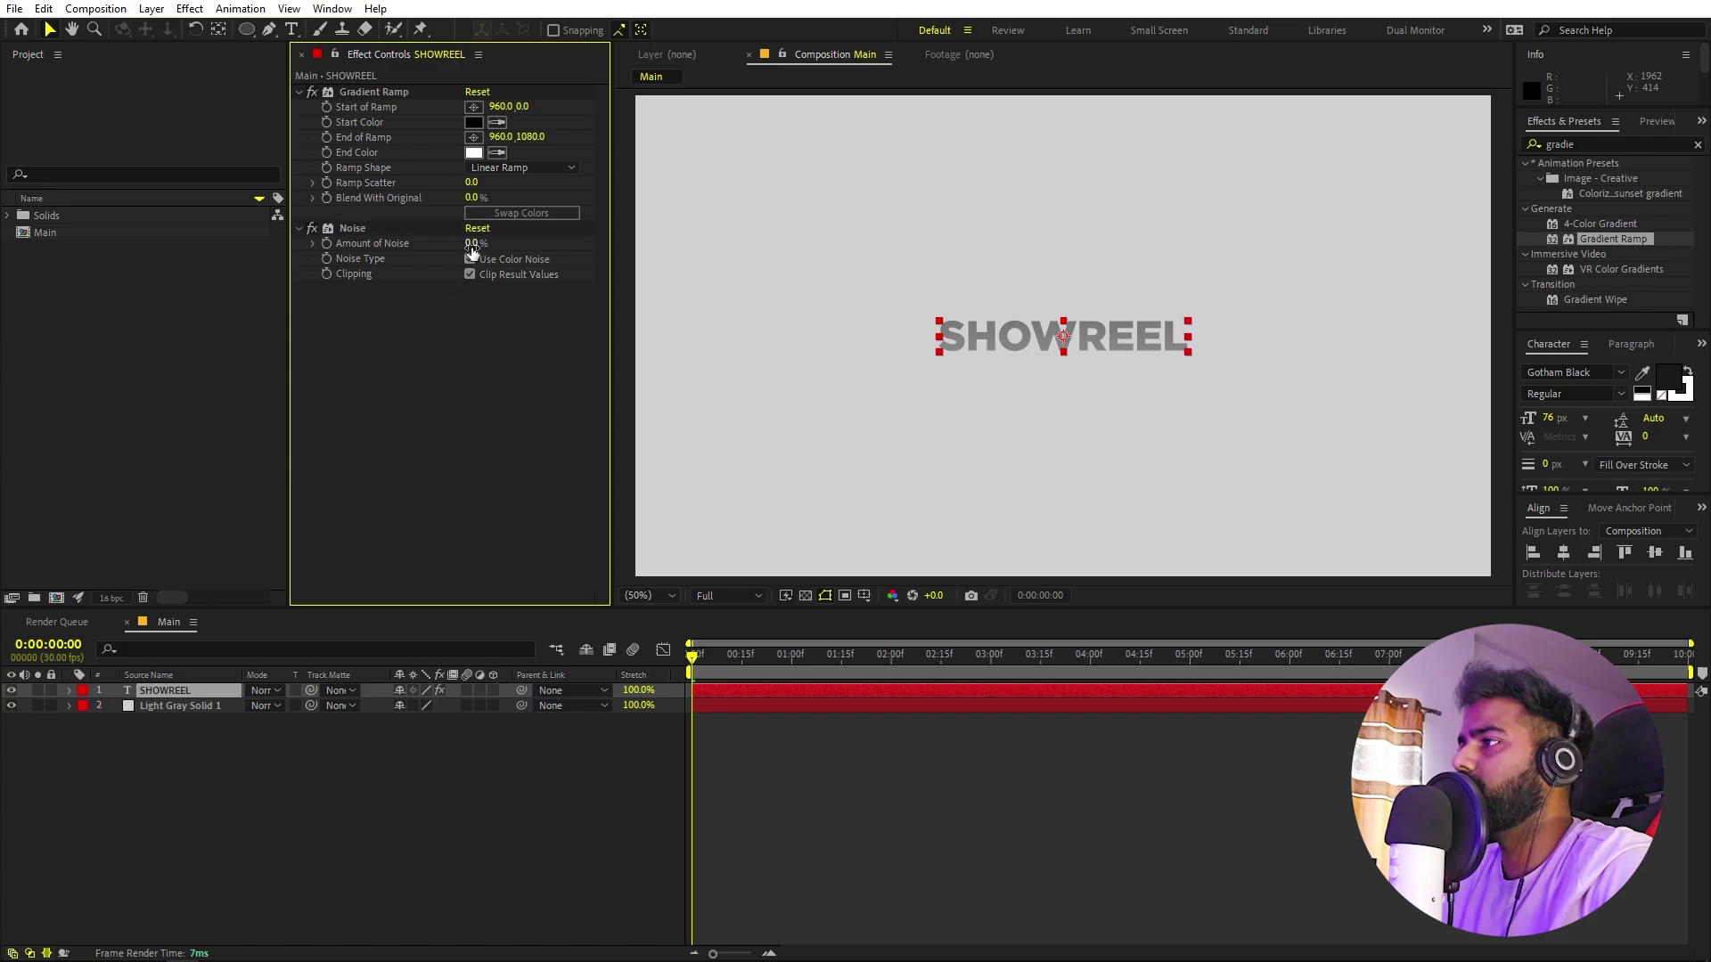
left_click(472, 245)
key("Return")
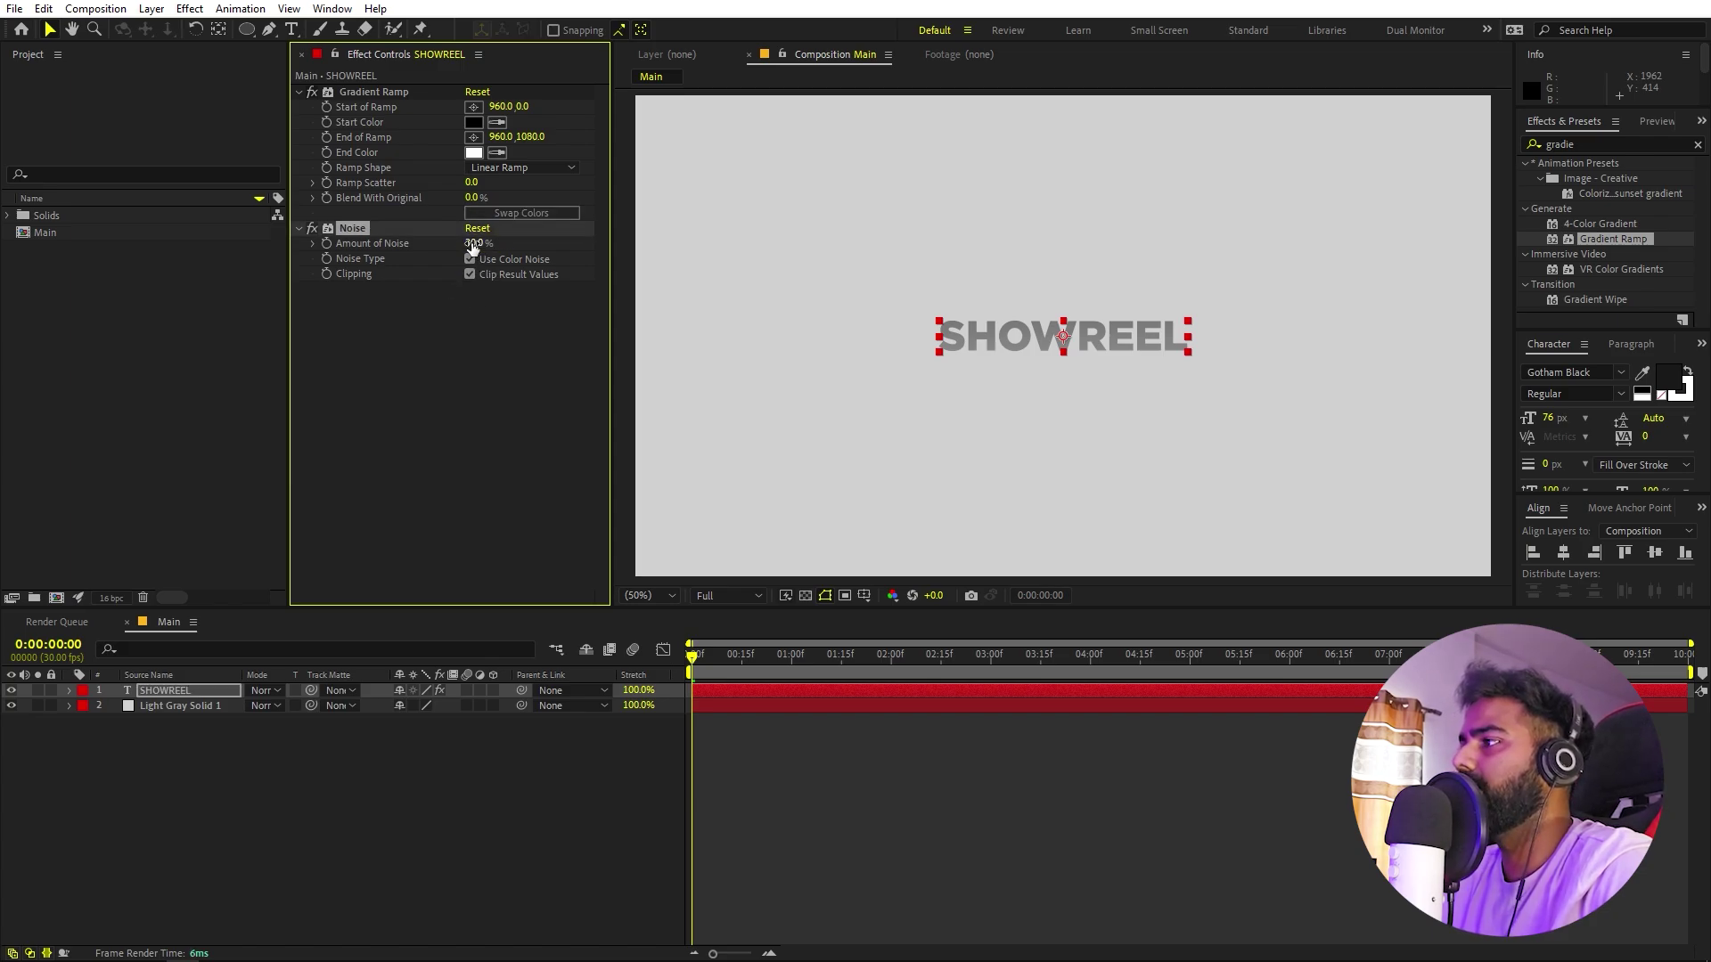
Move the Gradient Ramp's start point to just above the SHOWREEL text, at about 938, 450.
left_click(385, 91)
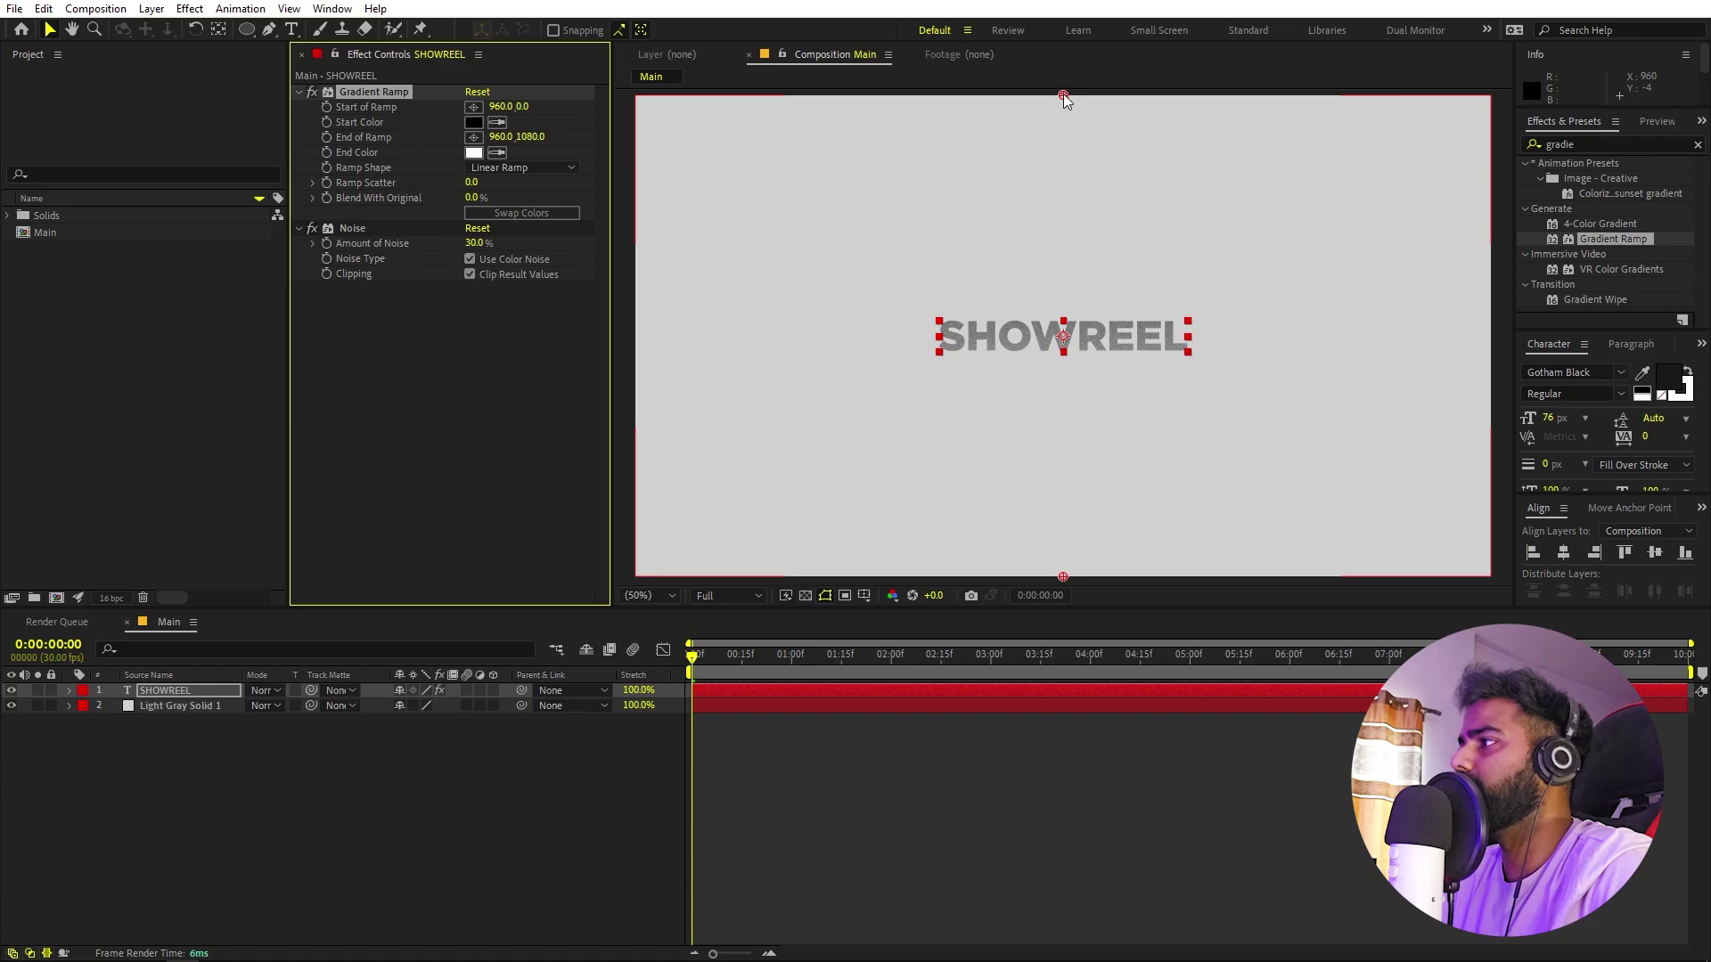
left_click(1061, 102)
left_click_drag(1063, 98, 1049, 295)
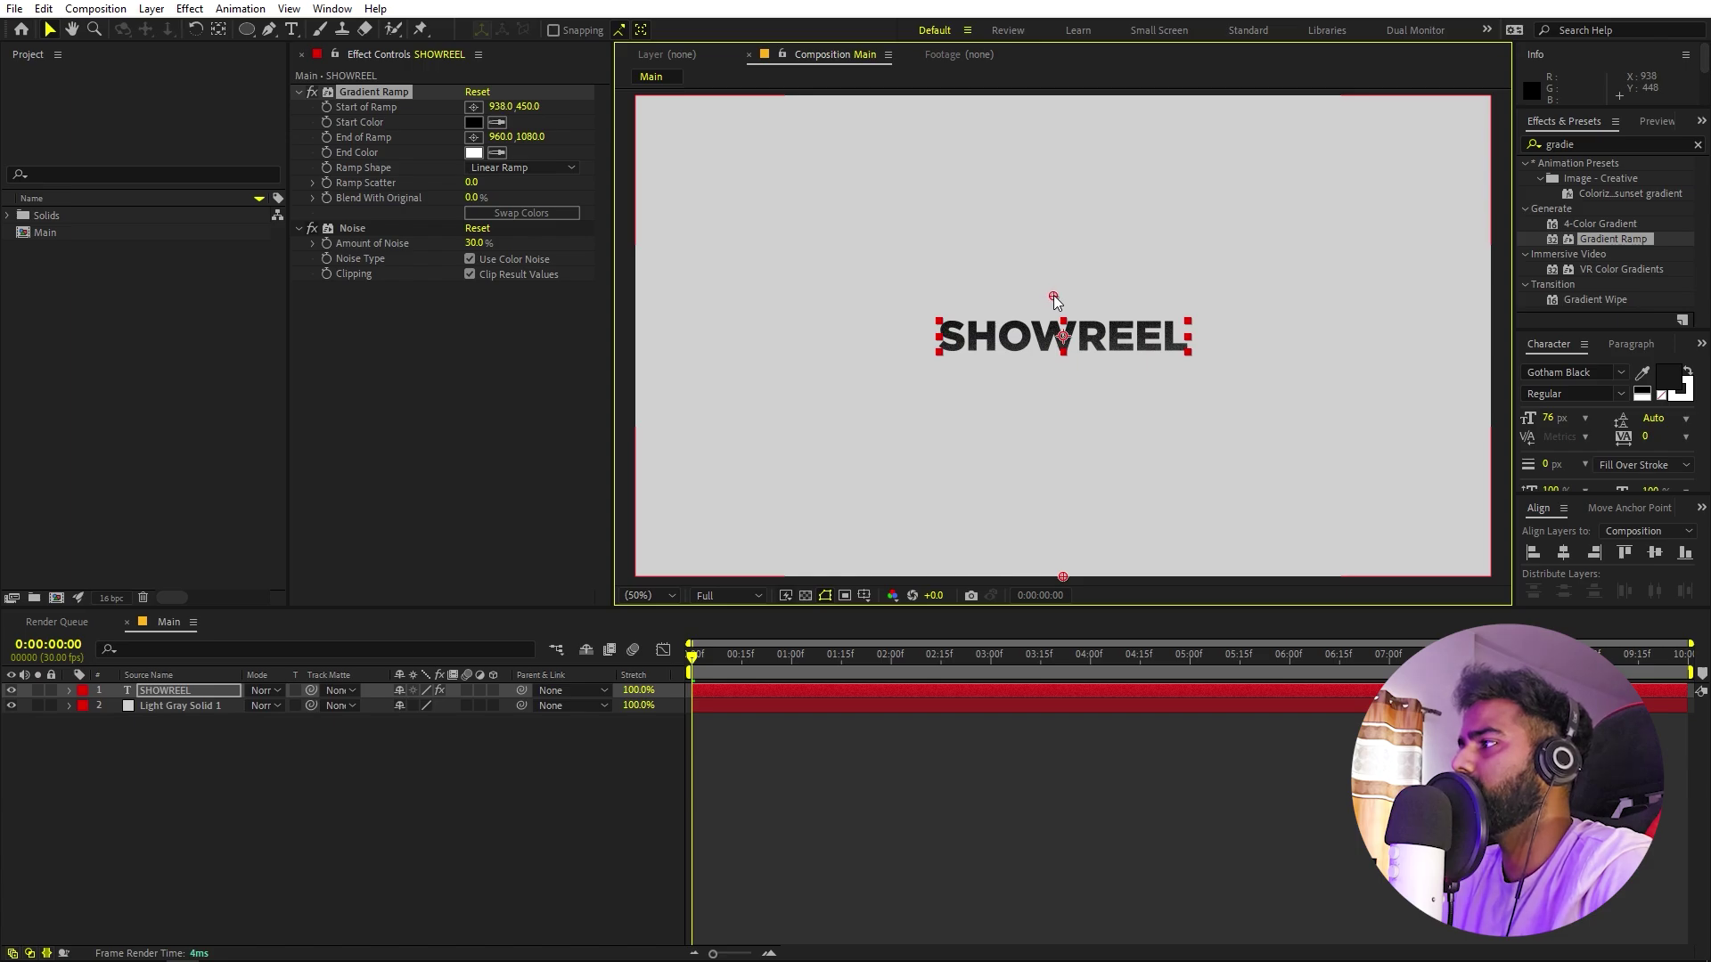
Turn off Use Color Noise in the text's Noise effect and inspect the grain on the letters up close.
scroll(1055, 415, "up", 2)
key("space")
left_click_drag(947, 400, 1184, 390)
key("space")
key("ctrl+z")
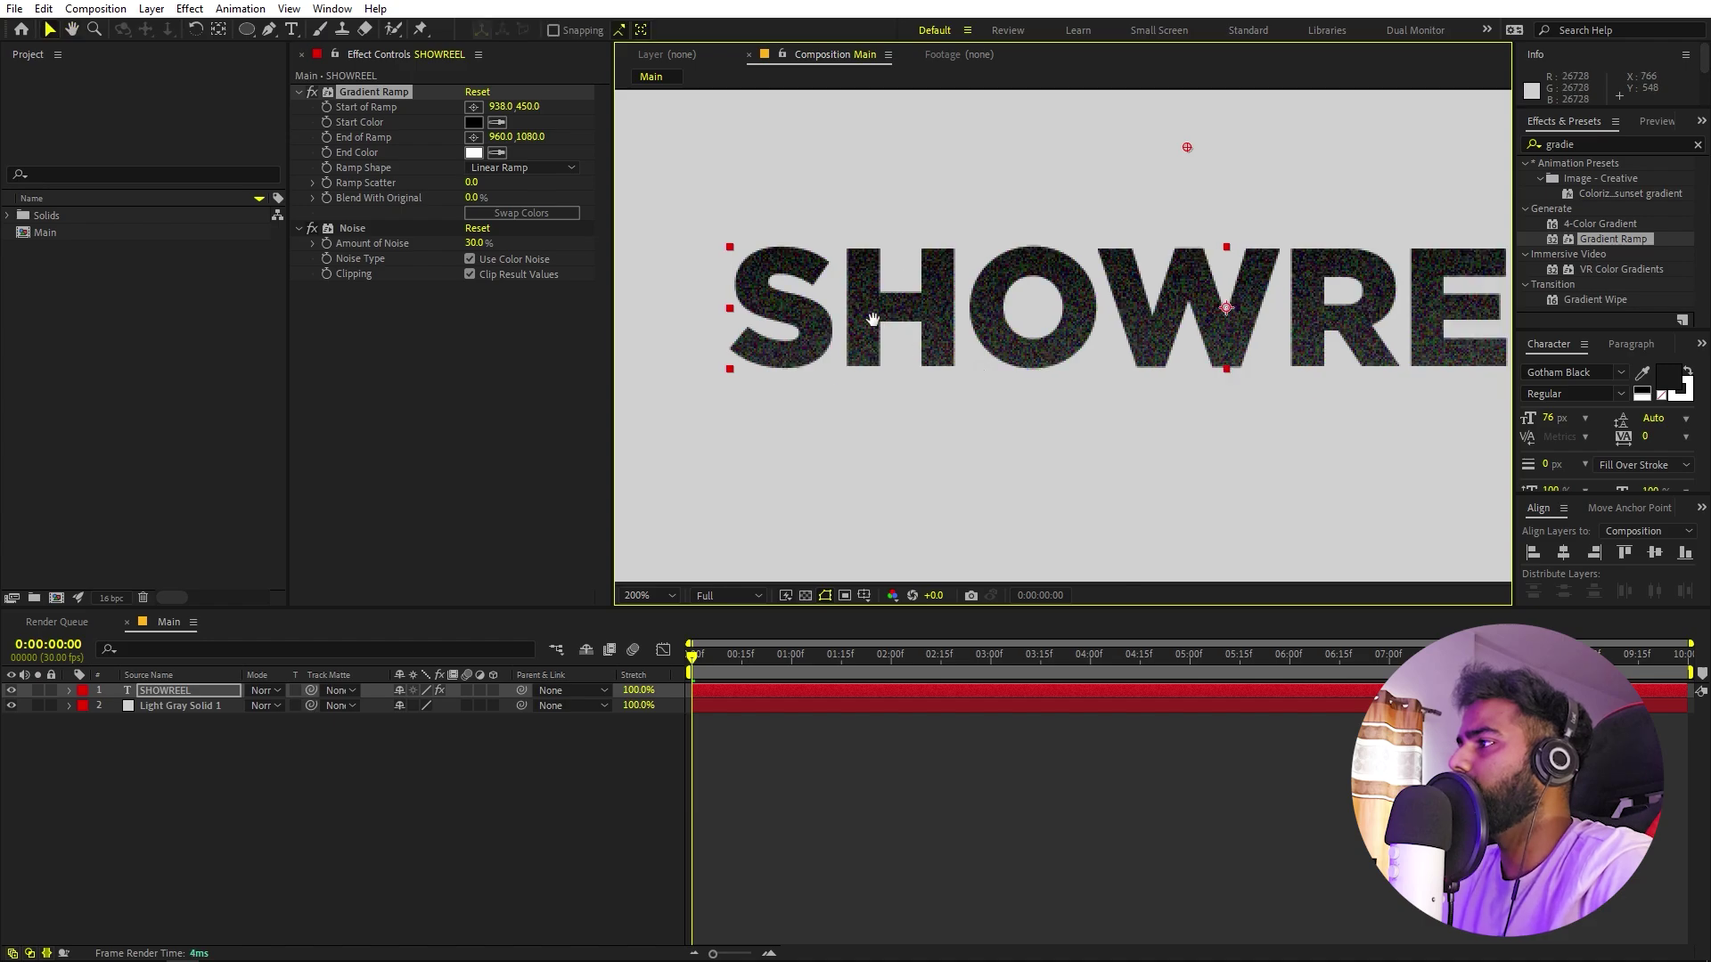
scroll(872, 319, "up", 4)
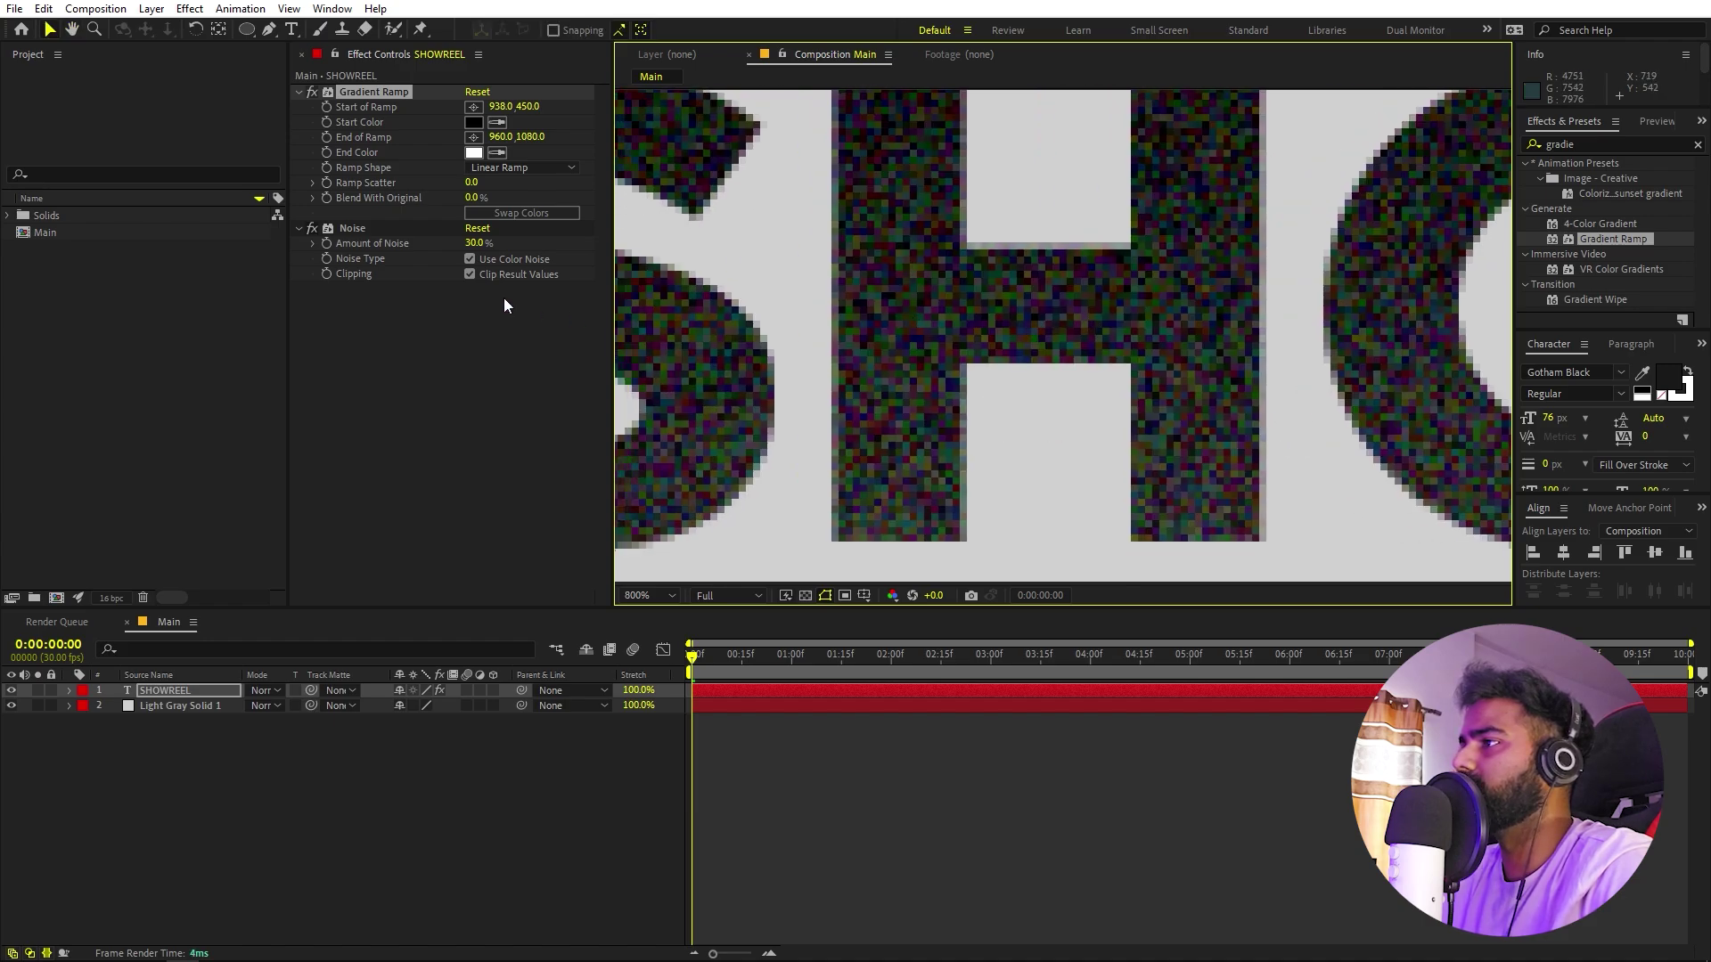
left_click(469, 258)
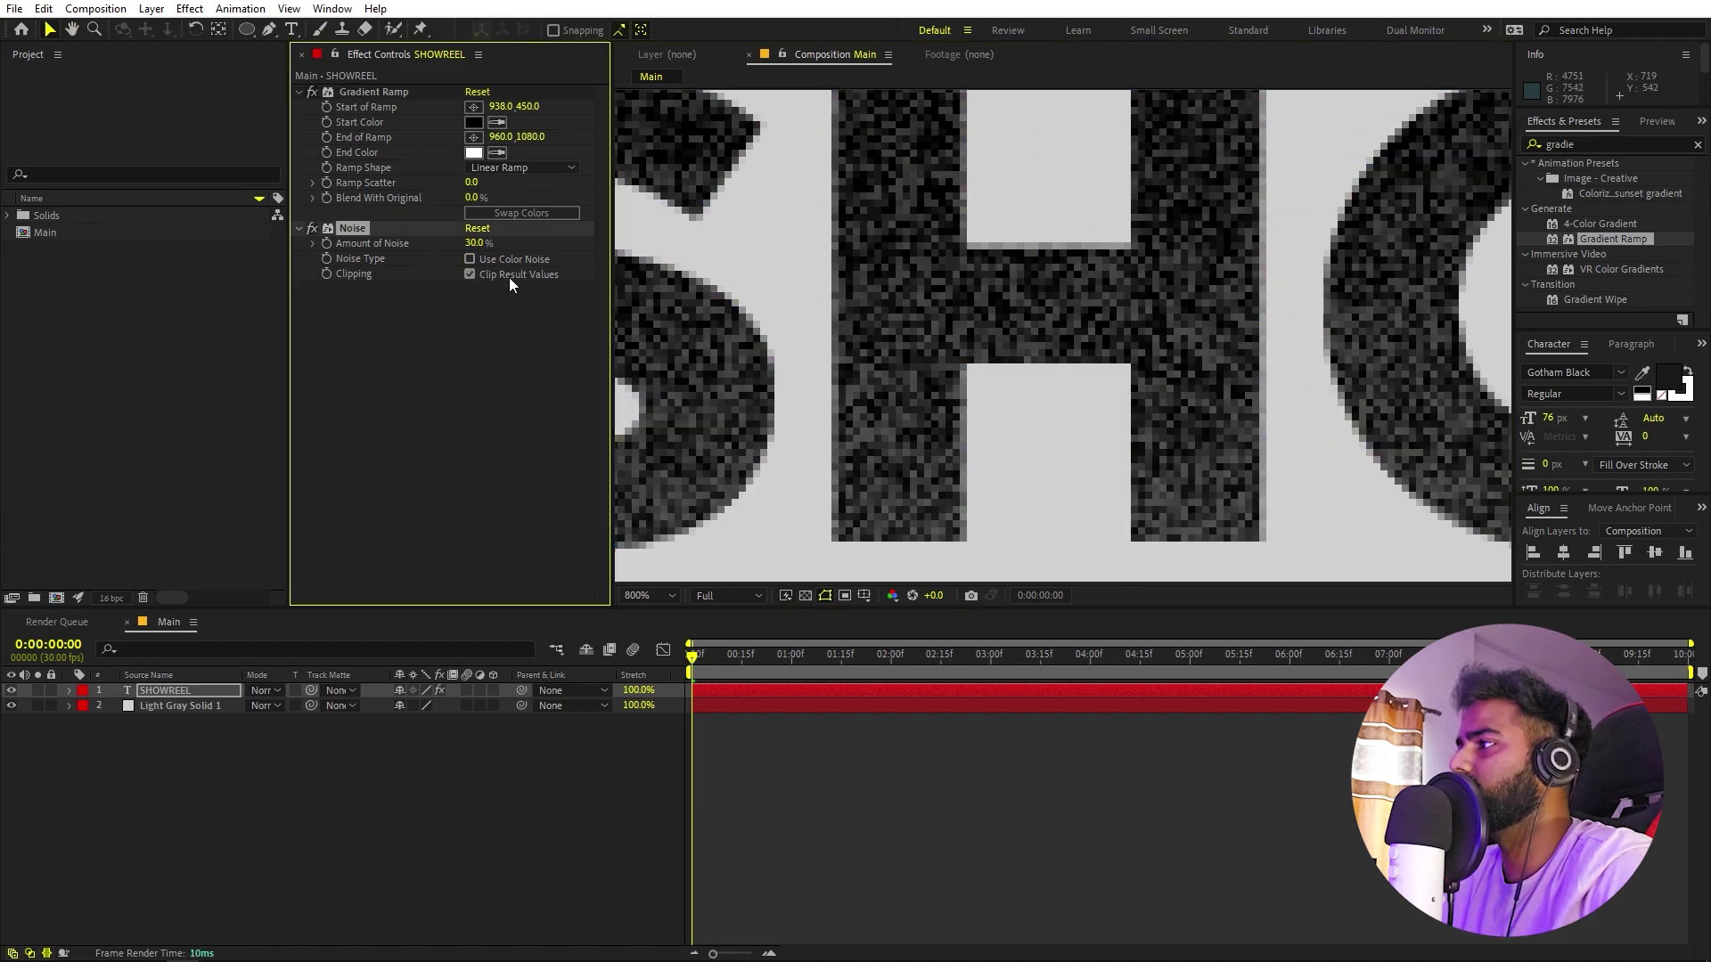
scroll(1127, 322, "down", 4)
scroll(1125, 319, "down", 2)
scroll(1157, 340, "up", 4)
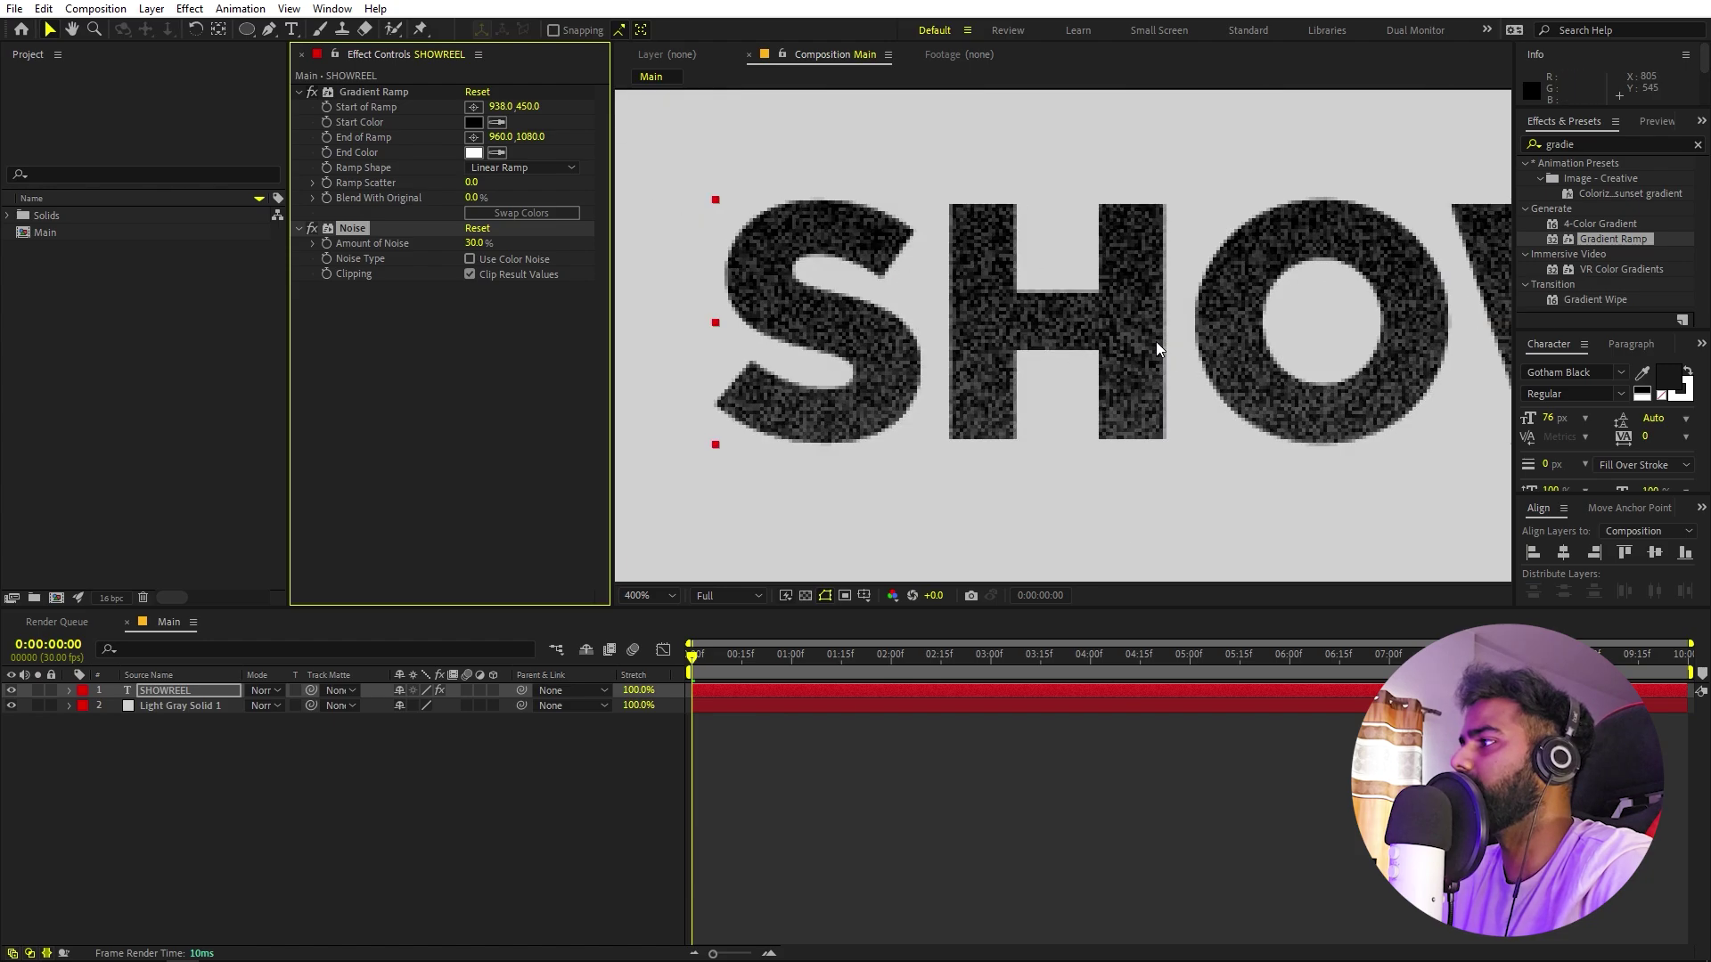
Duplicate the SHOWREEL text layer and replace the copy's text with a single S.
scroll(1207, 381, "down", 6)
left_click(355, 826)
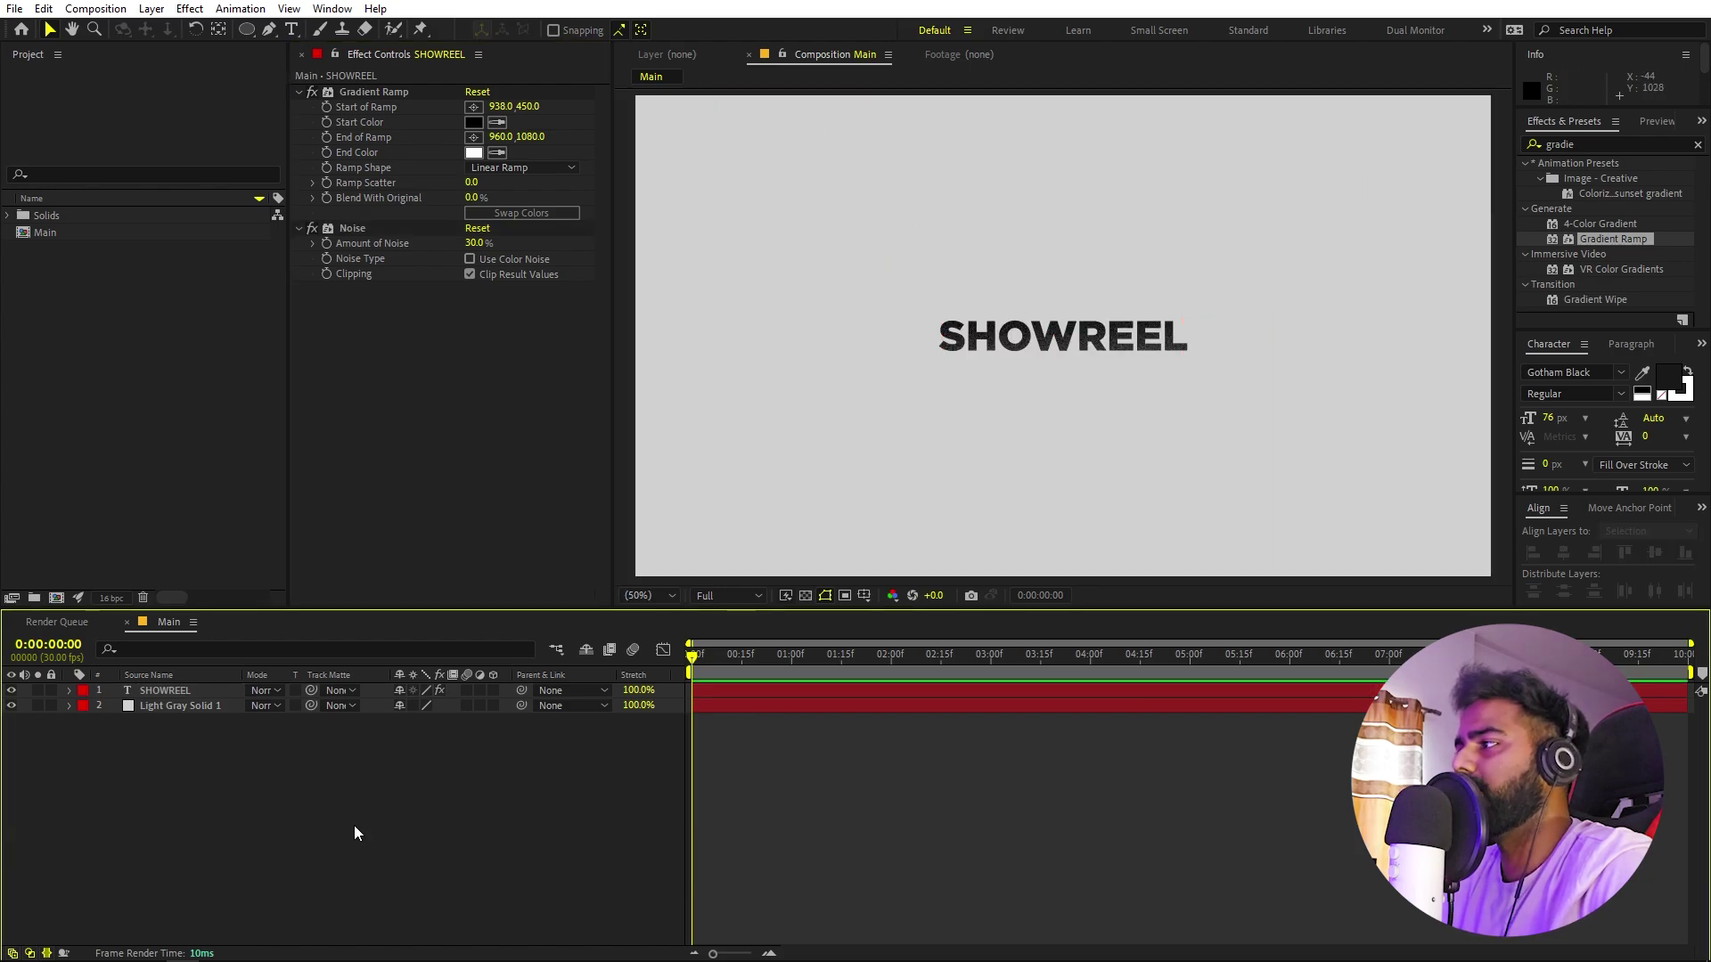
left_click(175, 693)
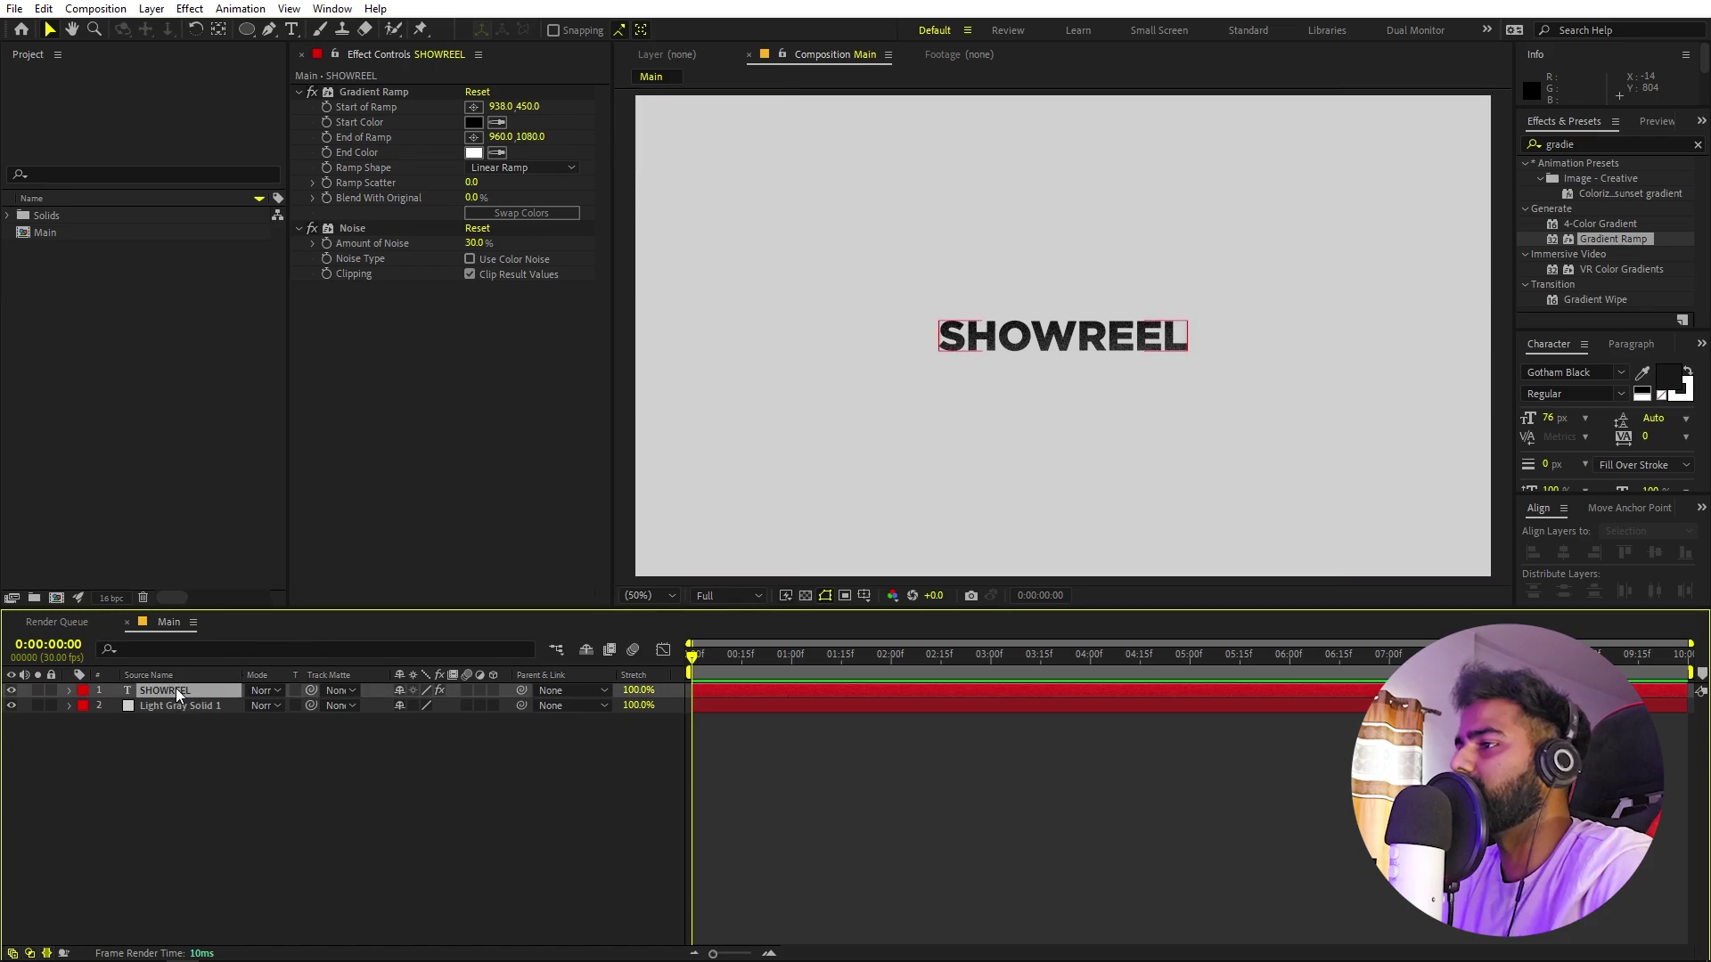
key("ctrl+d")
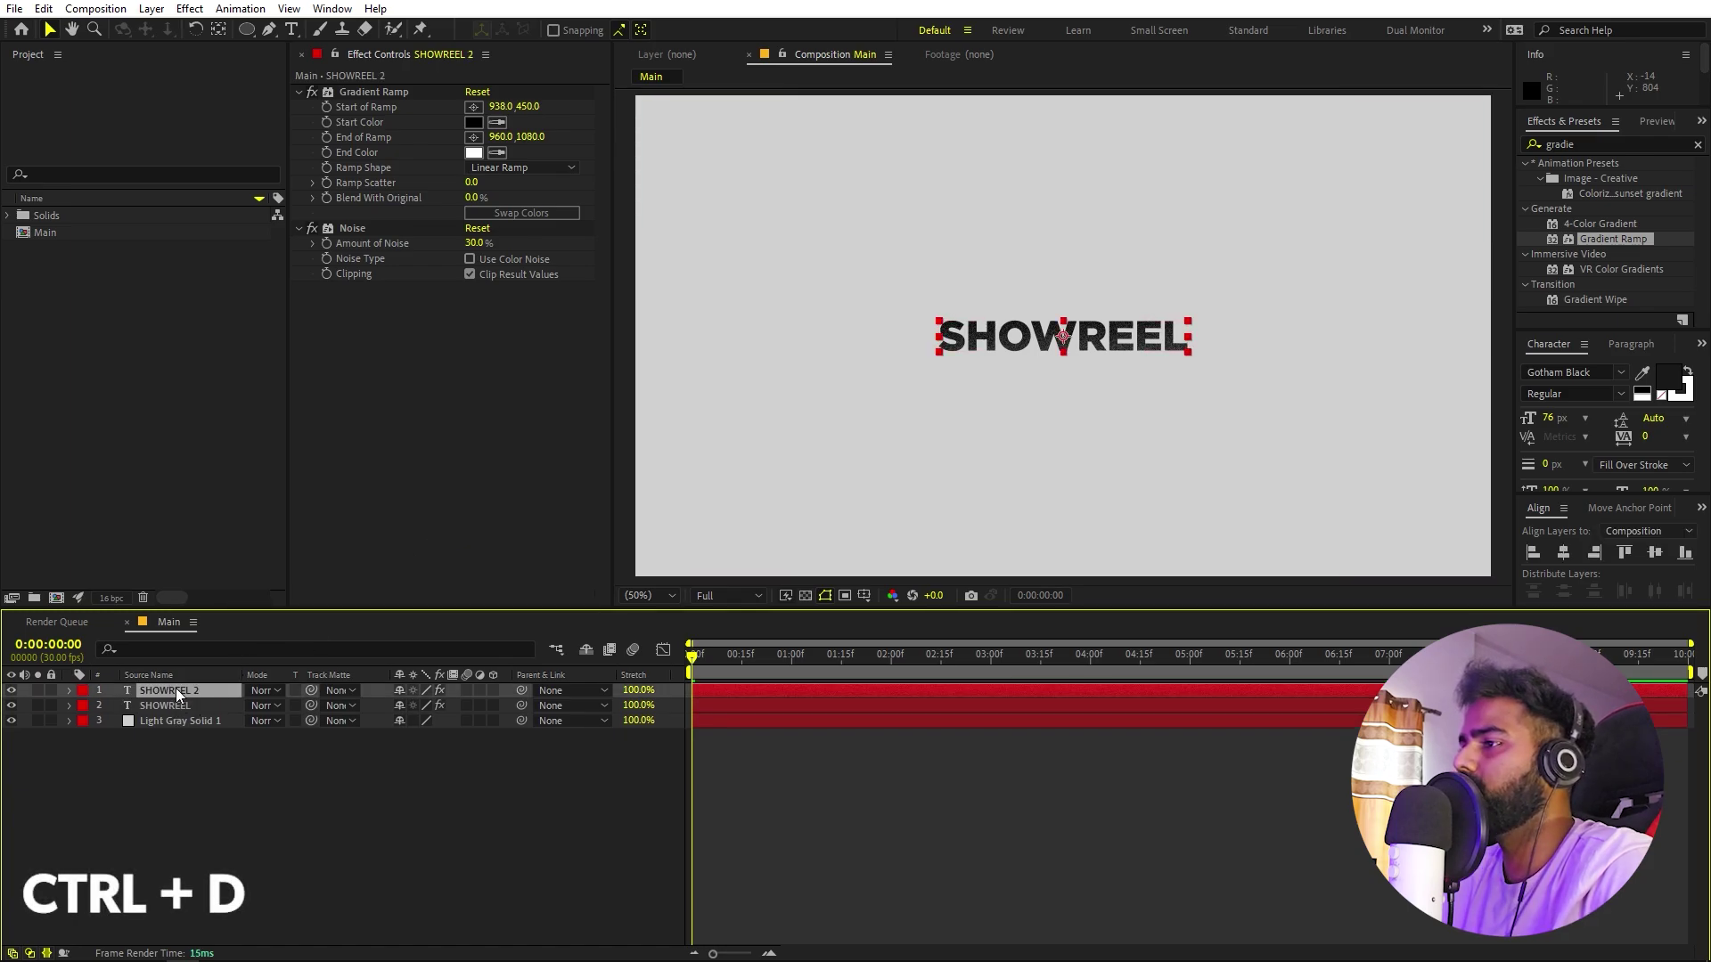
double_click(174, 688)
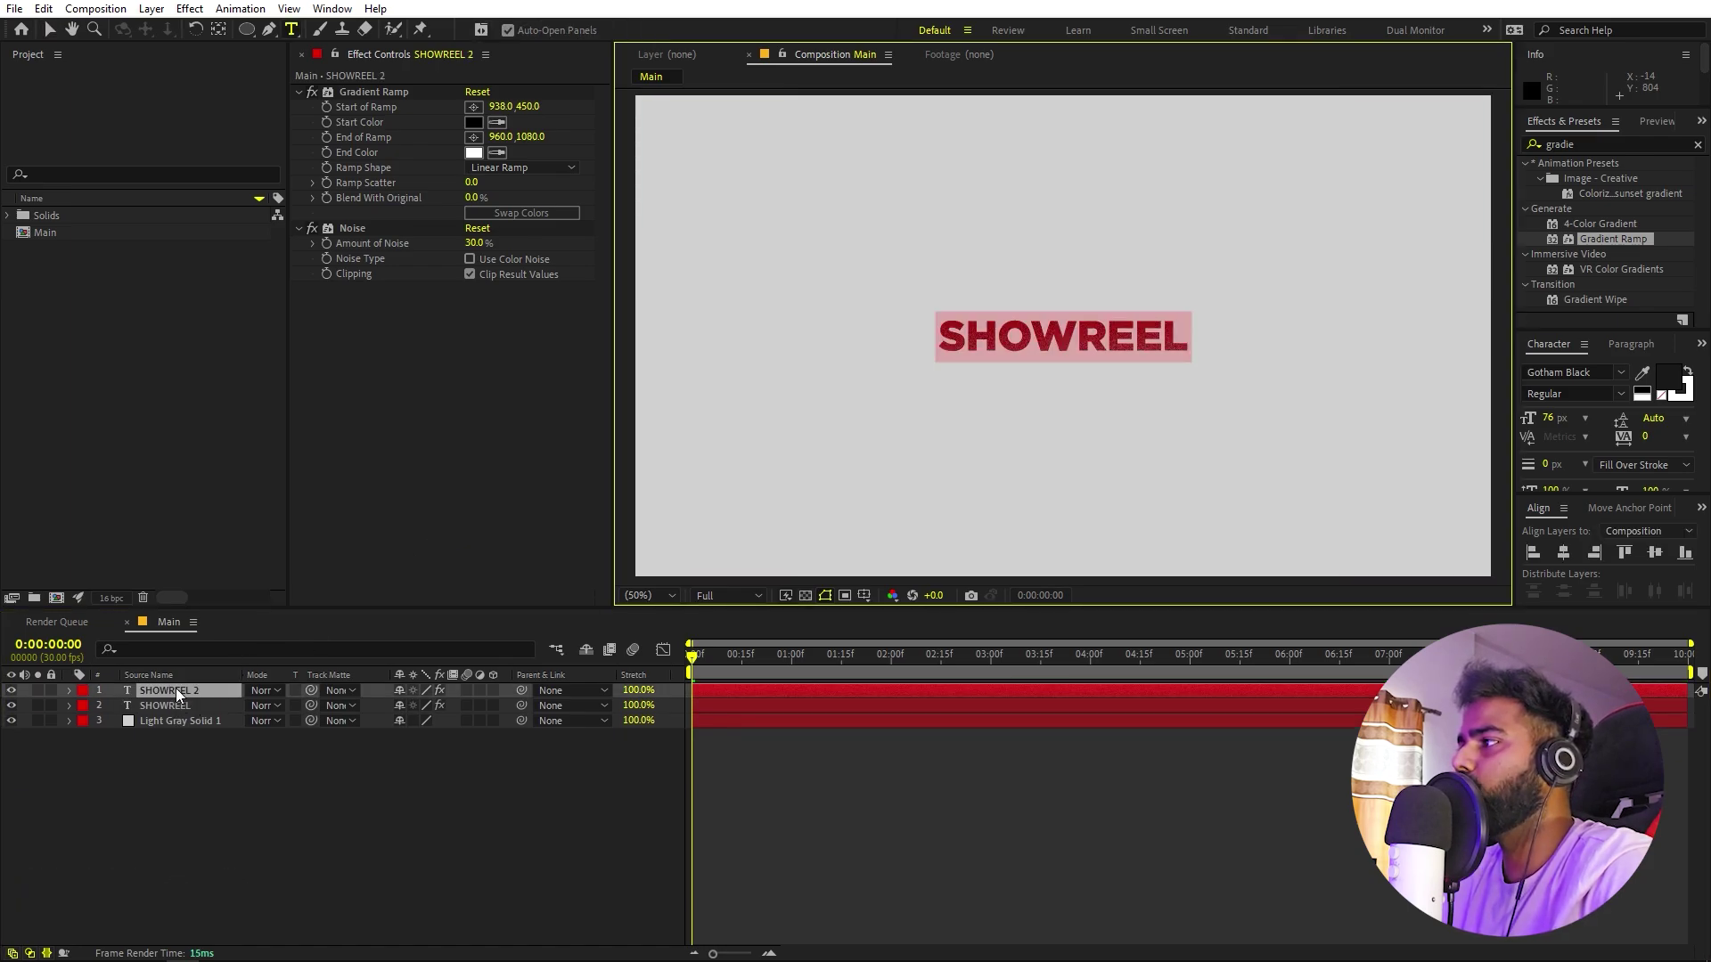
type("s")
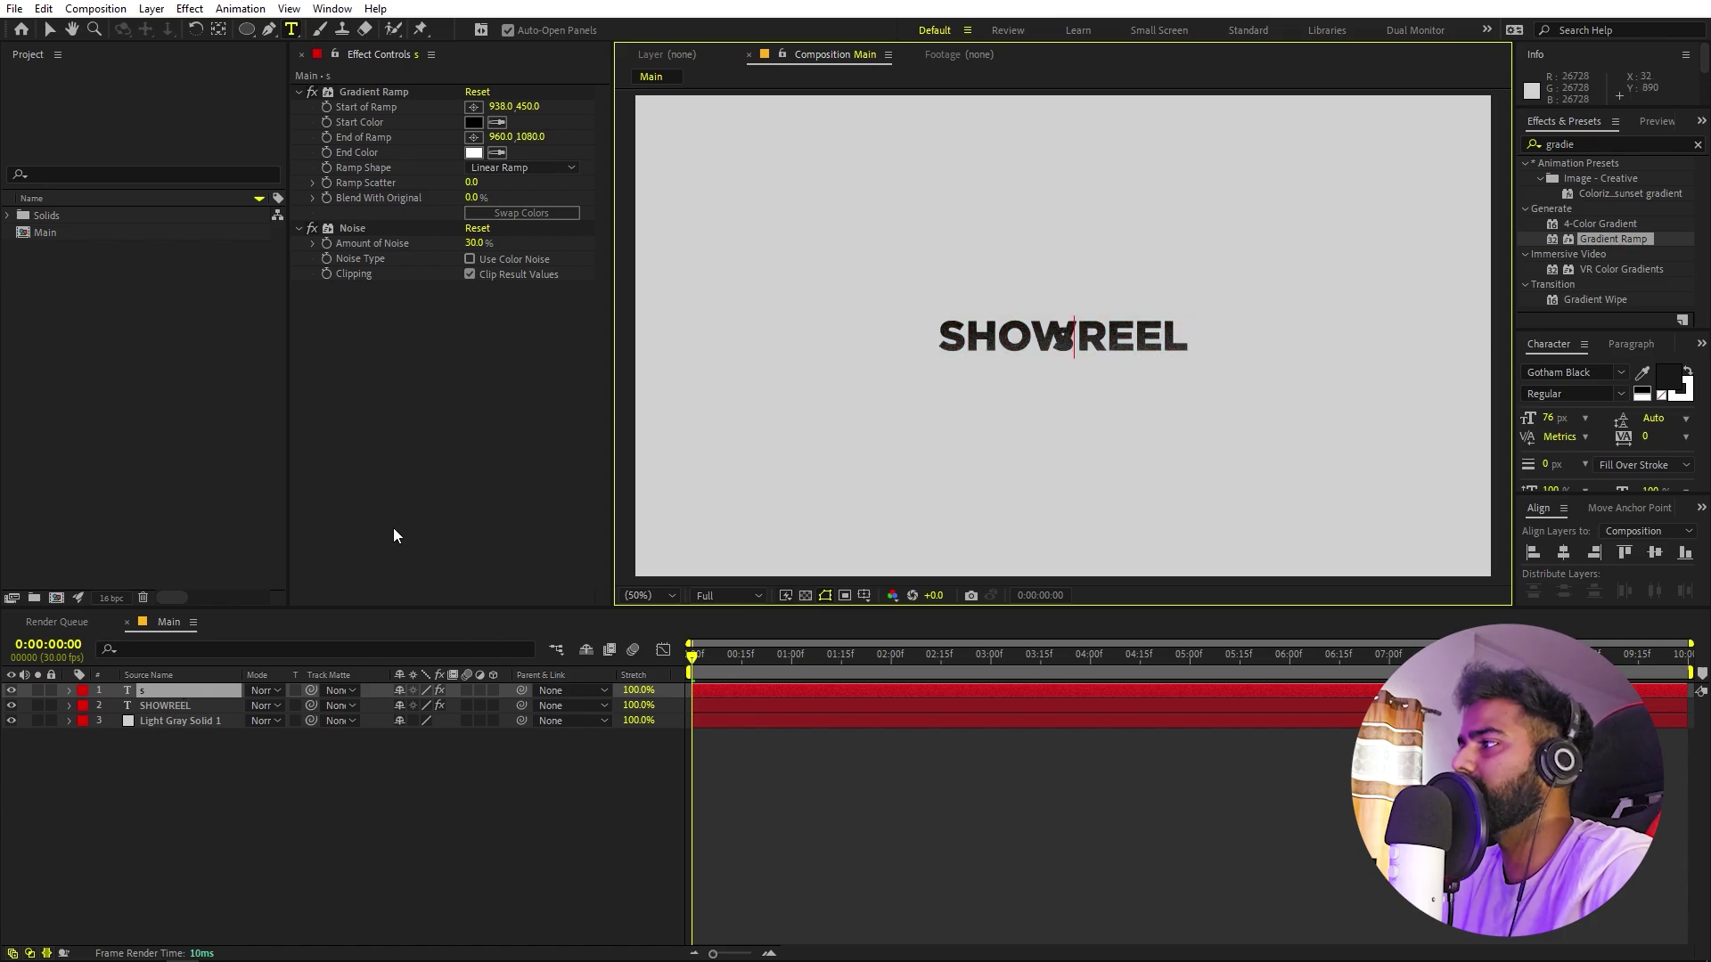
left_click(214, 843)
Scale the S text layer up to about 1602% so the letter nearly fills the frame's height.
left_click(185, 688)
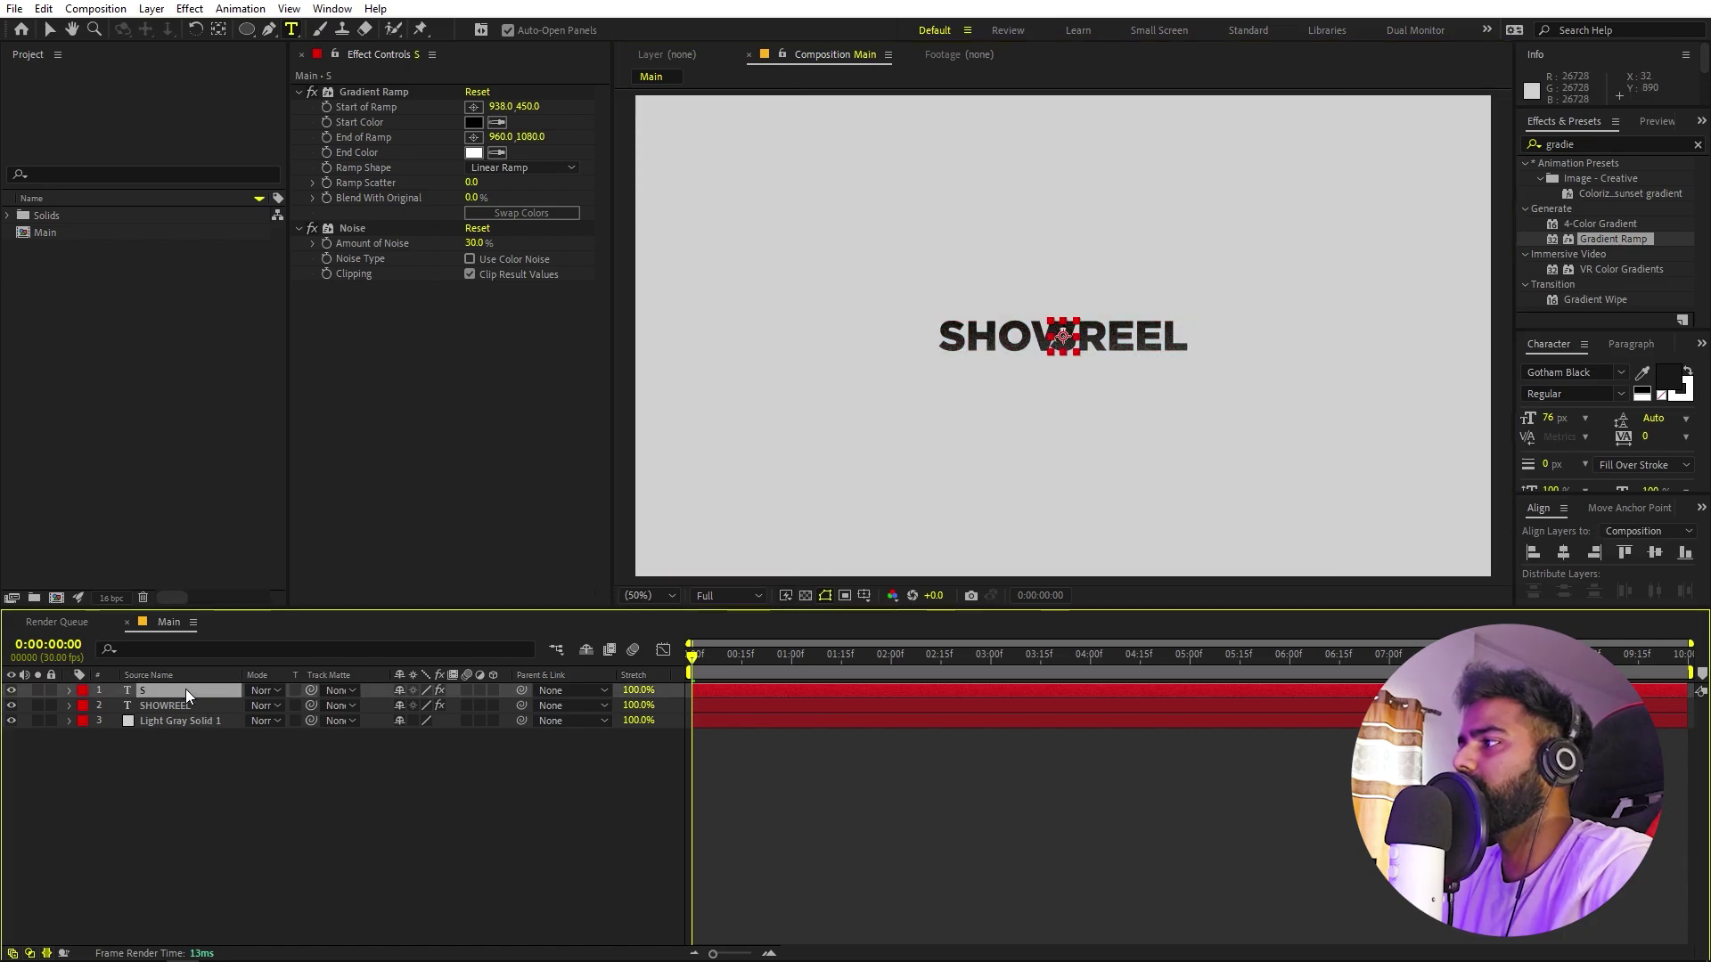
key("s")
left_click_drag(423, 705, 570, 705)
key("Return")
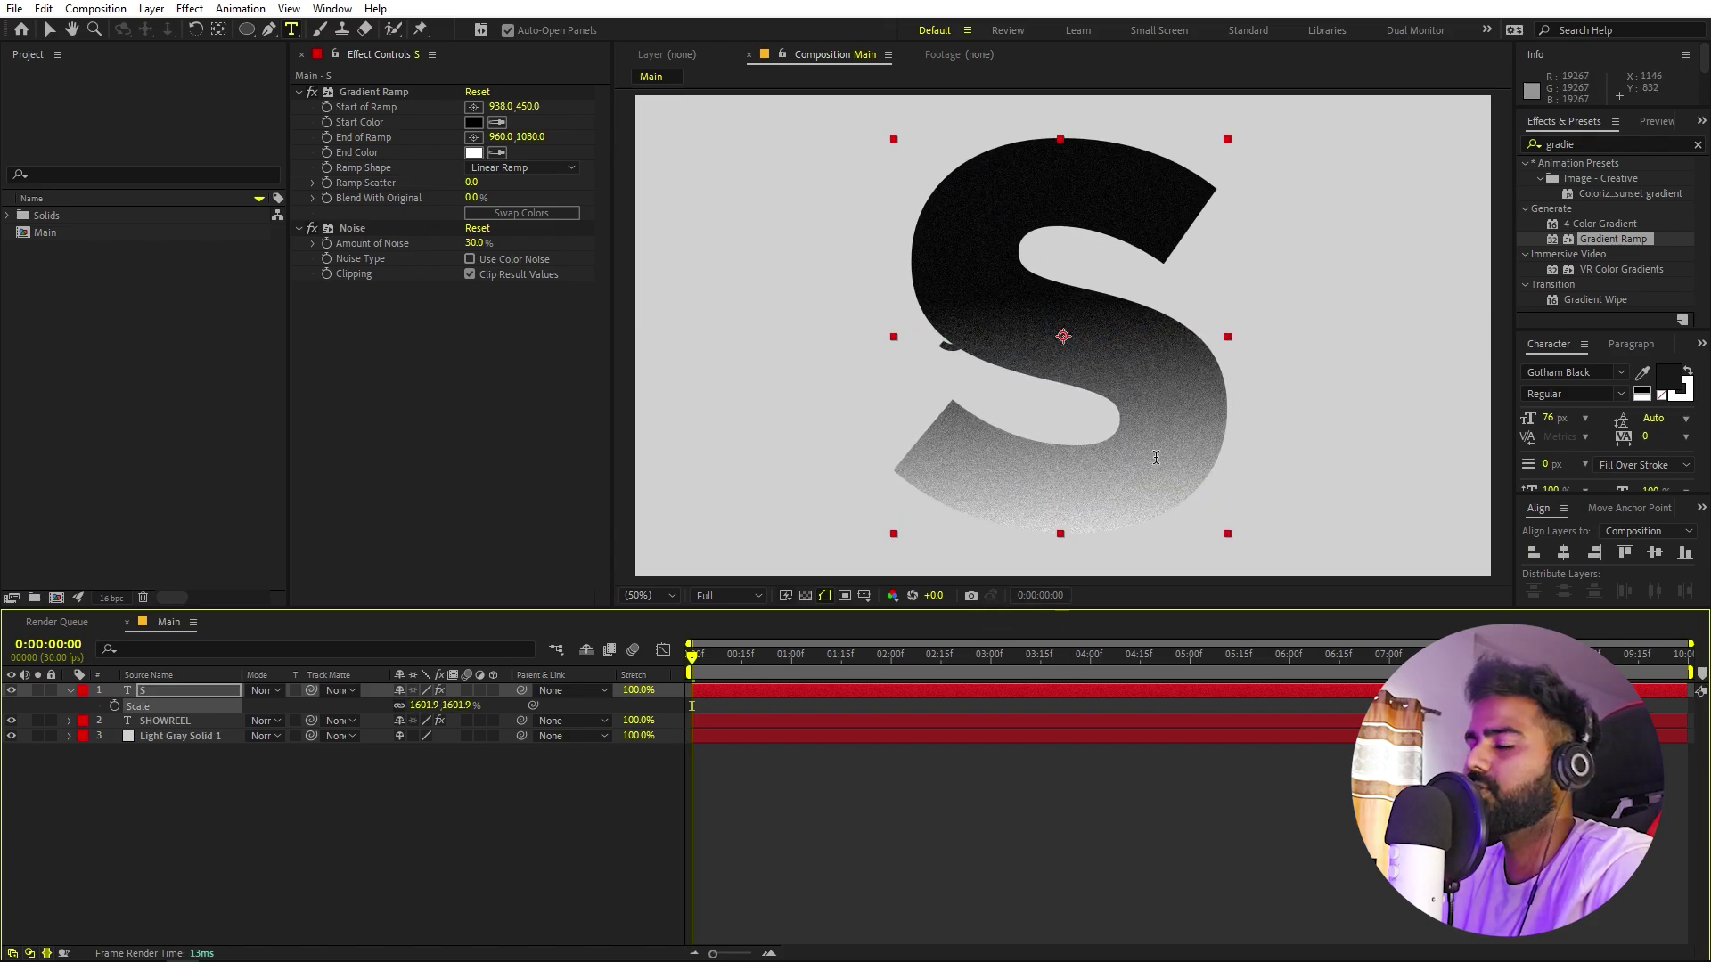
Move the enlarged S to the left of SHOWREEL, partly beyond the frame's left edge, and fit the composition in view.
key("v")
left_click(1142, 352)
left_click_drag(1142, 352, 867, 336)
left_click(168, 800)
key("comma")
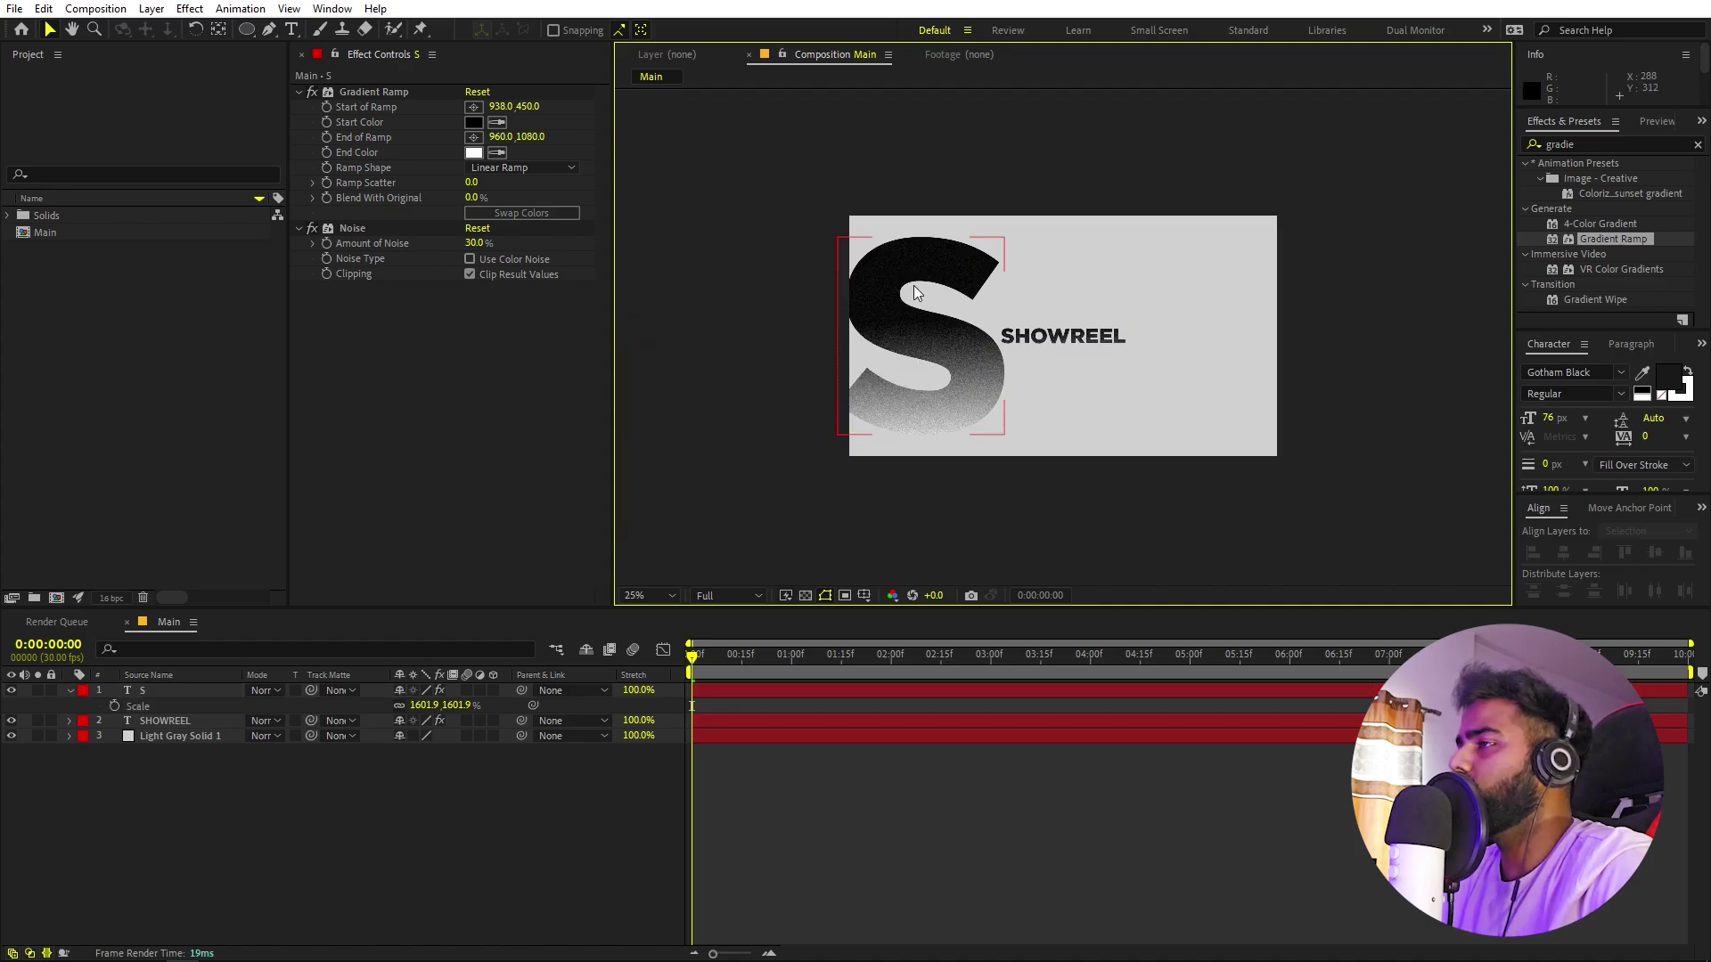
key("h")
left_click_drag(1089, 356, 989, 362)
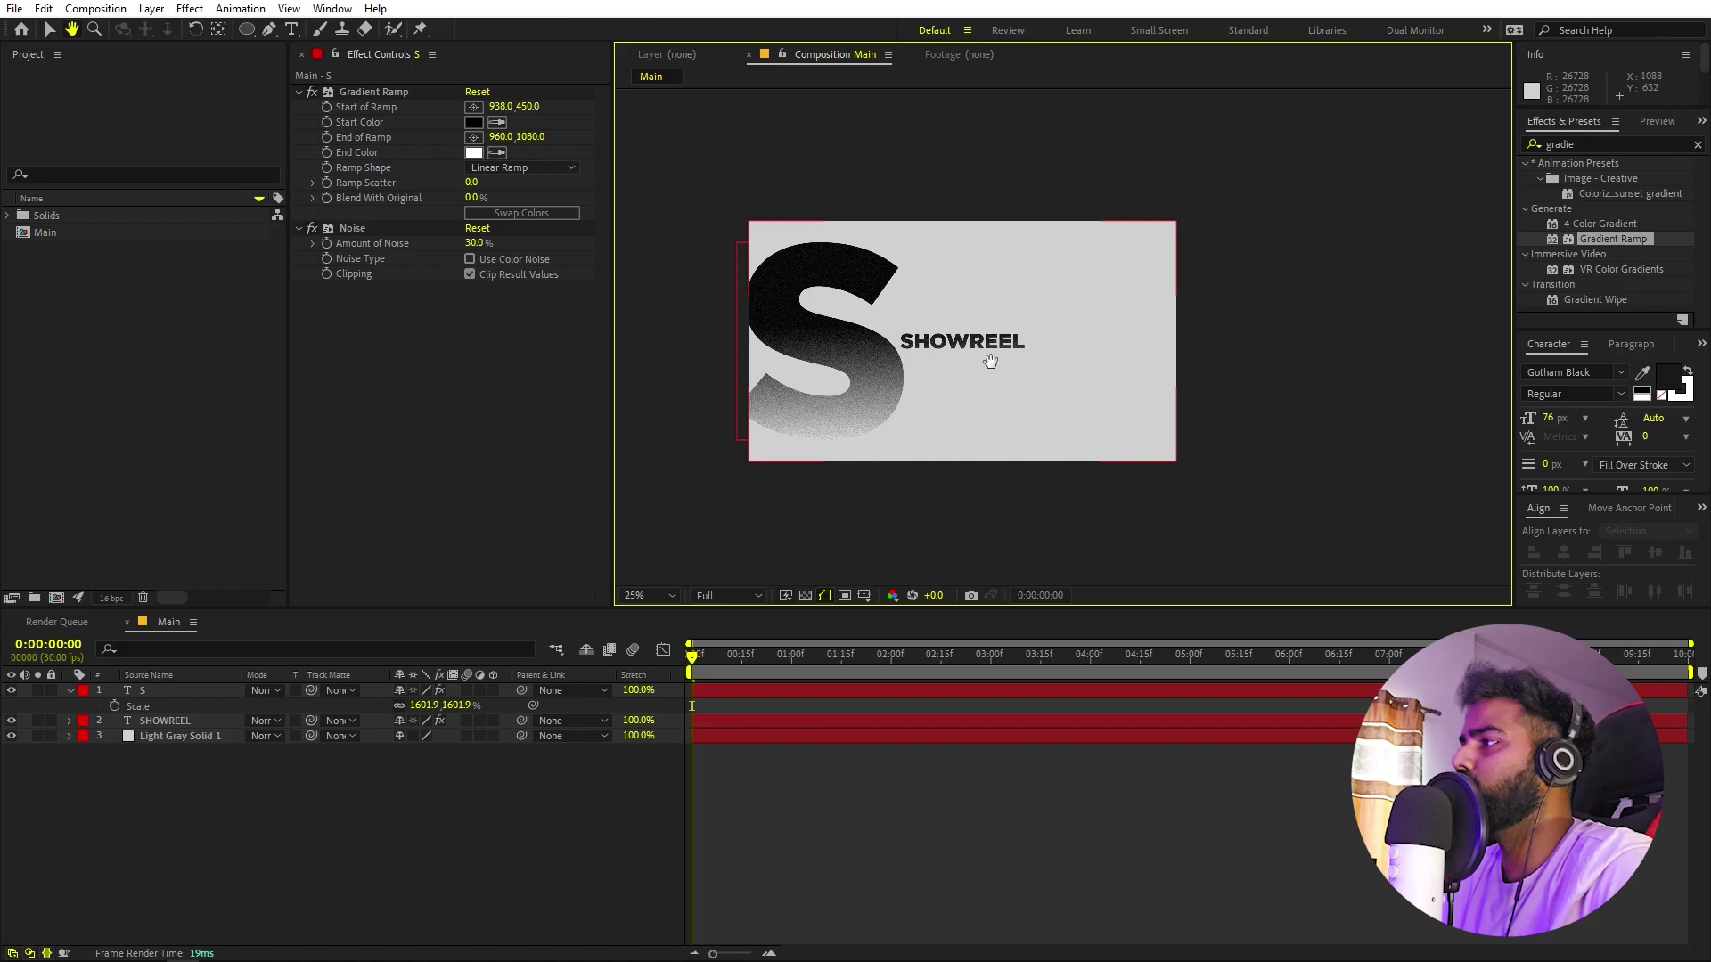
key("v")
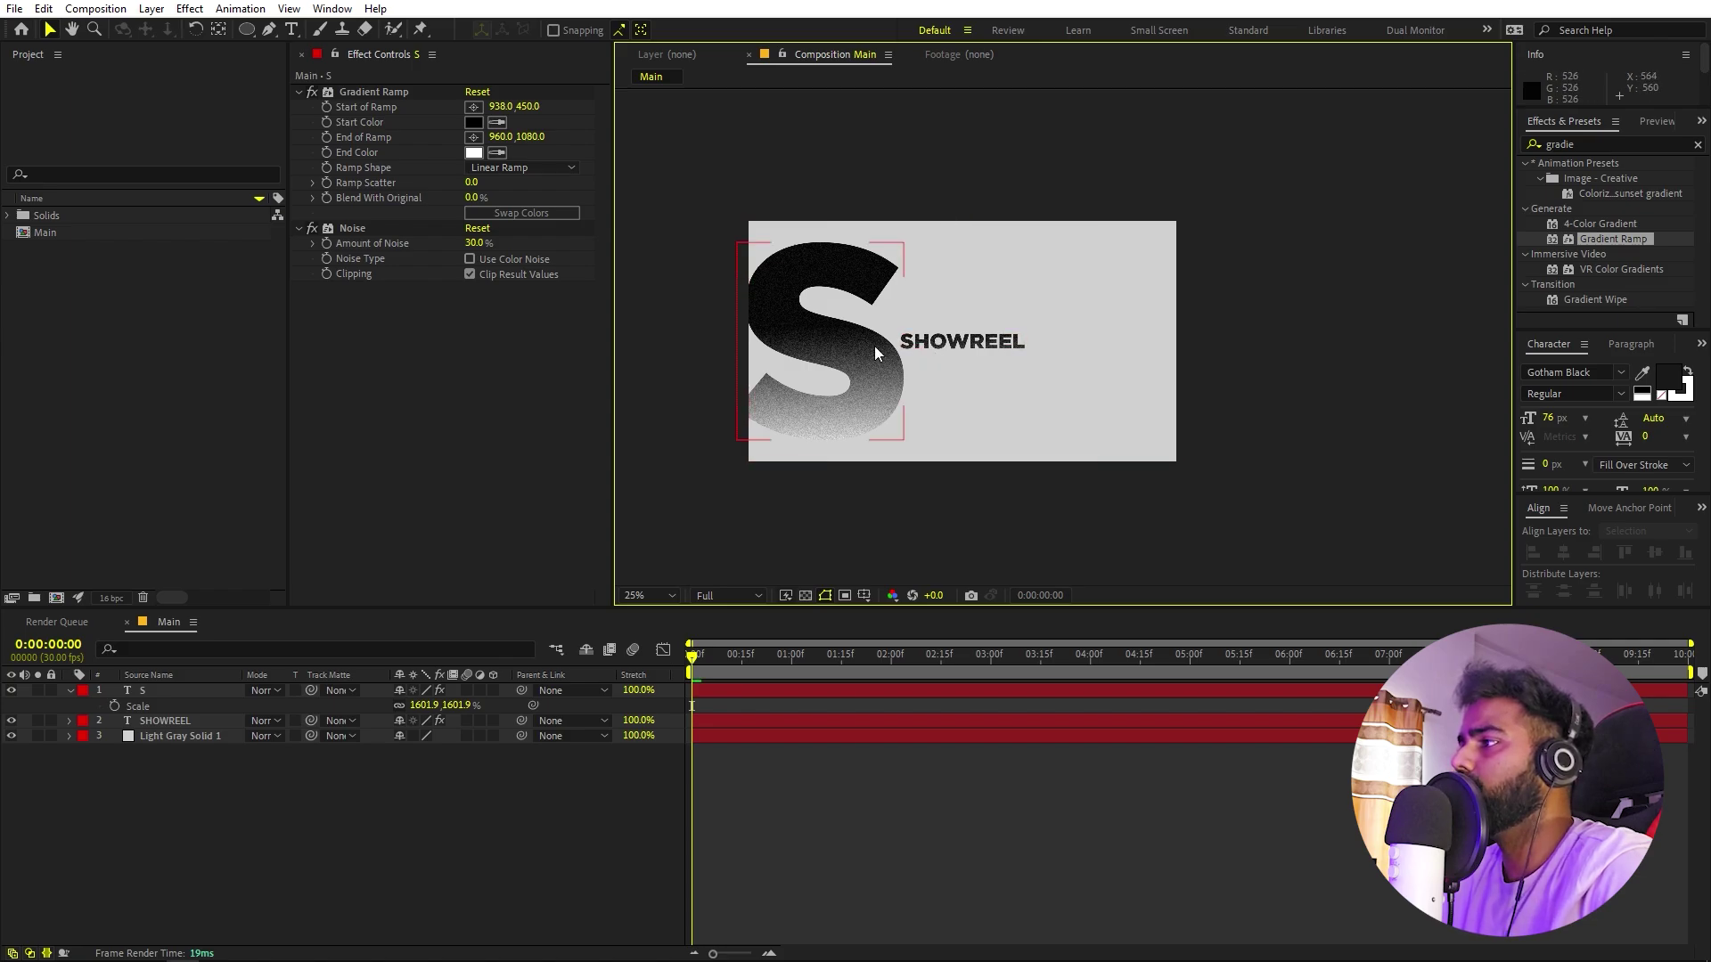
left_click(642, 597)
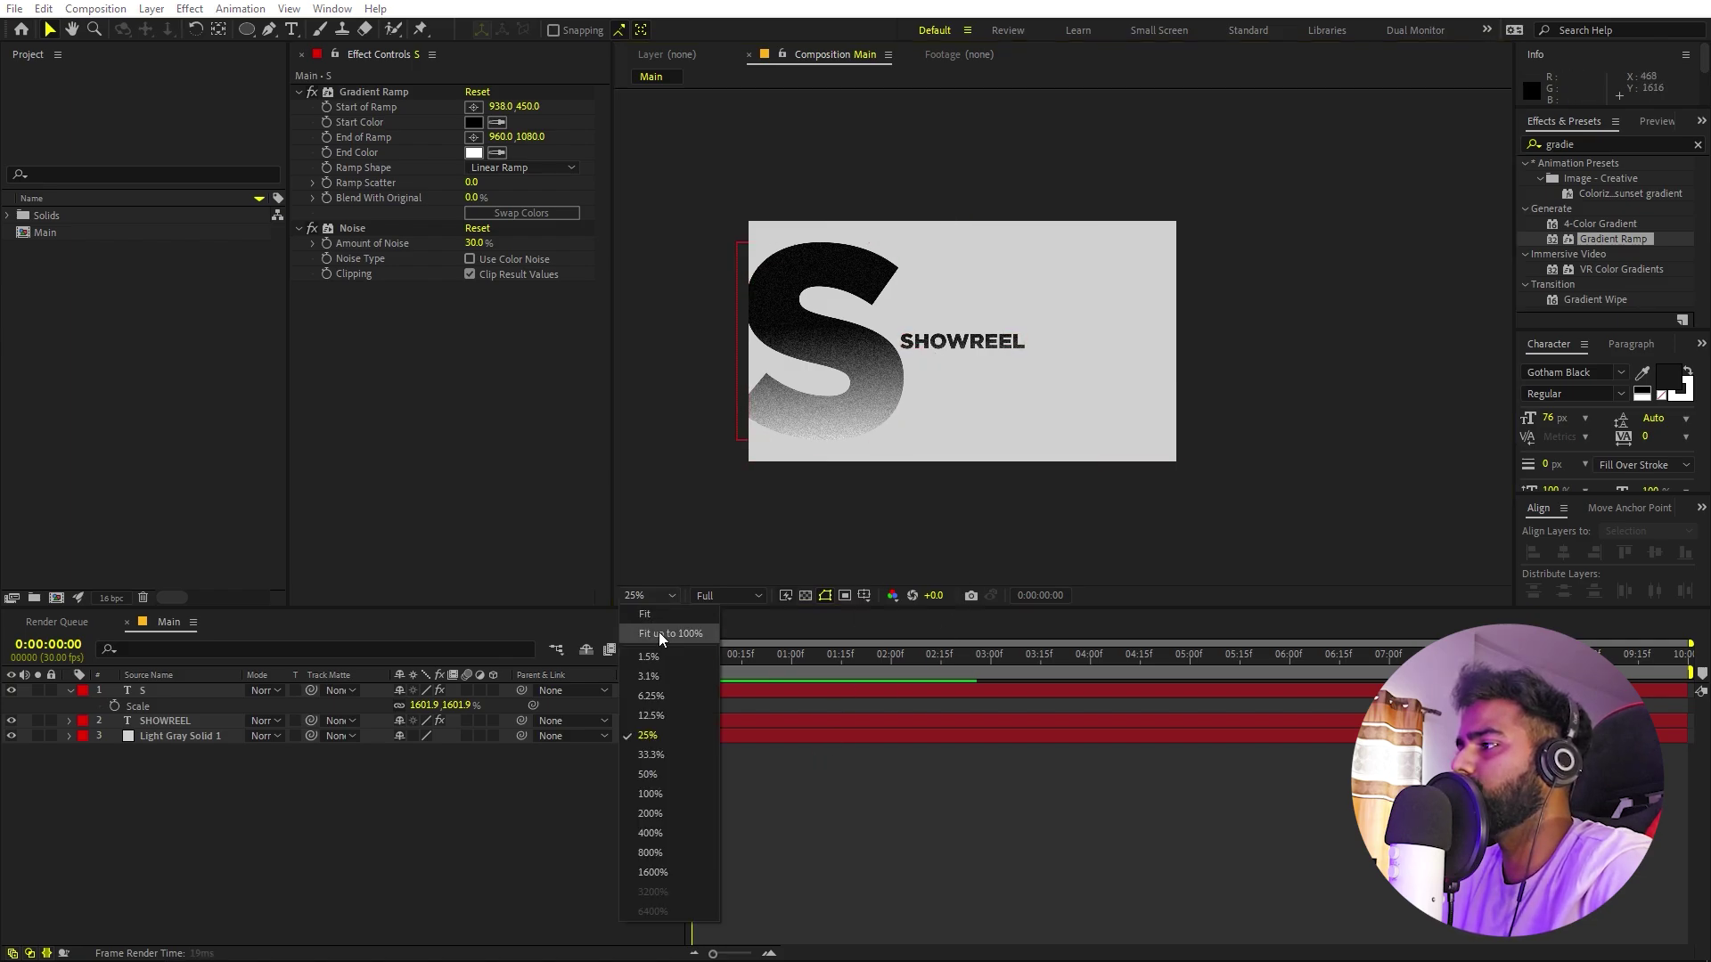
left_click(659, 635)
Add a two-node camera with the 50mm preset to the Main composition.
right_click(355, 805)
mouse_move(463, 591)
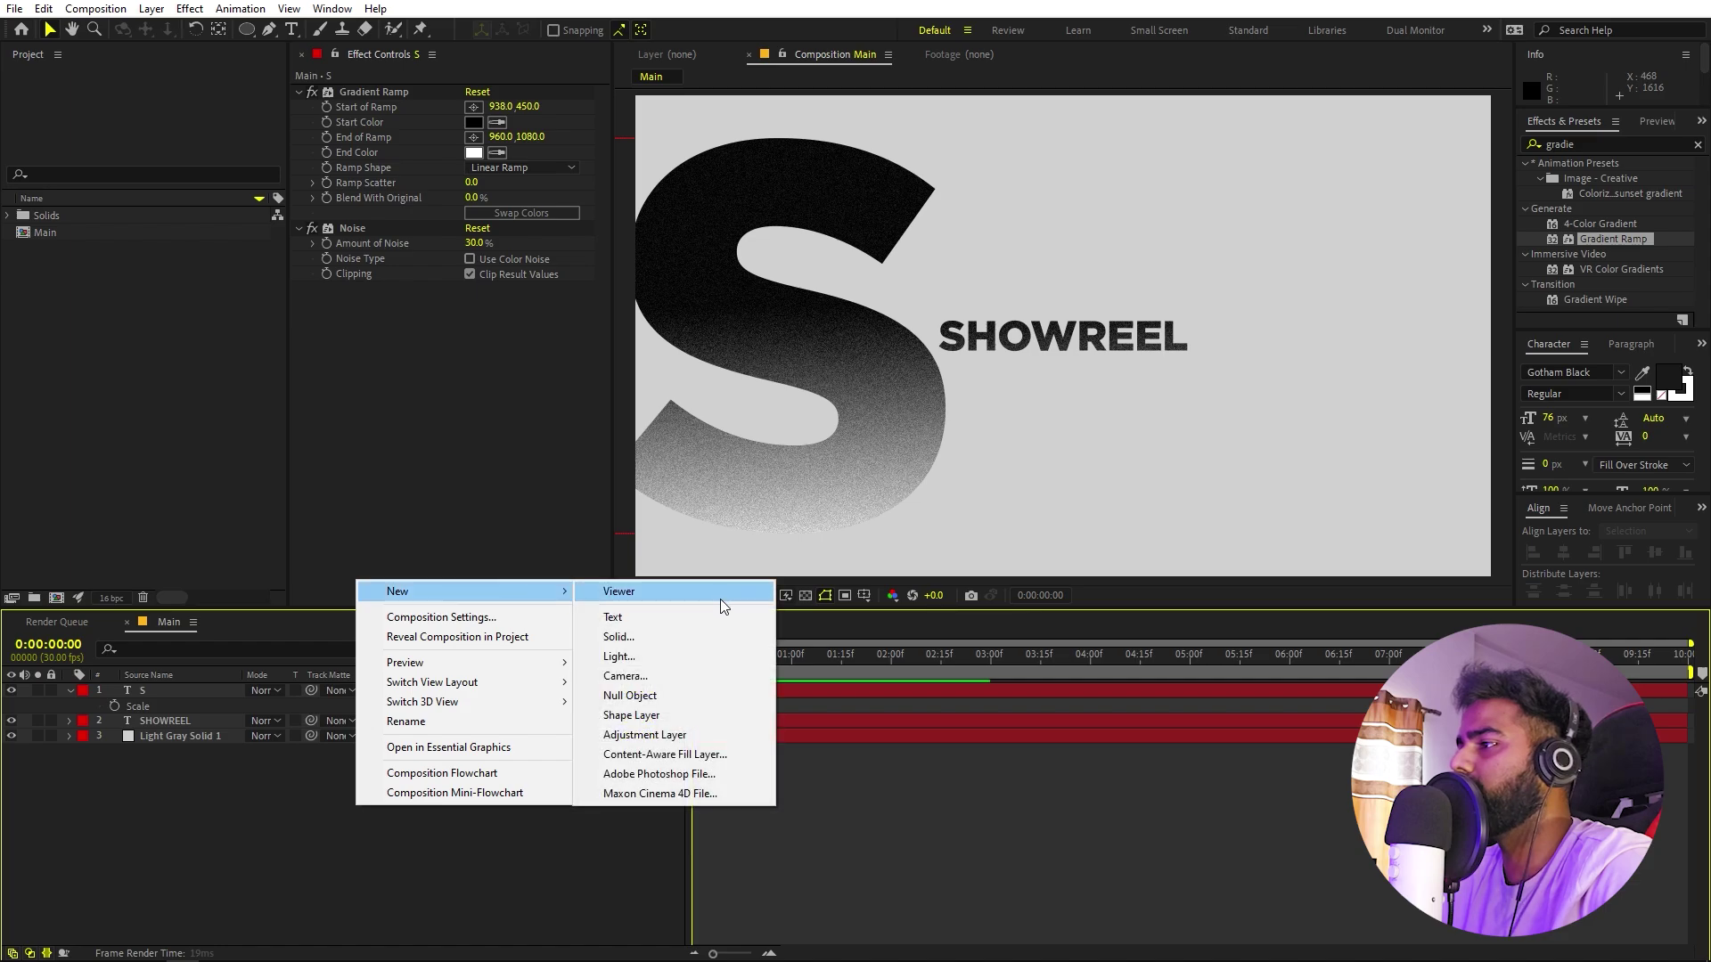
left_click(624, 676)
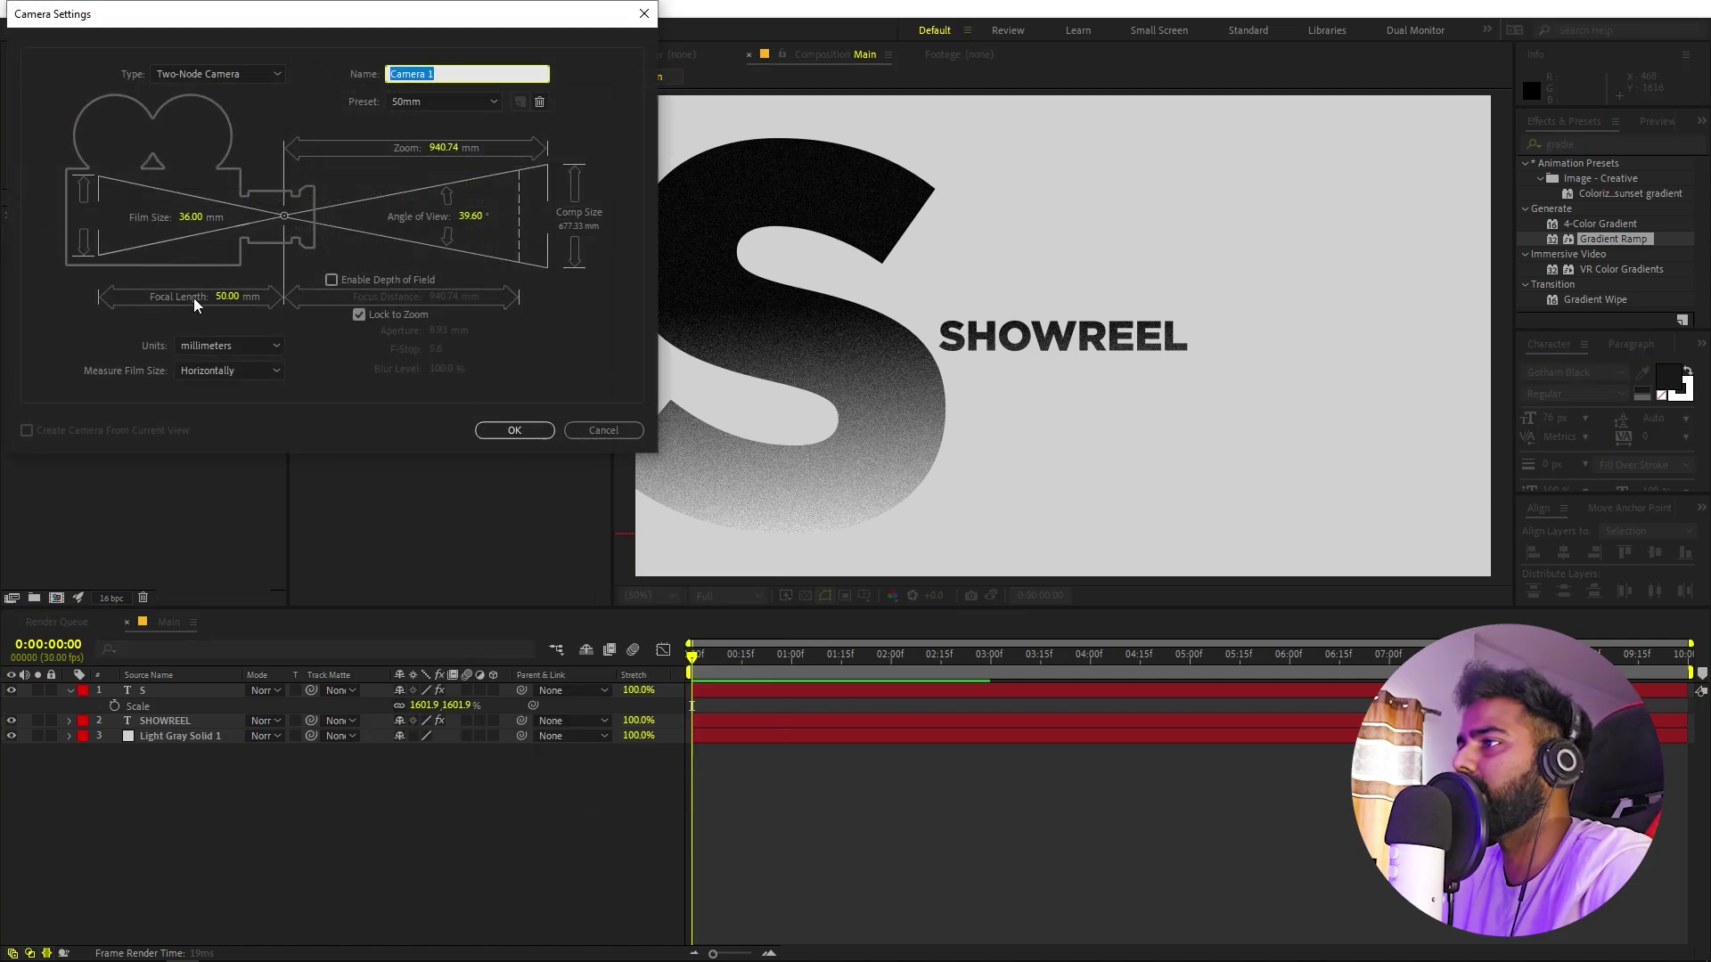
left_click(513, 432)
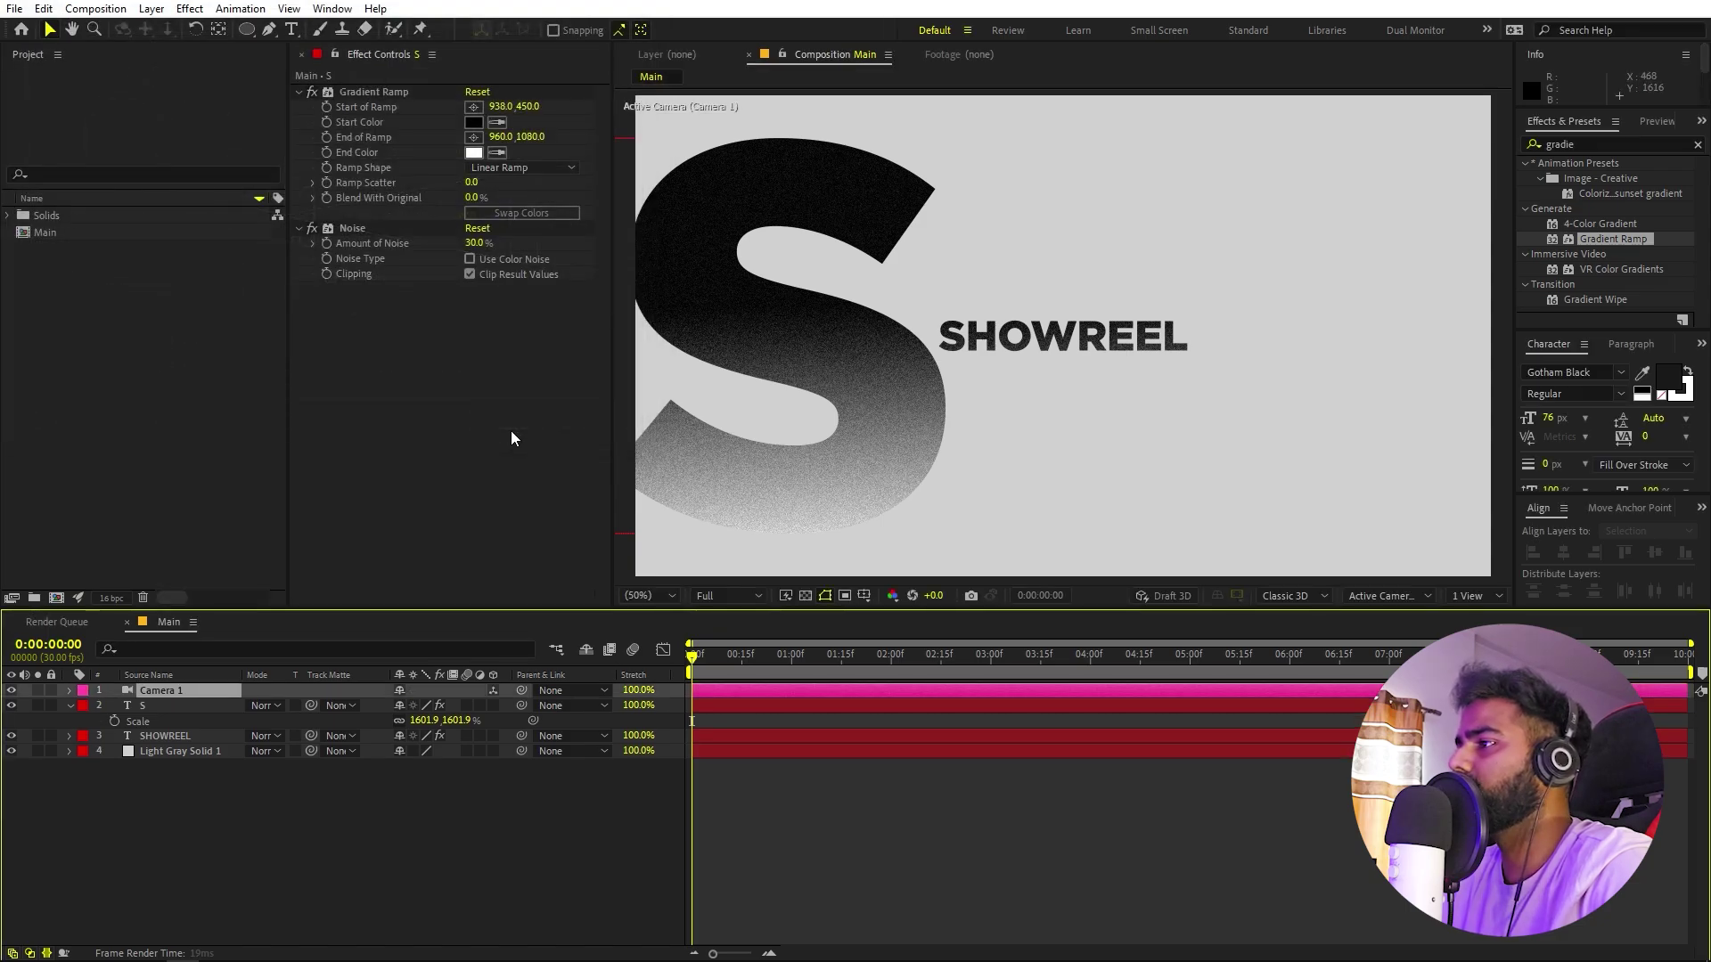
Add a null object to the composition and make it a 3D layer.
right_click(339, 847)
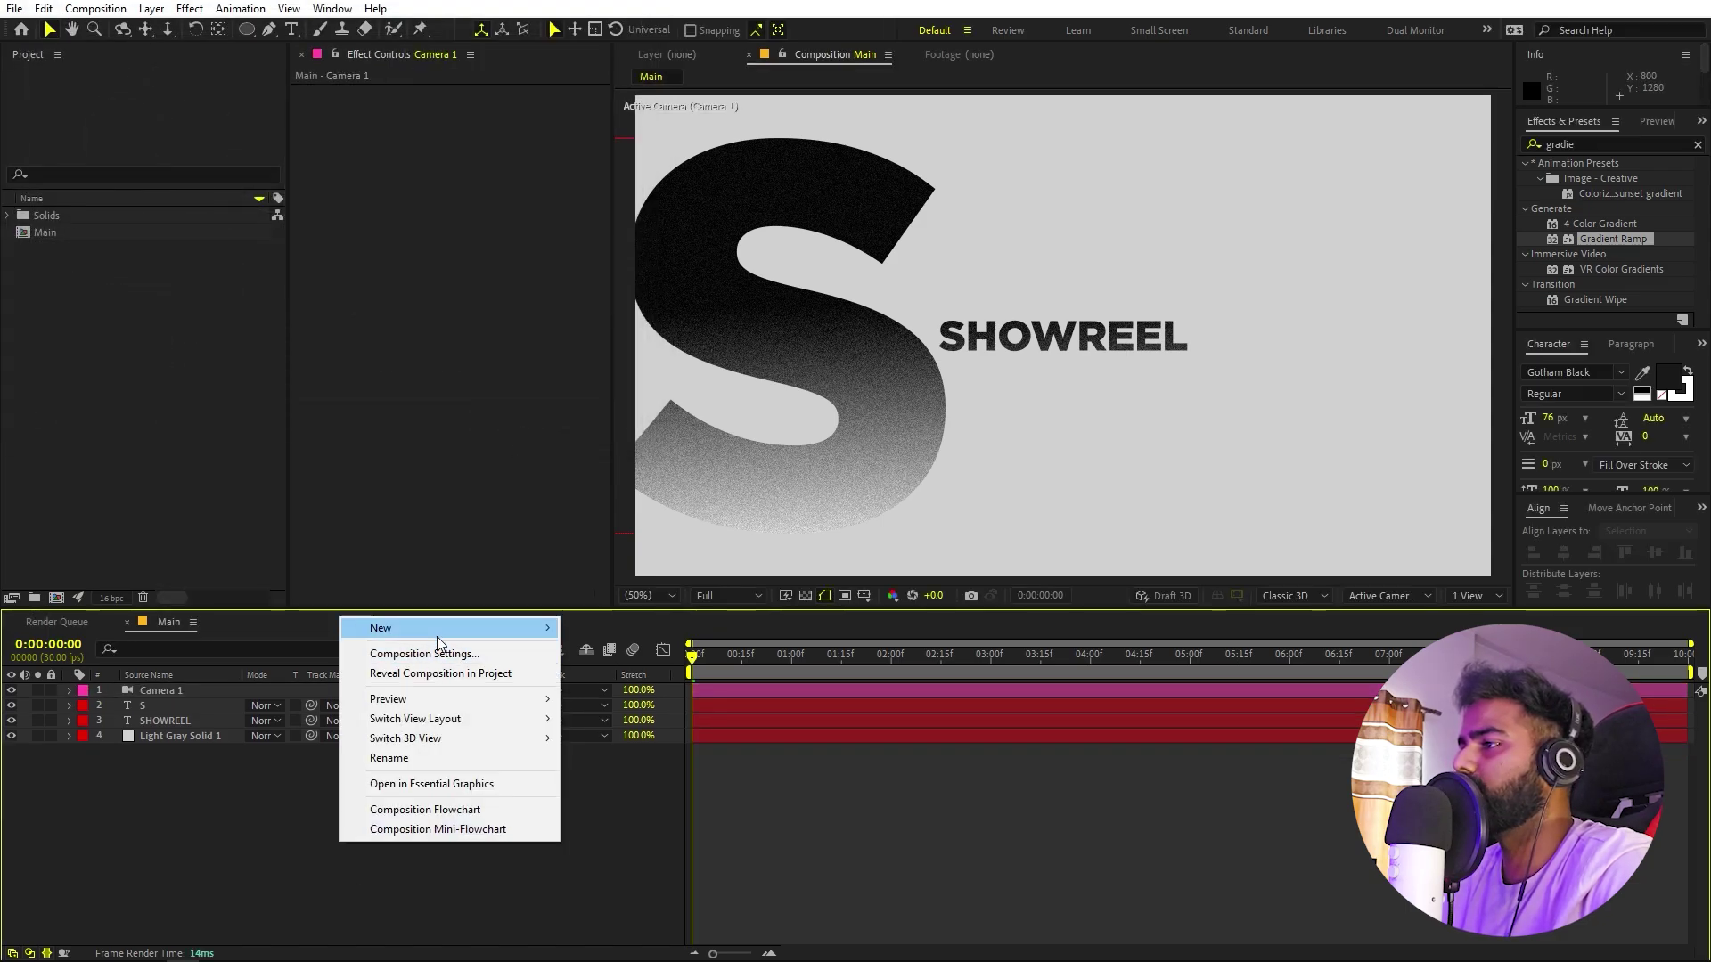
mouse_move(471, 631)
left_click(599, 732)
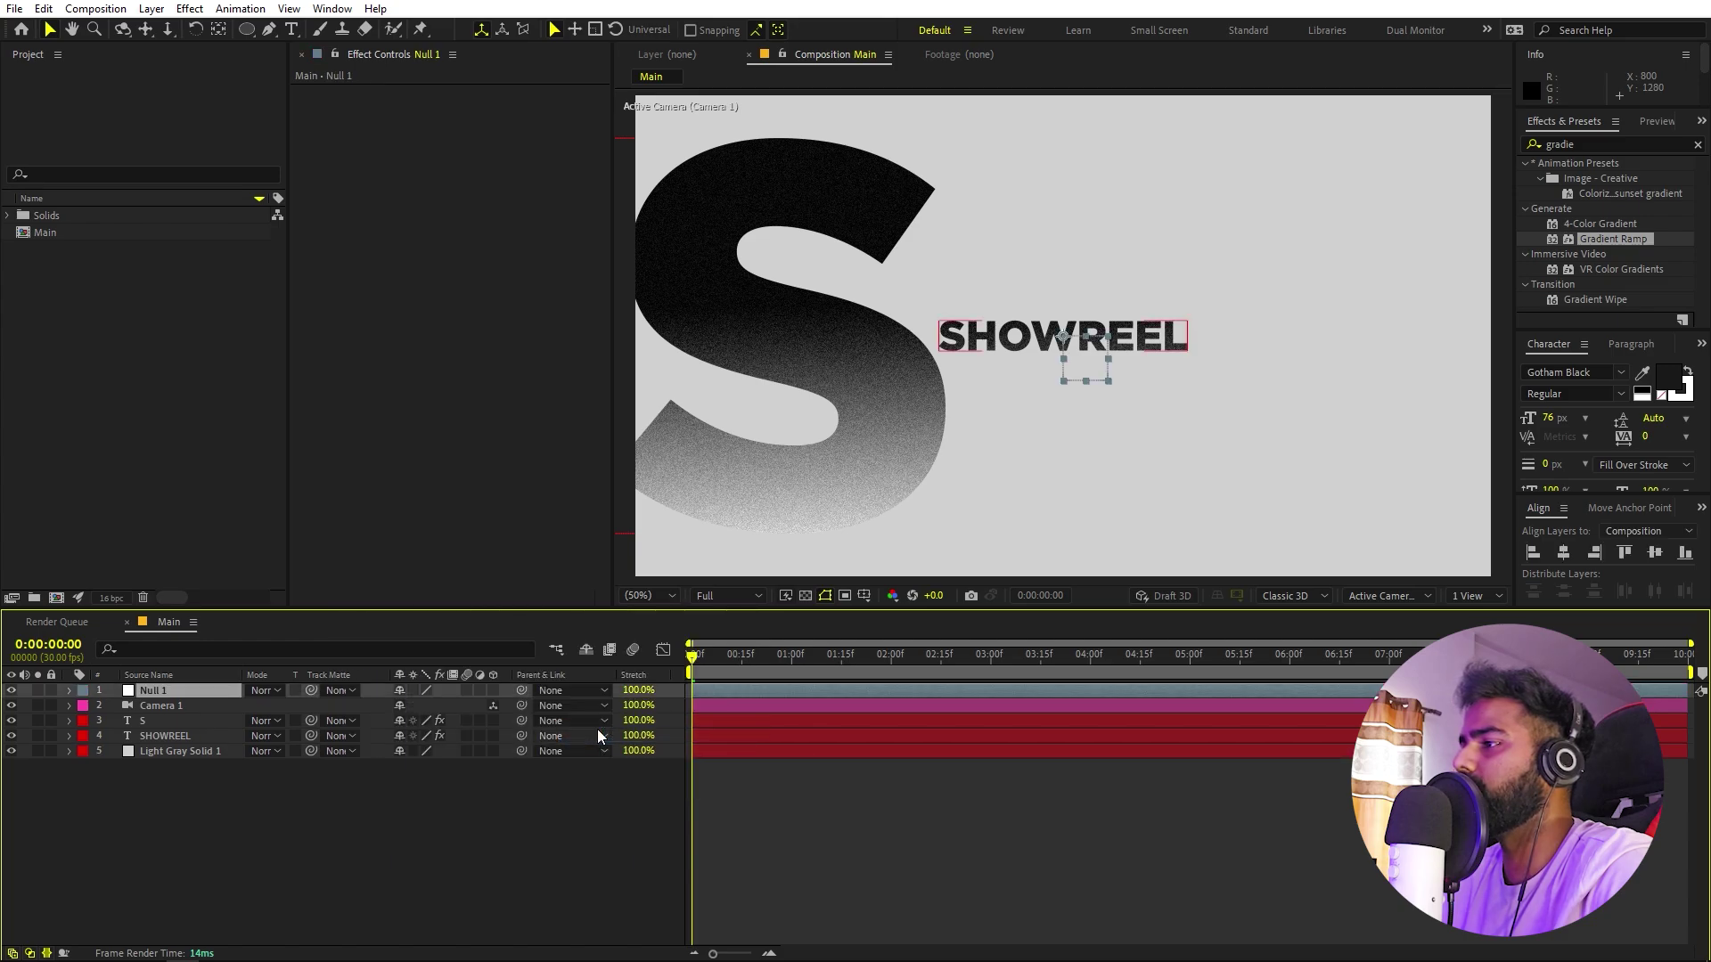
left_click(493, 692)
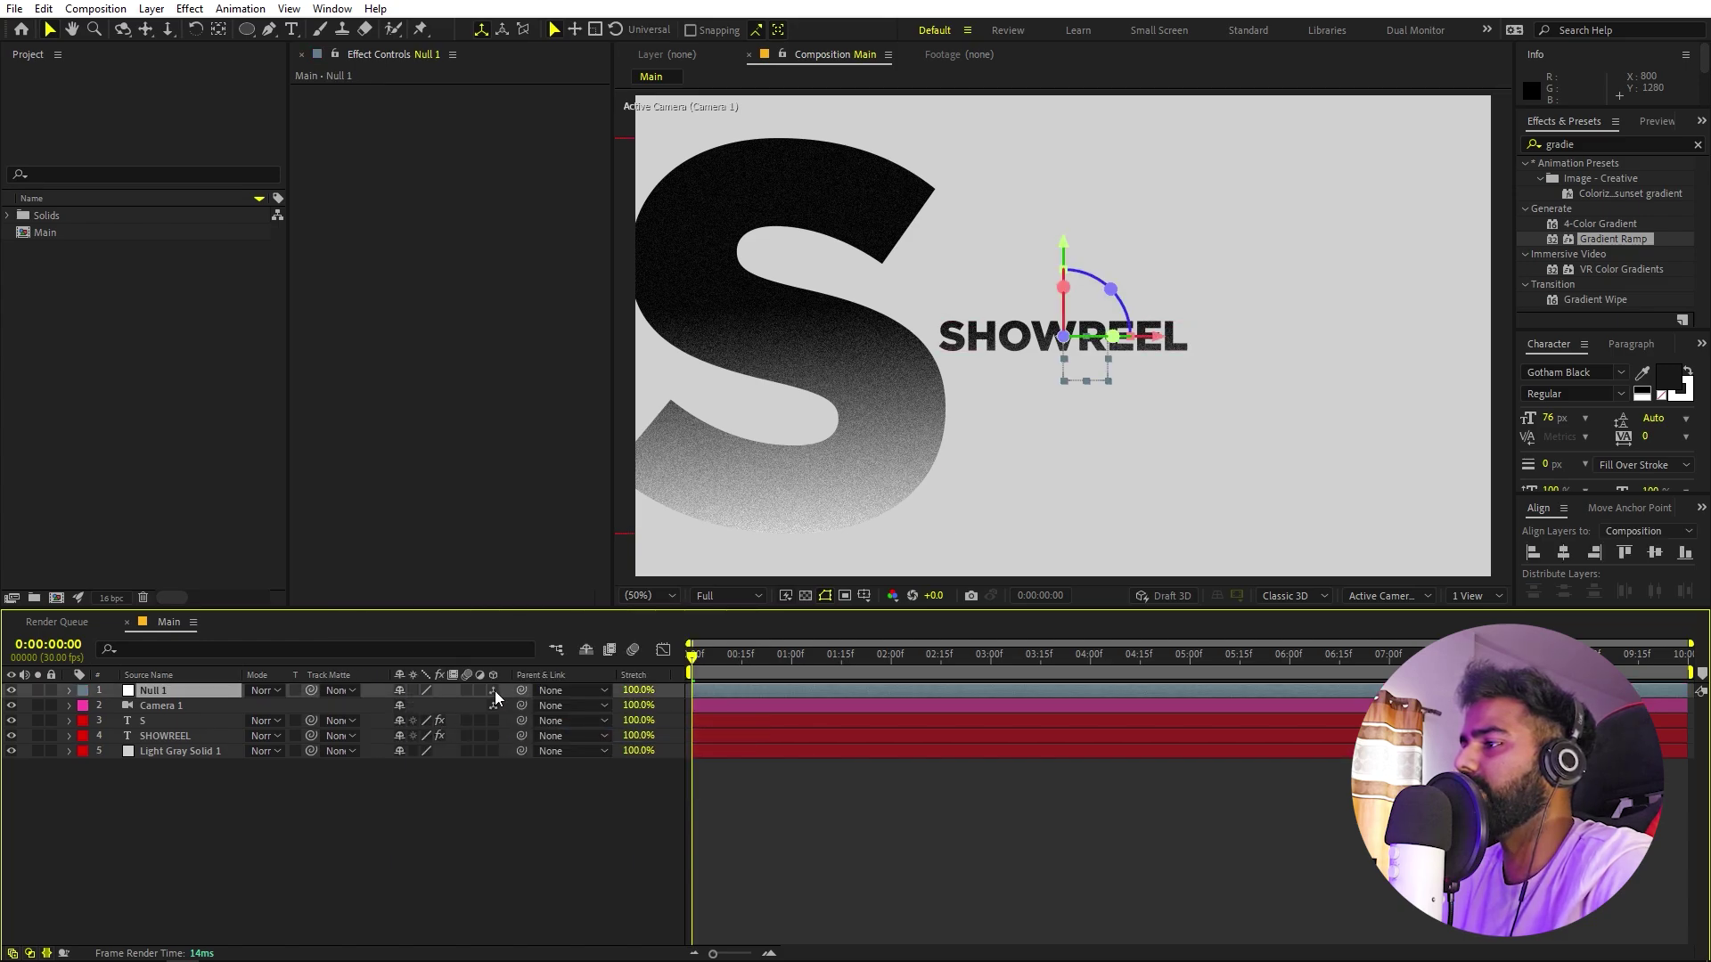
Parent Camera 1 to Null 1.
left_click(179, 708)
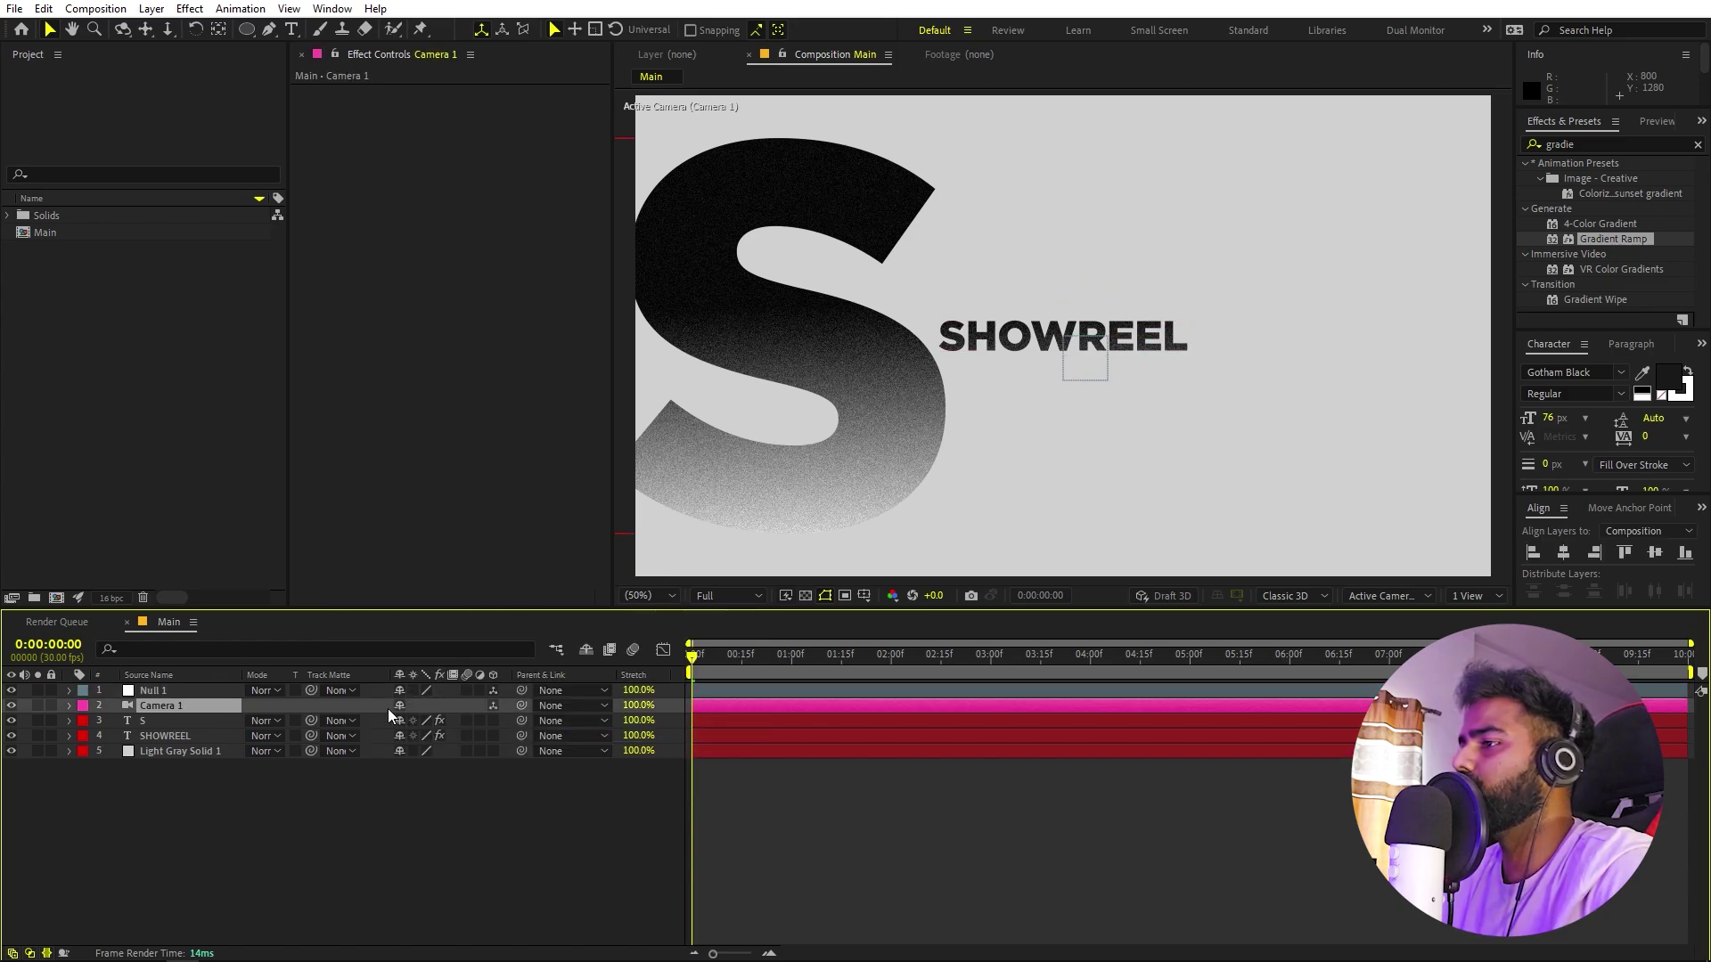
left_click(516, 708)
left_click_drag(521, 703, 168, 688)
left_click(169, 688)
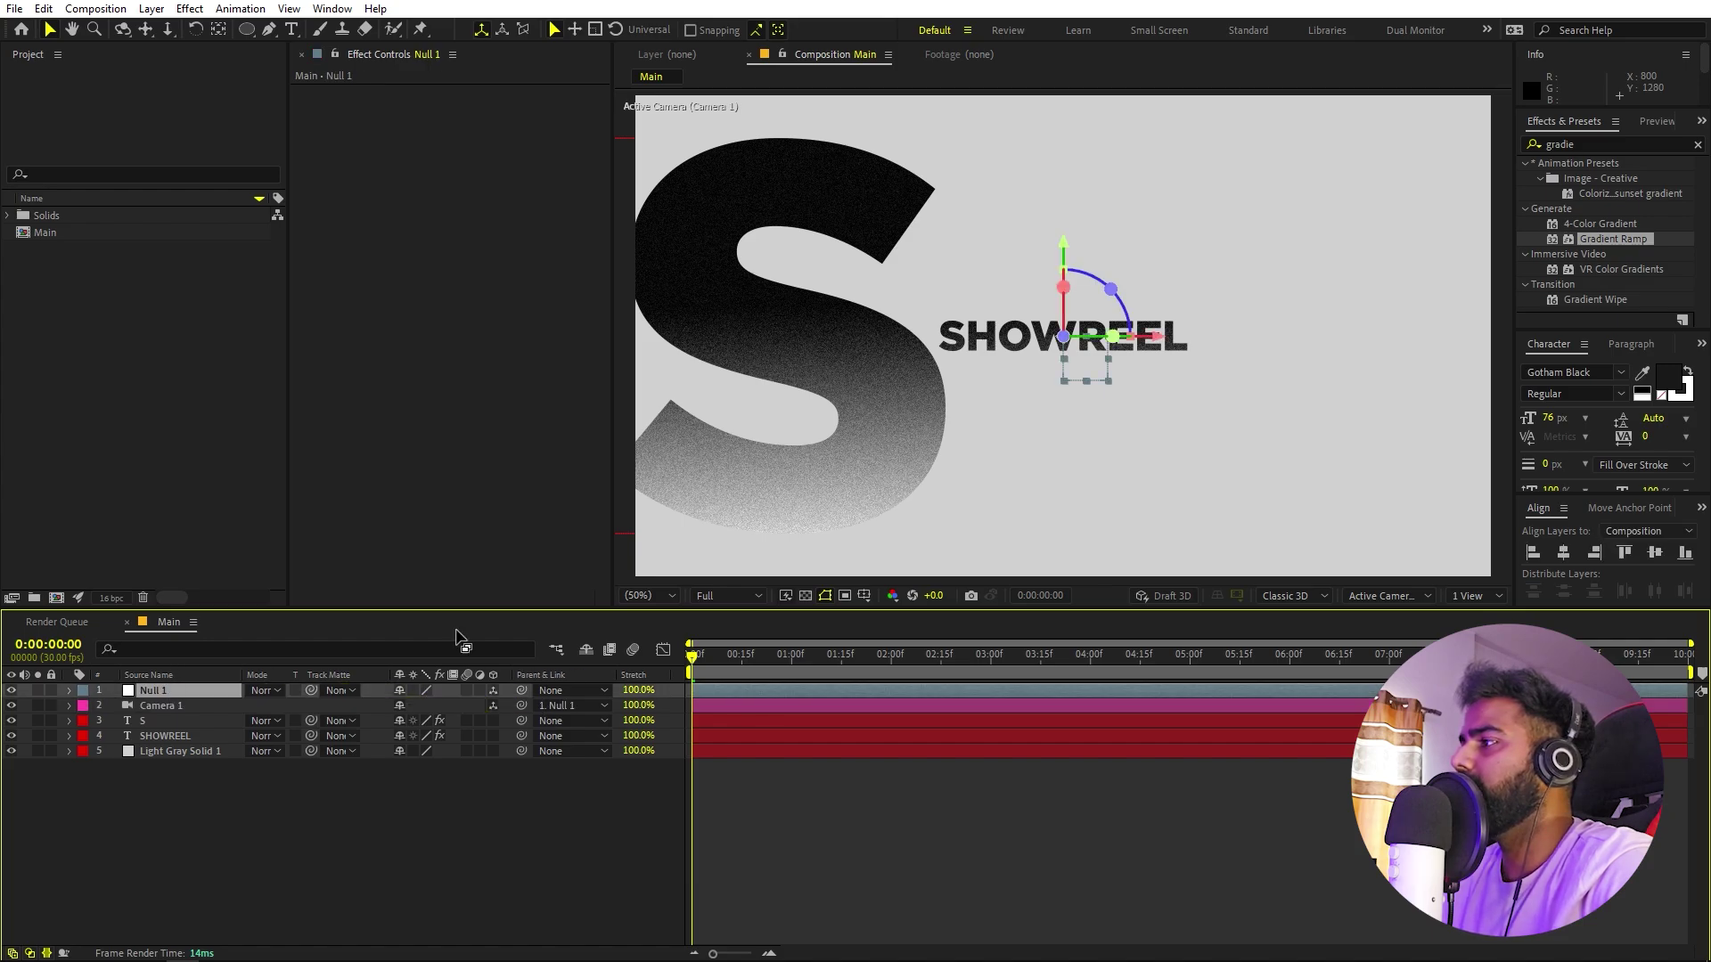
Keyframe Null 1's position at the composition start and set its X position to 926 at 0:00:03:00.
key("comma")
key("comma")
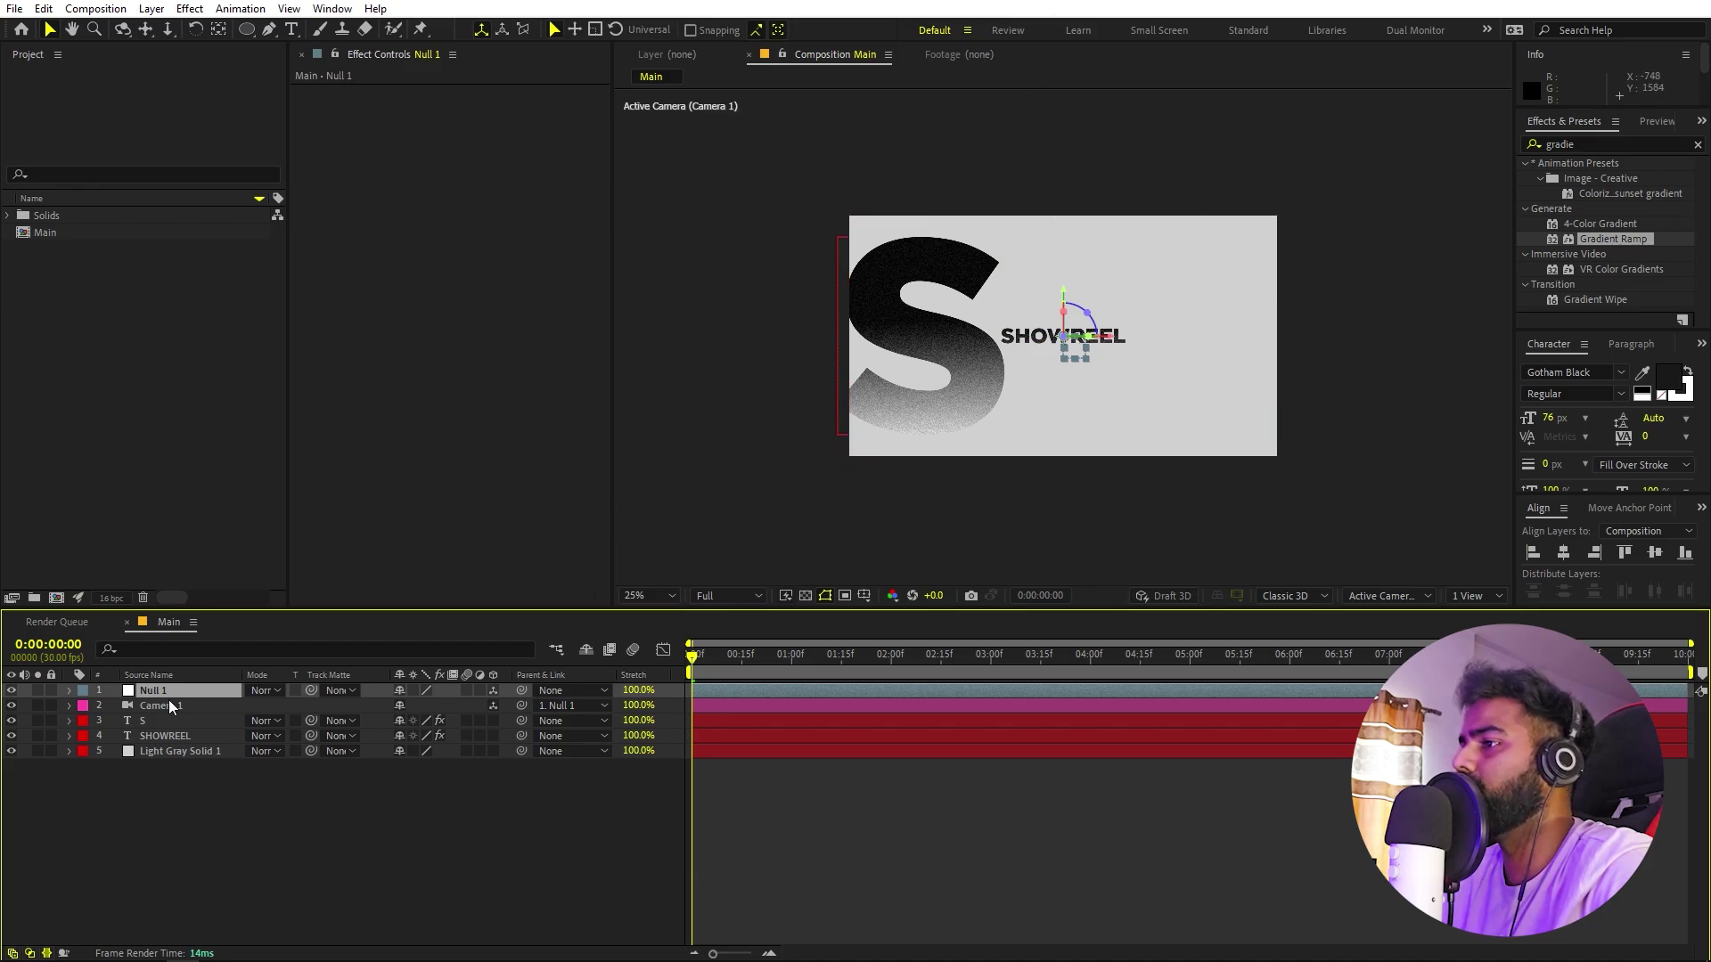
key("p")
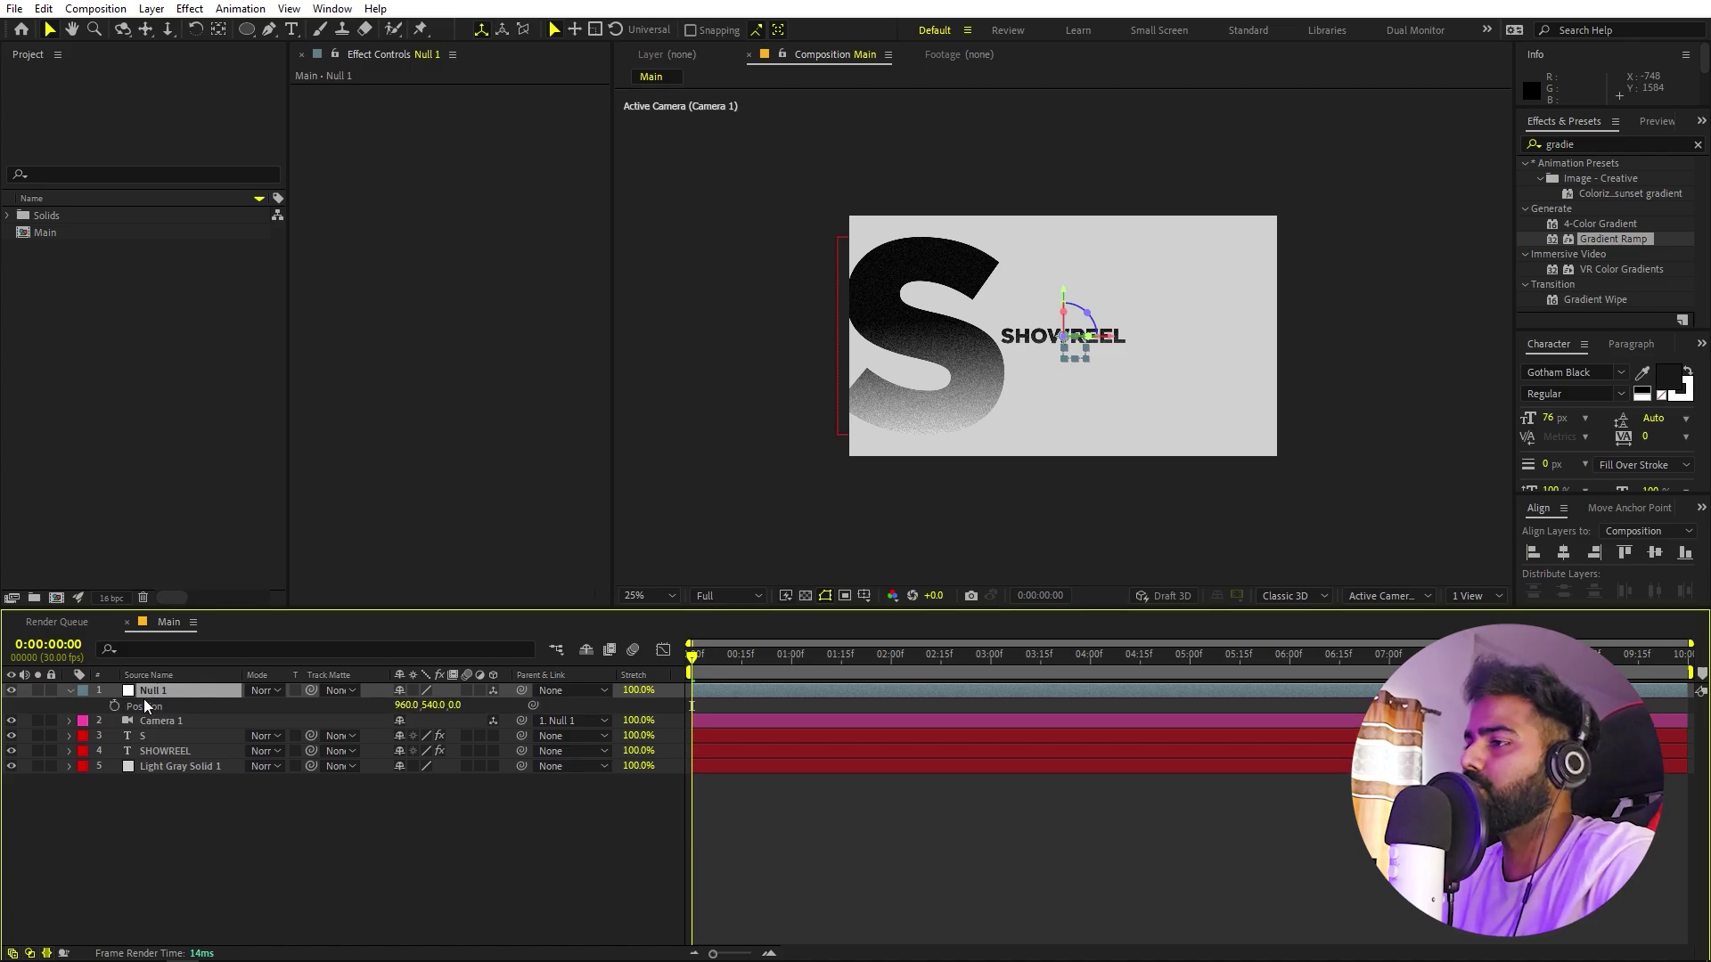
left_click(114, 706)
left_click_drag(704, 669, 991, 672)
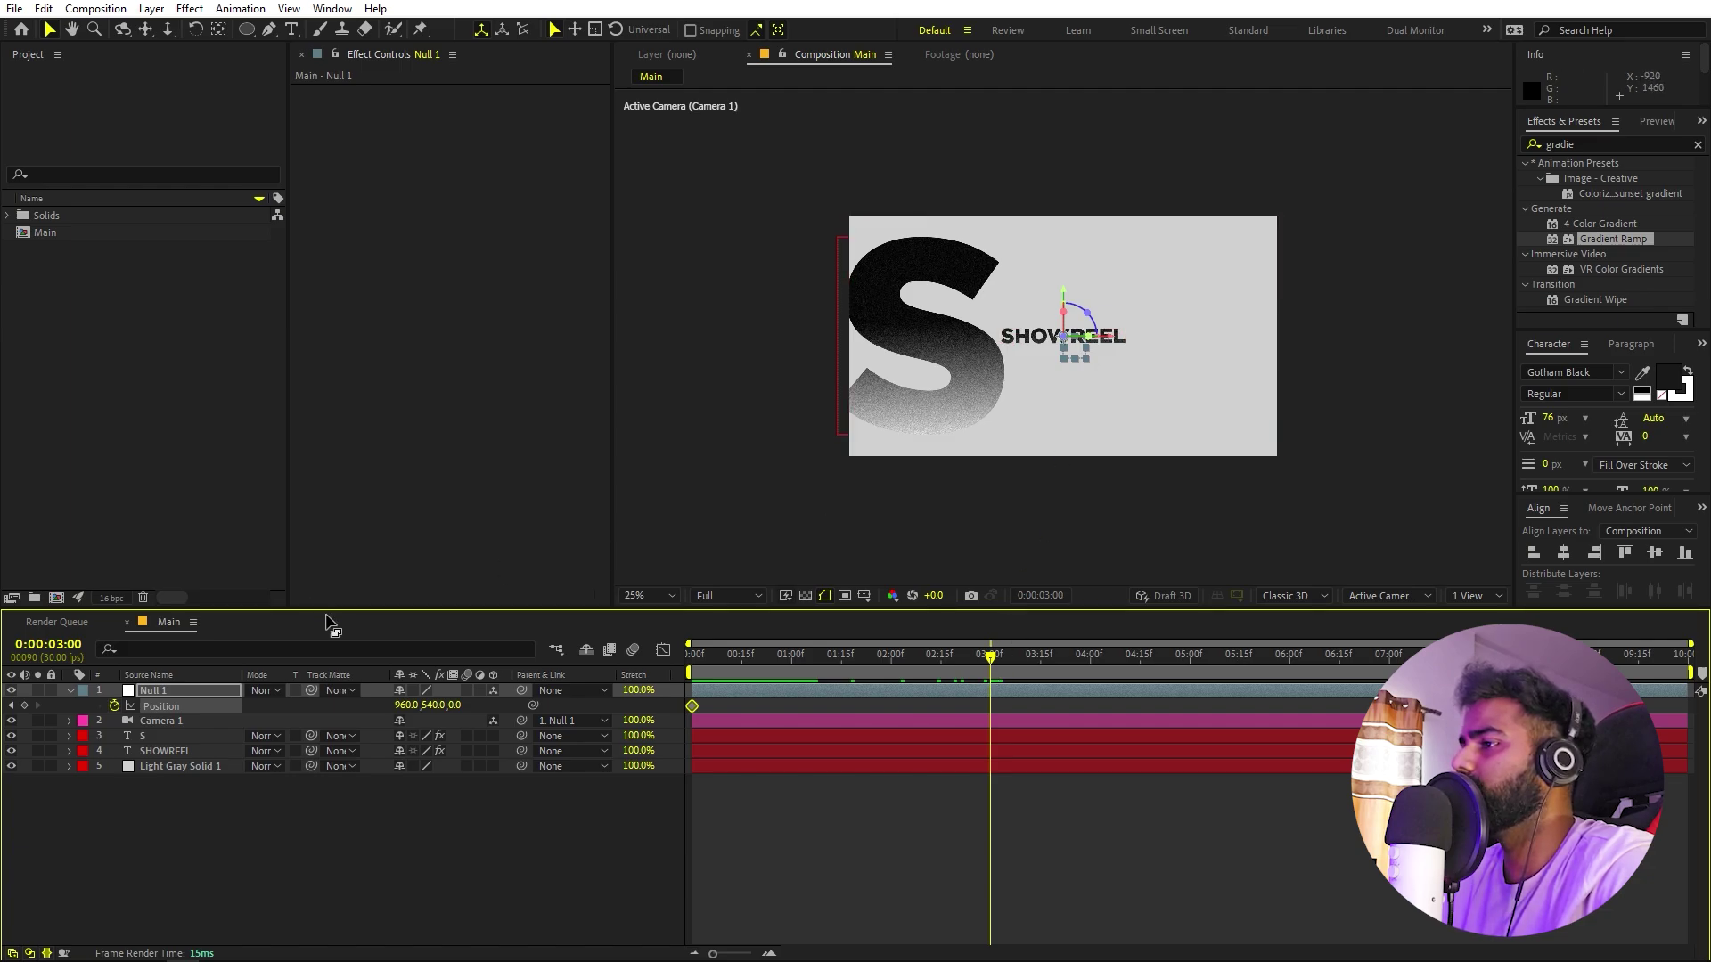
left_click_drag(398, 708, 452, 822)
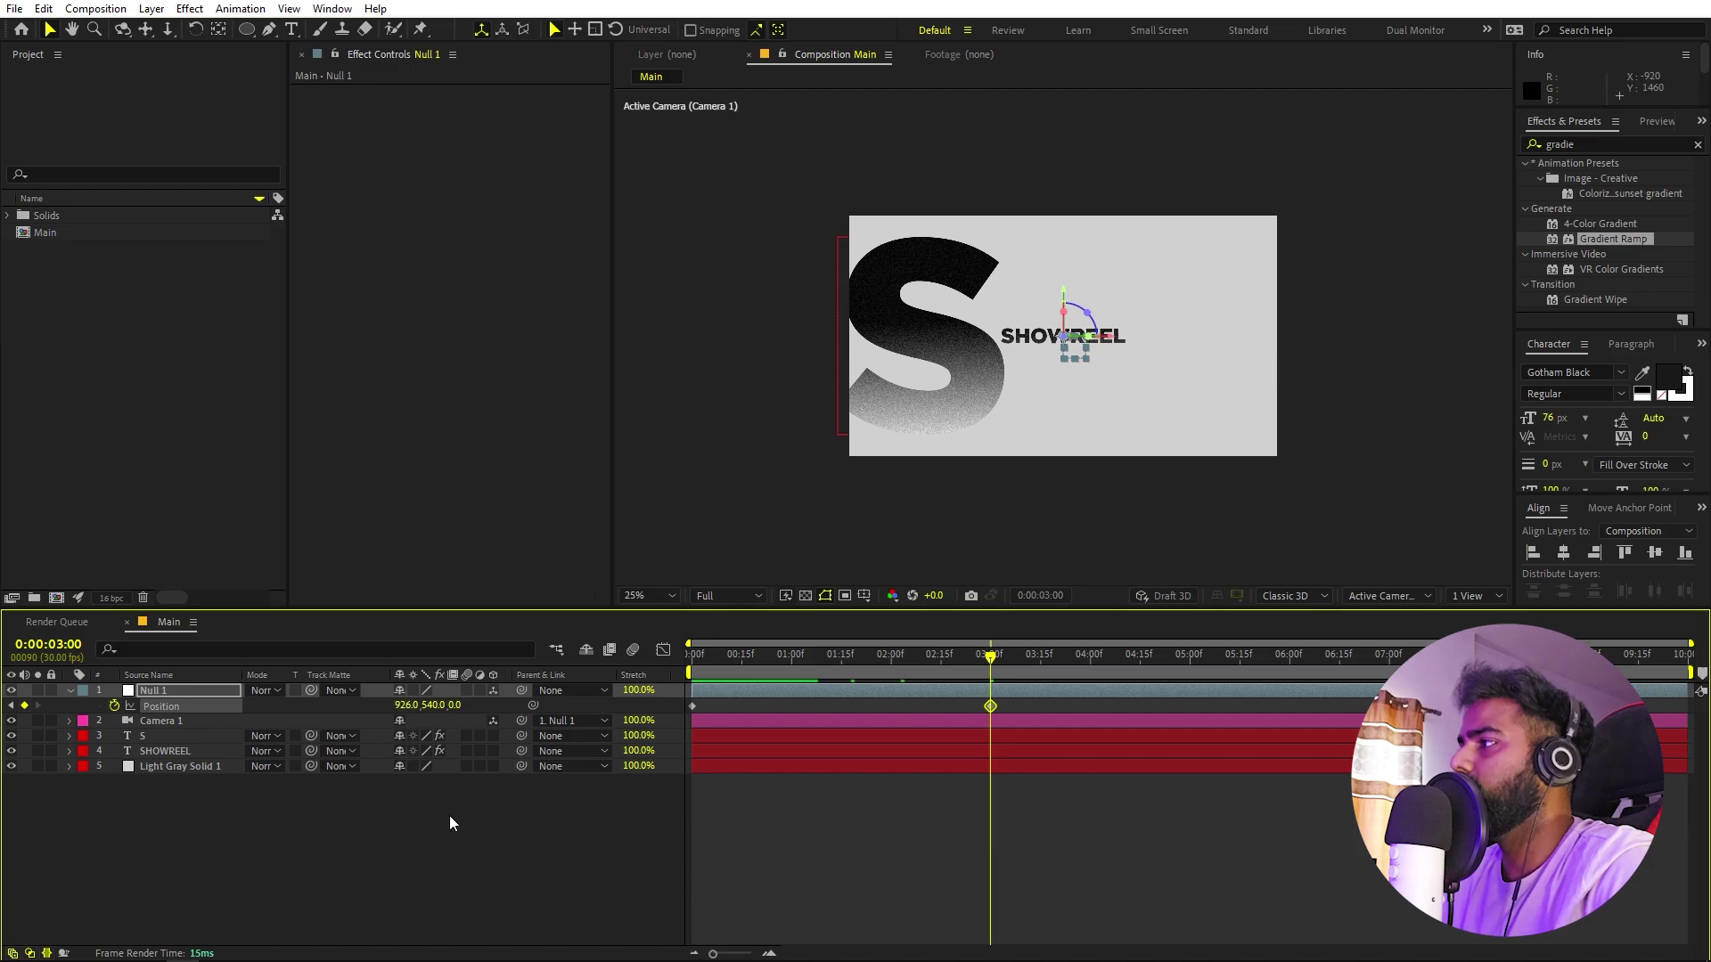
Turn the S and SHOWREEL text layers into 3D layers.
left_click(189, 740)
left_click(183, 754, "shift")
left_click(494, 737)
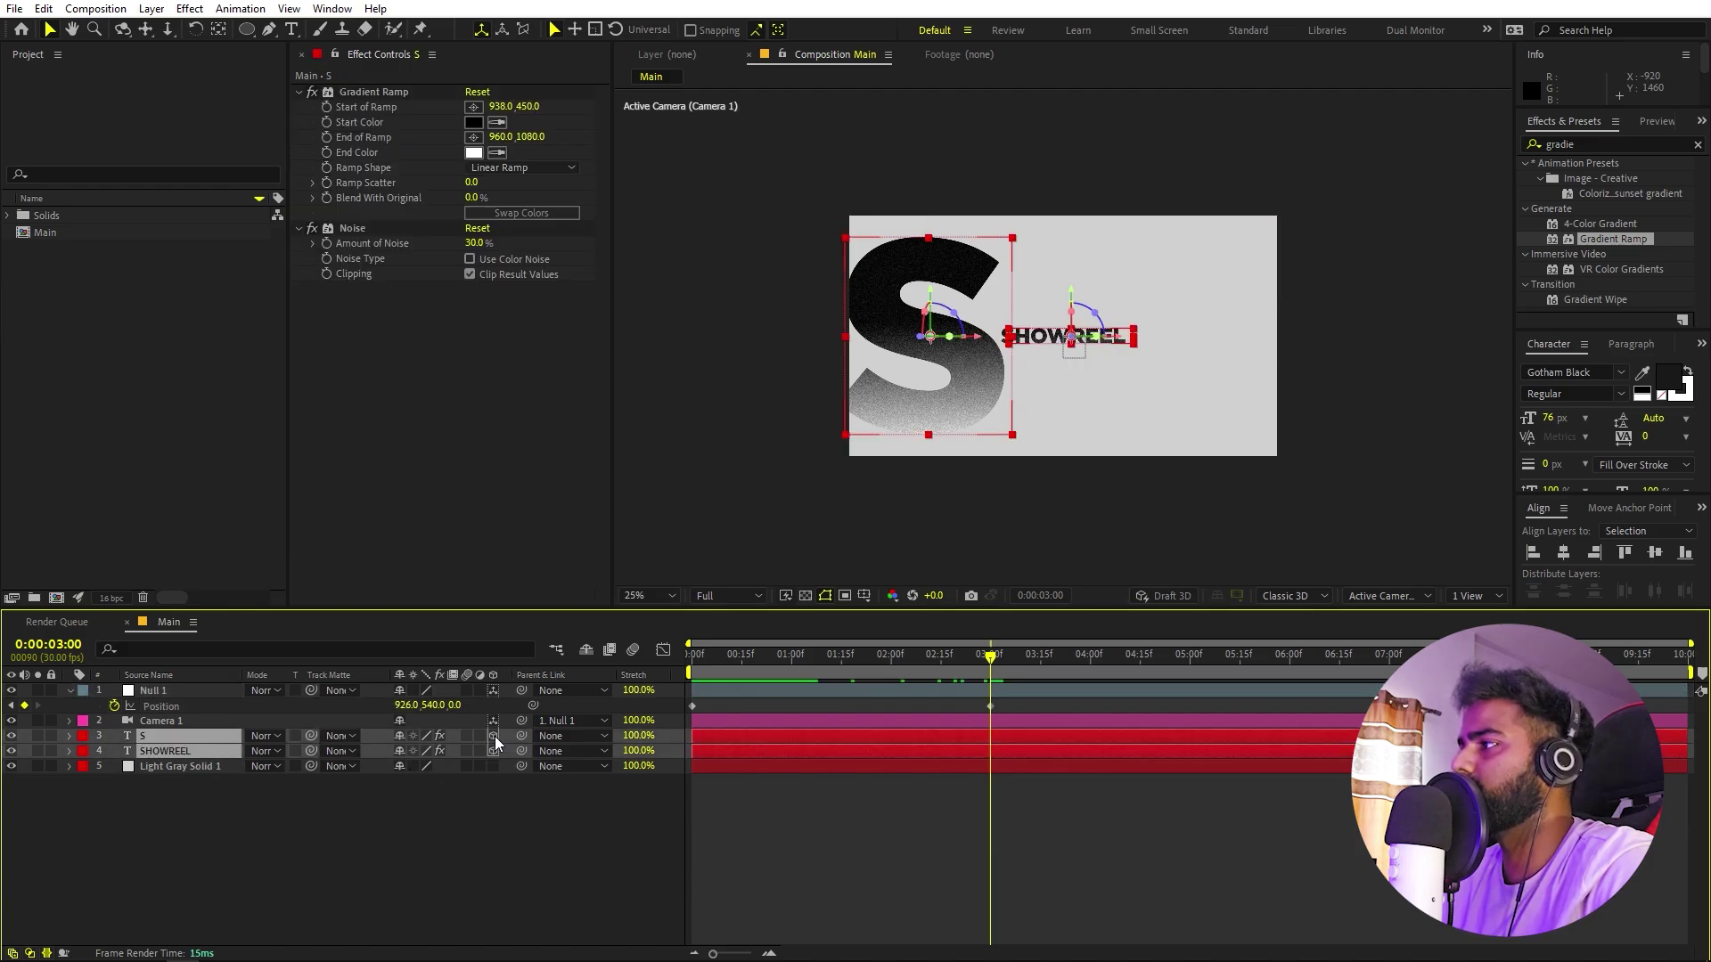
left_click(487, 777)
Increase Null 1's X position at 0:00:03:00 to about 3335 so the camera travels well past the text.
left_click_drag(397, 706, 1665, 689)
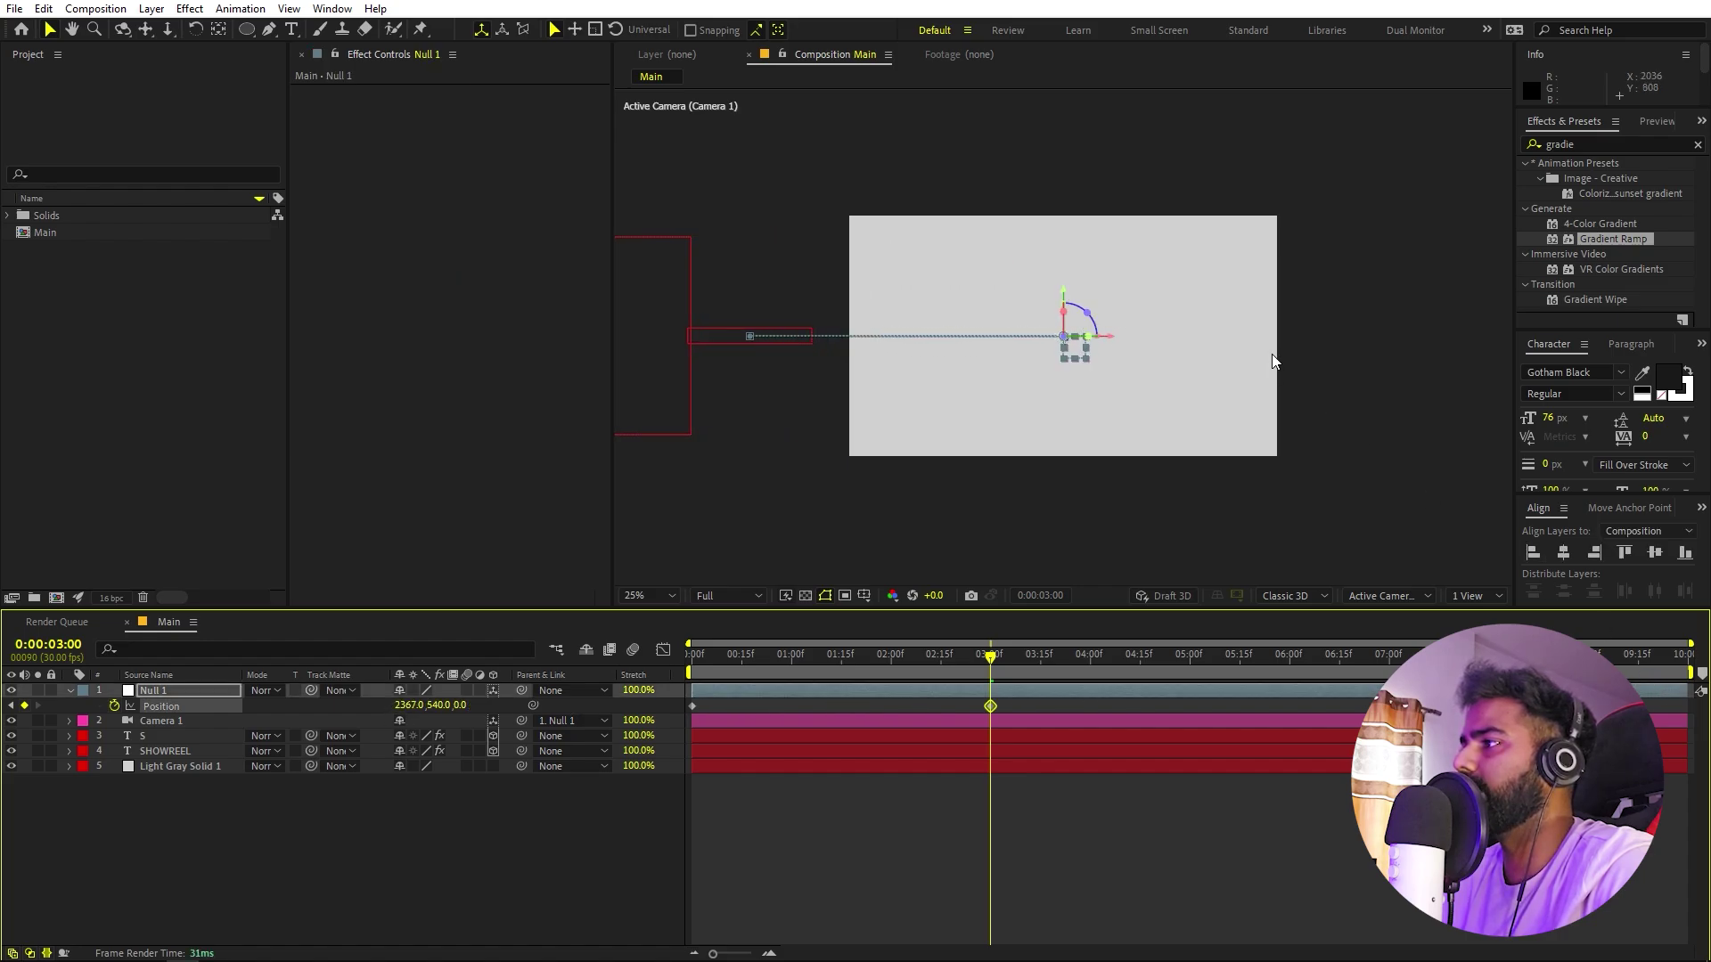
left_click(628, 595)
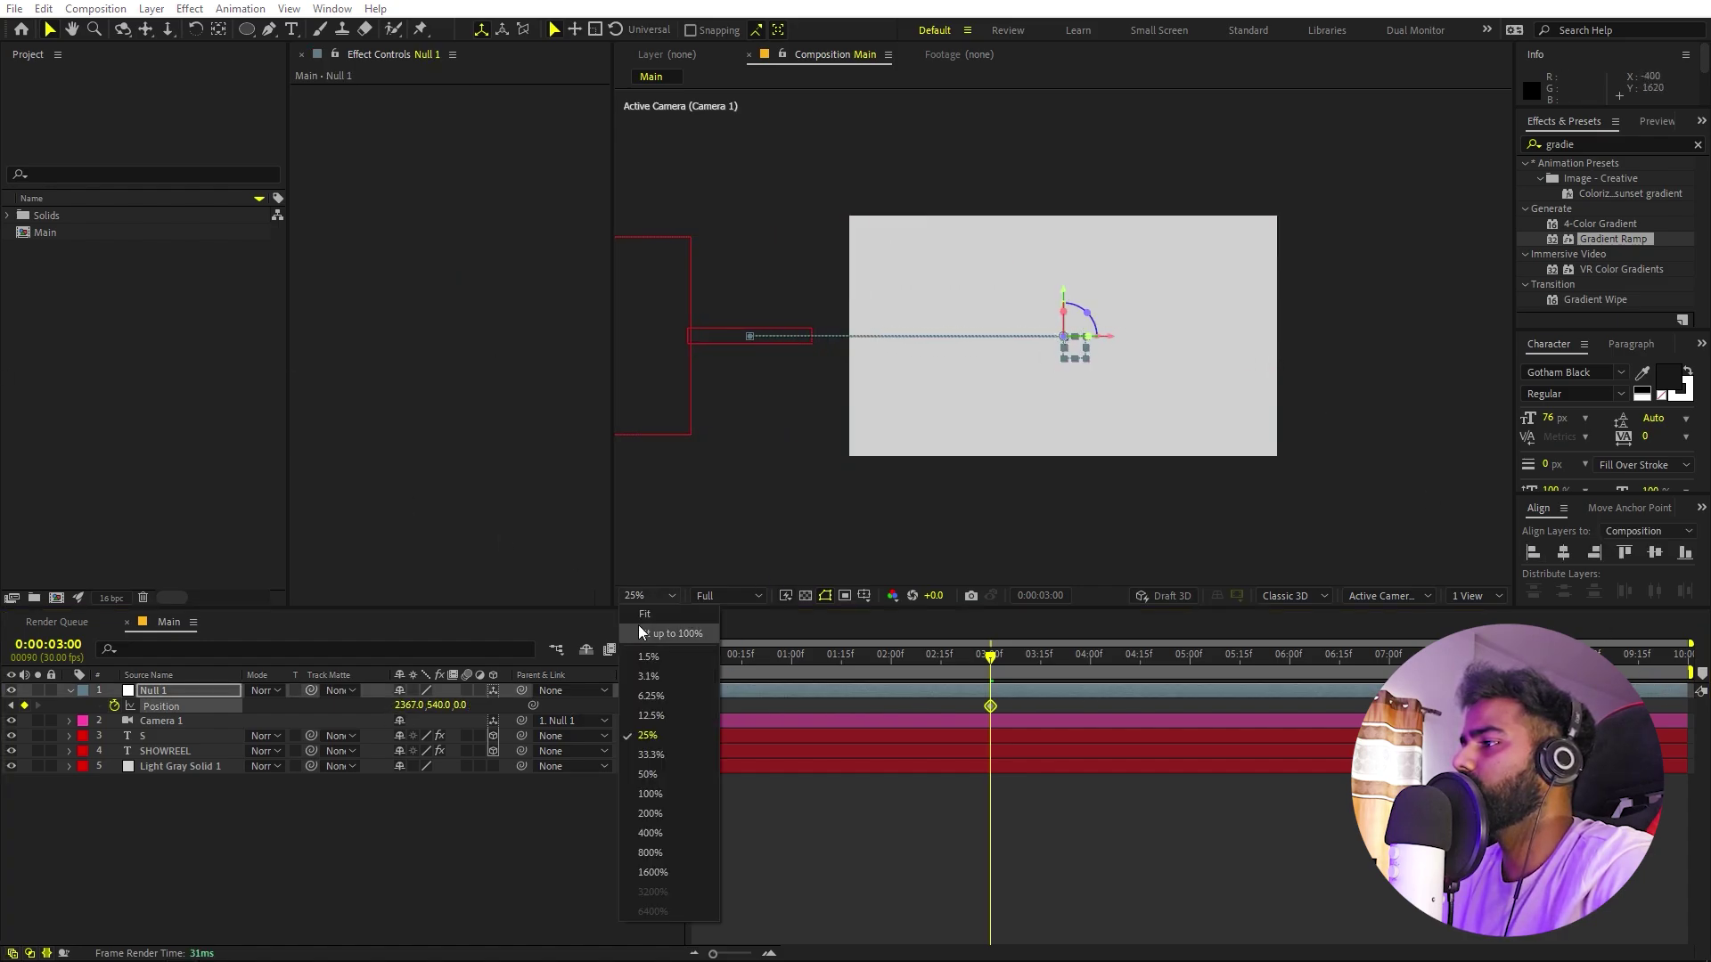
left_click(638, 623)
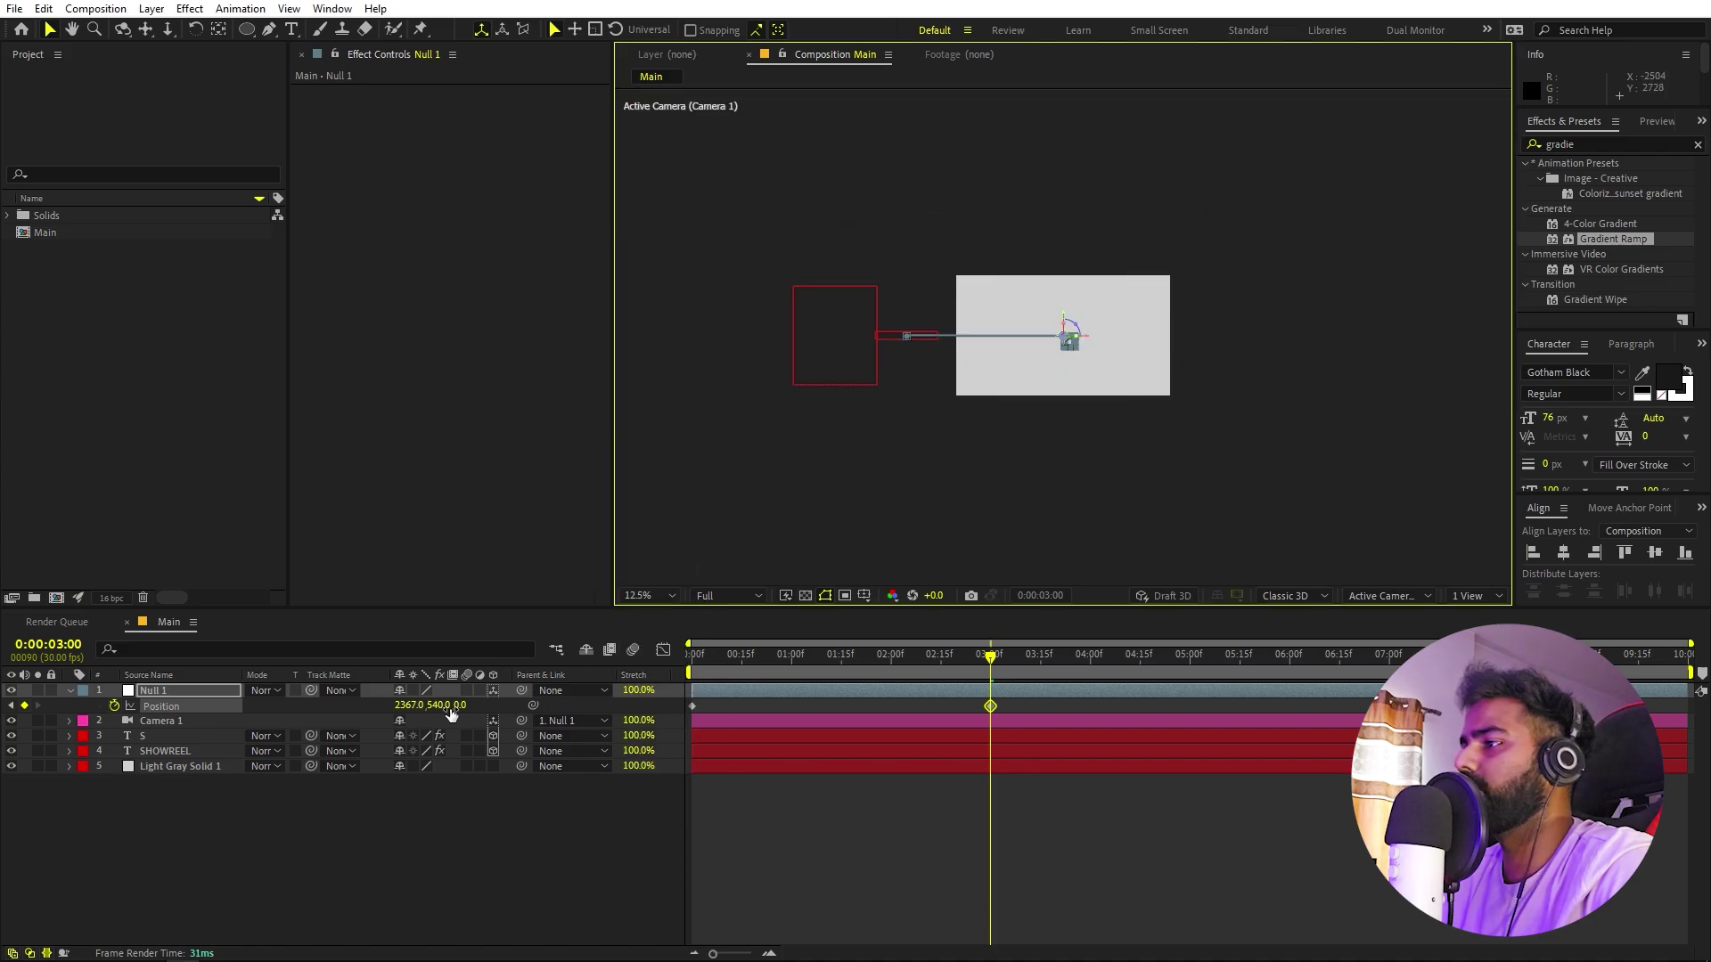
left_click_drag(400, 705, 1254, 697)
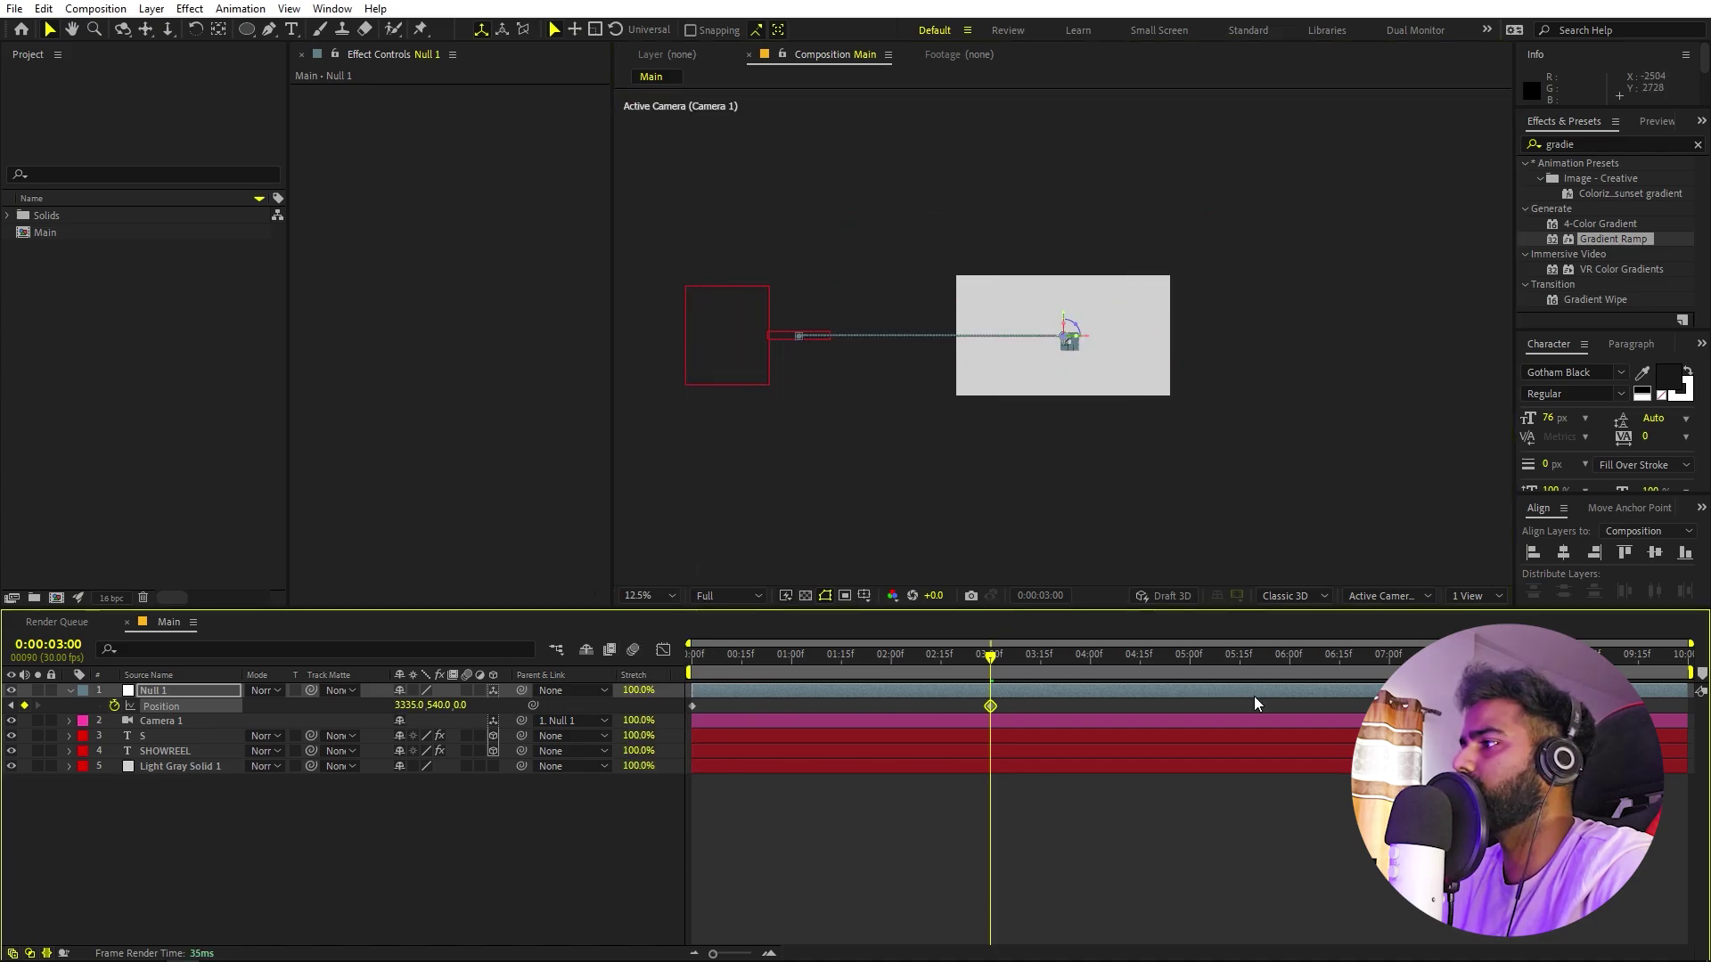
left_click(803, 809)
Move the SHOWREEL layer to about X 3332 so it sits in the middle of the camera view at 3 seconds.
left_click(161, 754)
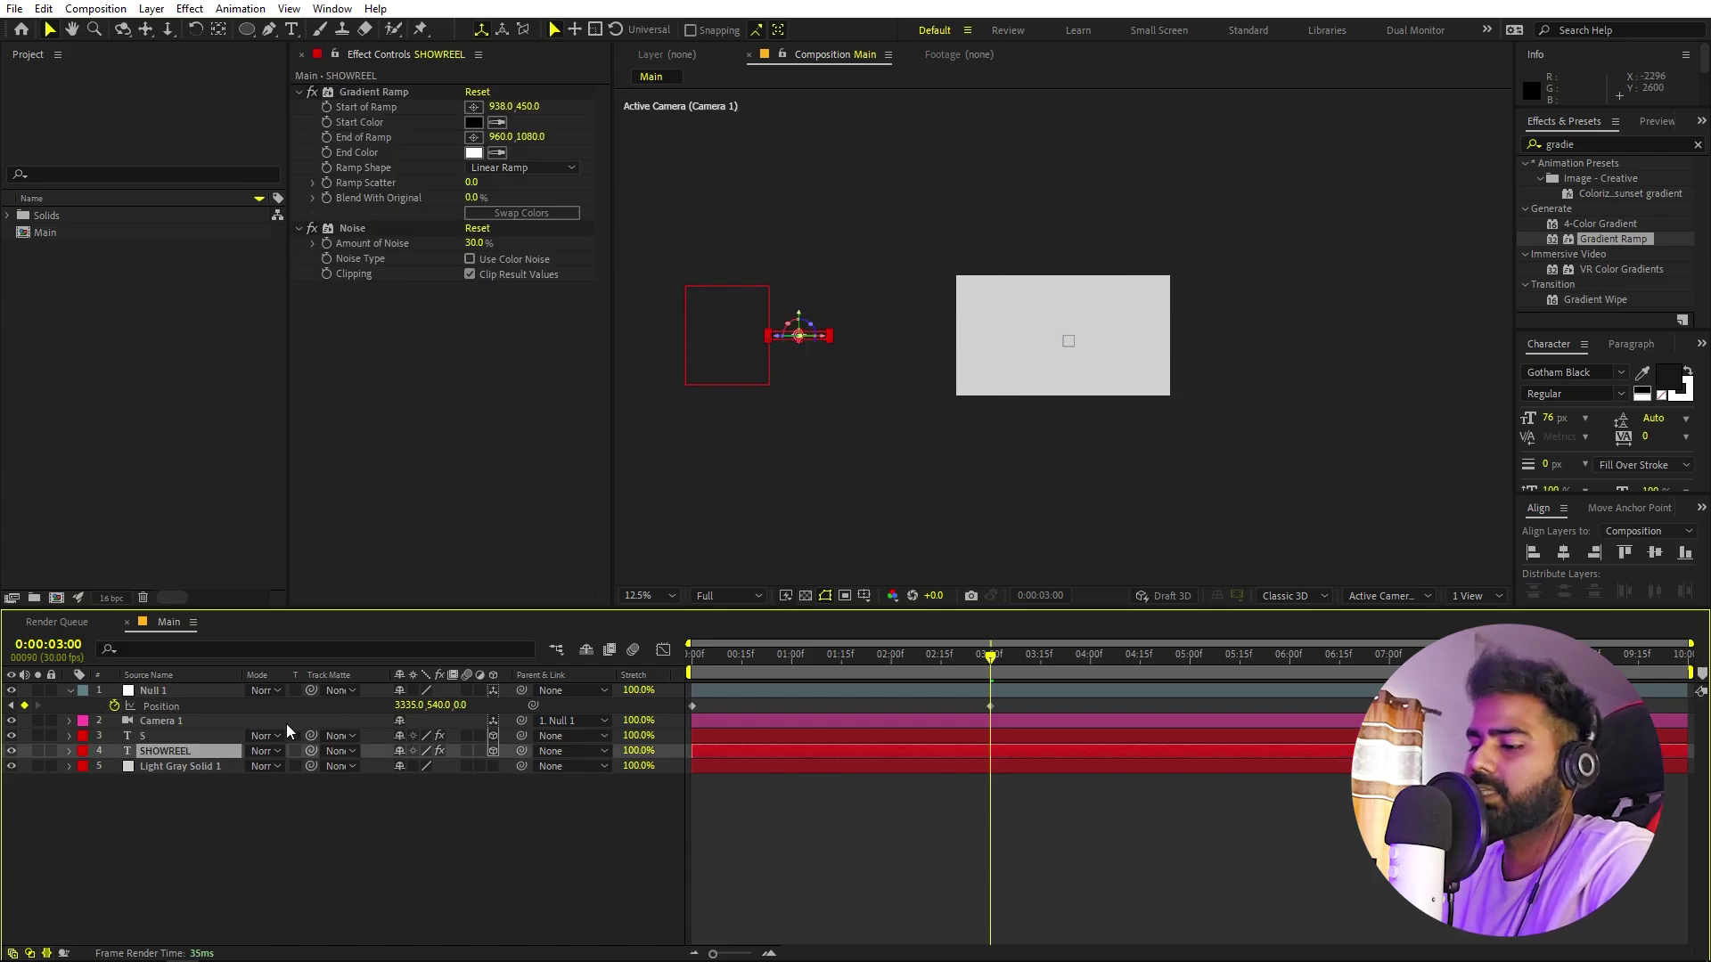
key("p")
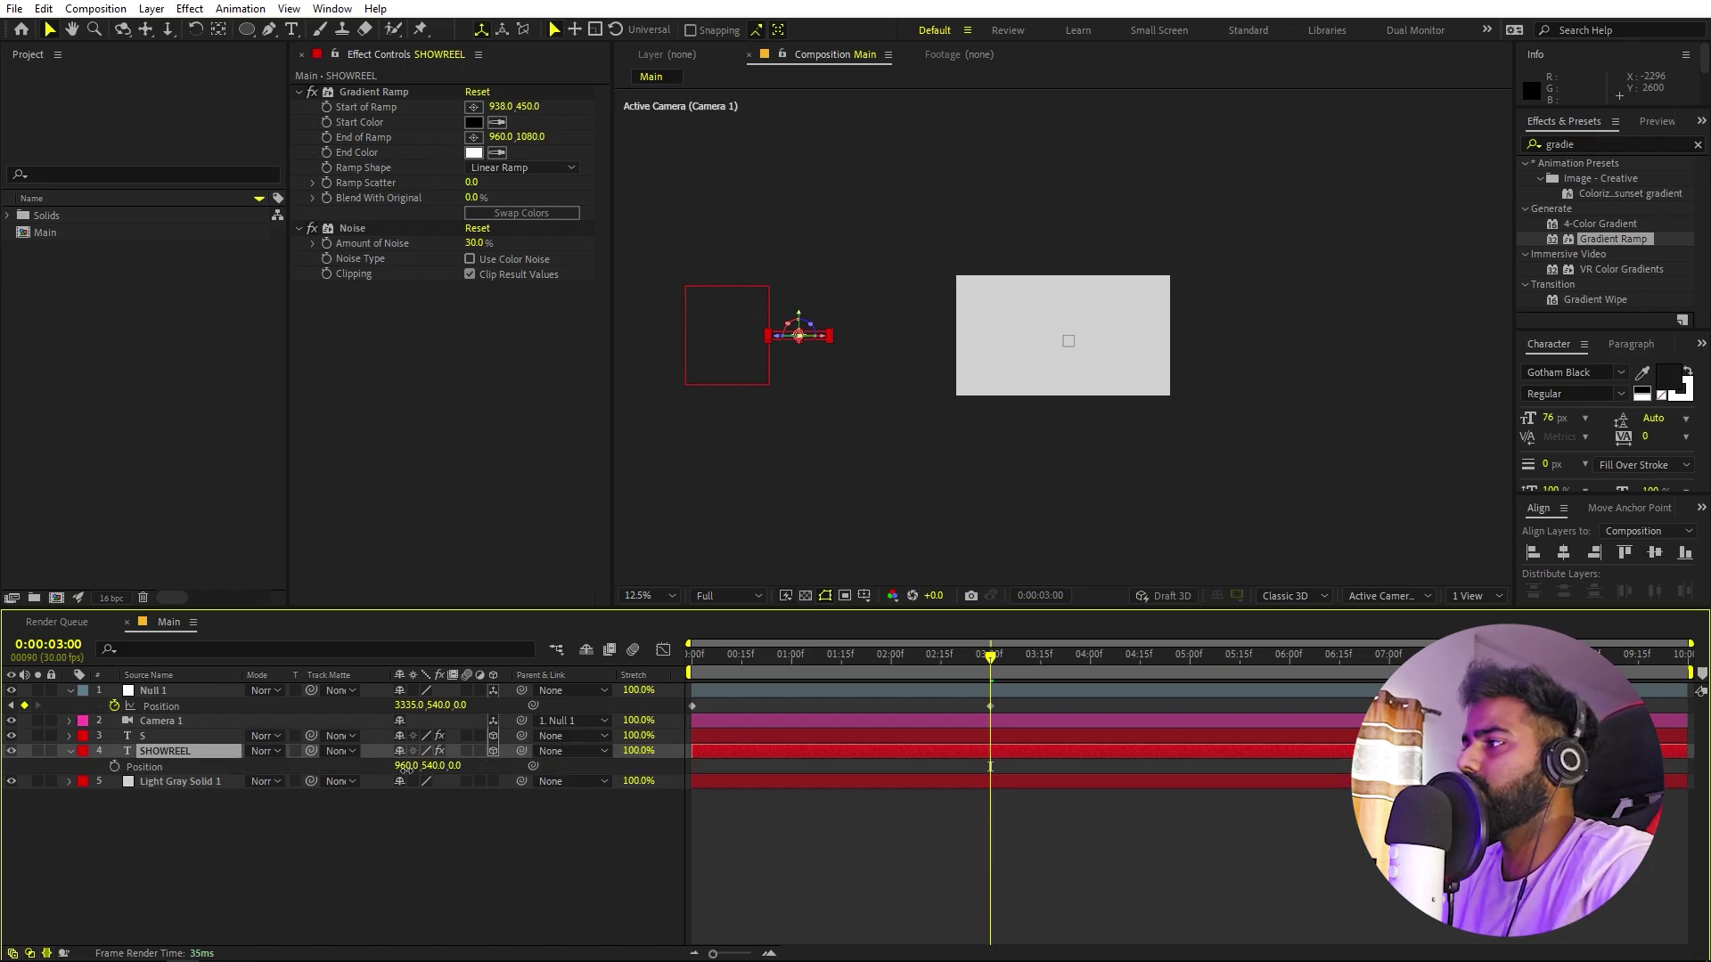
left_click_drag(405, 769, 716, 766)
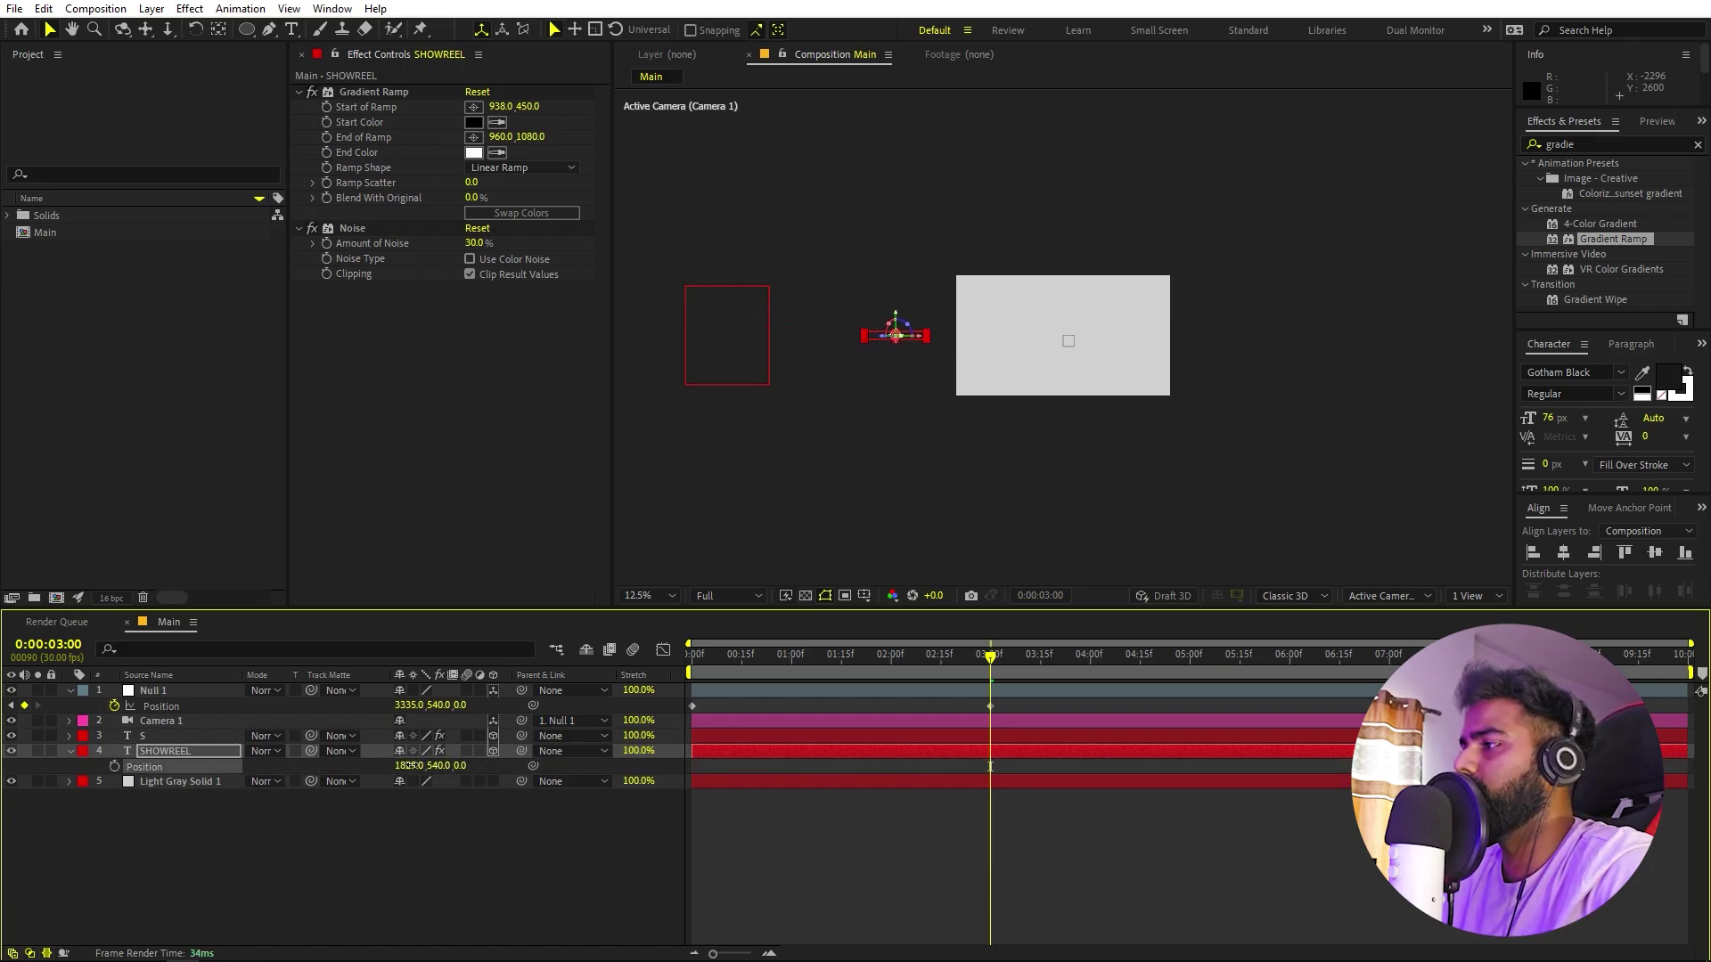
left_click_drag(410, 766, 695, 766)
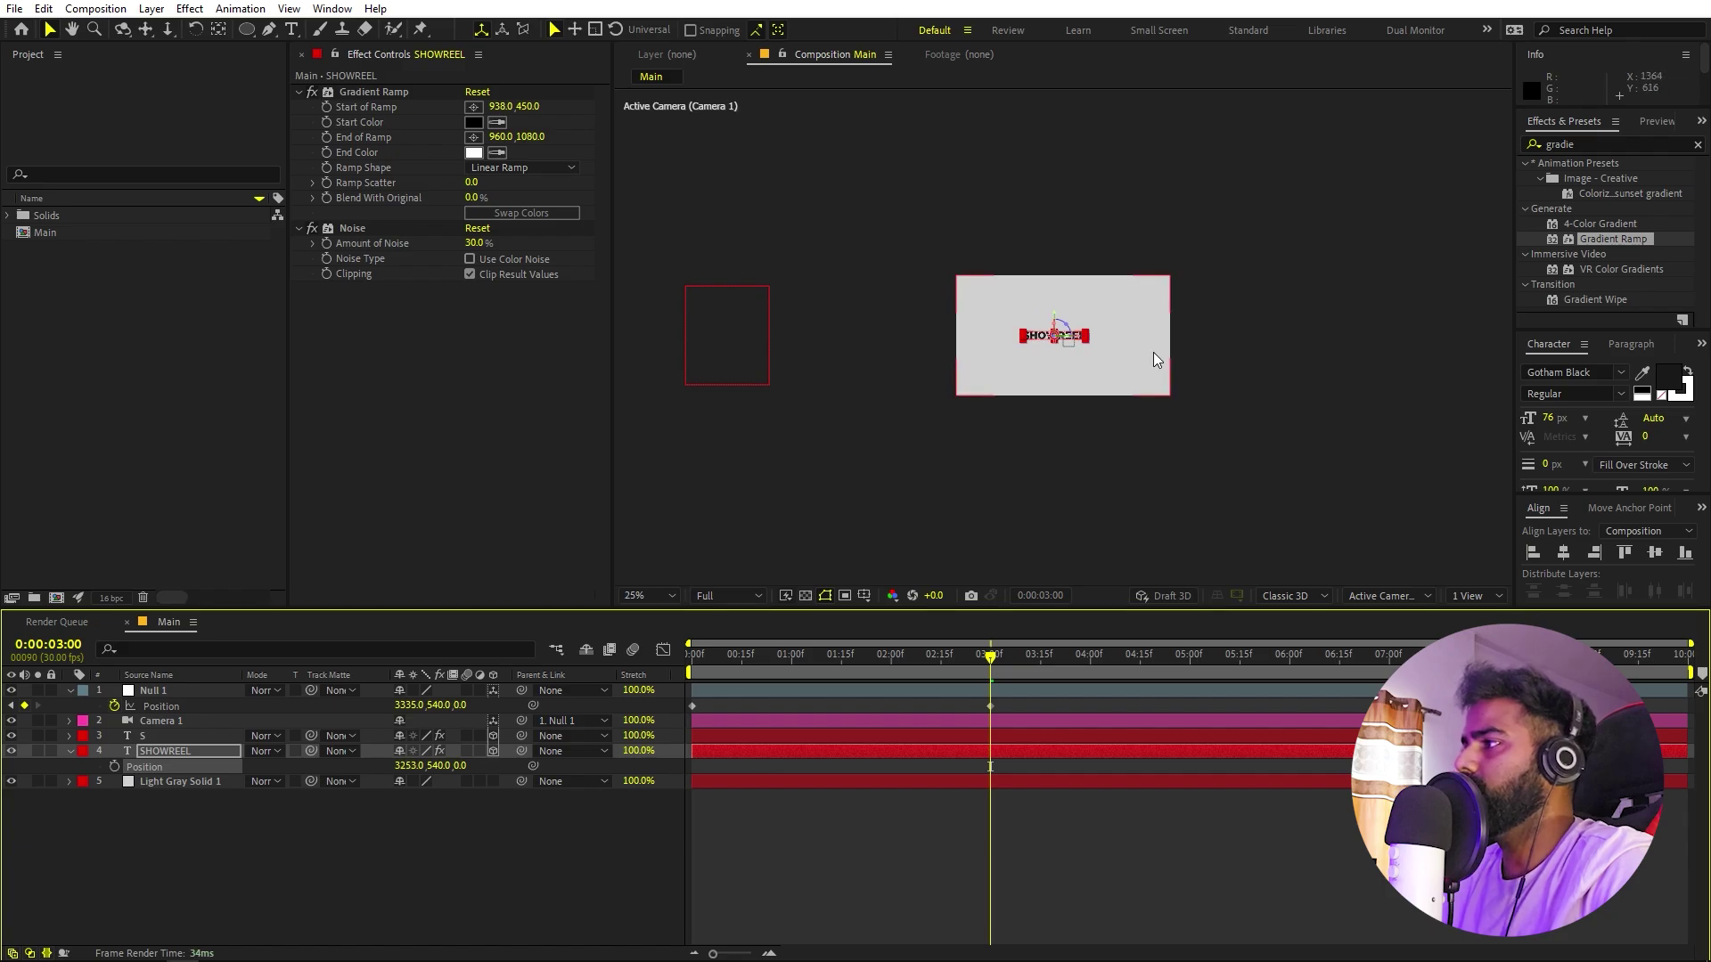
scroll(1153, 352, "up", 4)
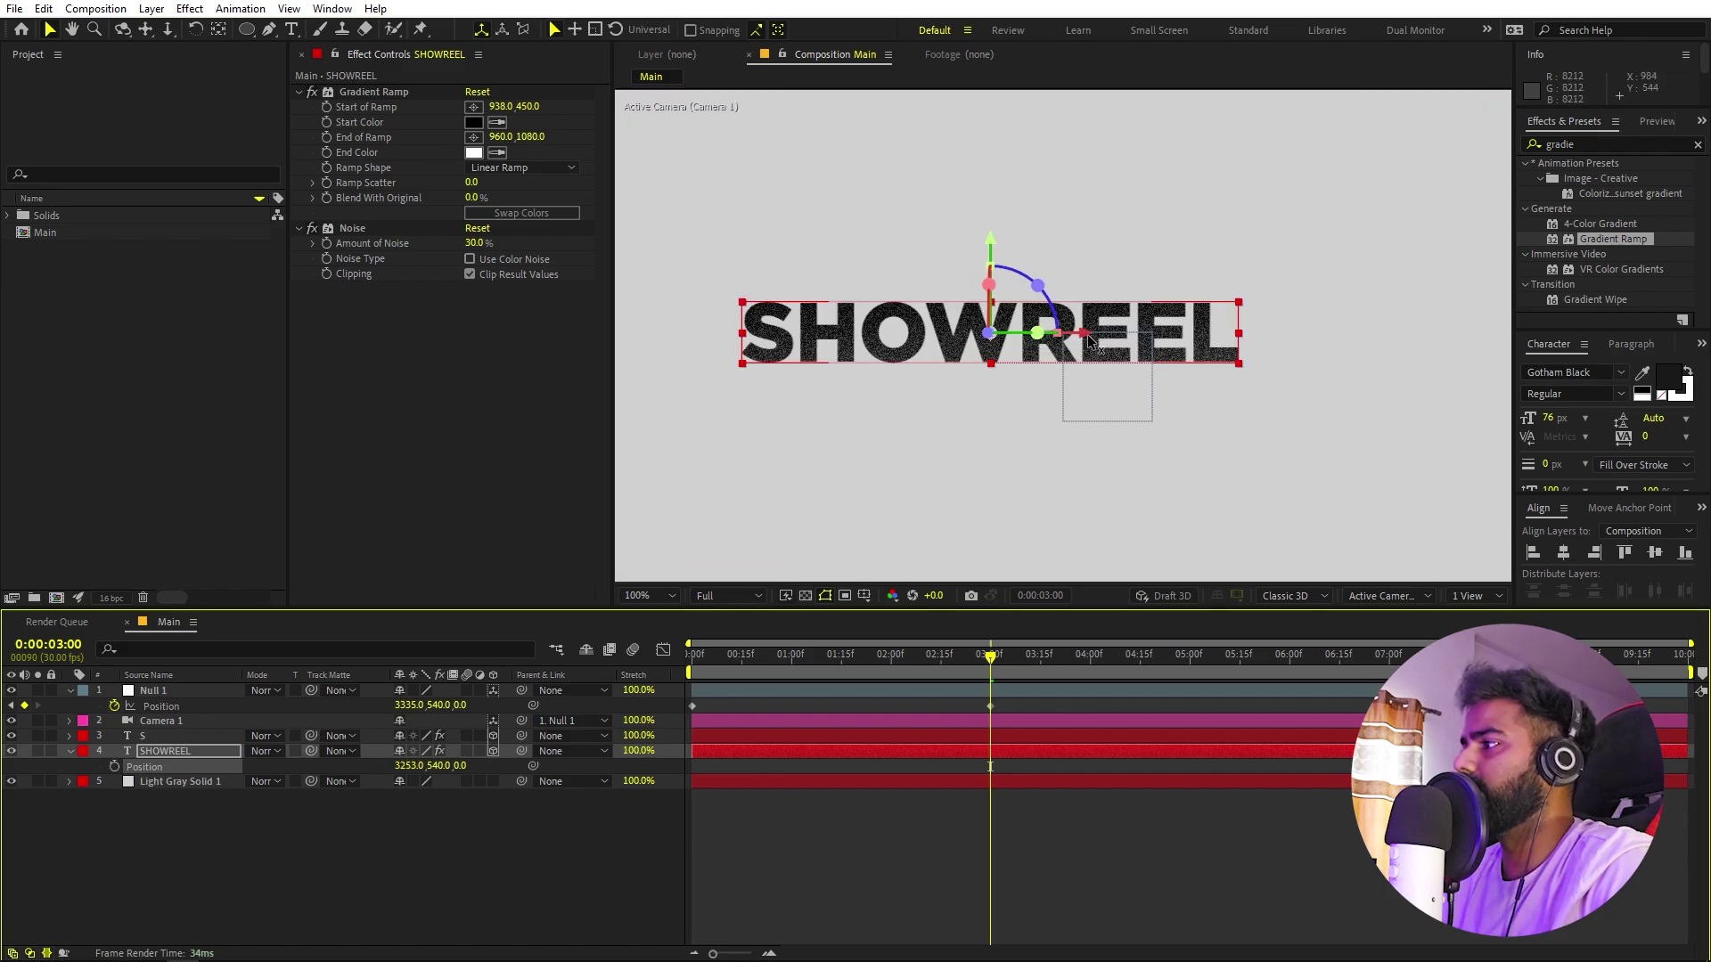
scroll(1088, 337, "down", 6)
Increase Null 1's X position at 0:00:03:00 to about 5194 and recenter the SHOWREEL layer in the camera view at about X 5195.
left_click(207, 695)
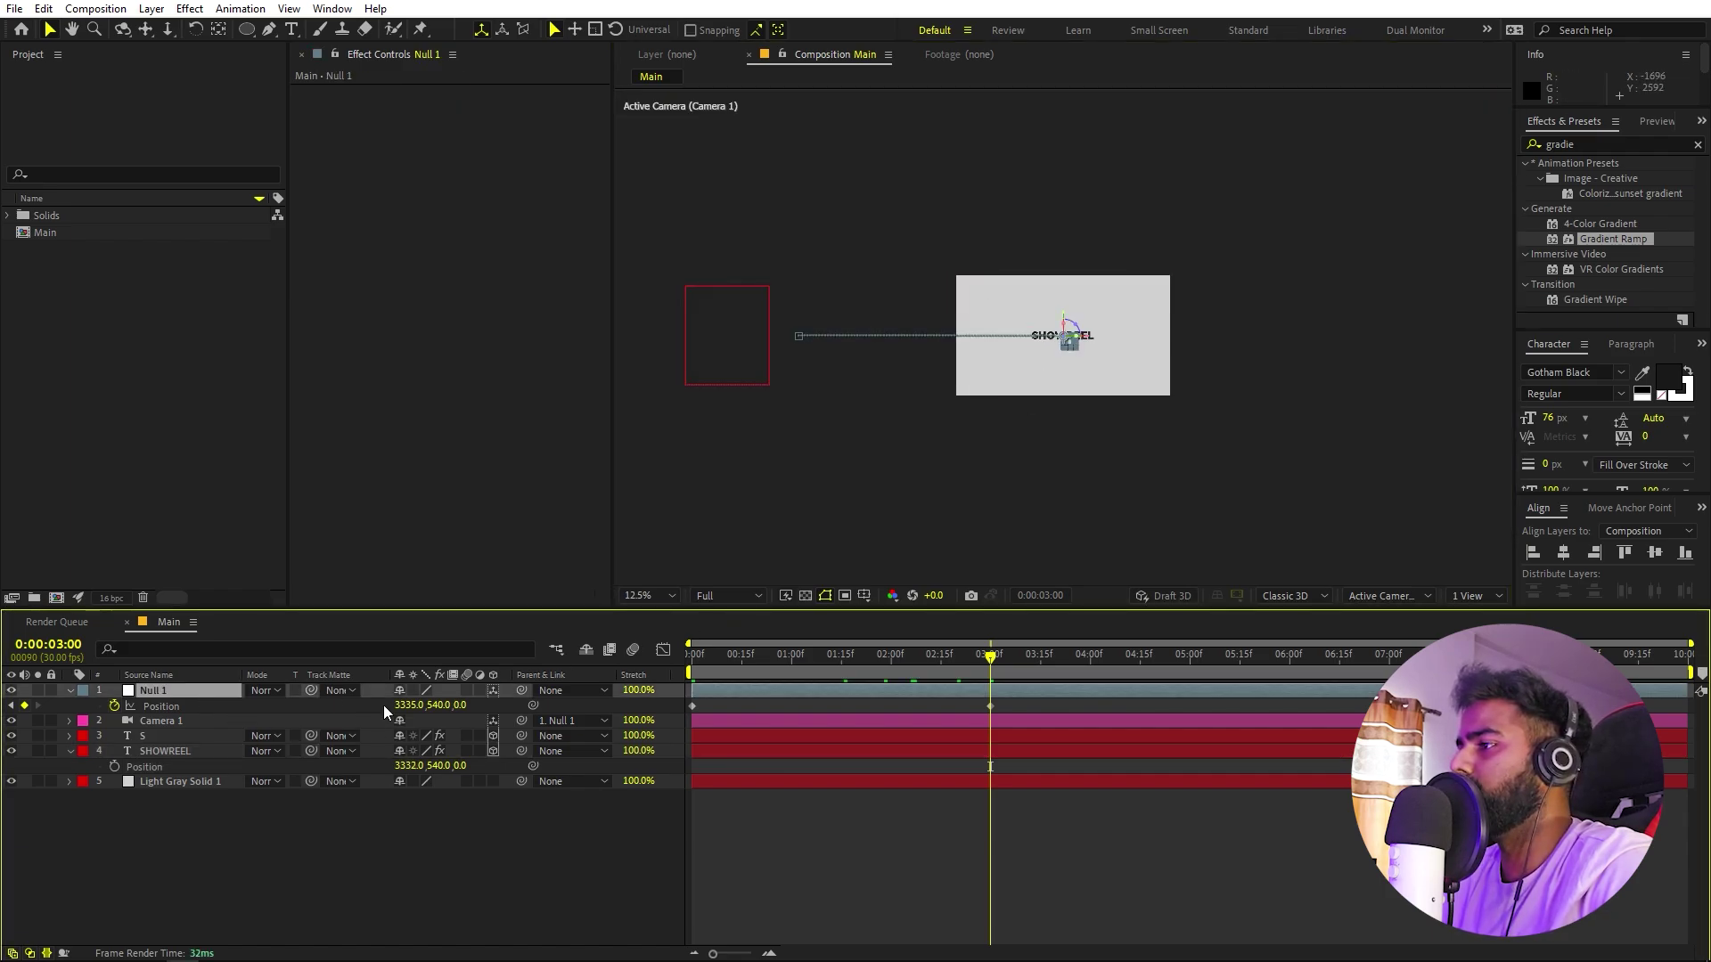
left_click_drag(380, 705, 329, 705)
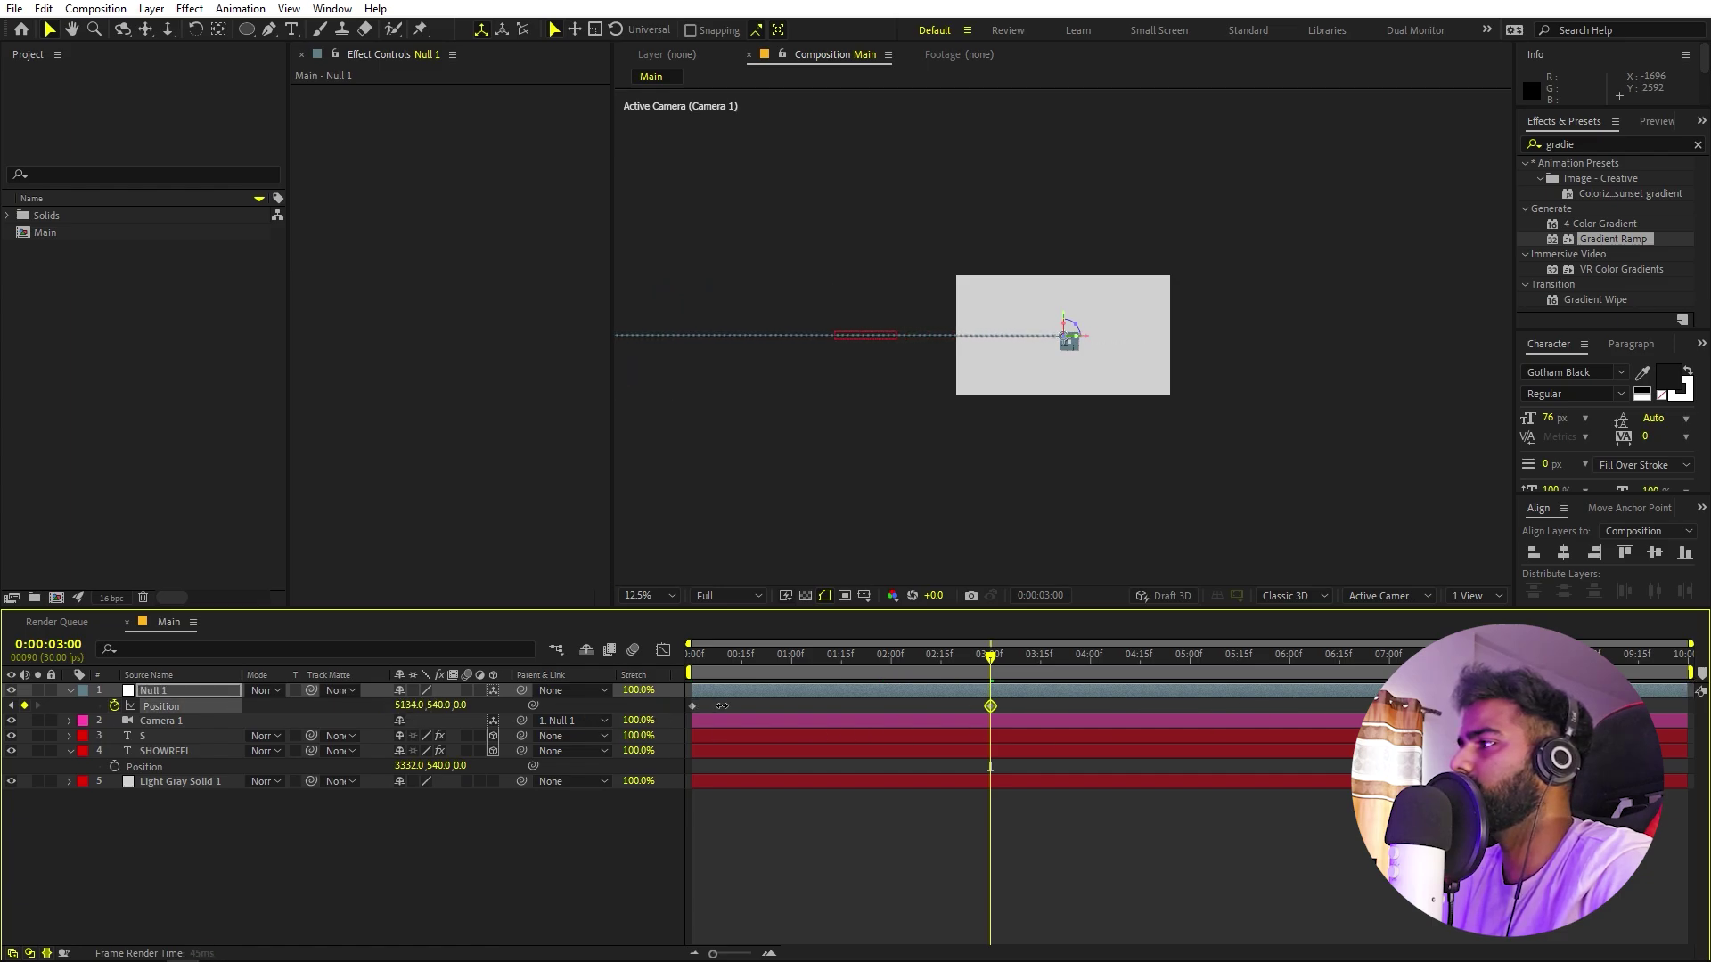
left_click(869, 340)
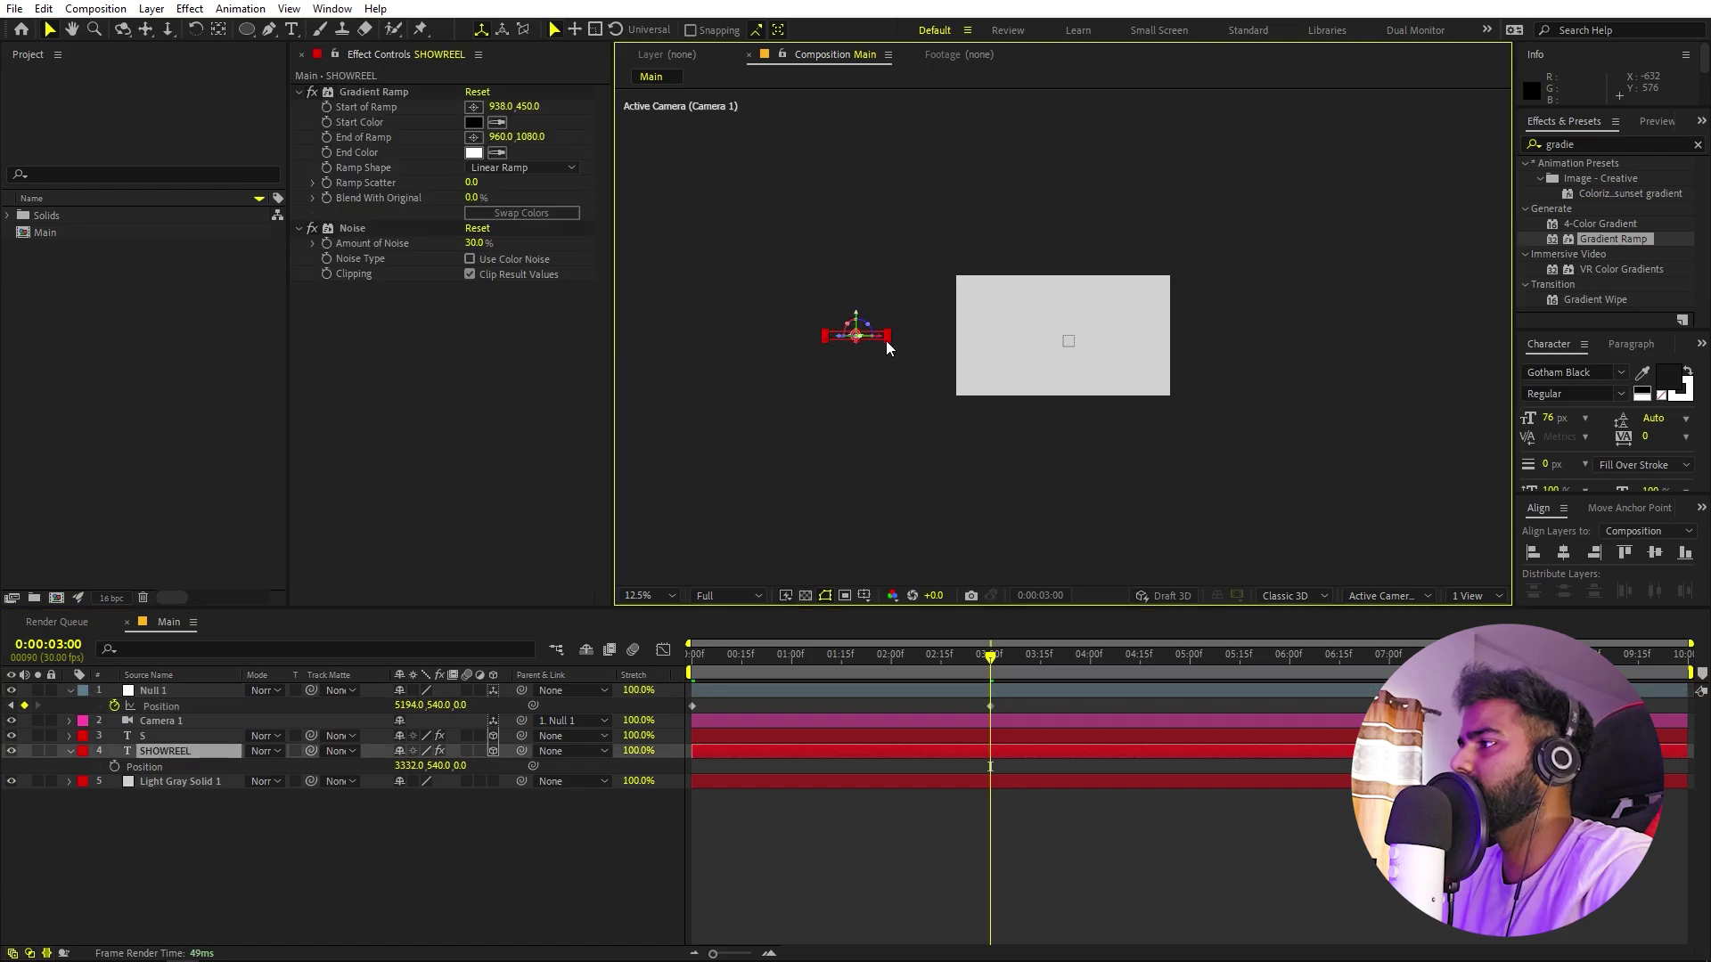
left_click_drag(885, 341, 1087, 328)
scroll(1087, 328, "up", 6)
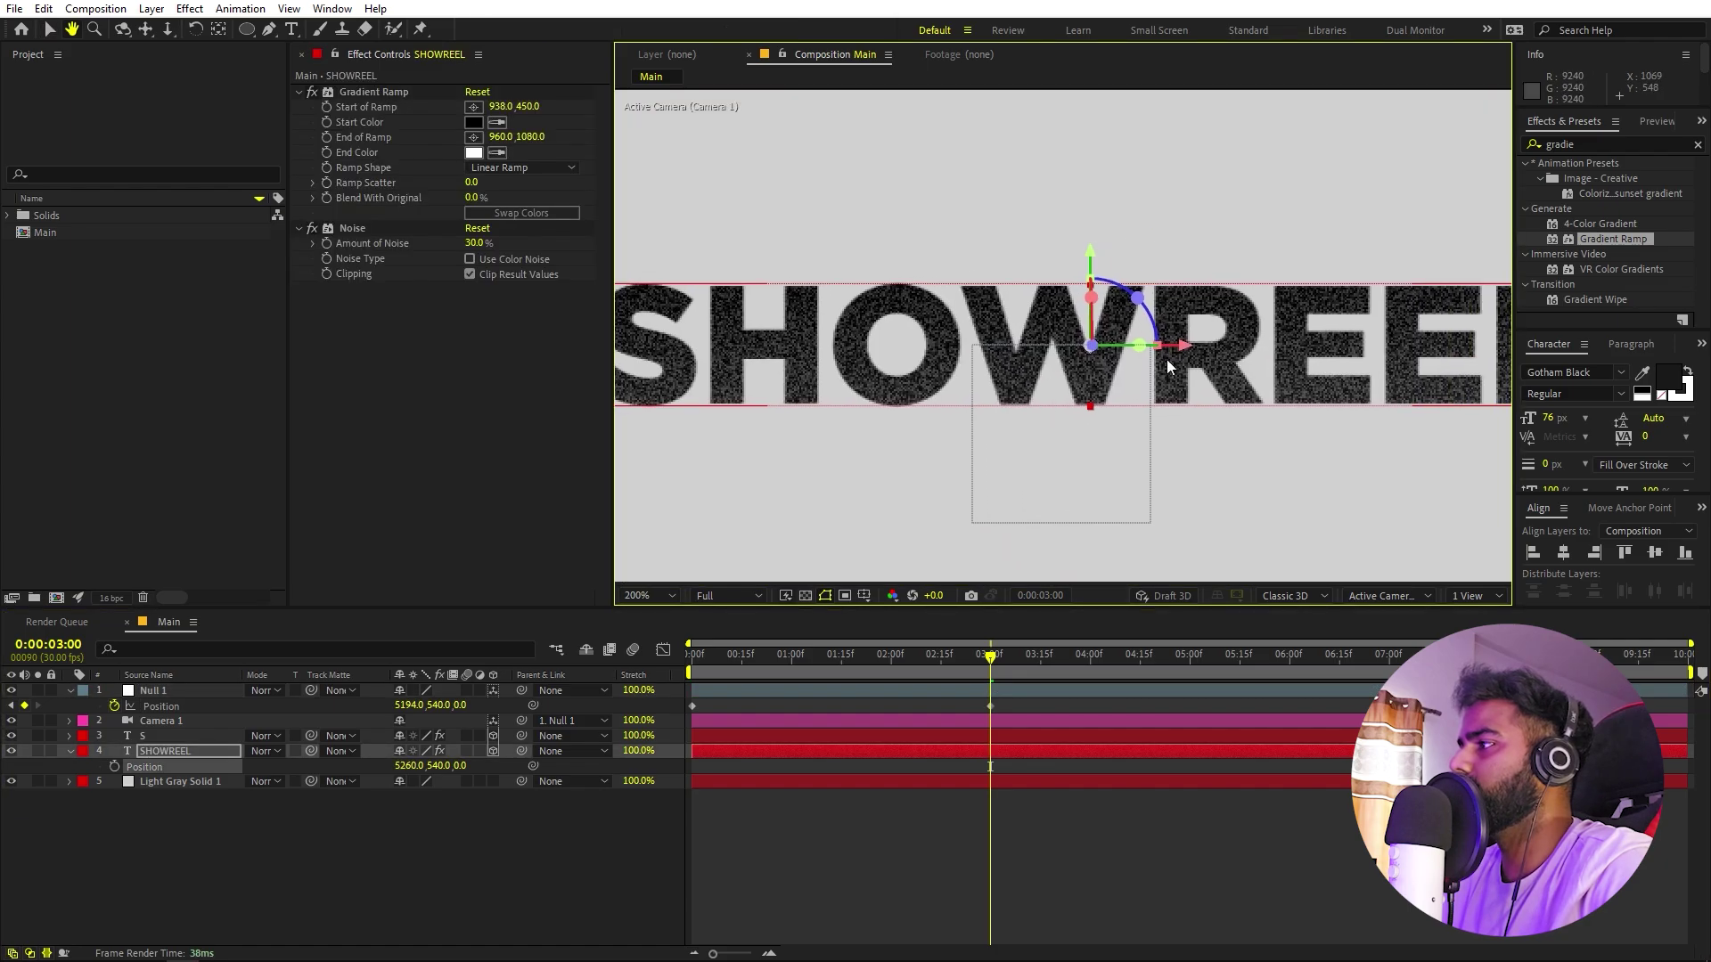
left_click_drag(1188, 357, 1069, 357)
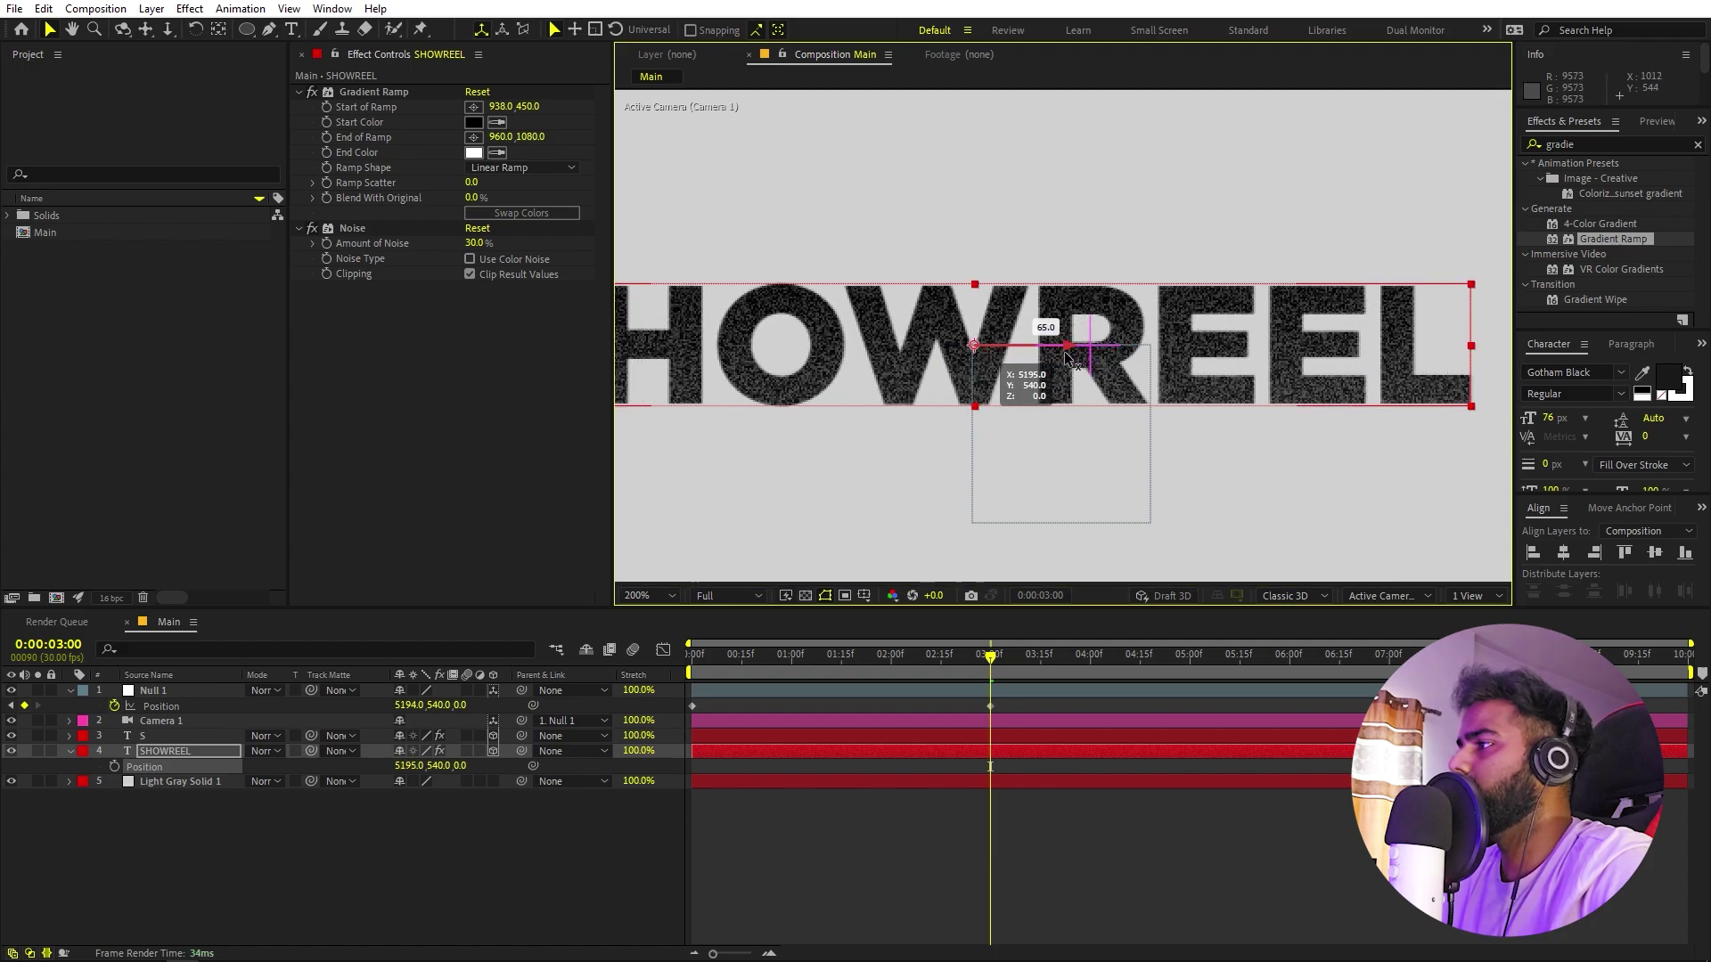
scroll(1070, 352, "down", 6)
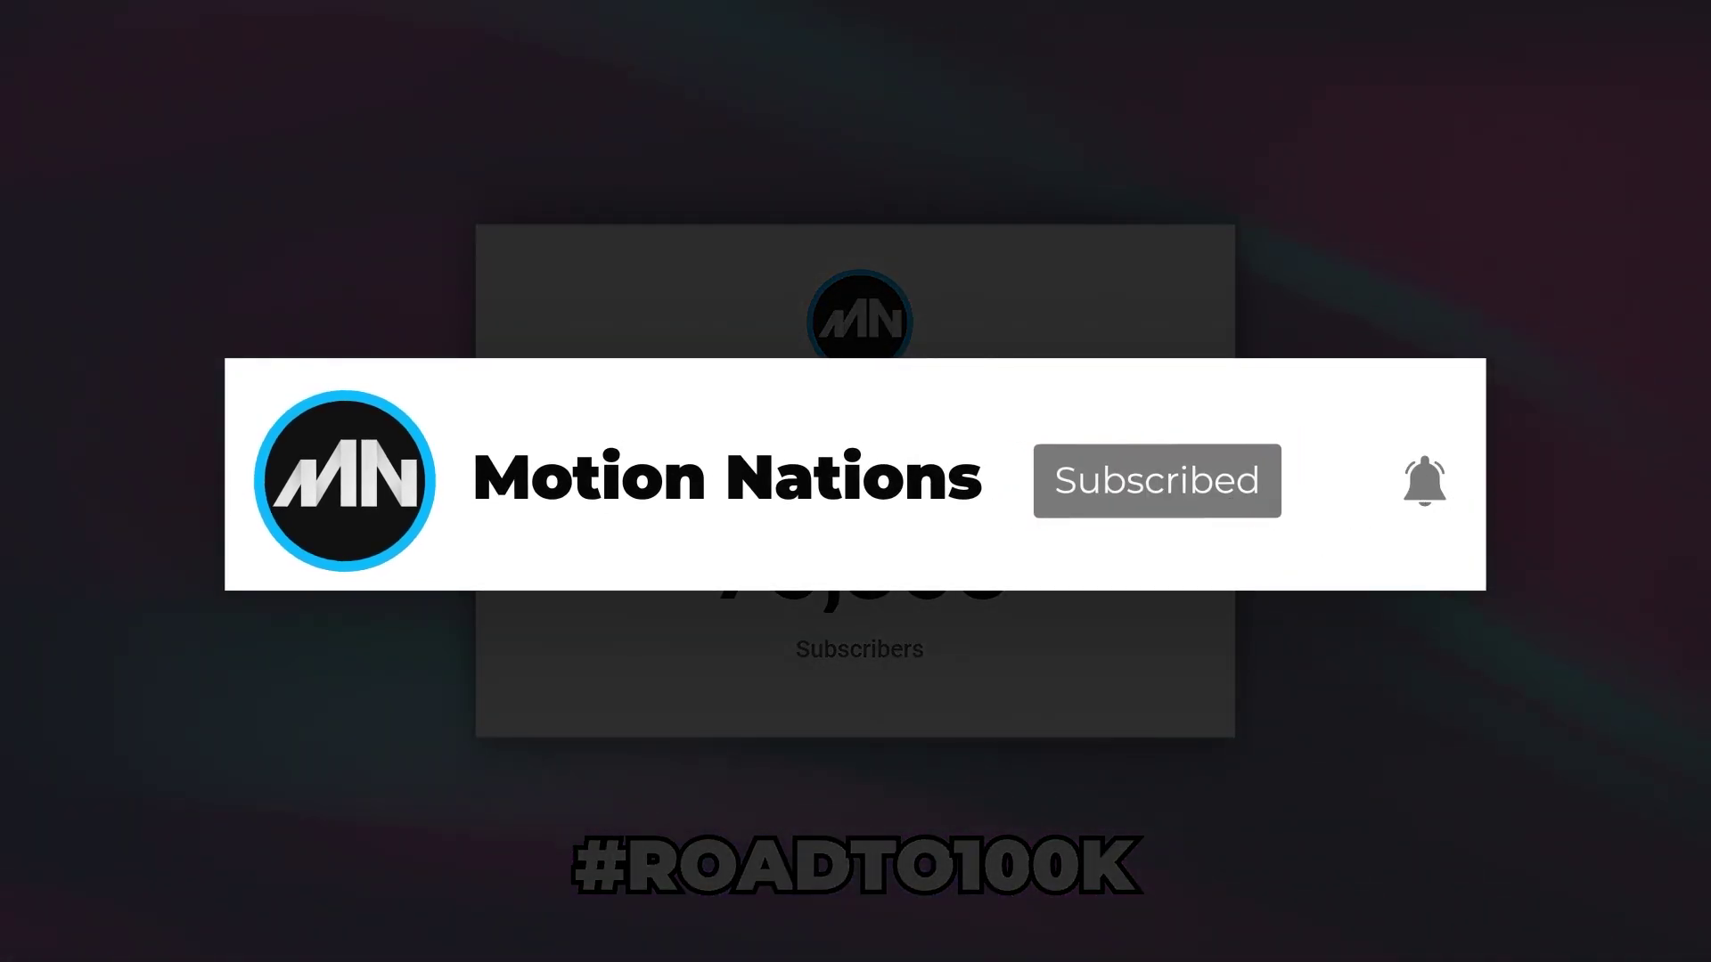
Review the camera move by scrubbing from the SHOWREEL title back to the S at the composition start.
left_click(650, 596)
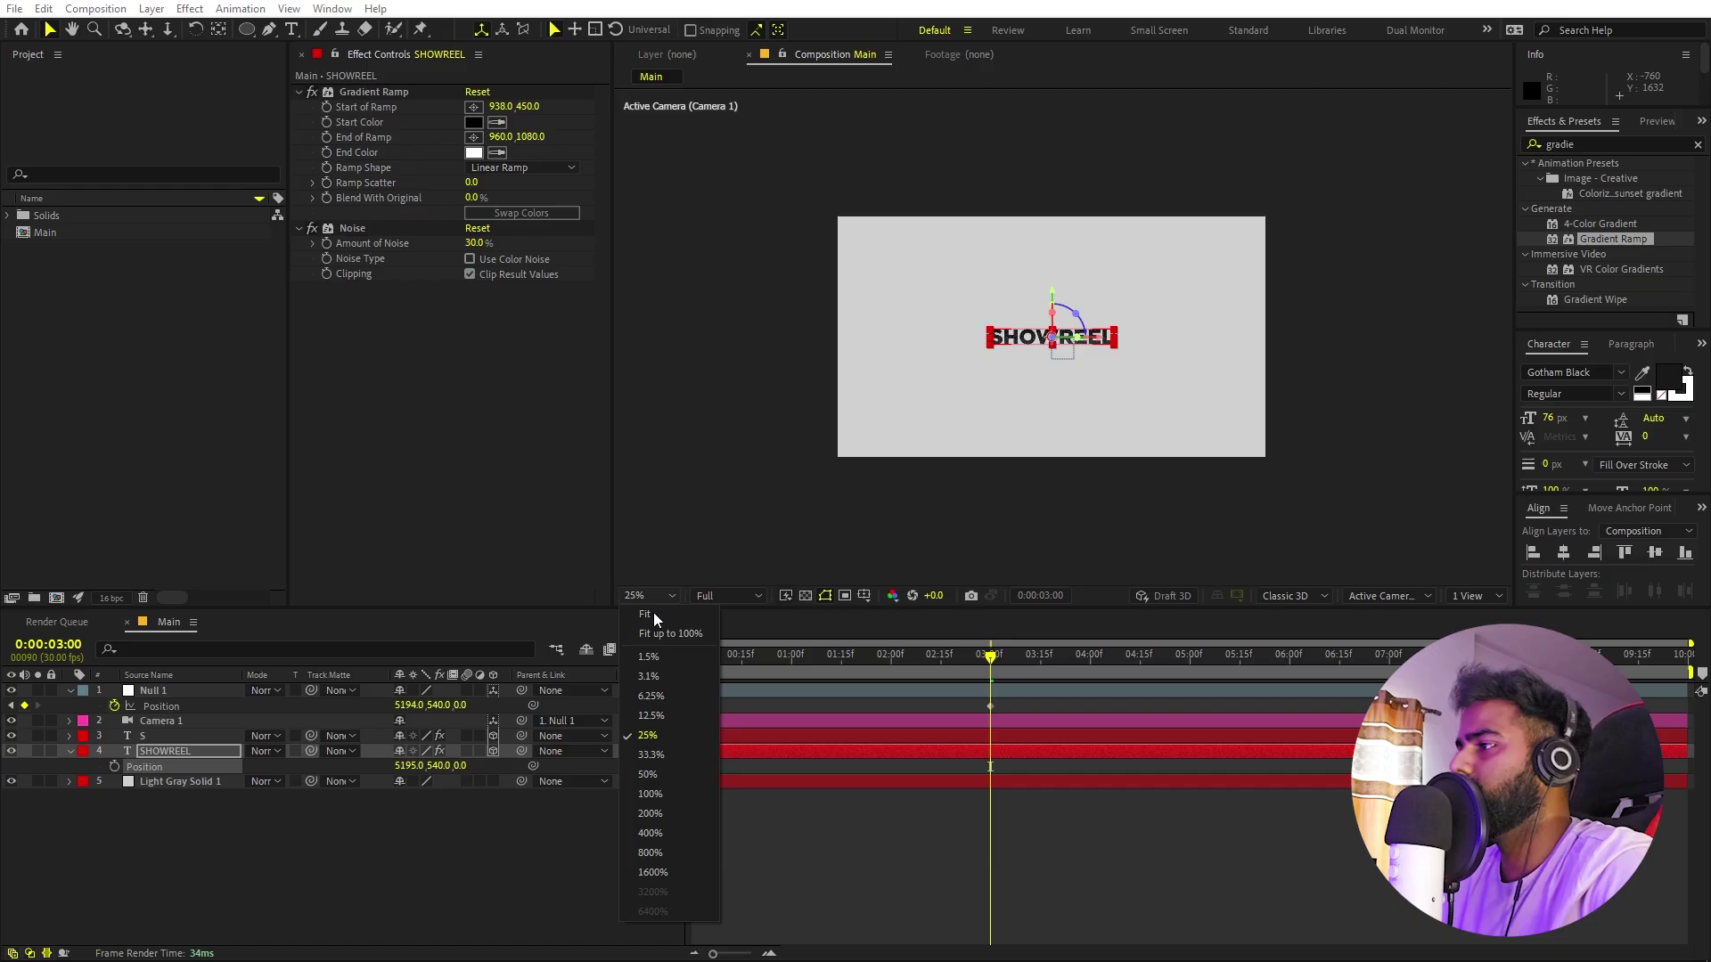
left_click(660, 745)
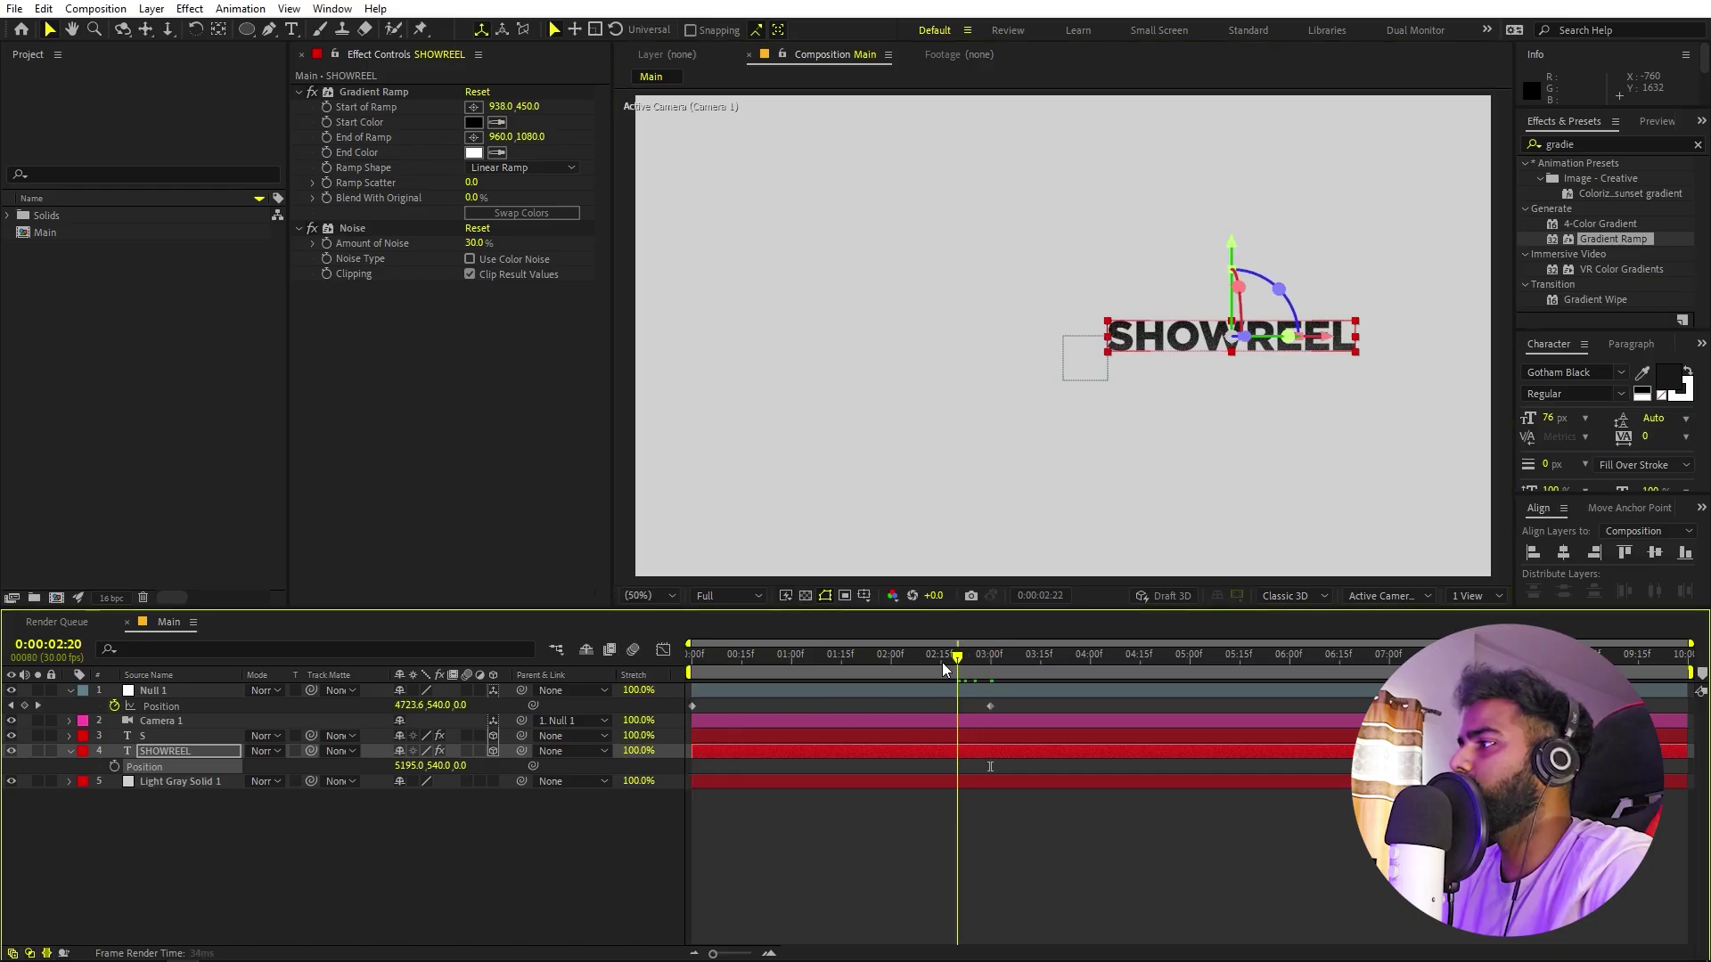
left_click_drag(944, 668, 585, 692)
key("comma")
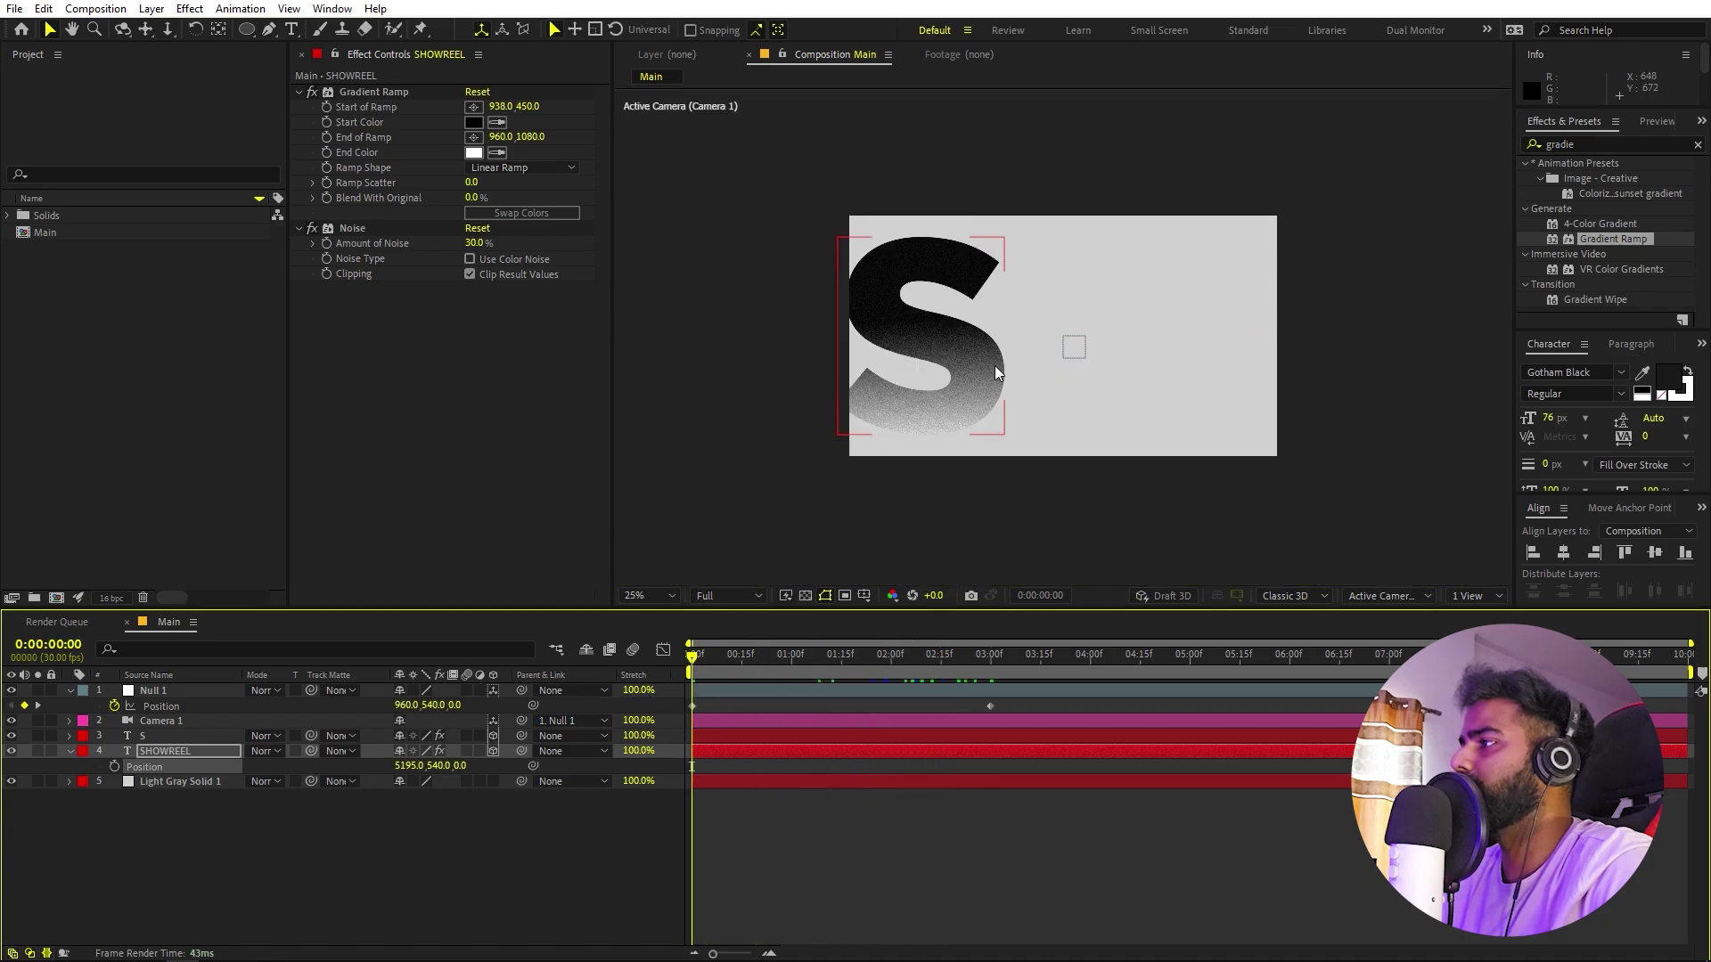
key("comma")
left_click_drag(731, 675, 360, 704)
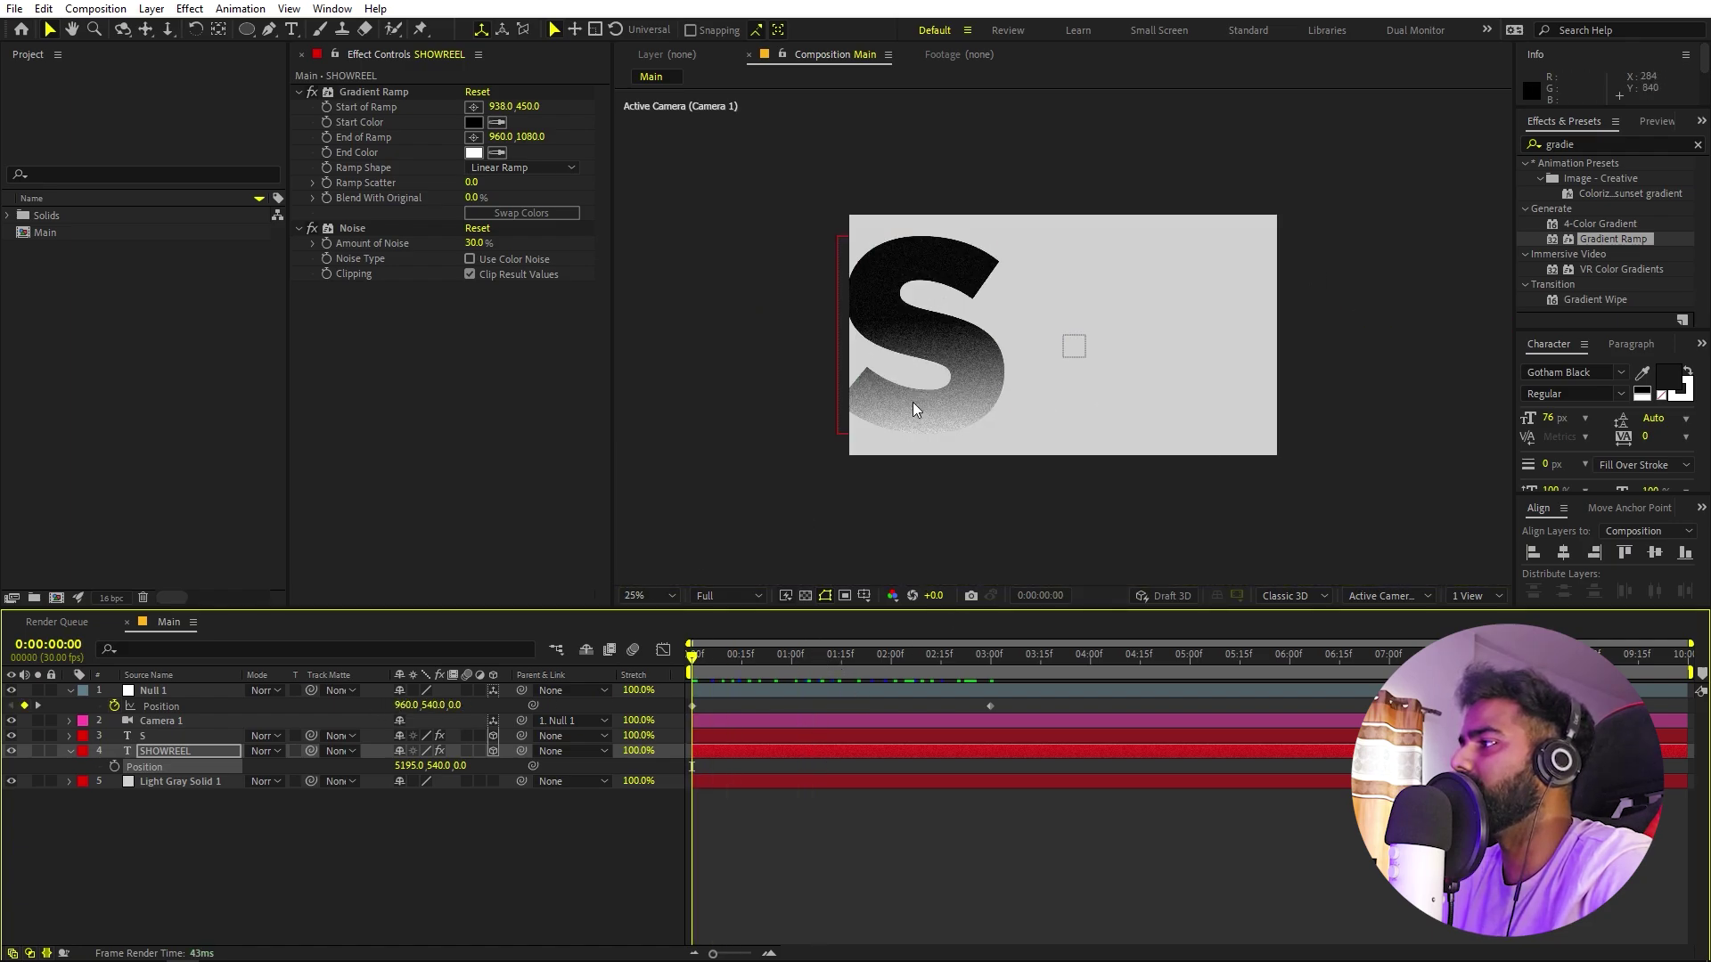
left_click(651, 595)
left_click(660, 775)
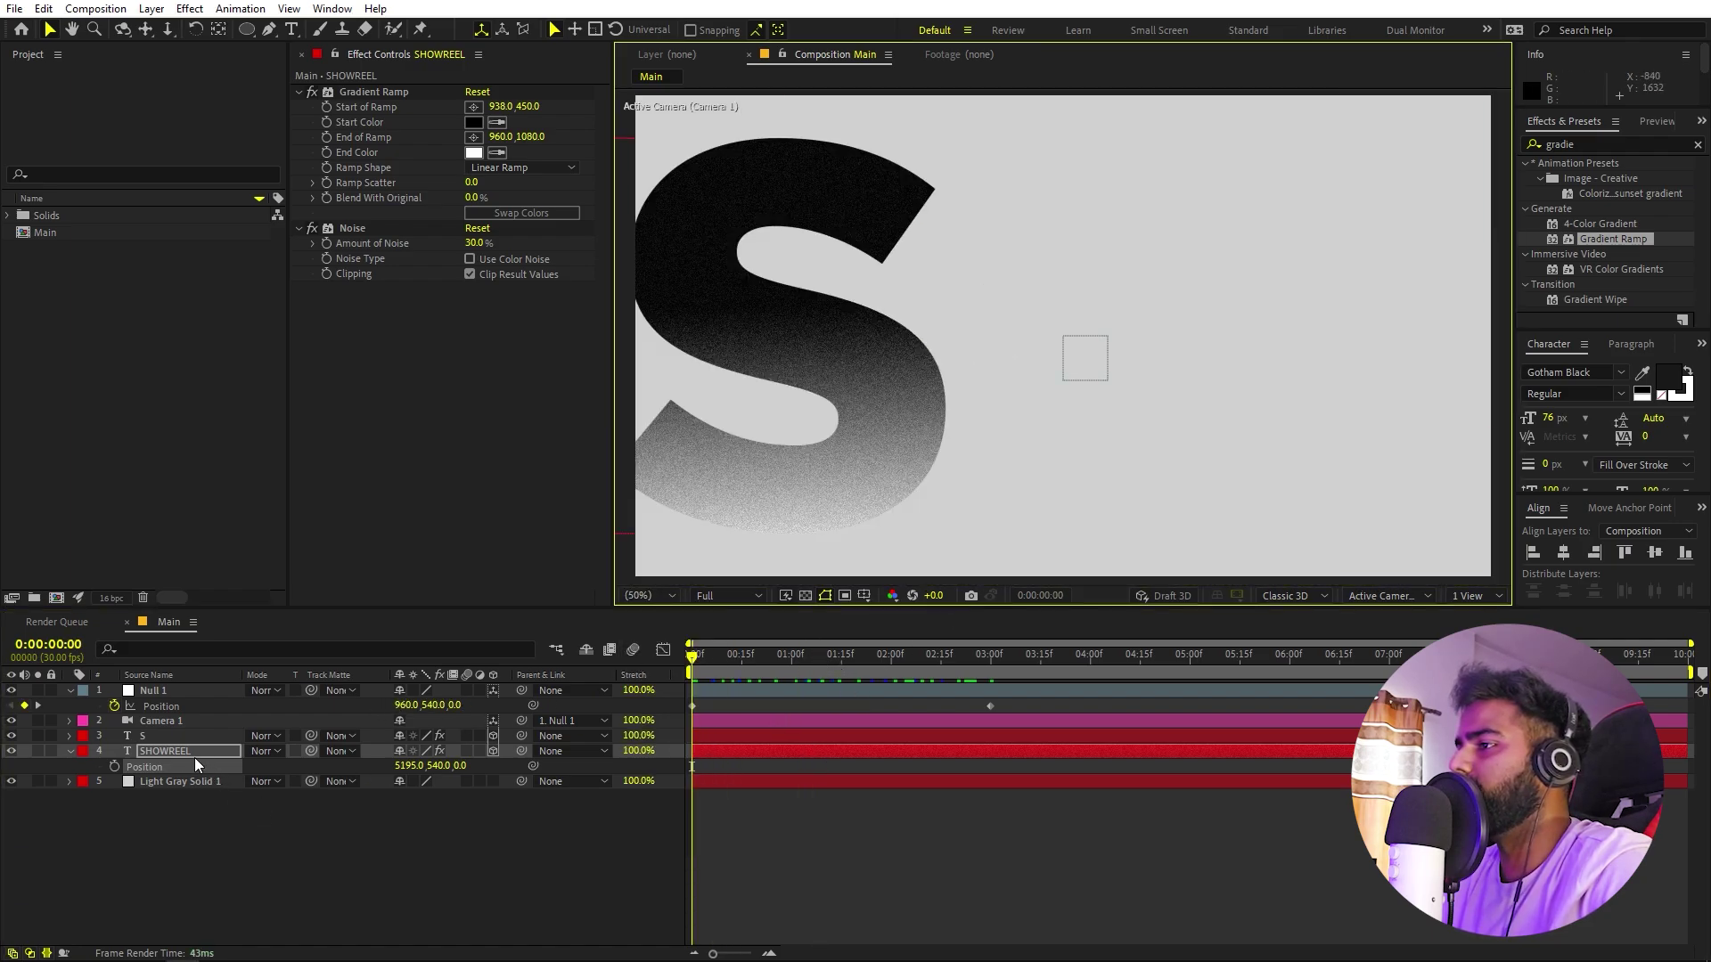
Scale the S layer up to about 1948.8% so the letter fills the full height of the frame.
left_click(150, 736)
key("s")
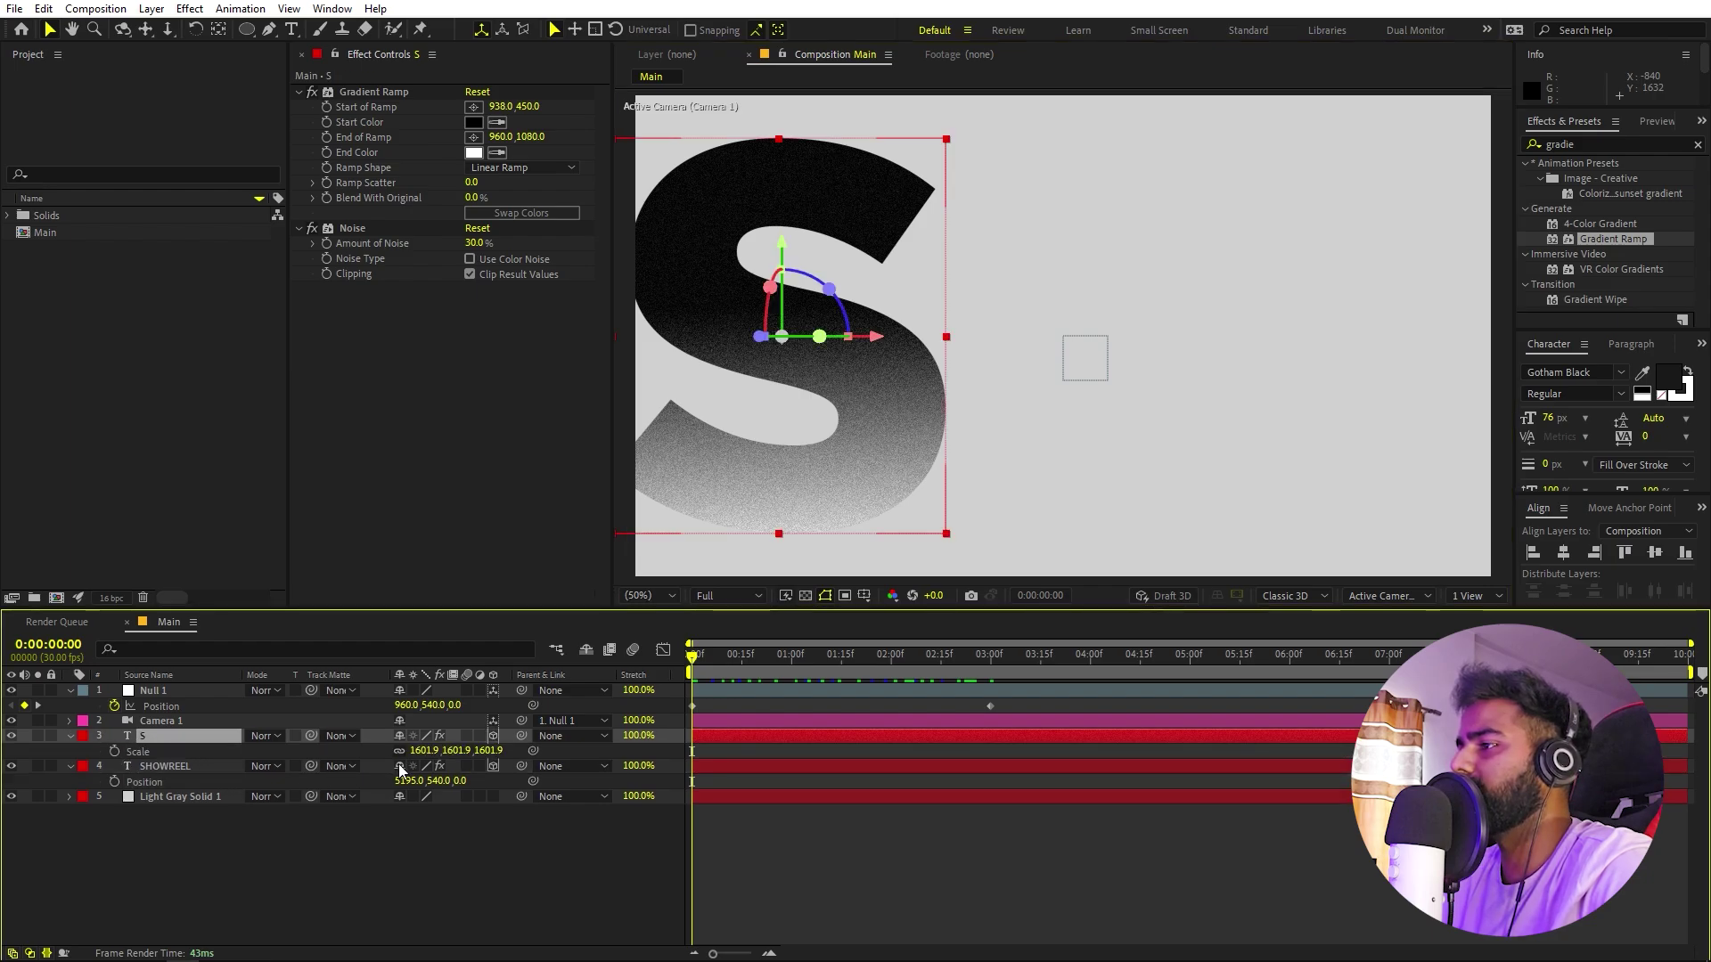
left_click_drag(426, 751, 722, 738)
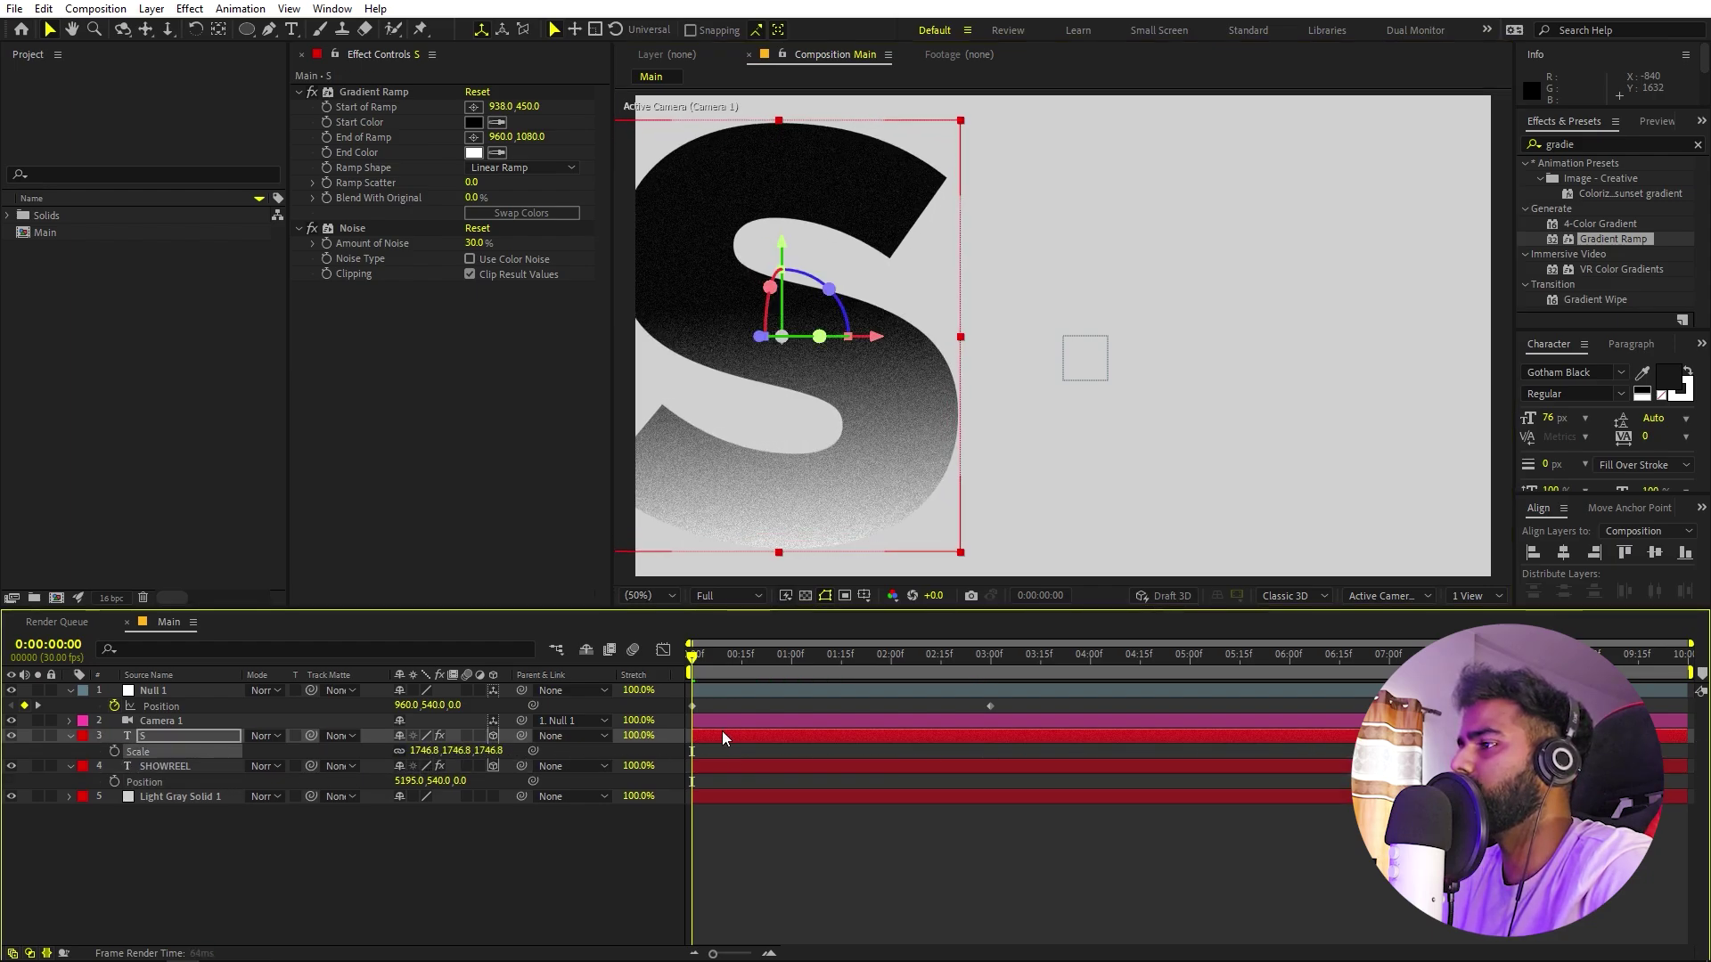
left_click_drag(426, 751, 605, 764)
left_click(723, 845)
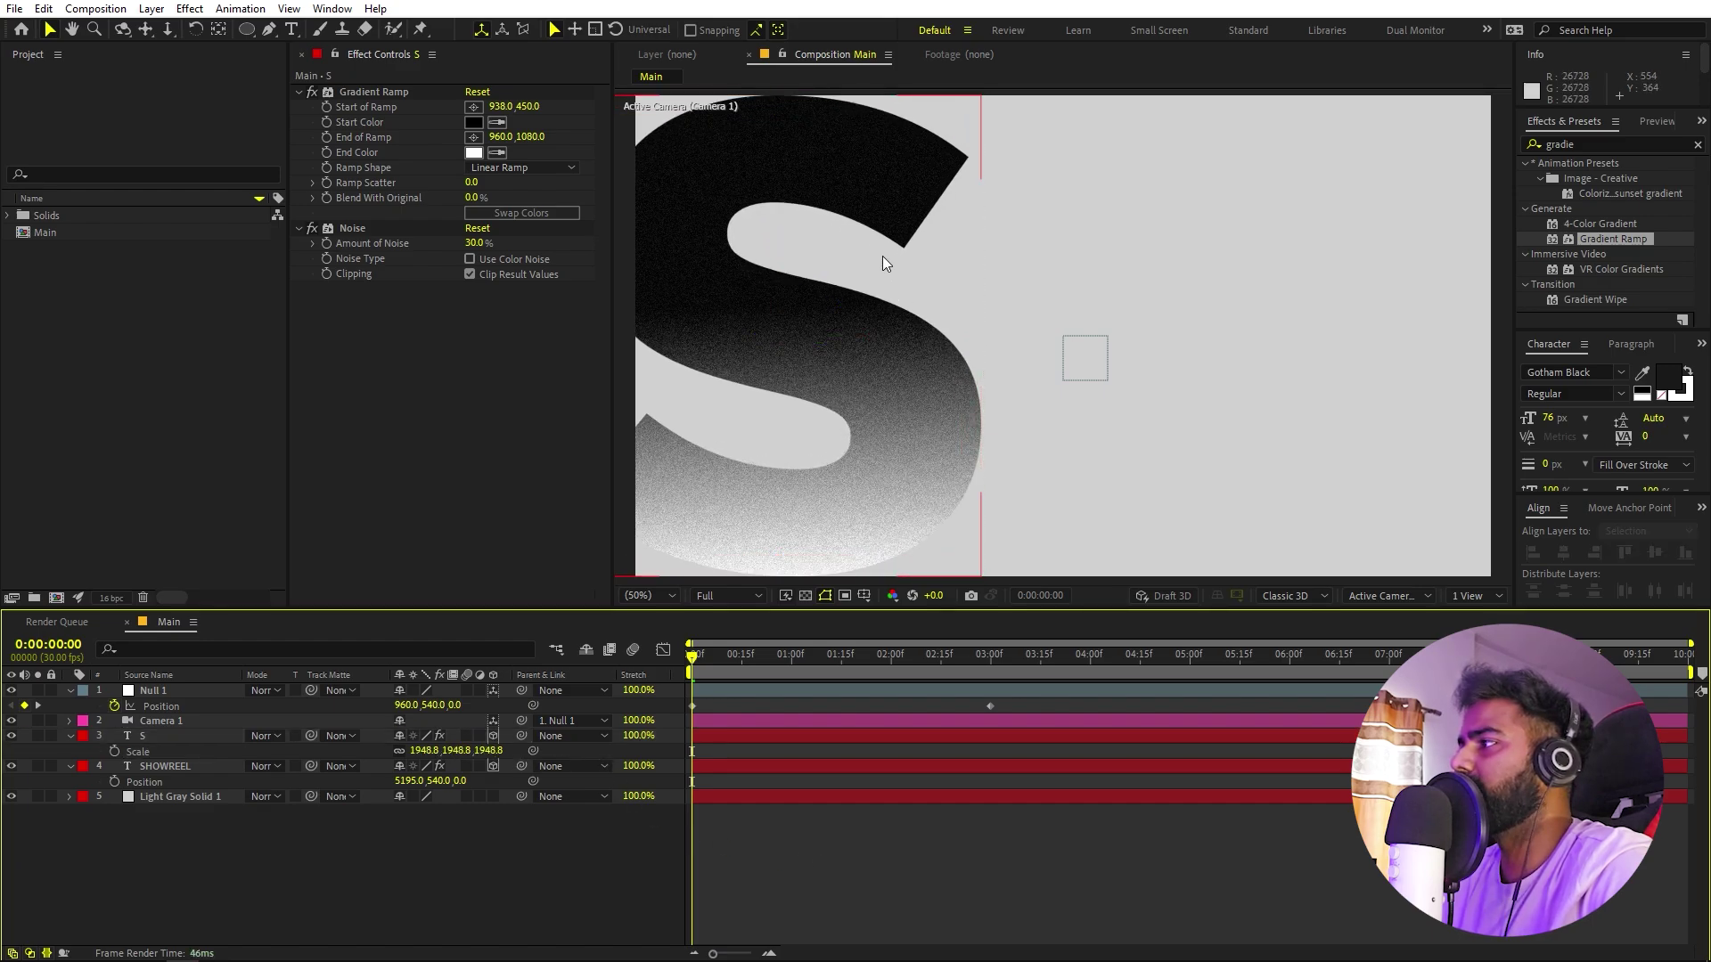
Duplicate the S layer, place the copy to the right of the original and change its text to H.
left_click(162, 736)
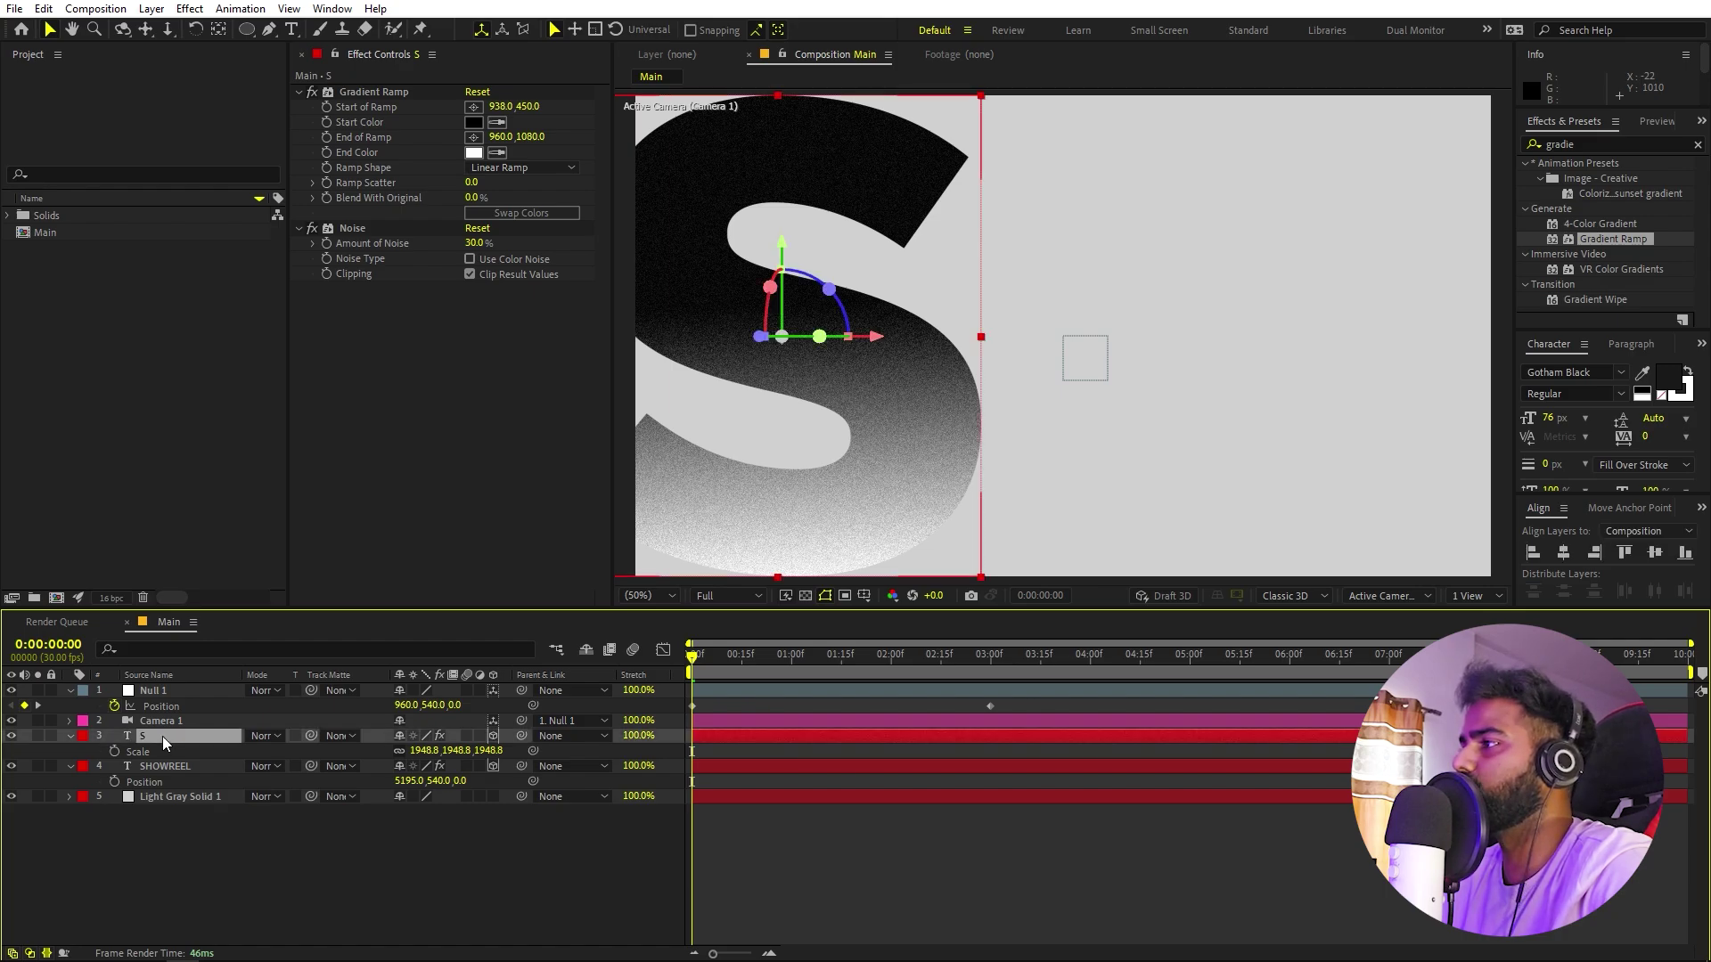
key("ctrl+d")
left_click_drag(822, 383, 1283, 369)
double_click(1285, 371)
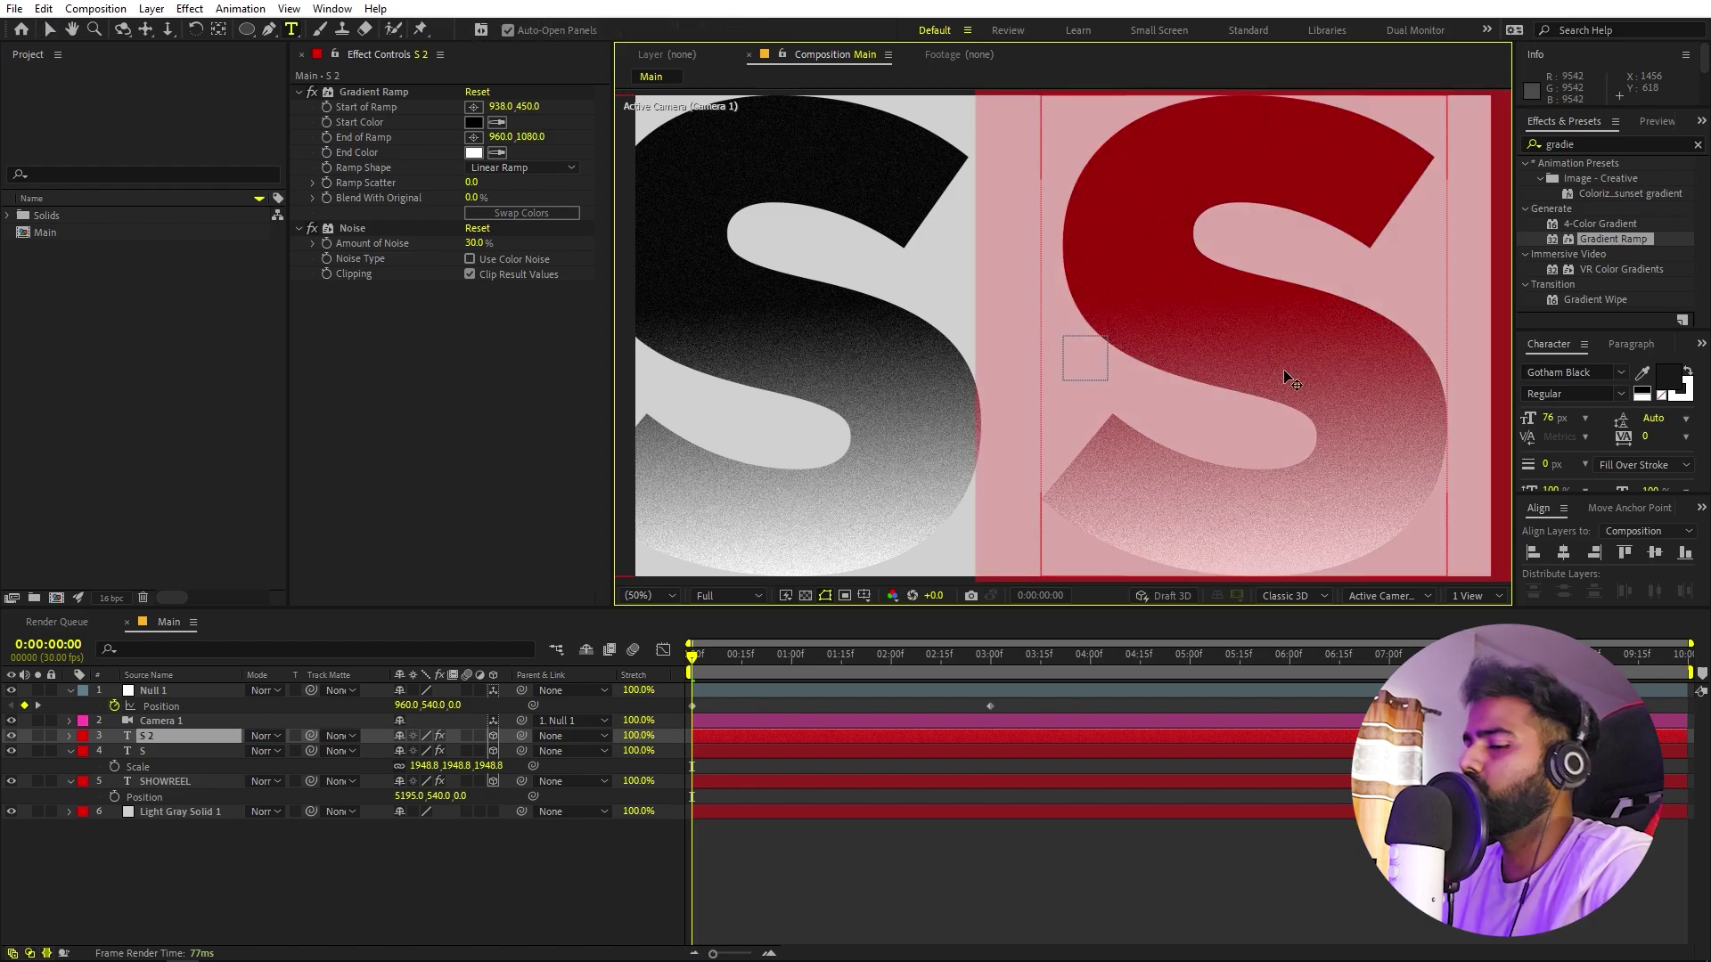
type("H")
Stagger the letter layers in time so S starts at about frame 2 and H at about frame 12.
left_click(716, 740)
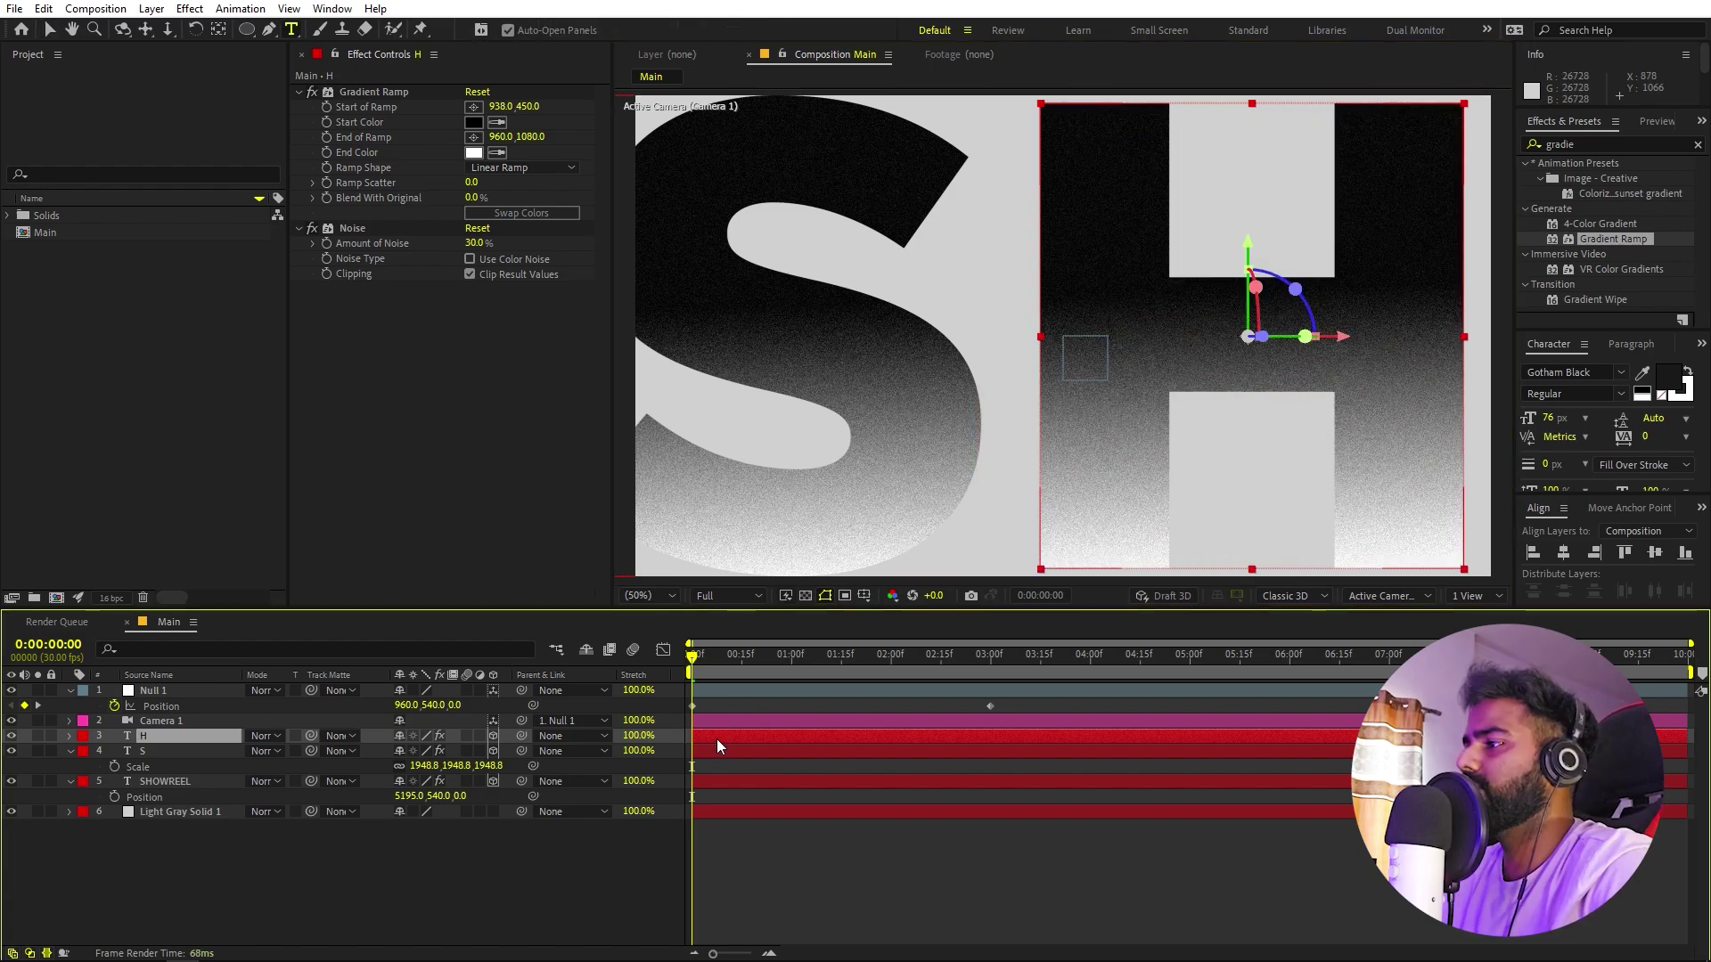
left_click(713, 750)
left_click_drag(713, 955, 735, 955)
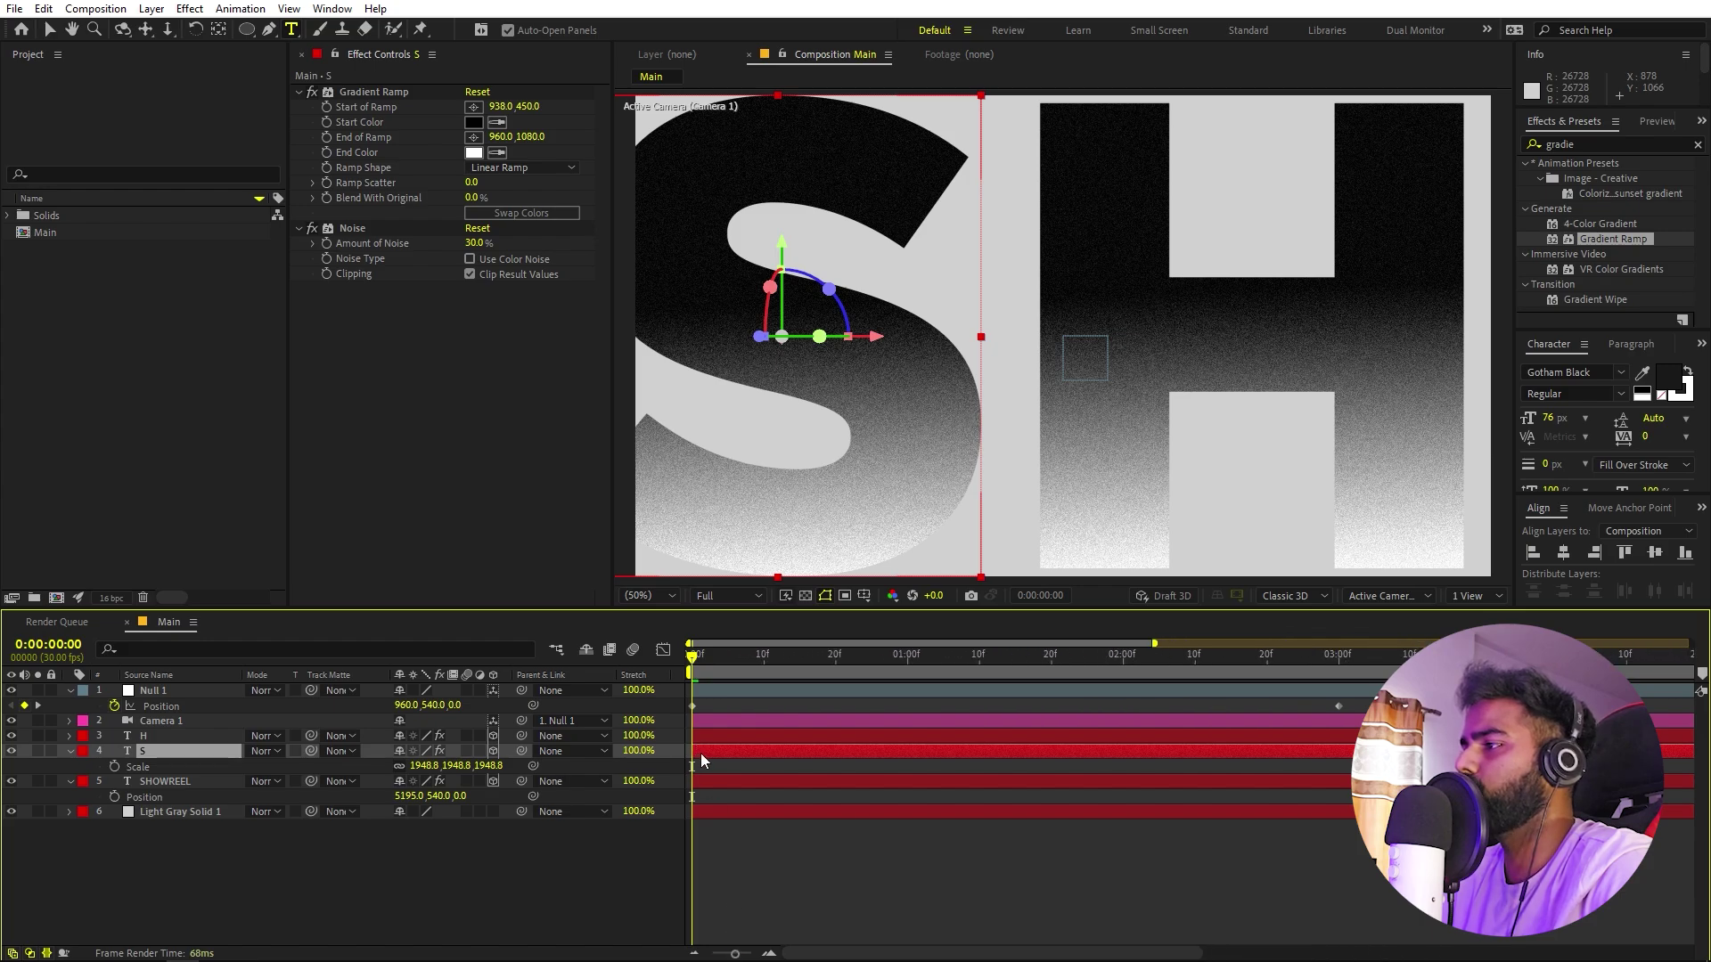
left_click_drag(701, 752, 708, 752)
left_click_drag(699, 660, 772, 751)
Apply Easy Ease to both of Null 1's Position keyframes and check their speed graph.
left_click(606, 706)
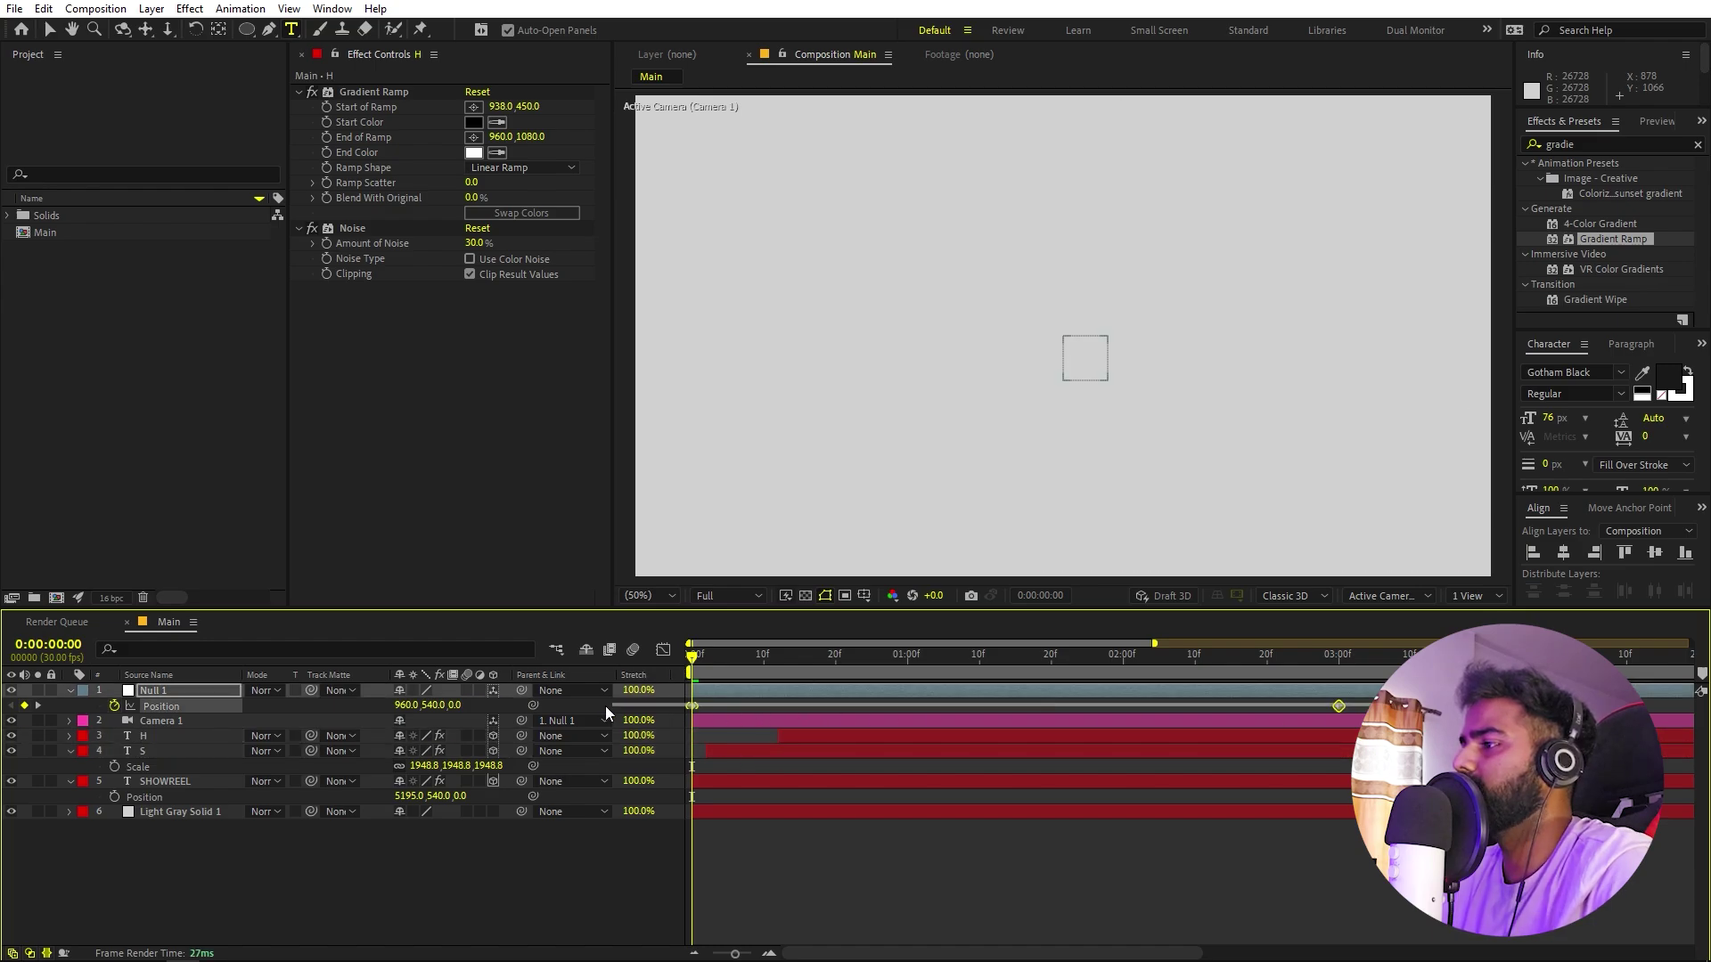
key("F9")
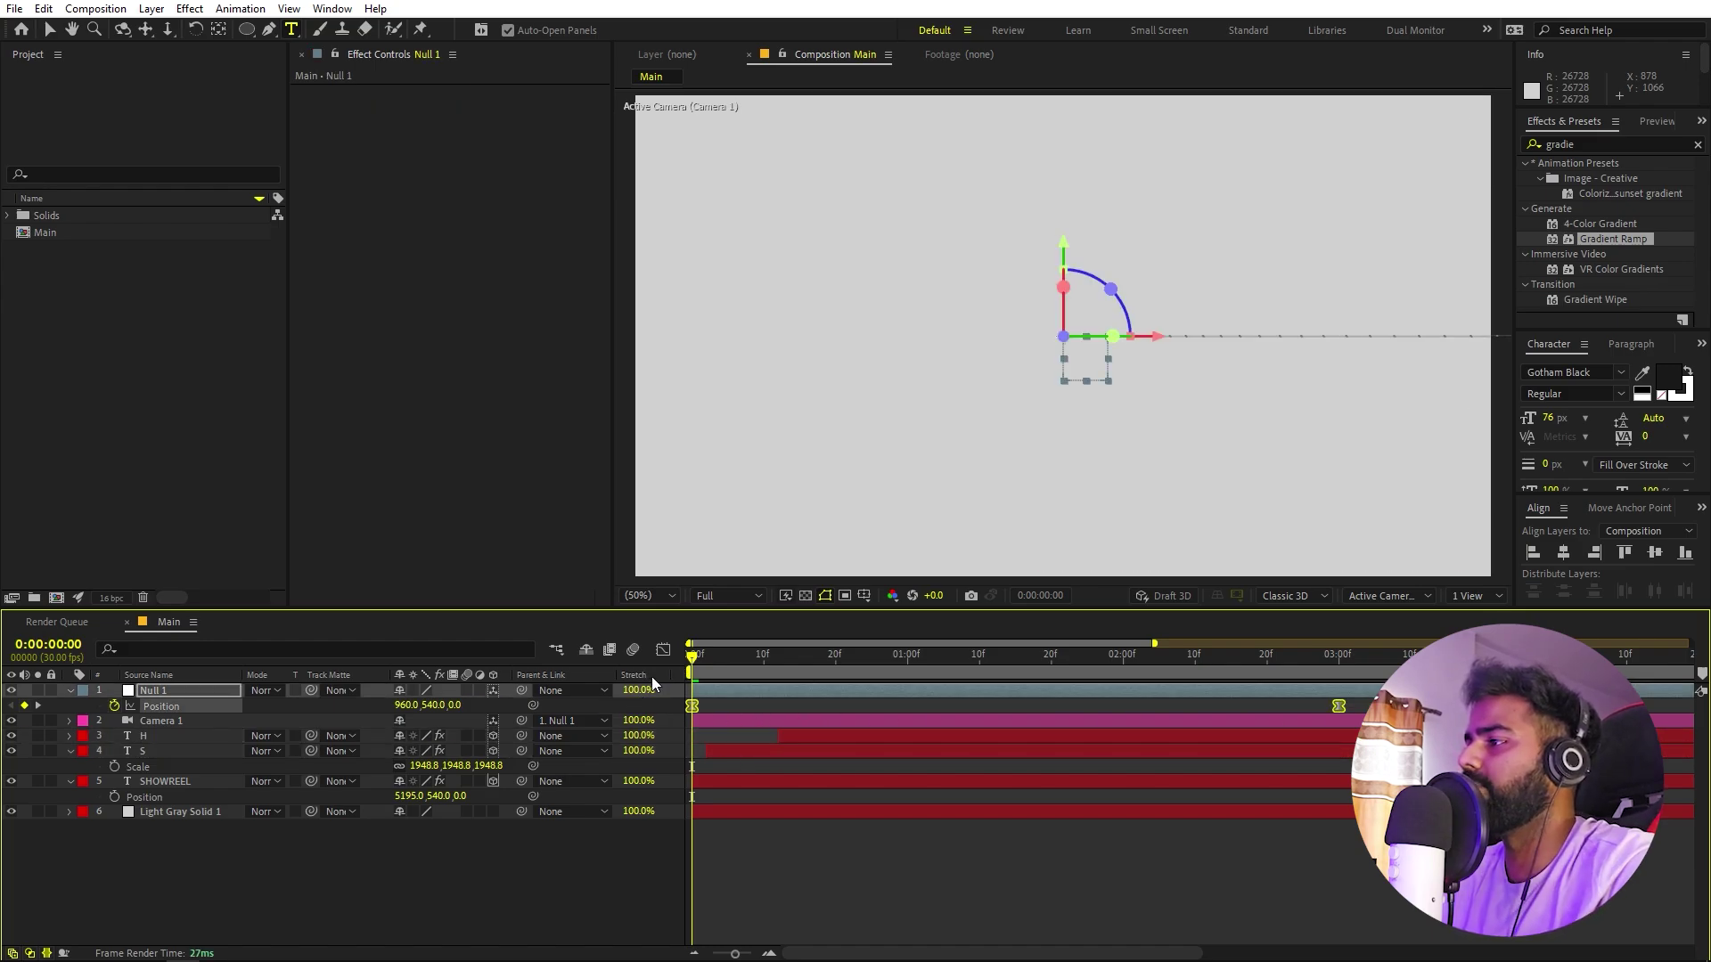
left_click(664, 650)
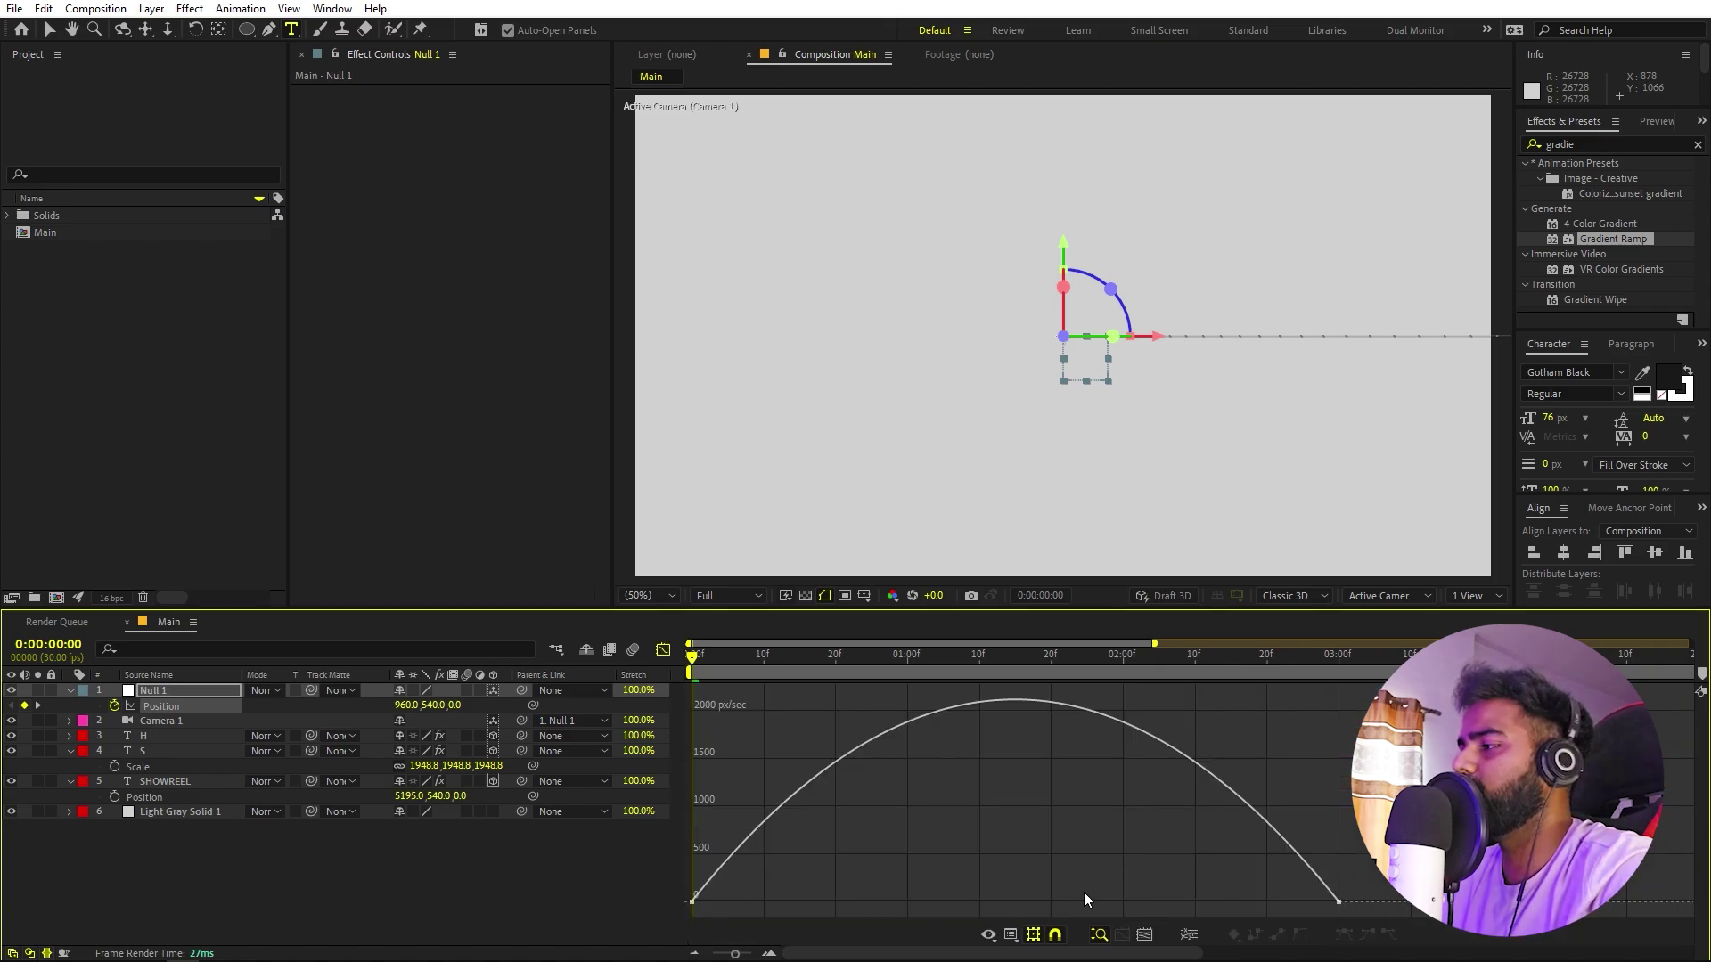
left_click(1014, 935)
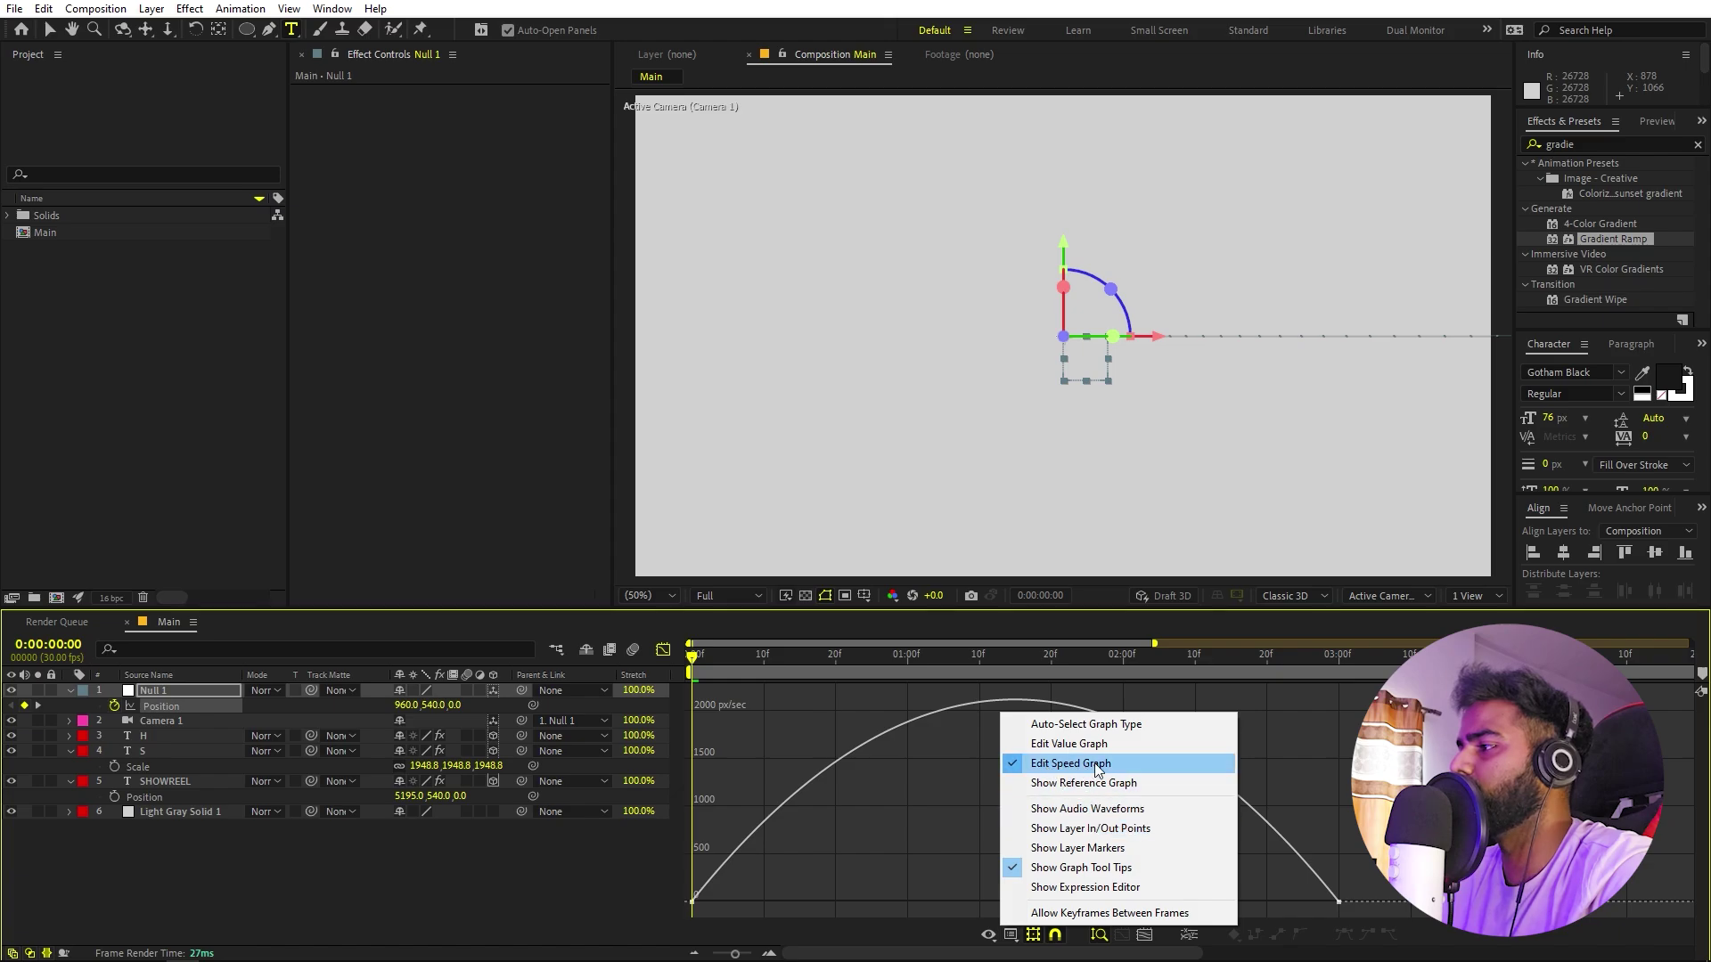
left_click(802, 742)
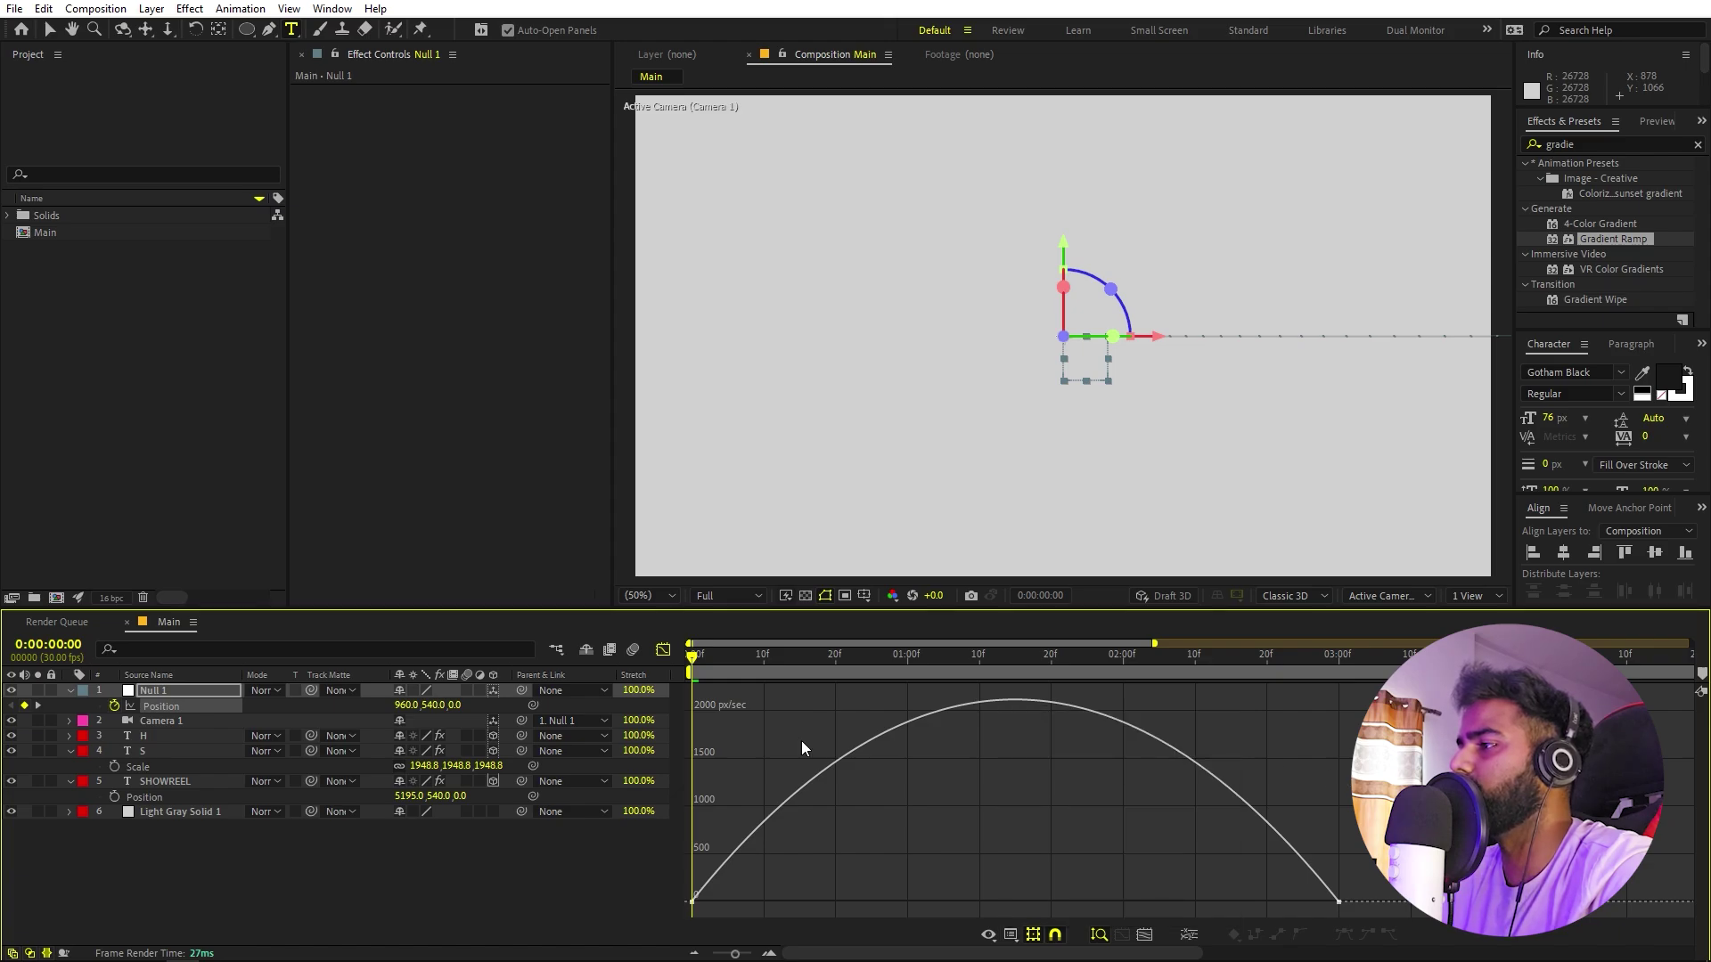
left_click(662, 651)
Shift the H layer to start at 0:00:00:09 and add a Scale keyframe there.
left_click_drag(704, 660, 757, 670)
left_click_drag(804, 740, 772, 739)
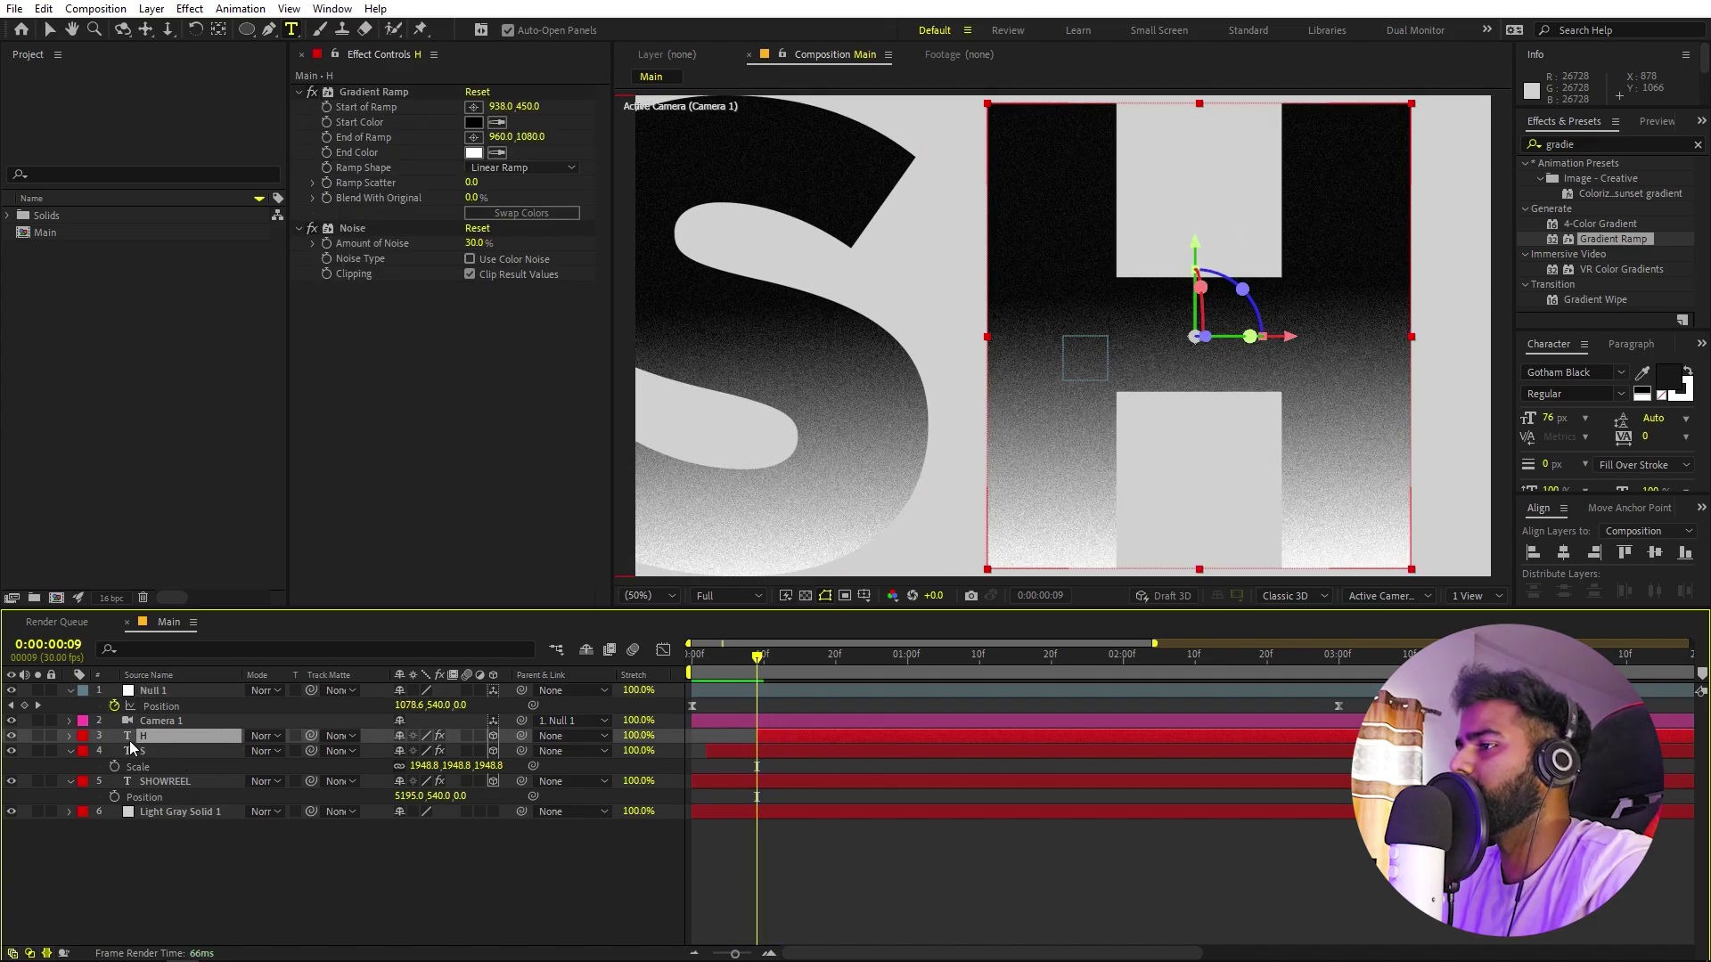
key("s")
left_click(114, 752)
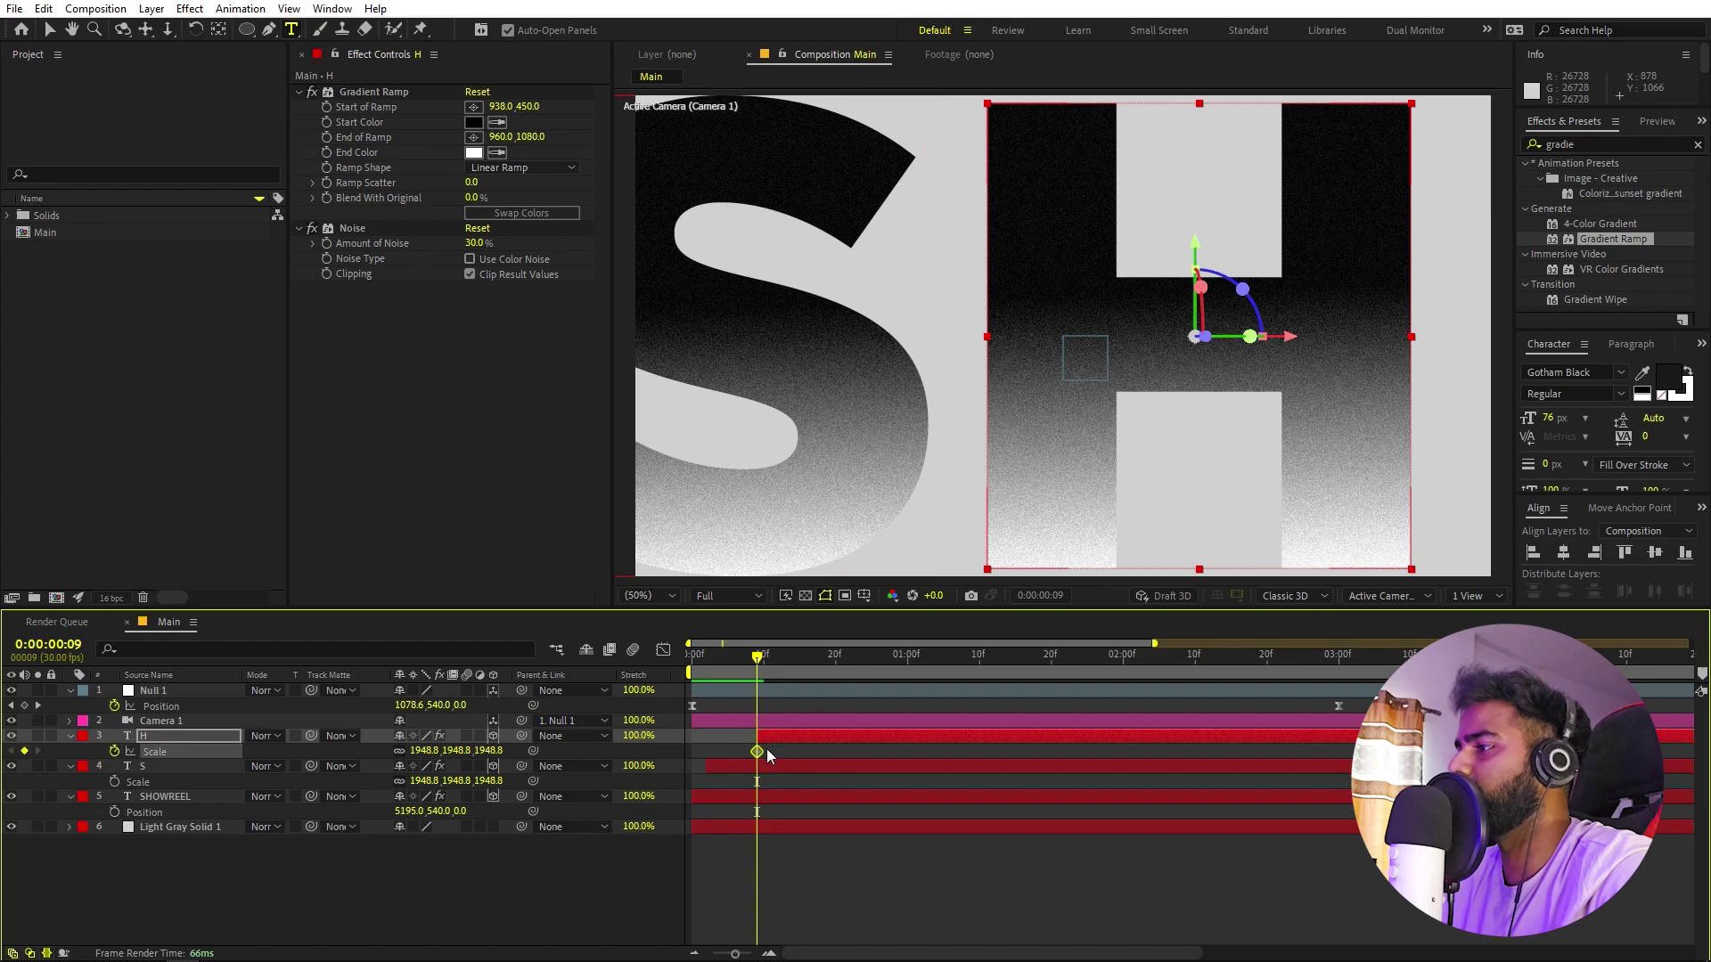
Stretch the H wider and flatter at 0:00:00:19, to a scale of about 3684.7 by 1157.7%.
left_click_drag(767, 668, 828, 666)
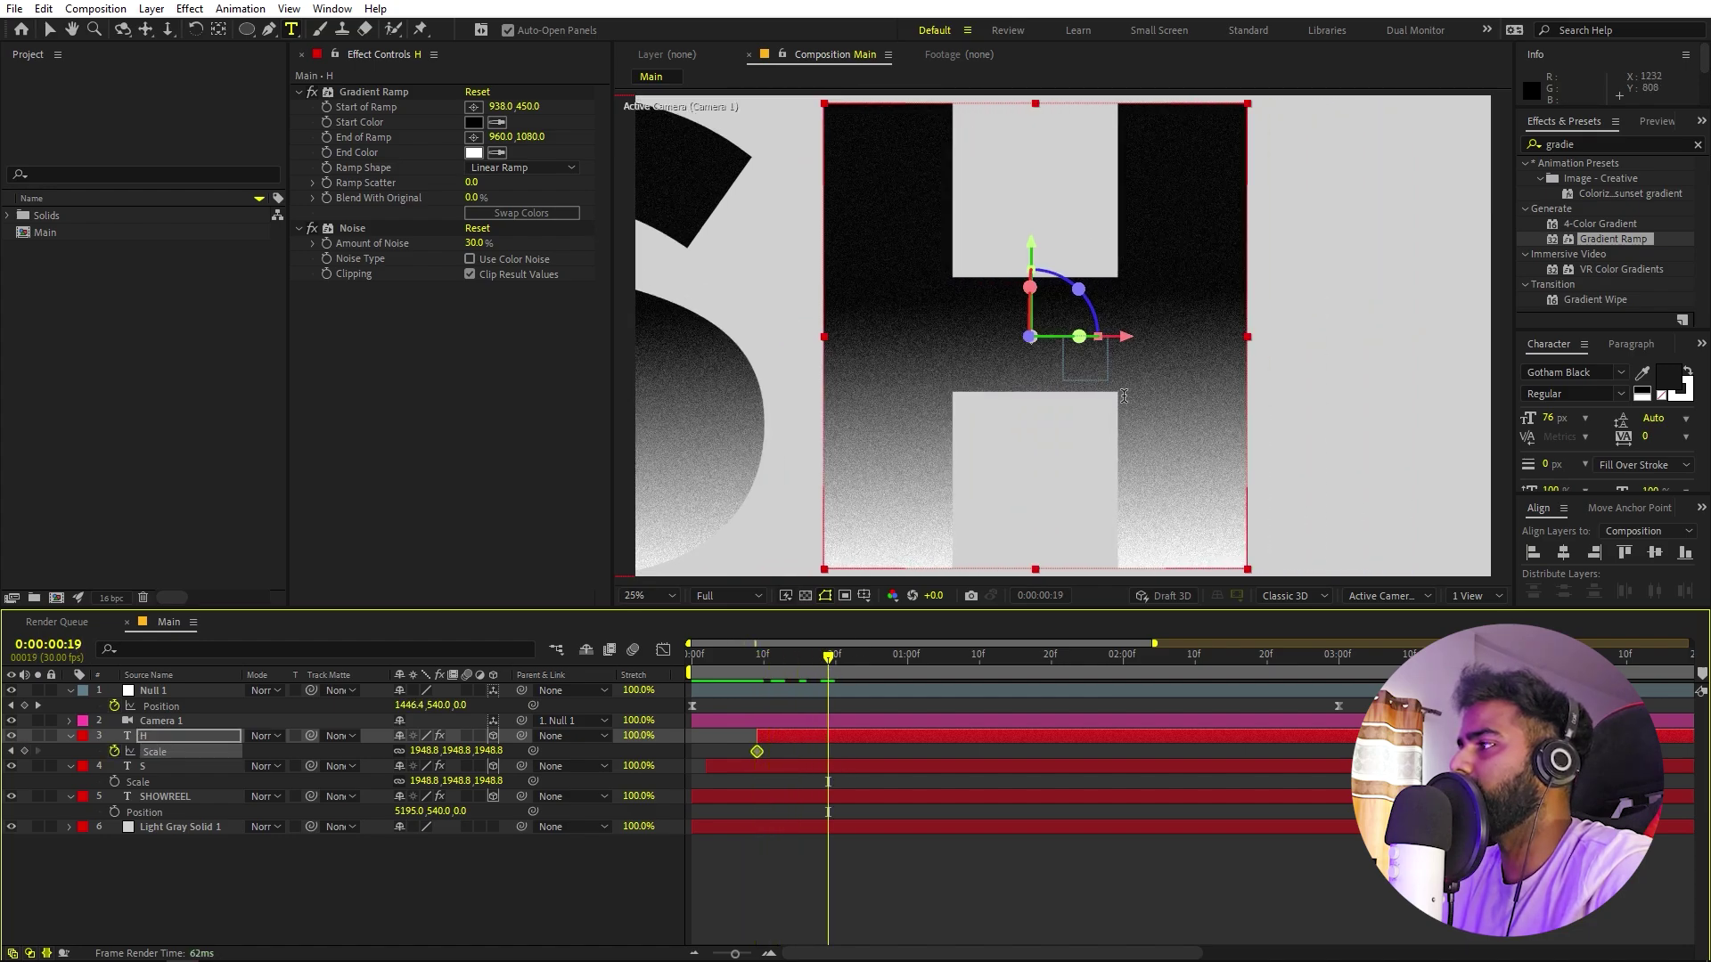
scroll(1124, 396, "down", 2)
key("v")
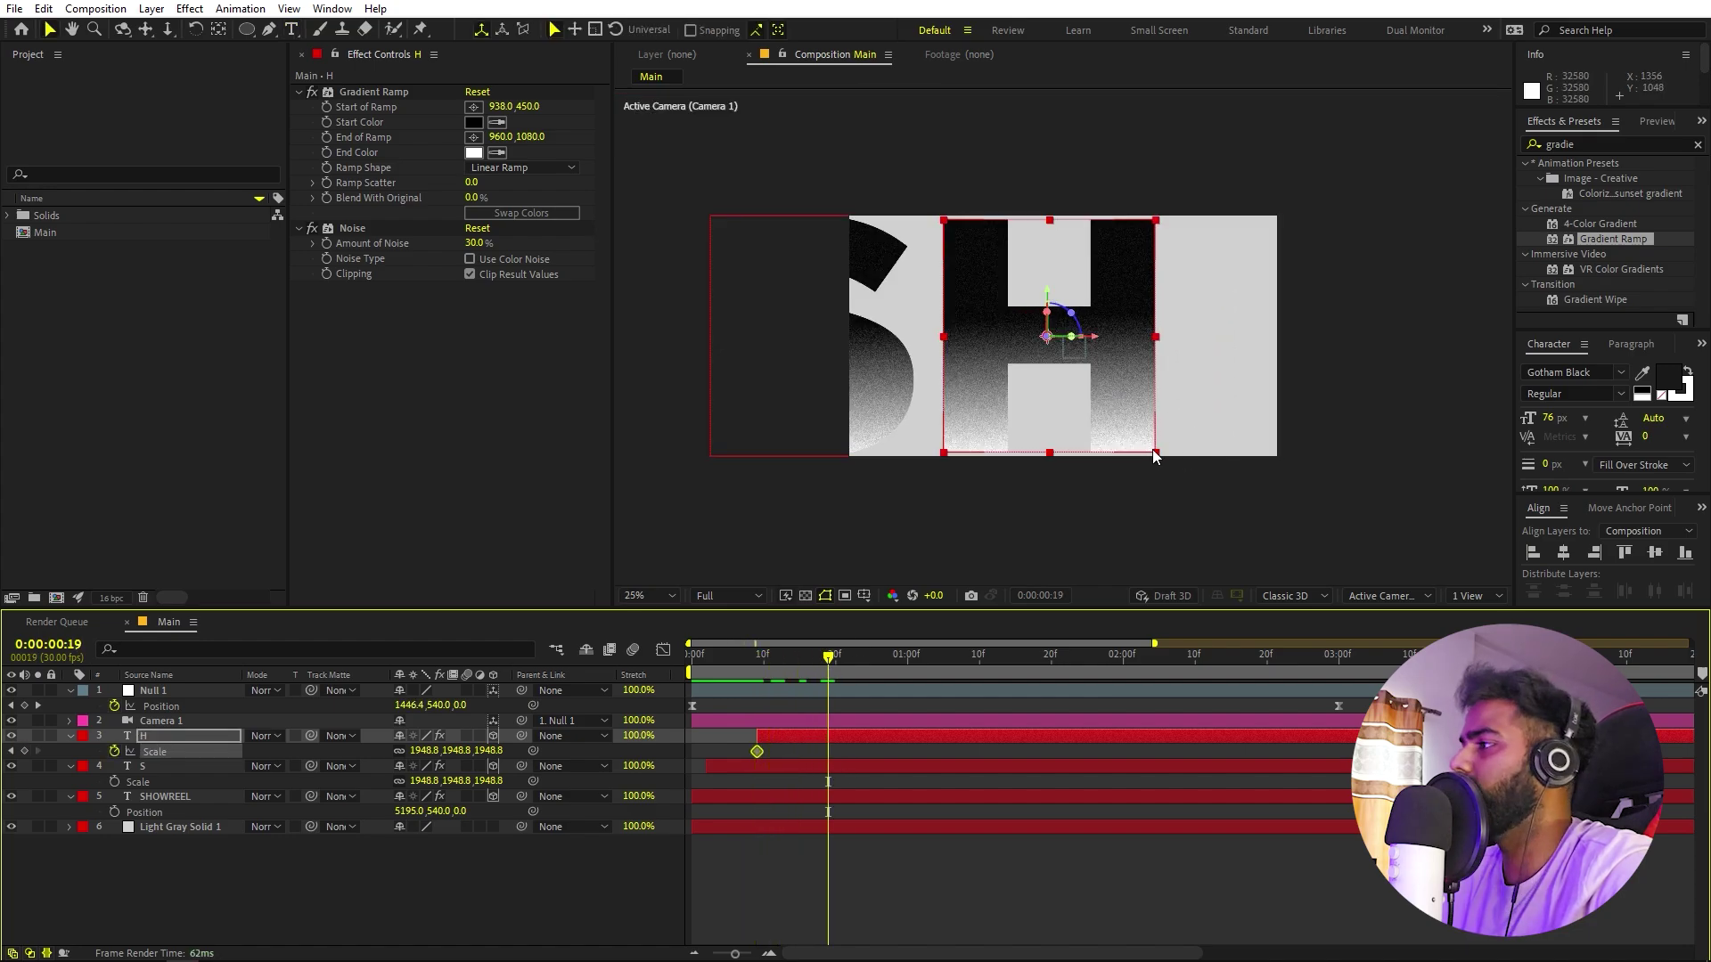
left_click_drag(1155, 454, 1253, 402)
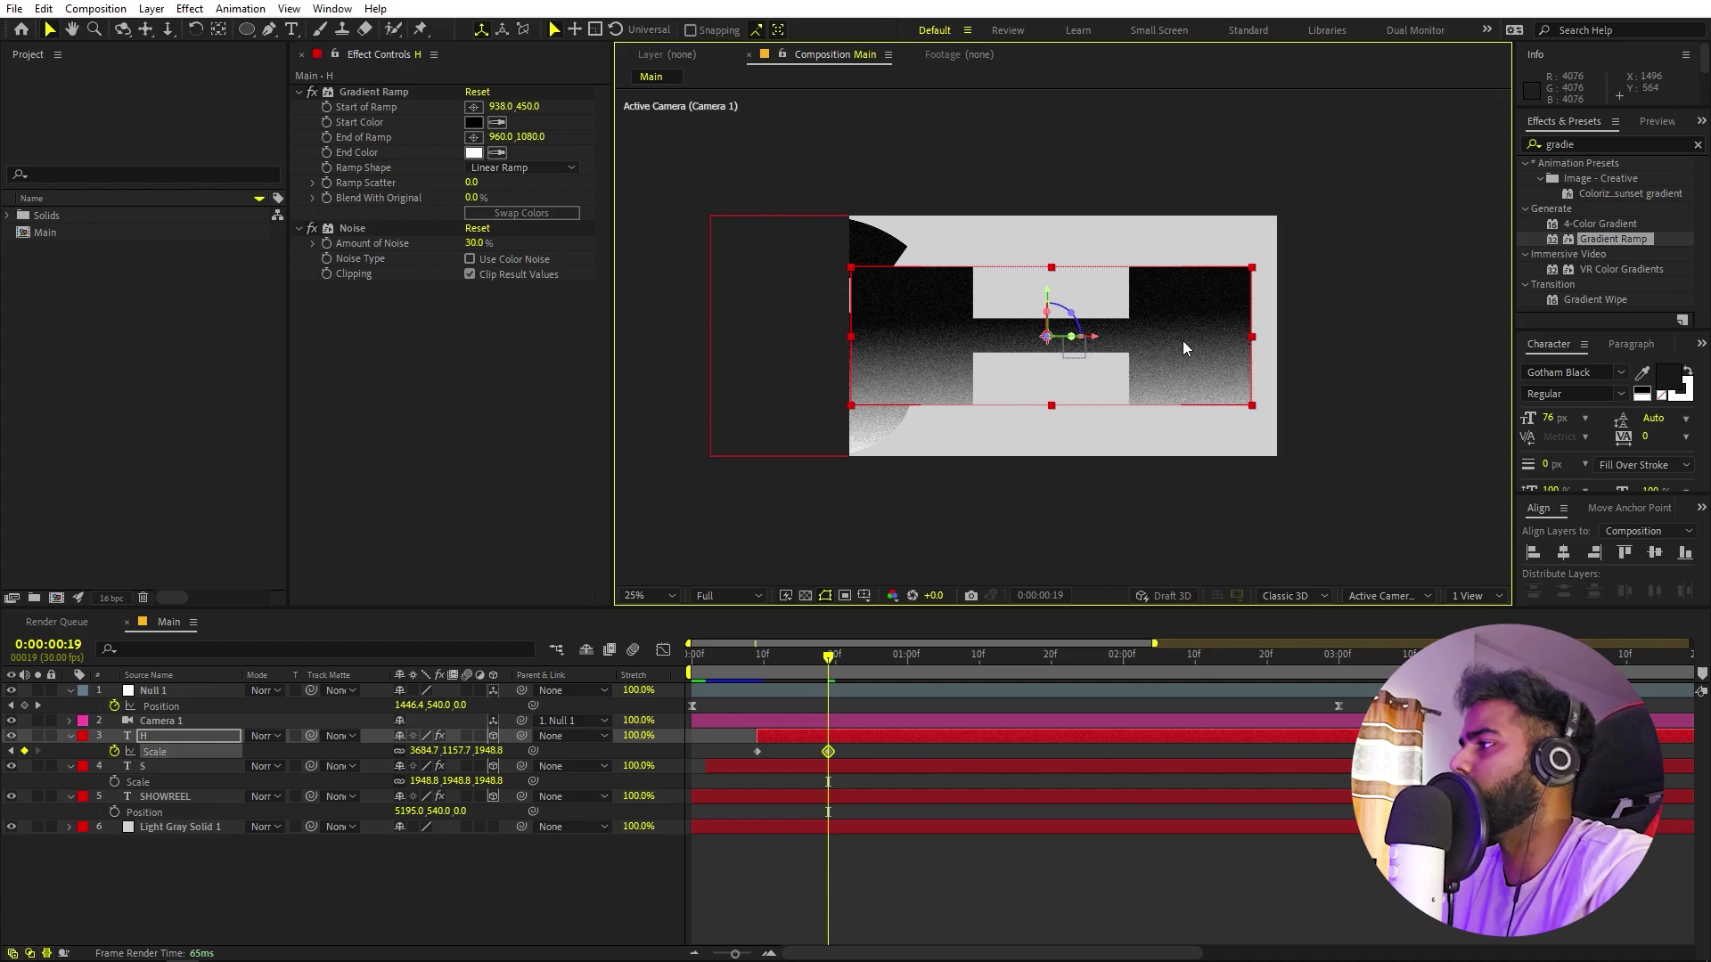
Reposition the H farther right and slightly higher, then fine-tune its gap from the S at 0:00:00:09.
left_click_drag(1184, 349, 1281, 318)
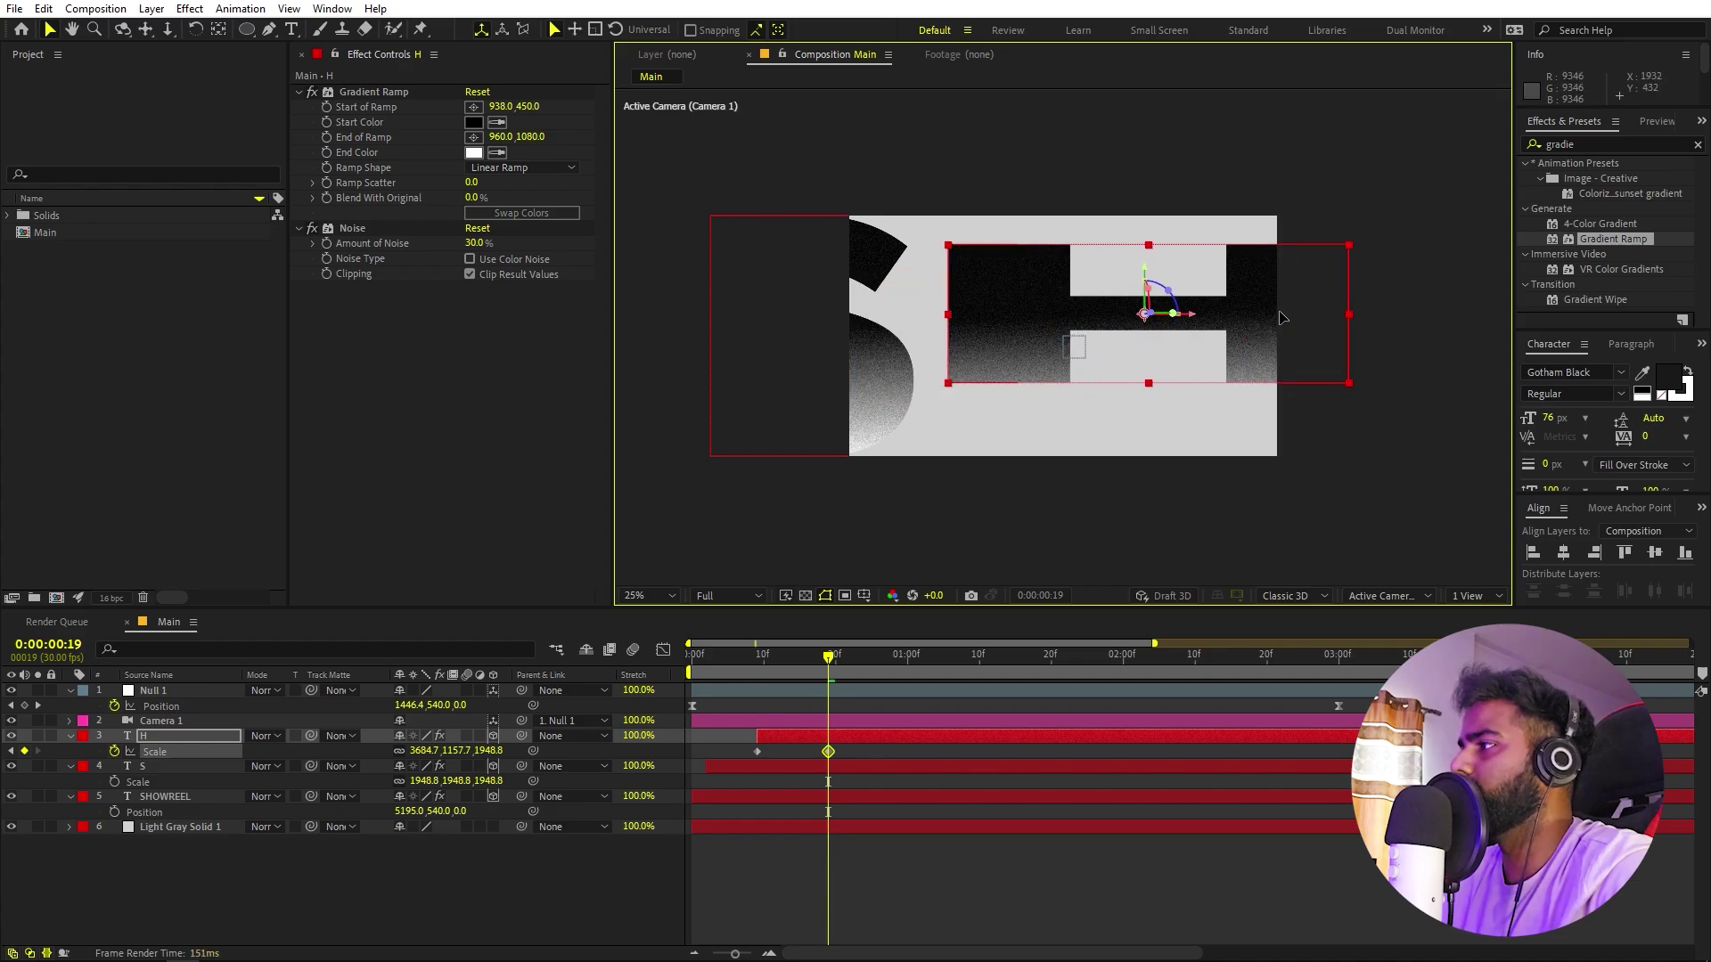
left_click_drag(828, 666, 761, 674)
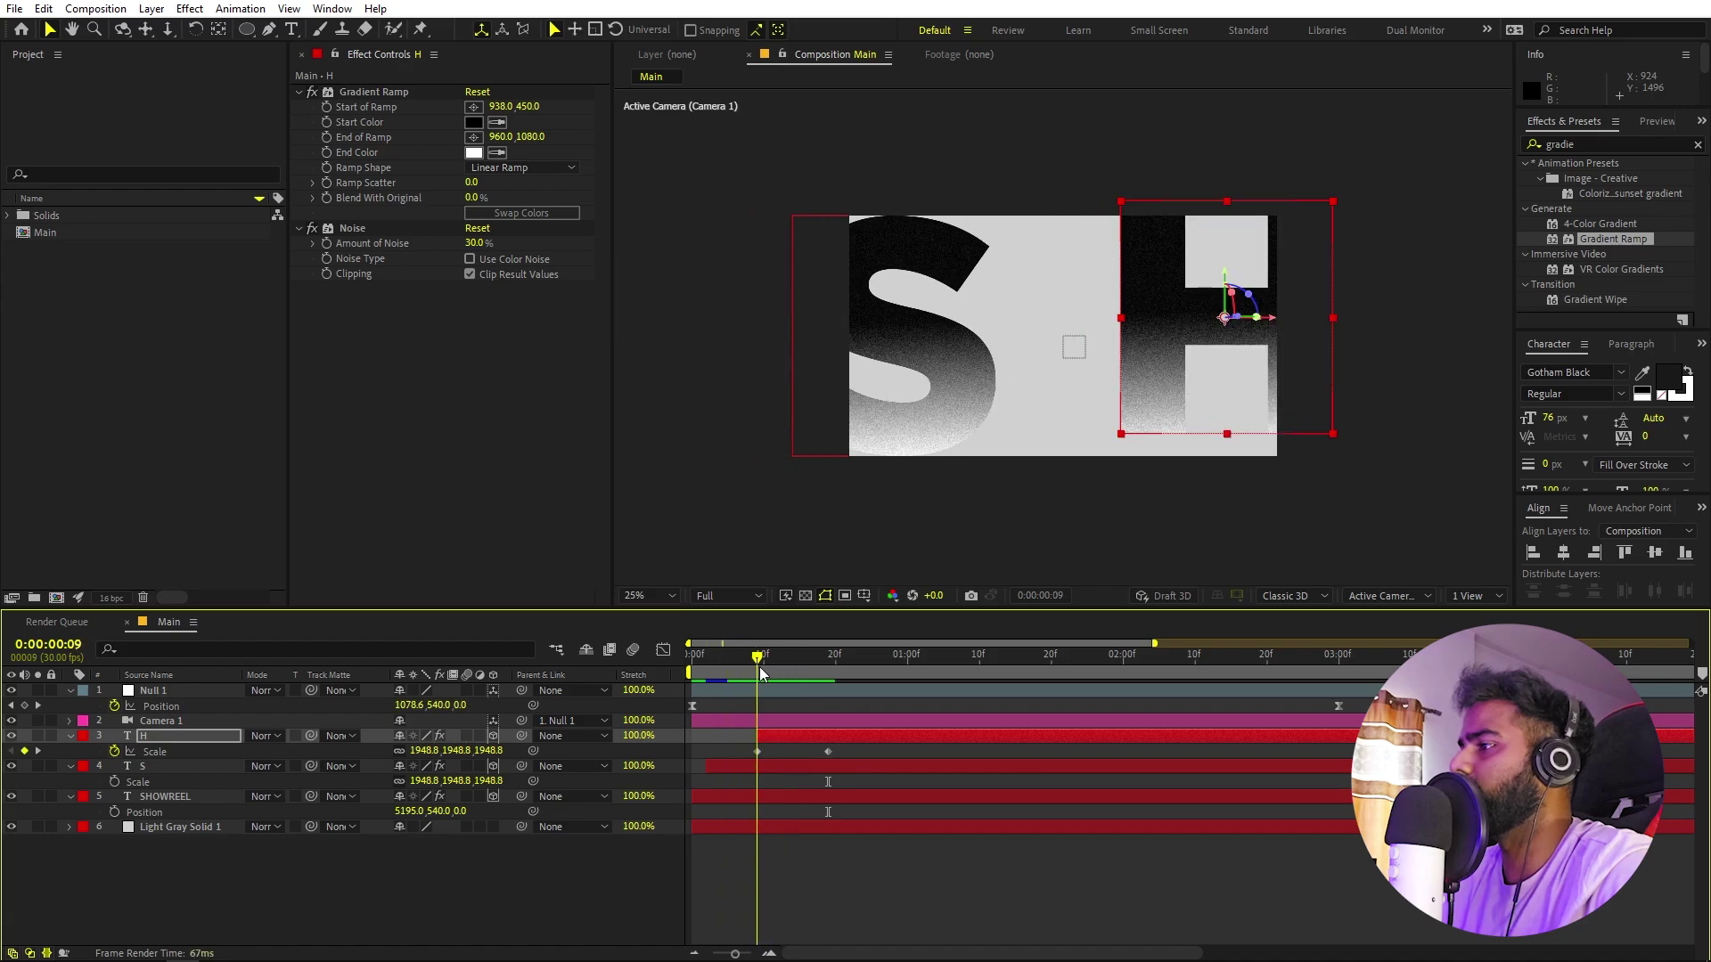
left_click_drag(1162, 354, 1146, 352)
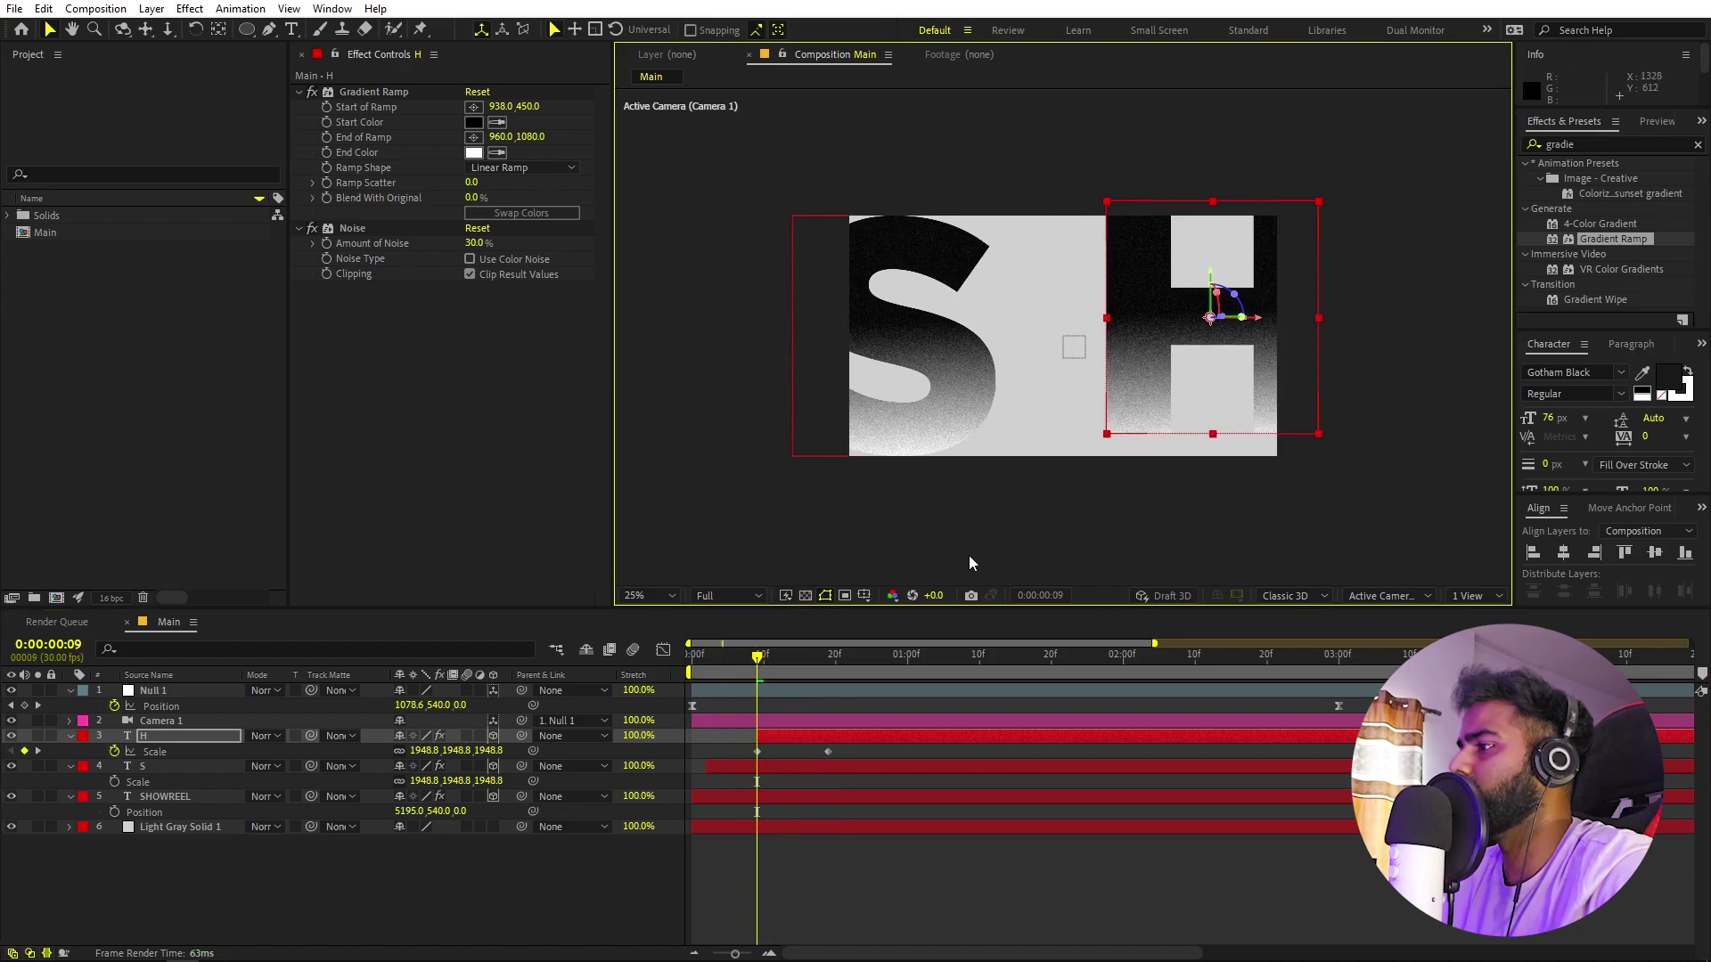
Move the H layer's second Scale keyframe earlier to about 0:00:00:15 and preview the stretch from the start.
left_click_drag(827, 754, 800, 754)
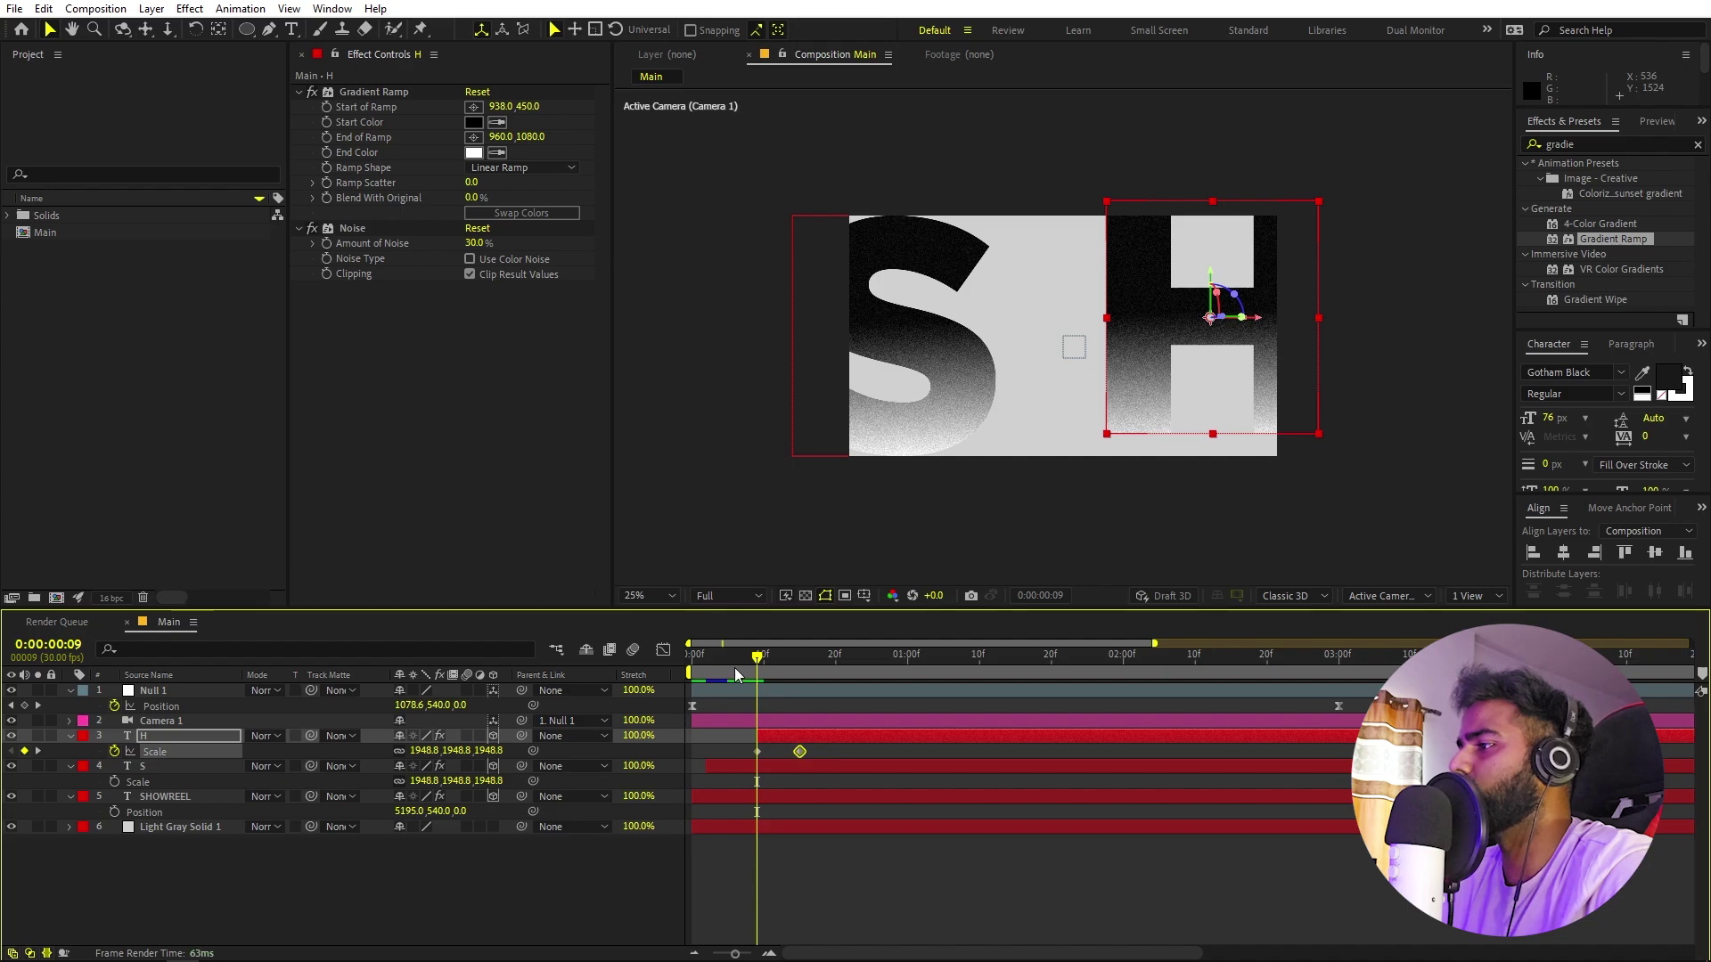
key("Home")
key("space")
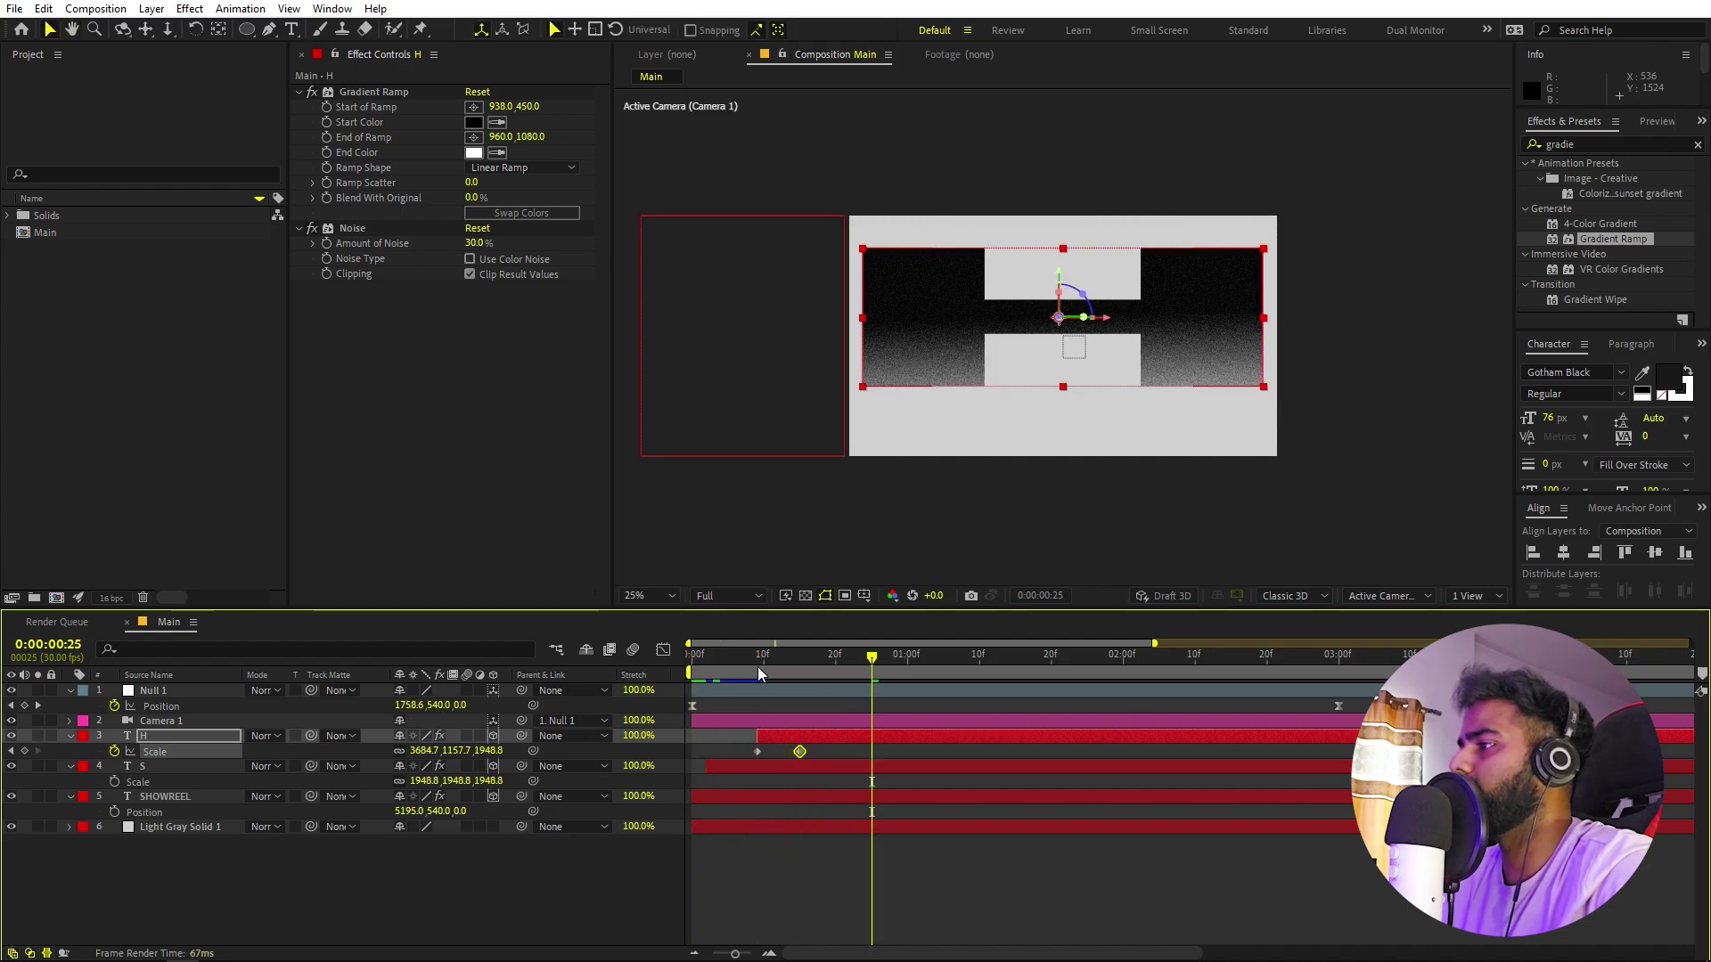
Shift the H layer earlier to start at about 0:00:00:05 and preview the animation from the start.
left_click(736, 671)
left_click_drag(786, 739, 761, 740)
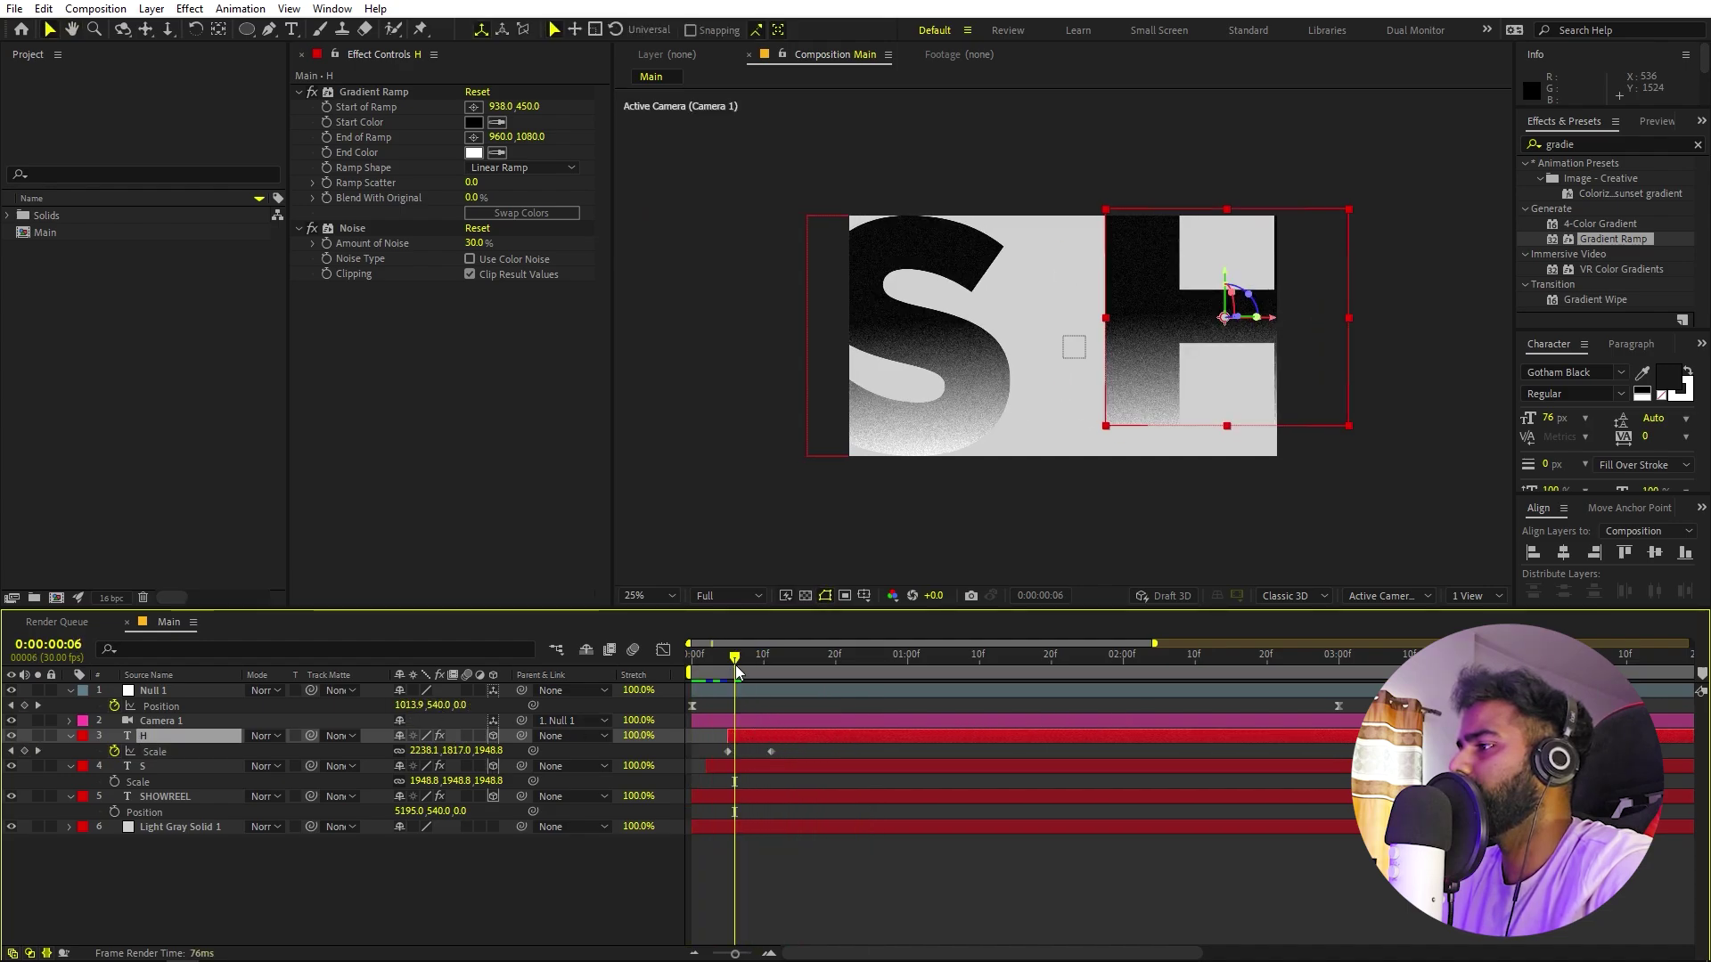
key("Home")
key("space")
key("space")
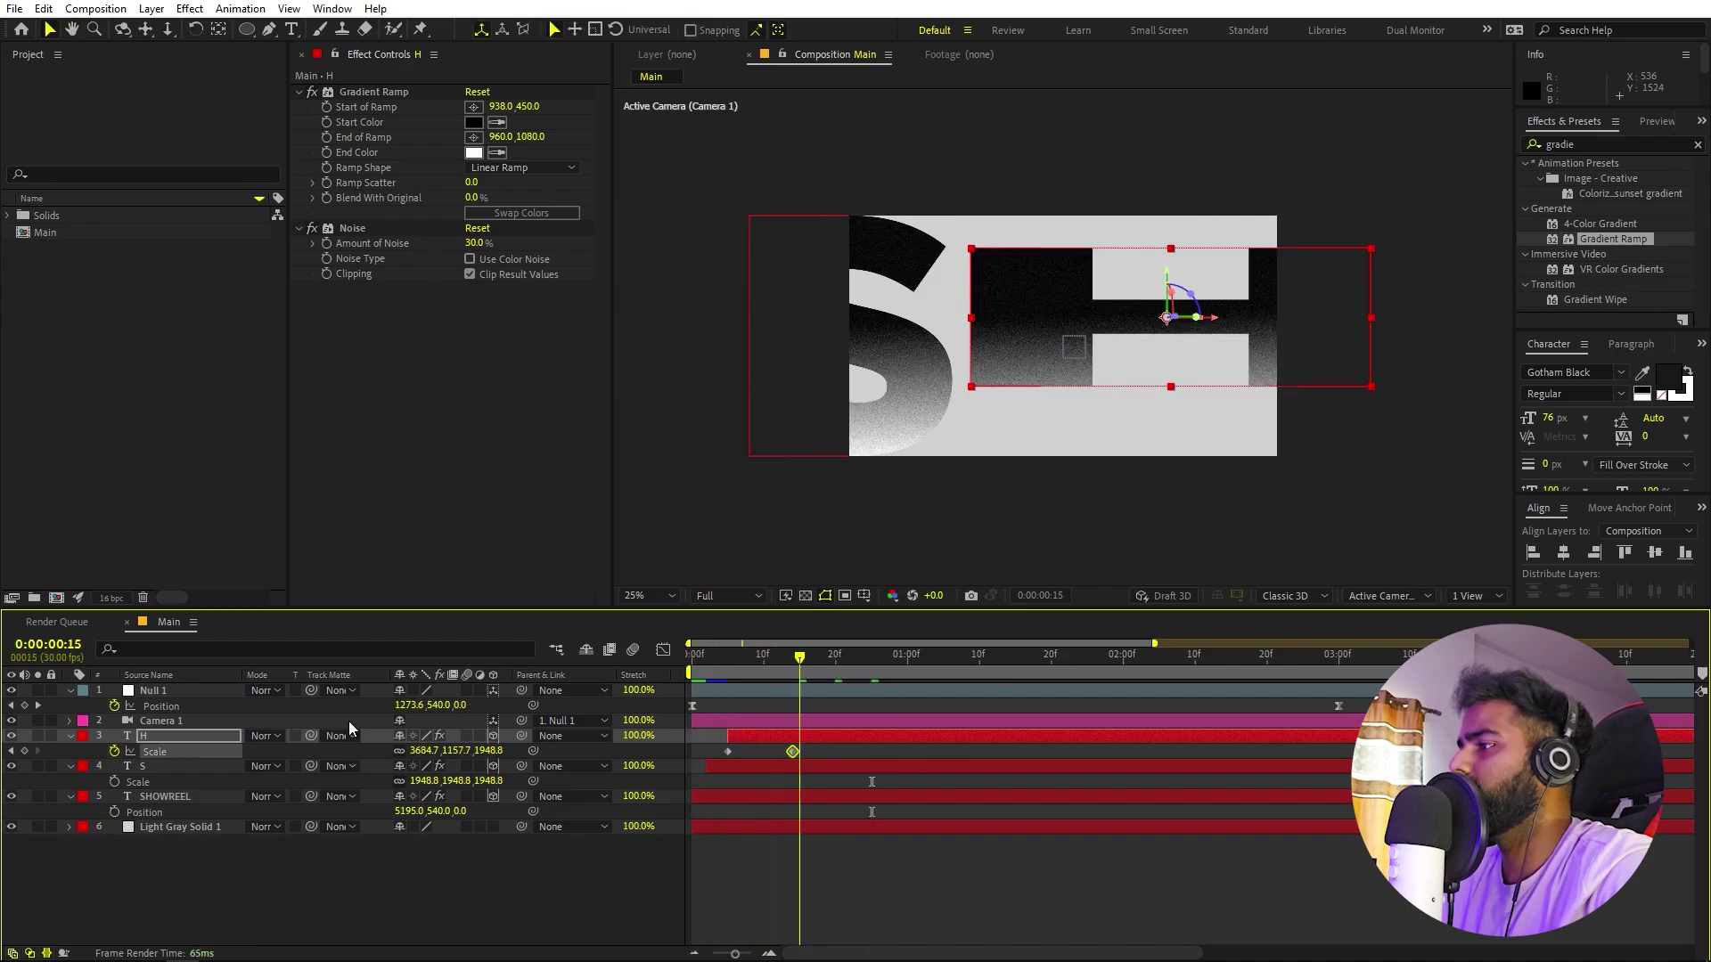
Preview the H stretch, then duplicate the S layer at 0:00:00:19 and change the copy's text to O.
key("Home")
key("space")
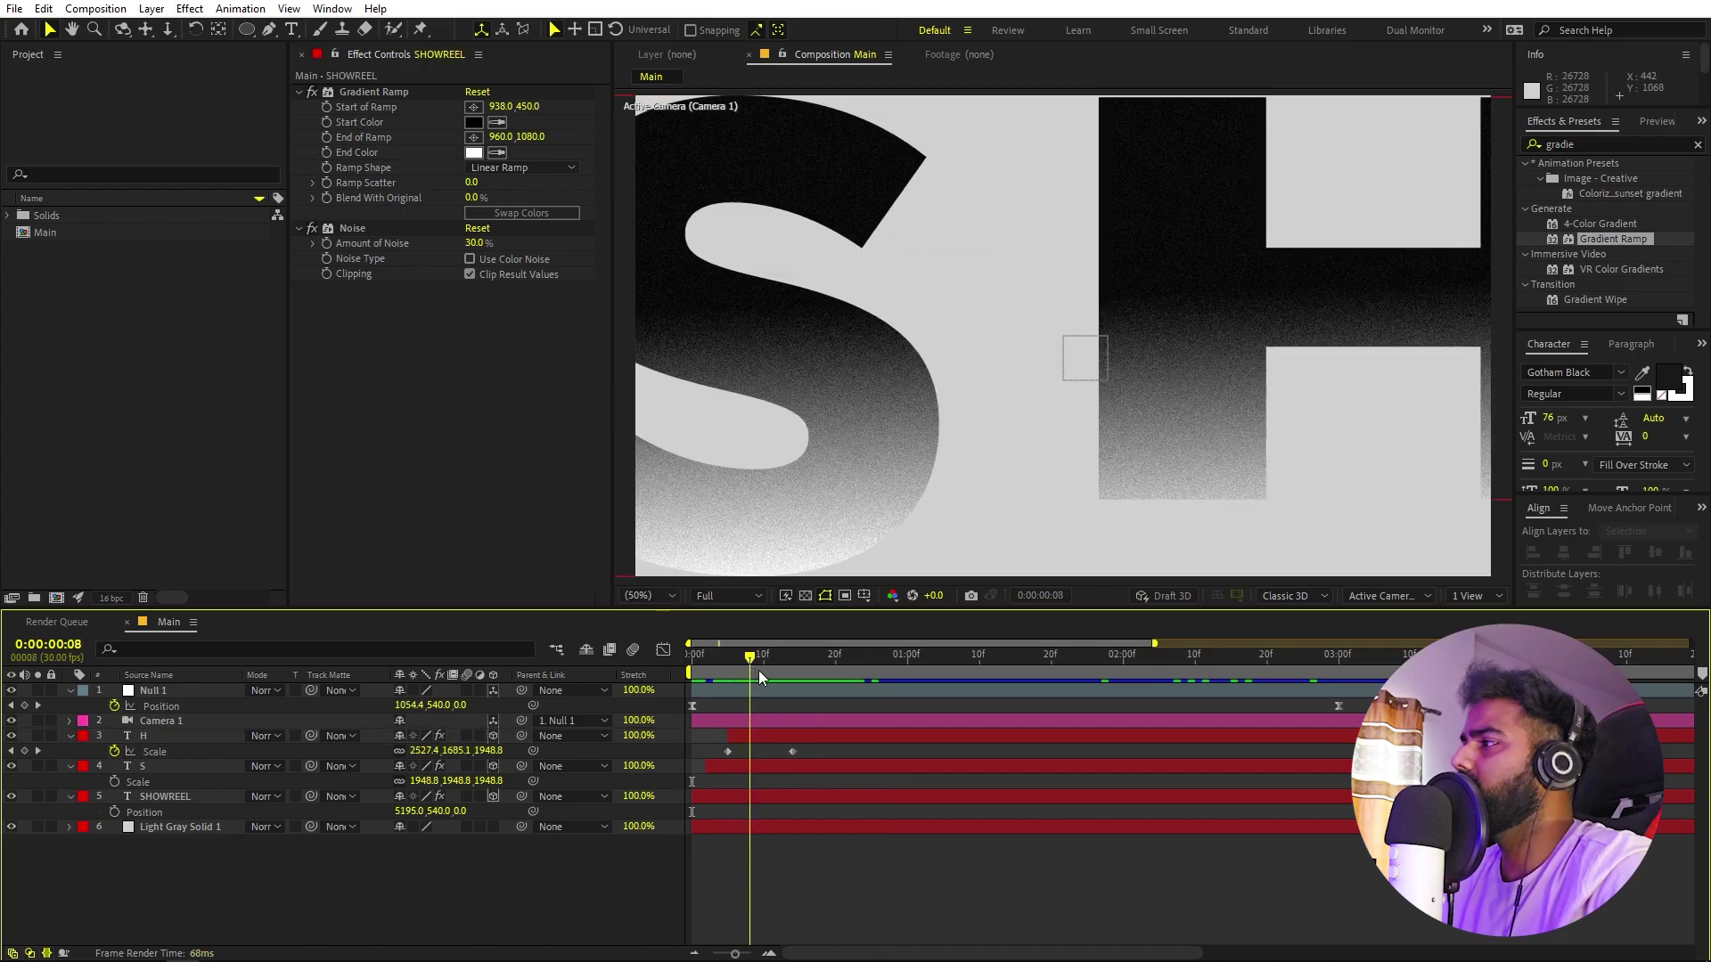
left_click_drag(757, 670, 829, 674)
left_click(200, 765)
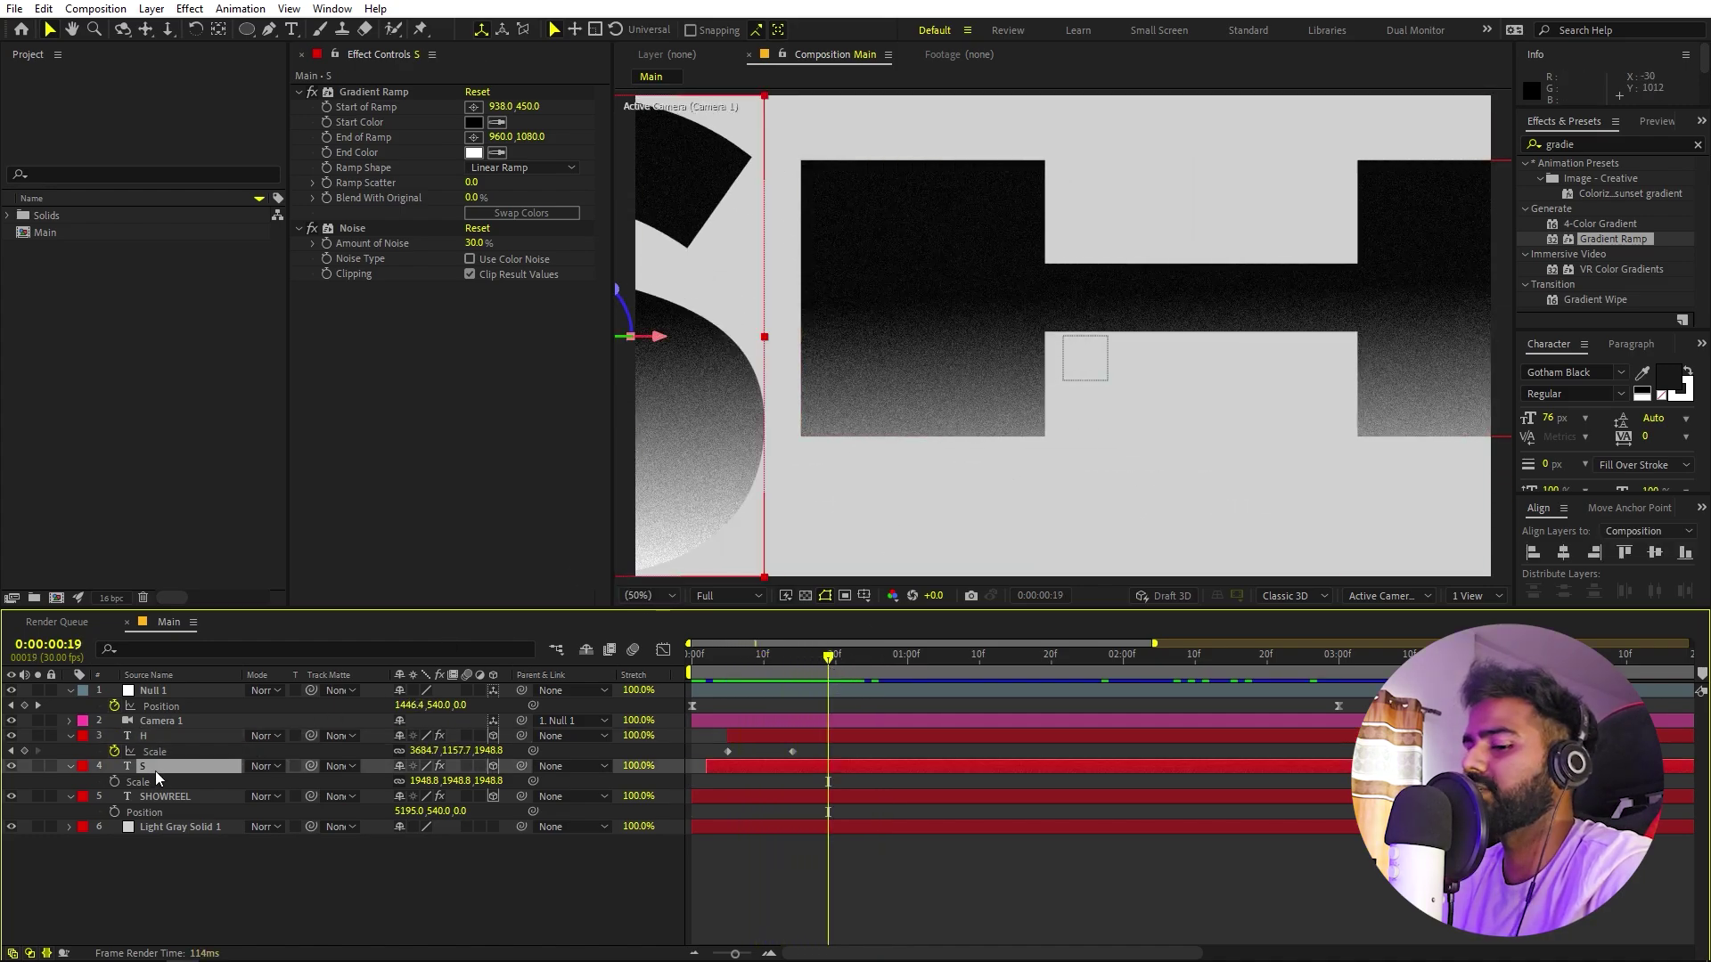
key("ctrl+d")
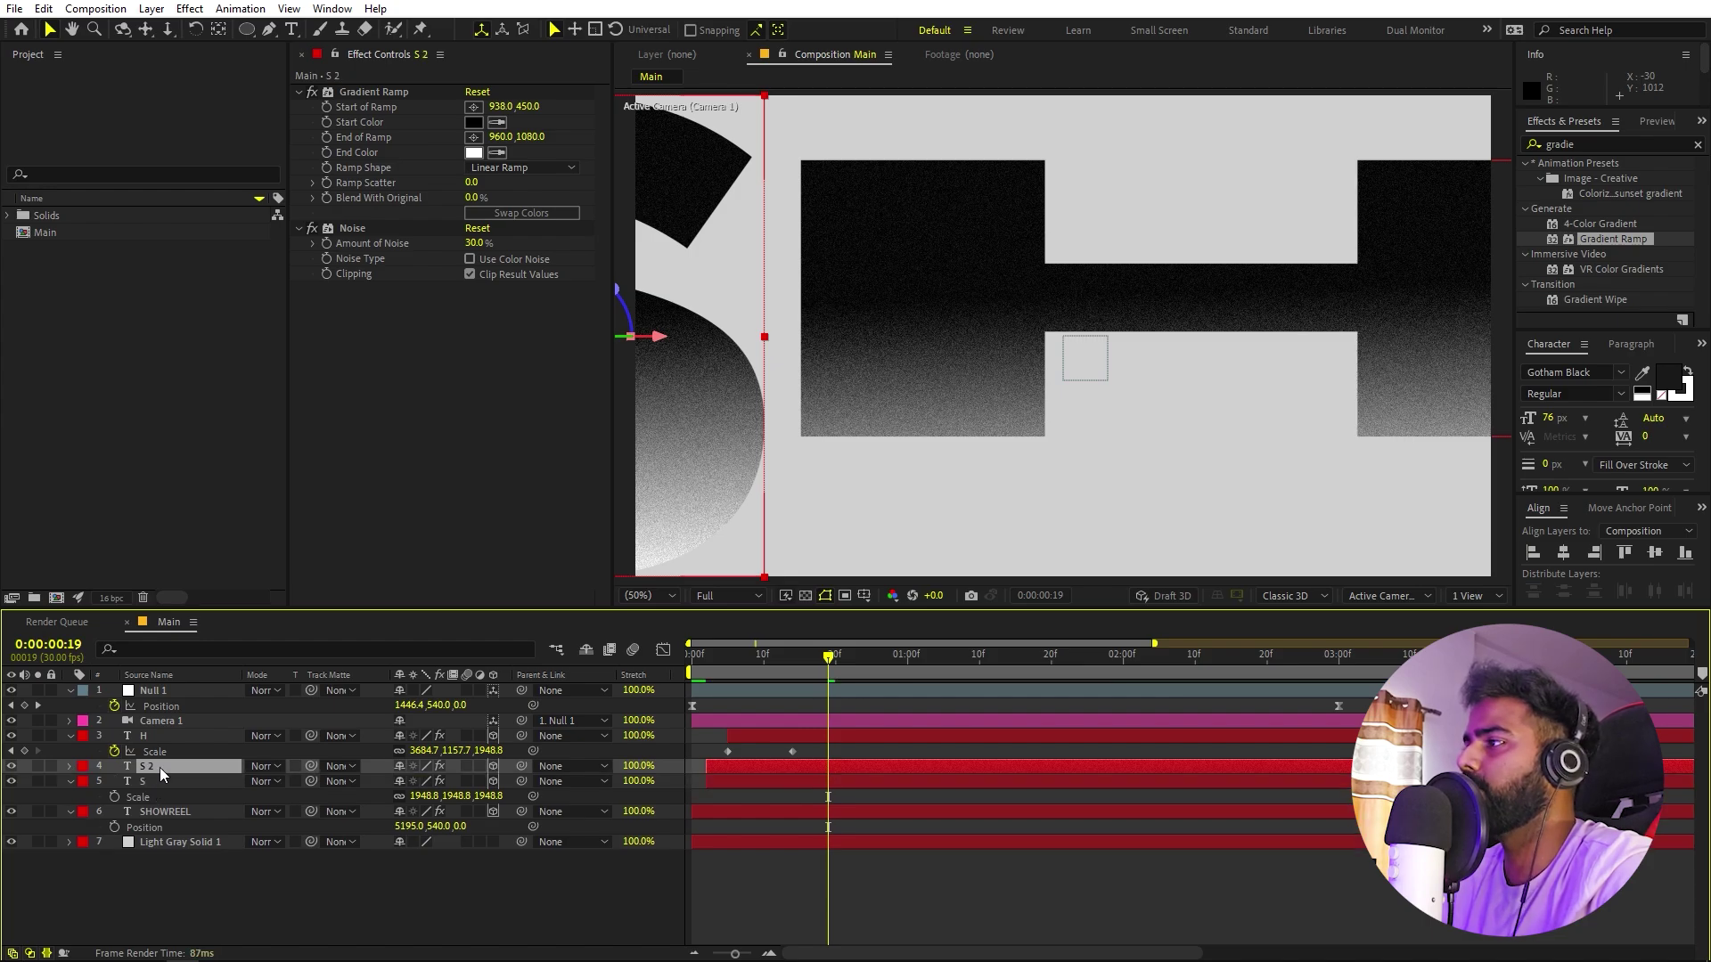
double_click(159, 767)
type("O")
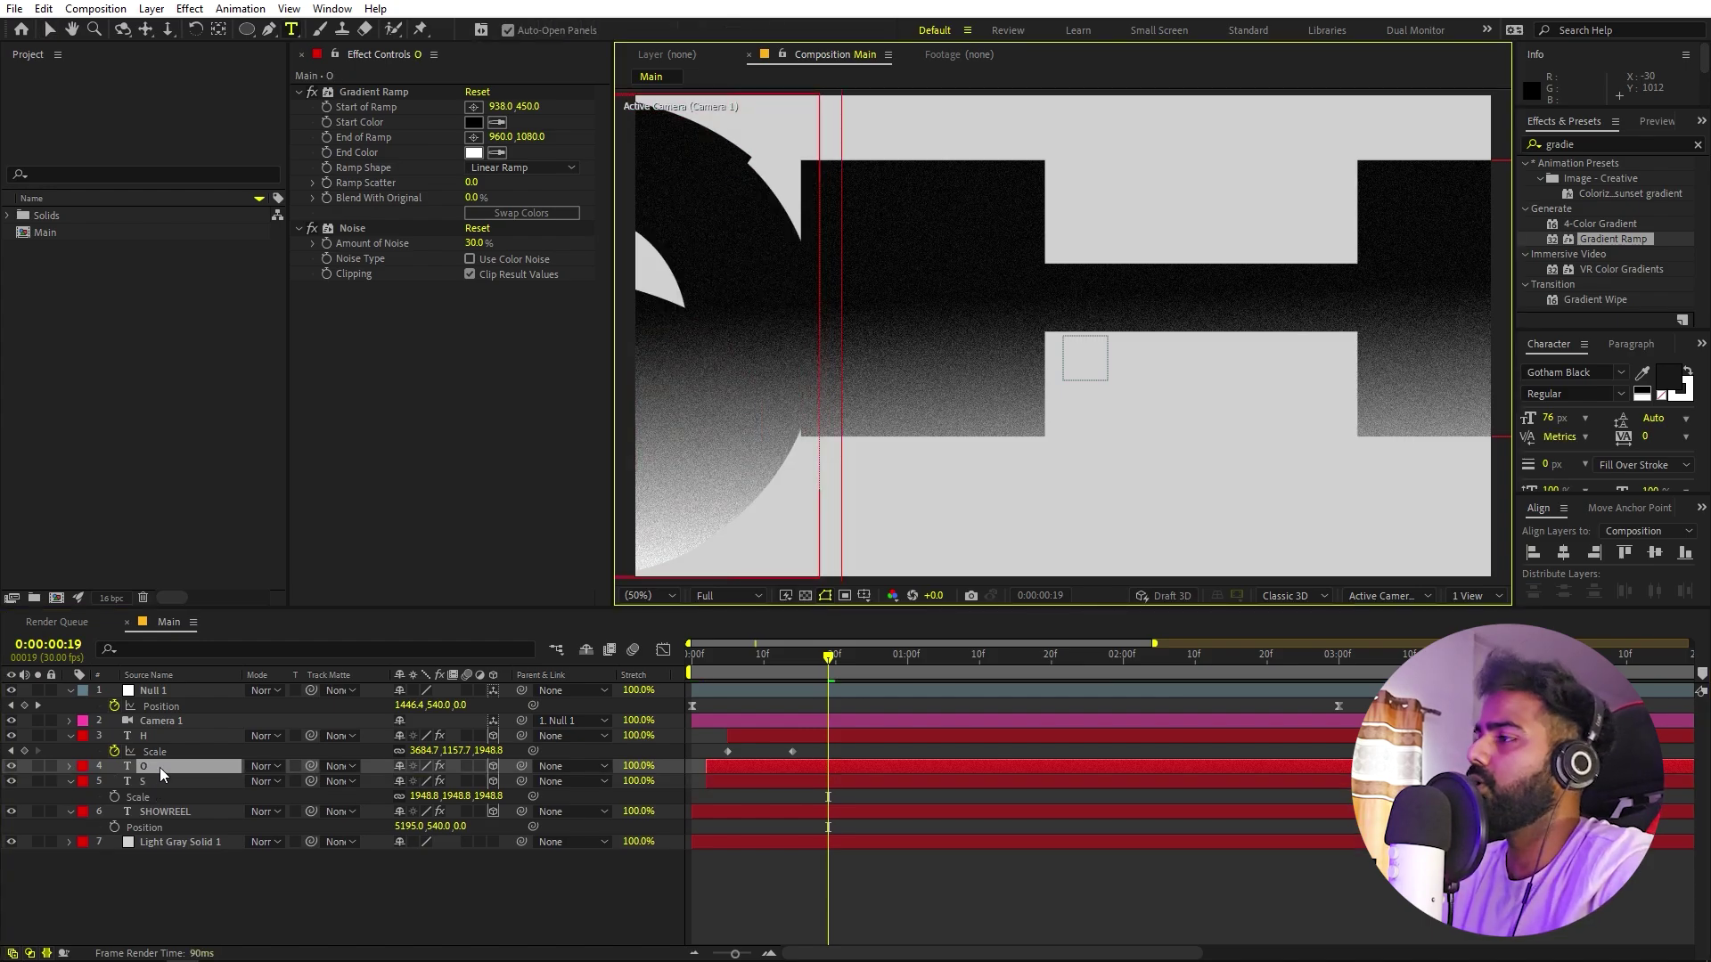
left_click(48, 29)
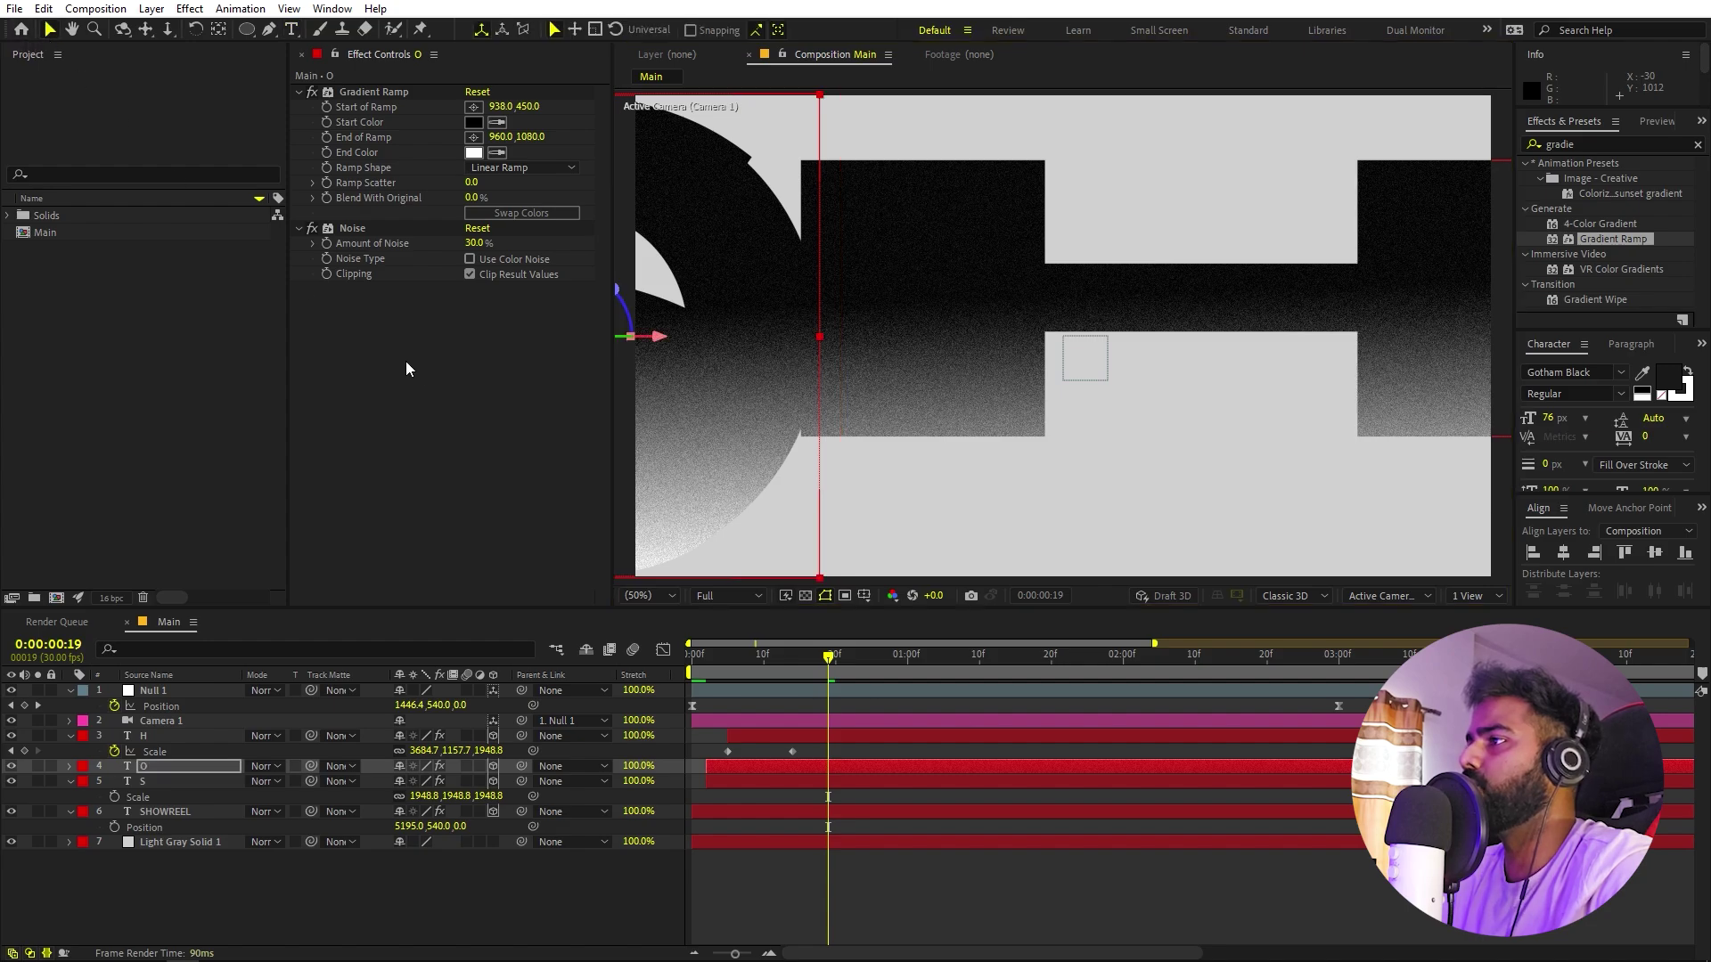
Scale the O down to about 313.8% and fit it into the H's upper gap, against the left stem and crossbar.
left_click_drag(684, 408, 1314, 204)
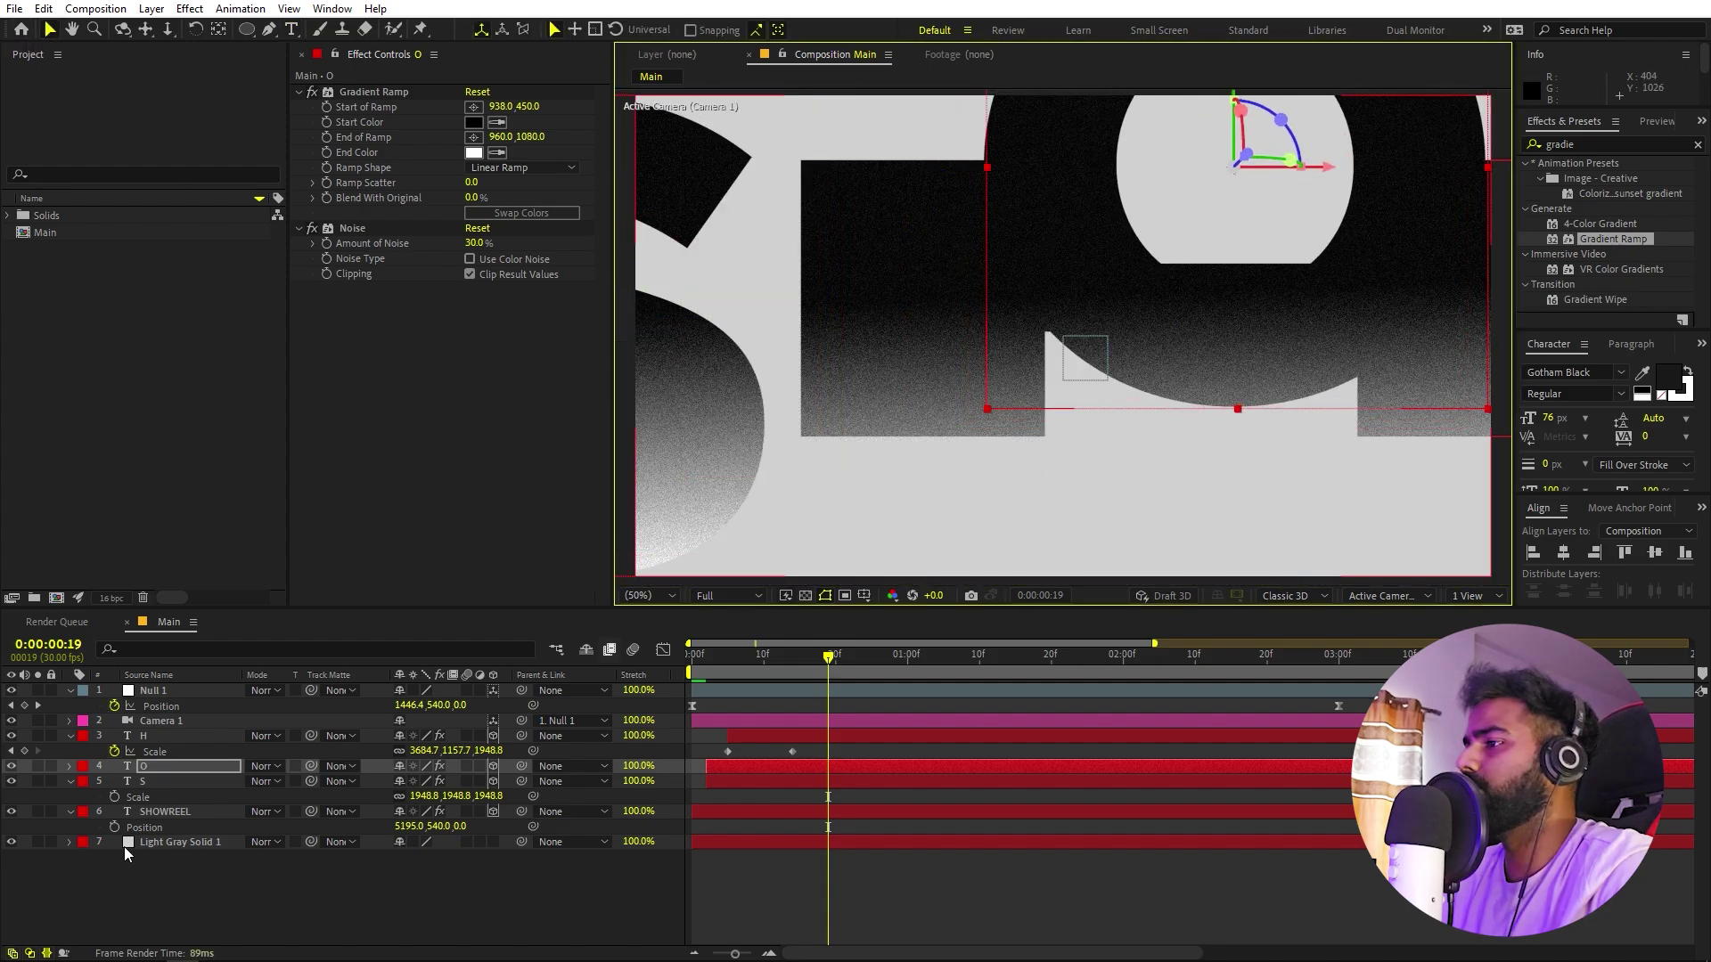
key("s")
left_click_drag(421, 781, 200, 782)
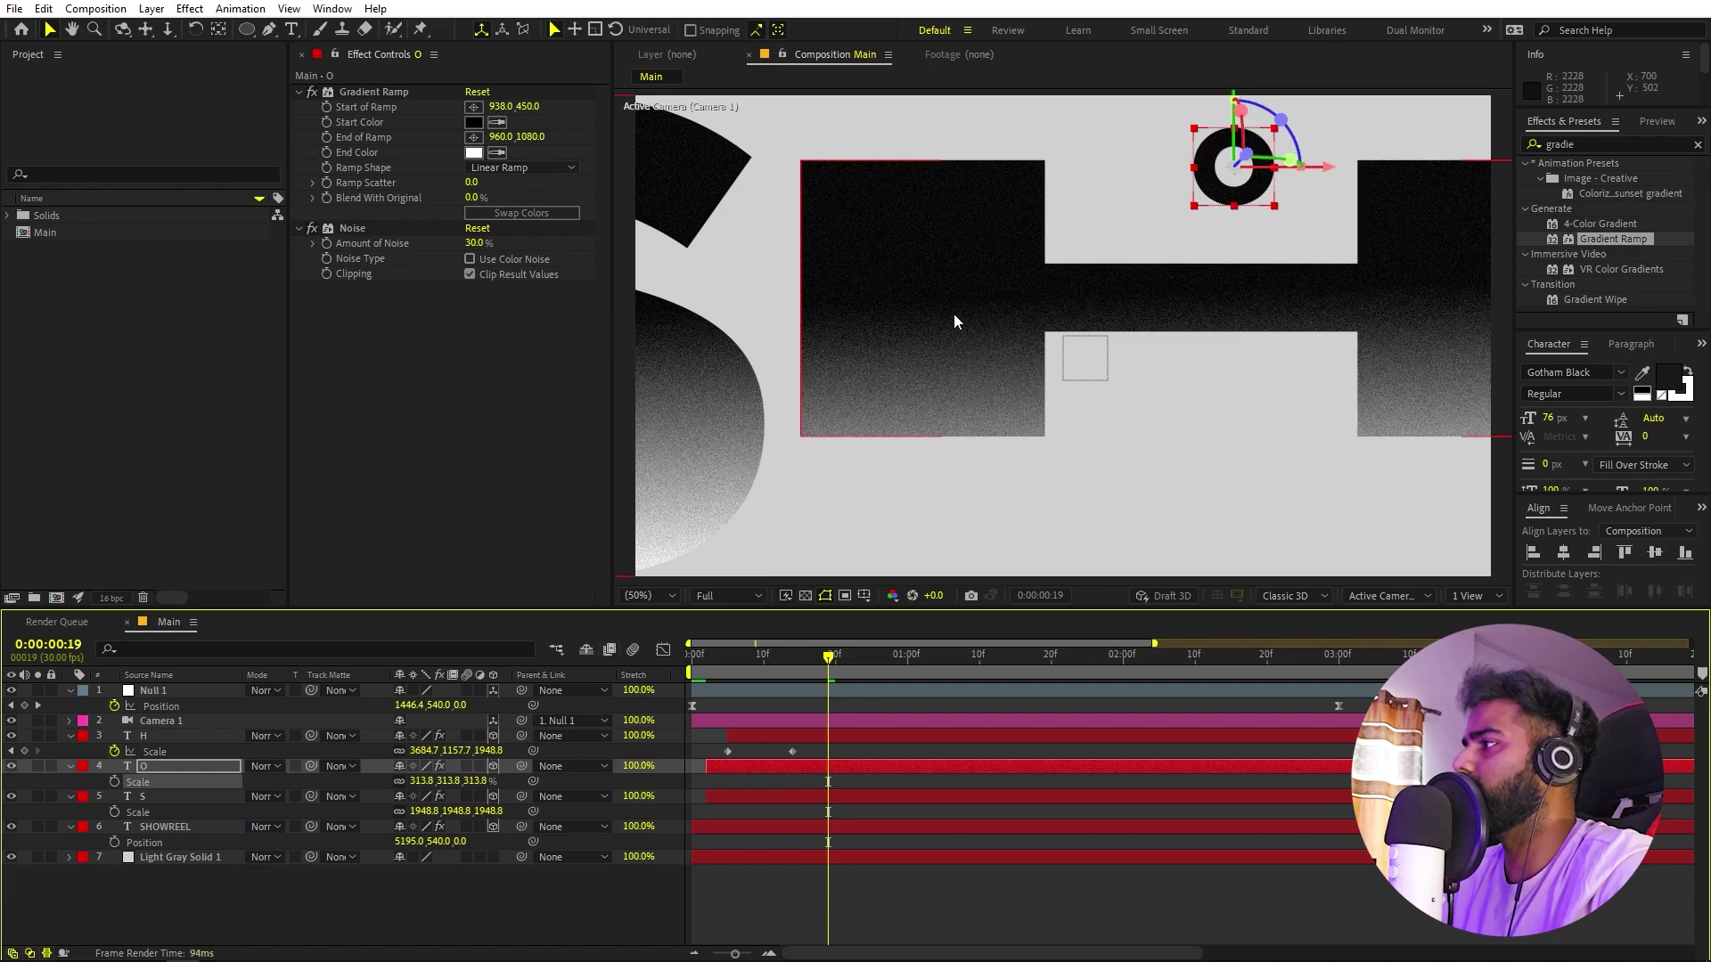
left_click_drag(1216, 197, 1063, 402)
scroll(1089, 252, "up", 1)
key("space")
key("v")
scroll(898, 405, "up", 1)
key("space")
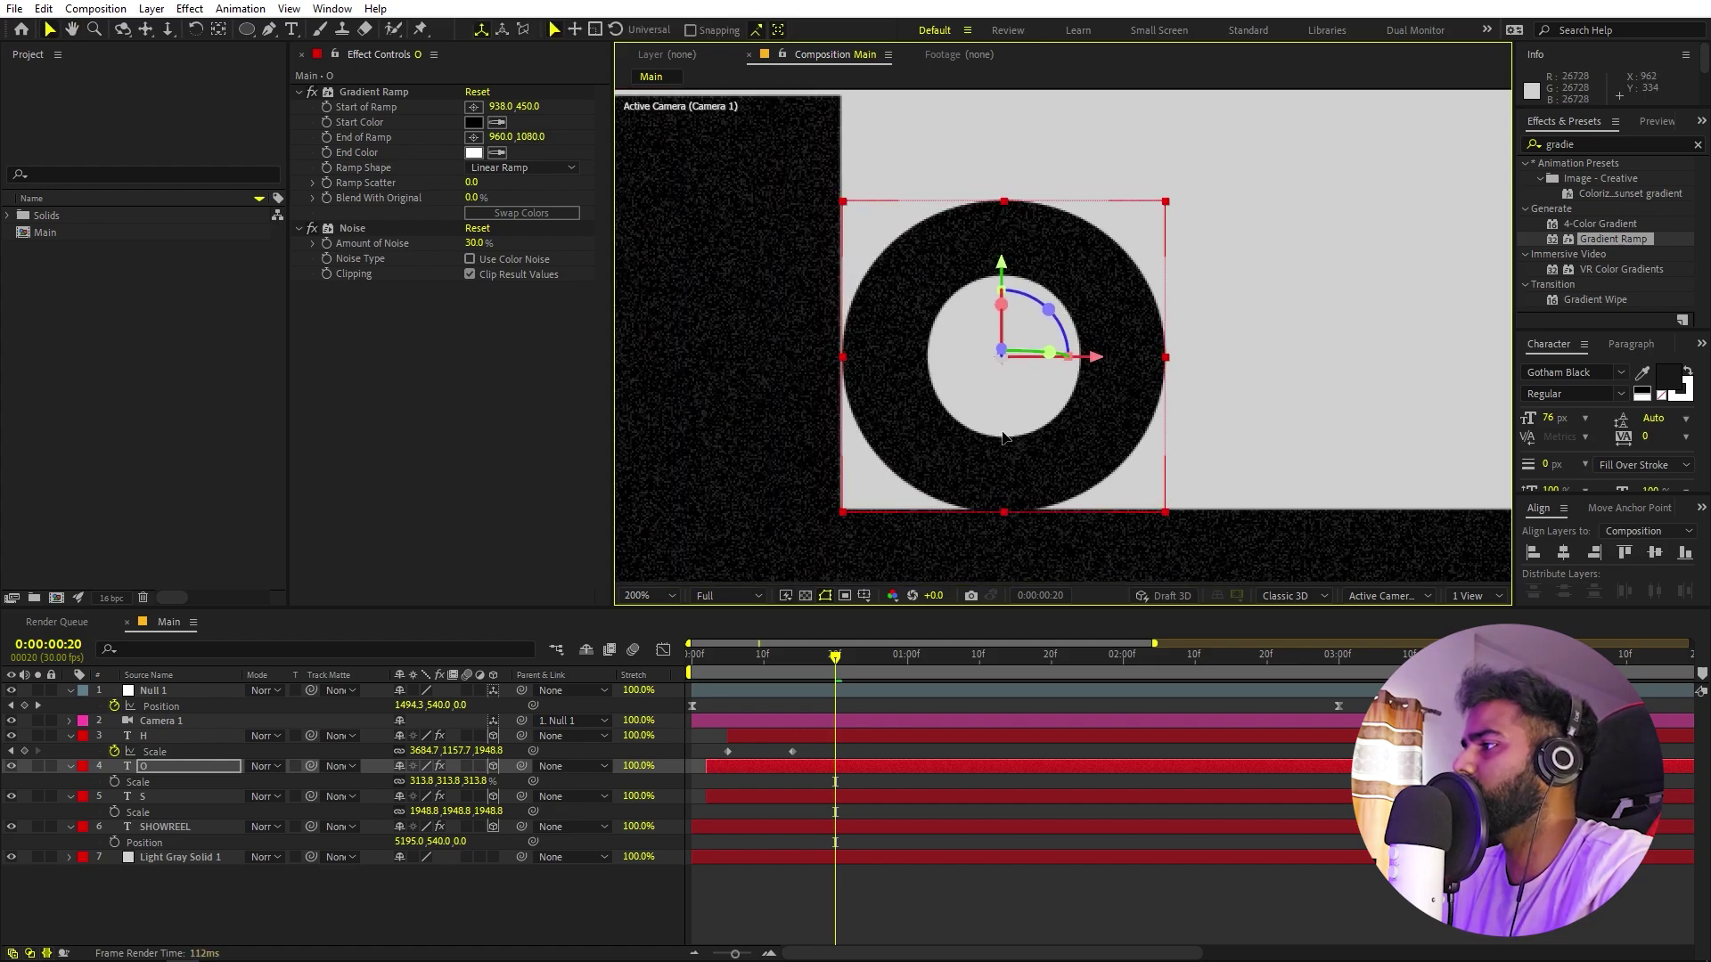
key("Up")
Enlarge the O to about 384.5% and move it left so it hides inside the H's left stem.
key("s")
key("s")
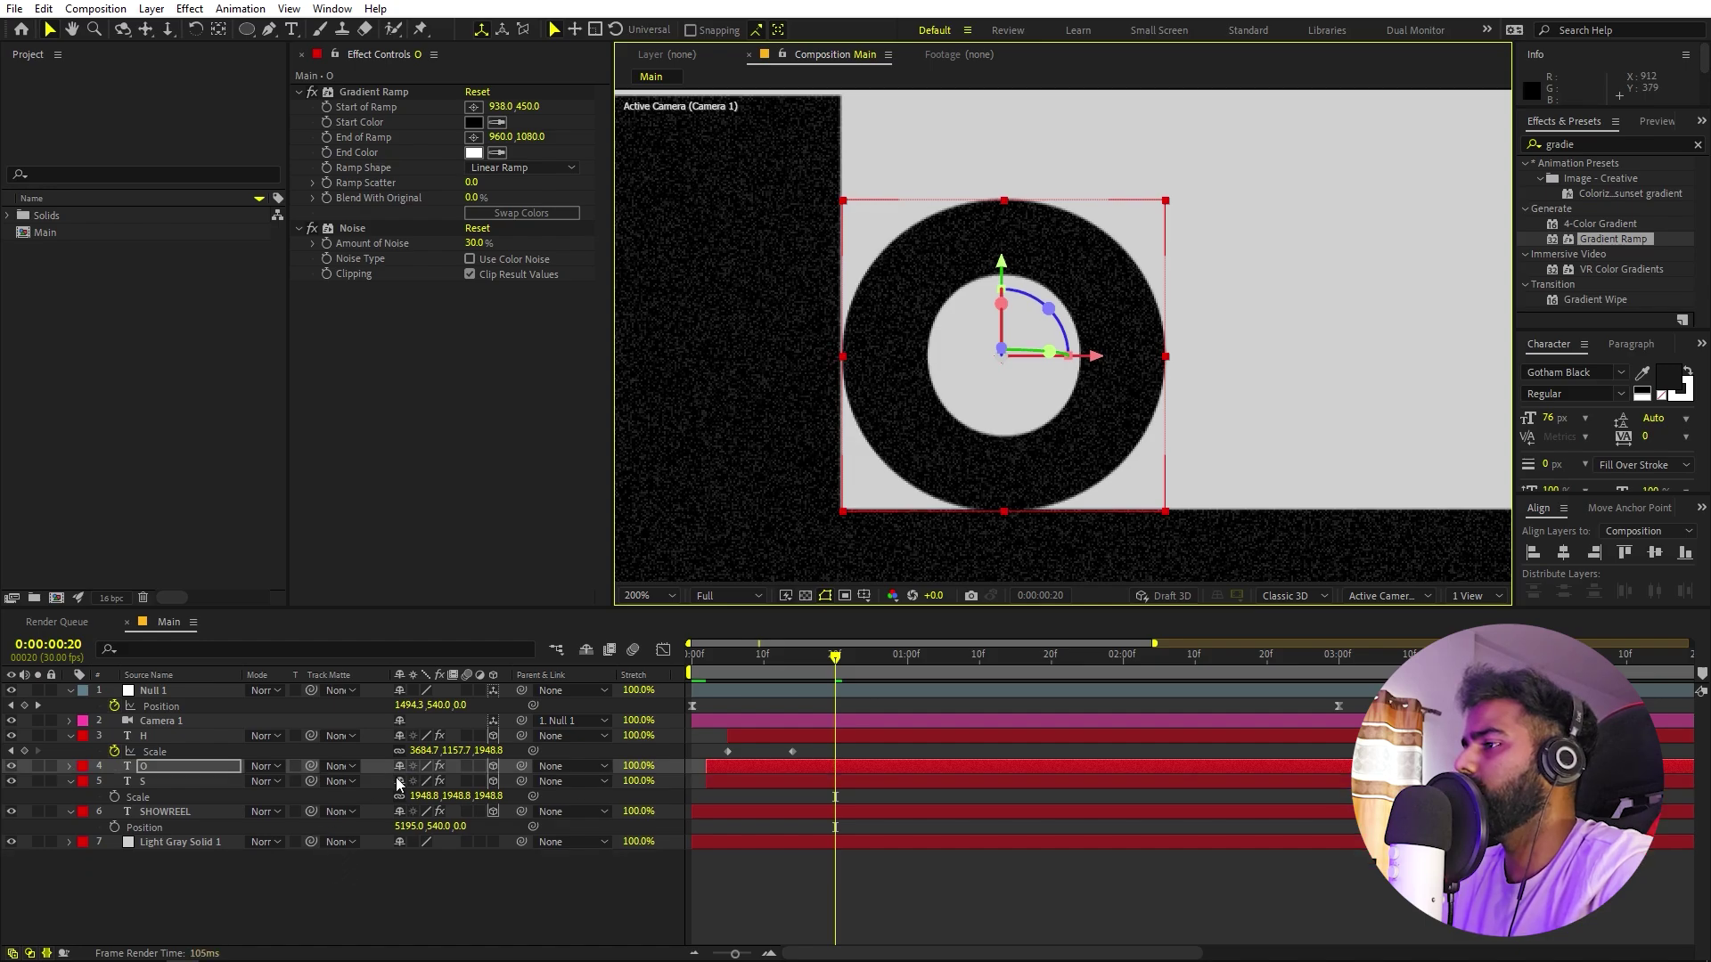
left_click_drag(421, 781, 997, 707)
left_click_drag(1063, 507, 703, 557)
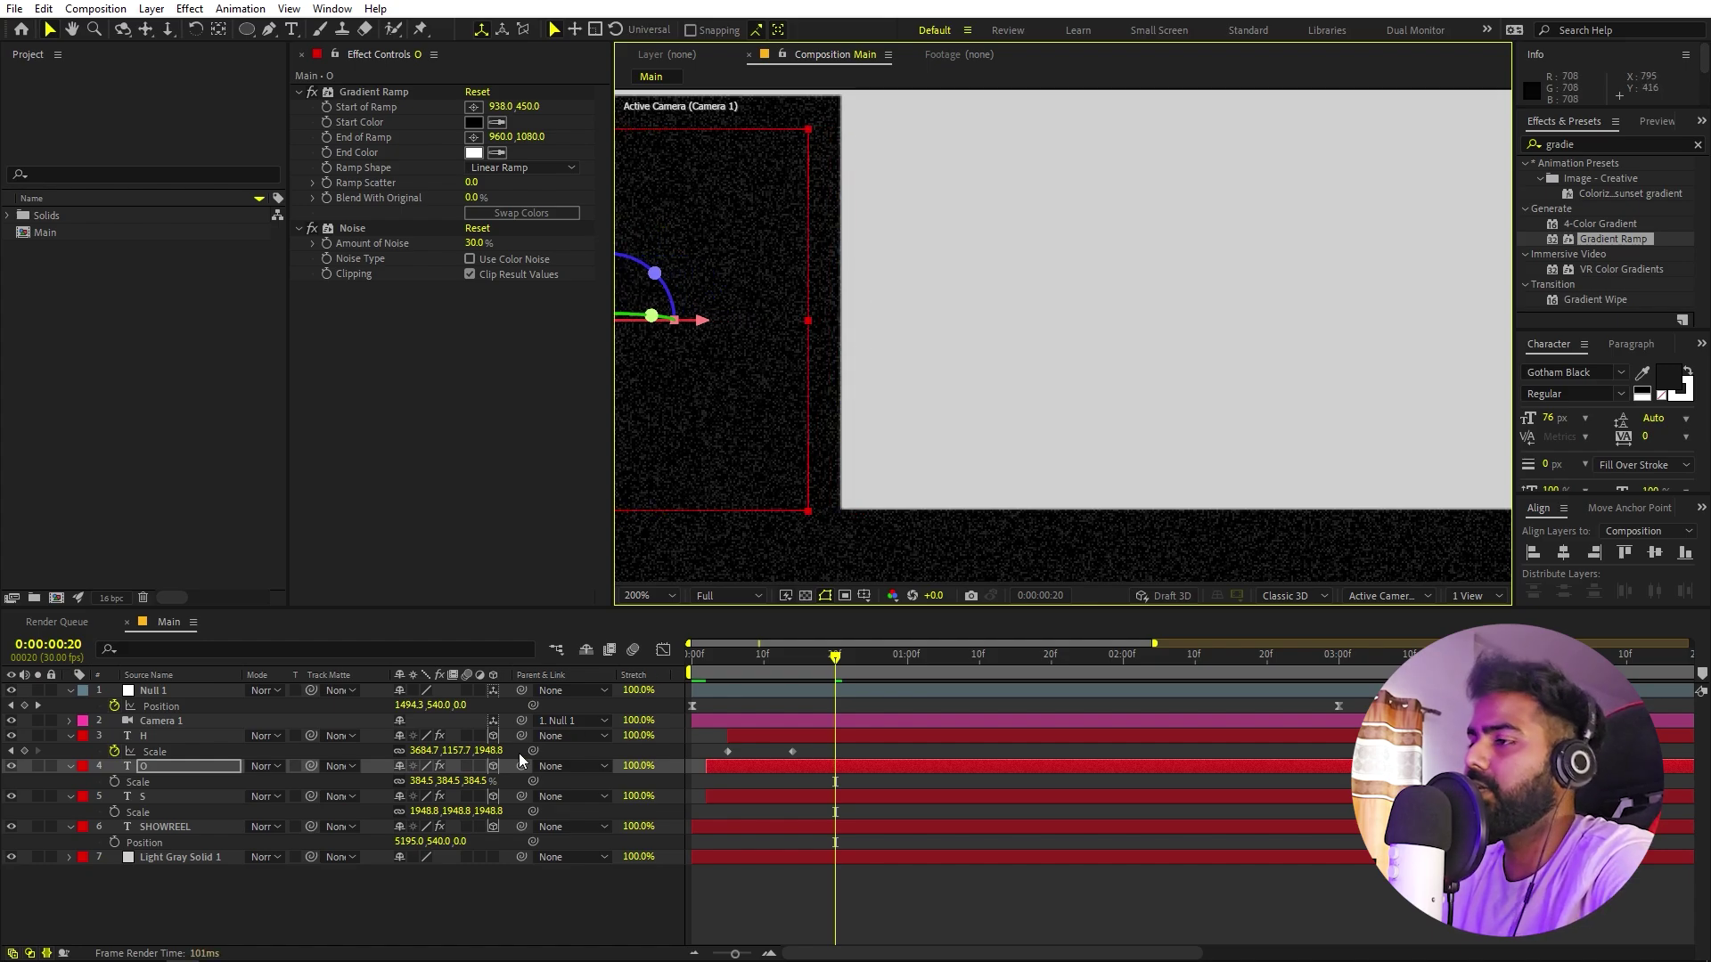
Keyframe the O's Position at 0:00:00:20, then slide it across to the H's right stem at 0:00:01:00, around 2240.5, 271.5.
key("p")
left_click(114, 782)
scroll(1168, 321, "down", 2)
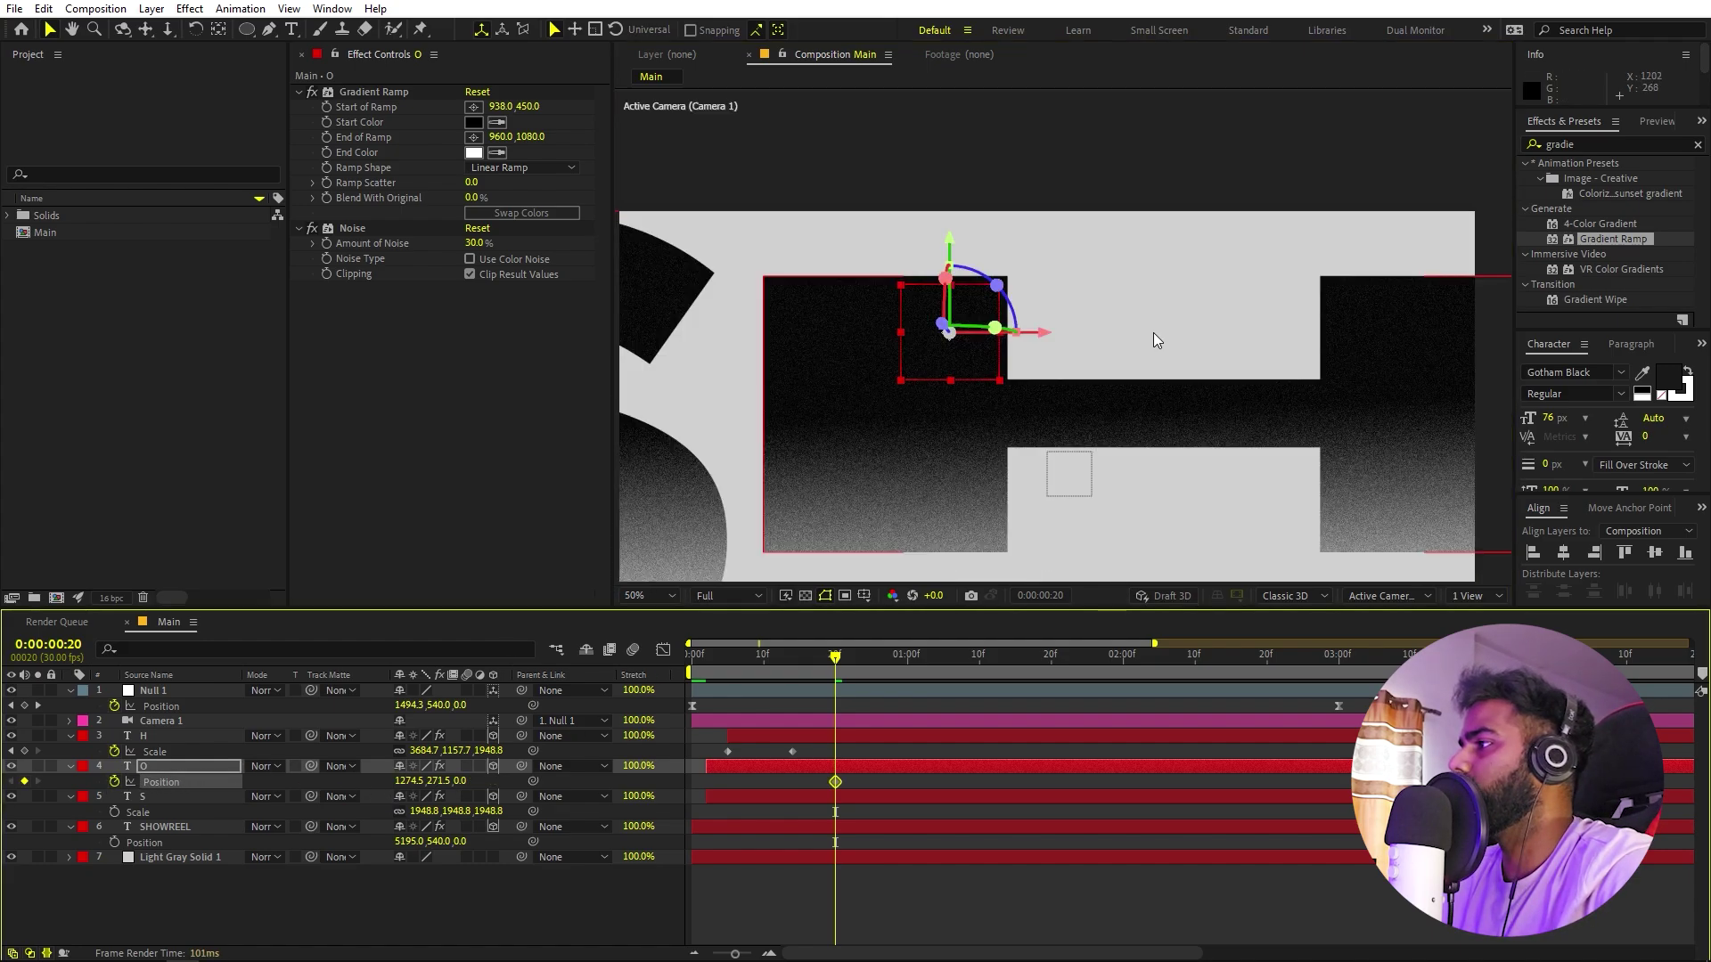
left_click_drag(839, 658, 905, 658)
left_click(906, 661)
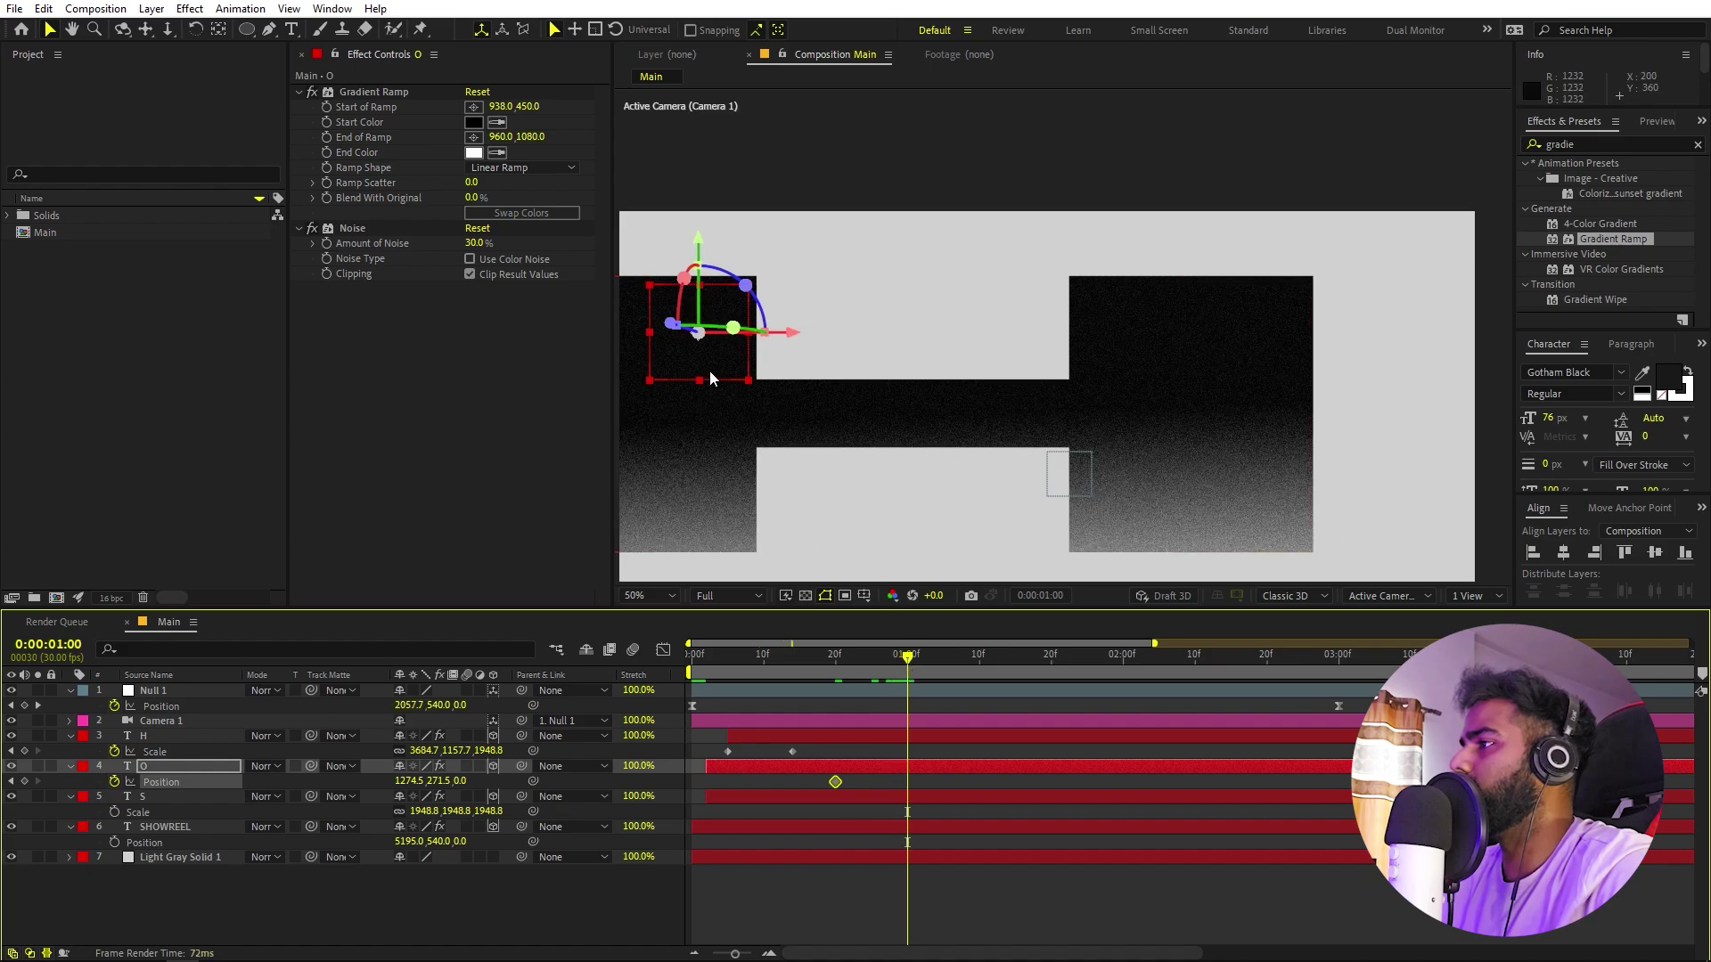
left_click_drag(709, 371, 1144, 367)
Trim the O layer's start to 0:00:00:20, fit the composition in the viewer and preview from the beginning.
left_click_drag(700, 767, 816, 767)
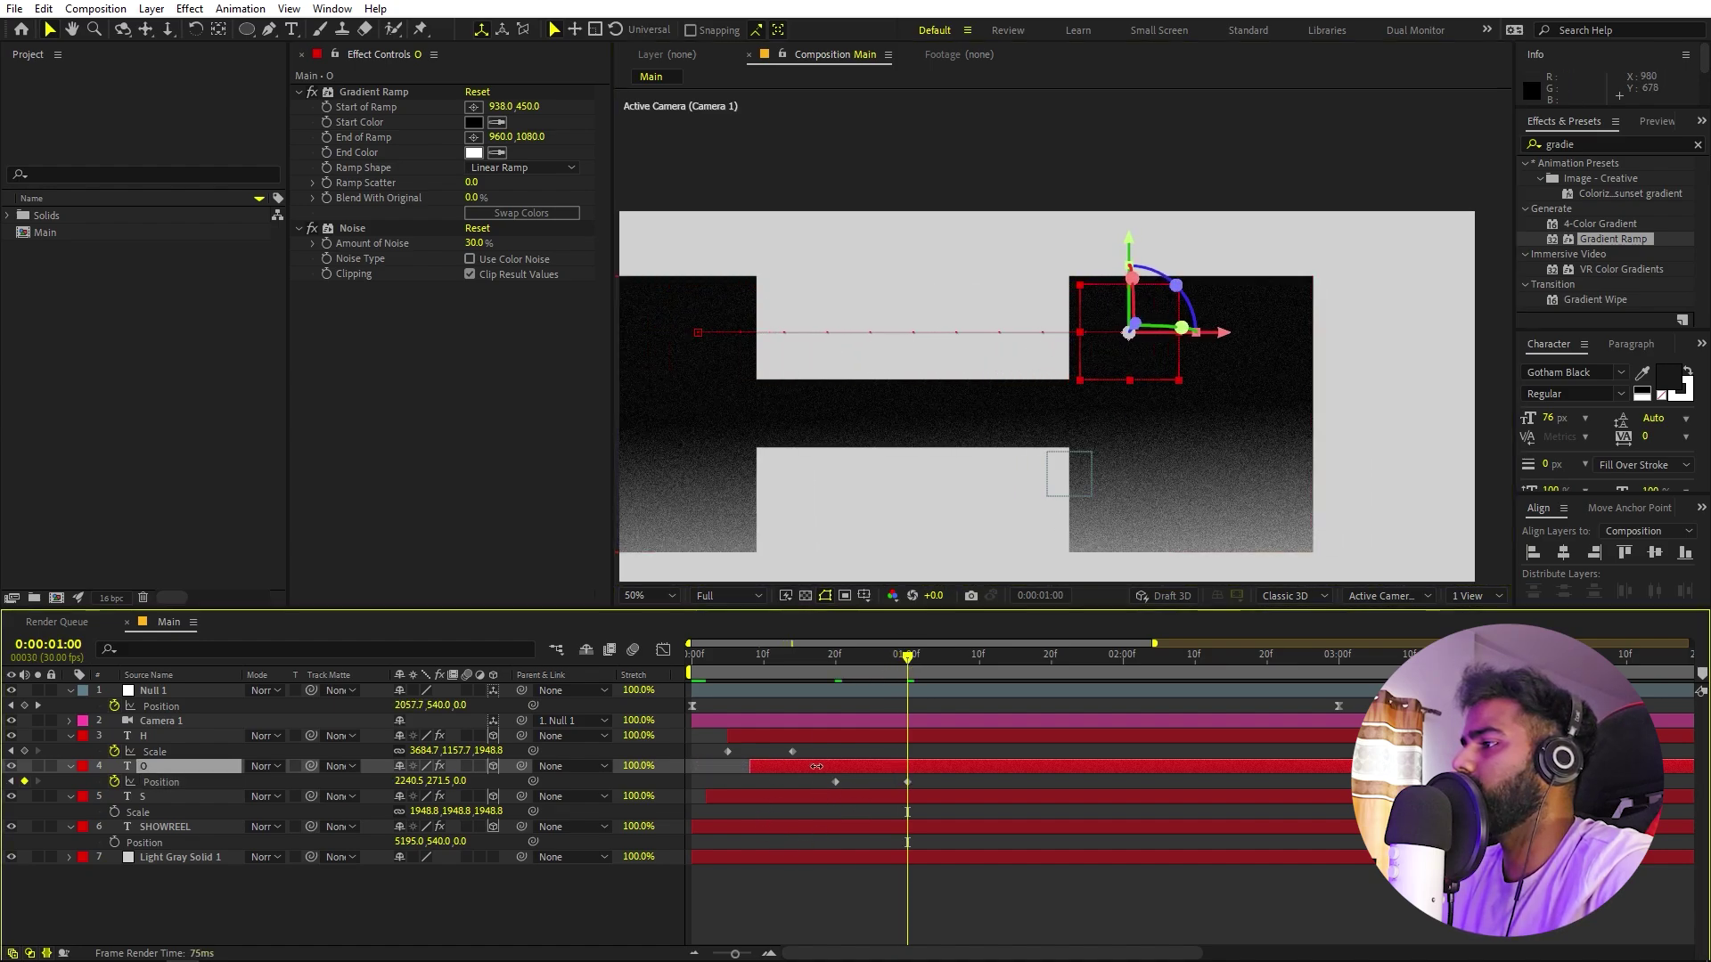
left_click_drag(813, 663, 558, 692)
key("space")
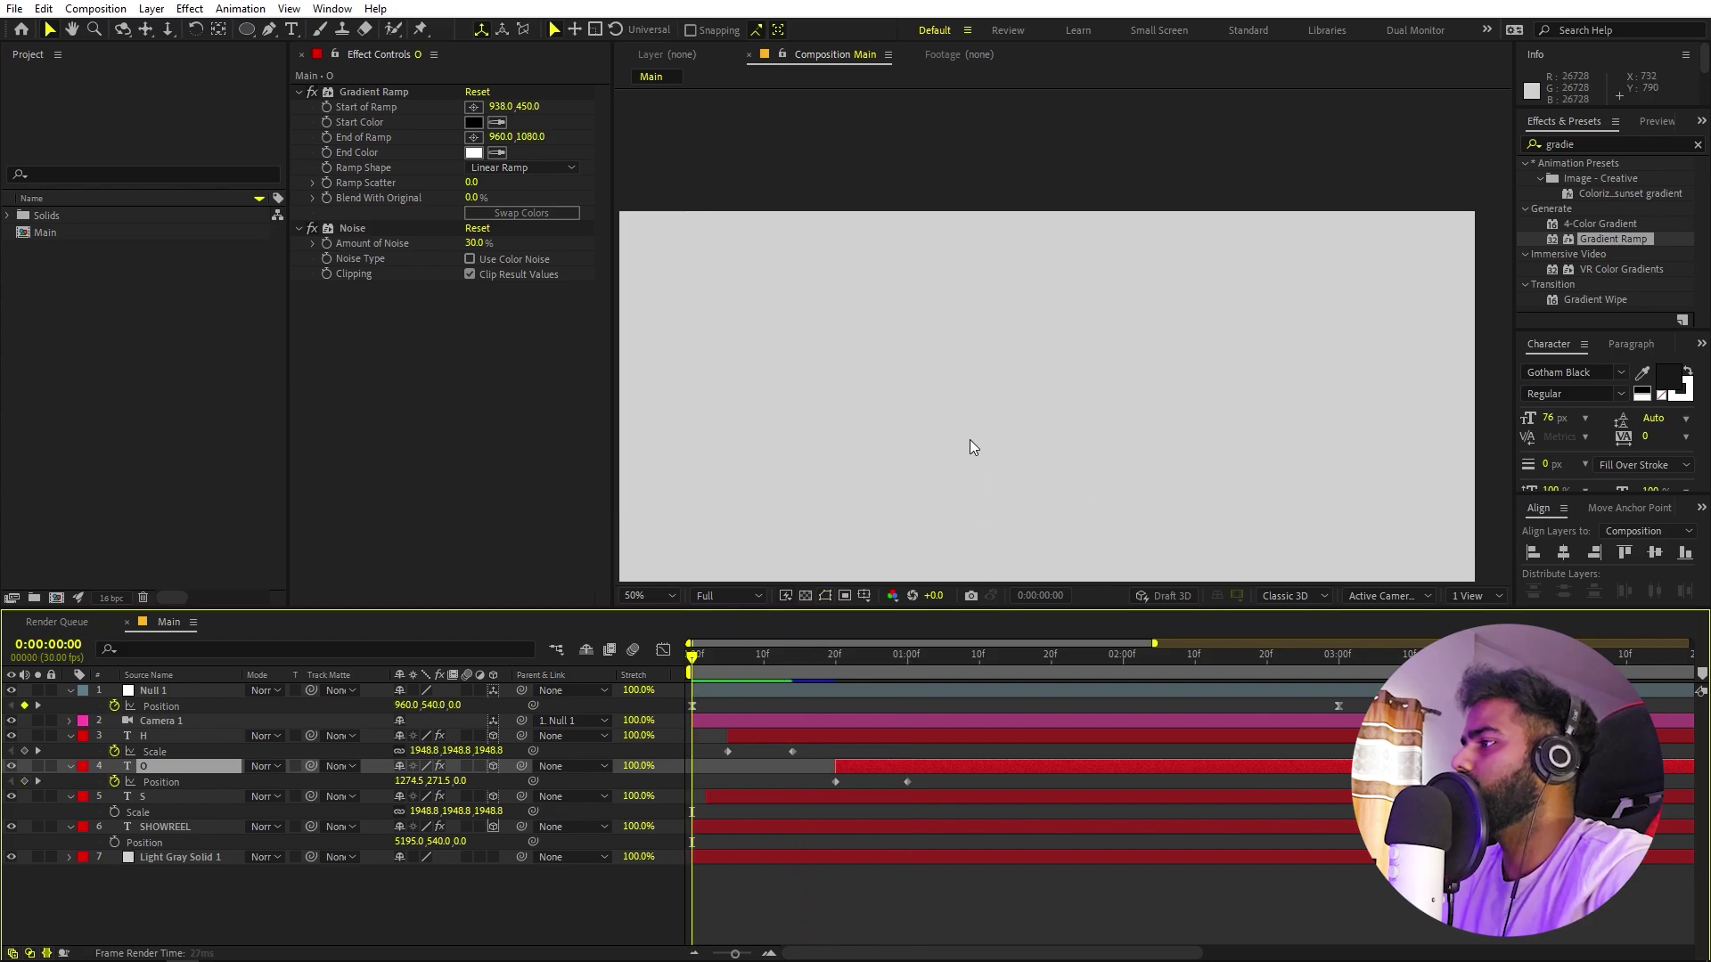
key("space")
left_click(653, 596)
left_click(662, 635)
key("Home")
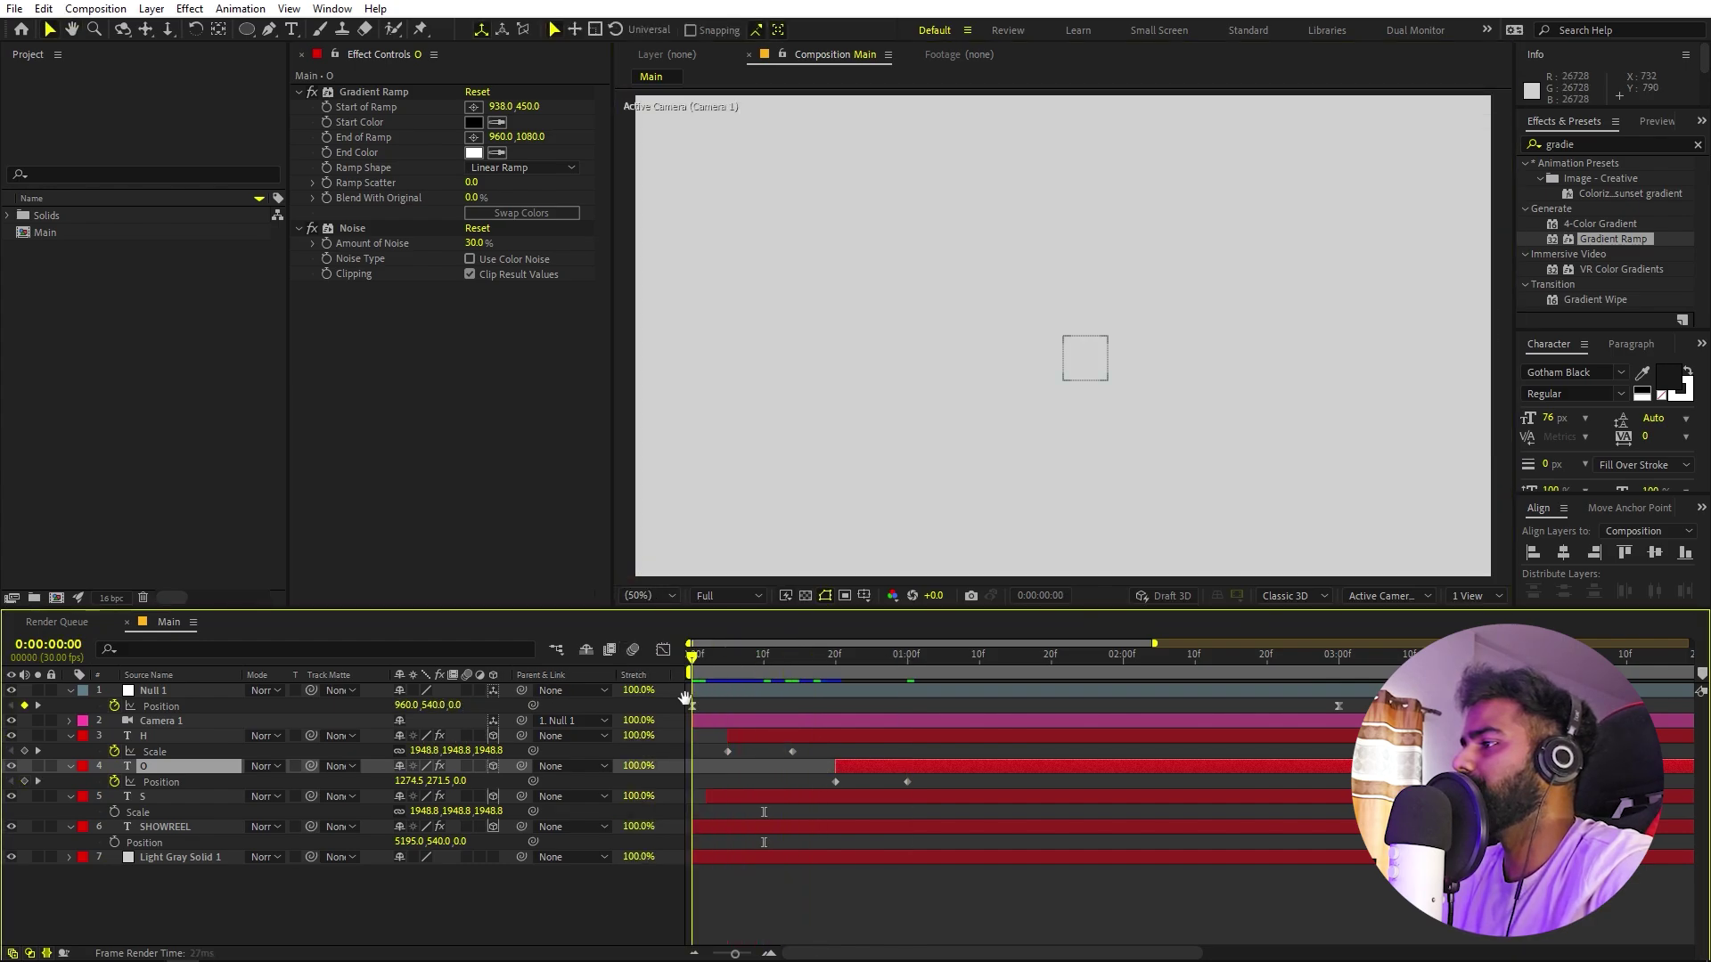
key("space")
key("space")
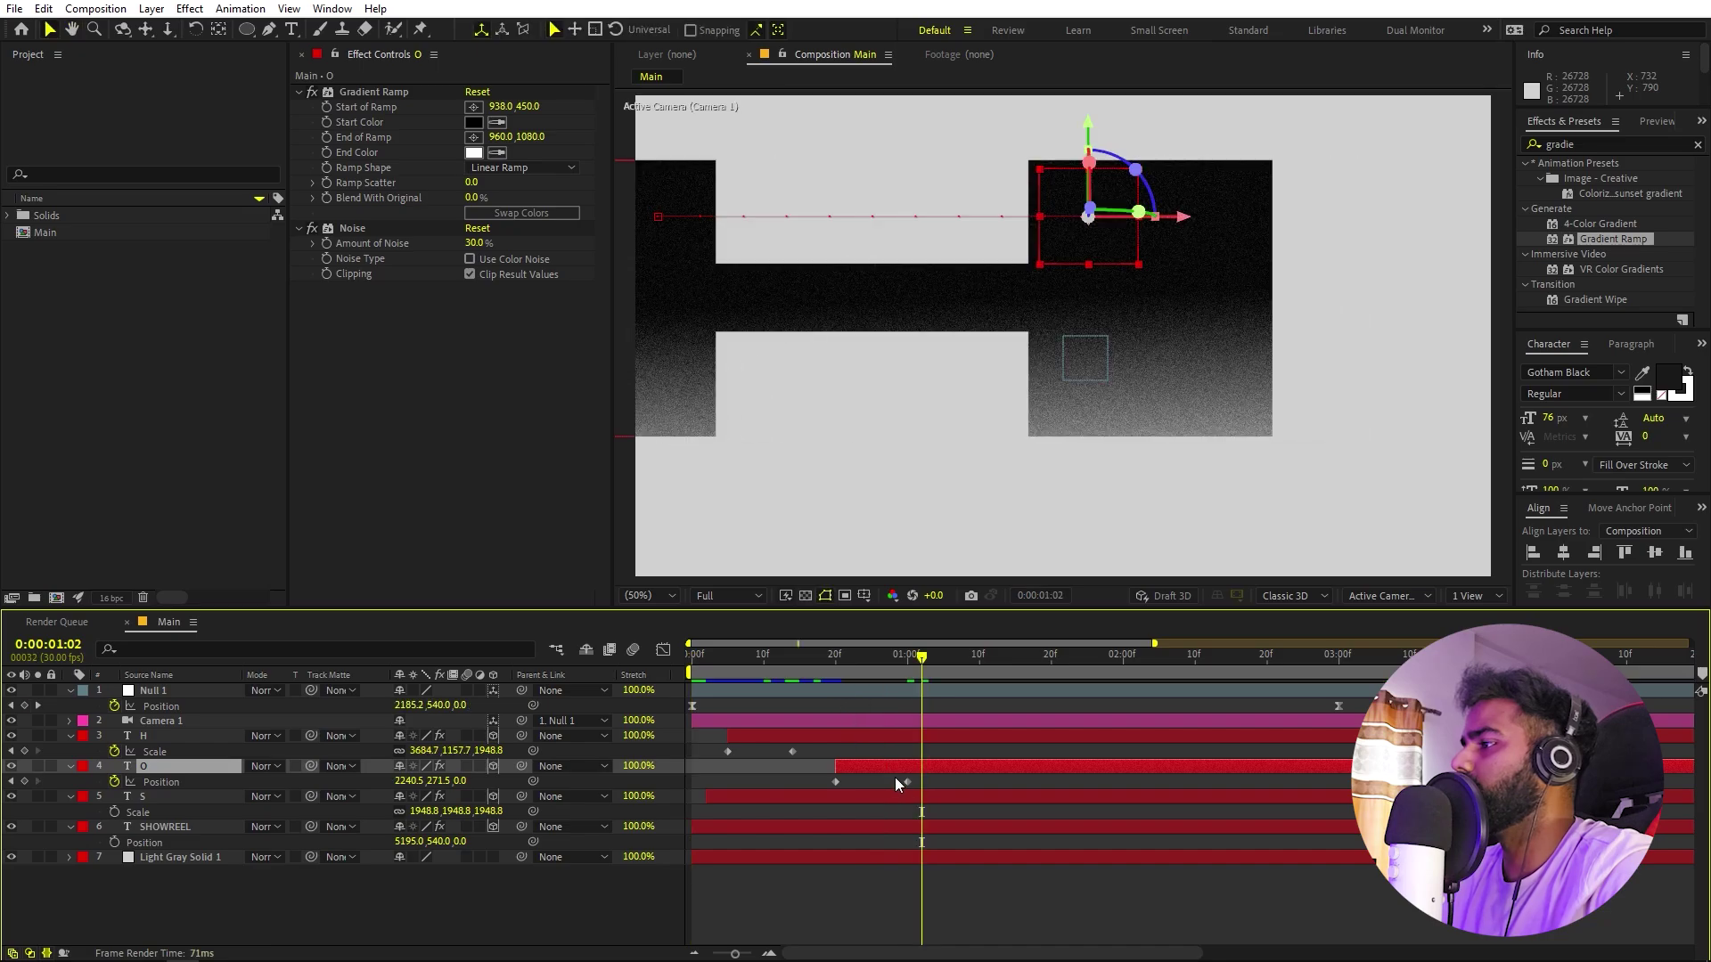
Move the O's second Position keyframe to about 0:00:01:11 and preview the slower slide.
left_click_drag(911, 784, 987, 781)
left_click(778, 654)
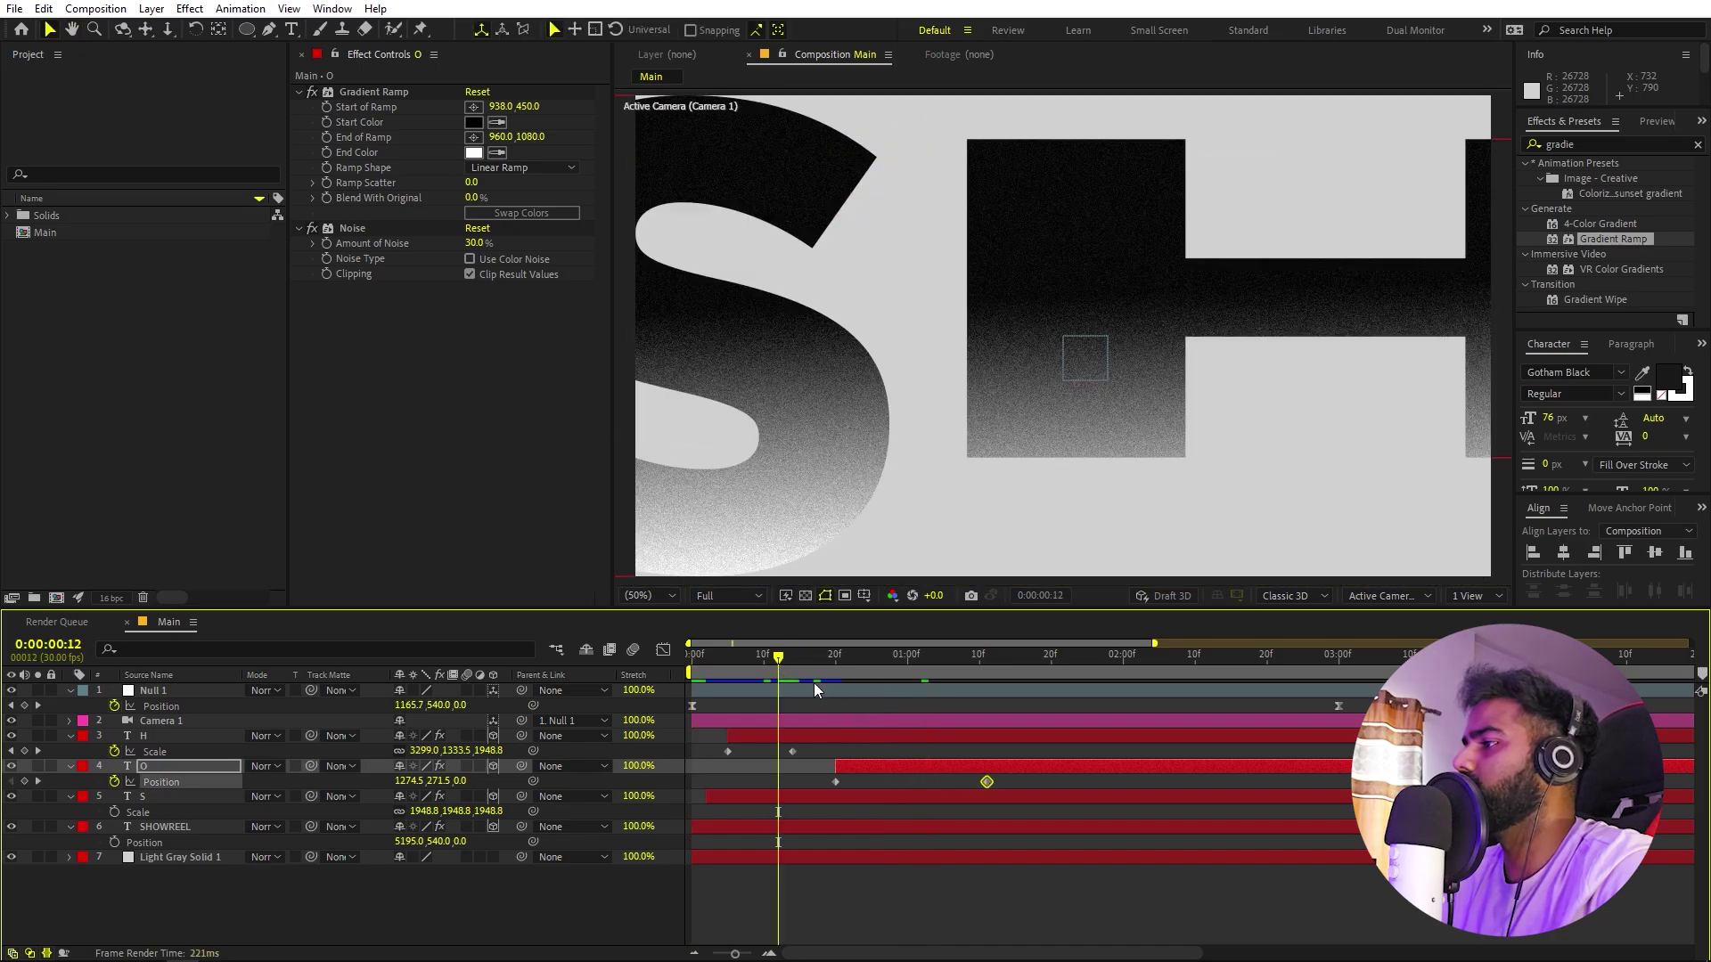
key("space")
Shift the O layer earlier to start at 0:00:00:17 and preview the animation.
left_click(771, 656)
left_click_drag(860, 768, 840, 771)
key("space")
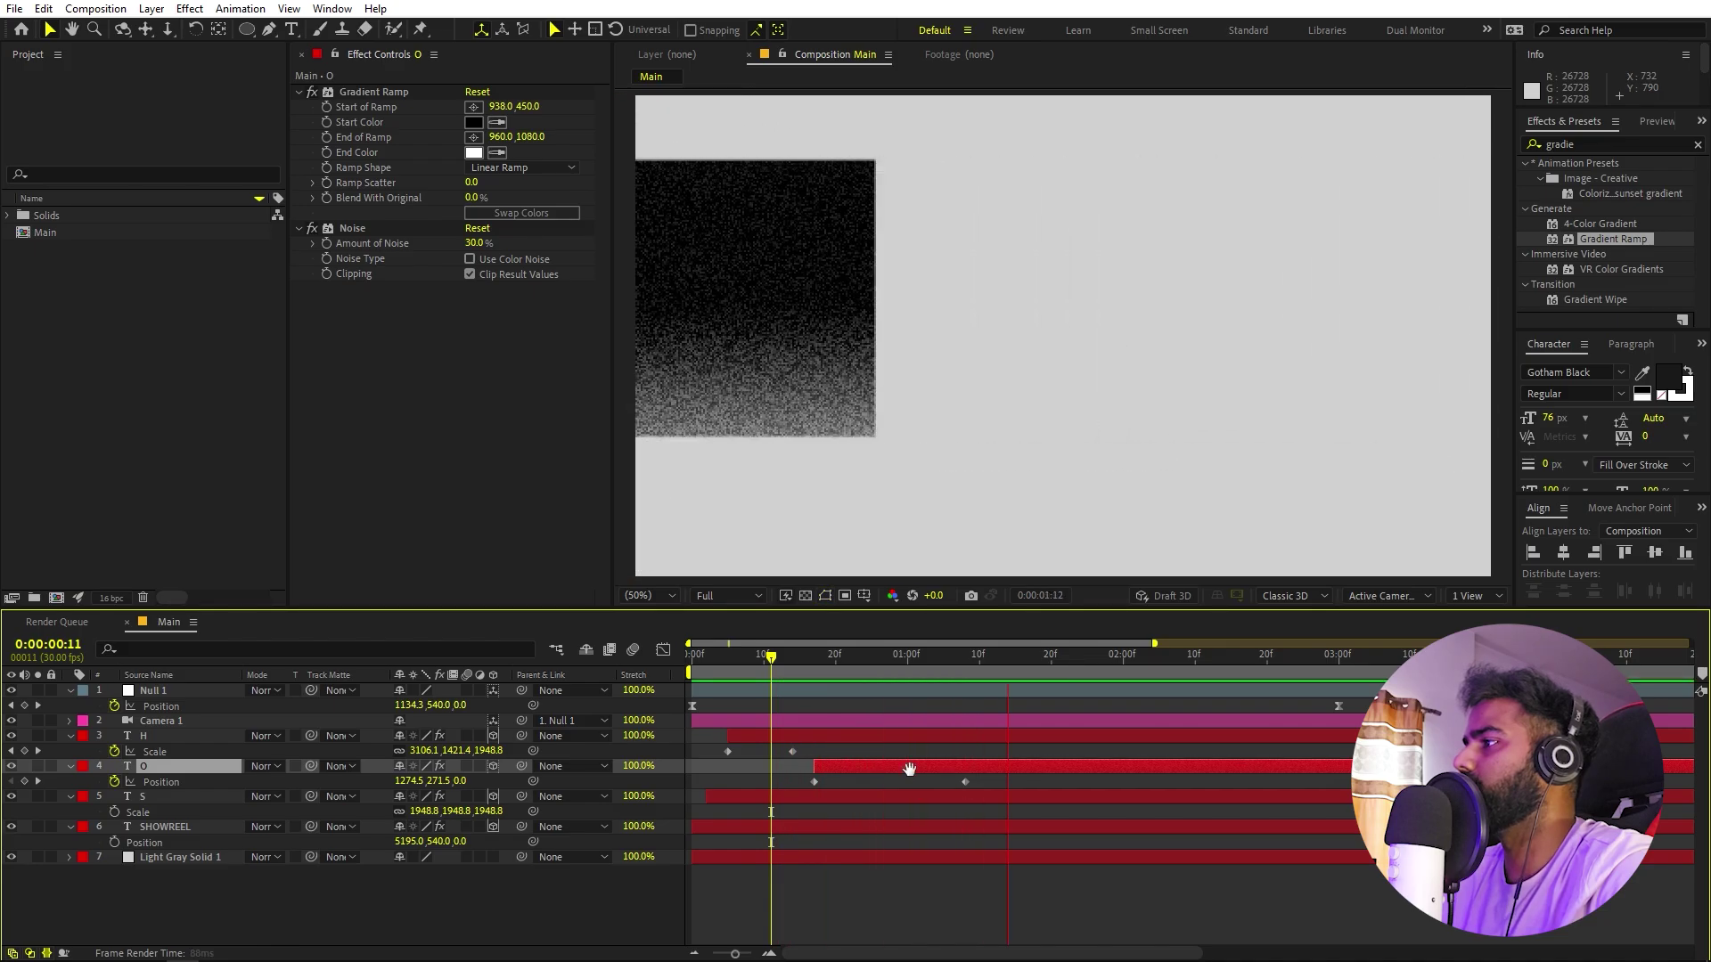
scroll(1092, 393, "down", 2)
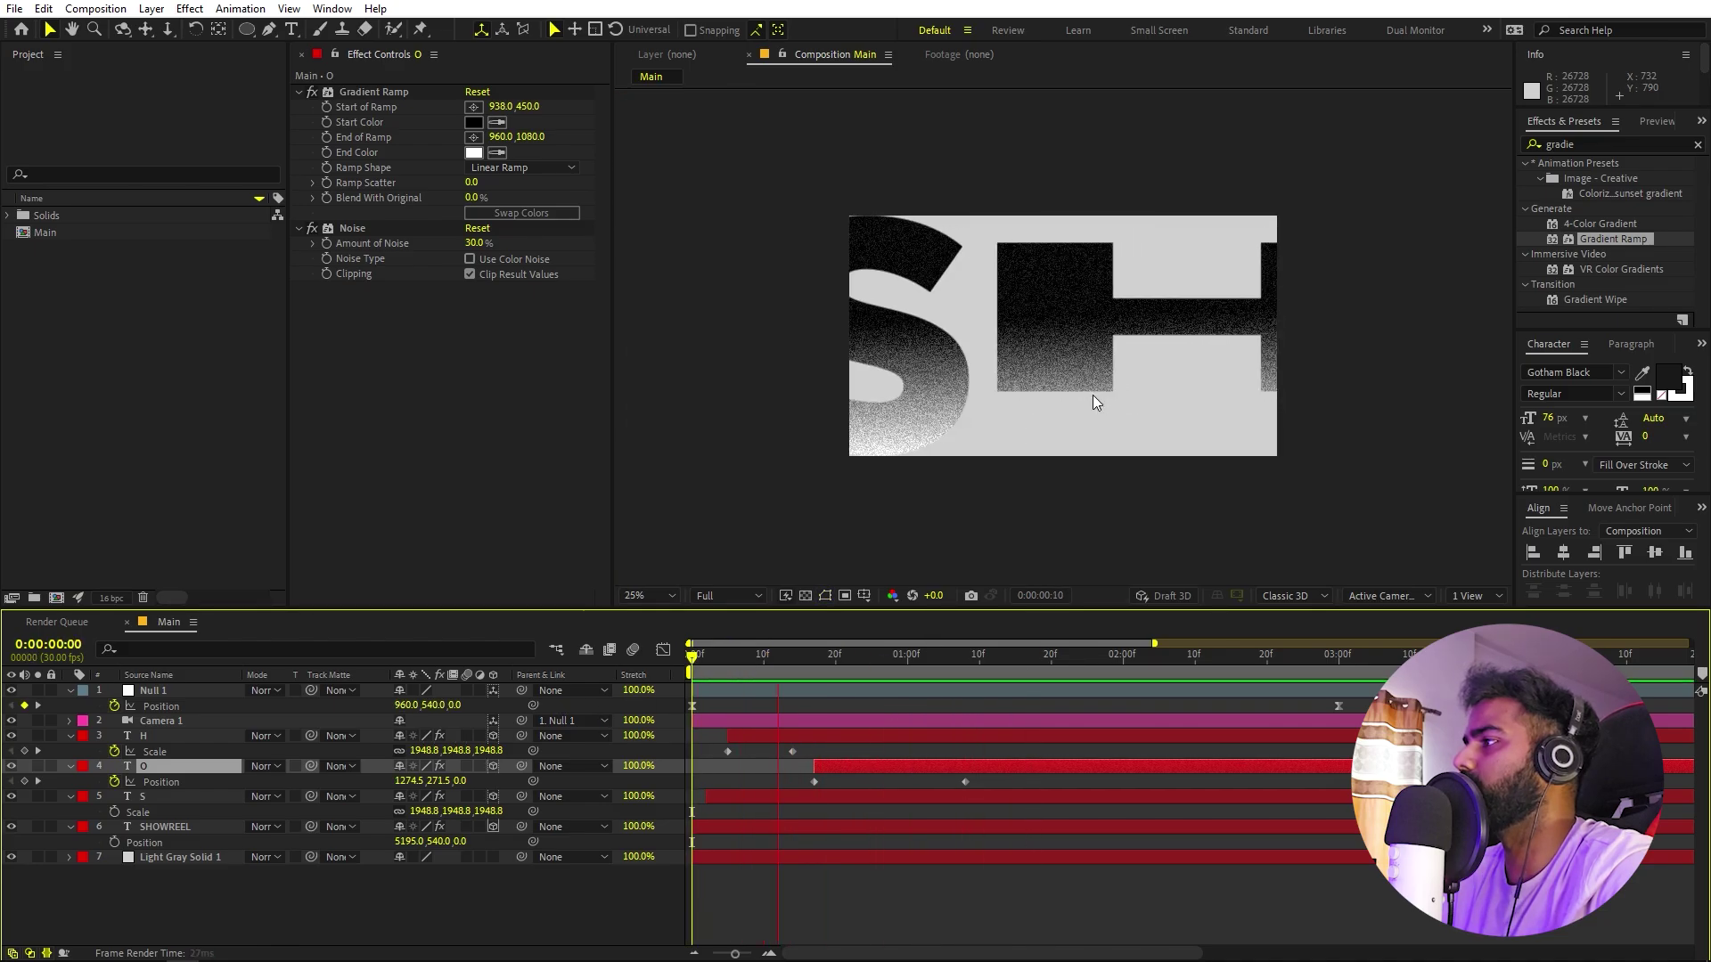
key("space")
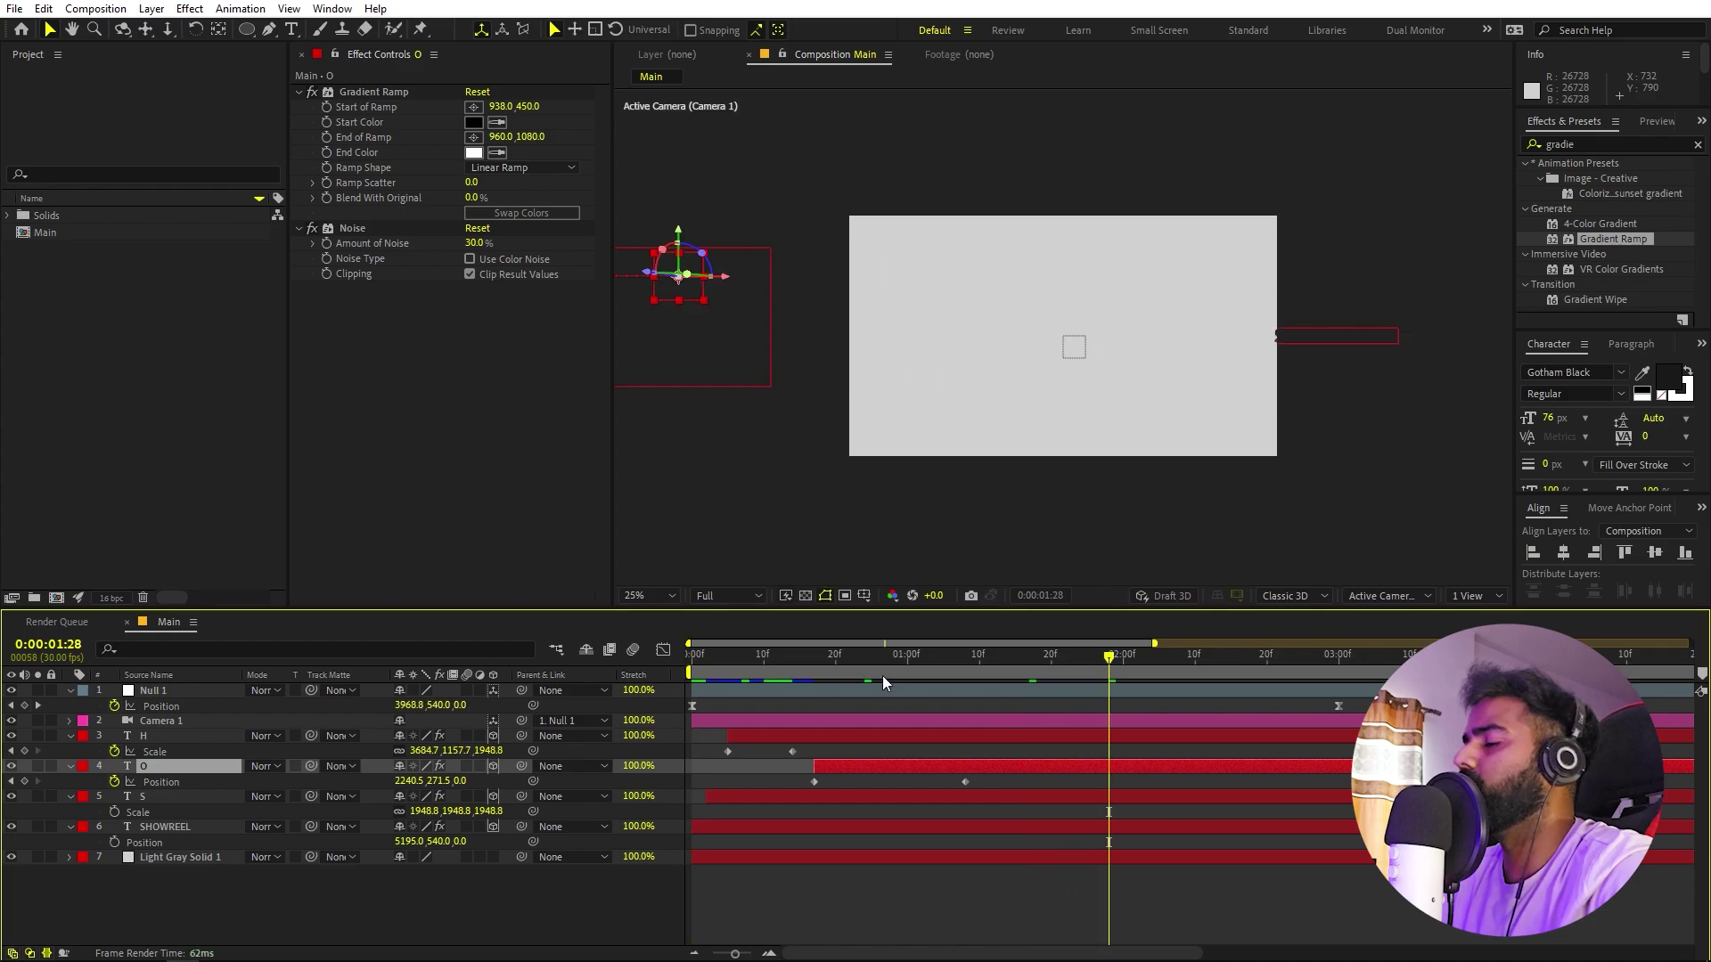
left_click_drag(880, 658, 446, 725)
key("space")
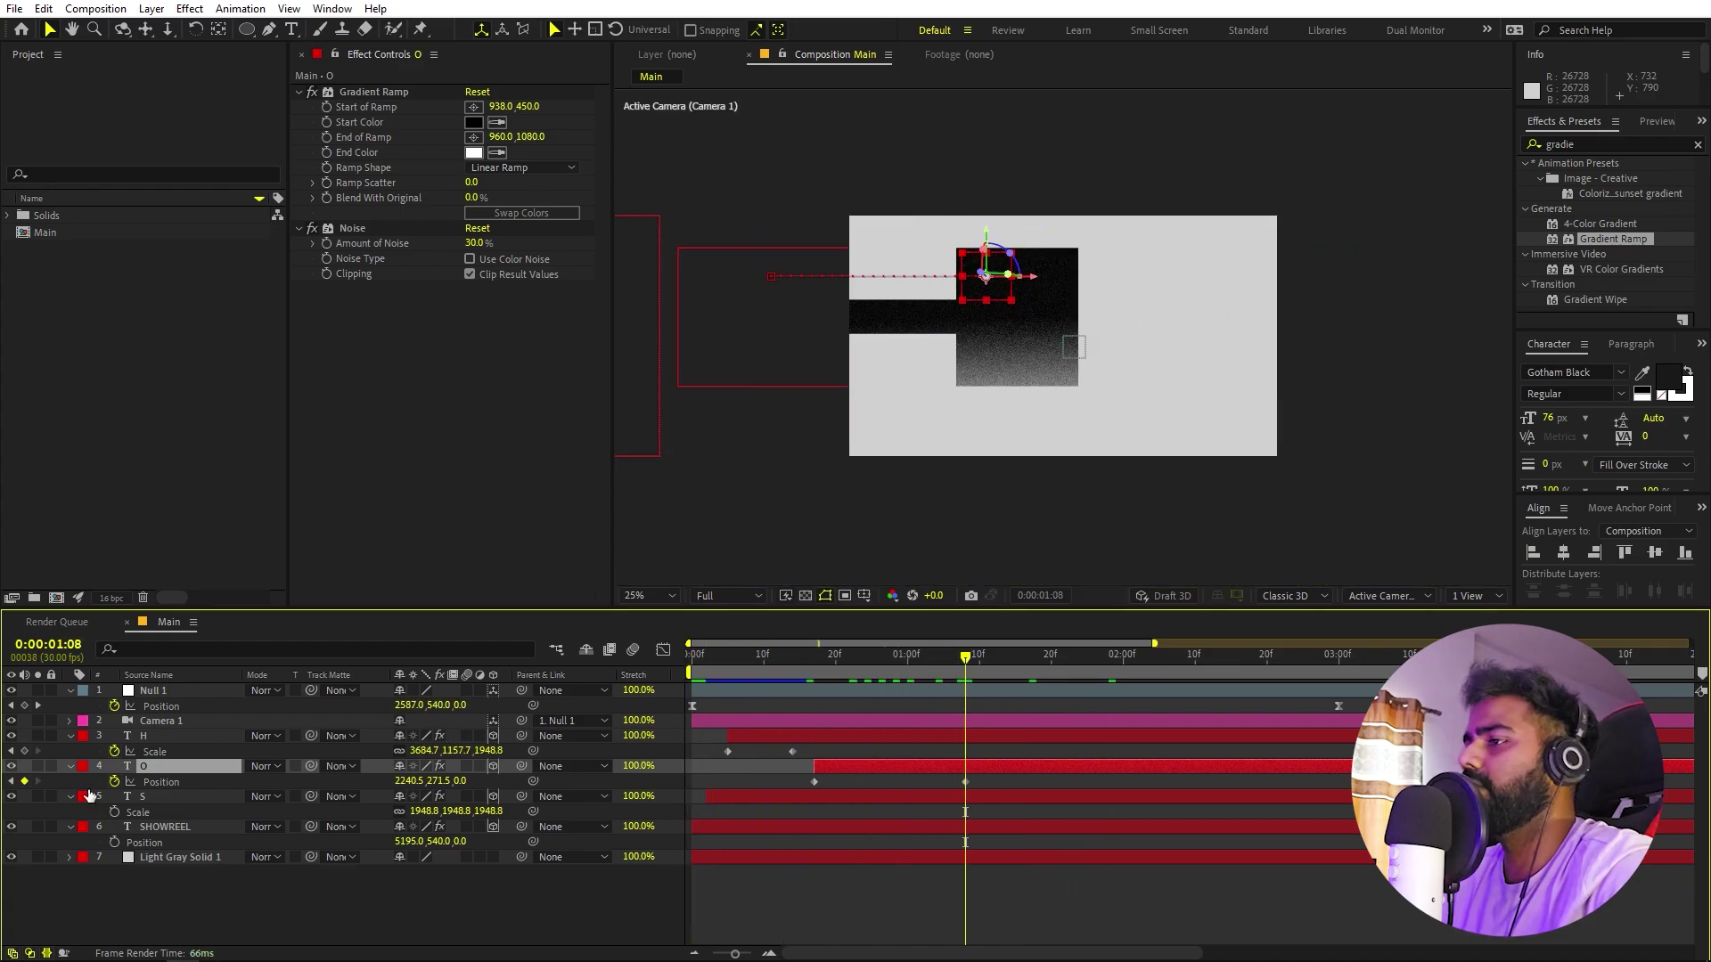
Duplicate the S layer, place the copy past the H's right stem at 0:00:01:08 and change its text to W.
left_click(201, 859)
left_click(182, 798)
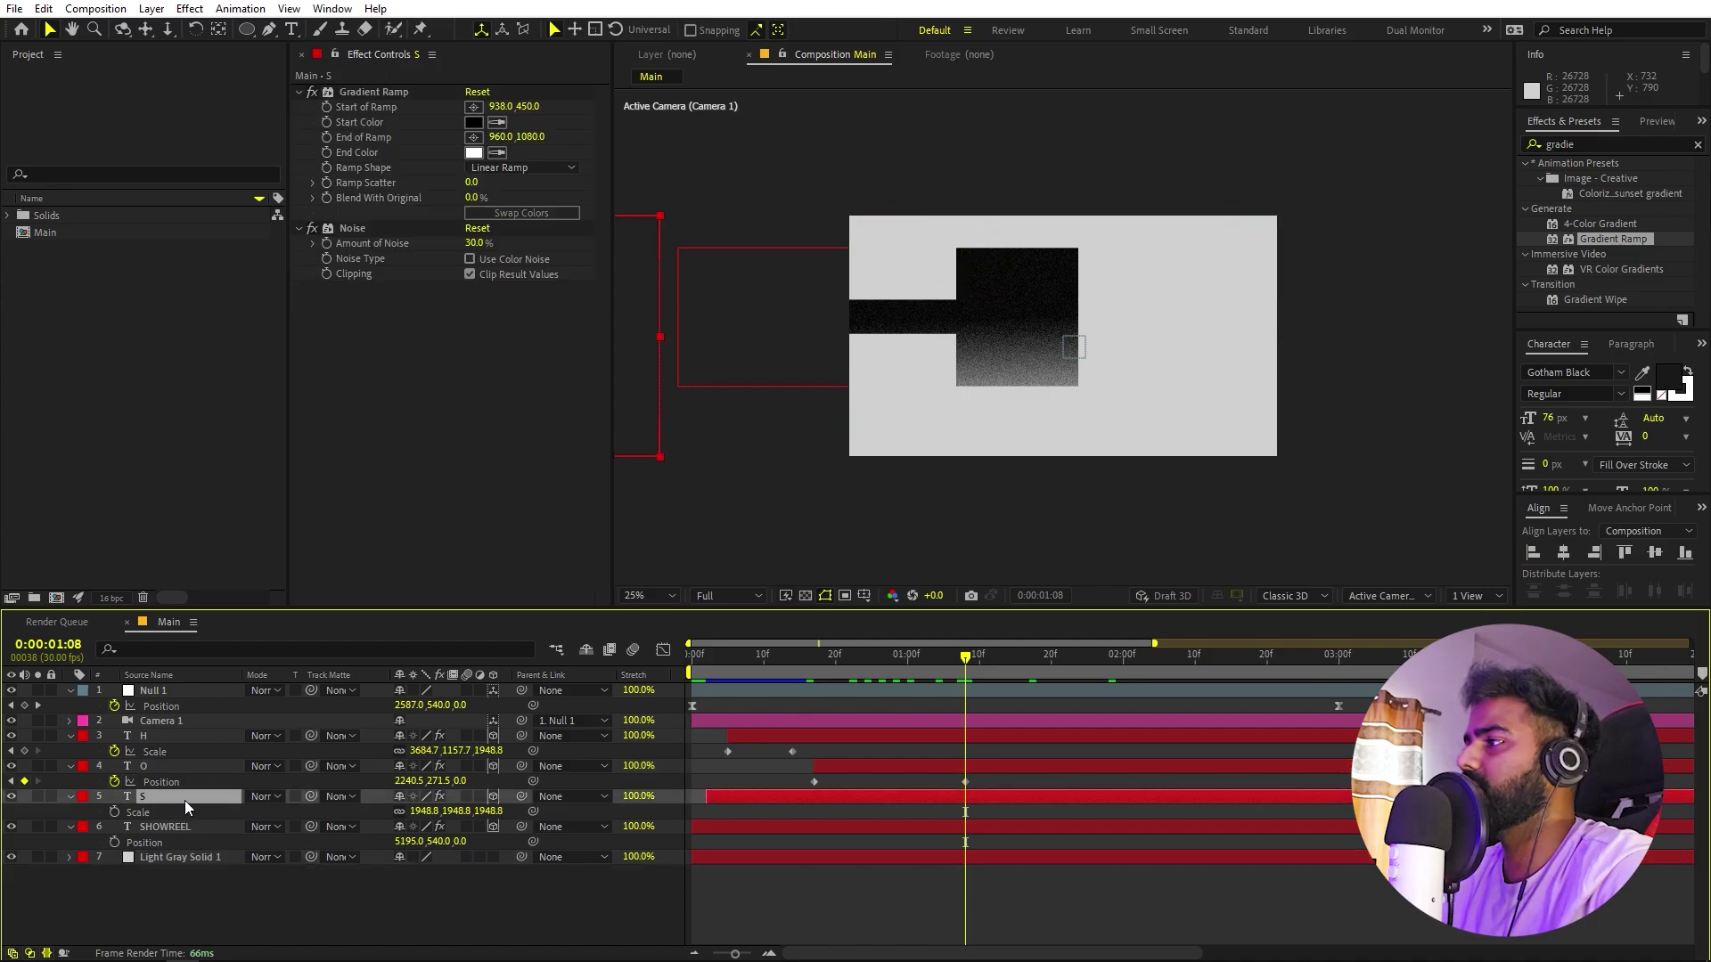
key("ctrl+d")
key("comma")
left_click_drag(815, 337, 1157, 336)
double_click(1121, 348)
double_click(1121, 349)
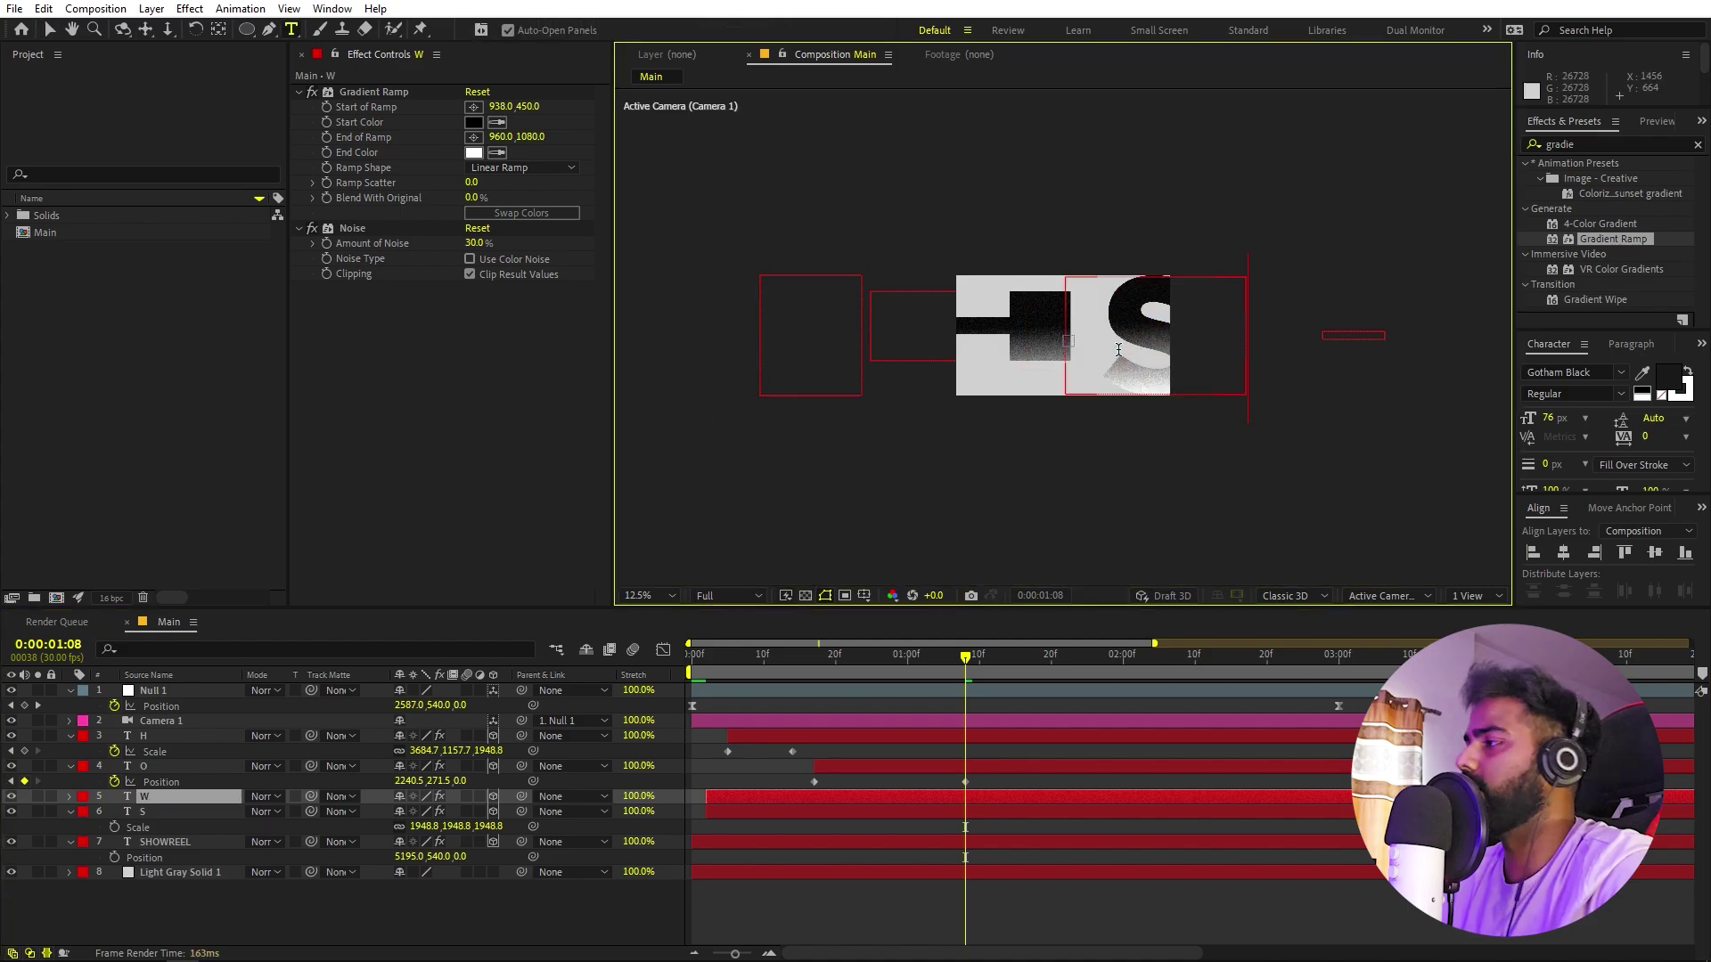
type("W")
left_click(50, 34)
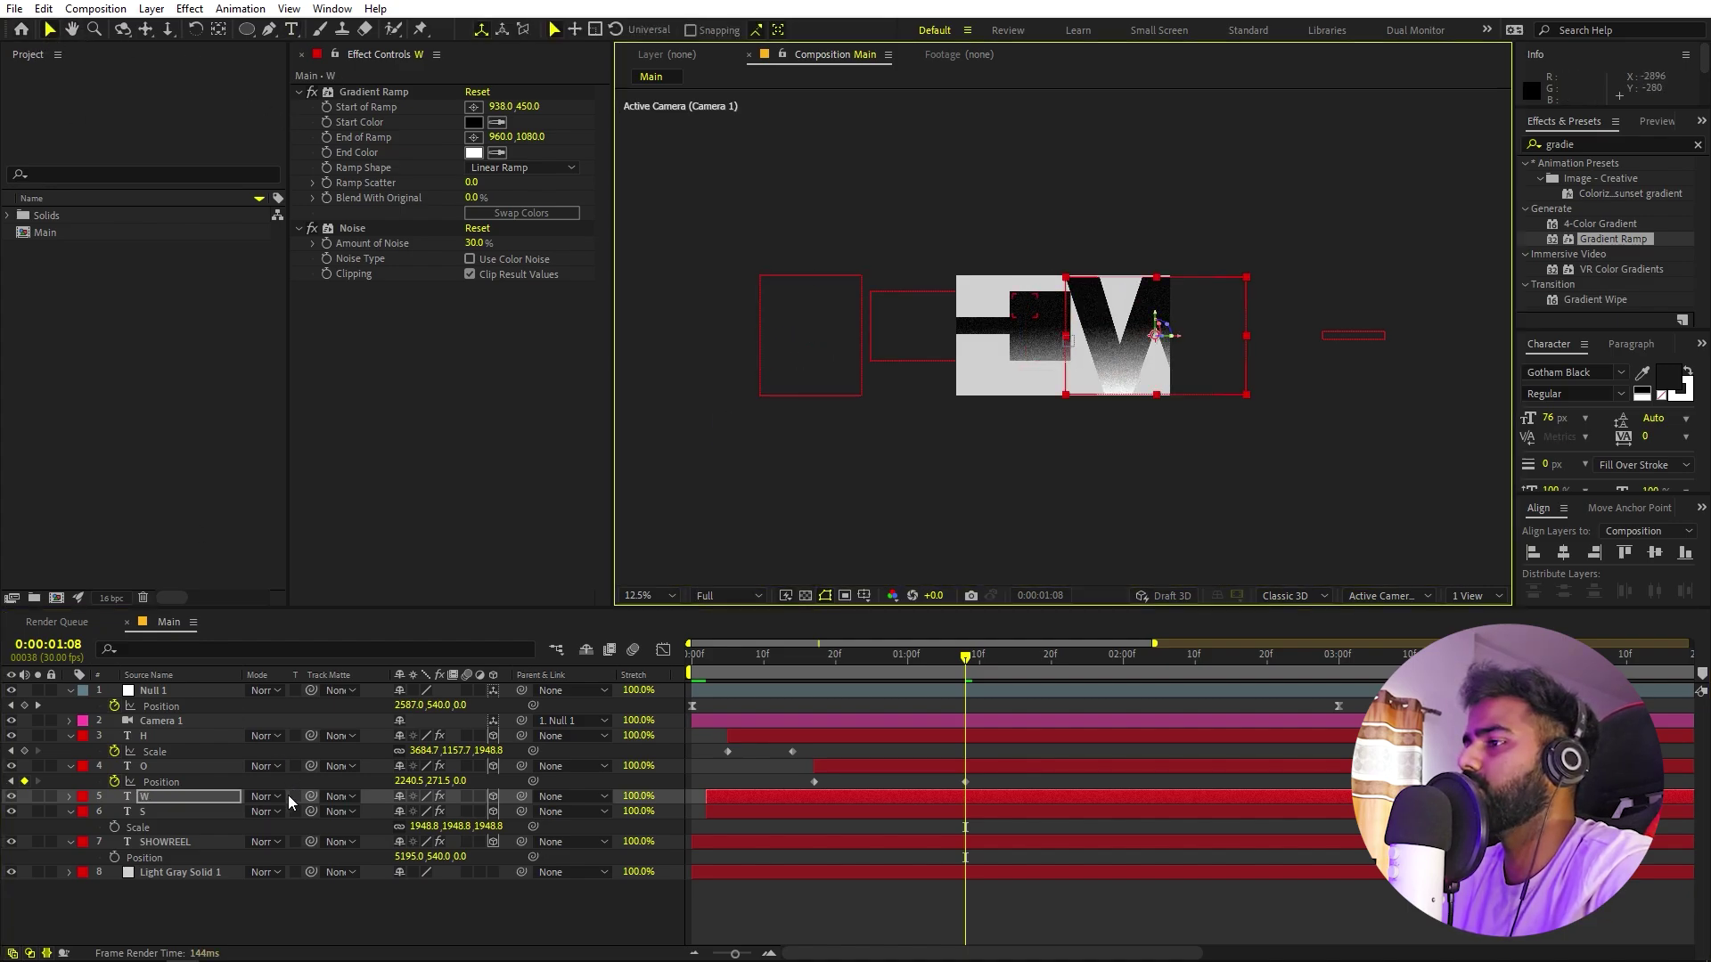
Scale the W down to about 925.7% and position it slightly lower, just right of the H.
key("s")
left_click_drag(419, 812, 340, 812)
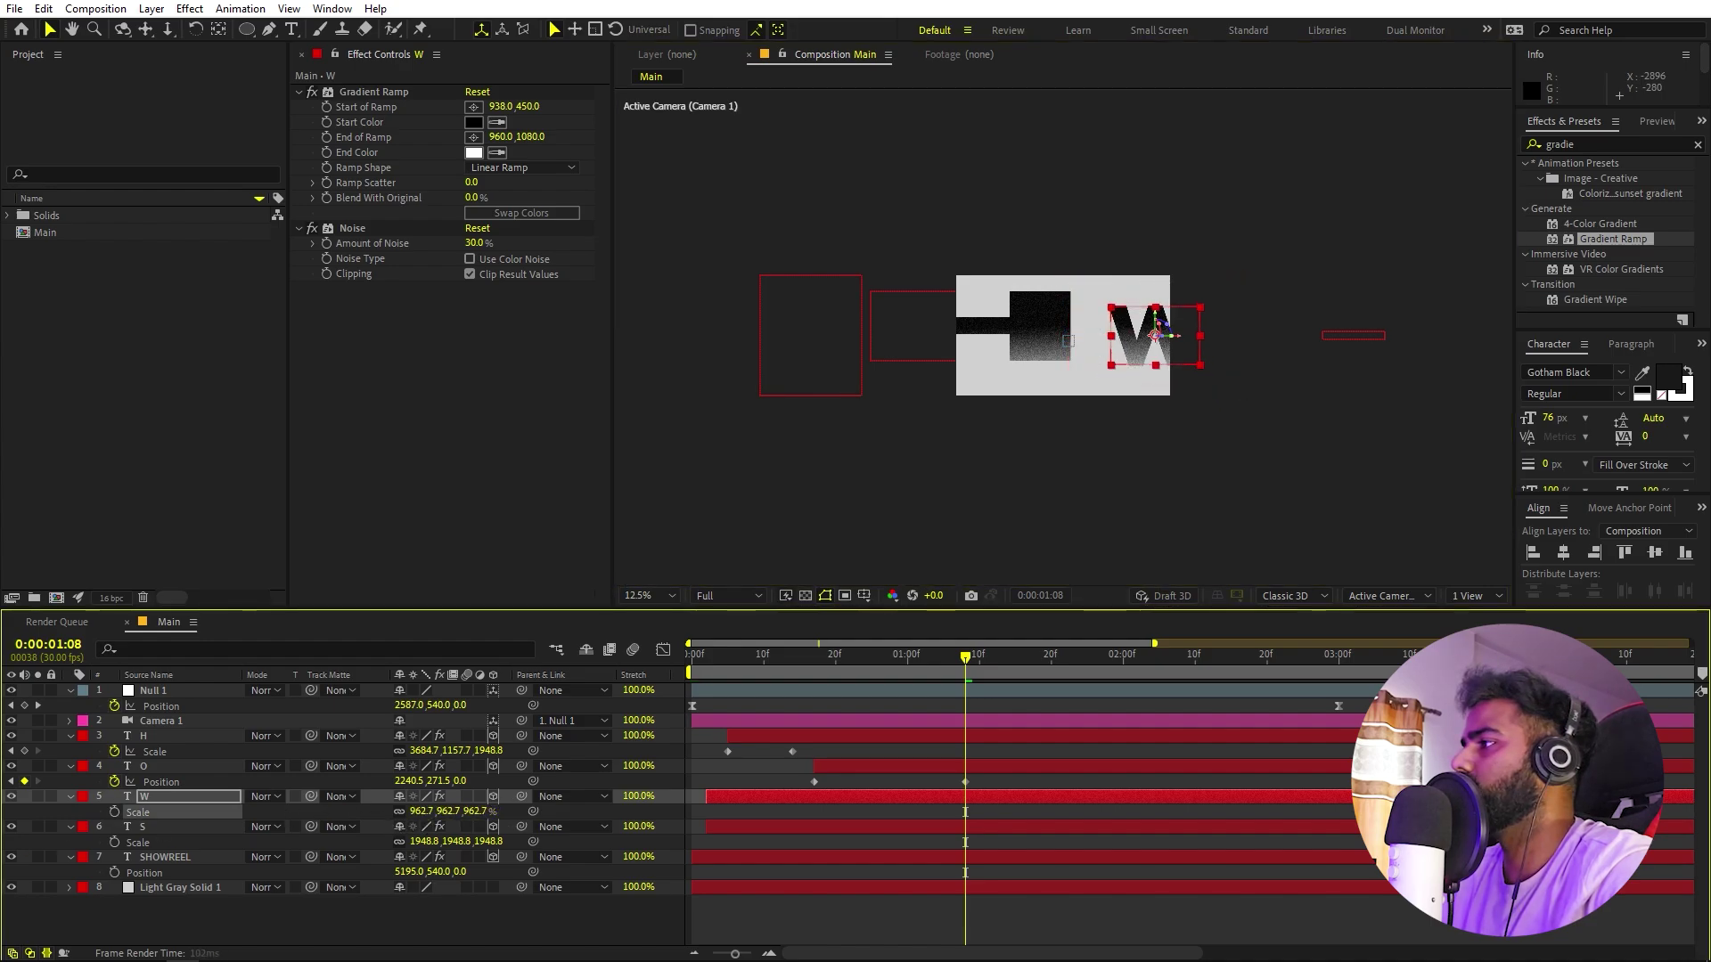
scroll(890, 404, "up", 3)
left_click_drag(1355, 370, 1226, 428)
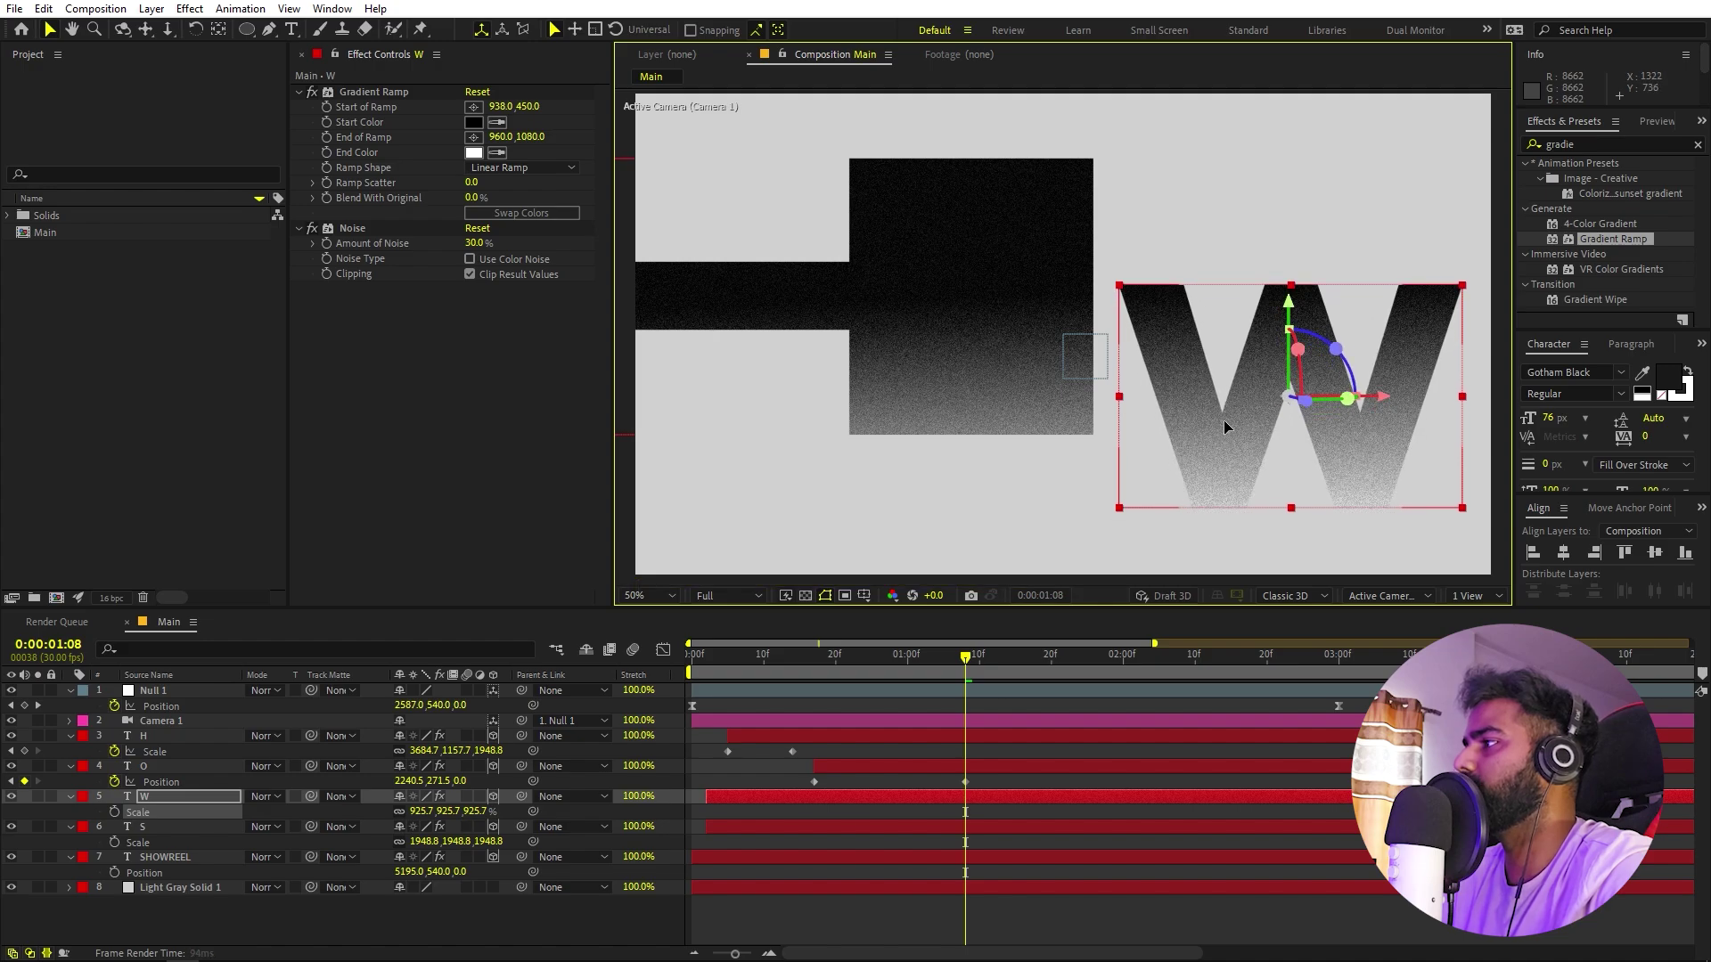
Keyframe the W's Position at 0:00:01:08, then move it below the frame at 0:00:00:17, to about 3092, 1654.
left_click(156, 798)
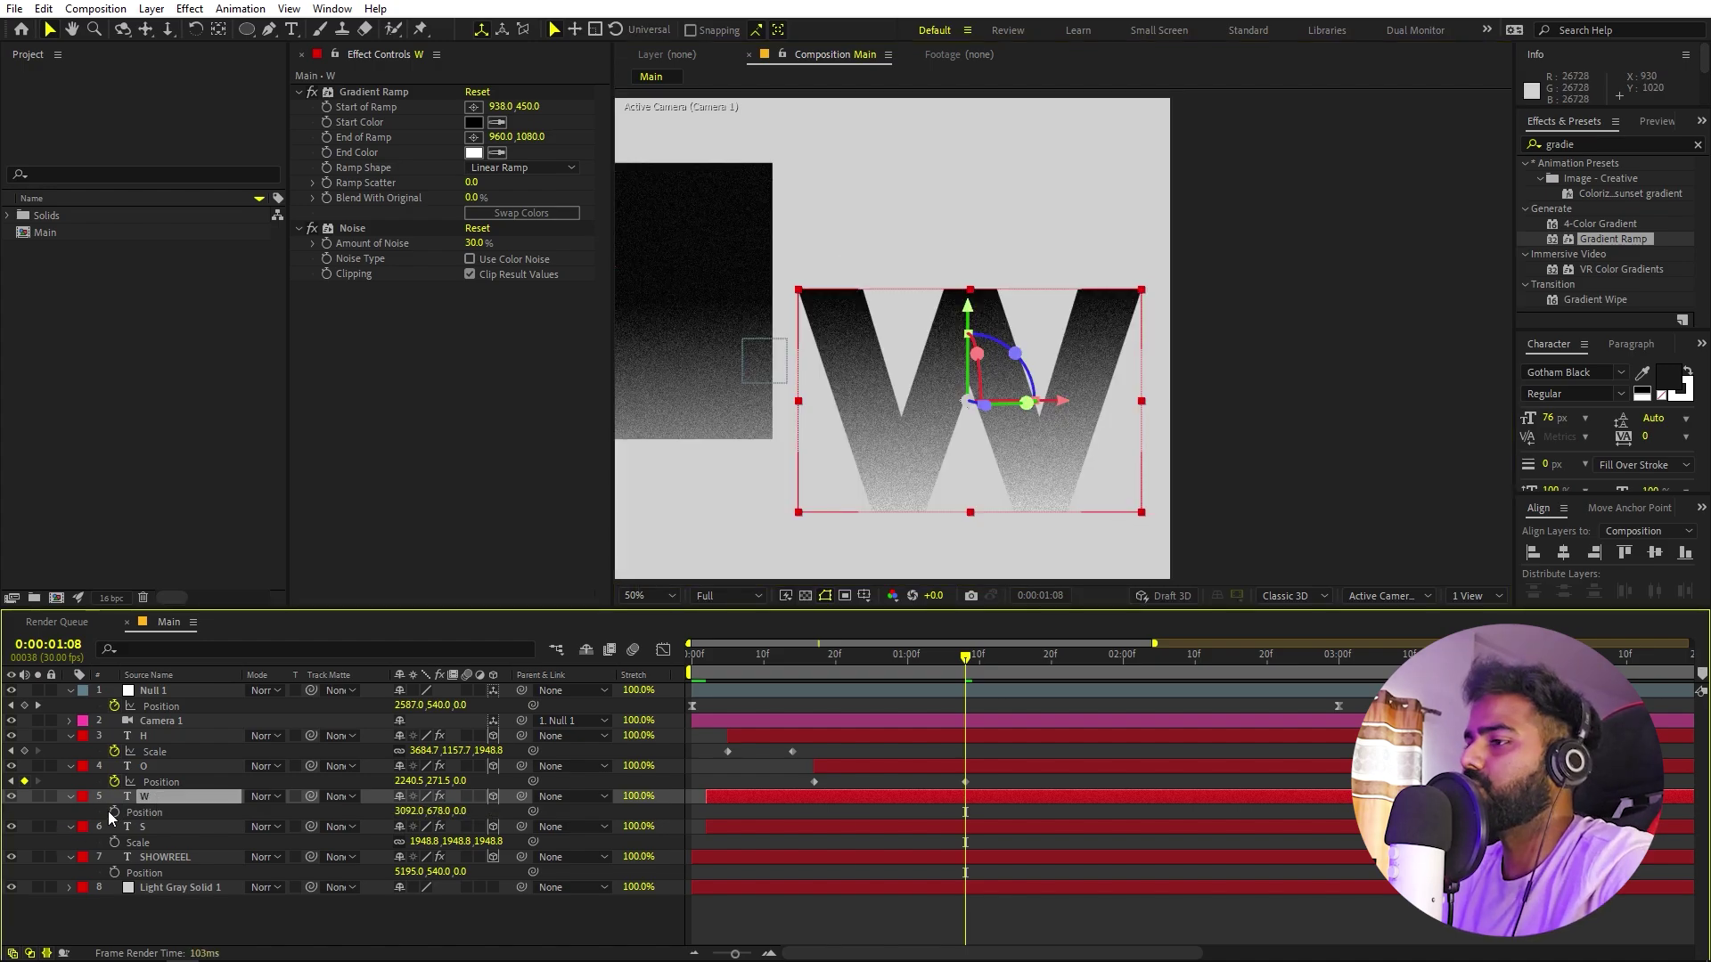
left_click(113, 812)
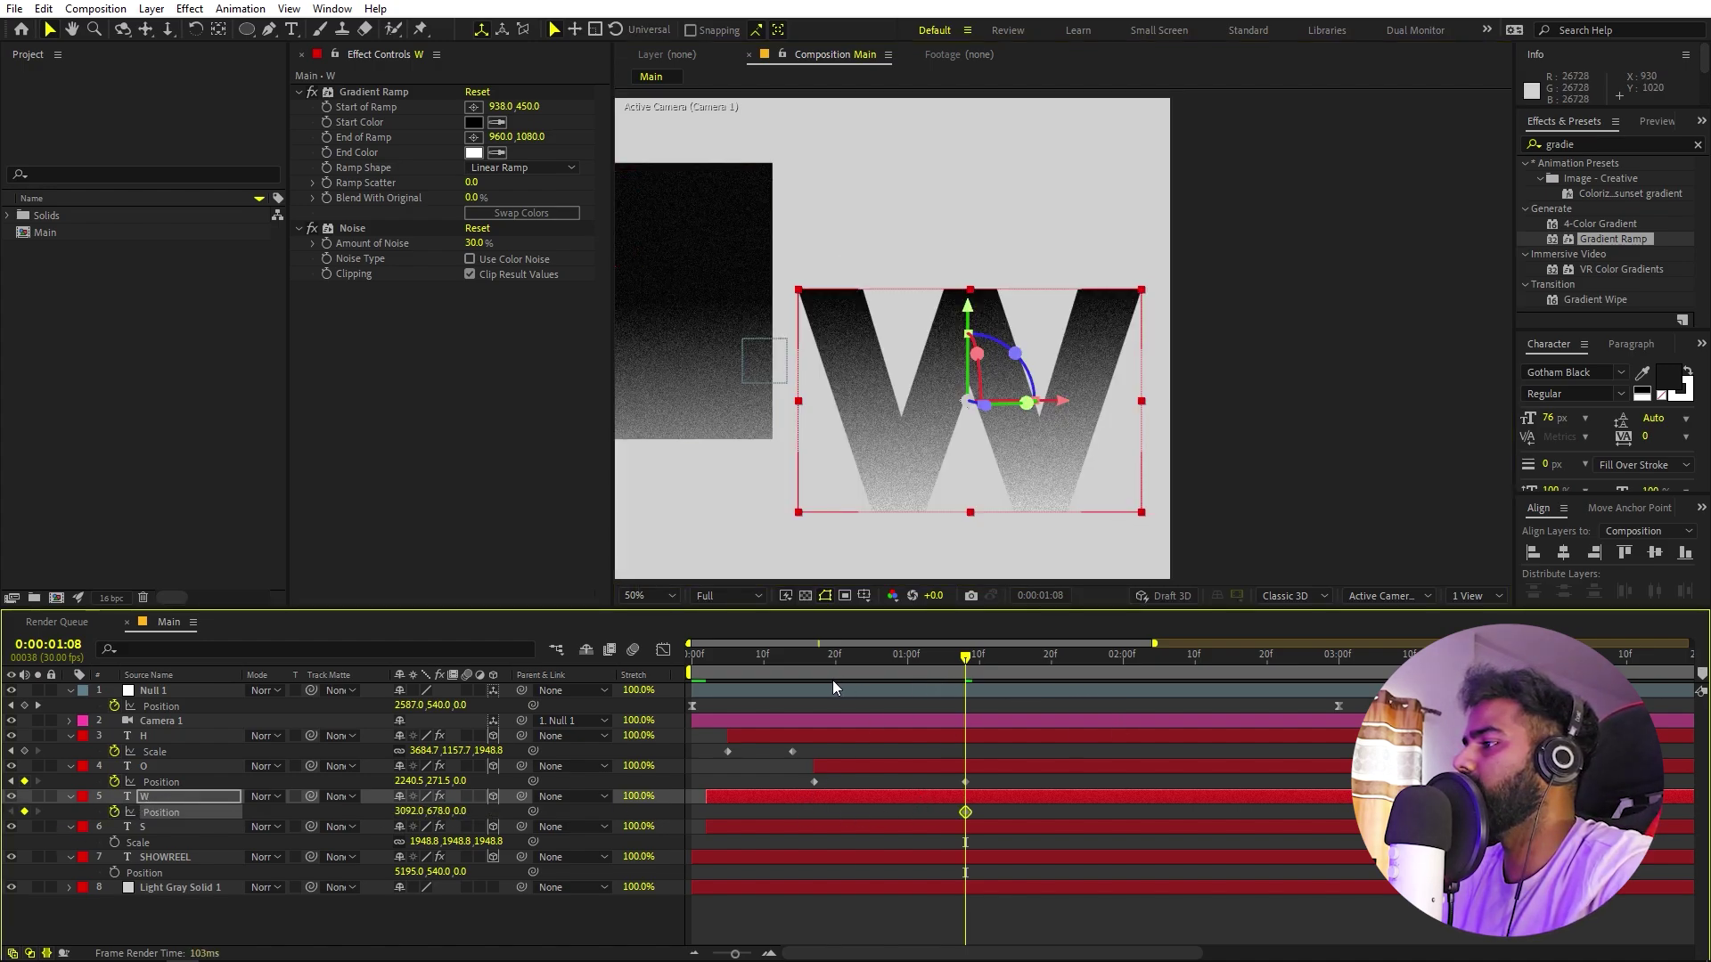
left_click_drag(832, 680, 824, 676)
scroll(1292, 419, "down", 4)
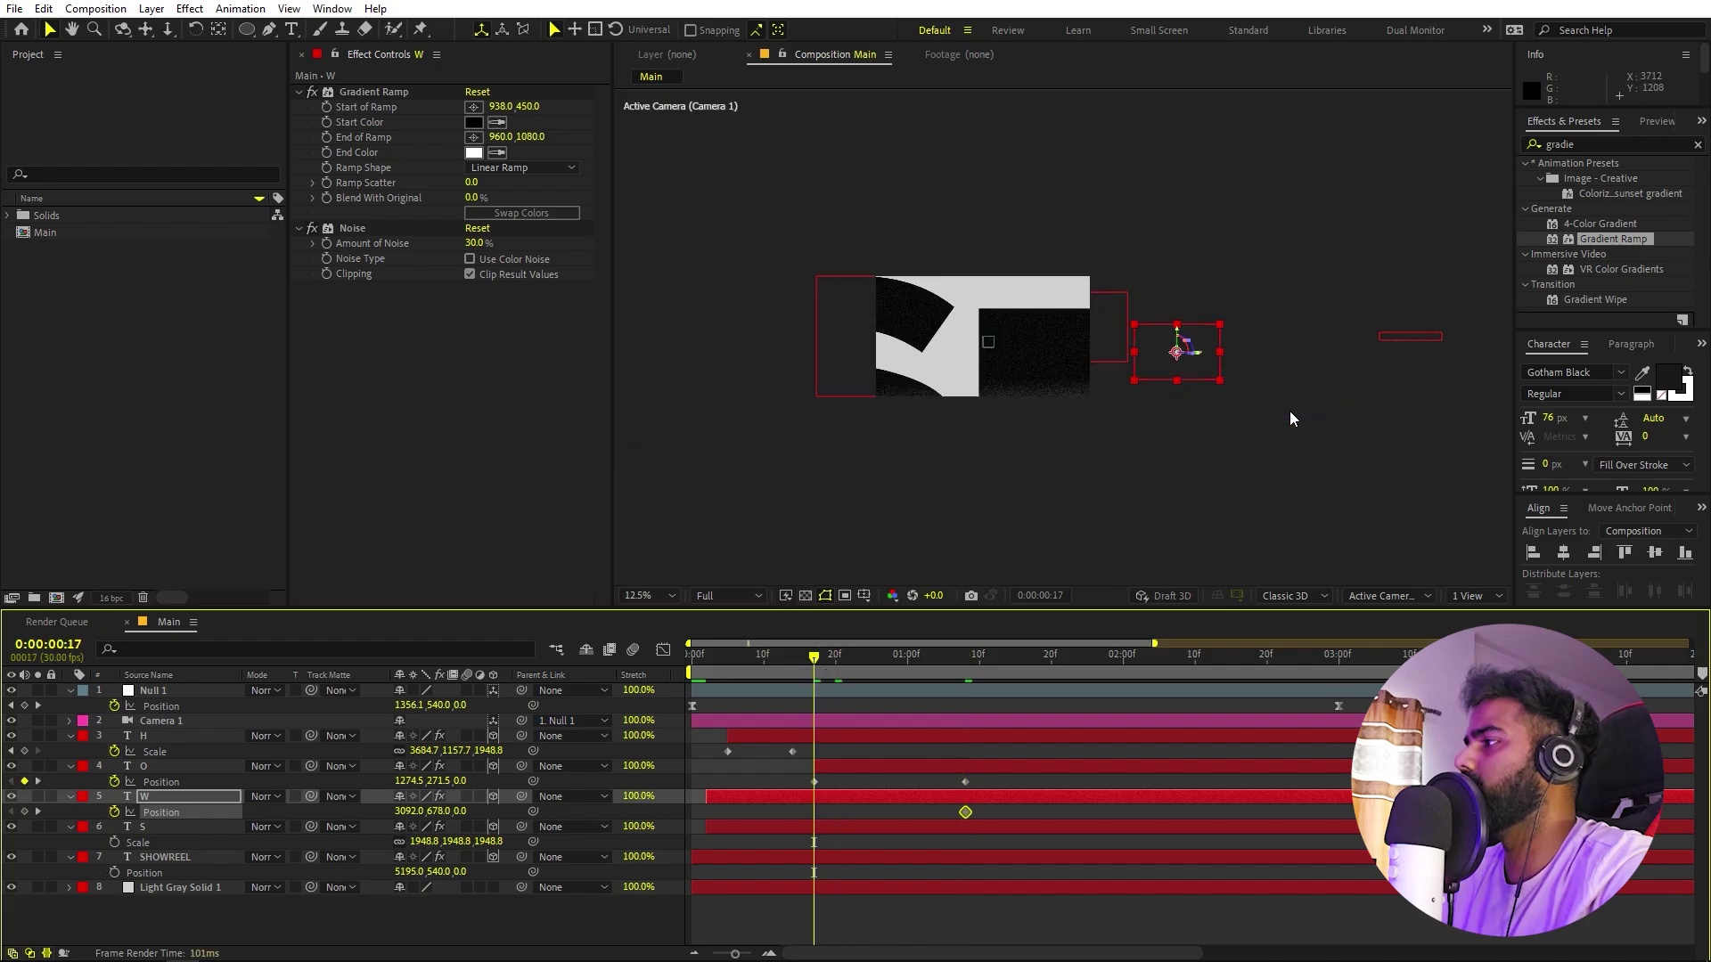
left_click_drag(1154, 366, 1156, 475)
Preview the W rising into frame and trim the W layer's start to 0:00:00:17.
key("space")
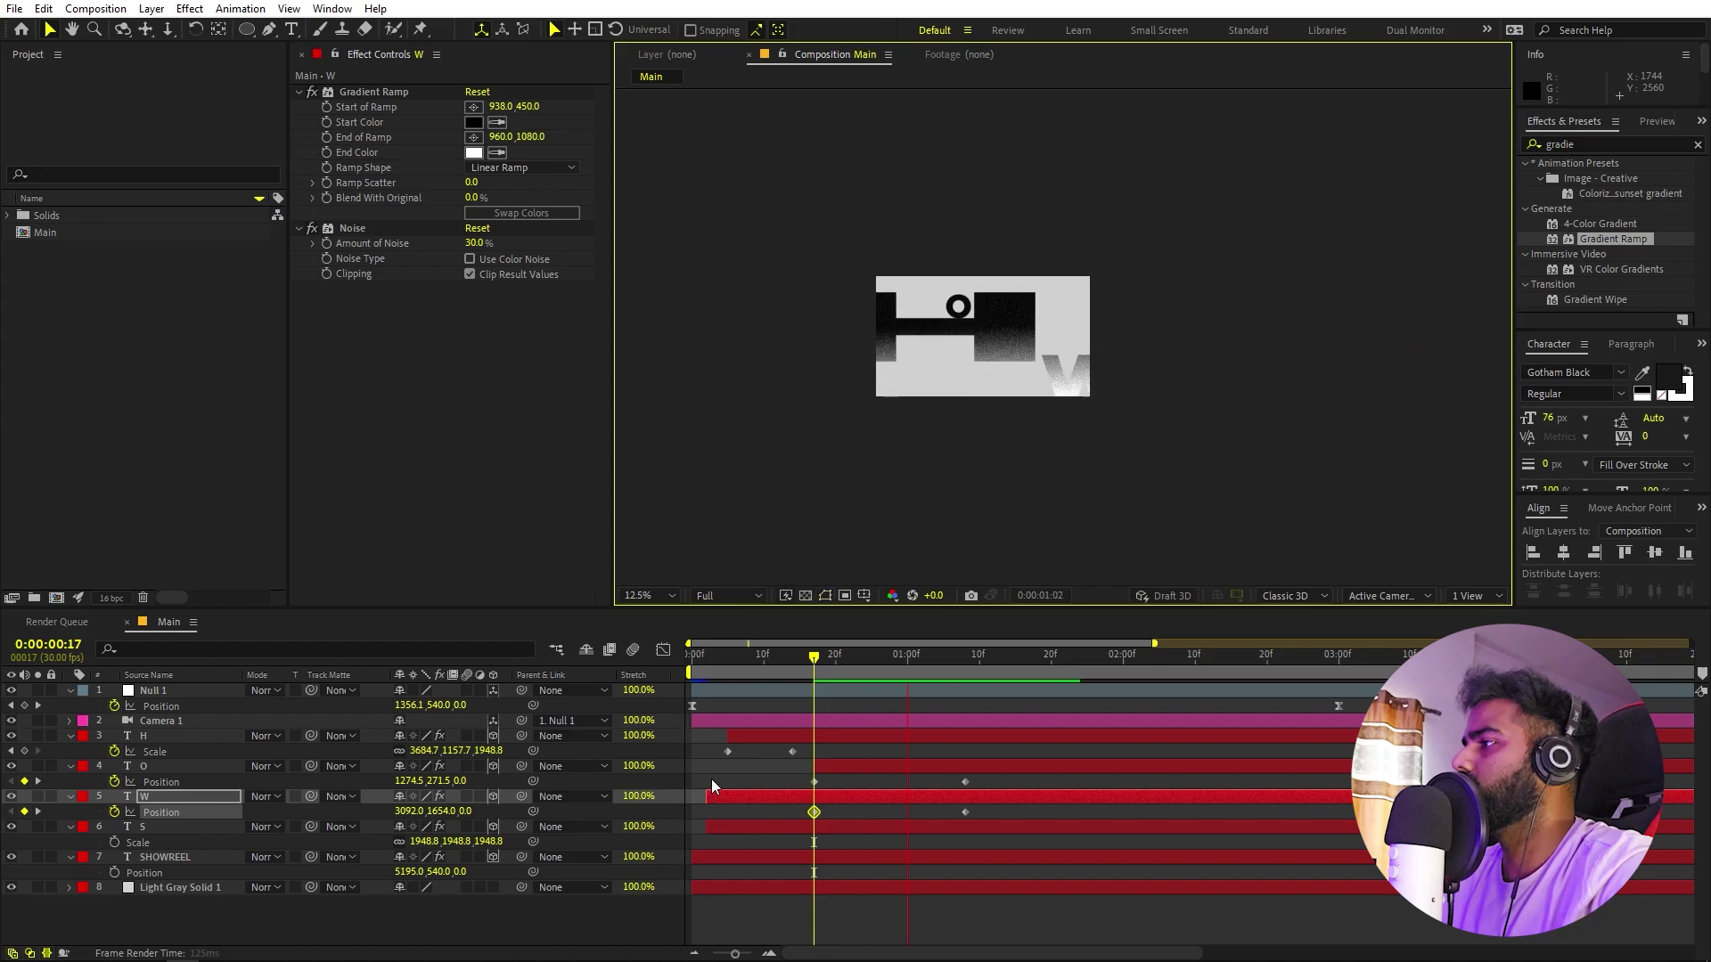
key("space")
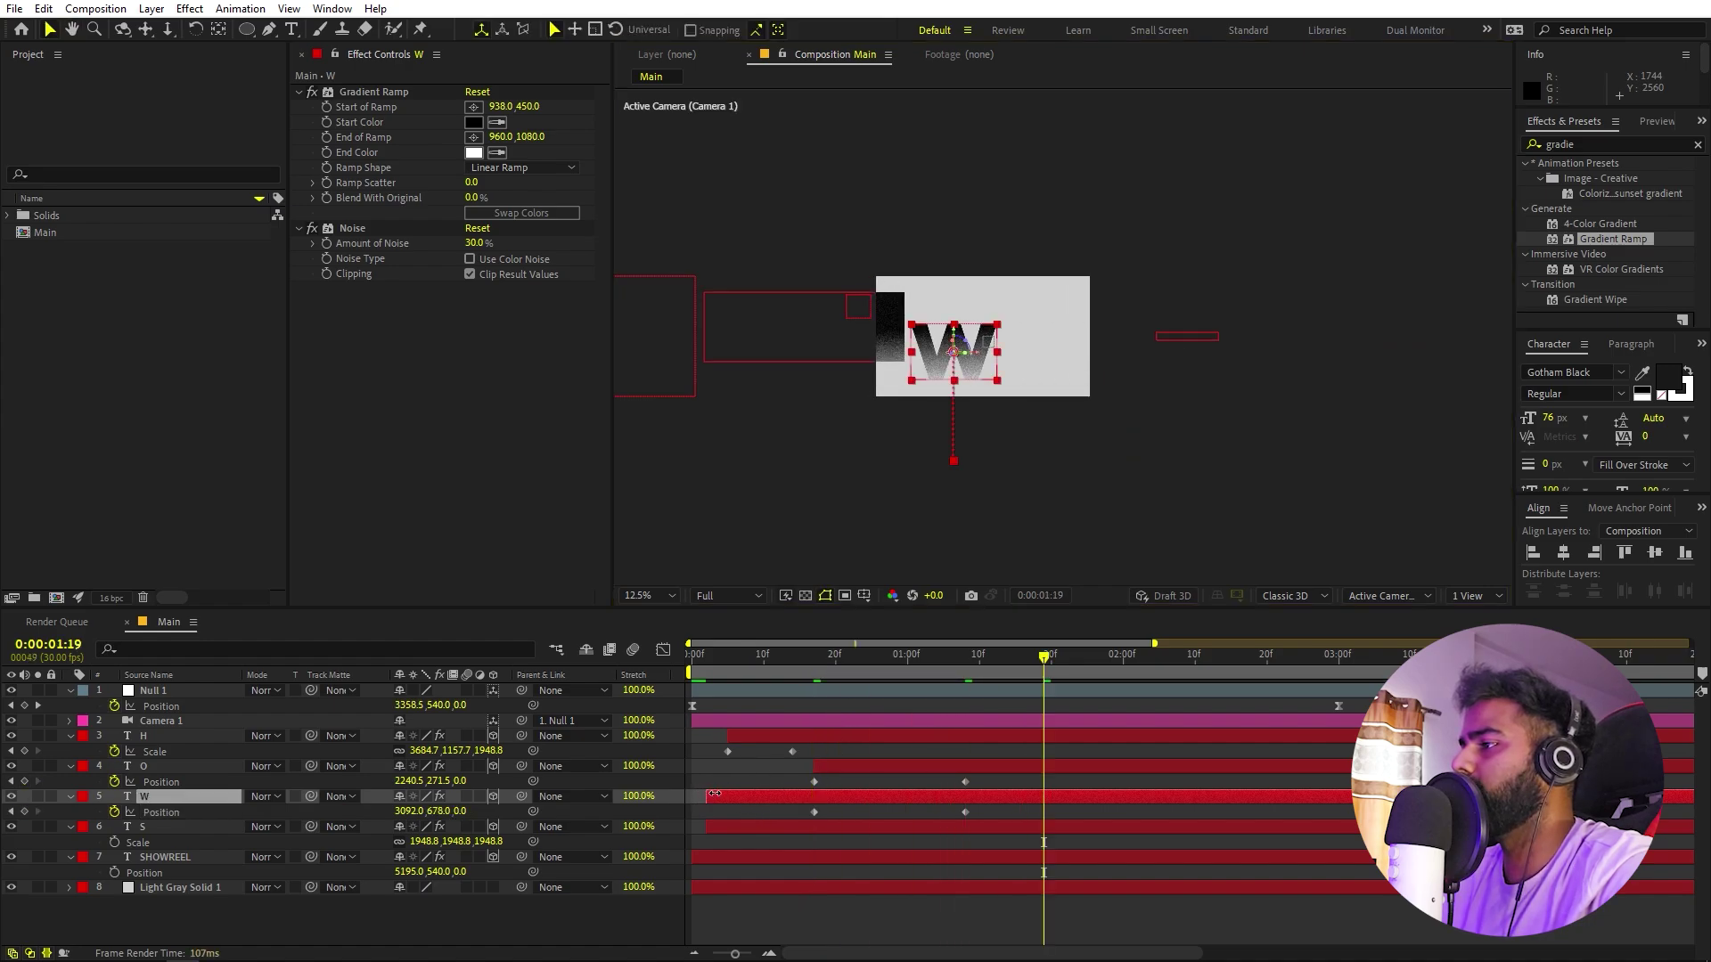
left_click_drag(694, 800, 810, 797)
Reshape the speed graph of the W's Position keyframes into a fast start and slow finish, with 0.01% influence at the first keyframe.
left_click(991, 811)
left_click(815, 811)
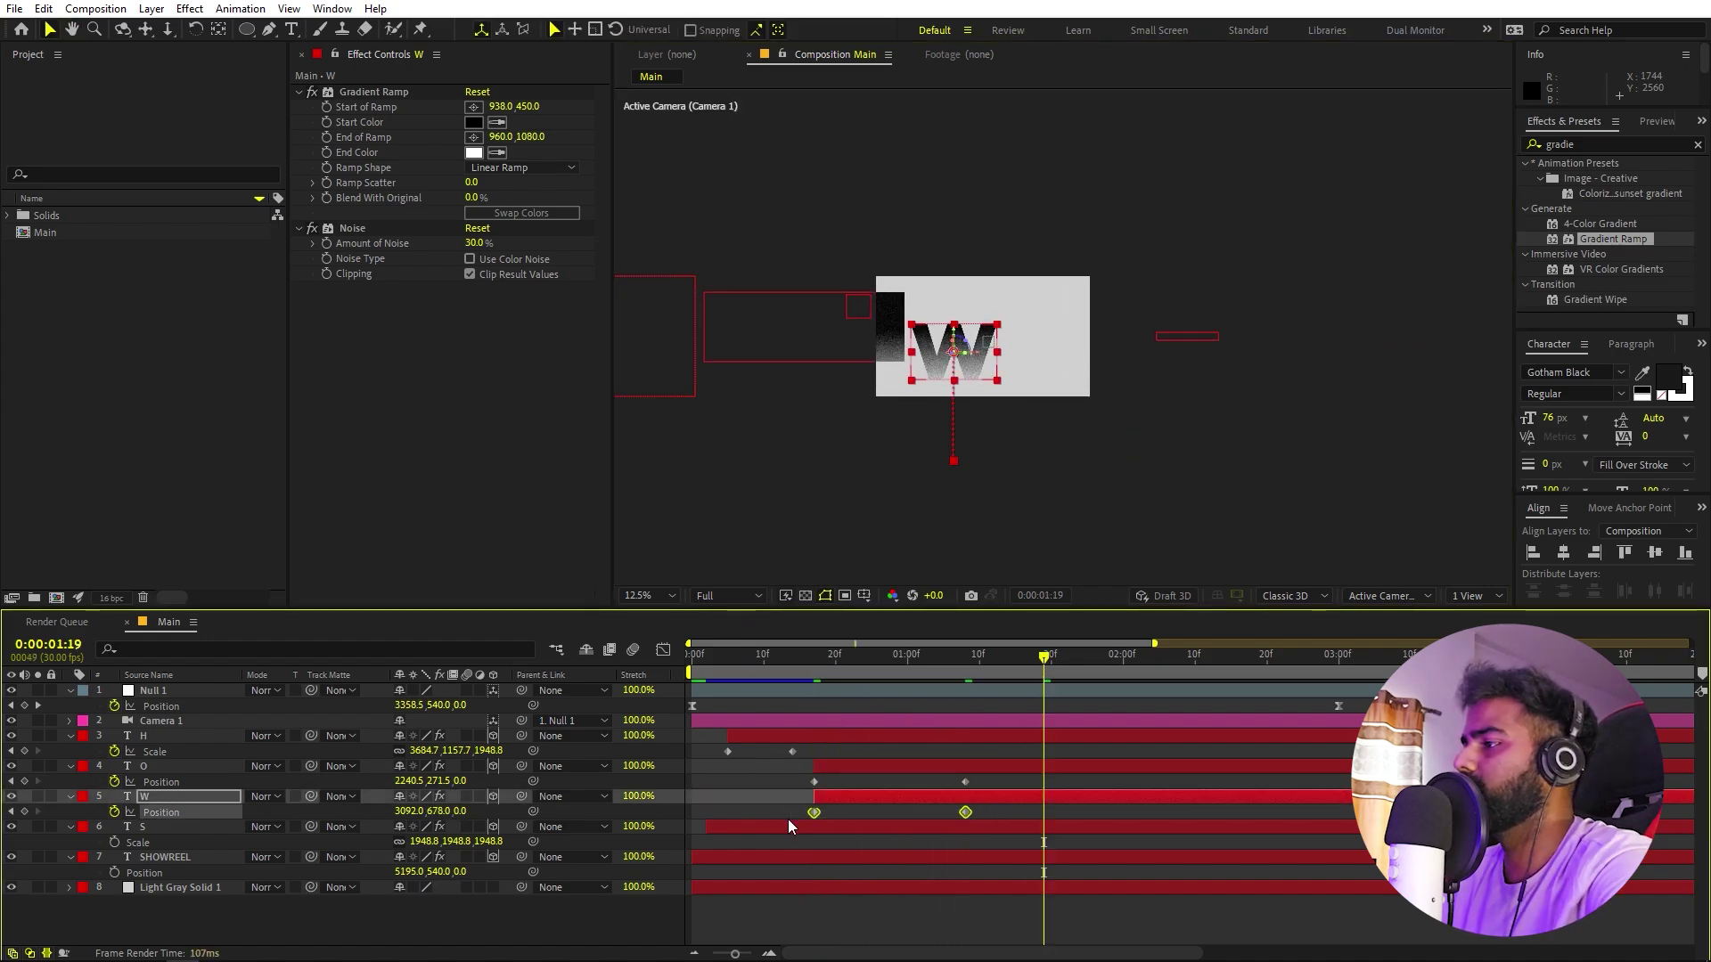
key("shift+F3")
left_click_drag(1105, 833, 802, 913)
left_click_drag(939, 902, 784, 902)
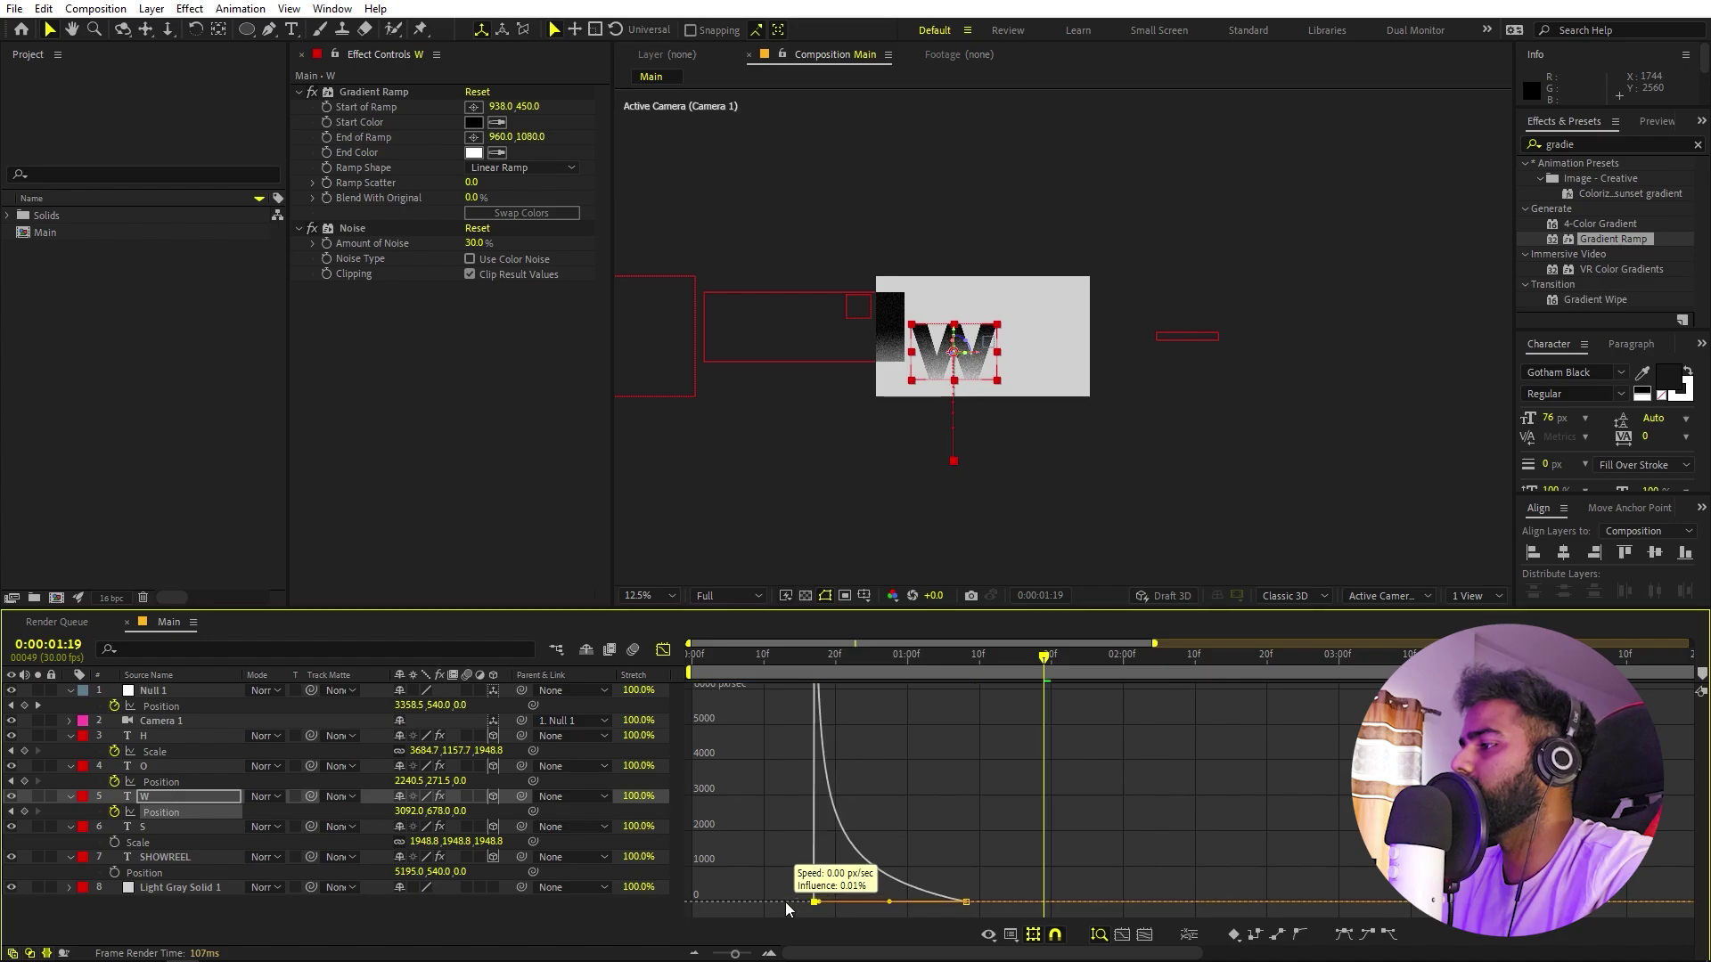
left_click(663, 650)
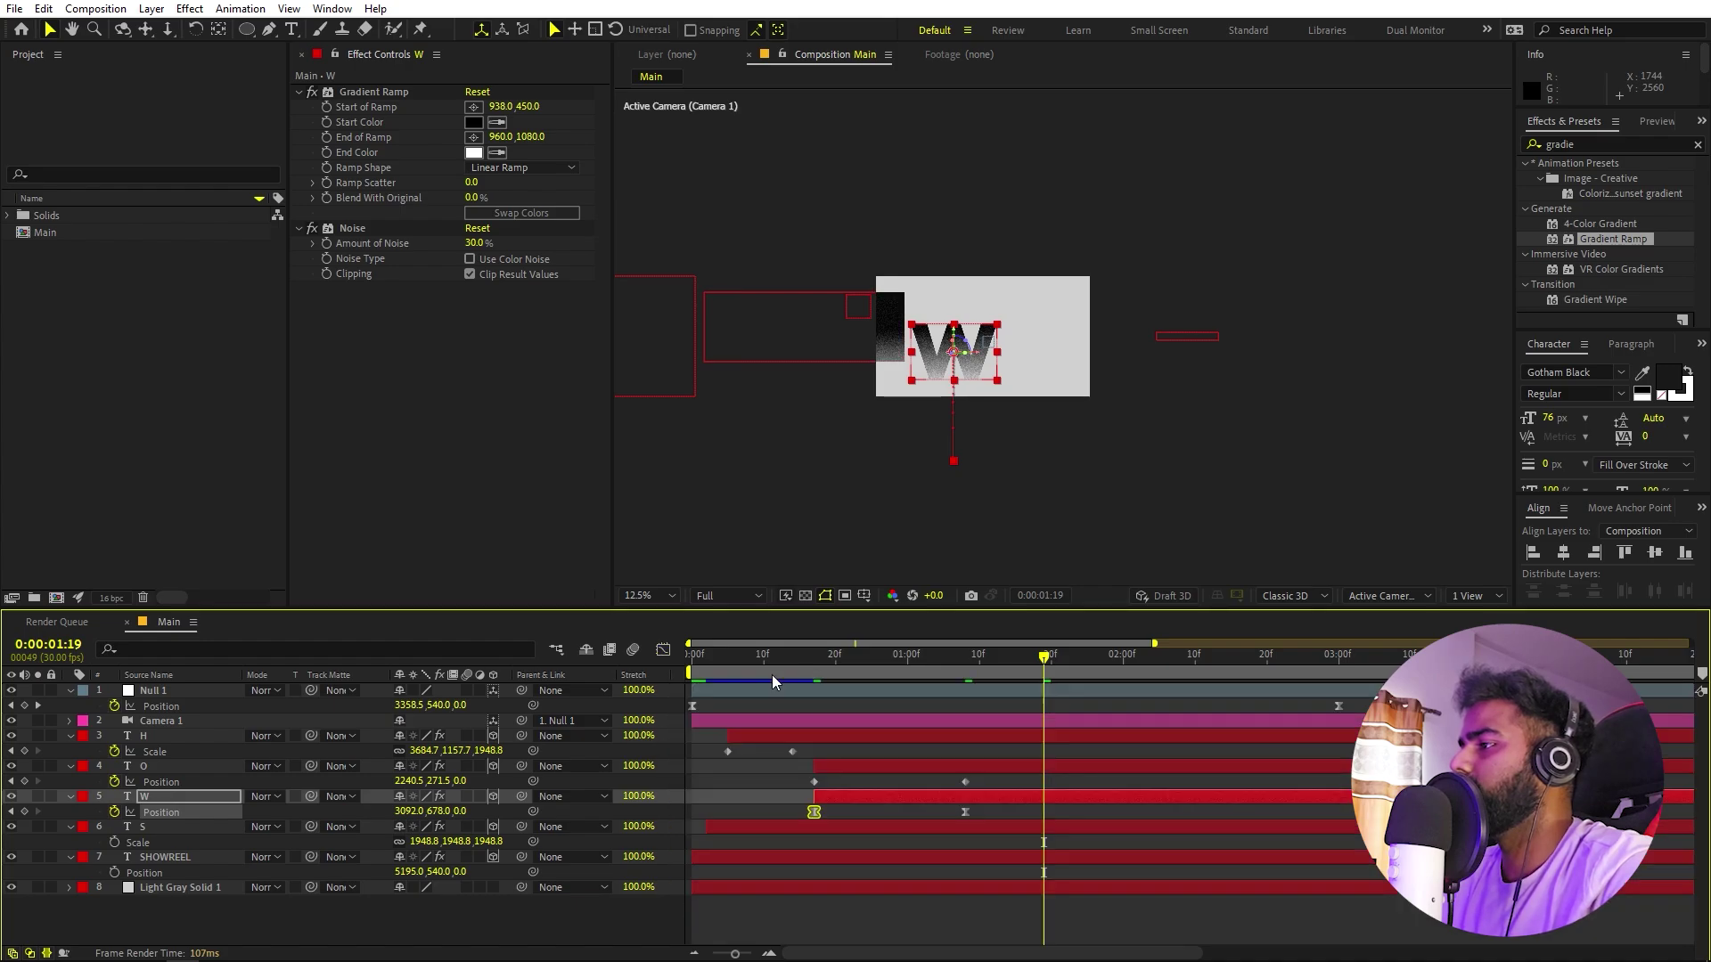
key("Home")
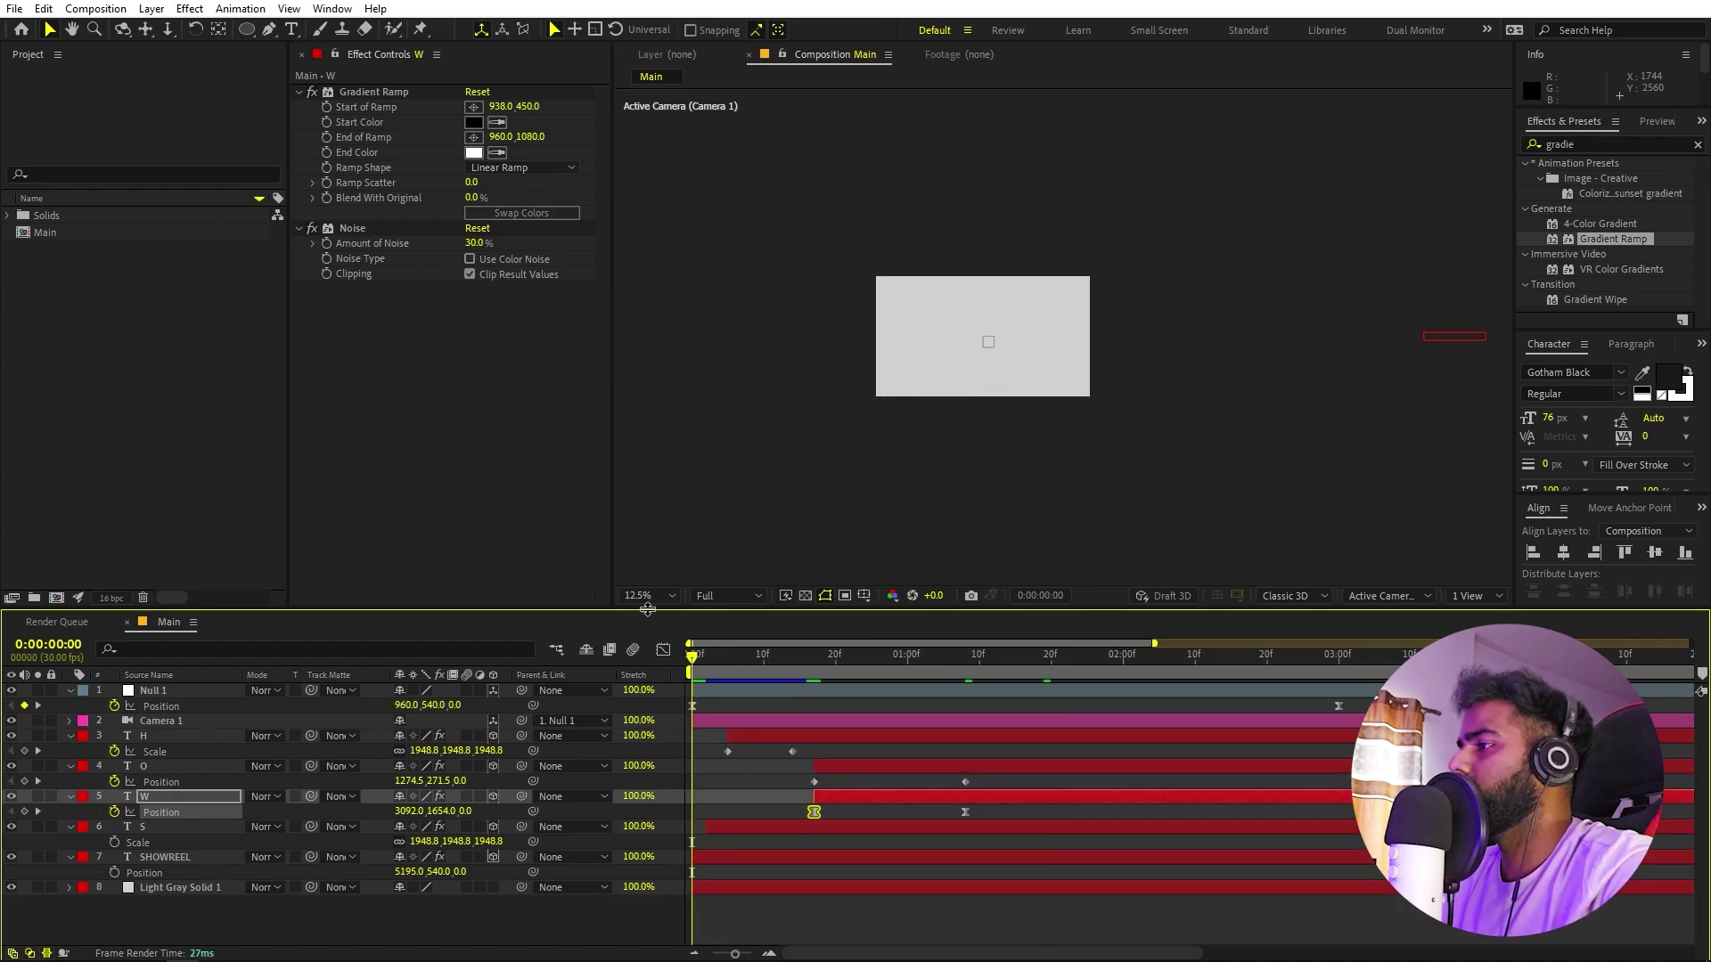
Shift the W layer with its keyframes about 9 frames later, to start around 0:00:00:26, and preview the animation.
left_click(651, 596)
left_click(661, 633)
key("space")
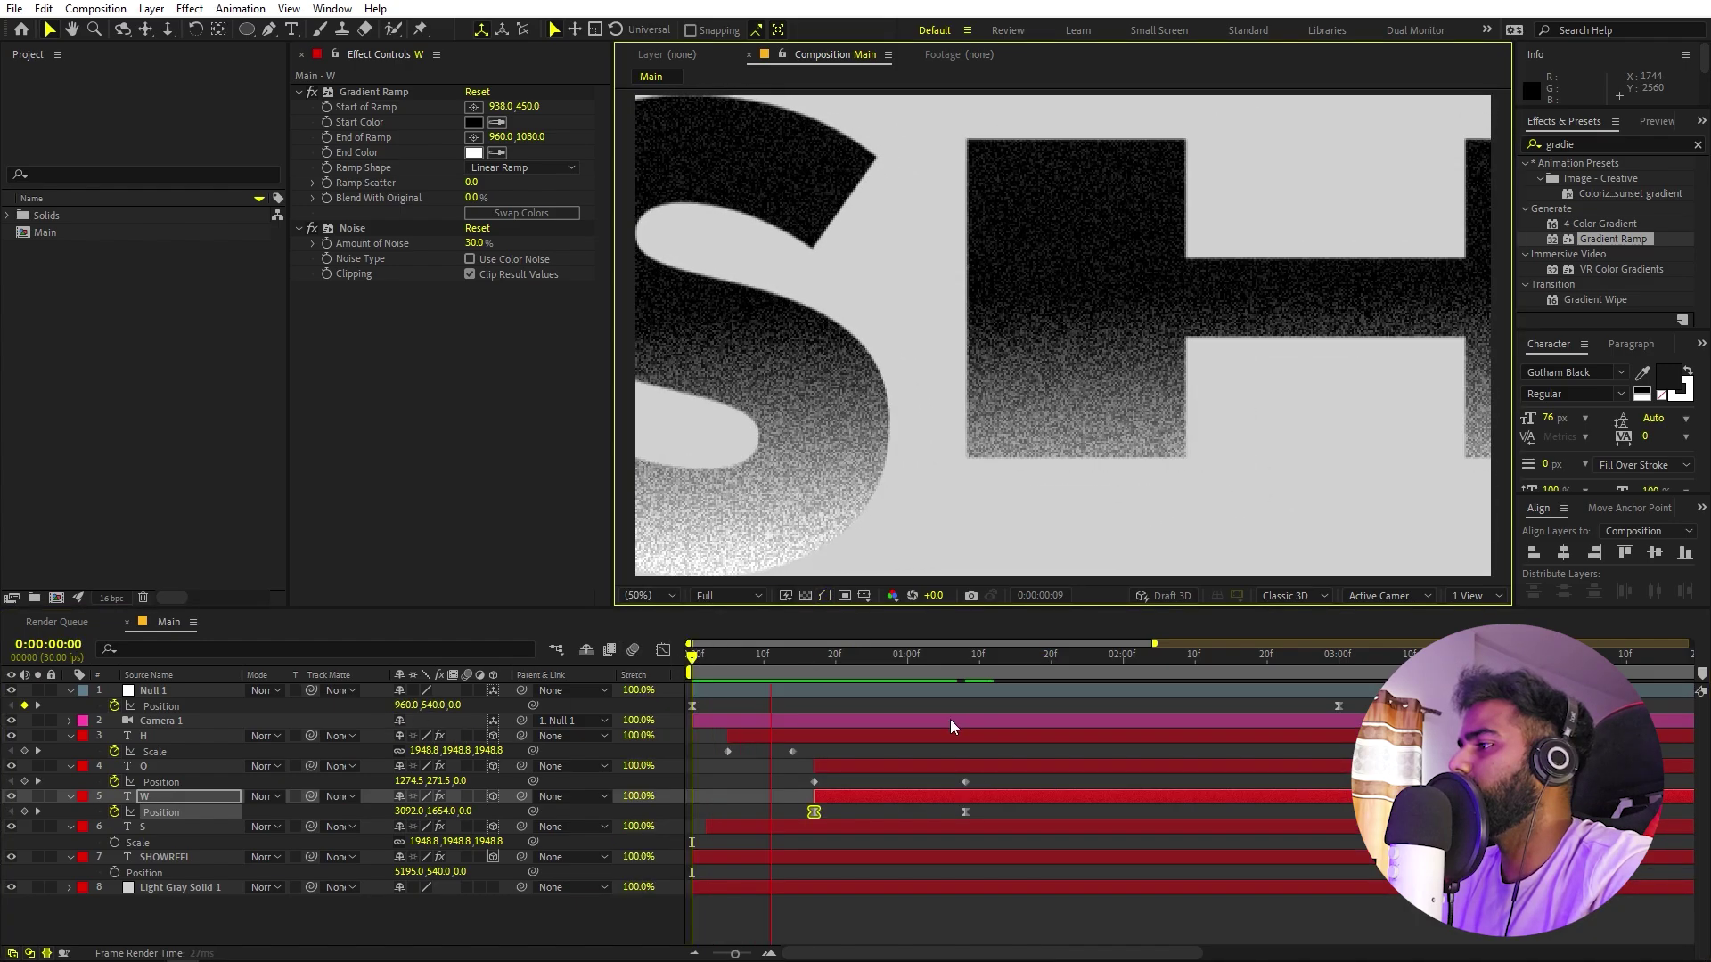
left_click_drag(878, 796, 931, 796)
key("space")
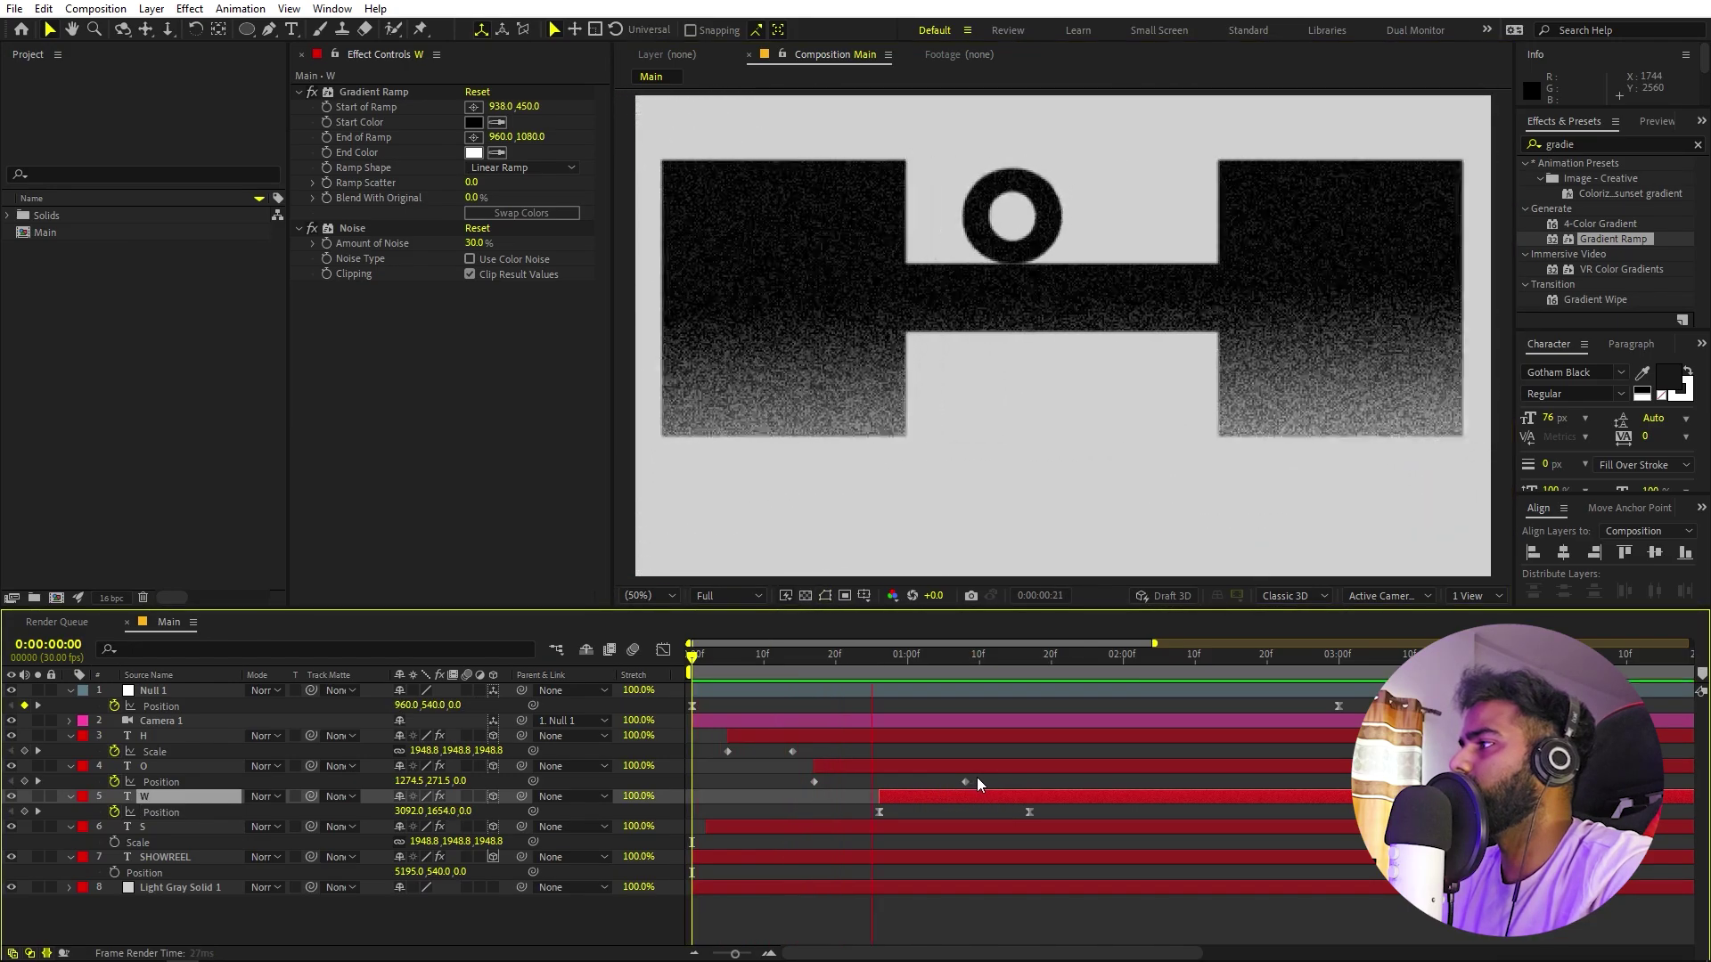
key("space")
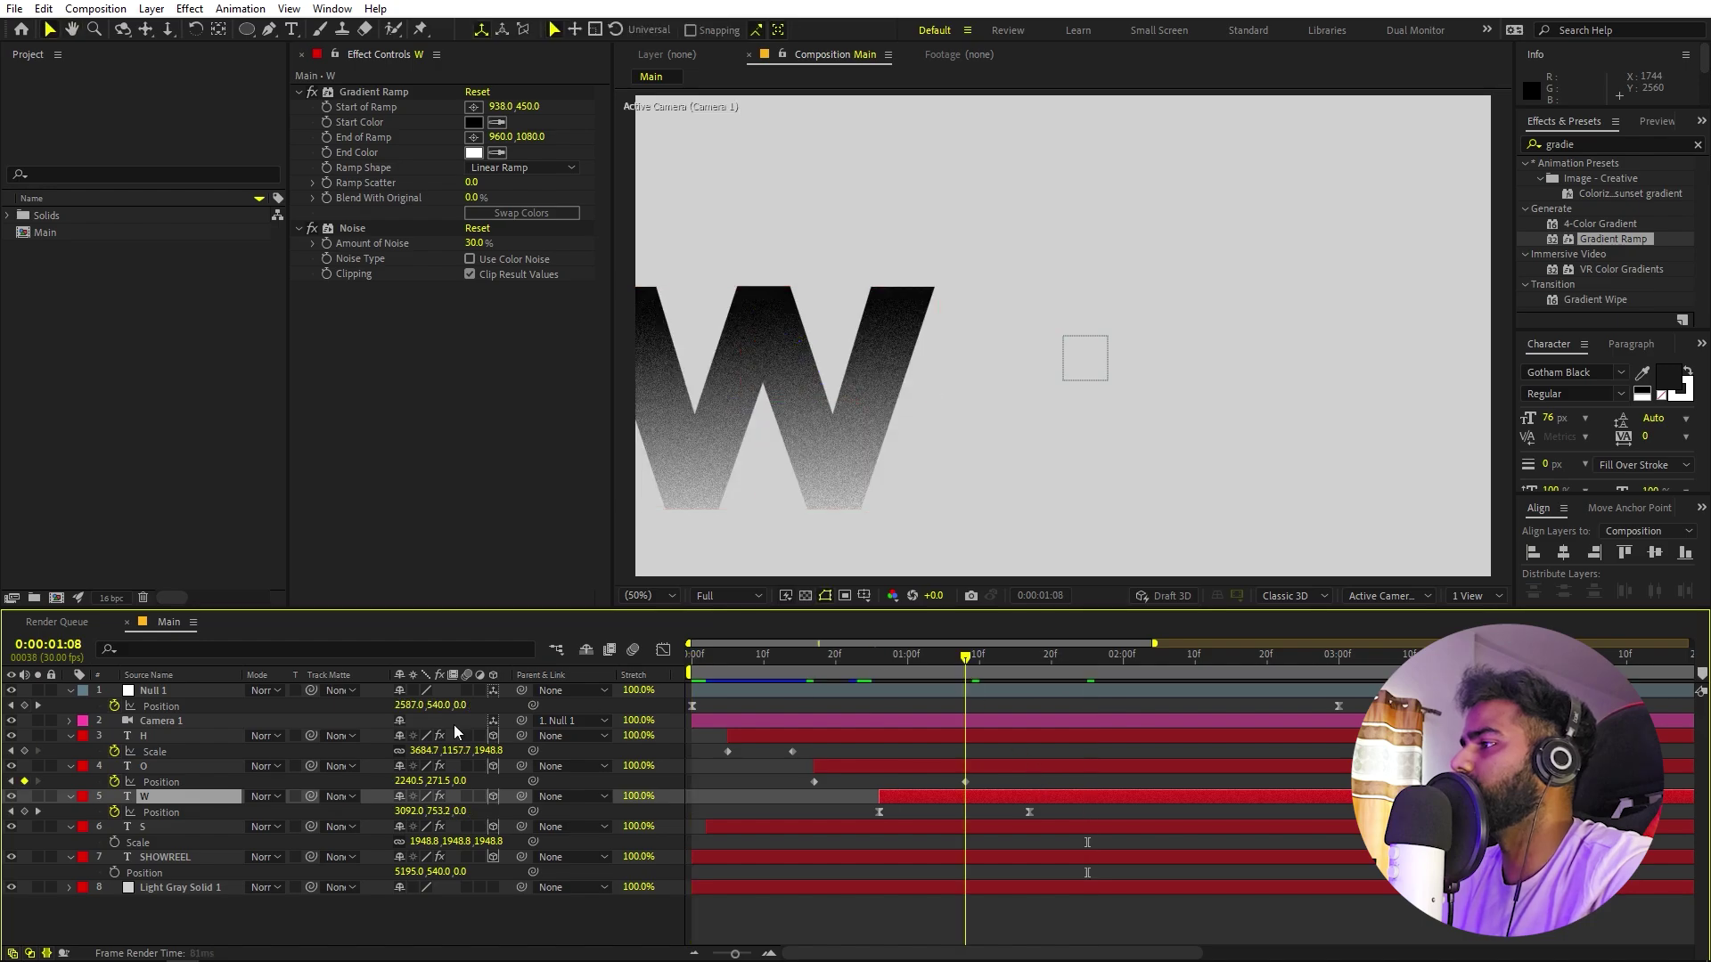
key("space")
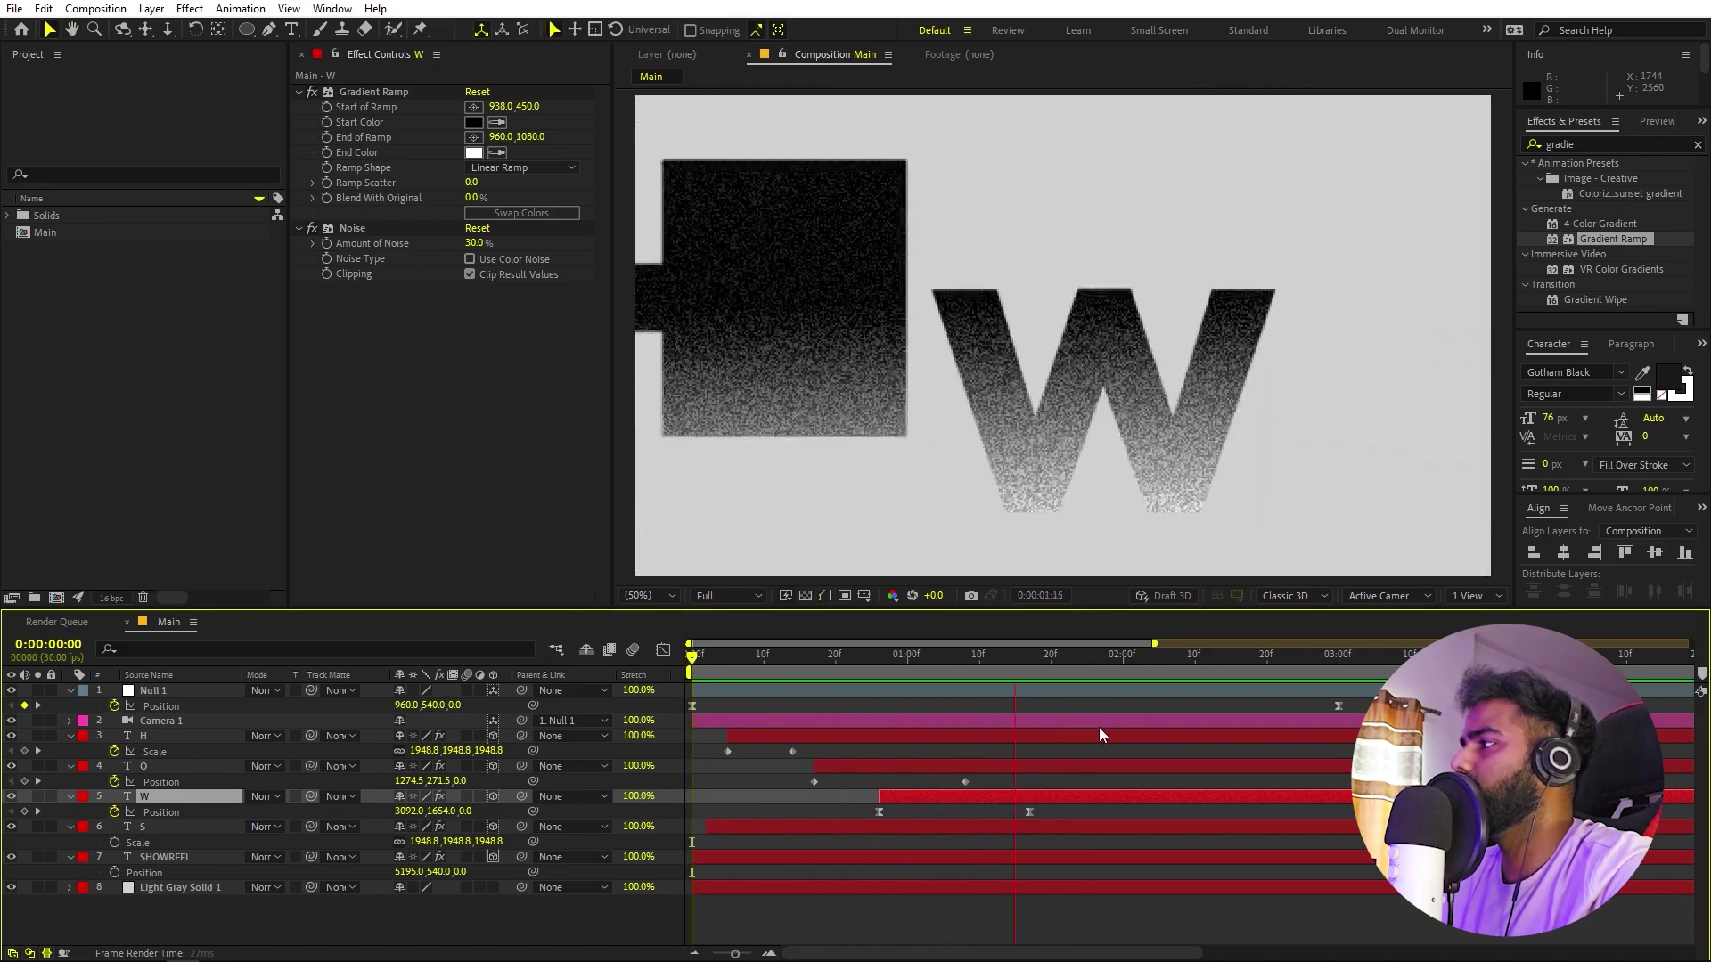
key("space")
Duplicate the W layer, remove the copy's Position keyframes and move it right of the W to about 4266, 418.
left_click(776, 796)
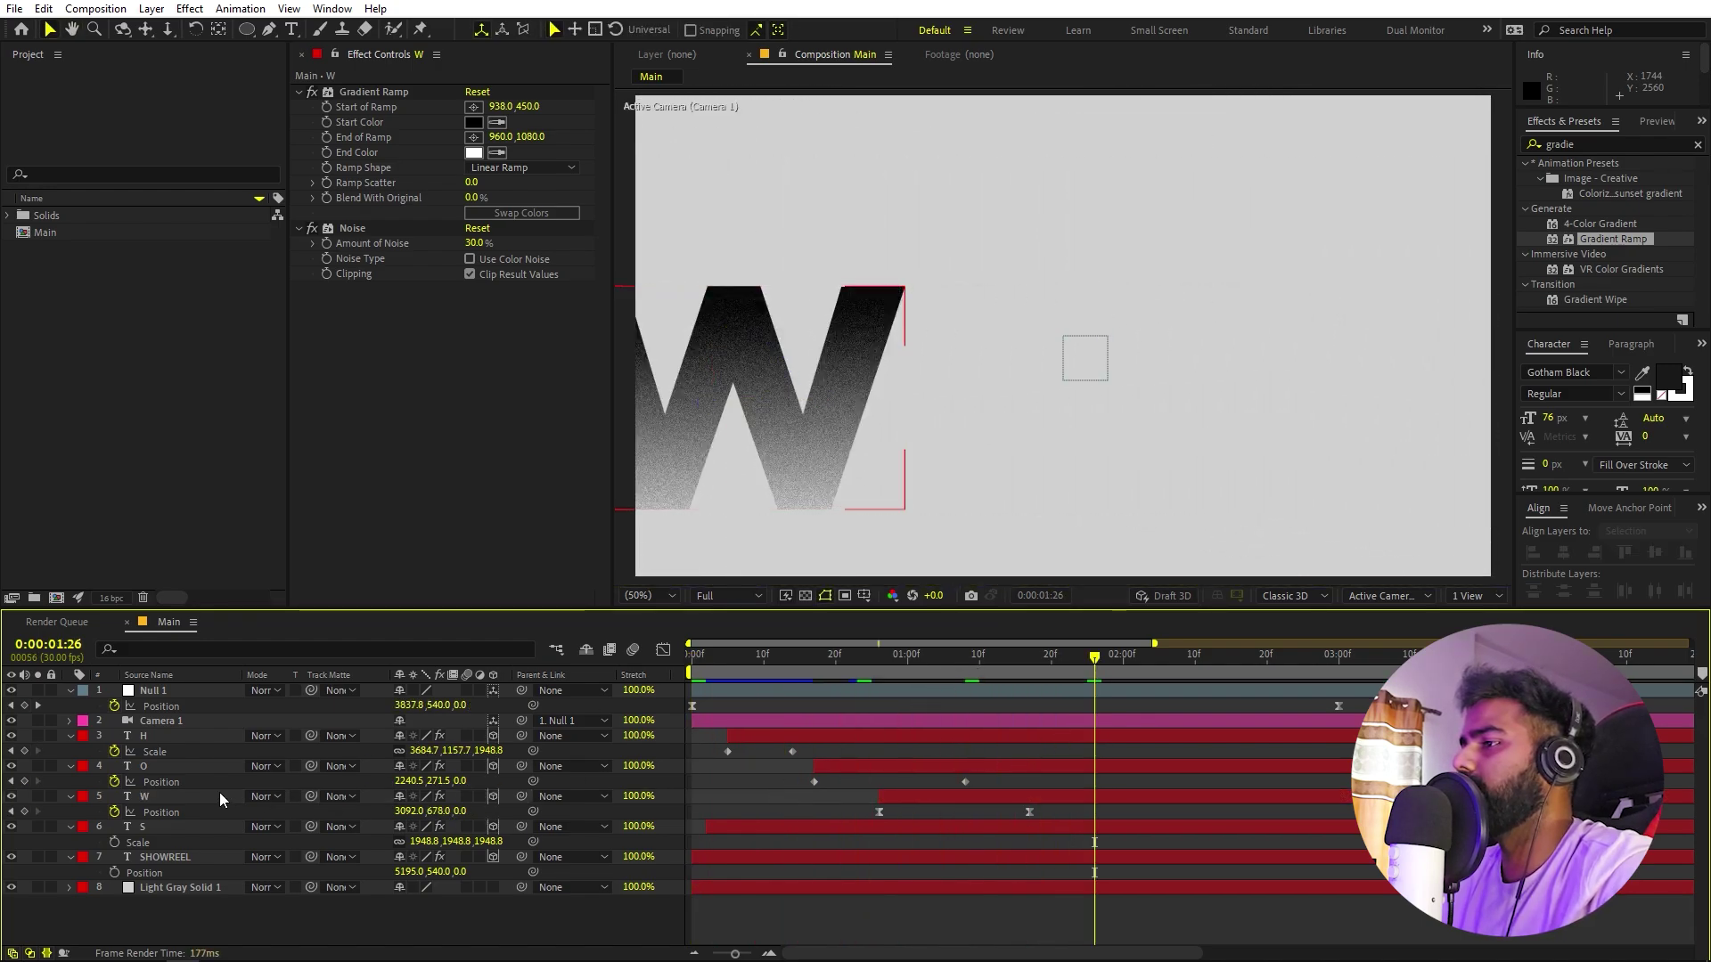
left_click(173, 797)
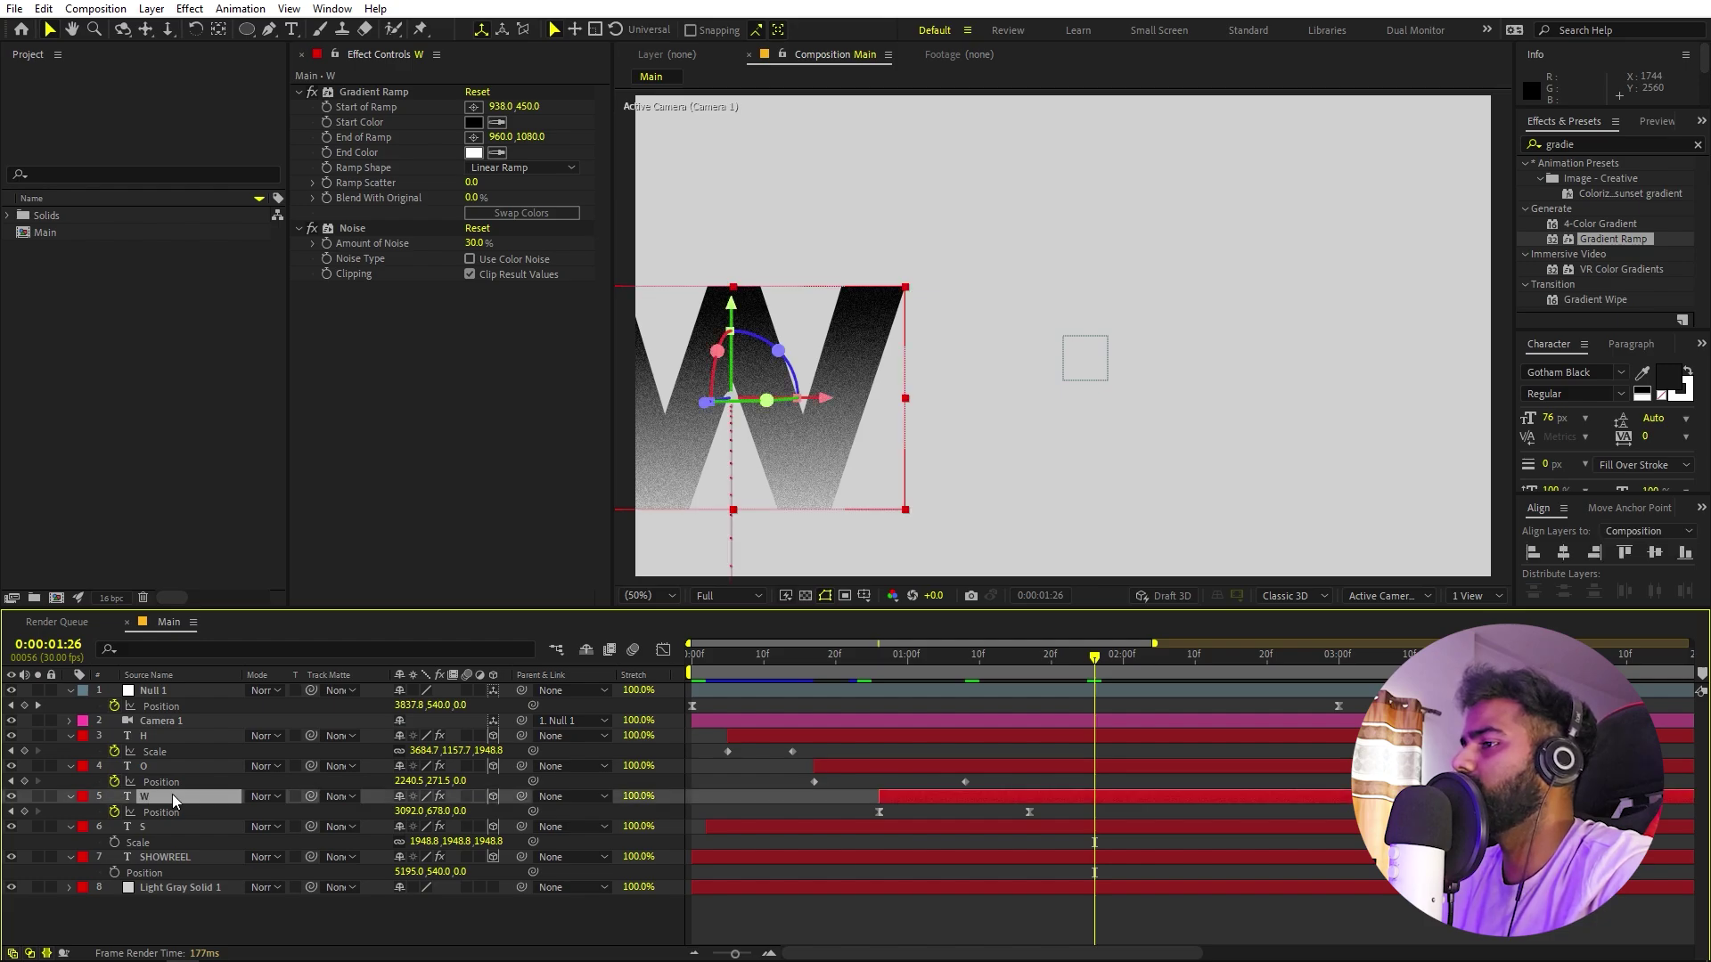
key("ctrl+d")
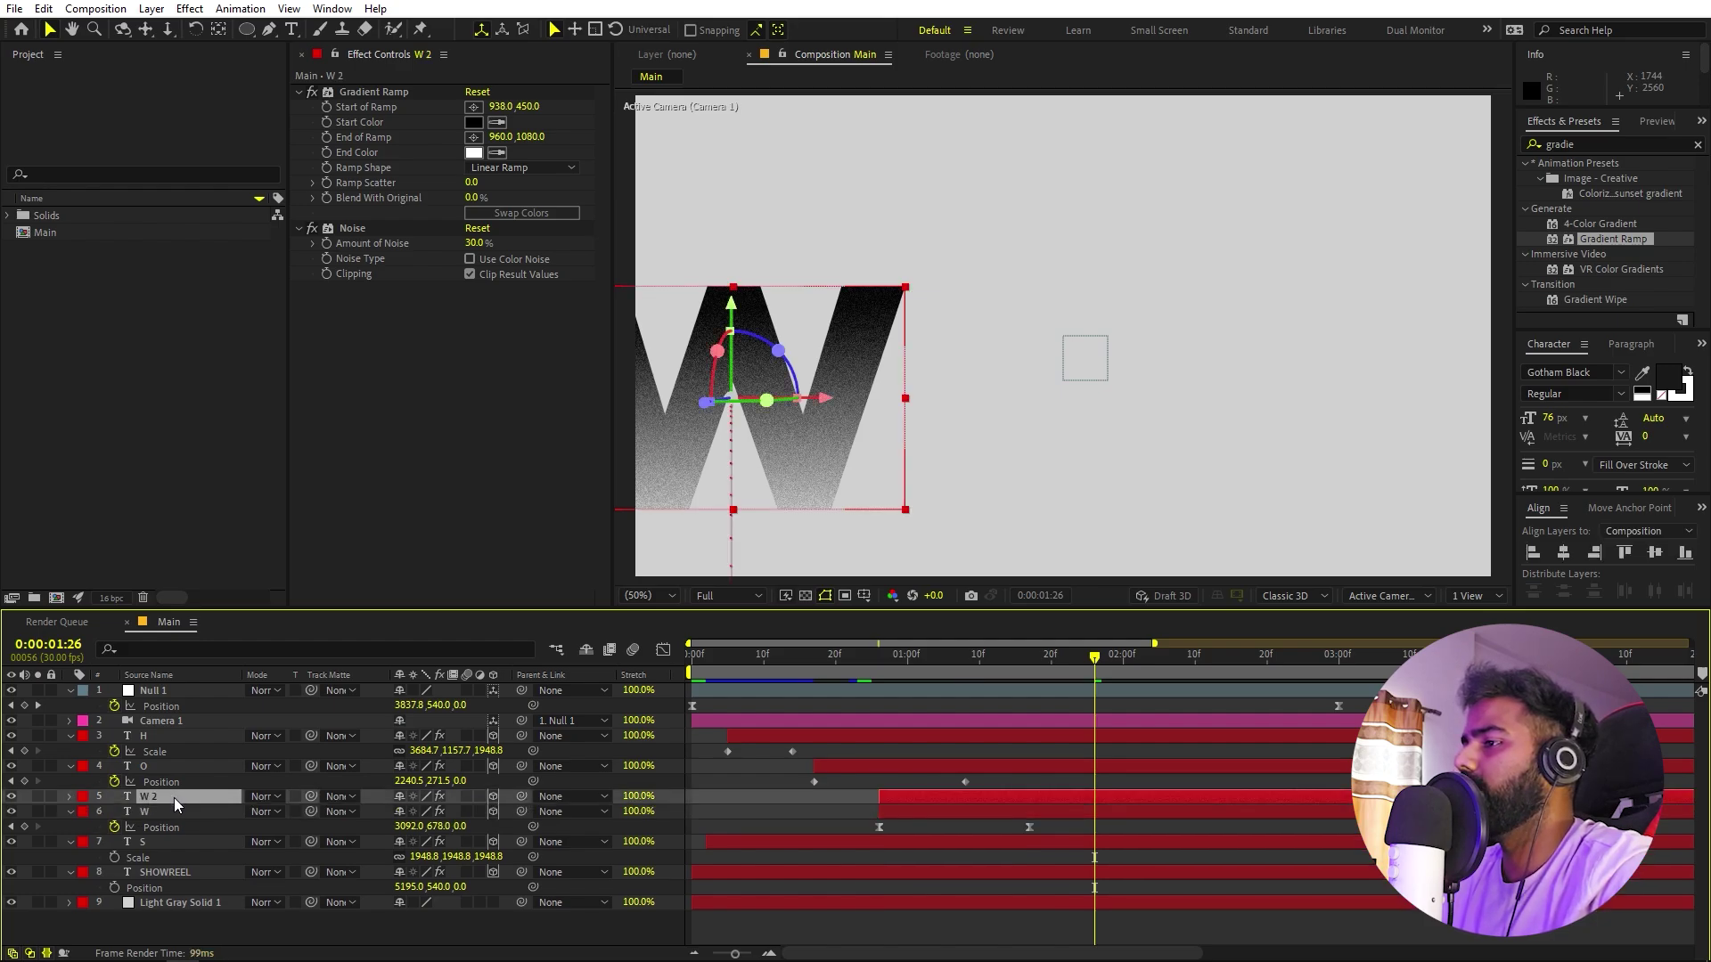
key("p")
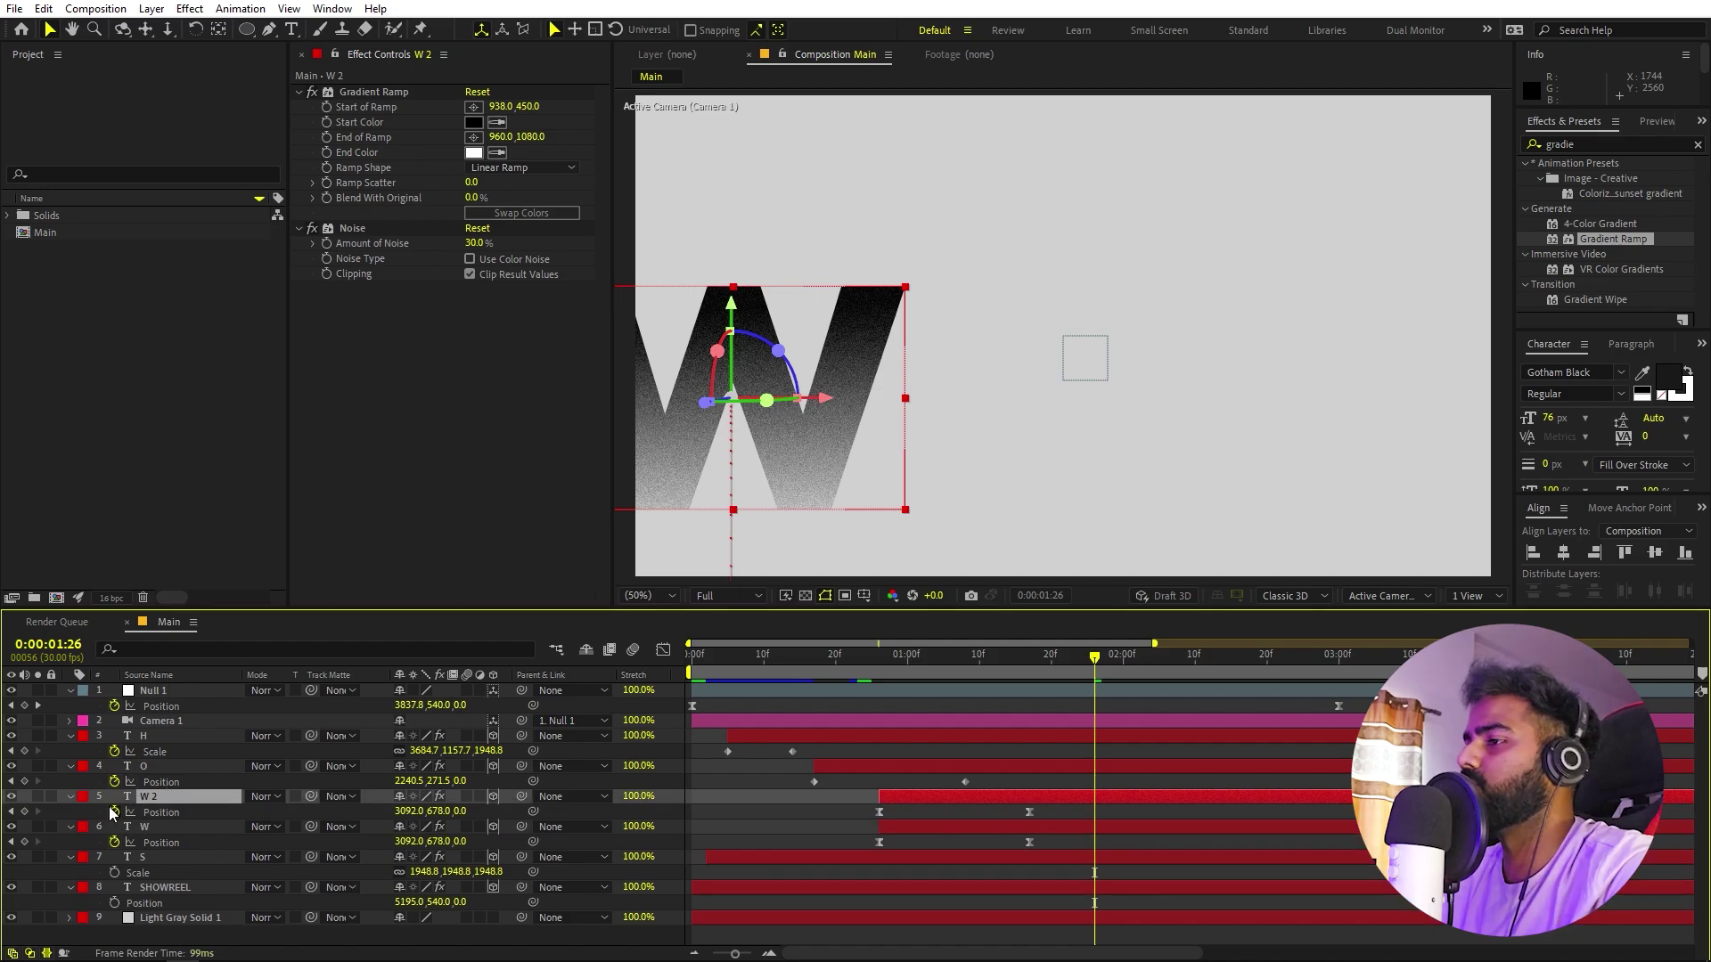
left_click(113, 812)
left_click_drag(768, 470, 1298, 356)
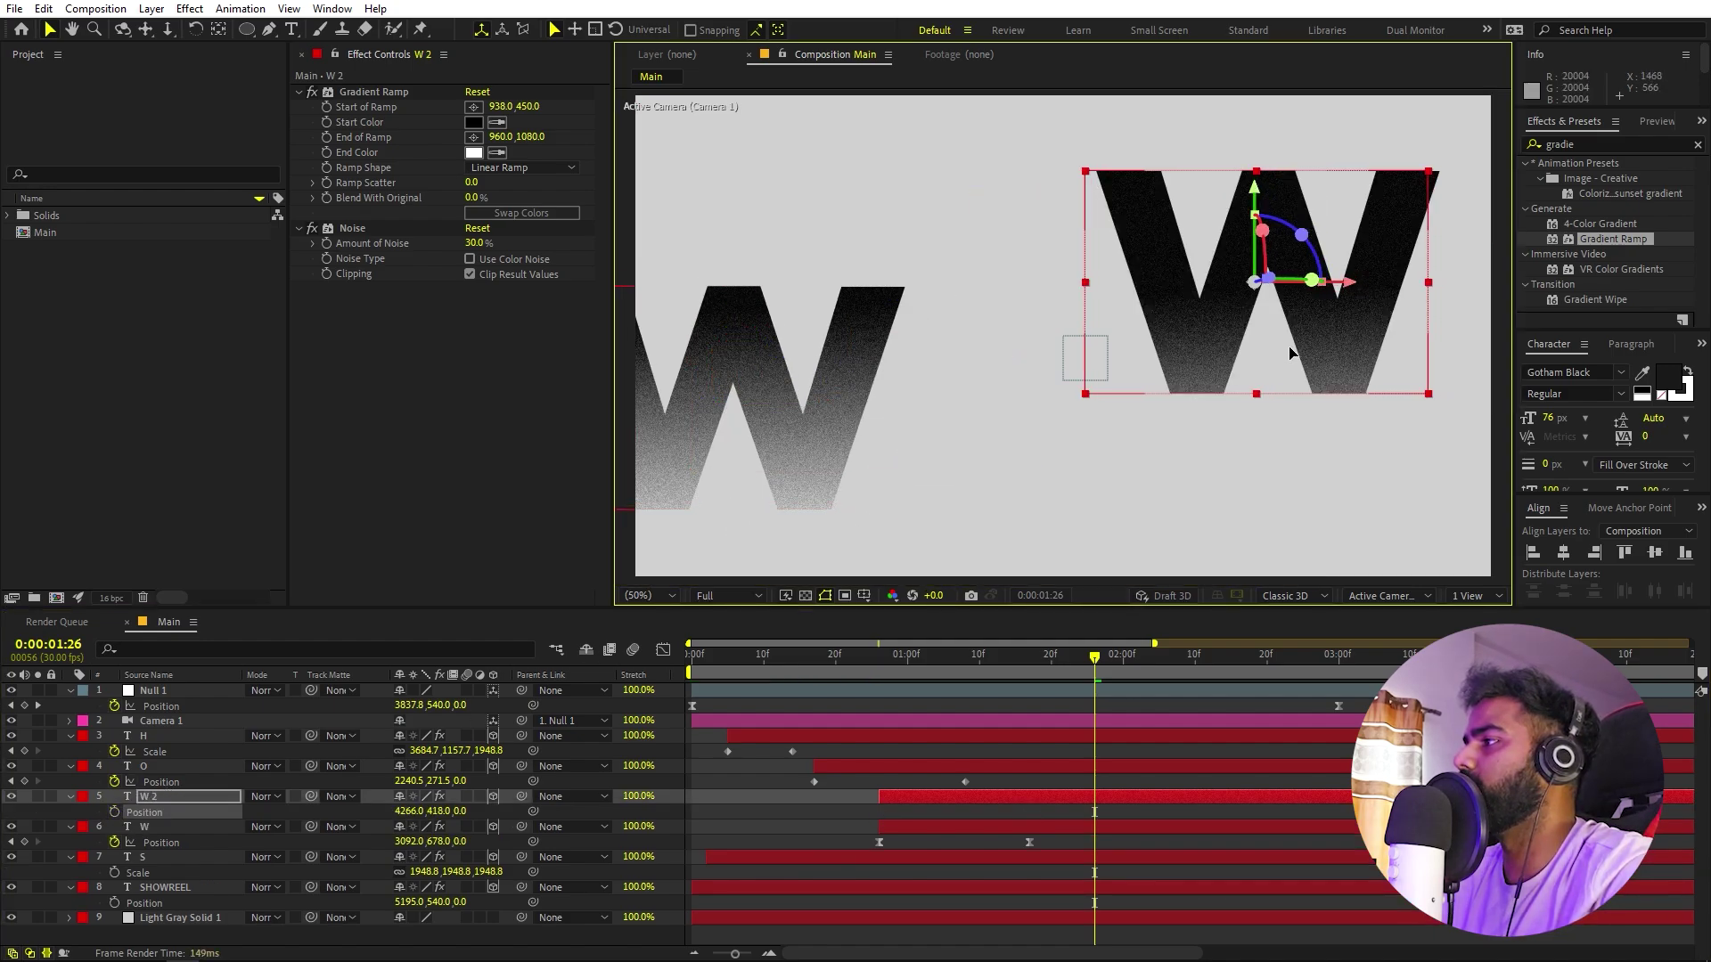
Change the duplicate's text to R, scale it slightly taller than the frame and move it to about 4078, 418.
double_click(1299, 359)
type("R")
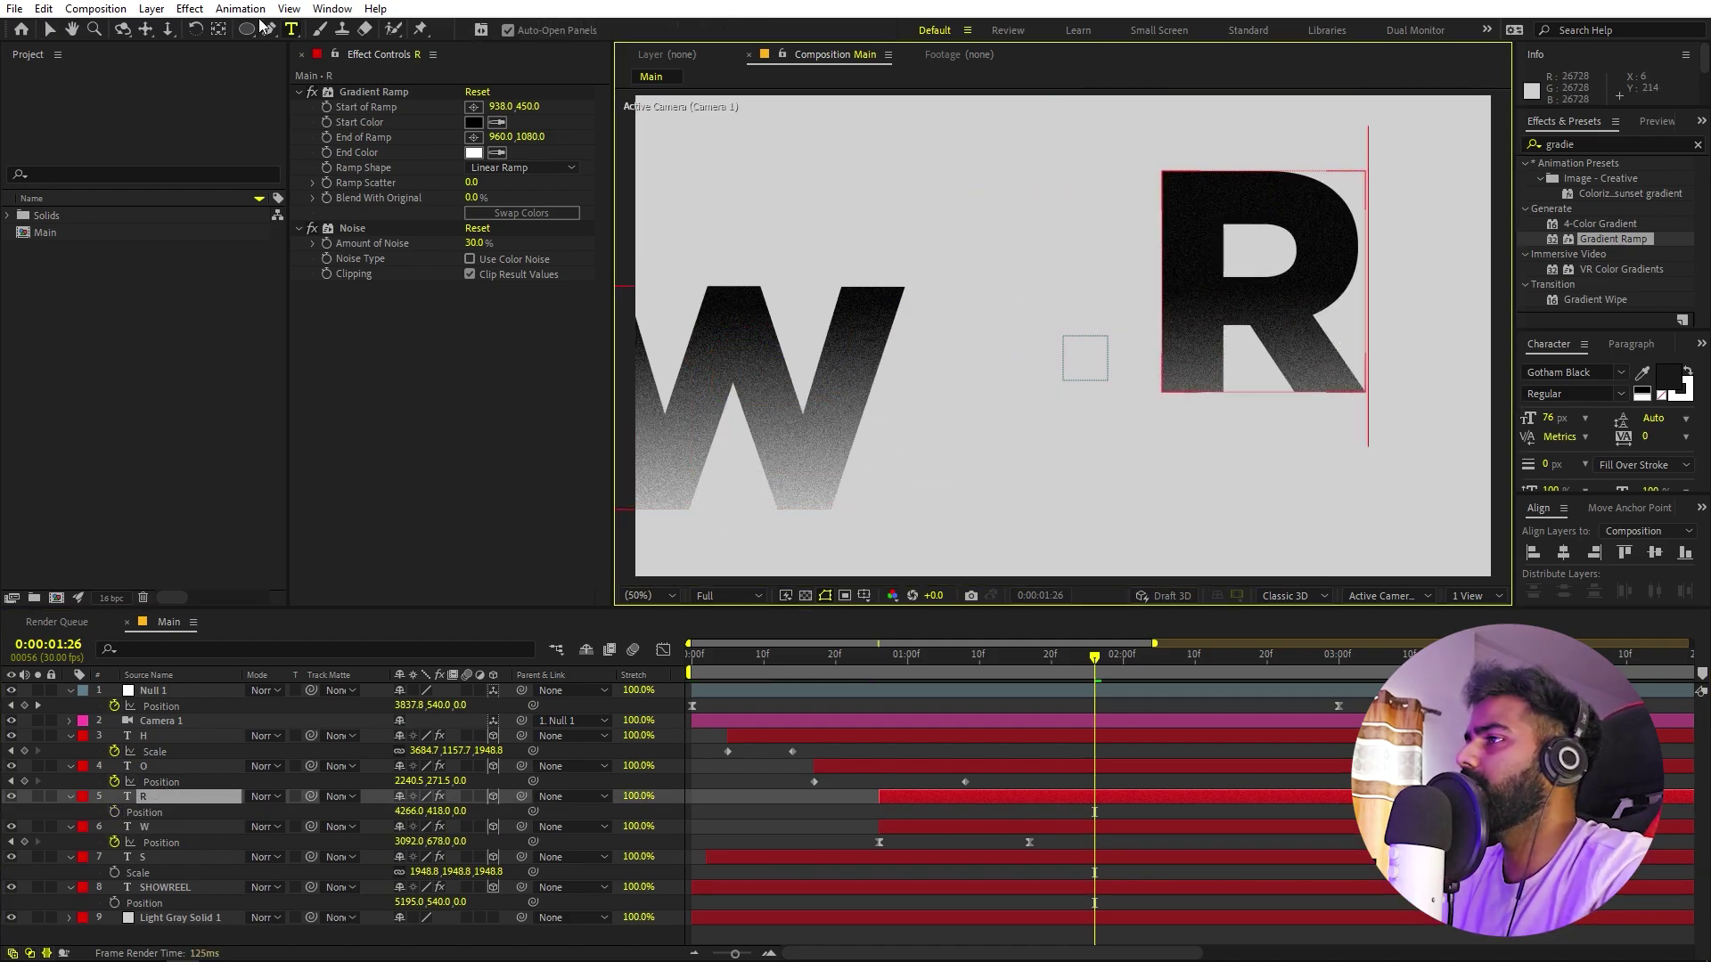
left_click(49, 29)
key("comma")
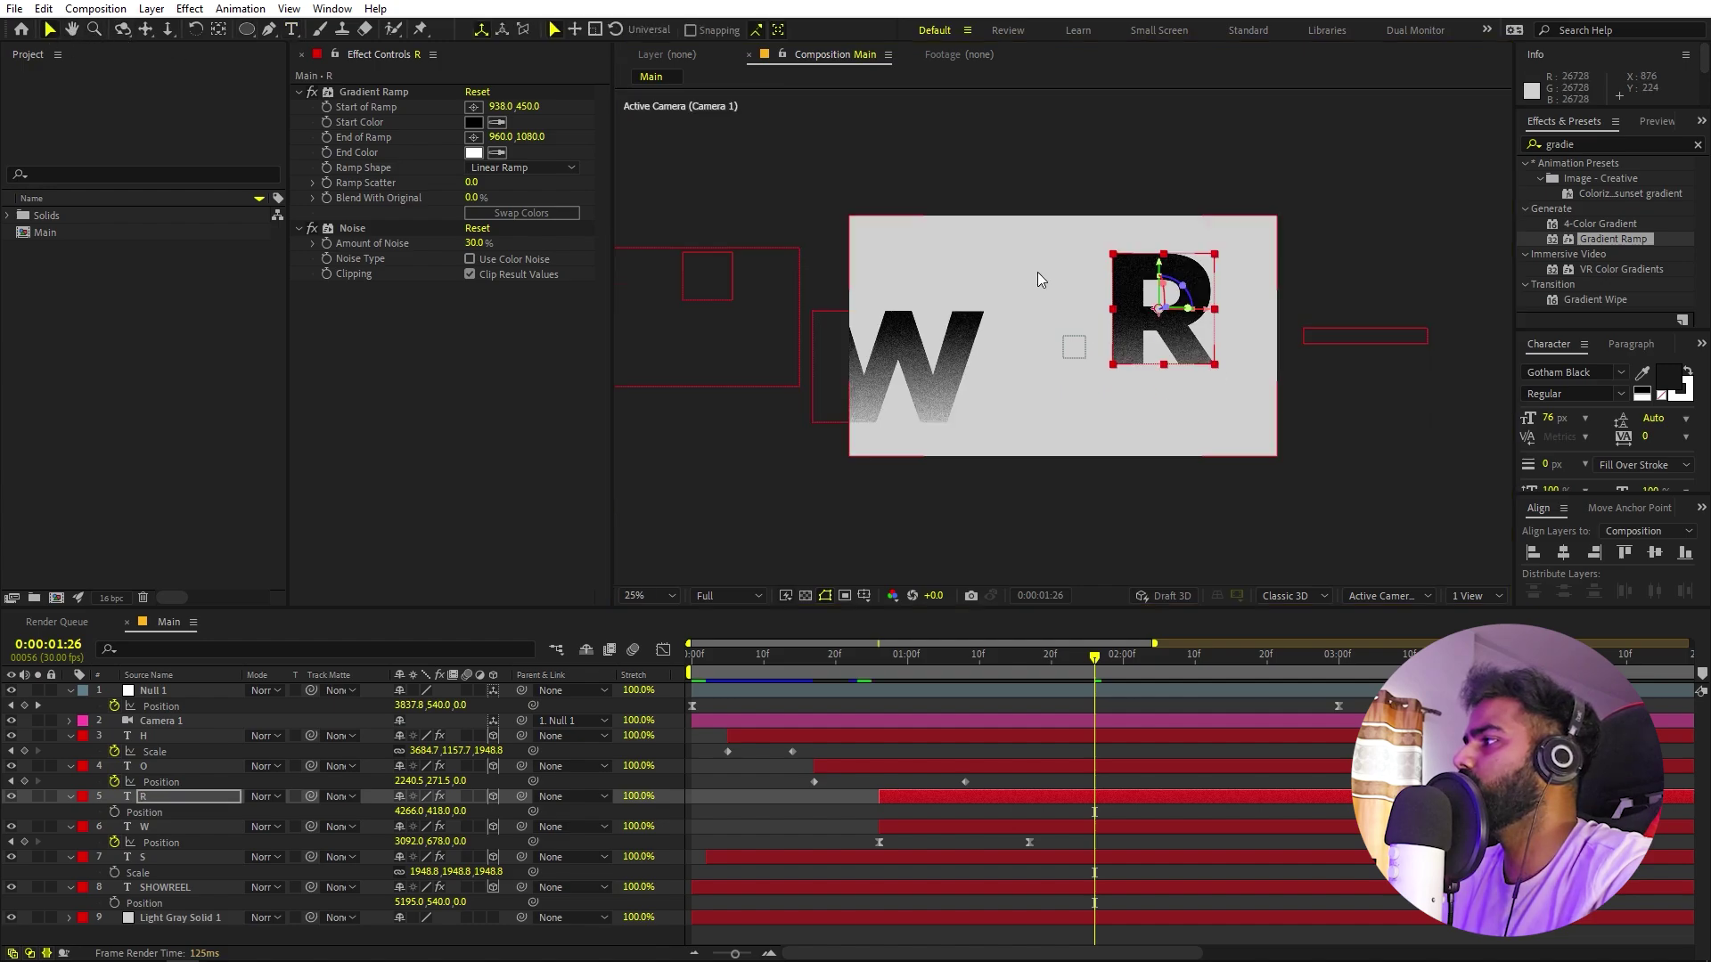
left_click_drag(1214, 364, 1301, 451)
left_click_drag(1205, 395, 1137, 380)
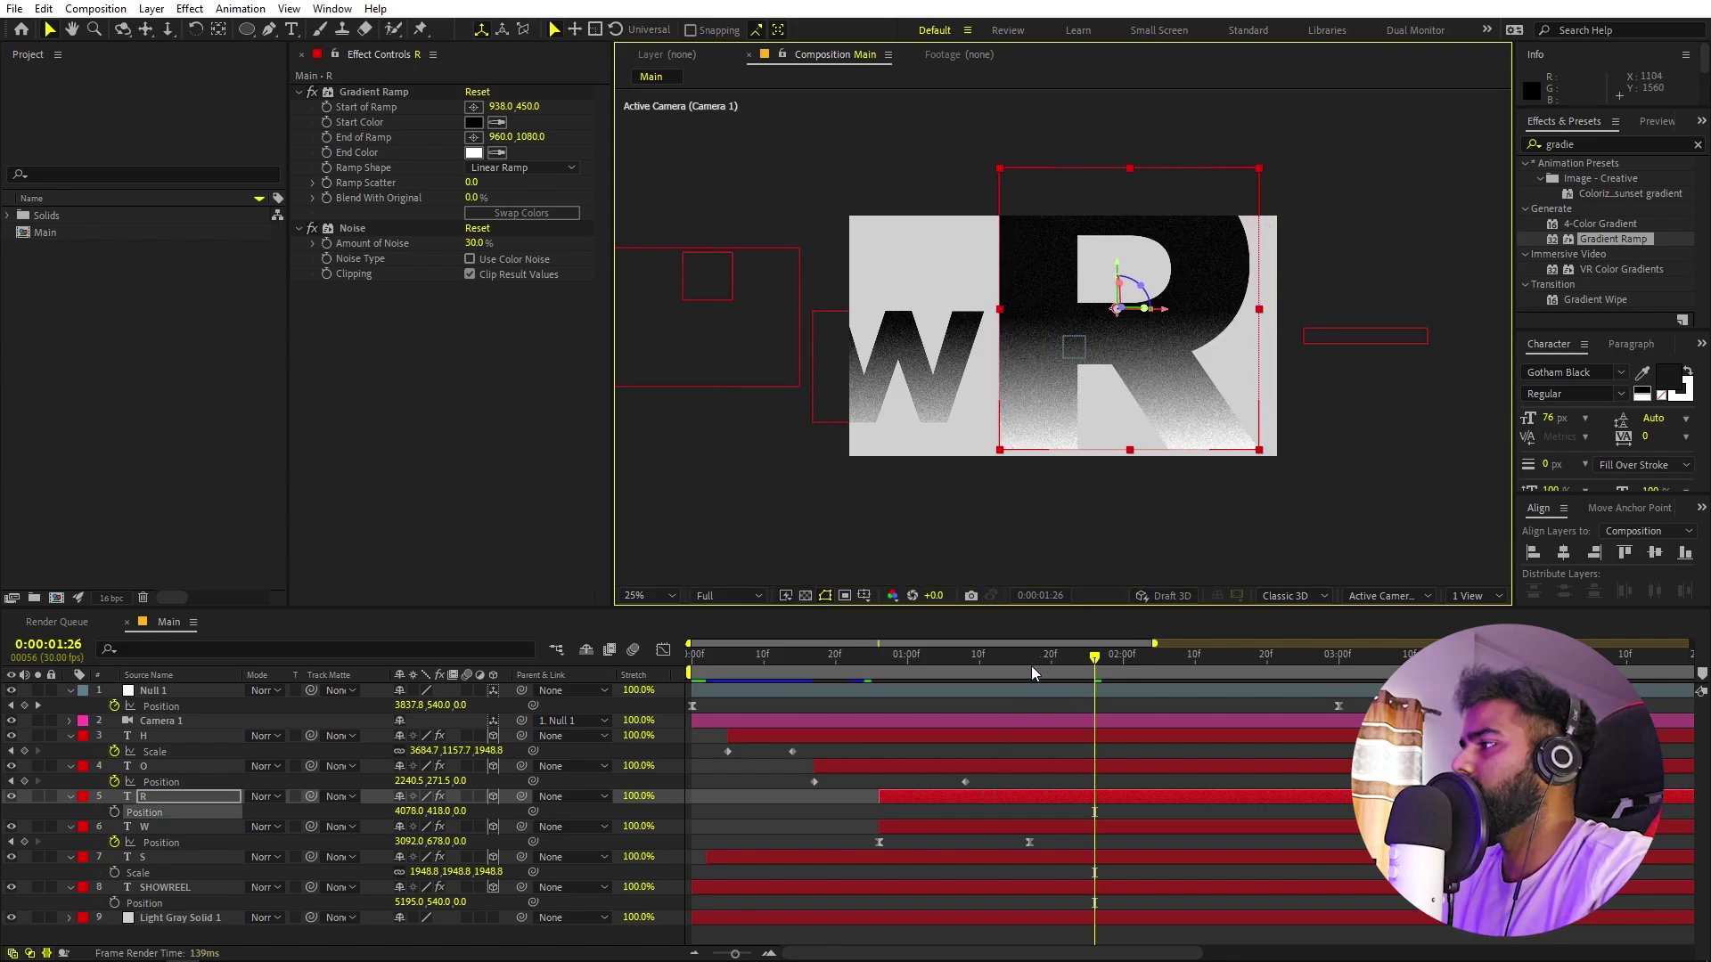
Move the H's second Scale keyframe and the O layer about 3 frames earlier and preview the timing.
key("space")
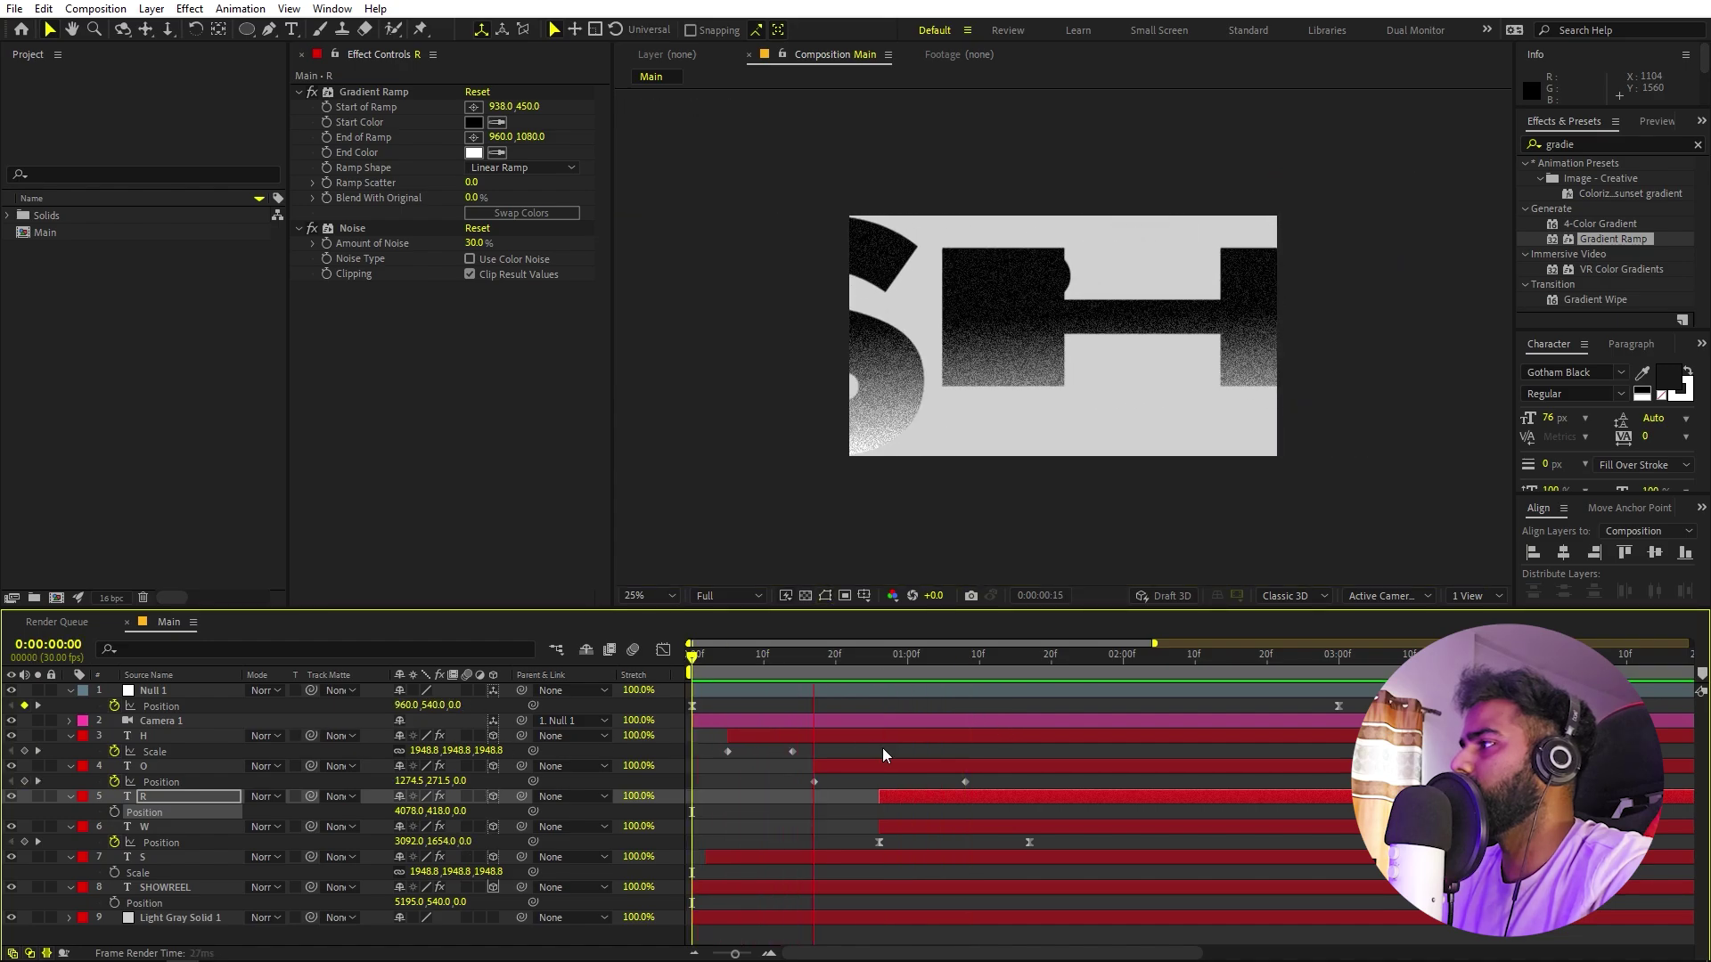
key("space")
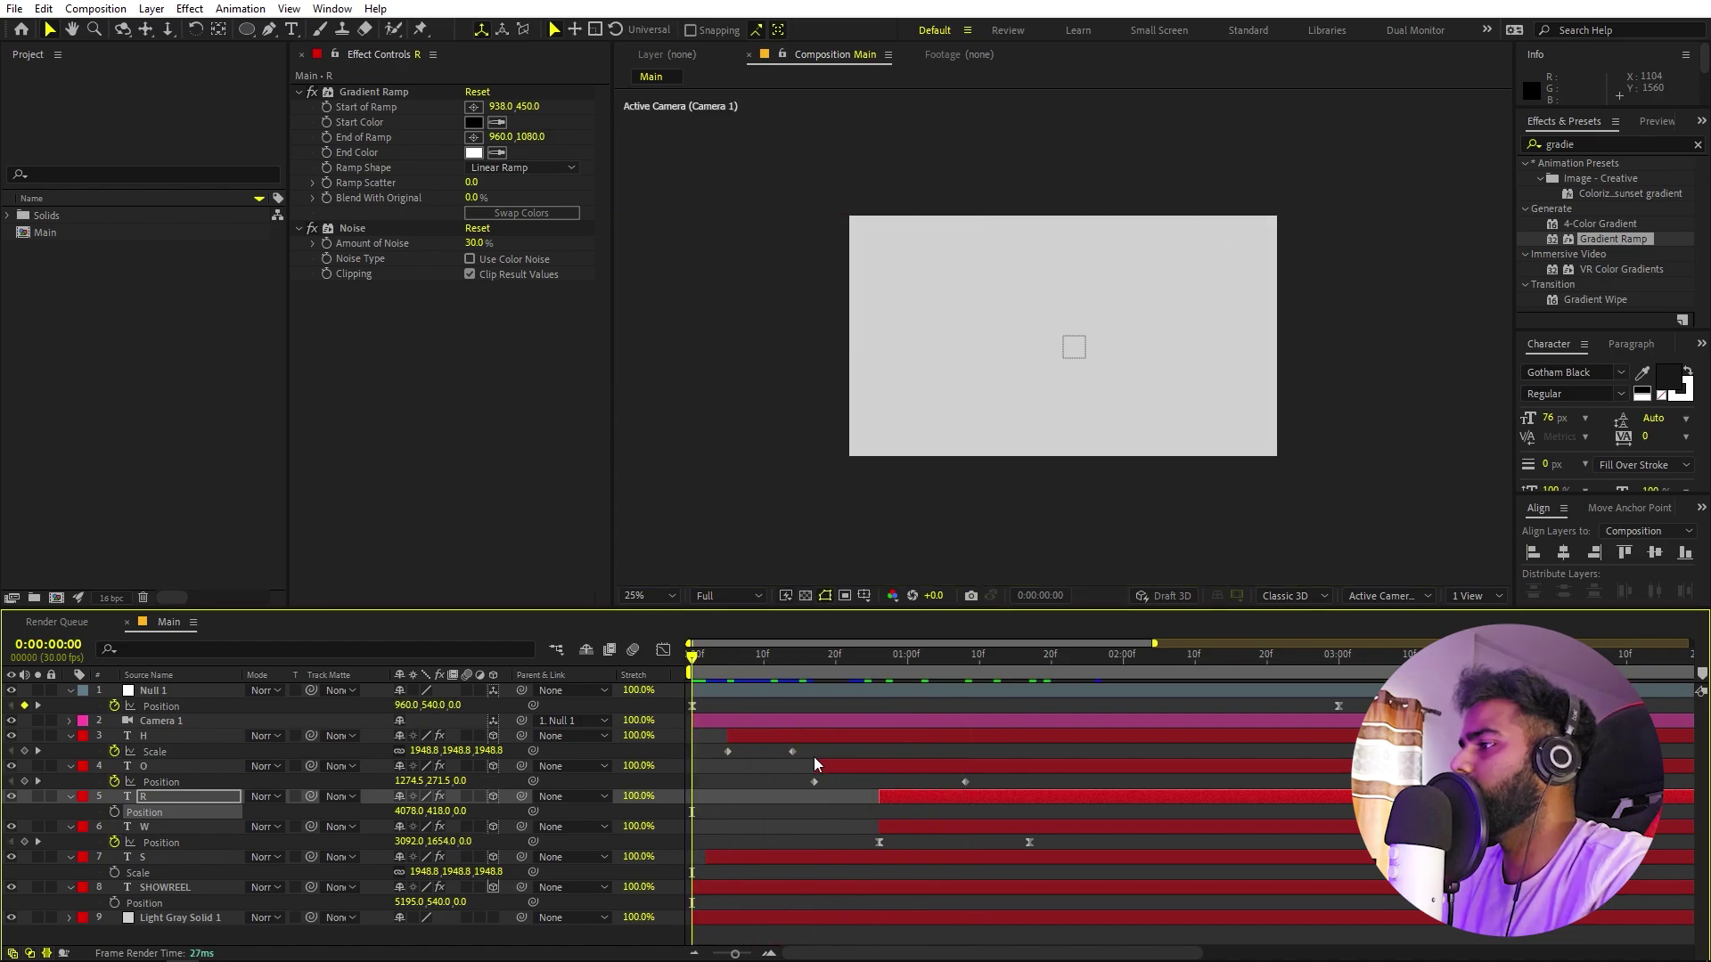
mouse_move(793, 751)
left_mouse_down()
mouse_move(771, 752)
mouse_move(815, 768)
left_mouse_up()
key("space")
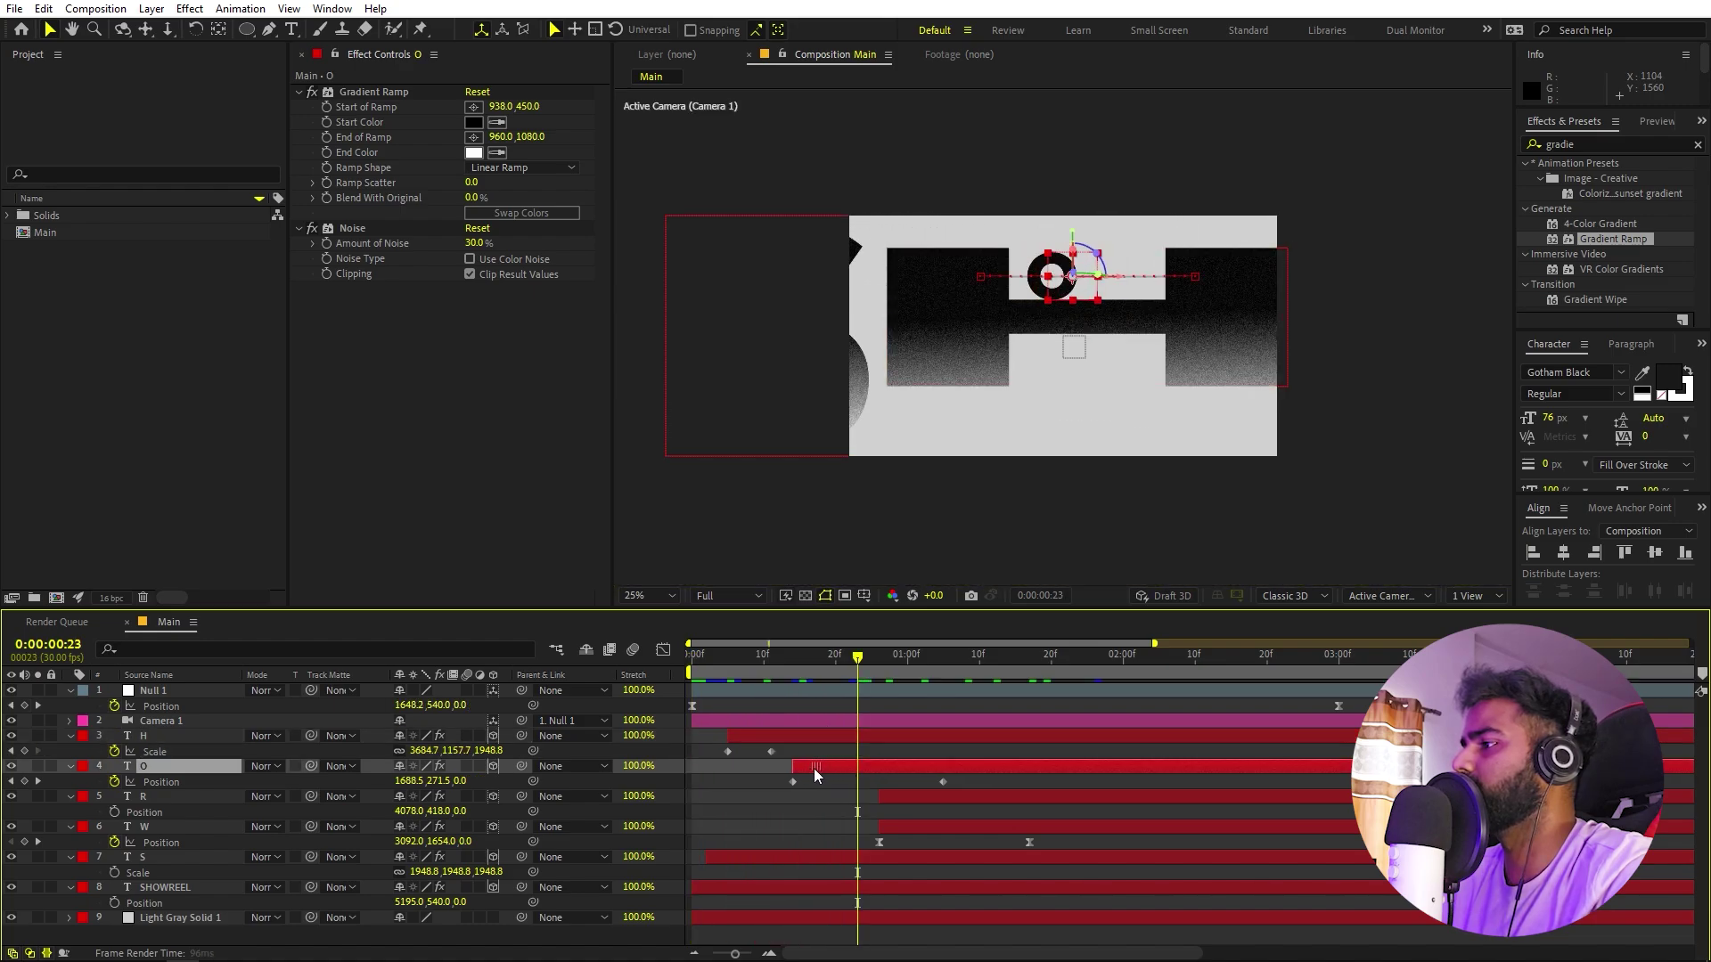
key("space")
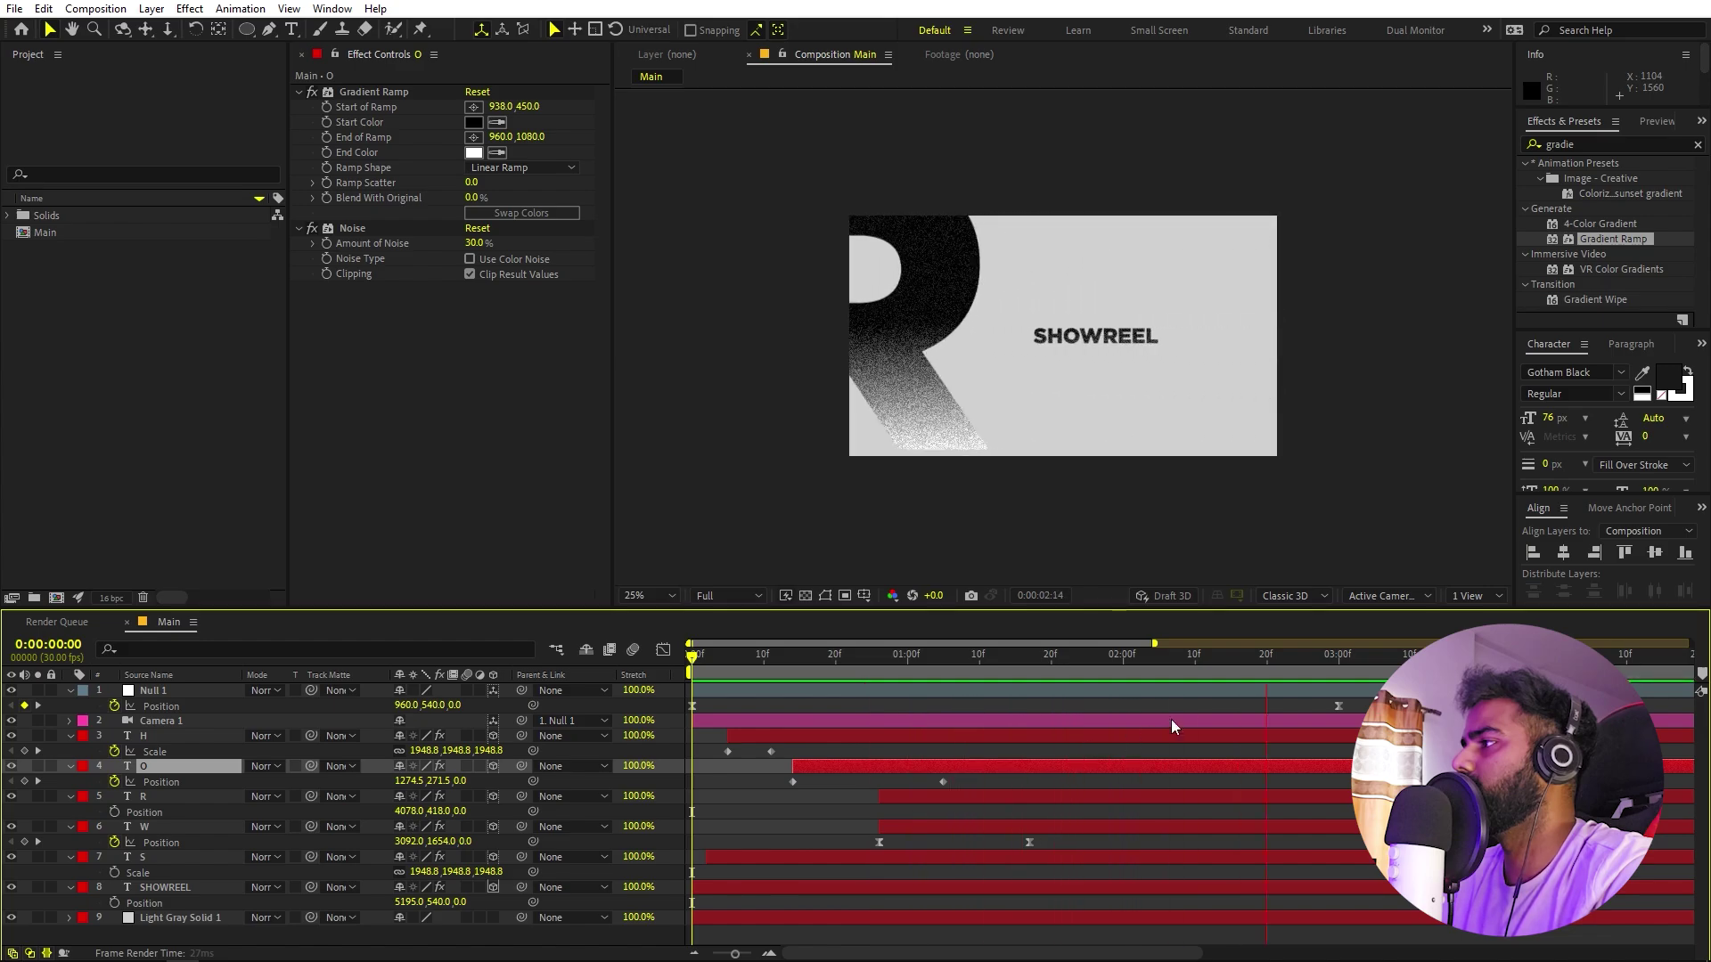
key("space")
At 0:00:03:00, move the SHOWREEL title farther right to Position 7667, 540.
left_click_drag(1245, 660, 1350, 681)
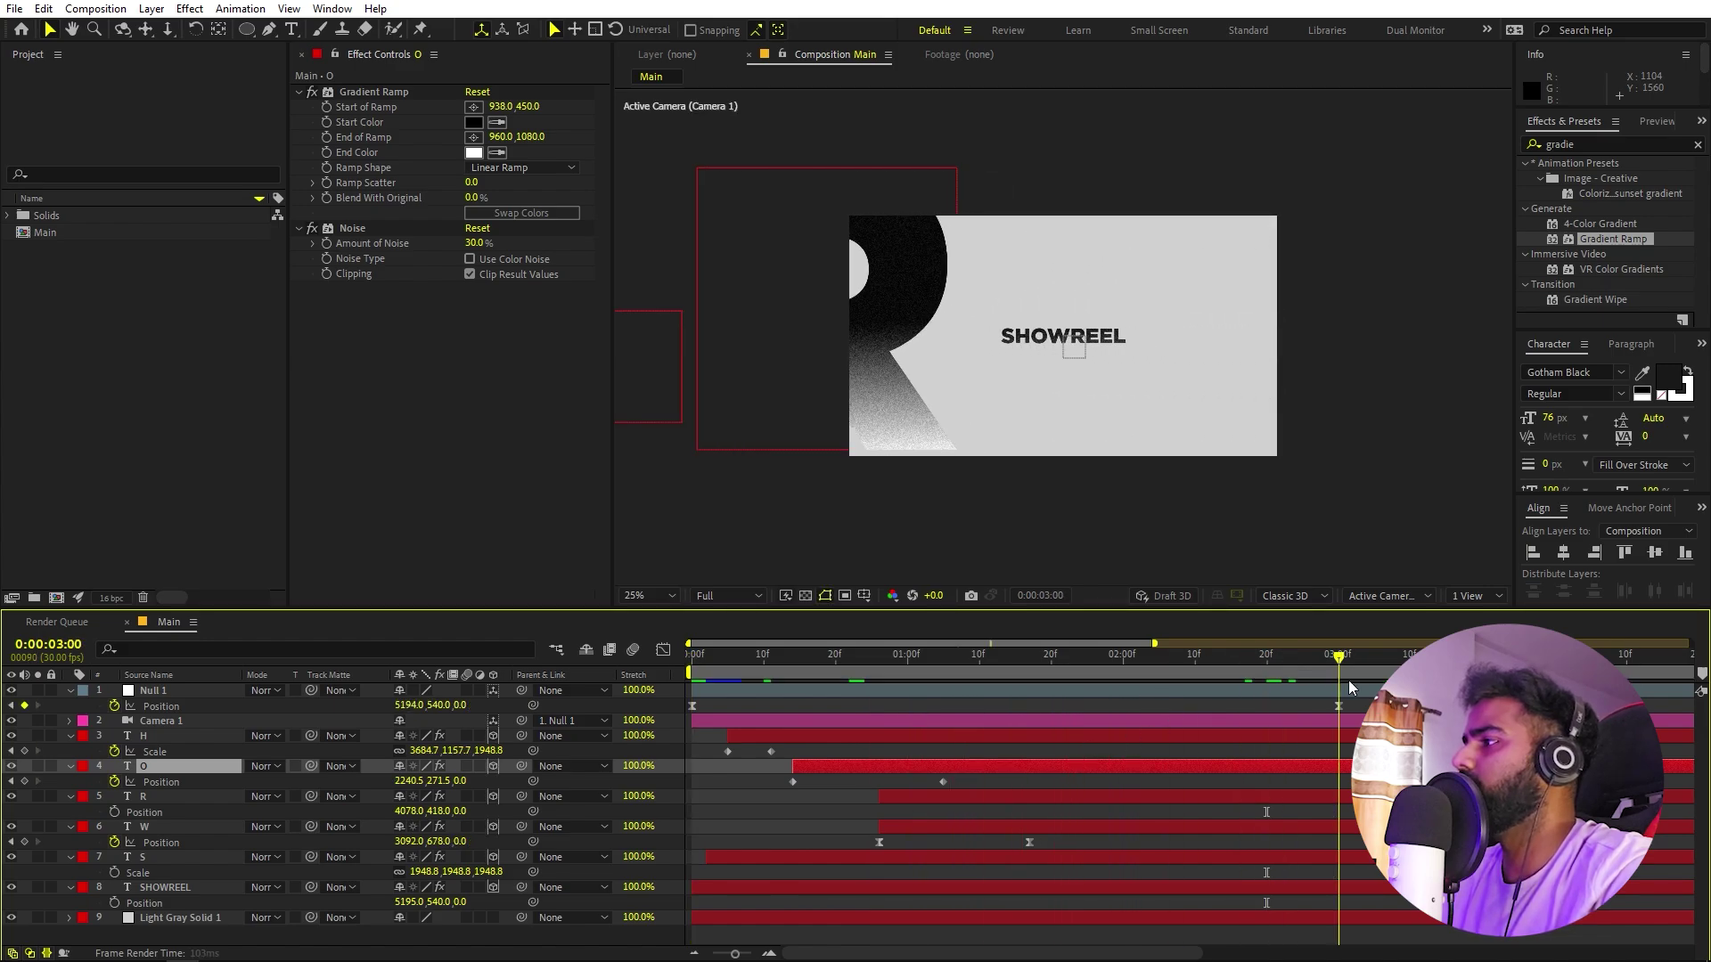
left_click(1099, 339)
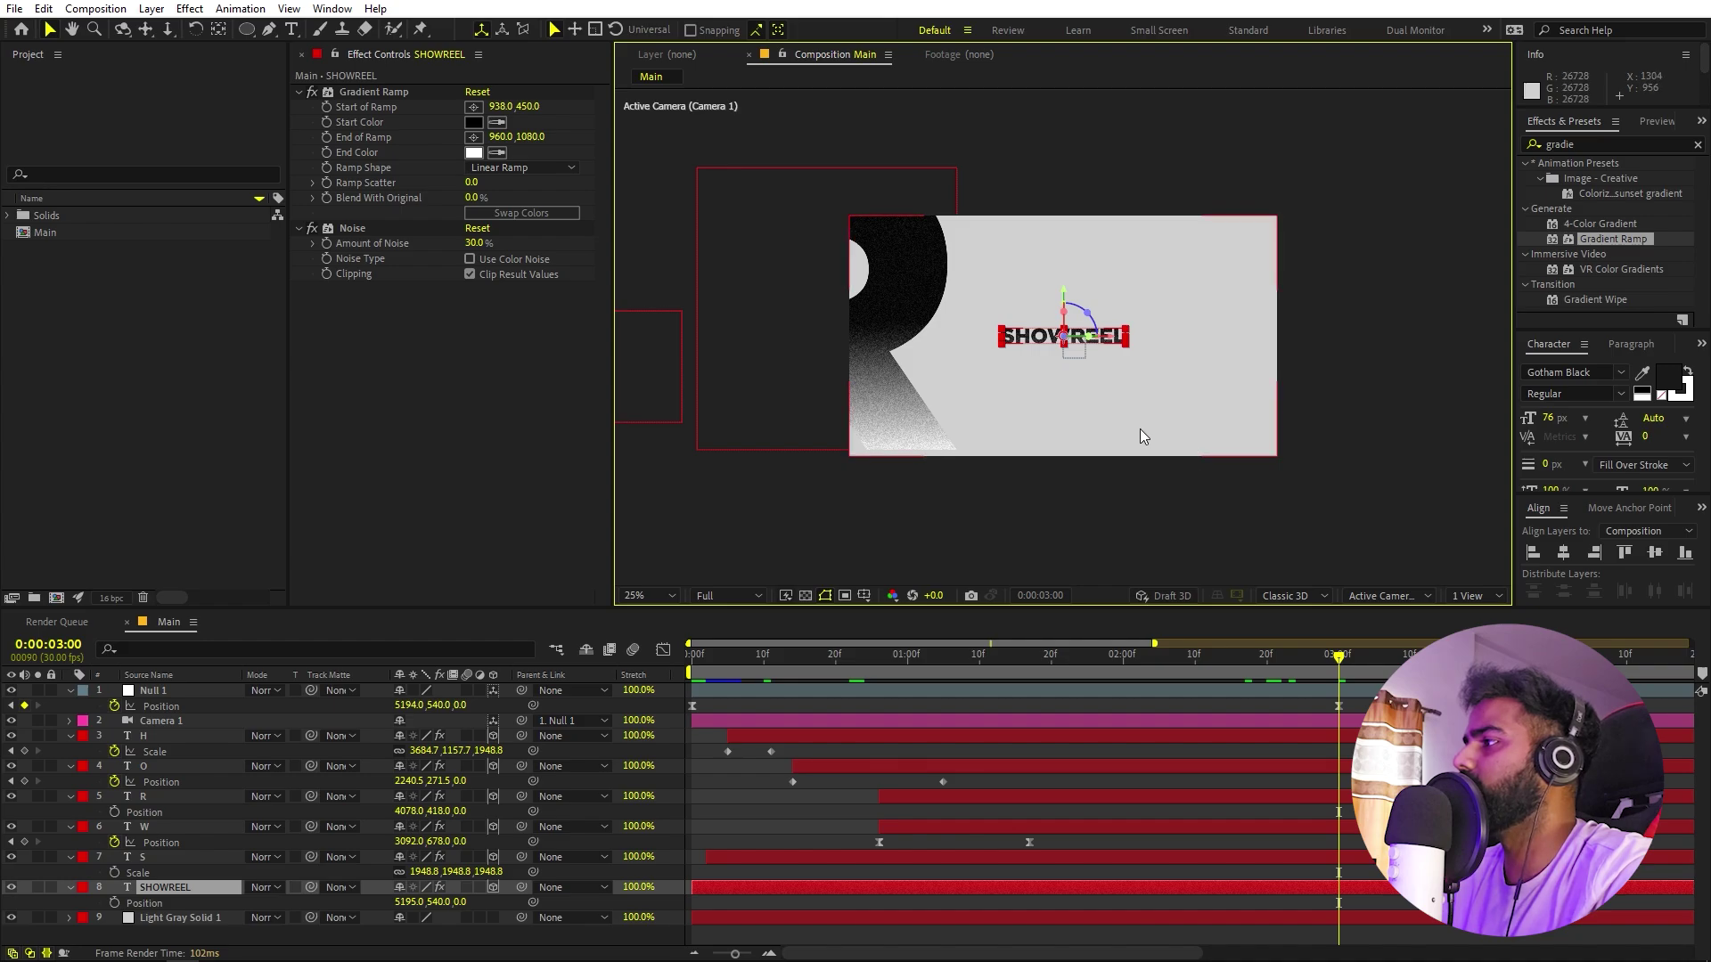
key("comma")
left_click_drag(1111, 340, 1341, 339)
Set the null's X Position at 0:00:03:00 to about 6572 and preview the camera travel up to the R.
left_click(149, 693)
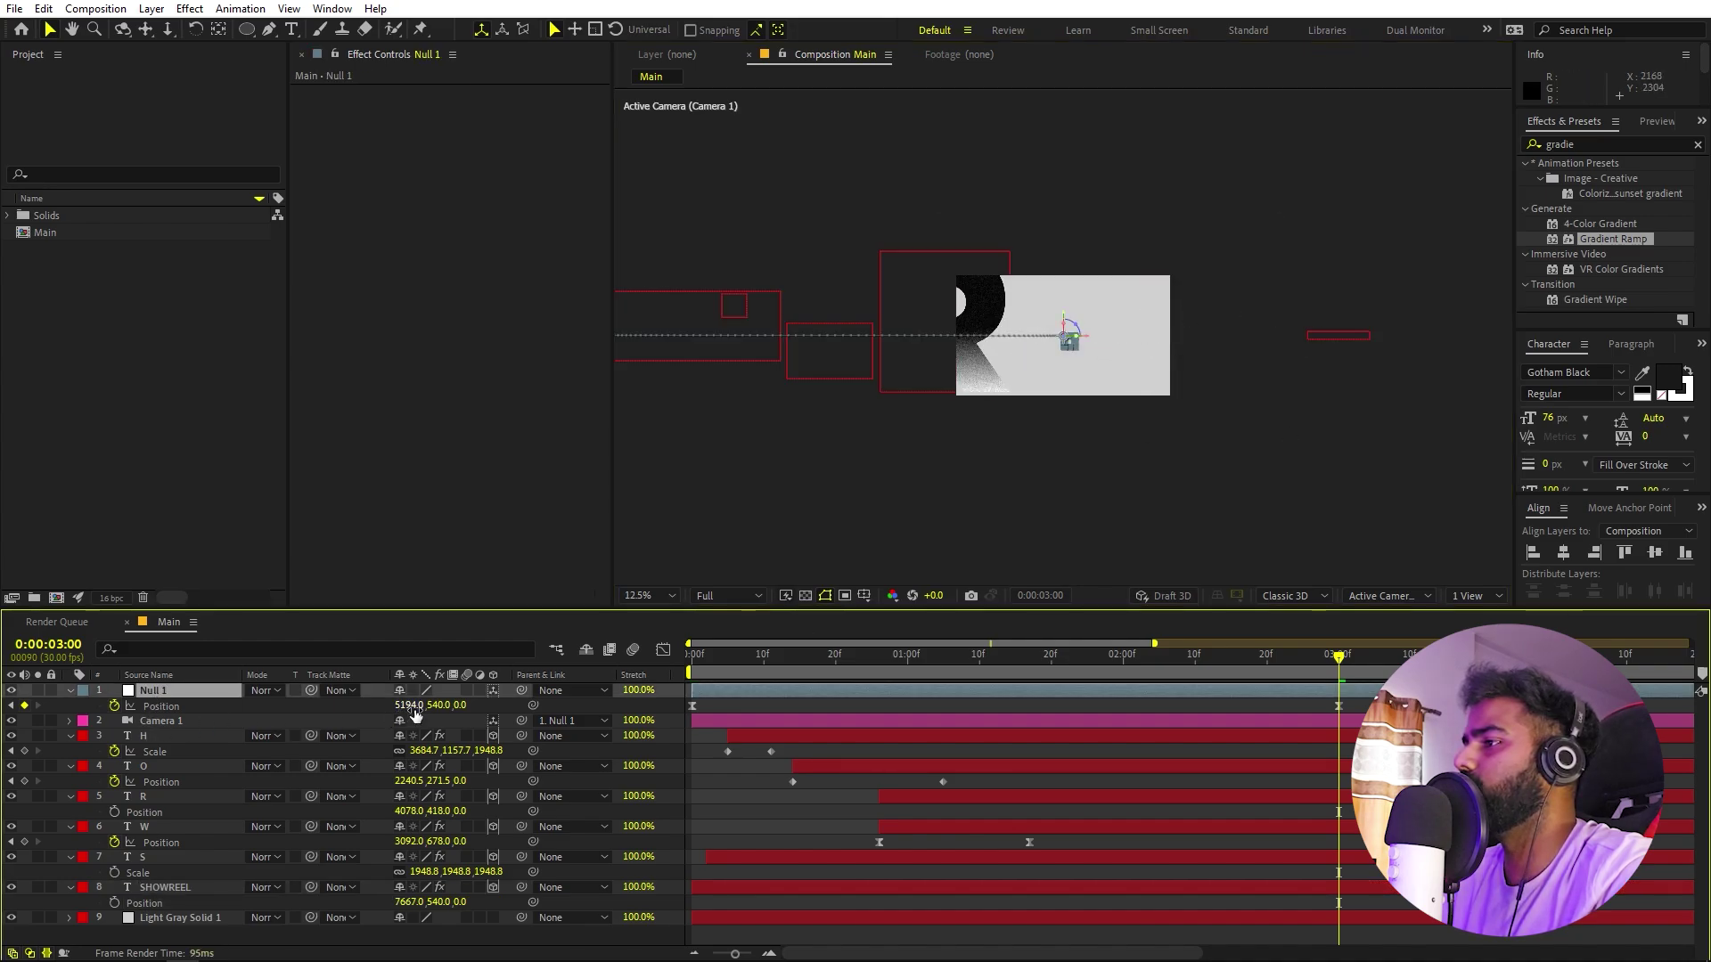
left_click_drag(413, 707, 534, 707)
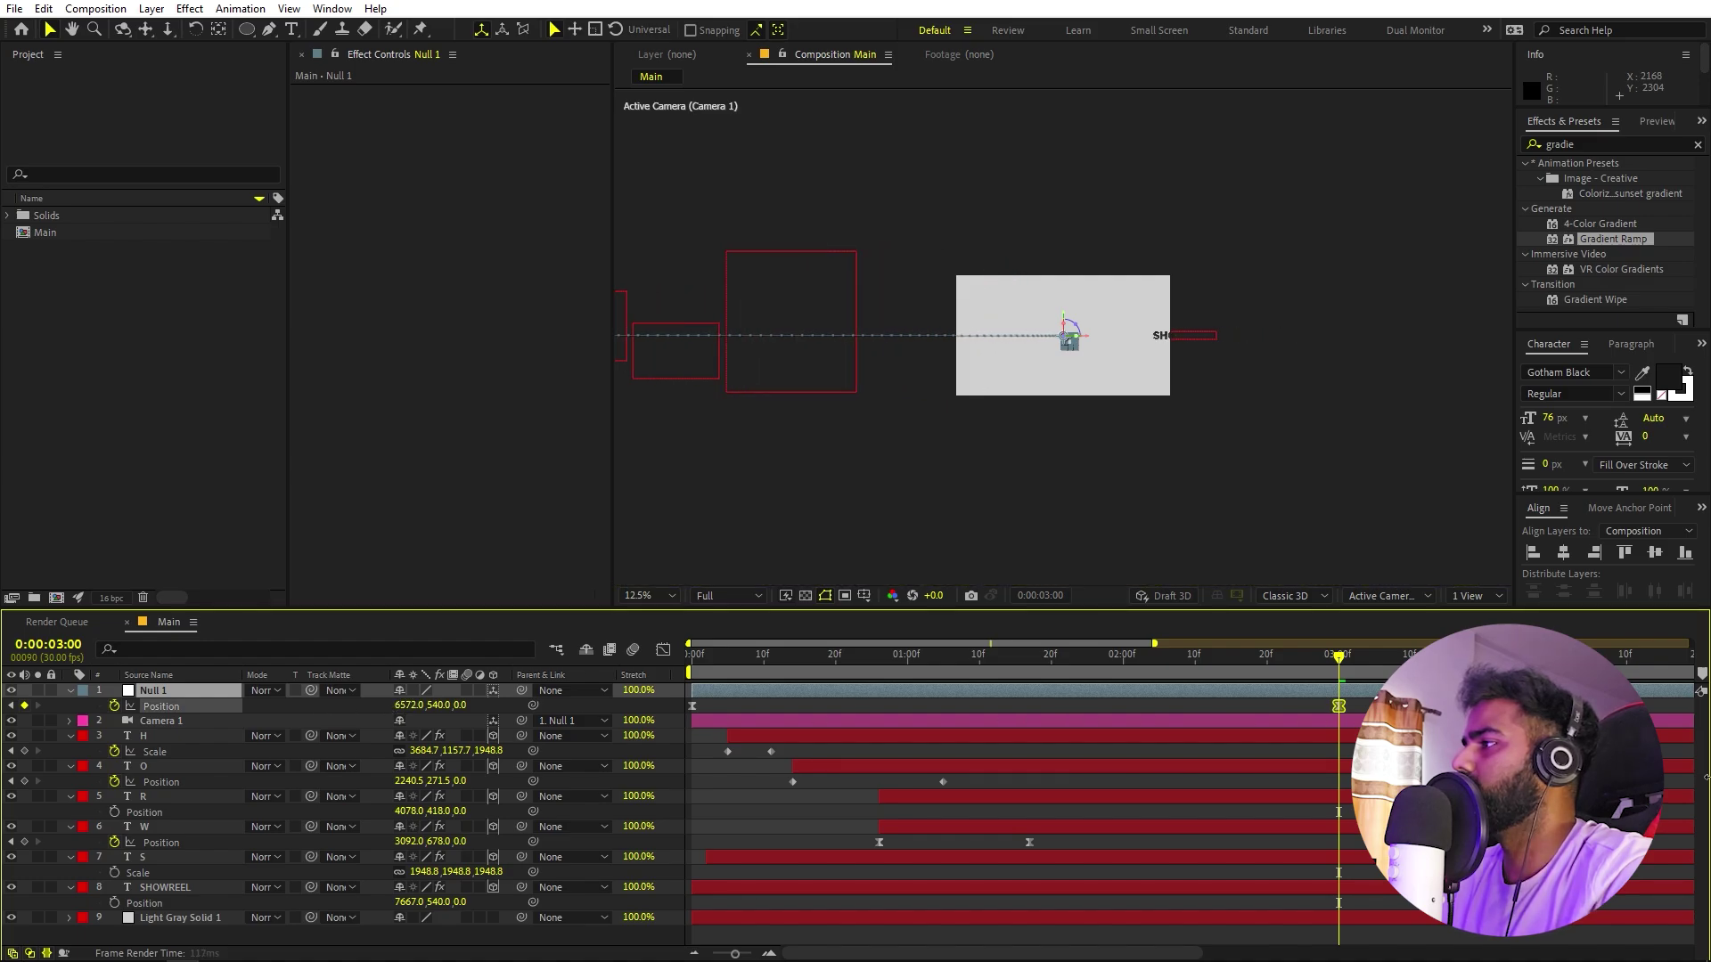
left_click_drag(1195, 659, 223, 719)
scroll(877, 287, "up", 3)
key("space")
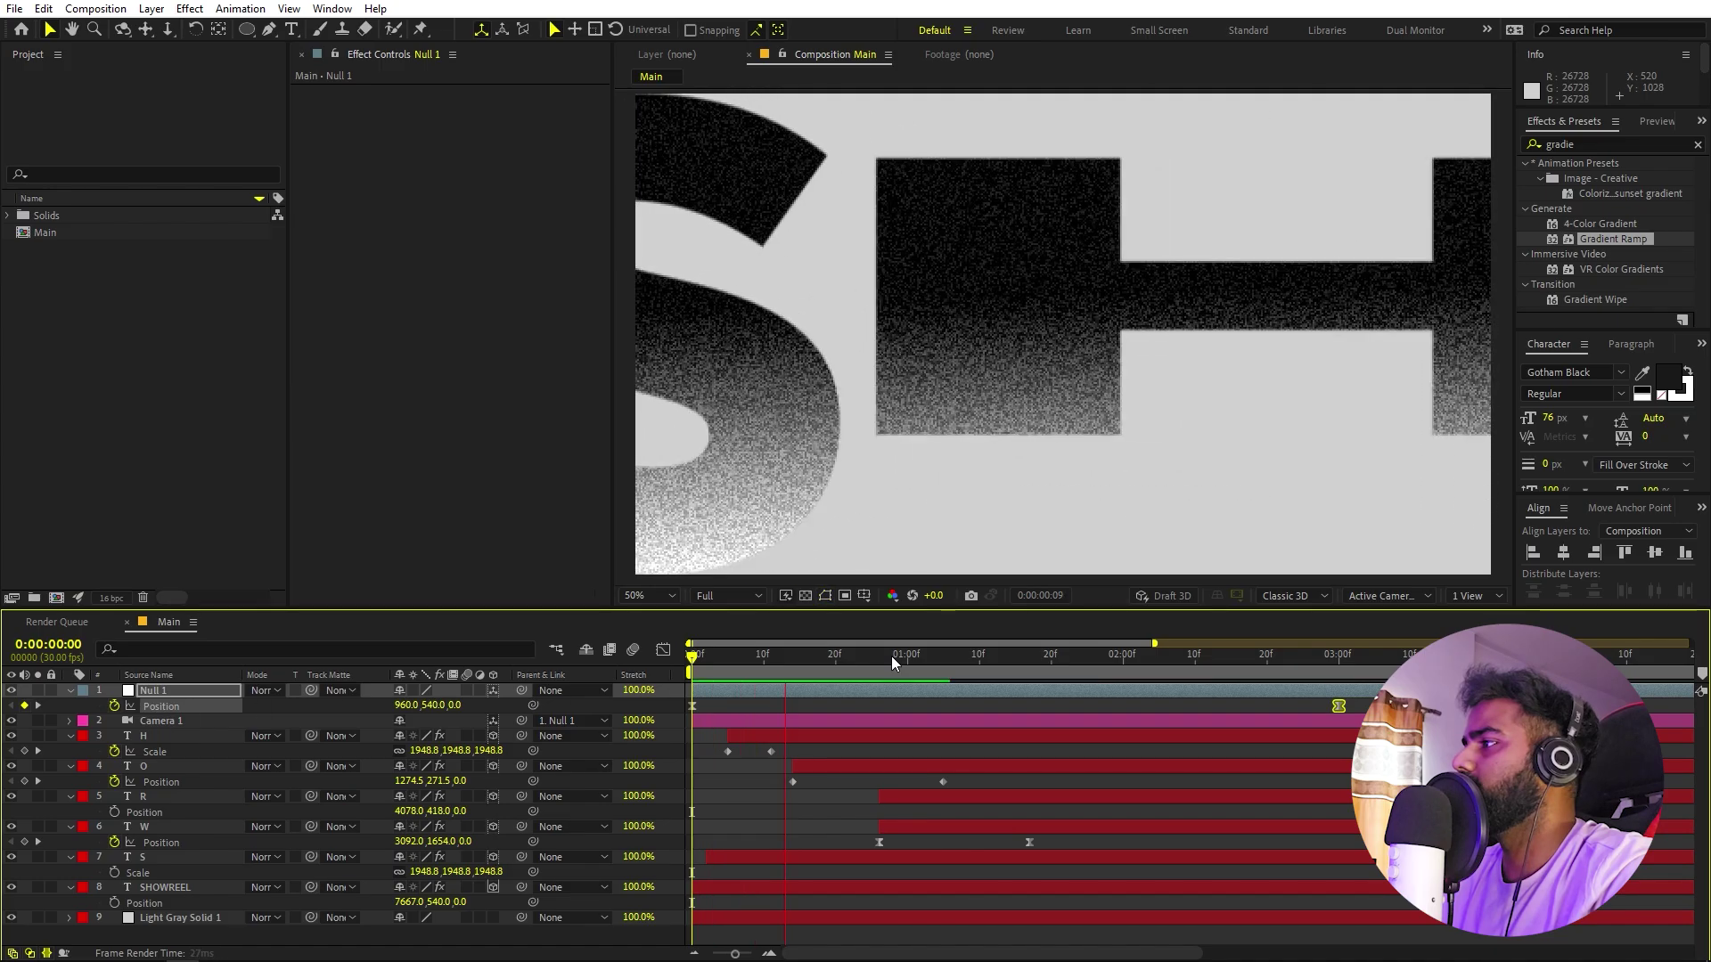
key("space")
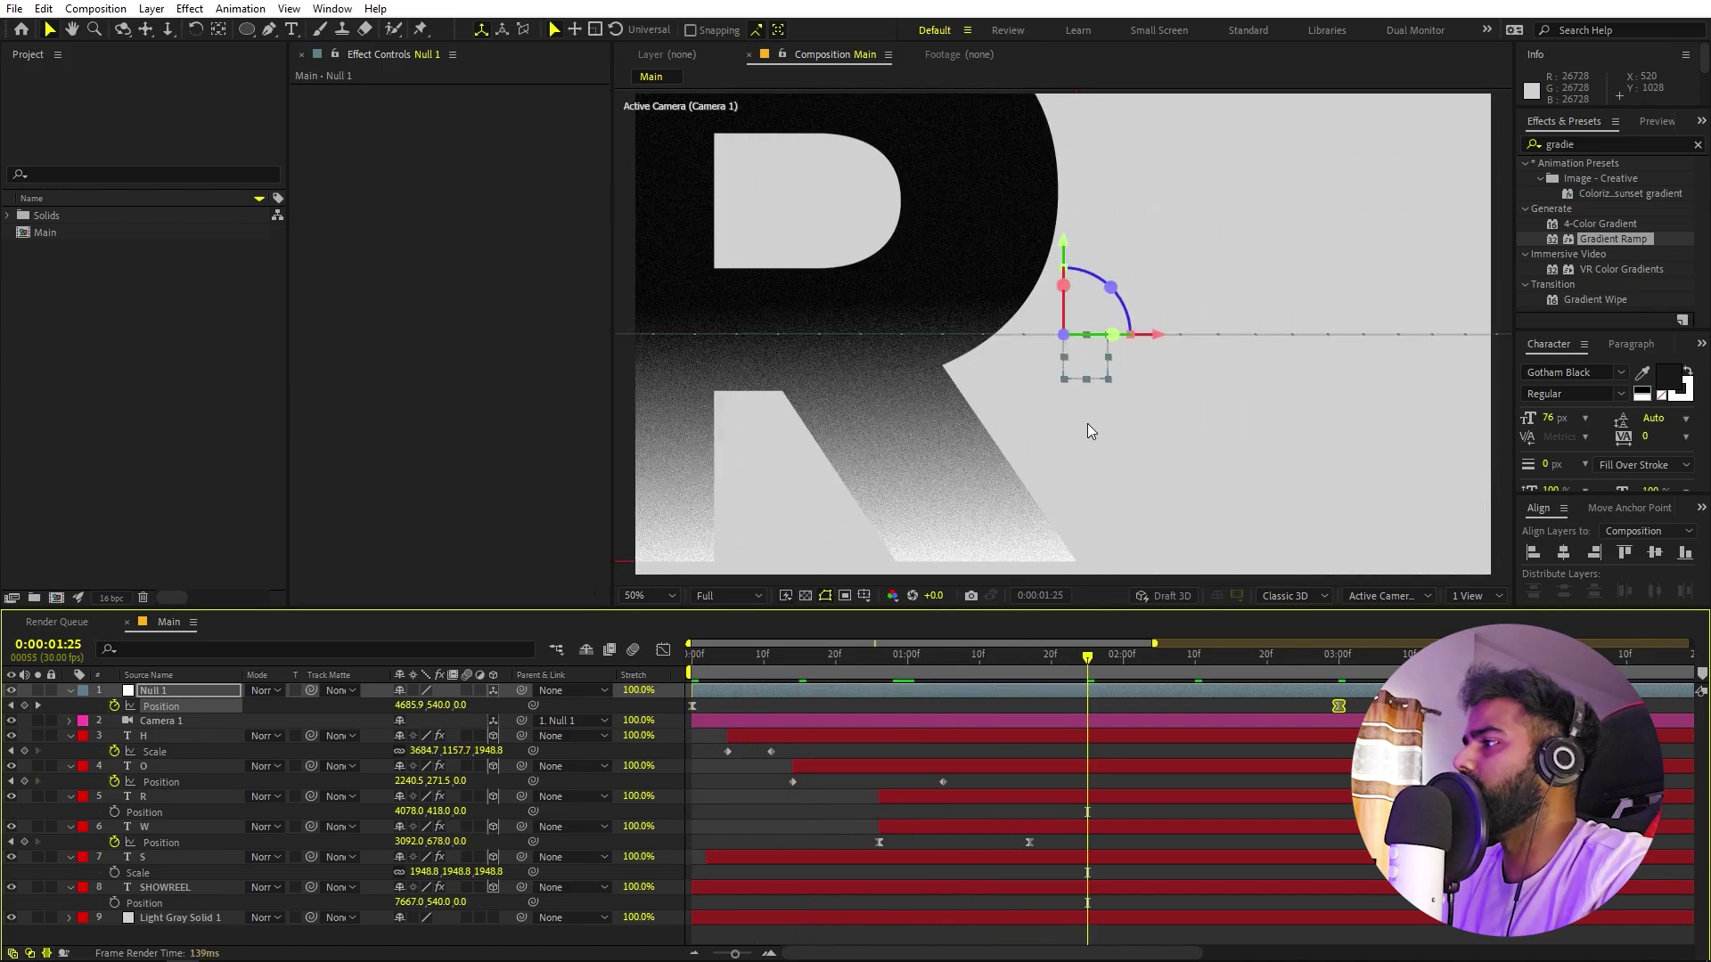
Duplicate the R layer and change the copy's text to E.
left_click(957, 236)
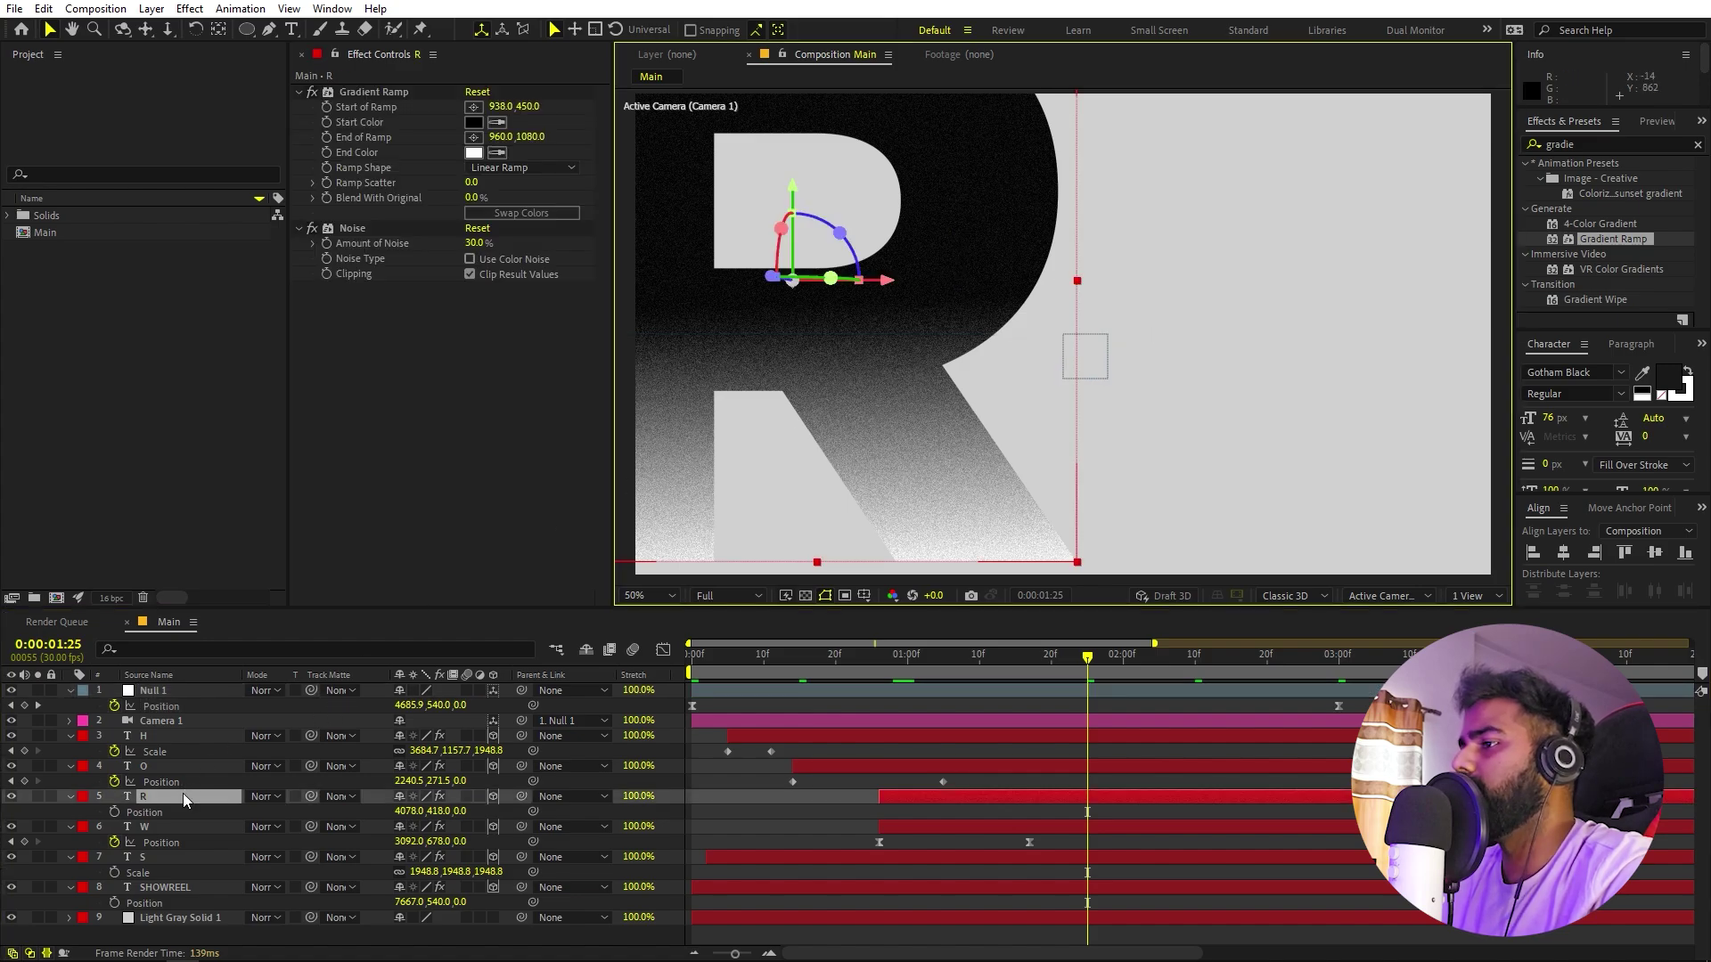
key("ctrl+d")
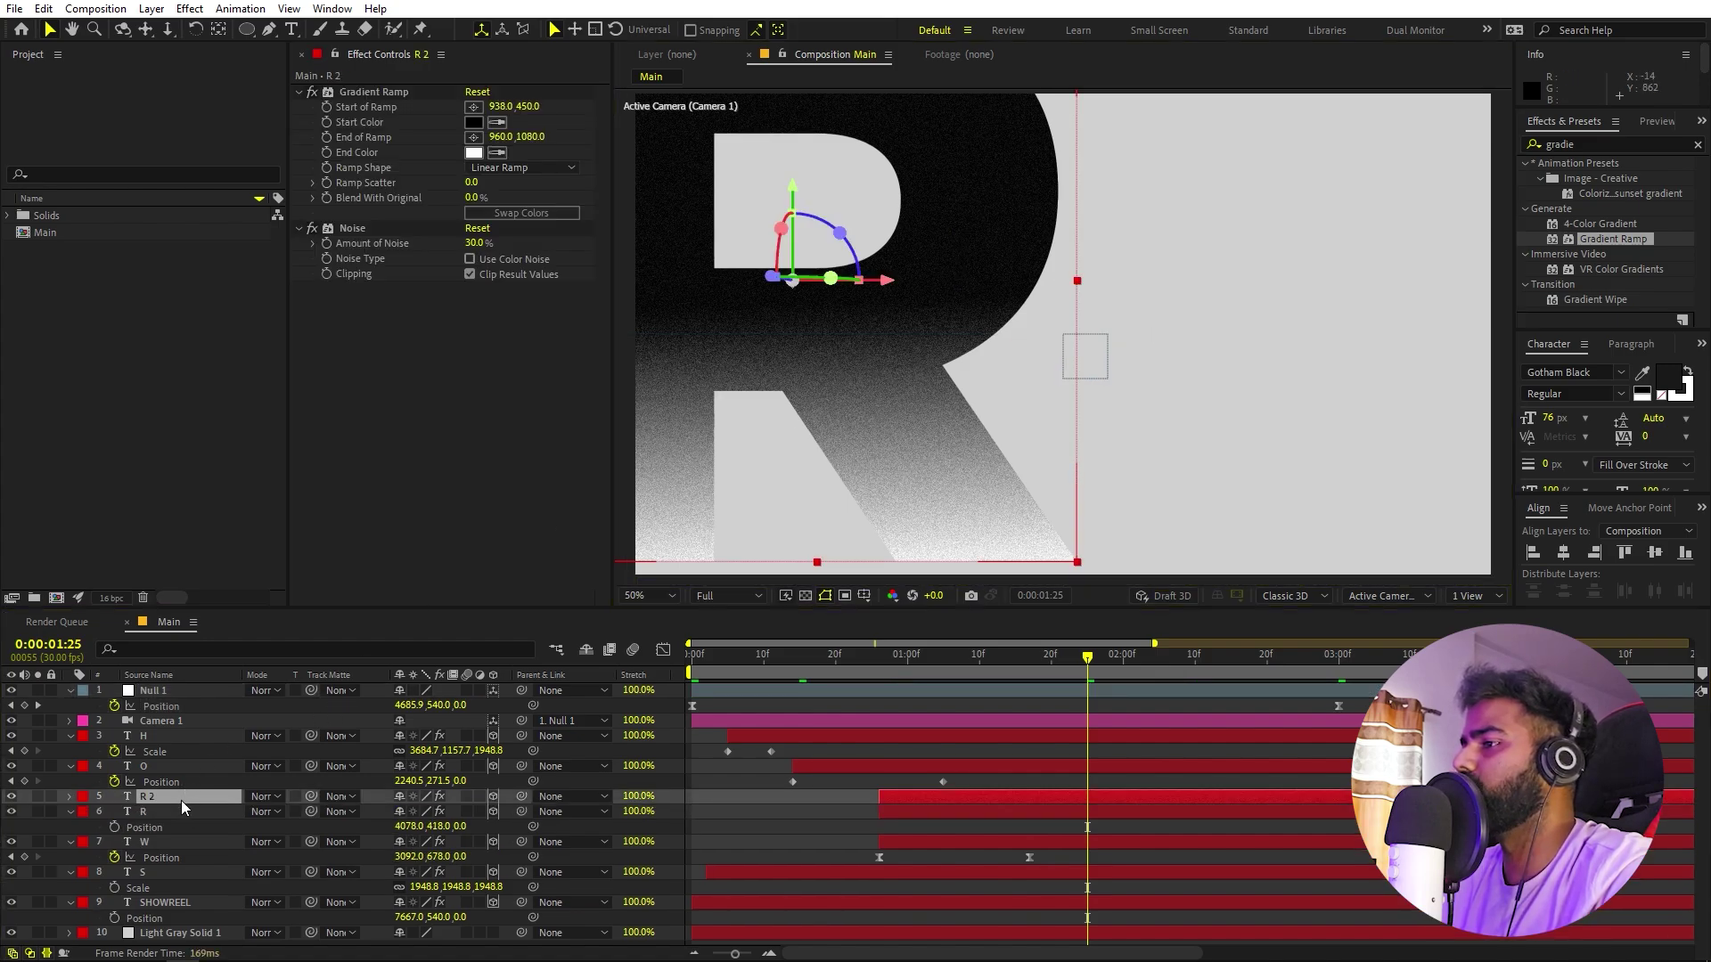
double_click(180, 801)
type("E")
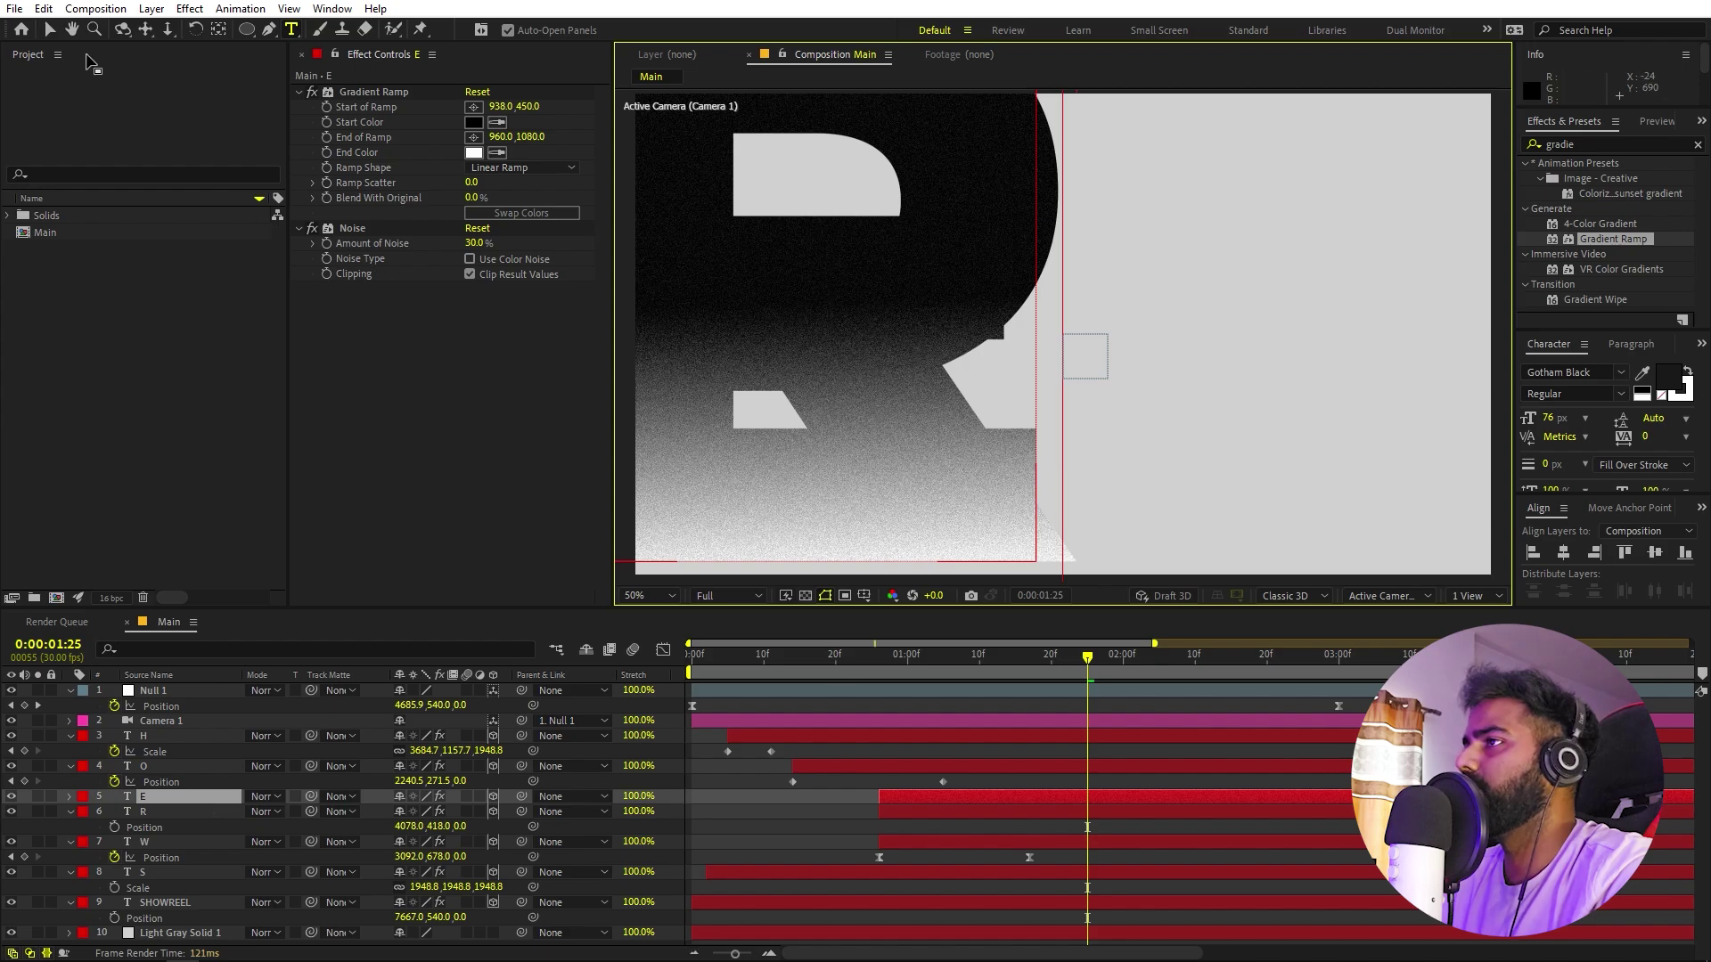
left_click(49, 28)
Scale the E down to 810.5% and place it just right of the R, at about 4996, 636.
key("s")
left_click_drag(419, 813, 321, 813)
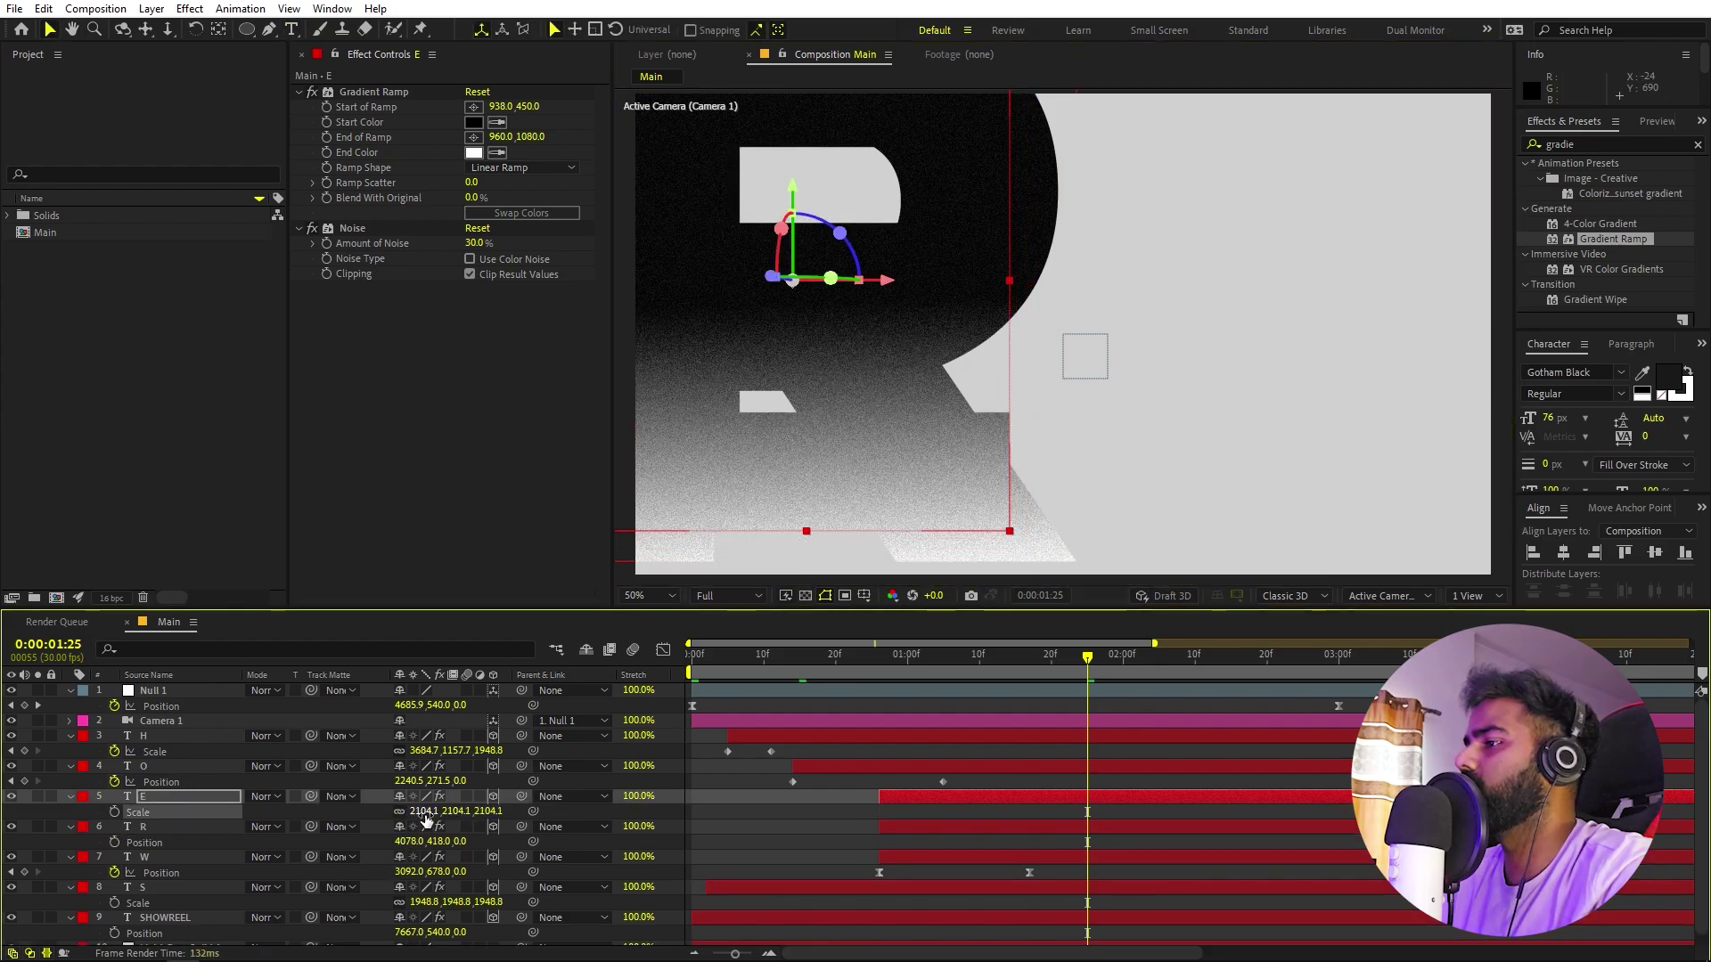
left_click_drag(744, 326, 1193, 420)
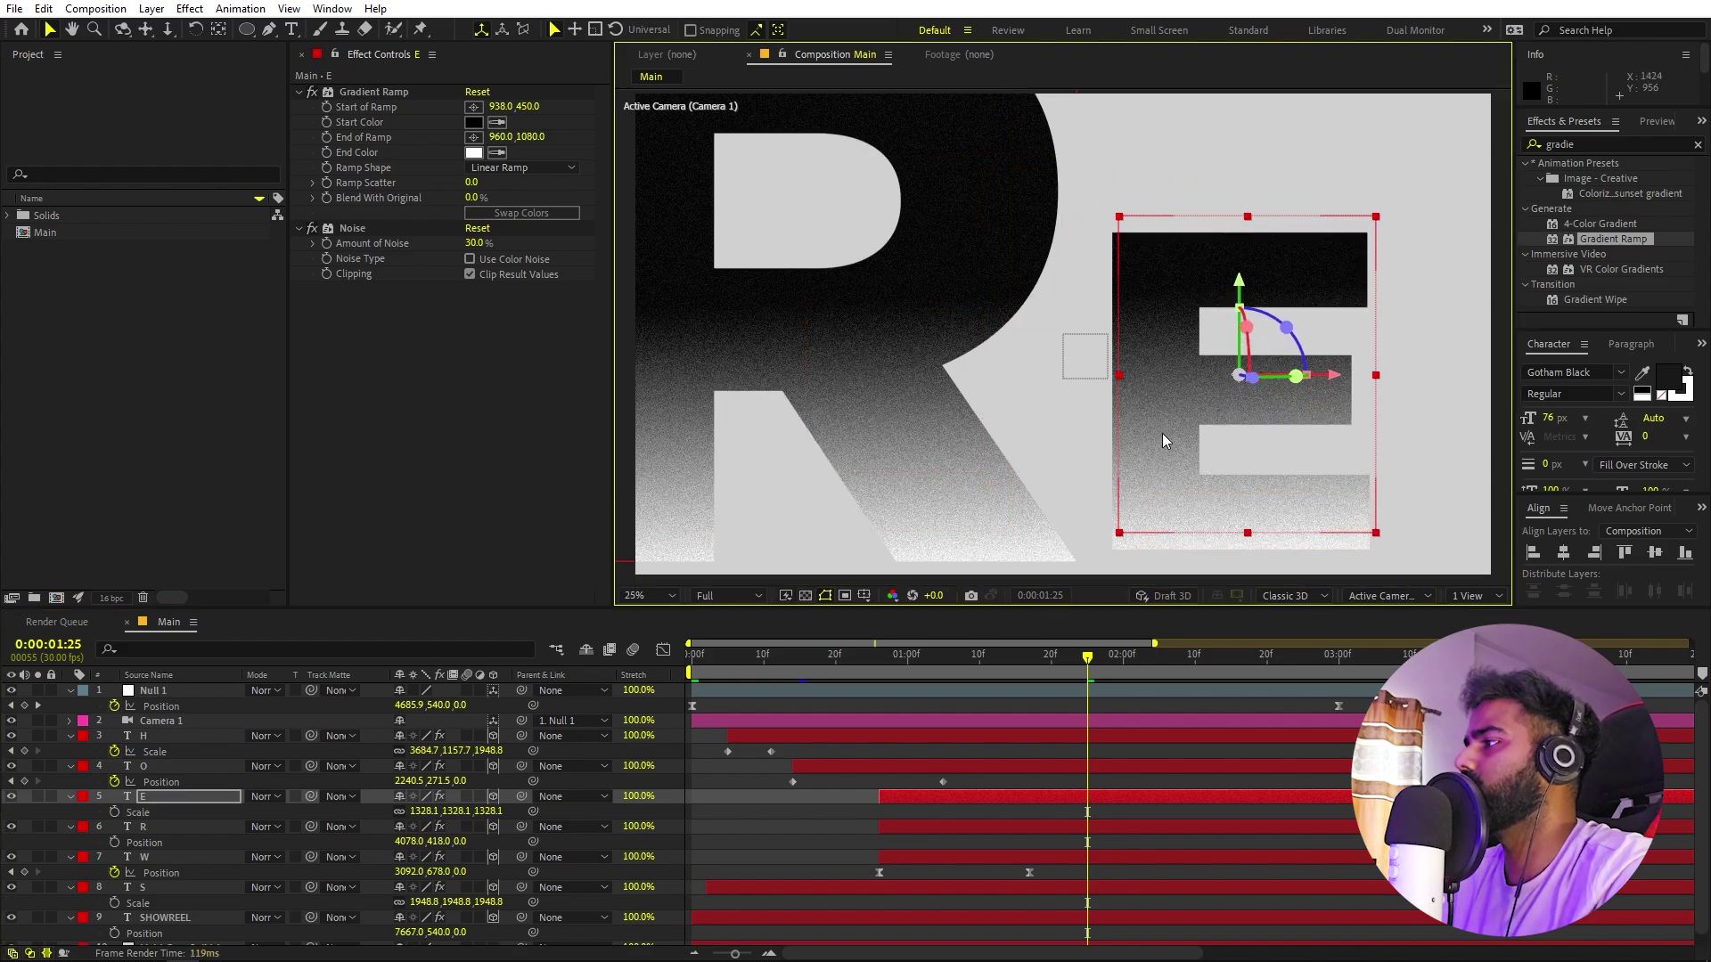
scroll(1162, 433, "down", 2)
left_click(659, 599)
left_click(656, 627)
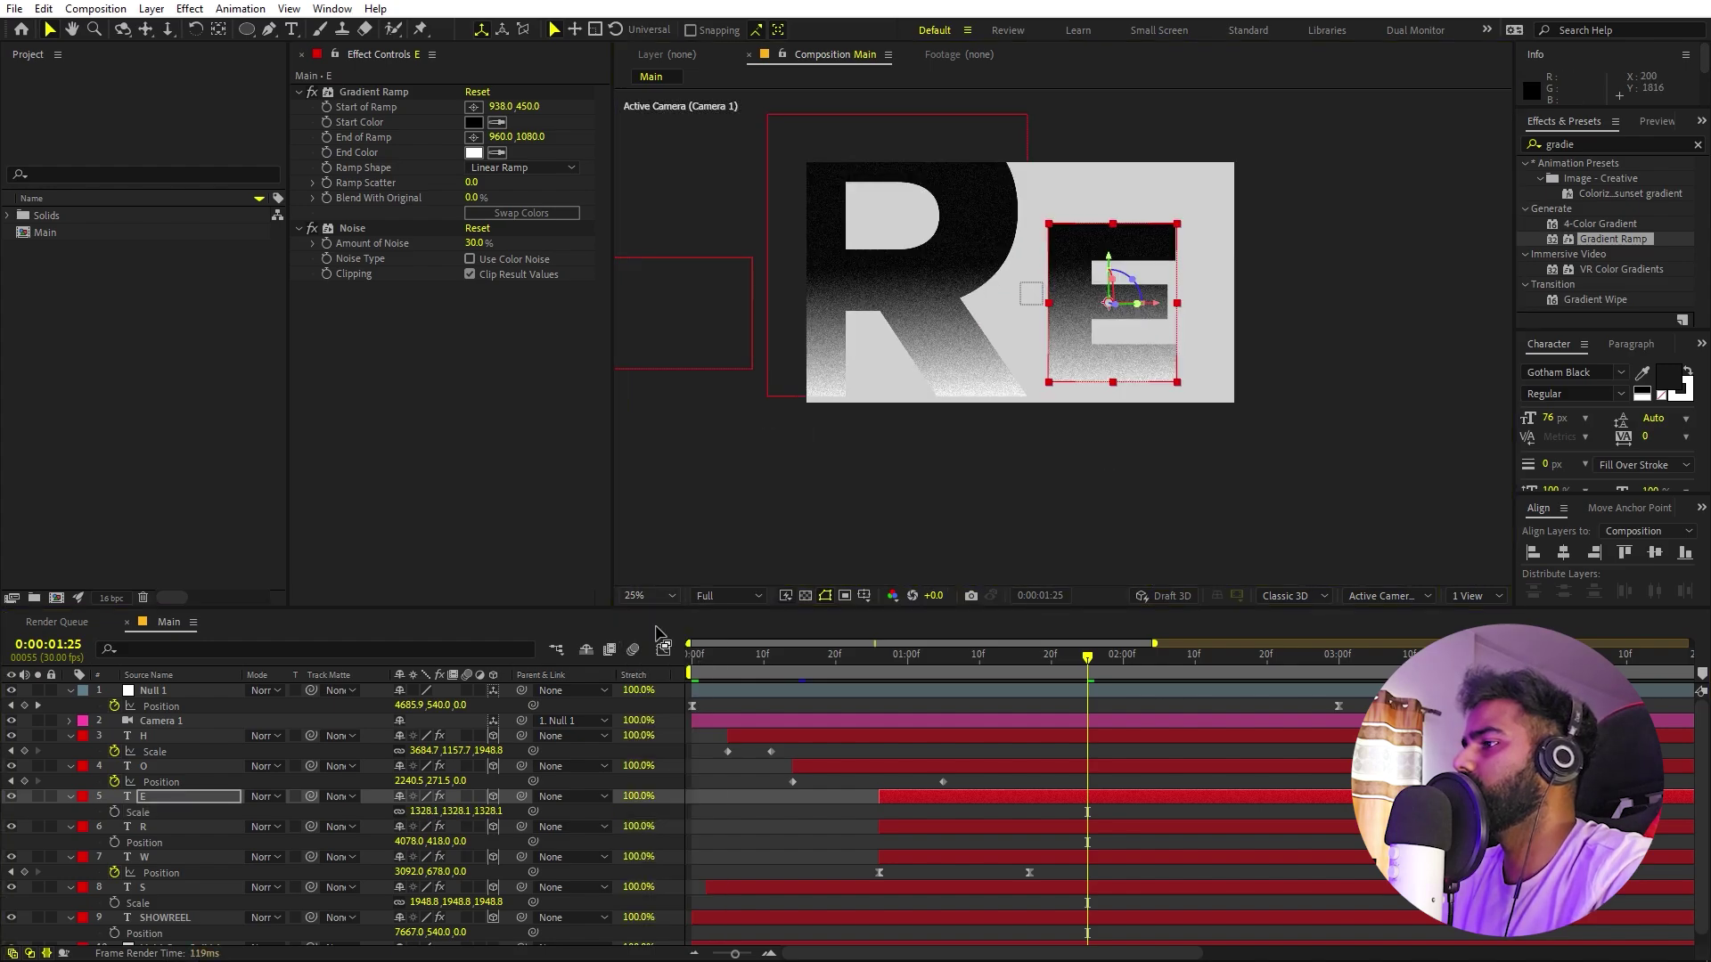
key("period")
key("s")
key("s")
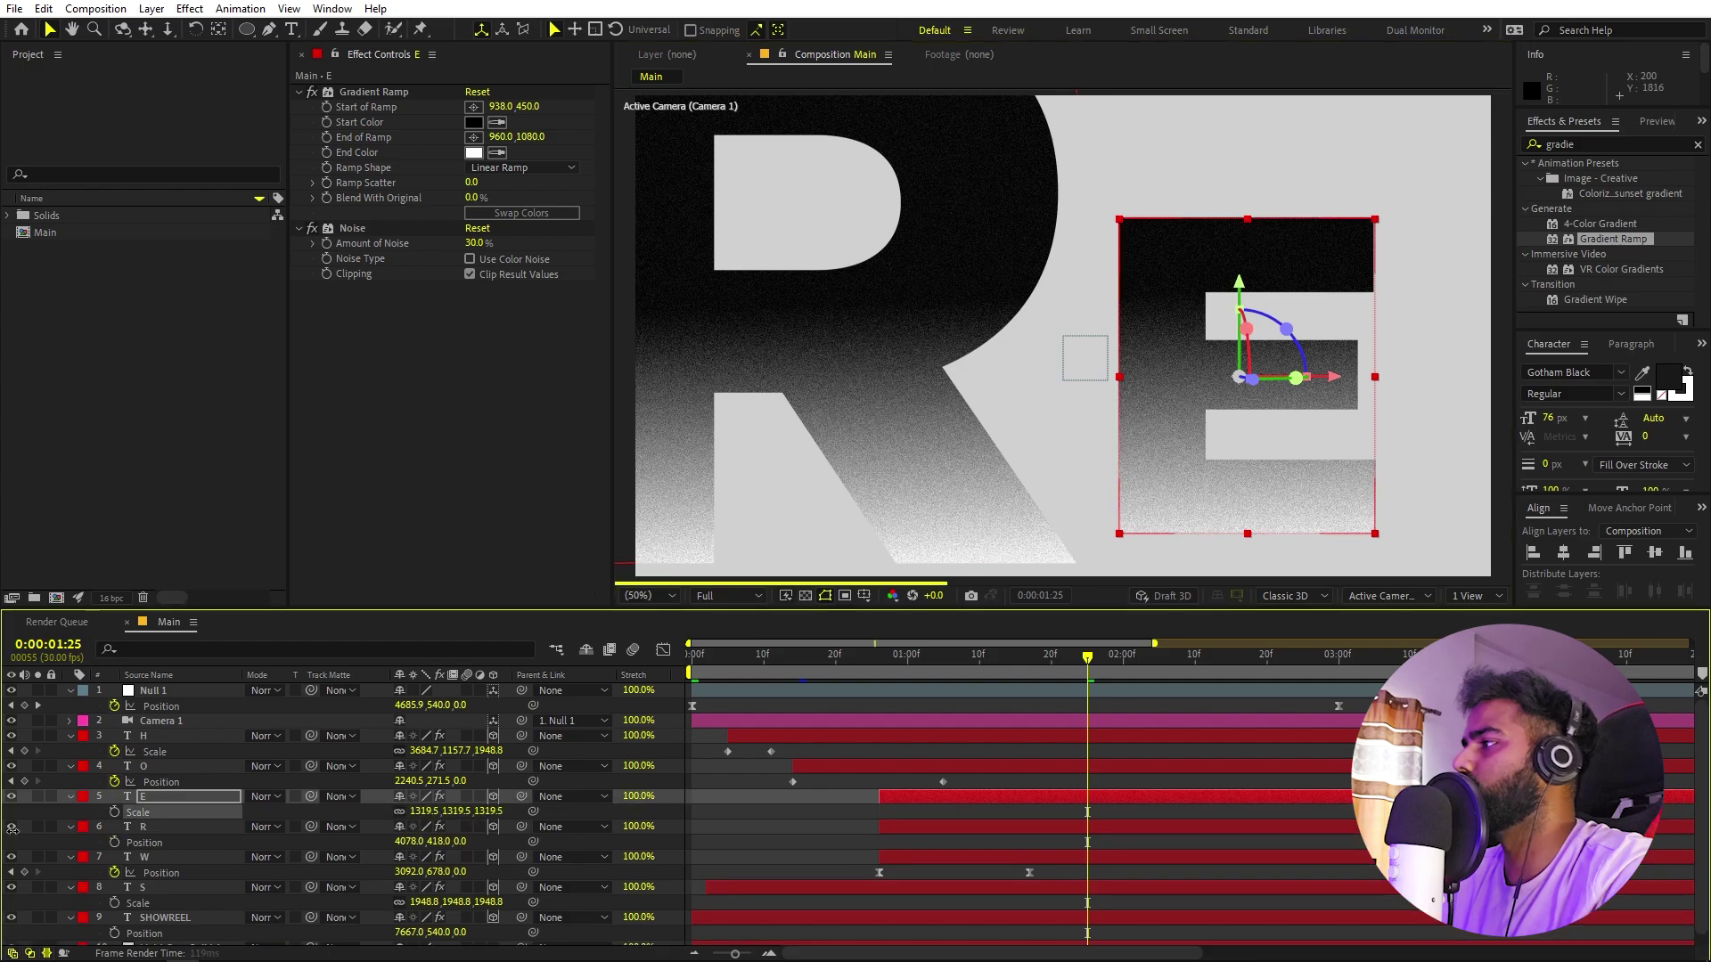
left_click_drag(418, 812, 645, 698)
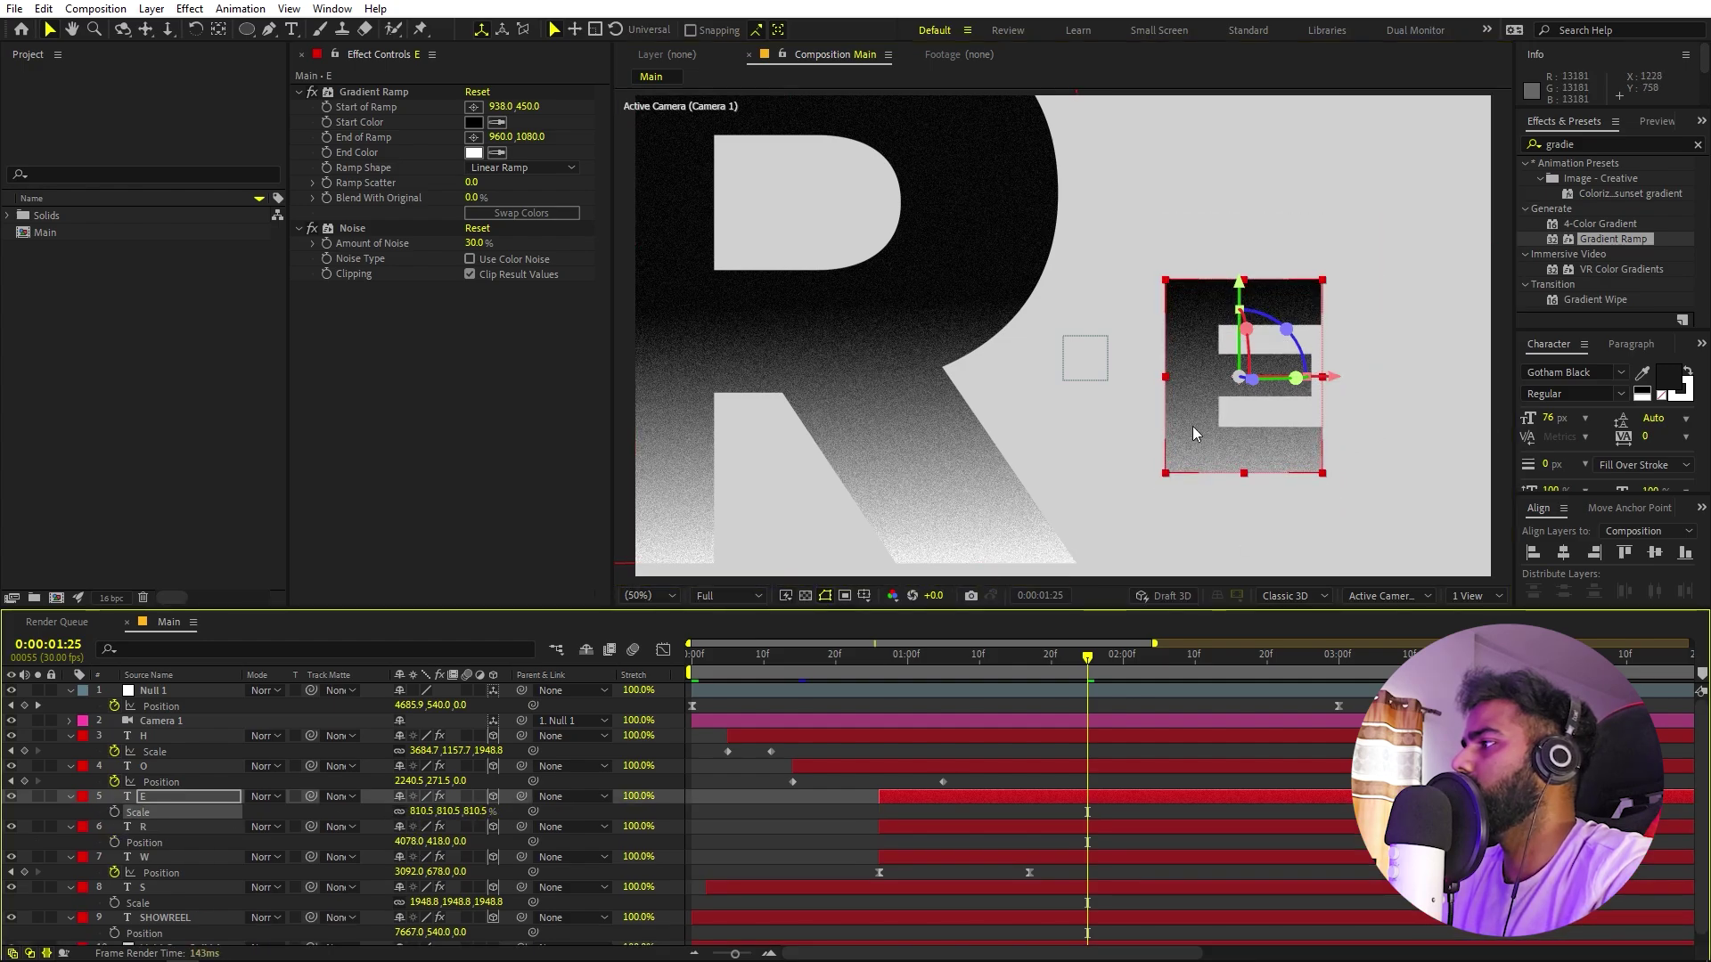
left_click_drag(1193, 426, 1155, 427)
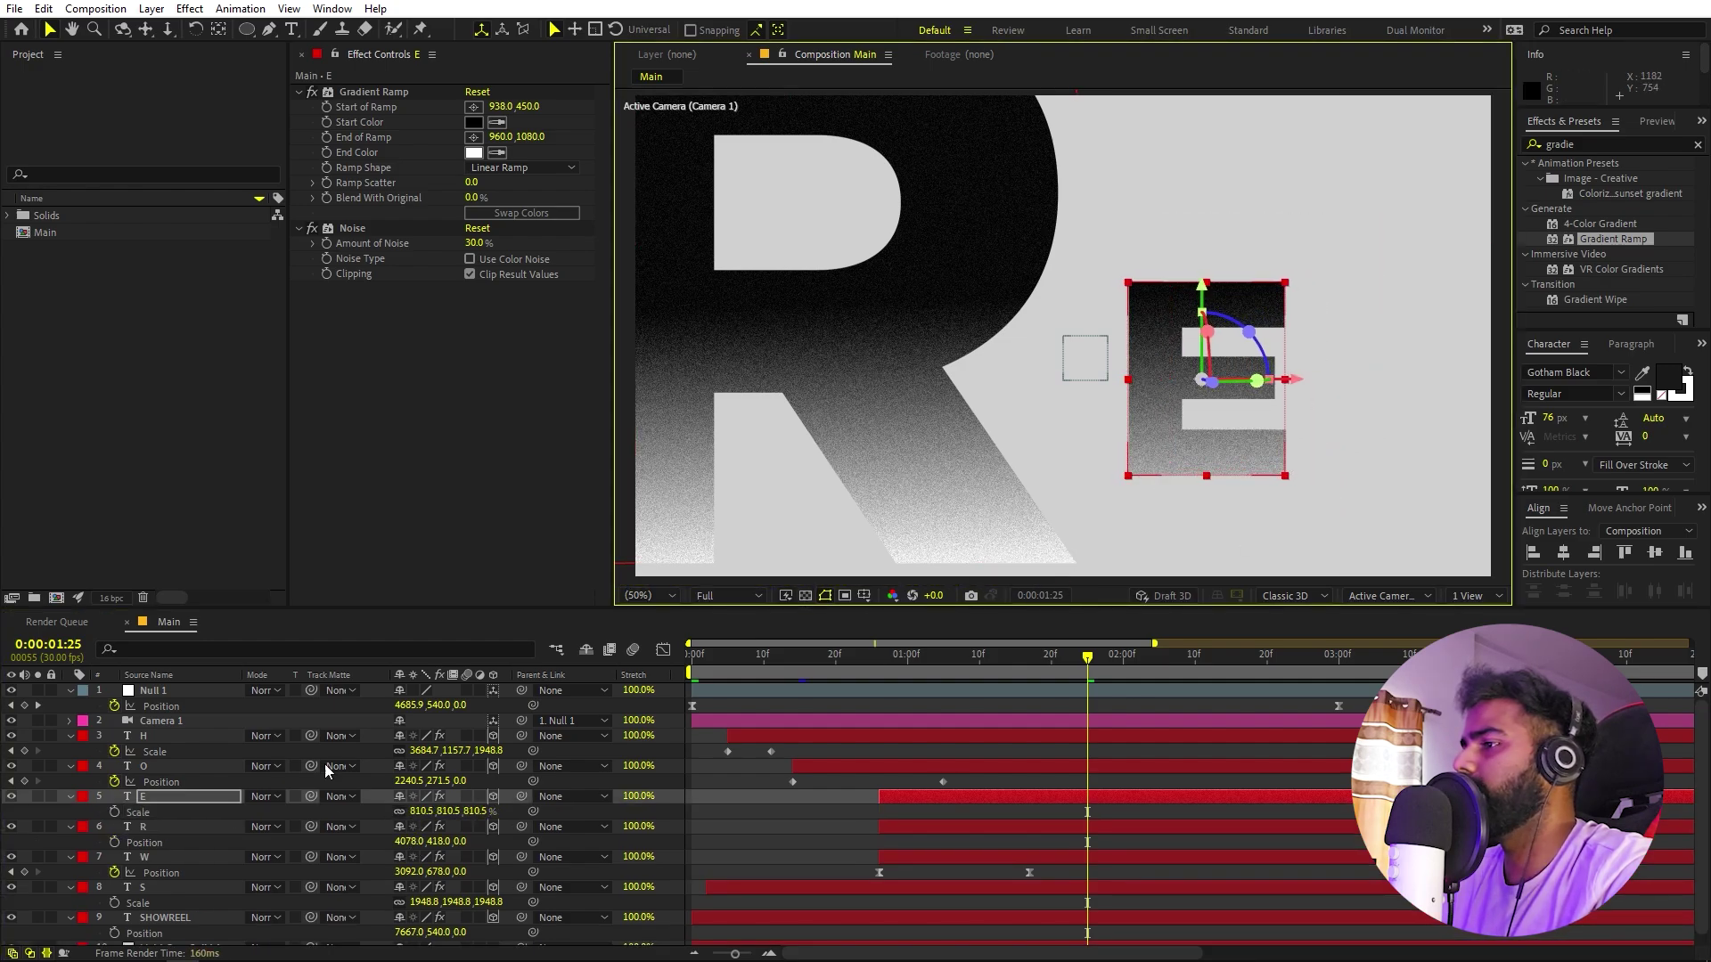
Keyframe the E's Position at 0:00:01:25, move it above the frame to about 4996, -296 at 0:00:01:16, and scrub through the drop.
key("p")
left_click(114, 812)
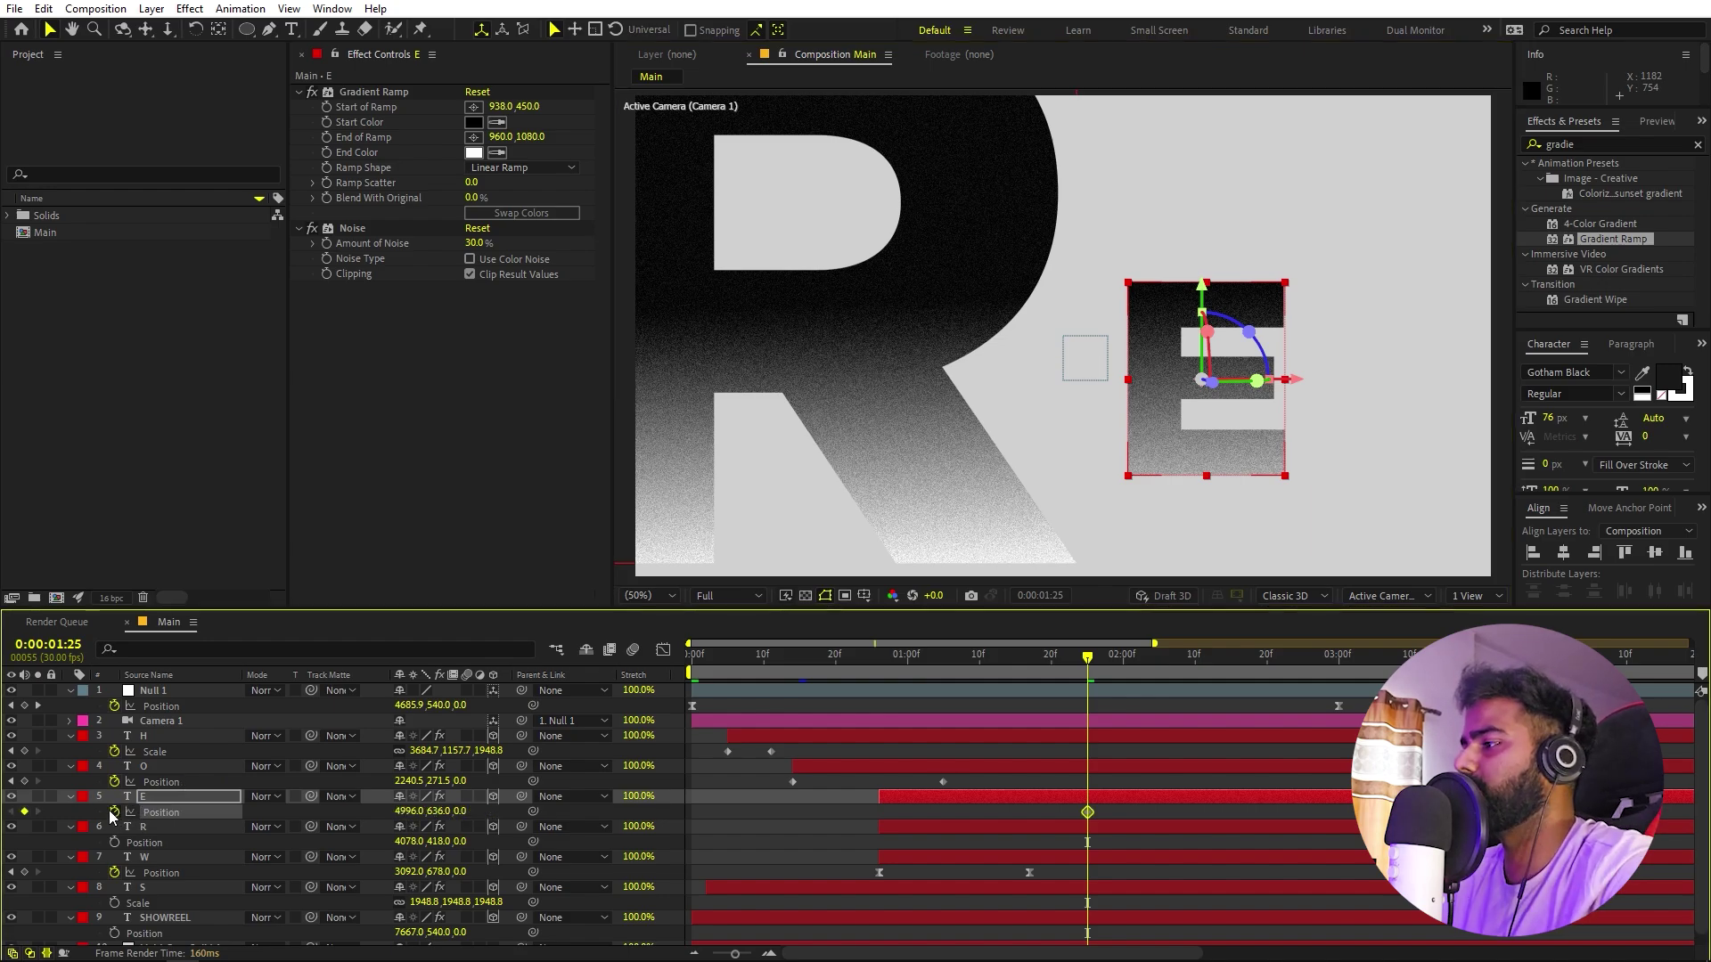
left_click_drag(1065, 655, 1024, 670)
scroll(1237, 413, "down", 2)
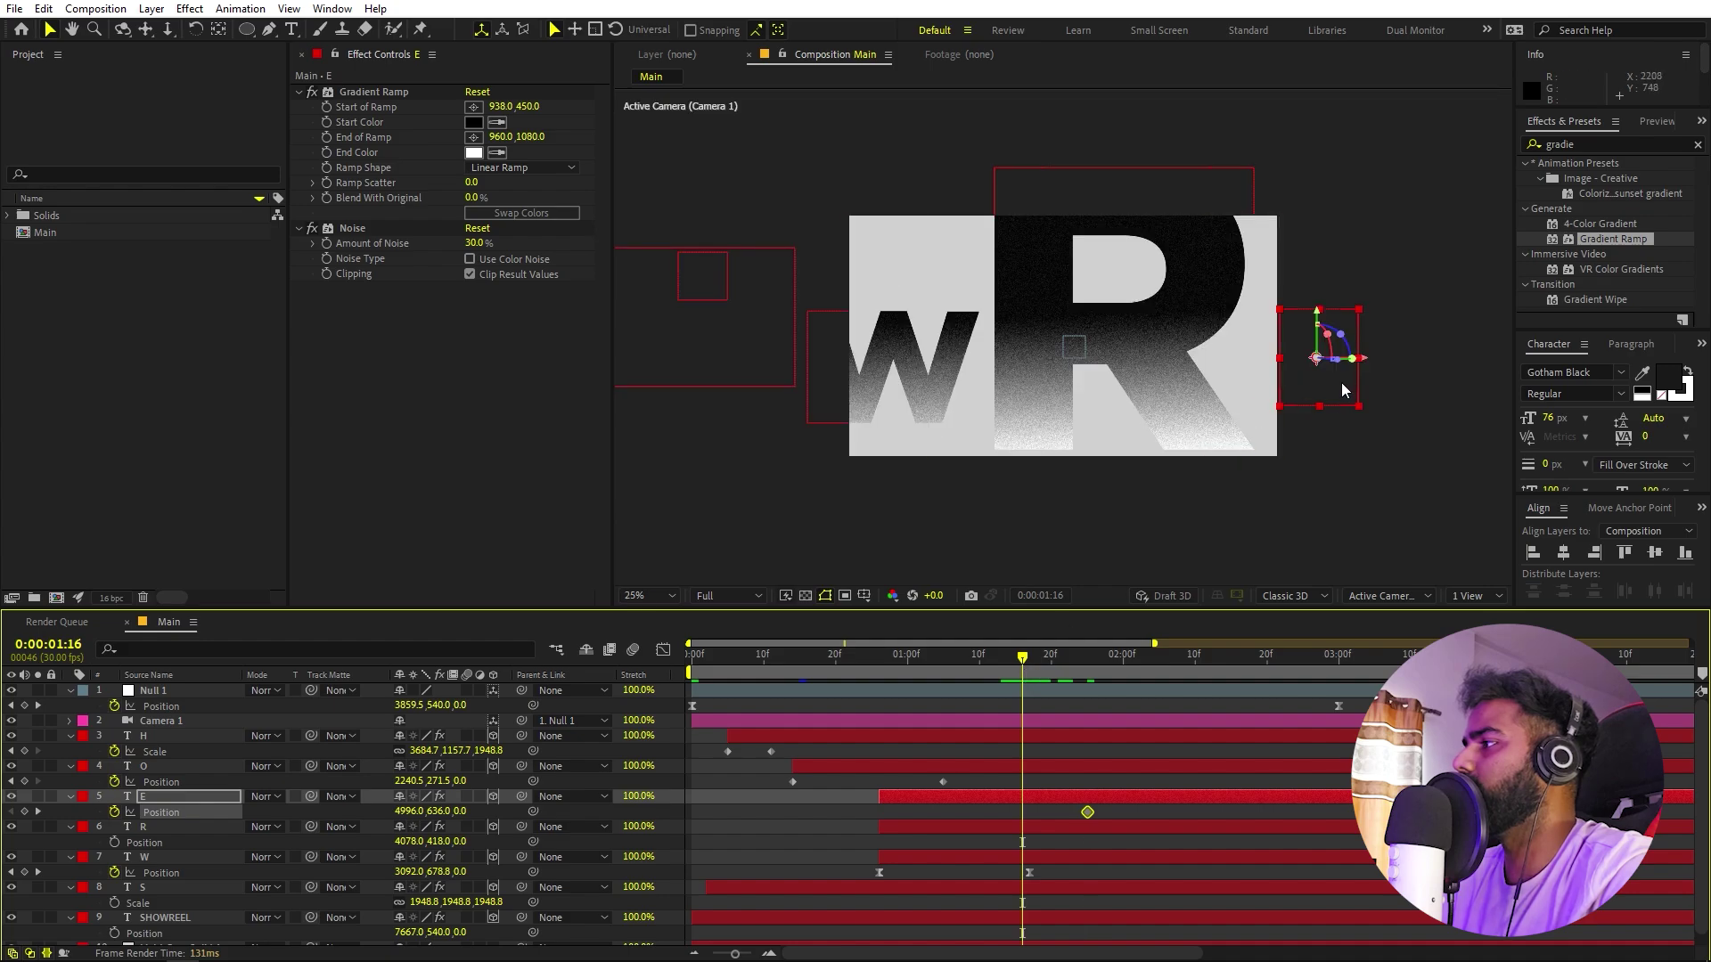
left_click_drag(1340, 383, 1373, 181)
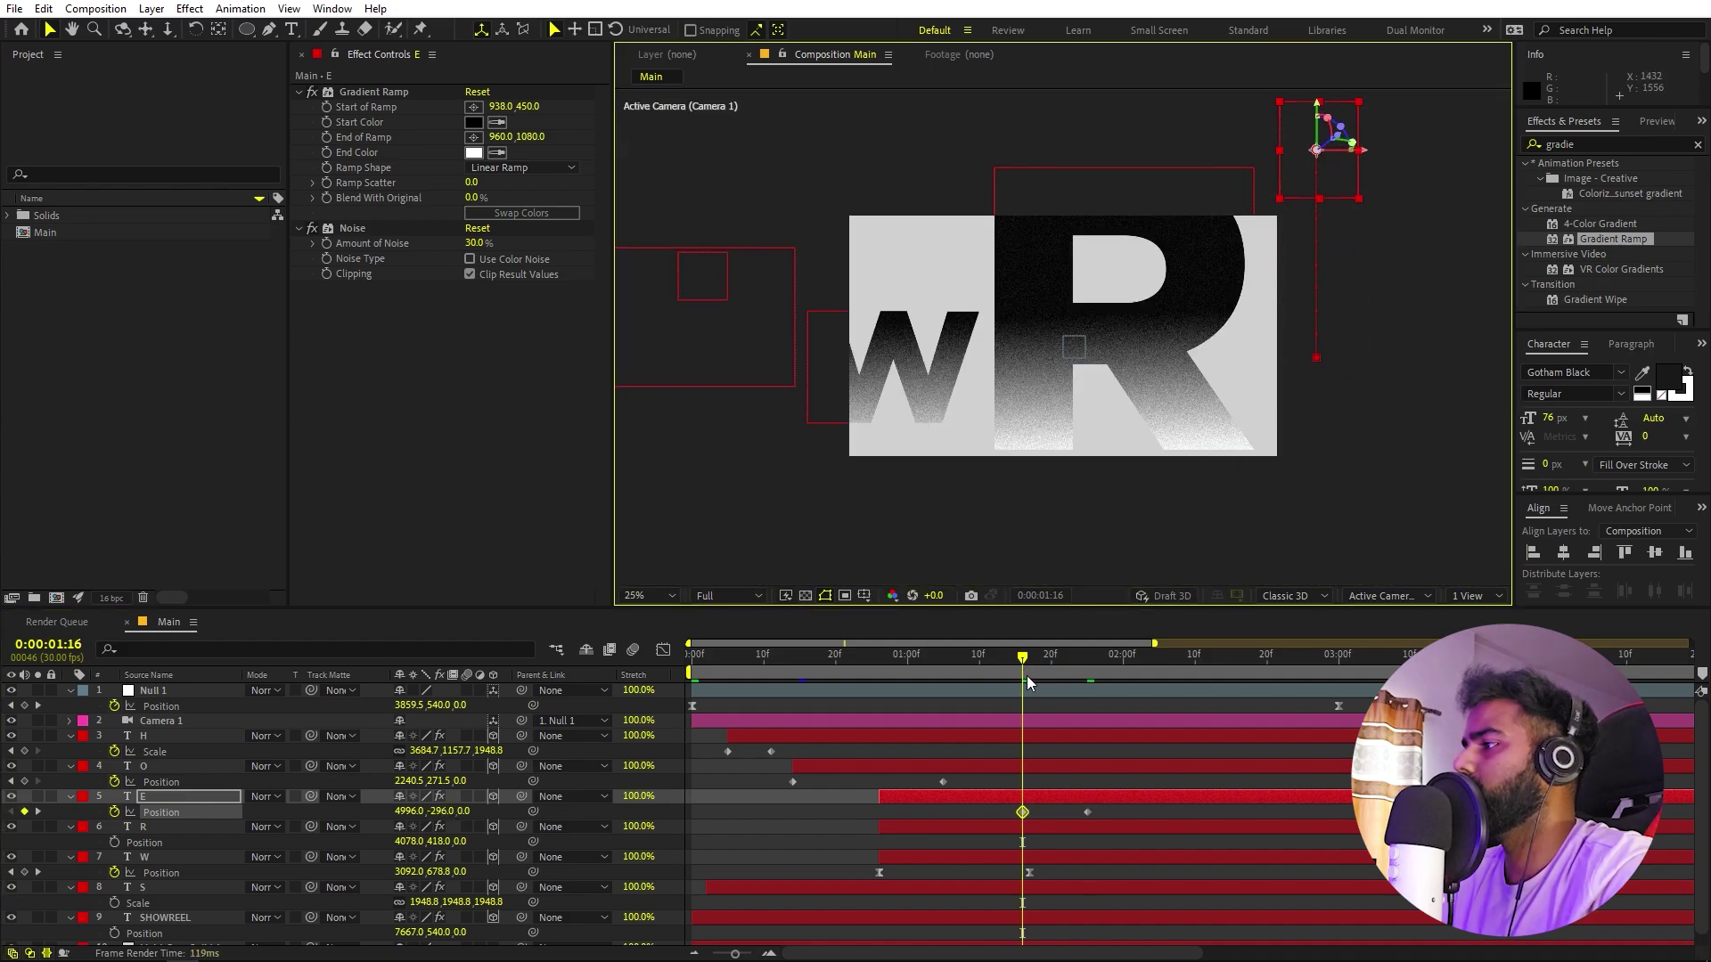
left_click_drag(1023, 661, 1080, 666)
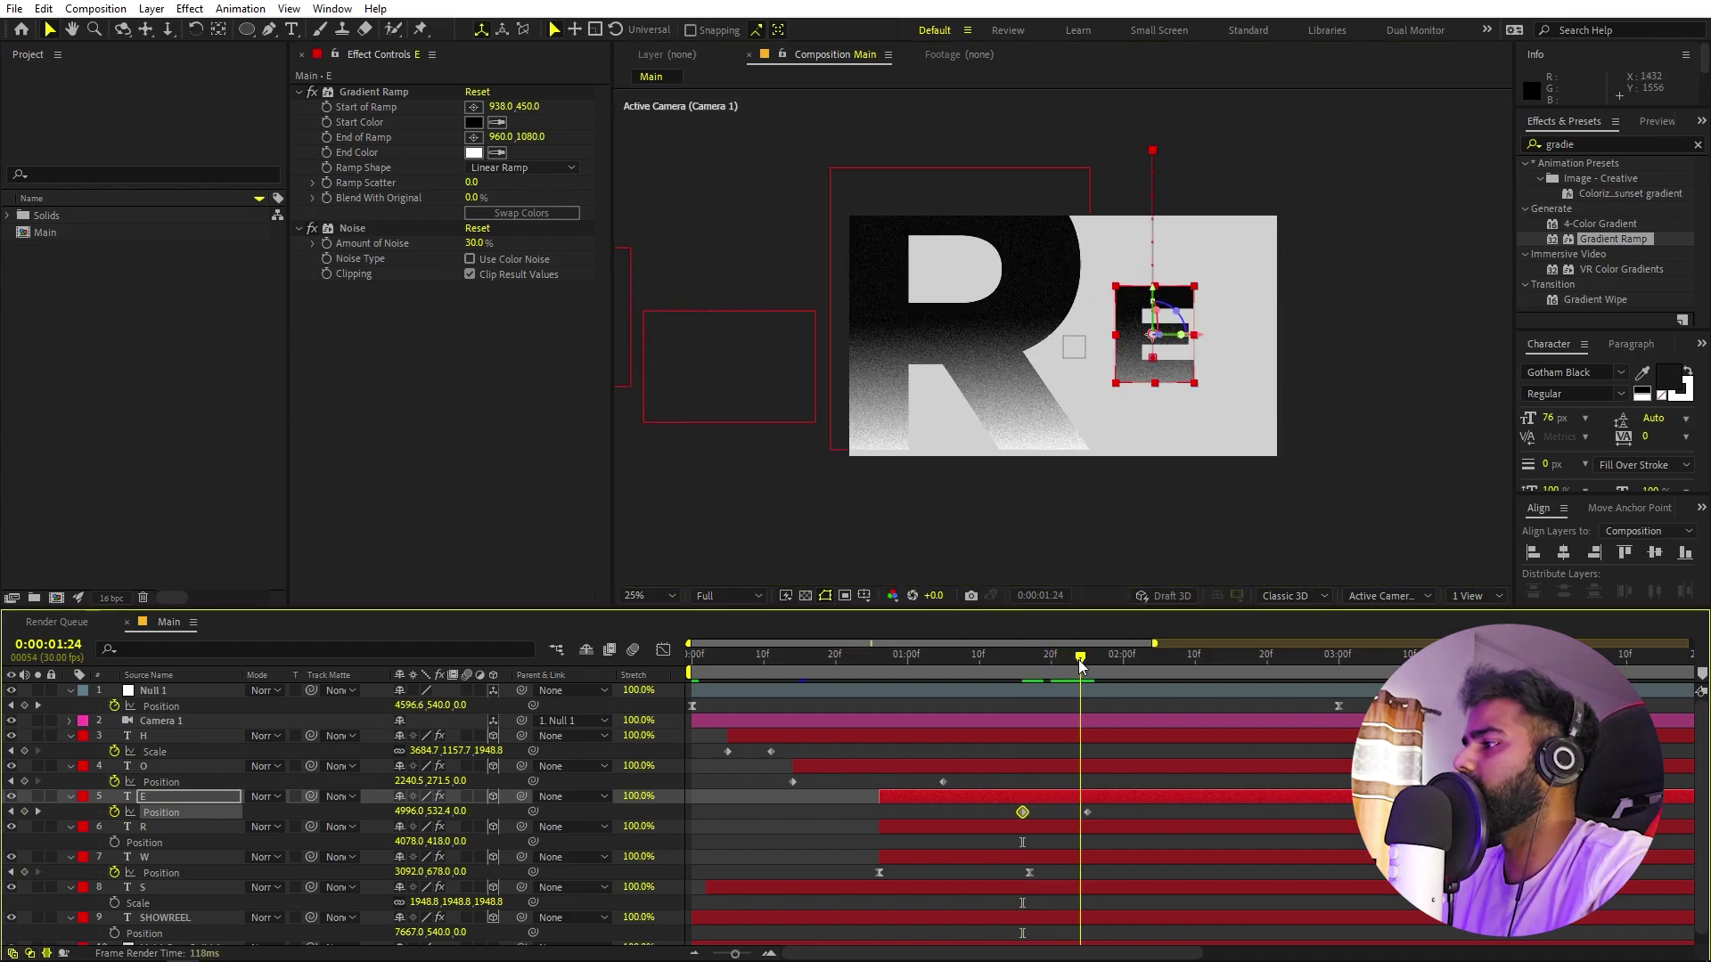
Duplicate the E layer and move both Position keyframes of the copy up and right of the first E, resting at about 5420, 388.
key("ctrl+d")
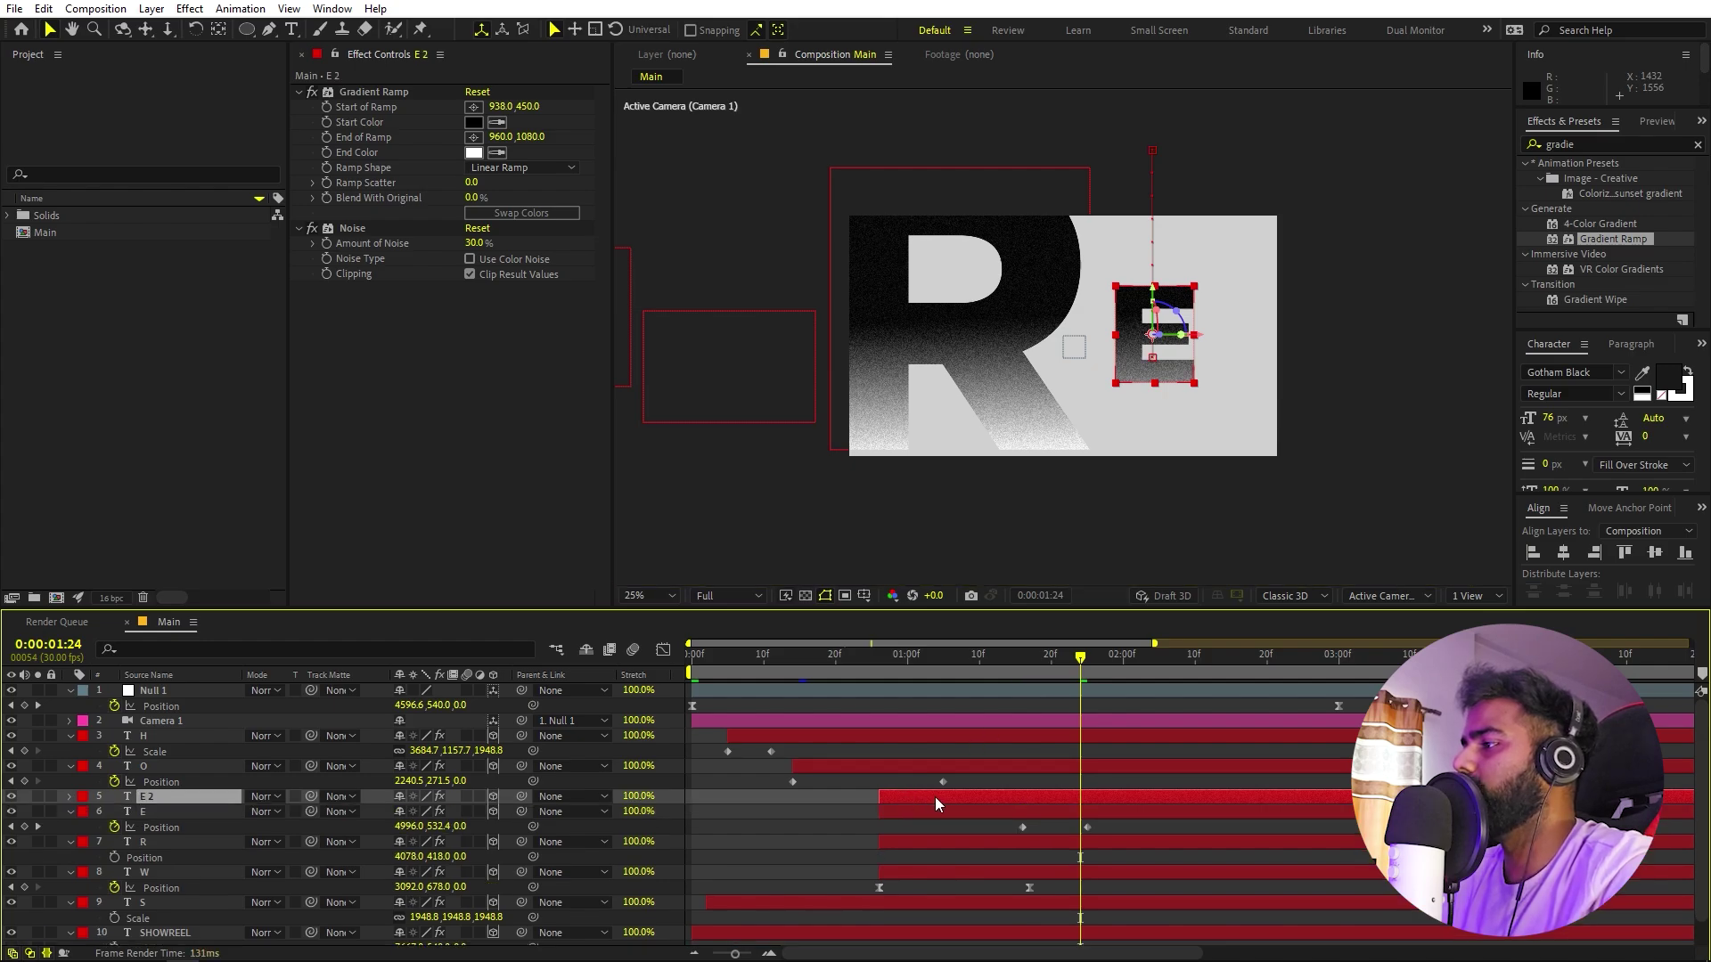
key("p")
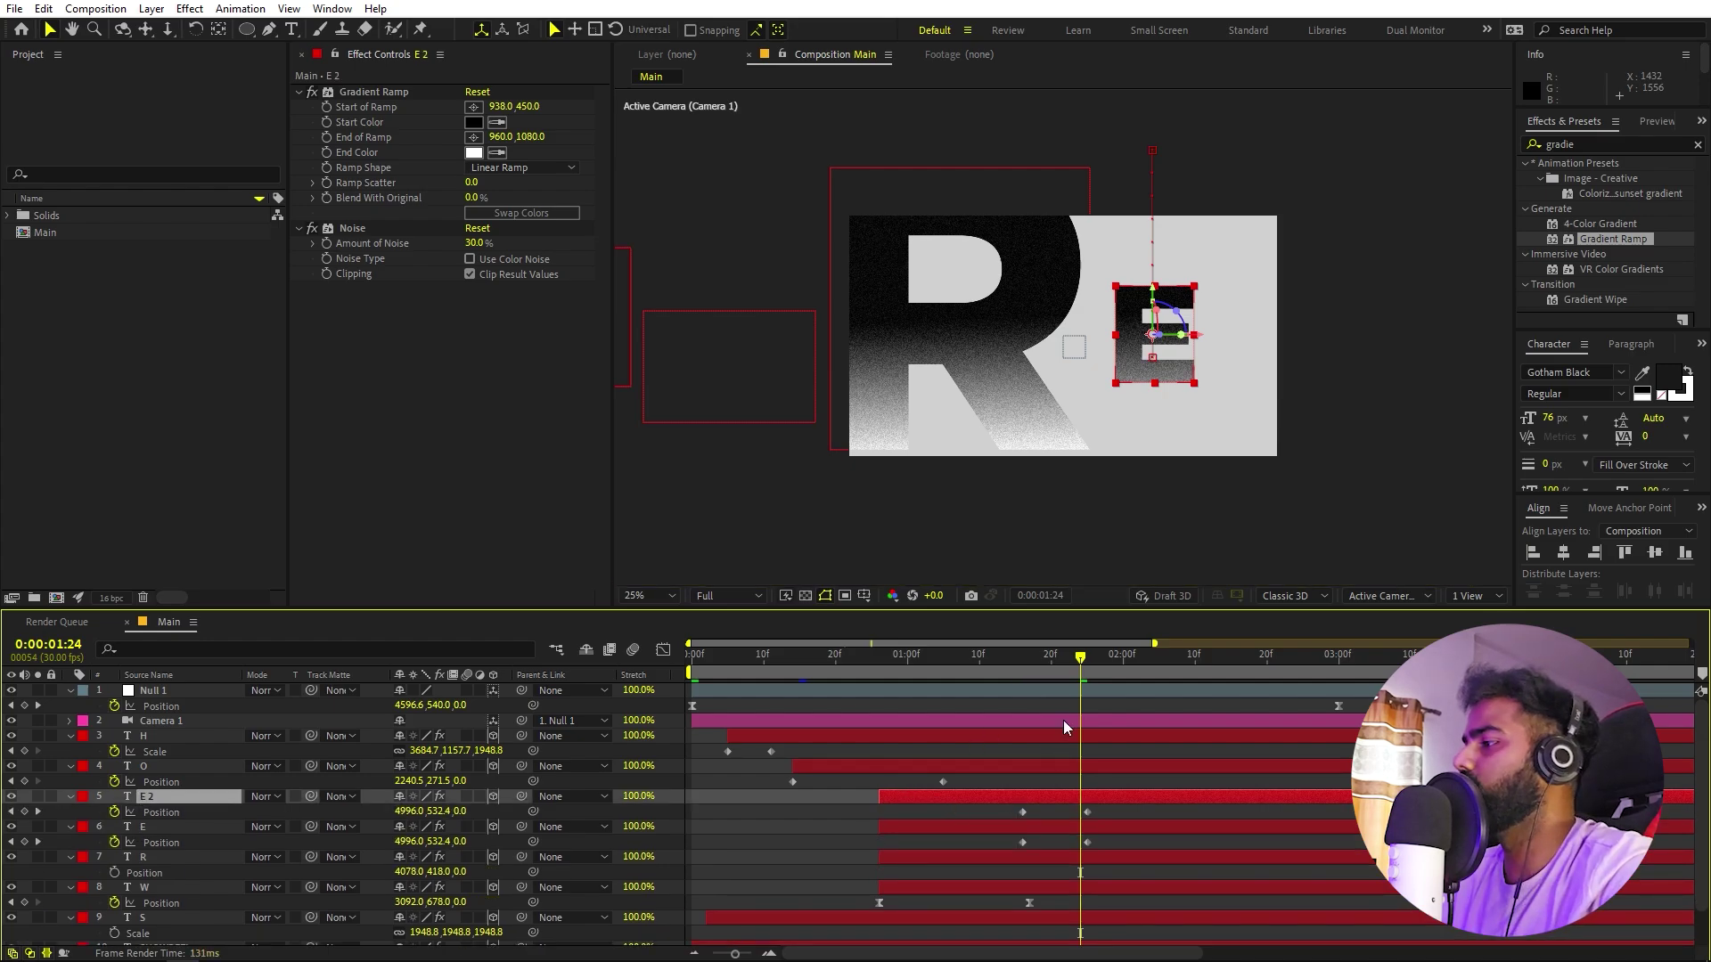
left_click(1088, 661)
left_click_drag(1109, 821, 1016, 809)
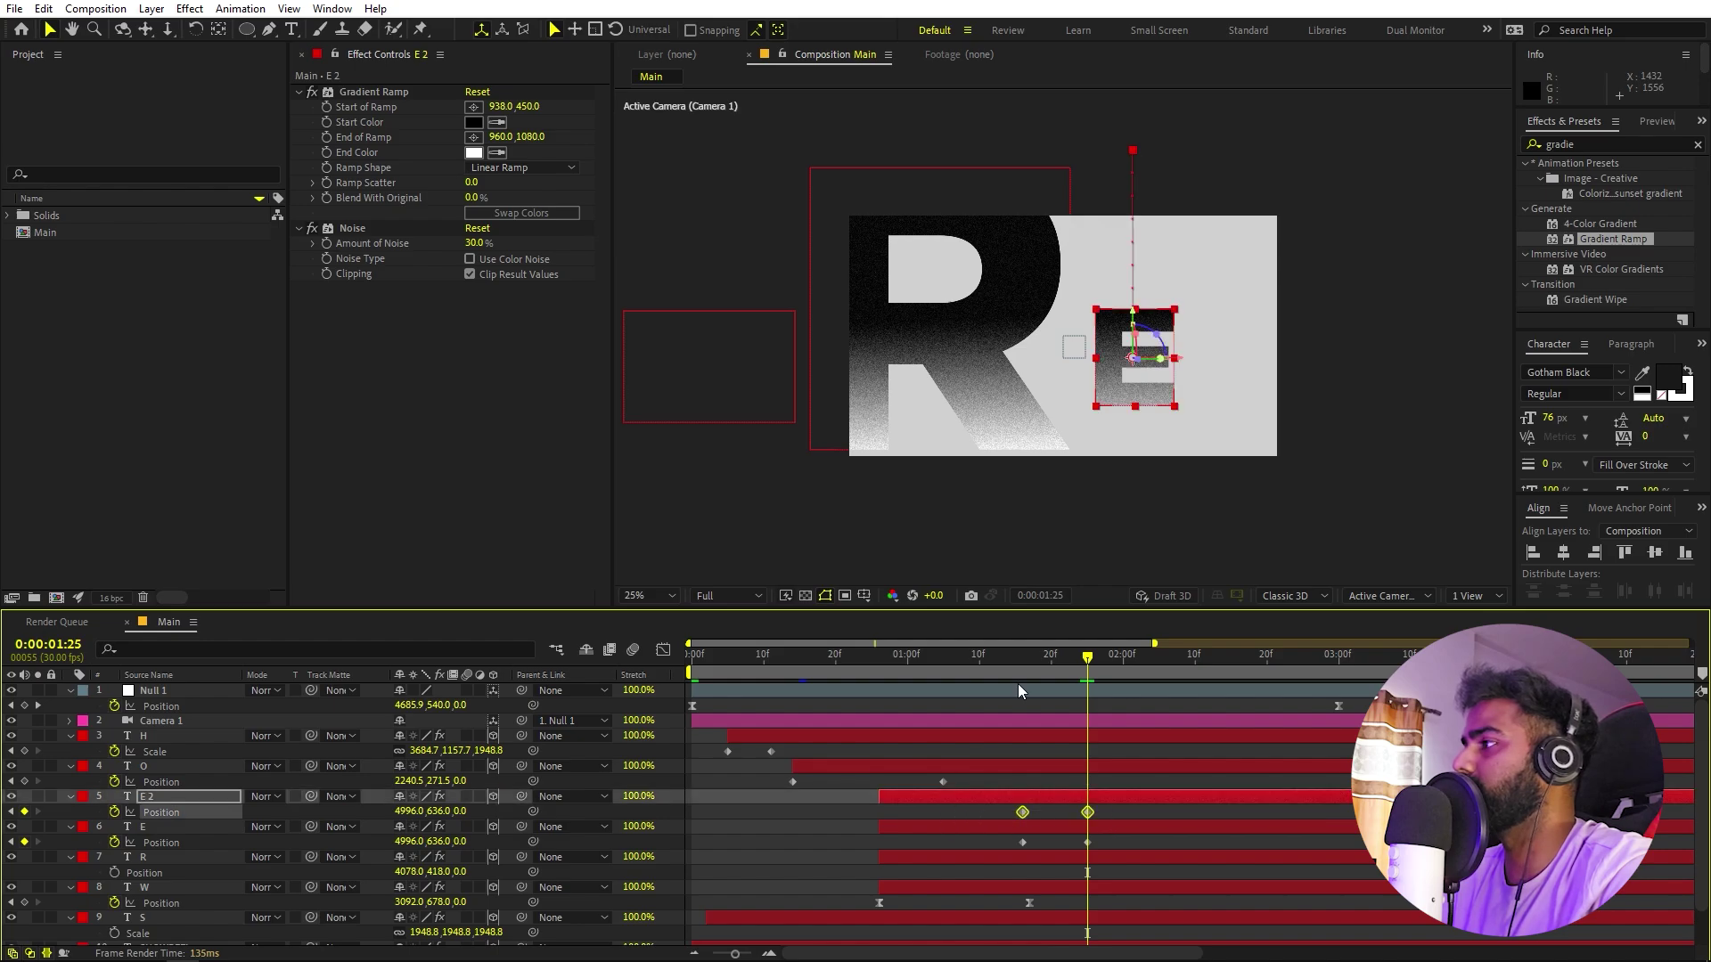
left_click_drag(1109, 371, 1201, 313)
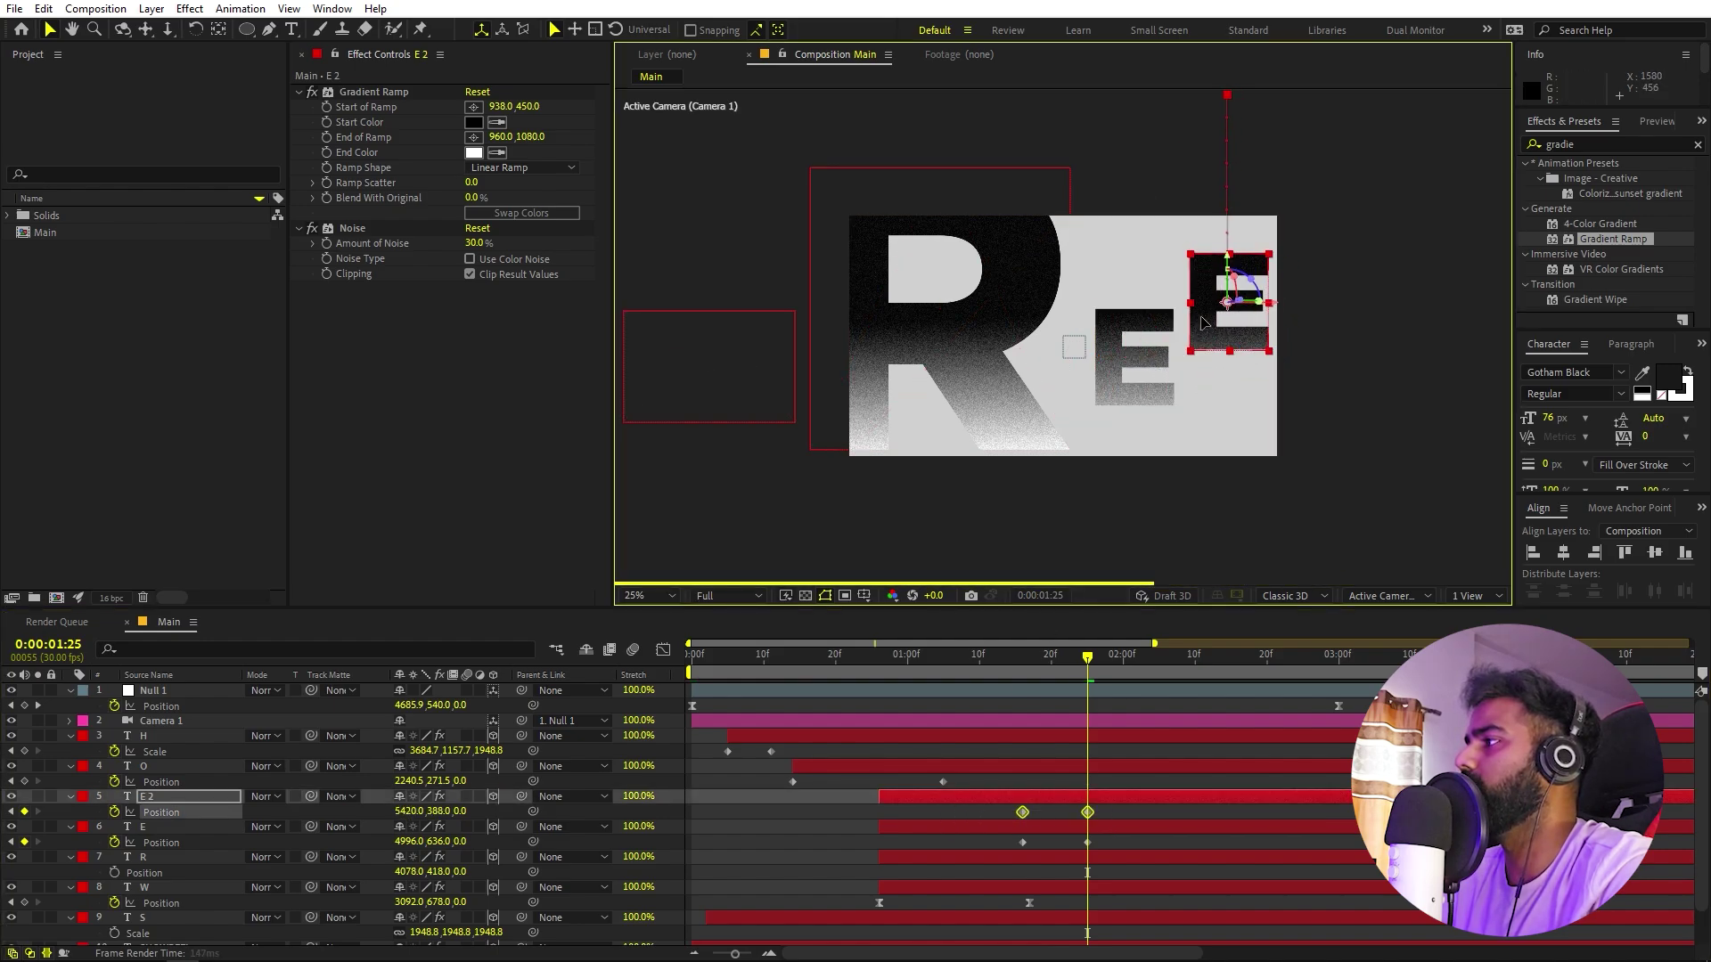
At 0:00:01:16, move the second E below the frame to about 5420, 1444, and preview it rising into place.
left_click_drag(1075, 678, 1024, 667)
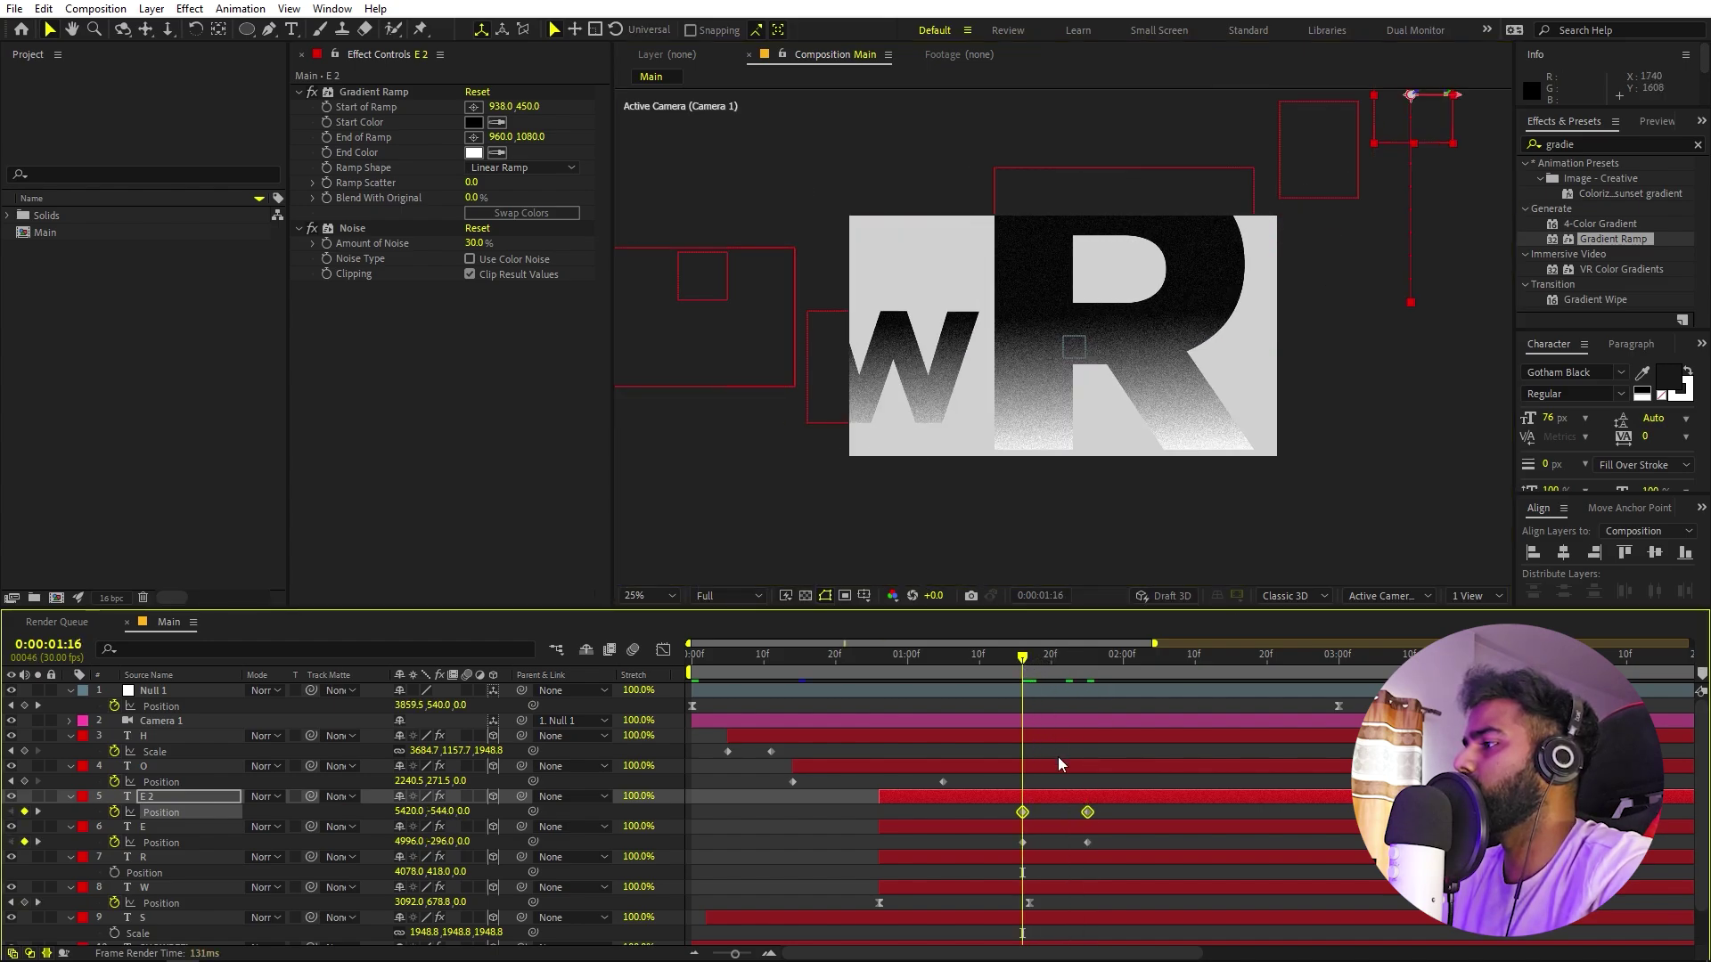
left_click(1066, 794)
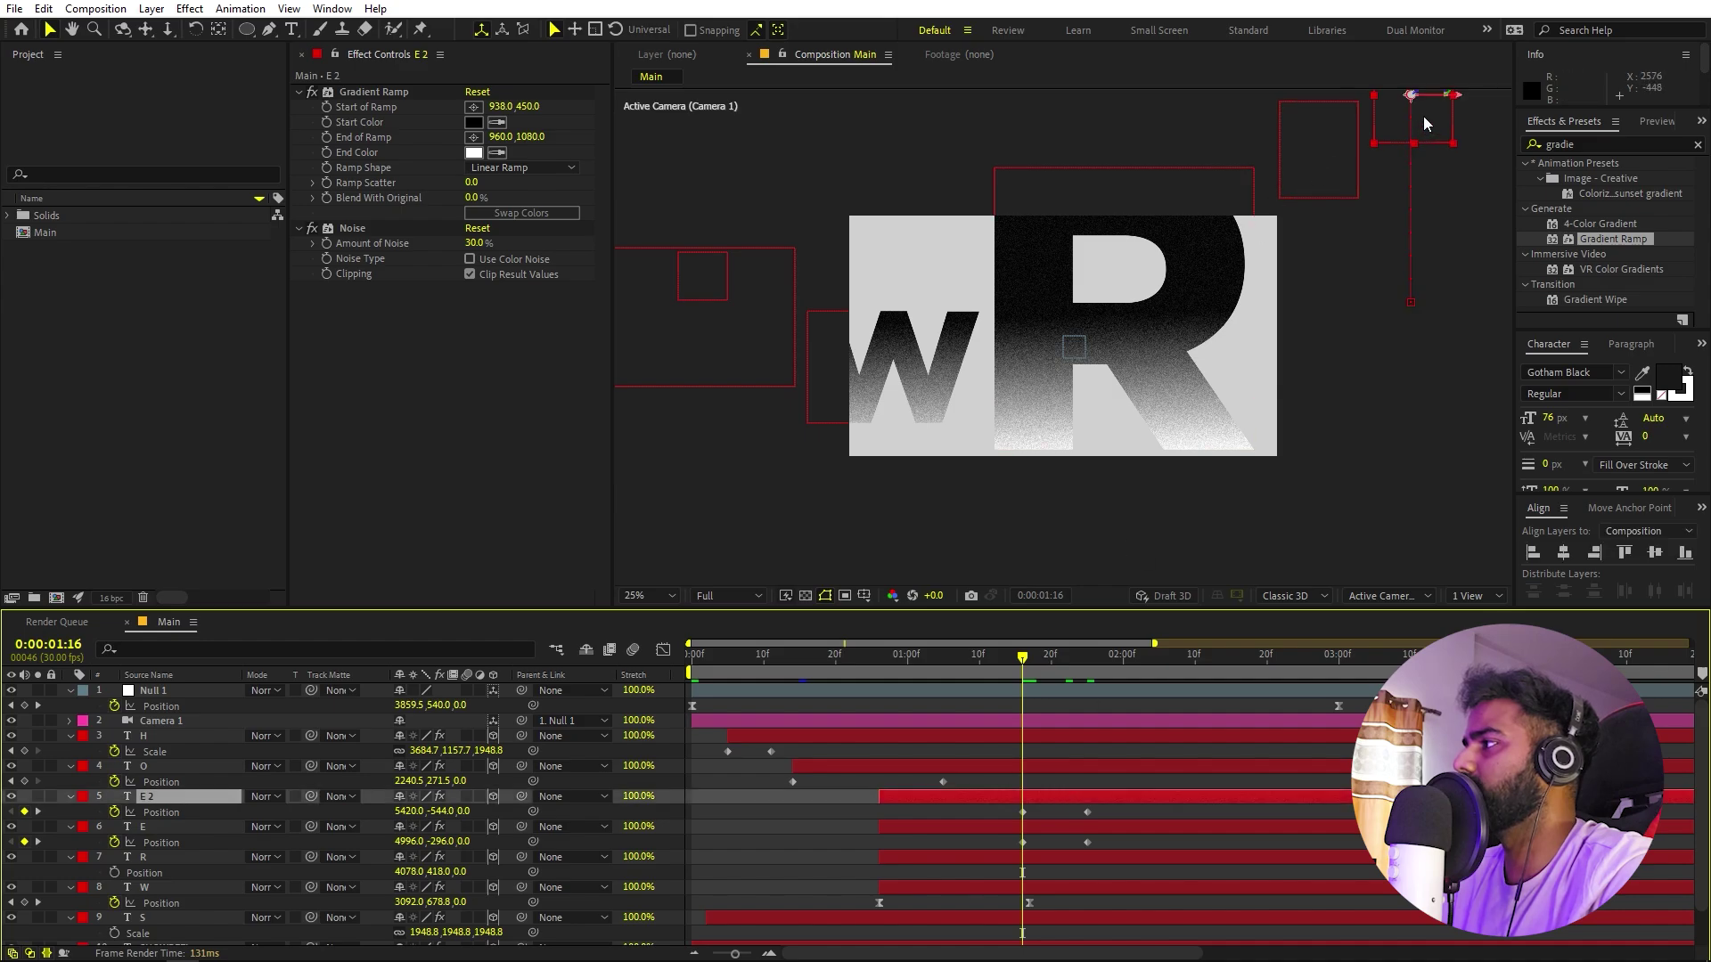
left_click_drag(1424, 116, 1419, 563)
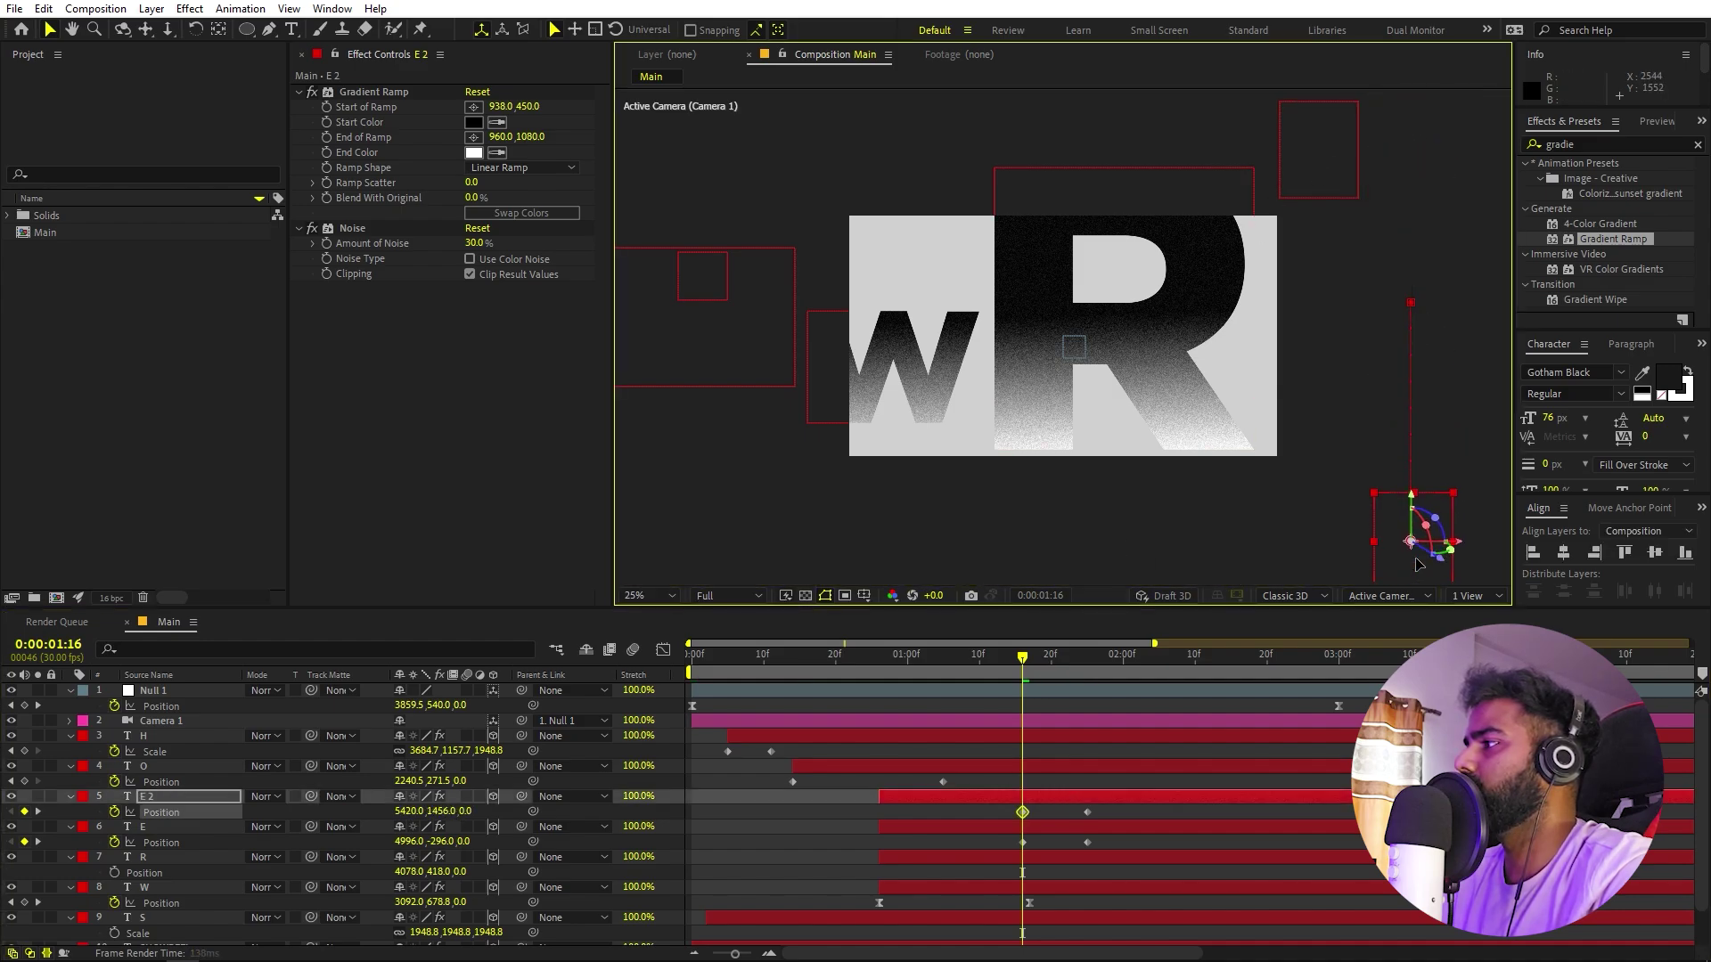
key("space")
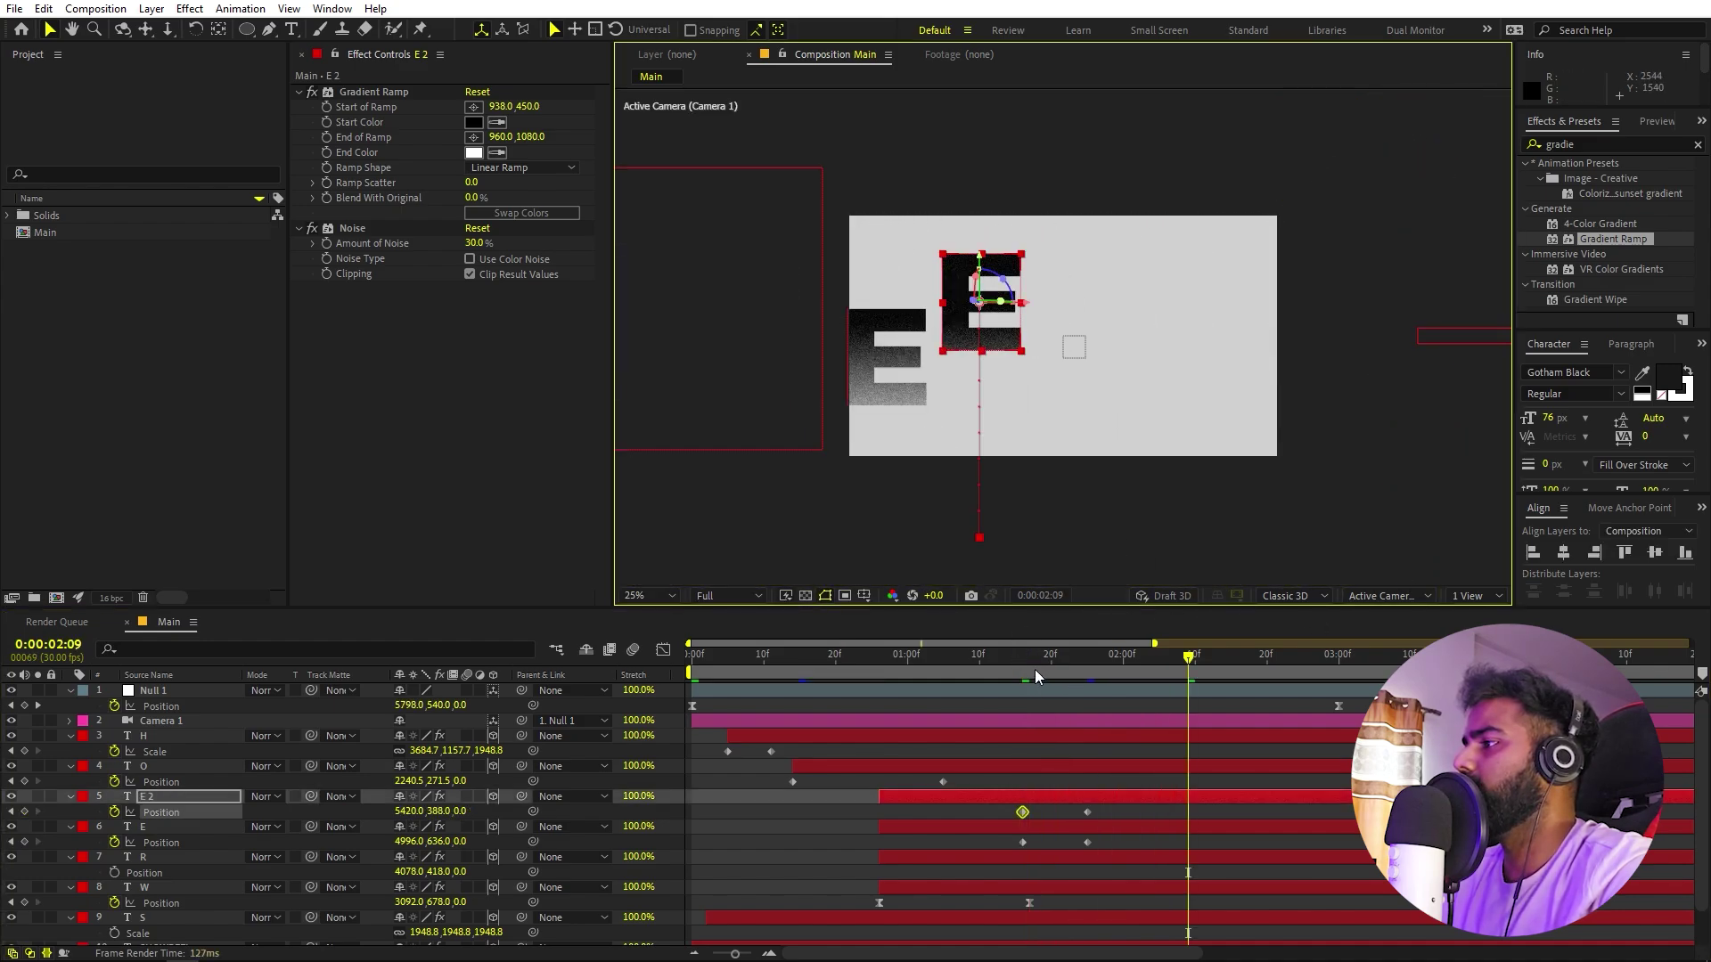
key("space")
Easy Ease the Position keyframes of both E layers and reshape their speed curves for a fast start and slow finish.
left_click_drag(1116, 811, 988, 848)
key("F9")
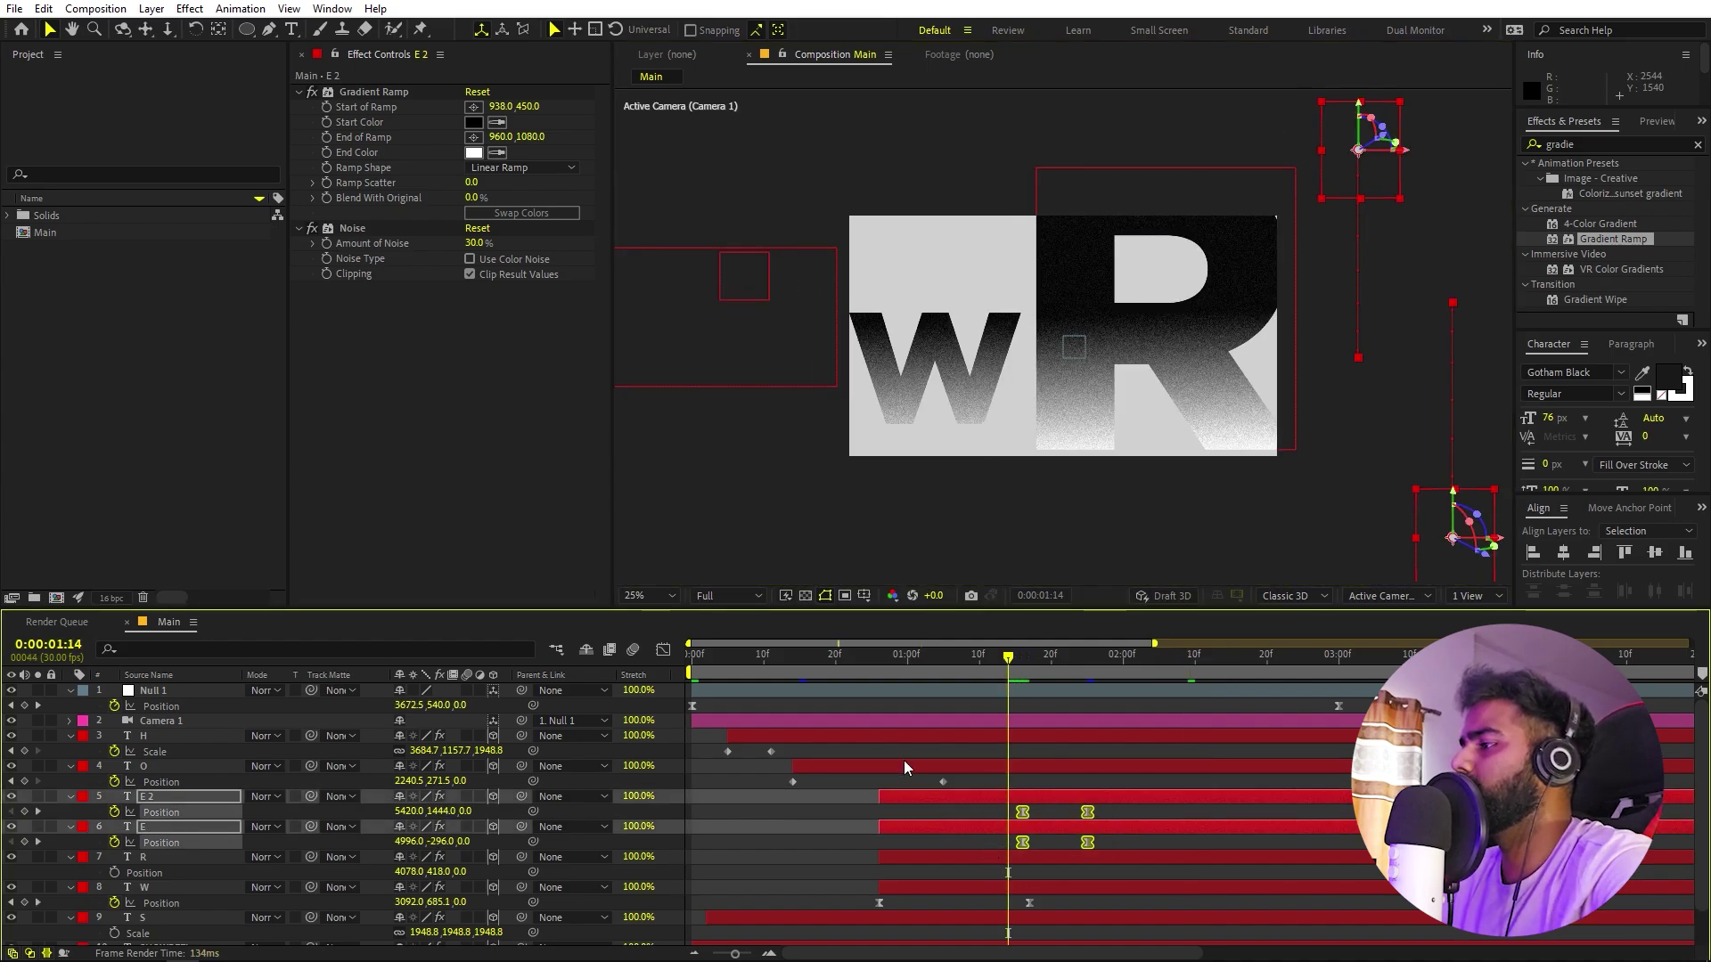
left_click(663, 650)
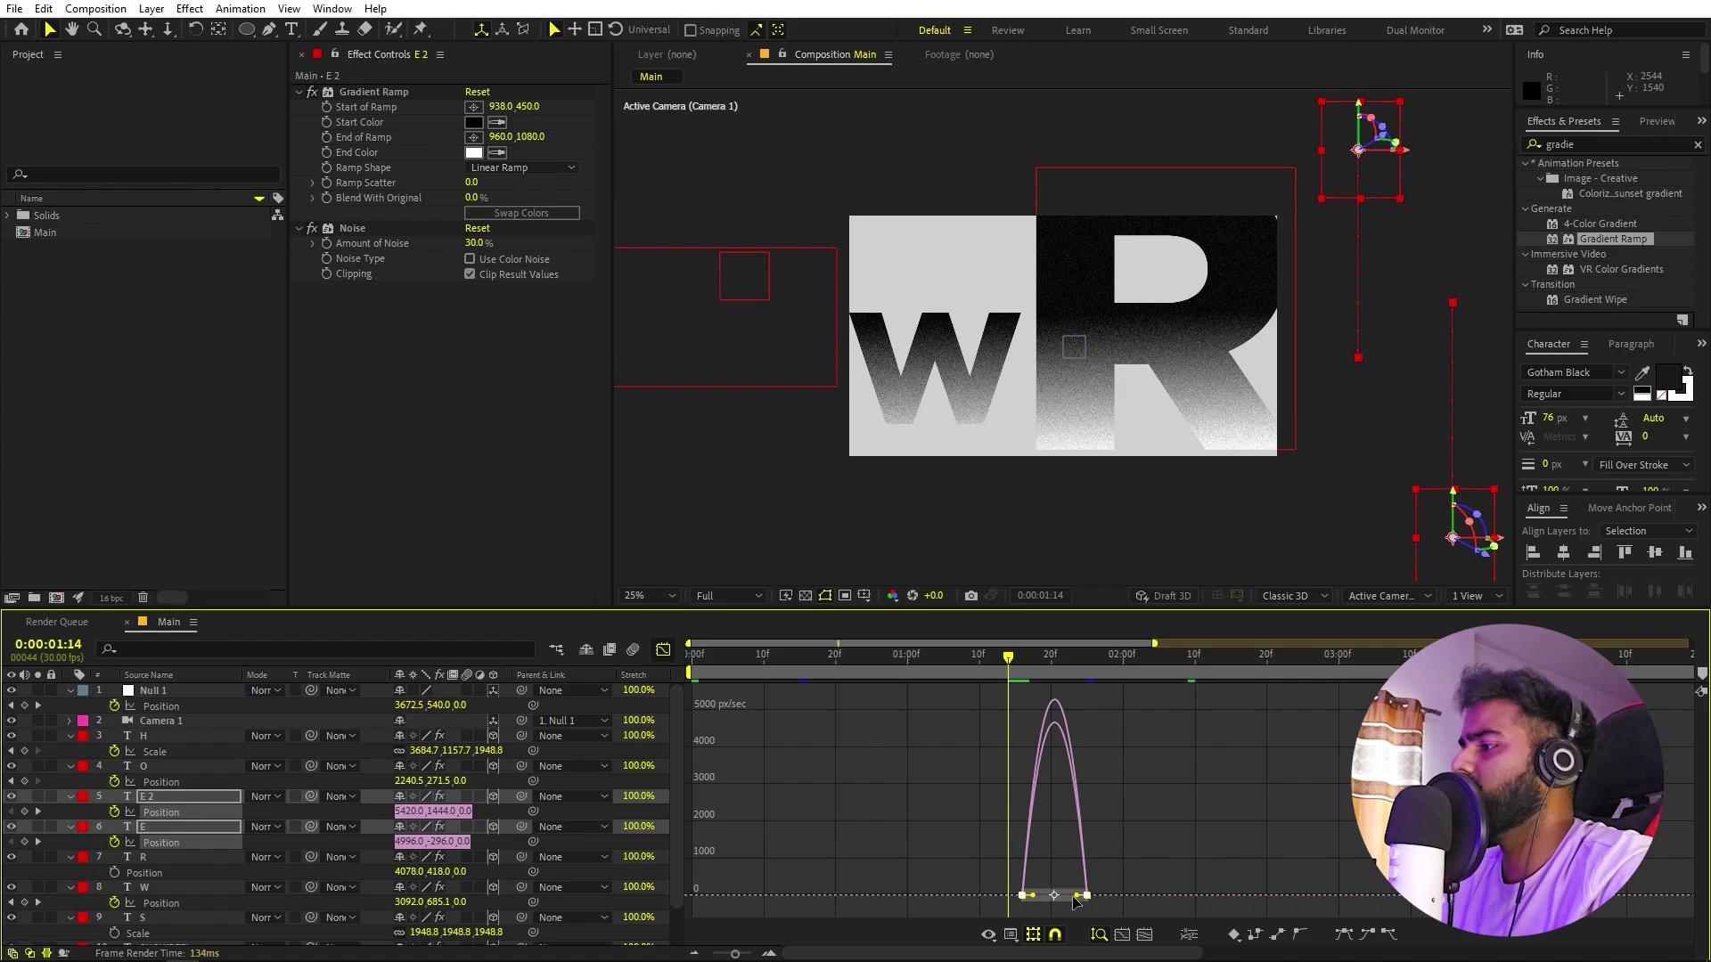
left_click_drag(1075, 896, 1023, 898)
scroll(1019, 809, "up", 4)
left_click(663, 649)
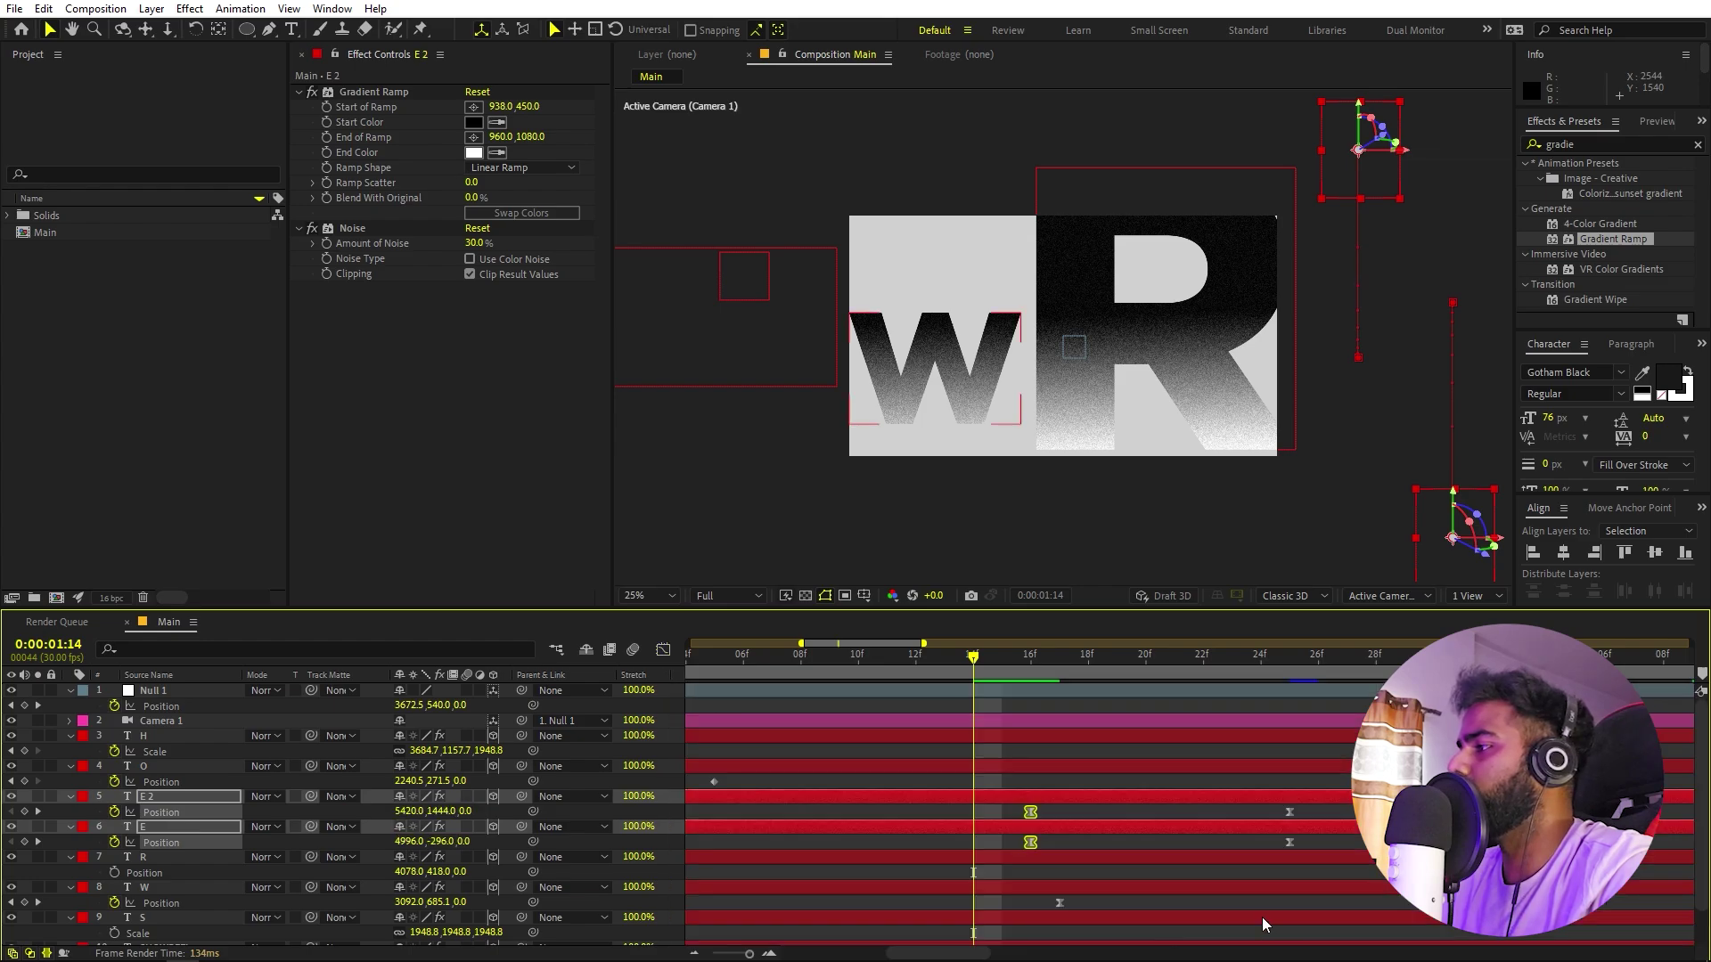
scroll(1080, 818, "down", 4, "alt")
Extend both E moves to end at 0:00:02:00, shift the second E layer about 9 frames later, and preview the stagger.
left_click(1075, 809)
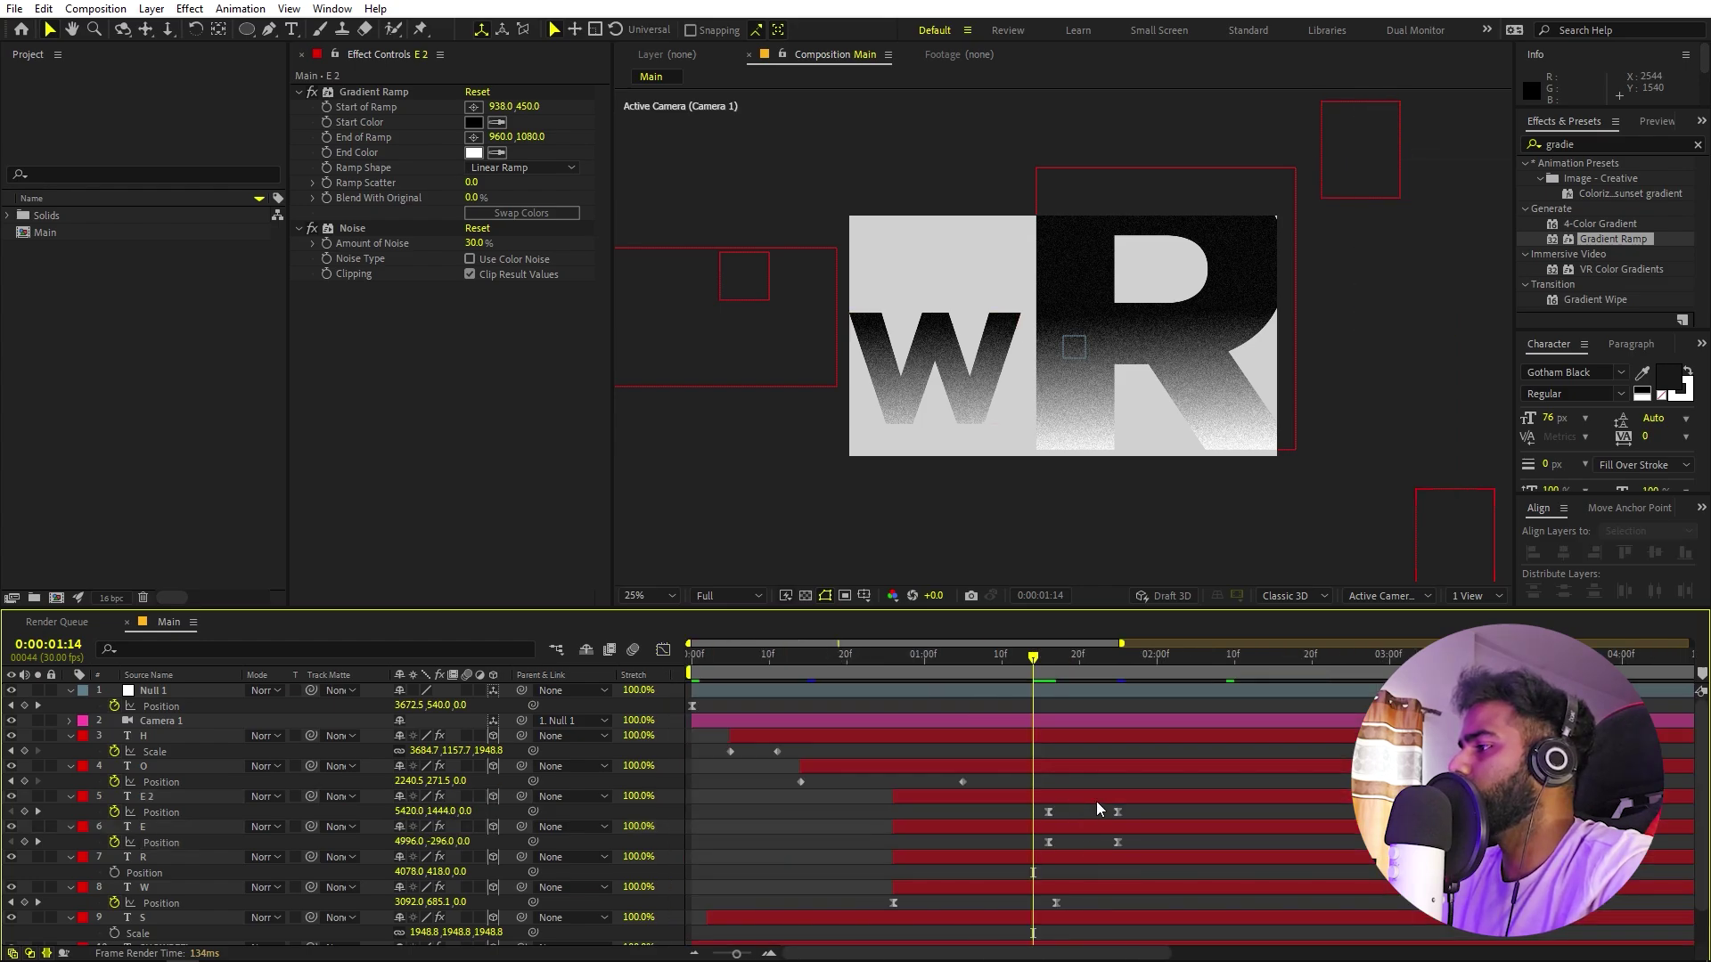
left_click_drag(1128, 847, 1166, 798)
left_click(1131, 843)
key("space")
key("space")
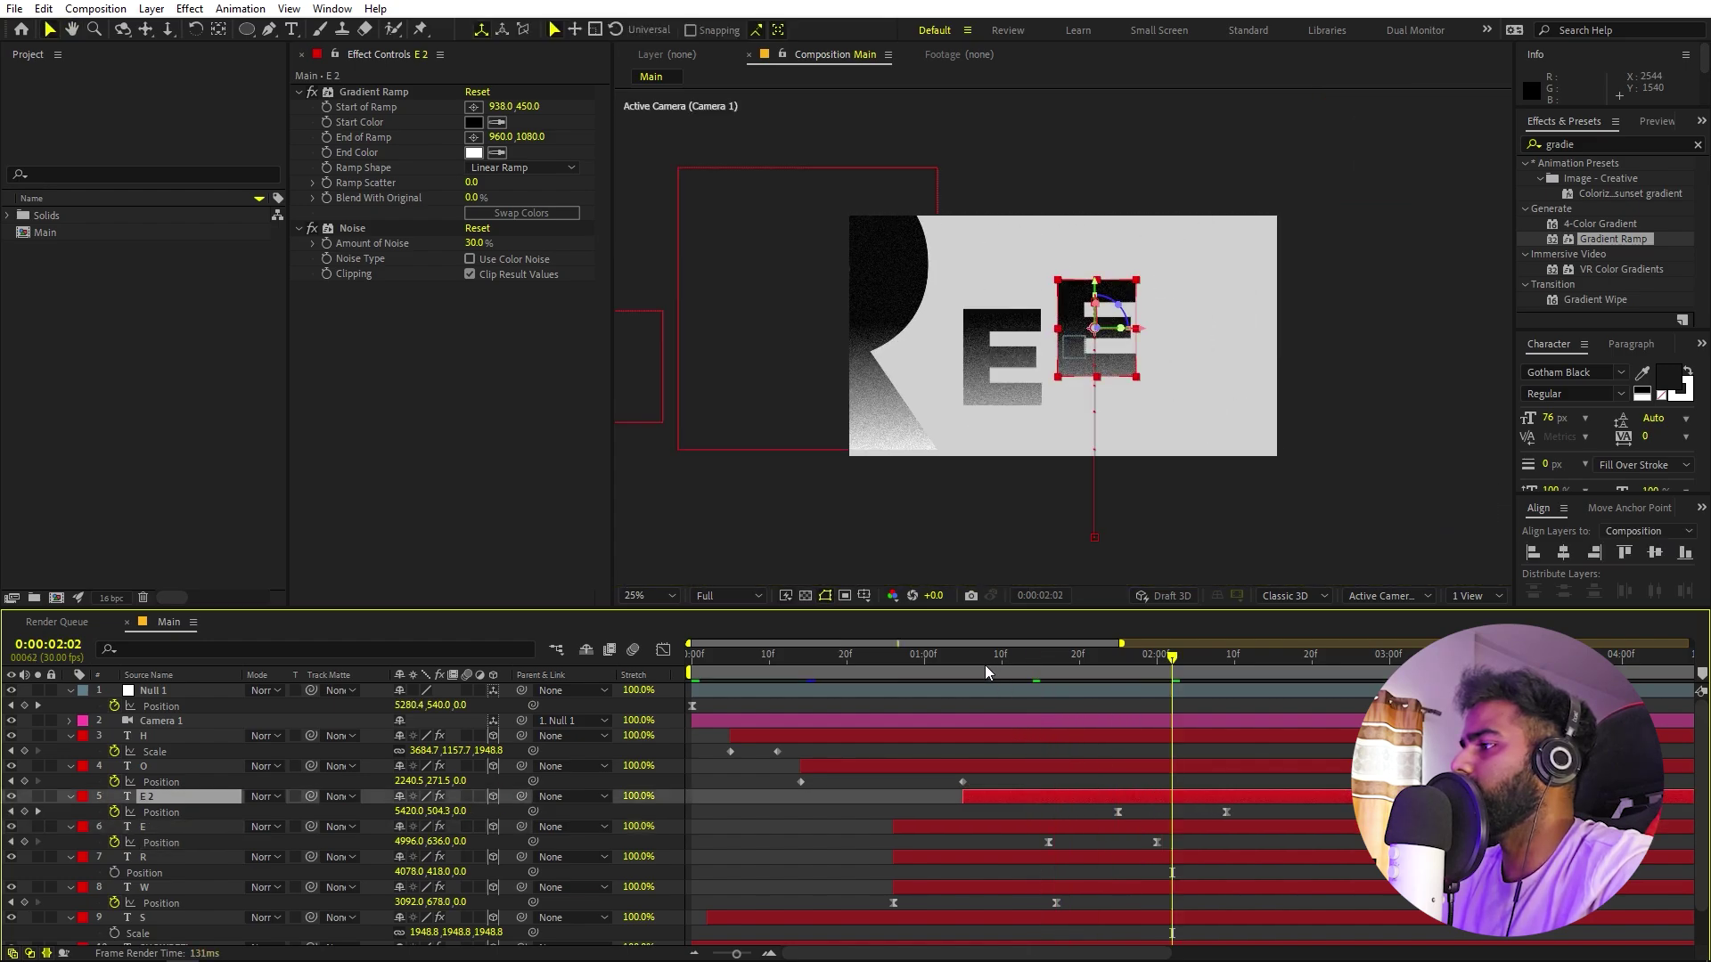
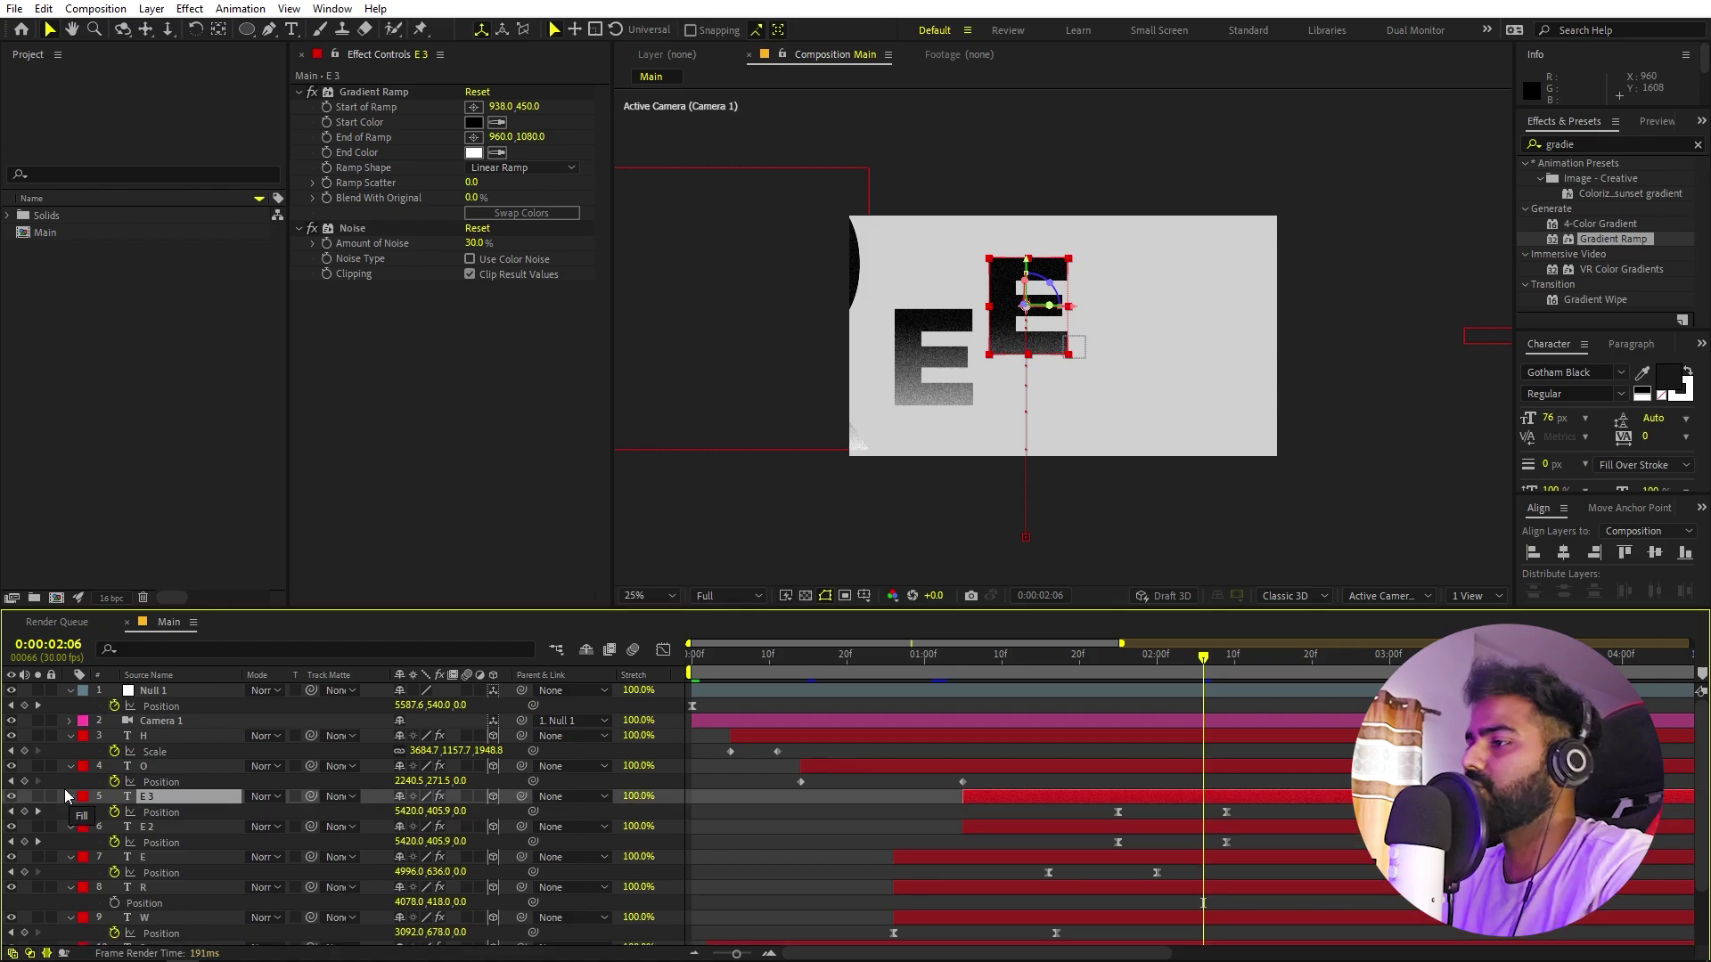
Remove the Position keyframes from the newest E copy and change its text to L.
left_click(114, 812)
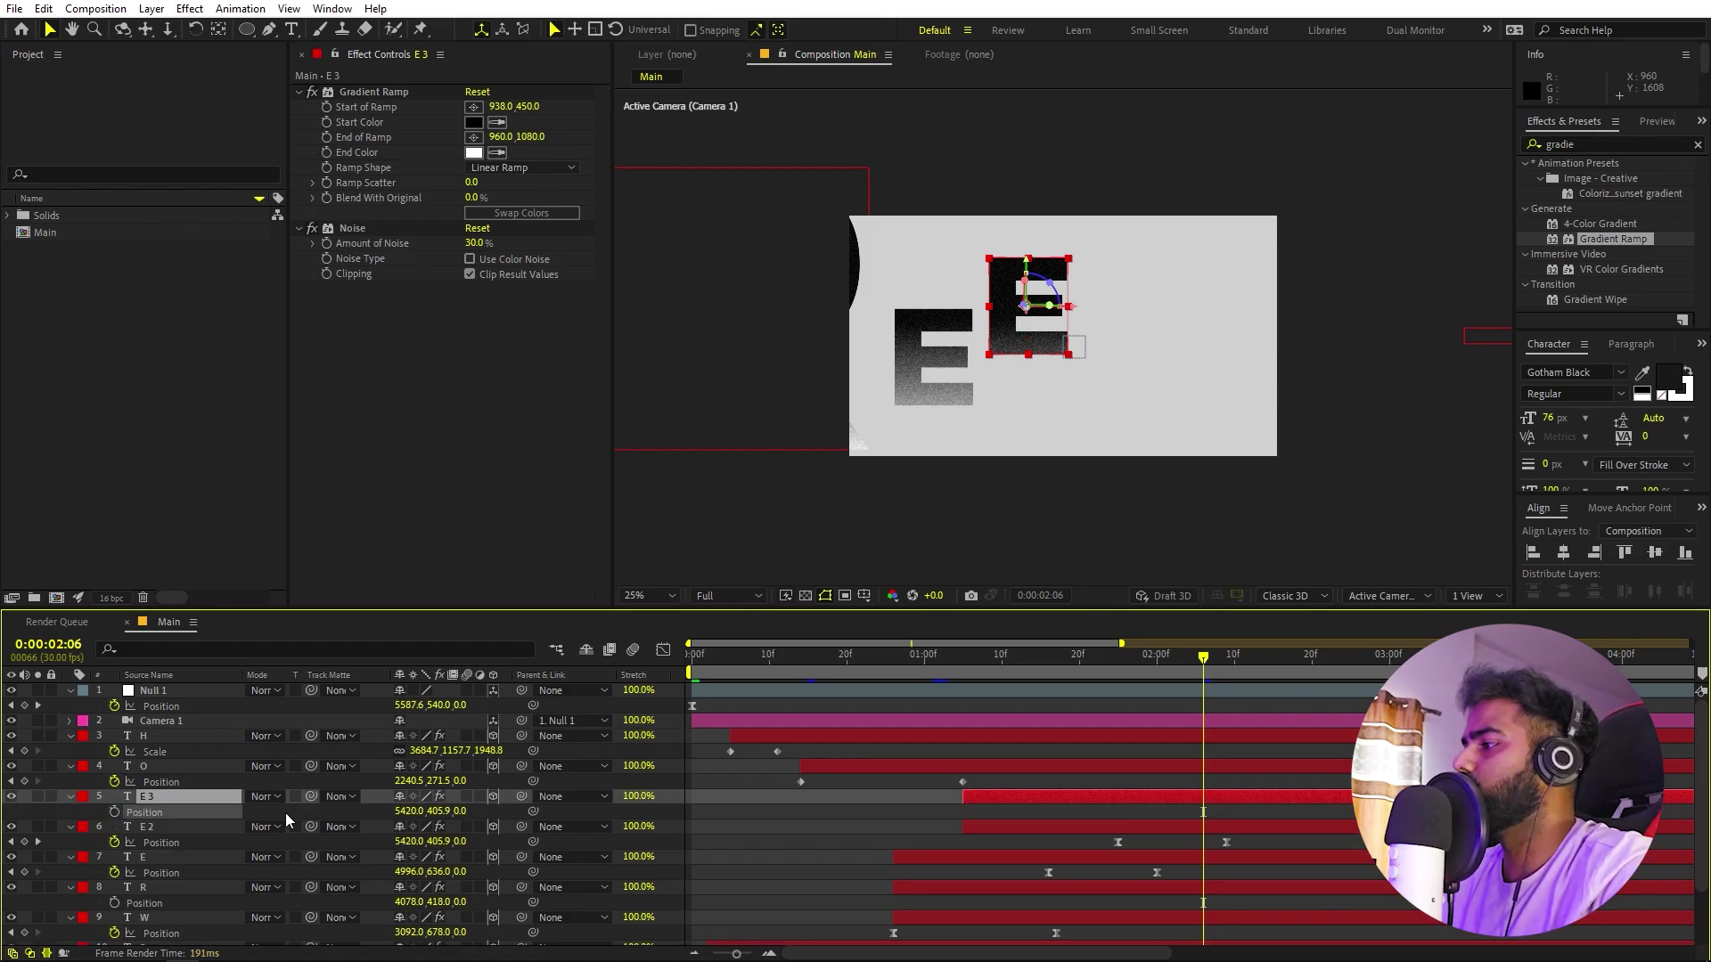
double_click(151, 800)
type("L")
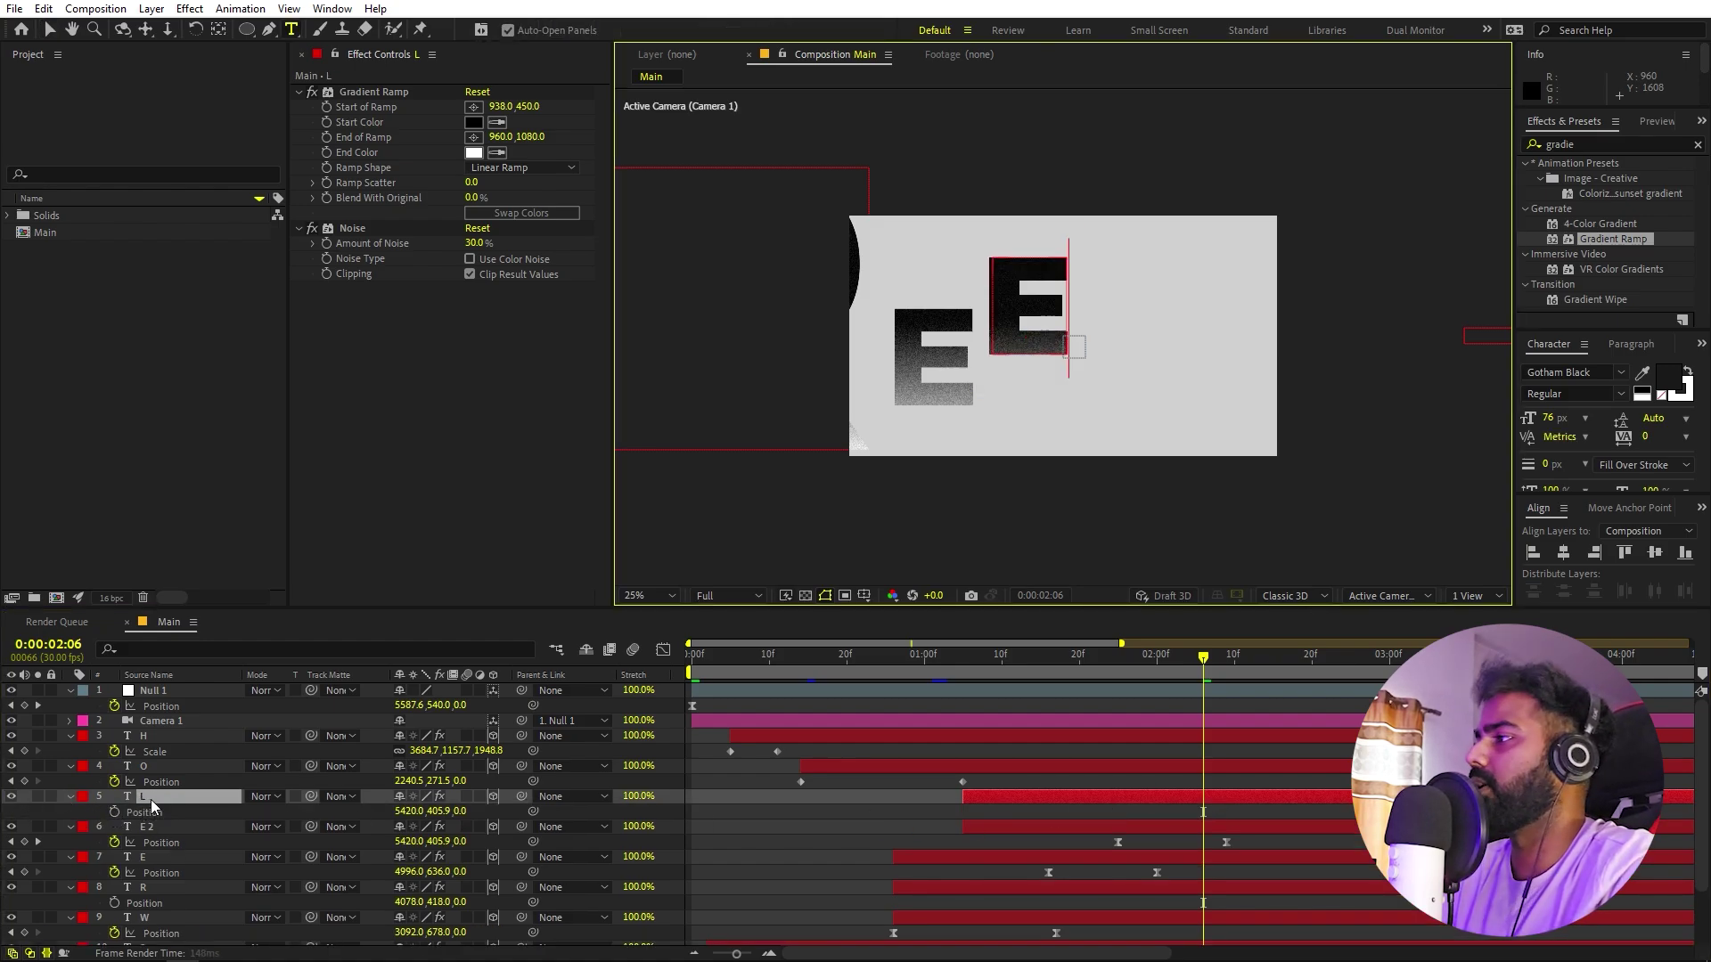
left_click(49, 29)
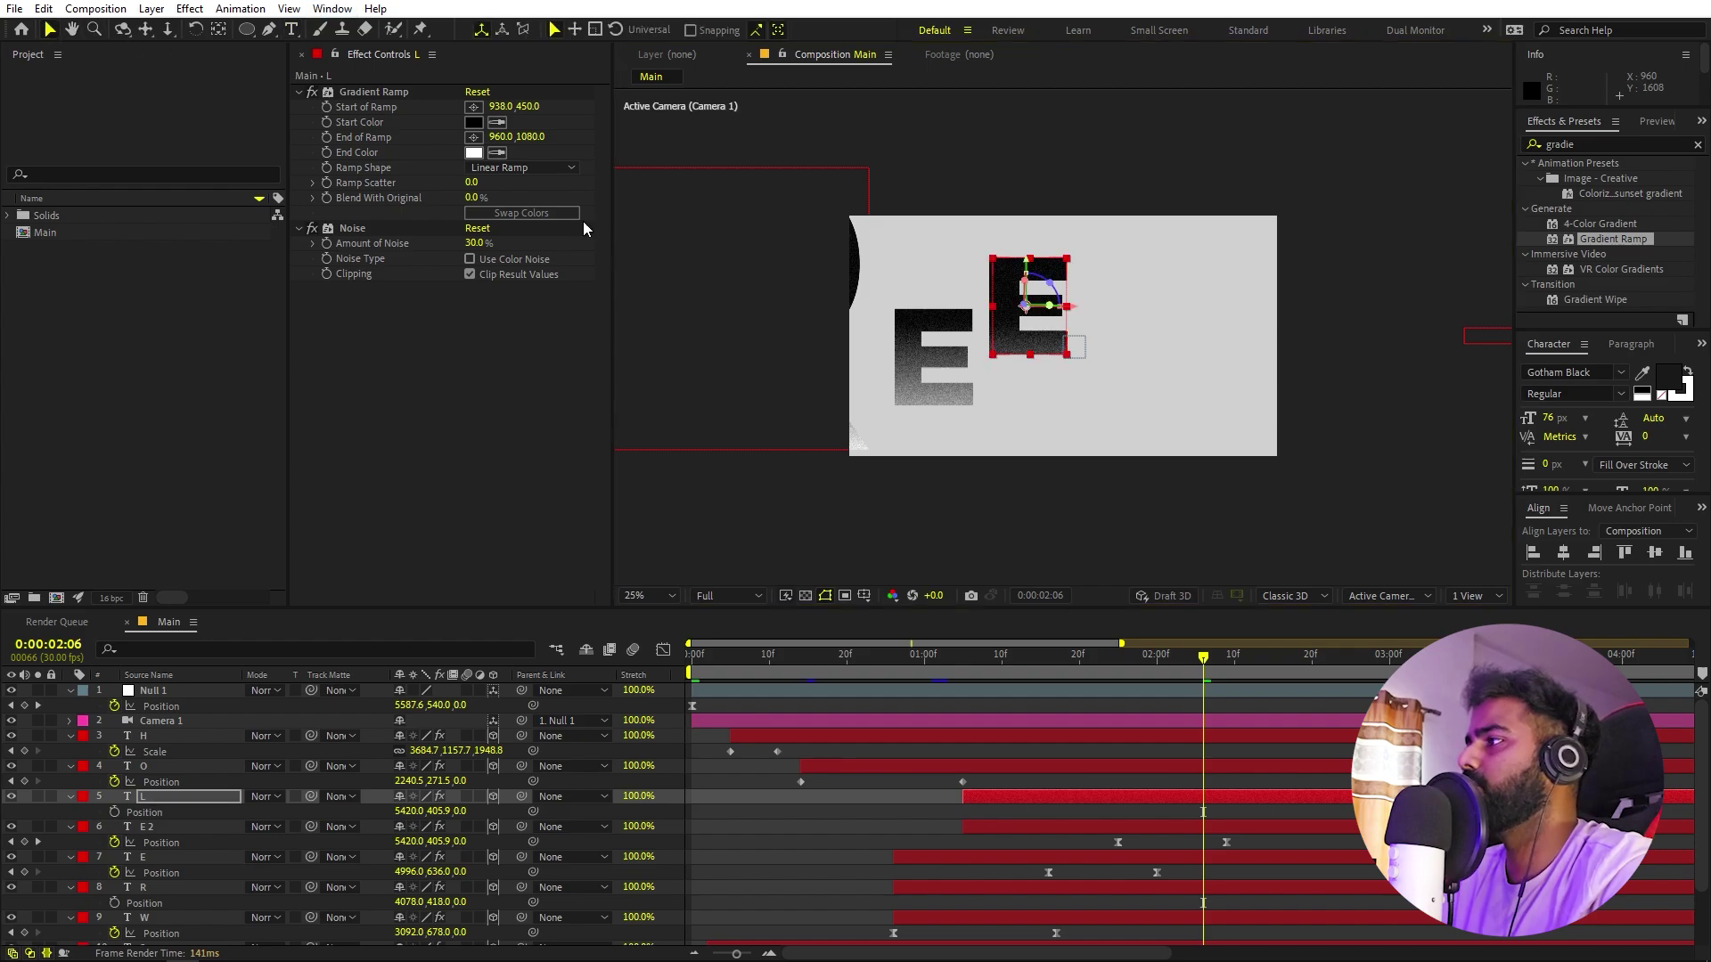
Enlarge the L beyond the frame's height, place it right of the second E at about 6184, 518, and preview the animation.
left_click_drag(1067, 258, 1163, 212)
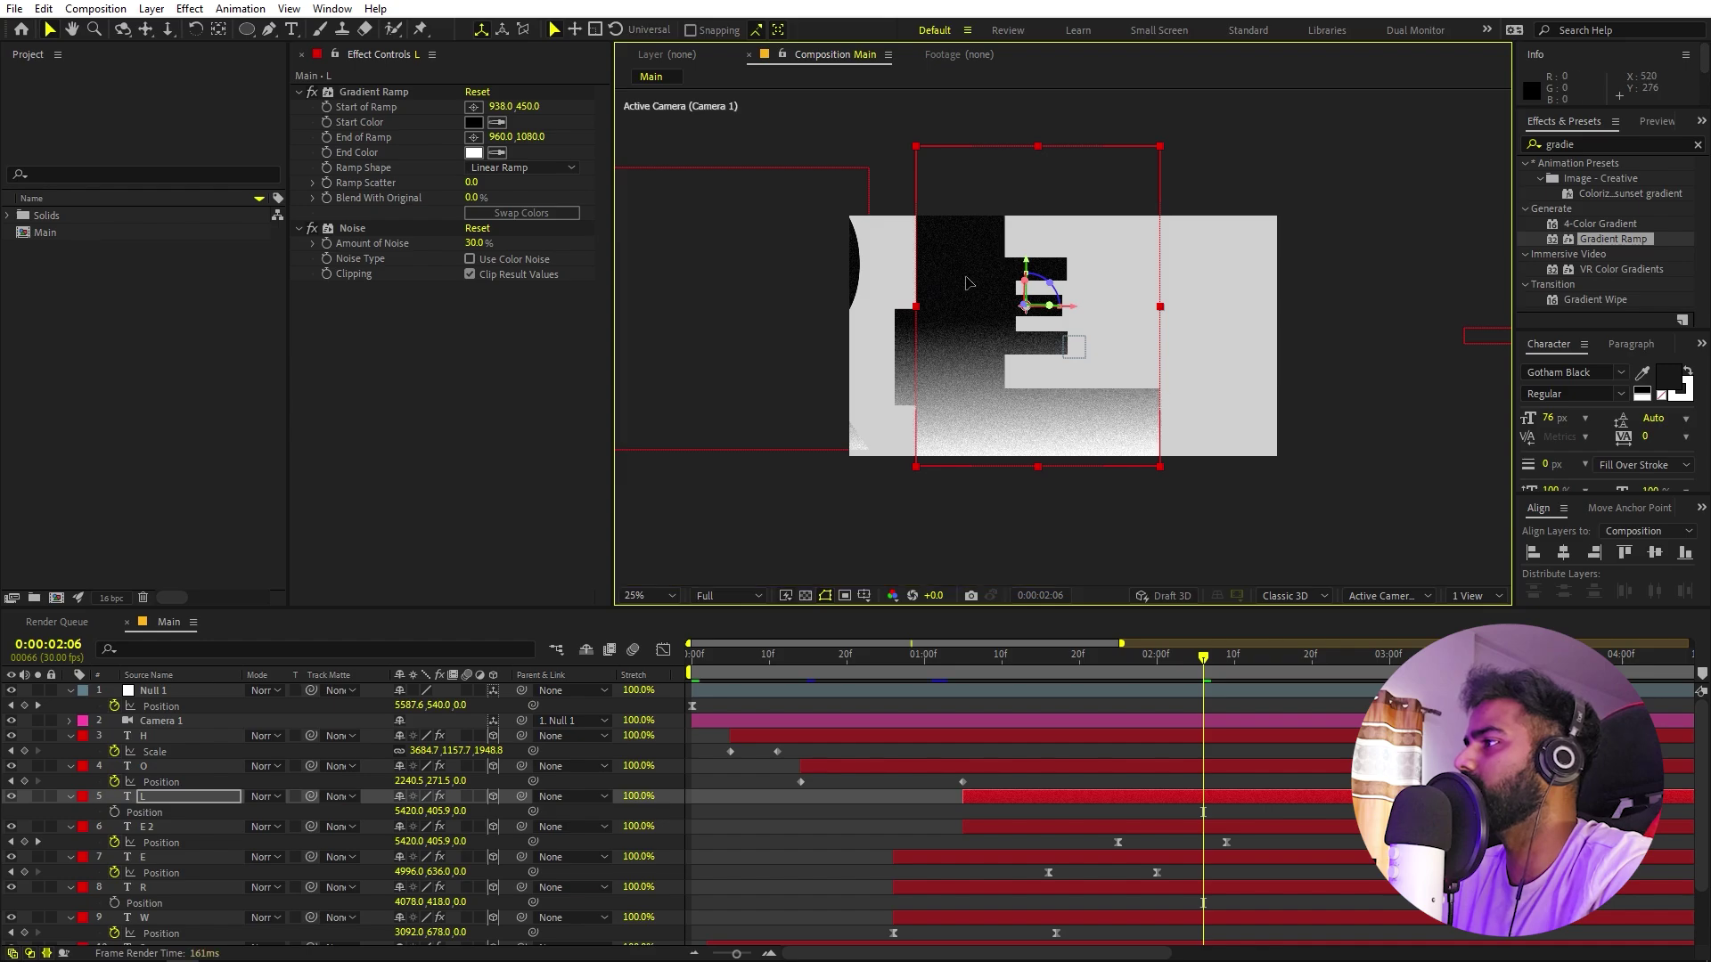
left_click_drag(965, 279, 1136, 286)
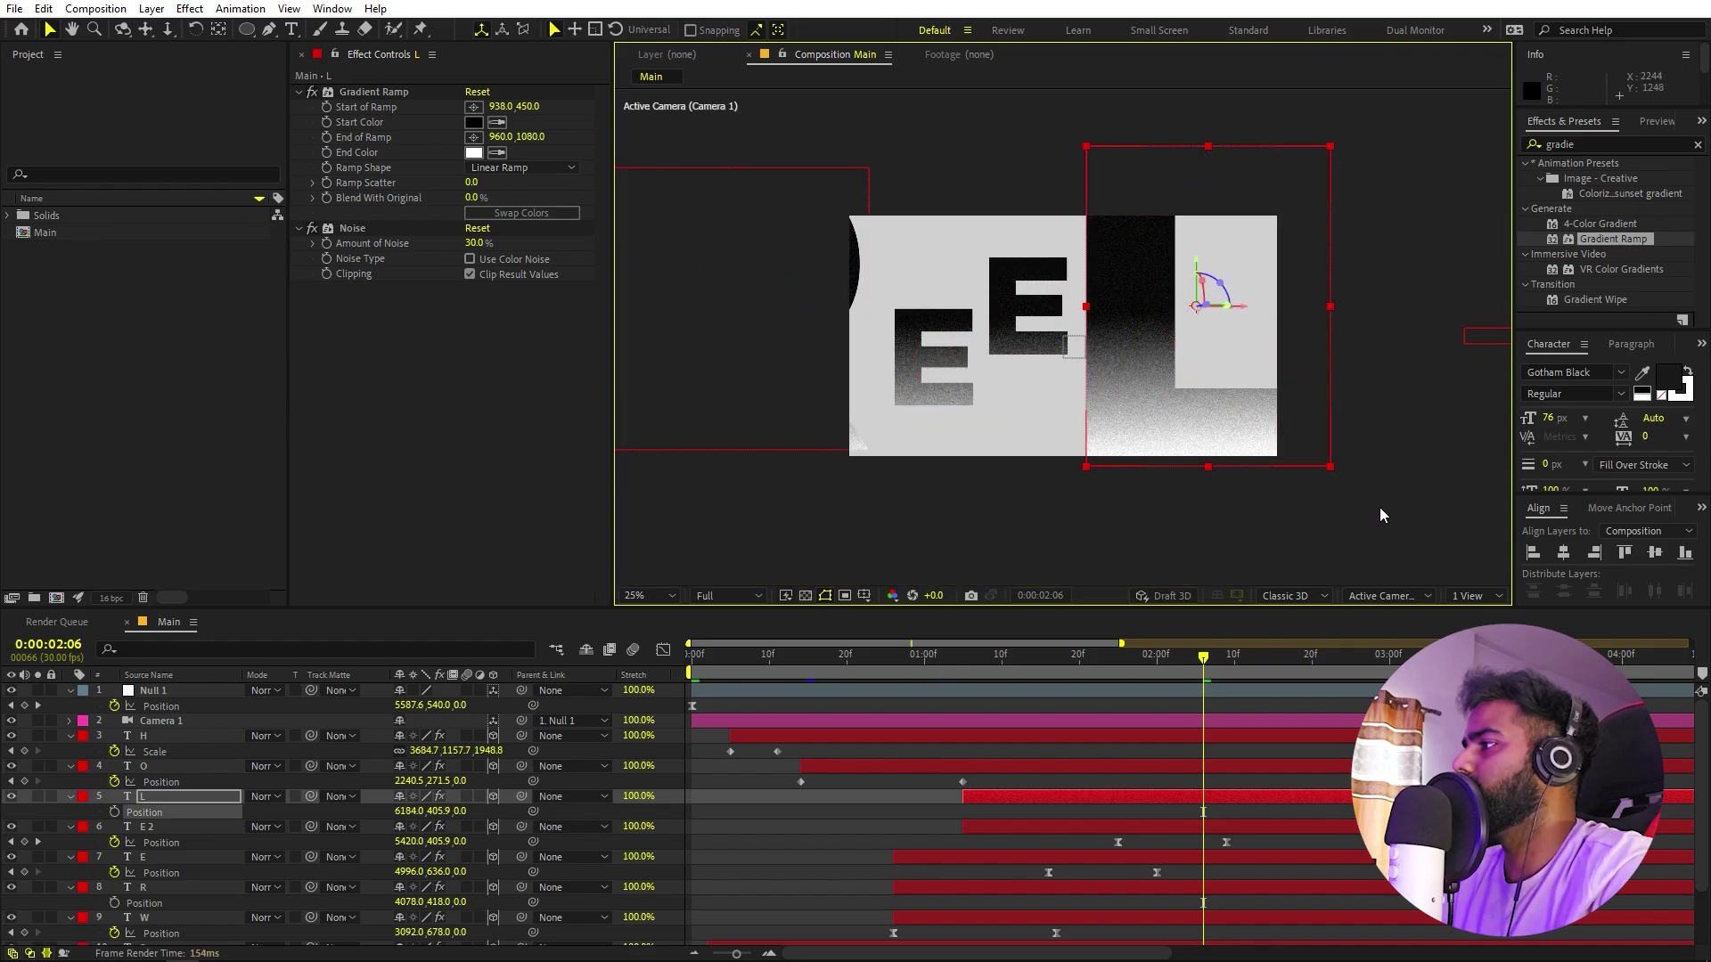
left_click_drag(1326, 463, 1308, 455)
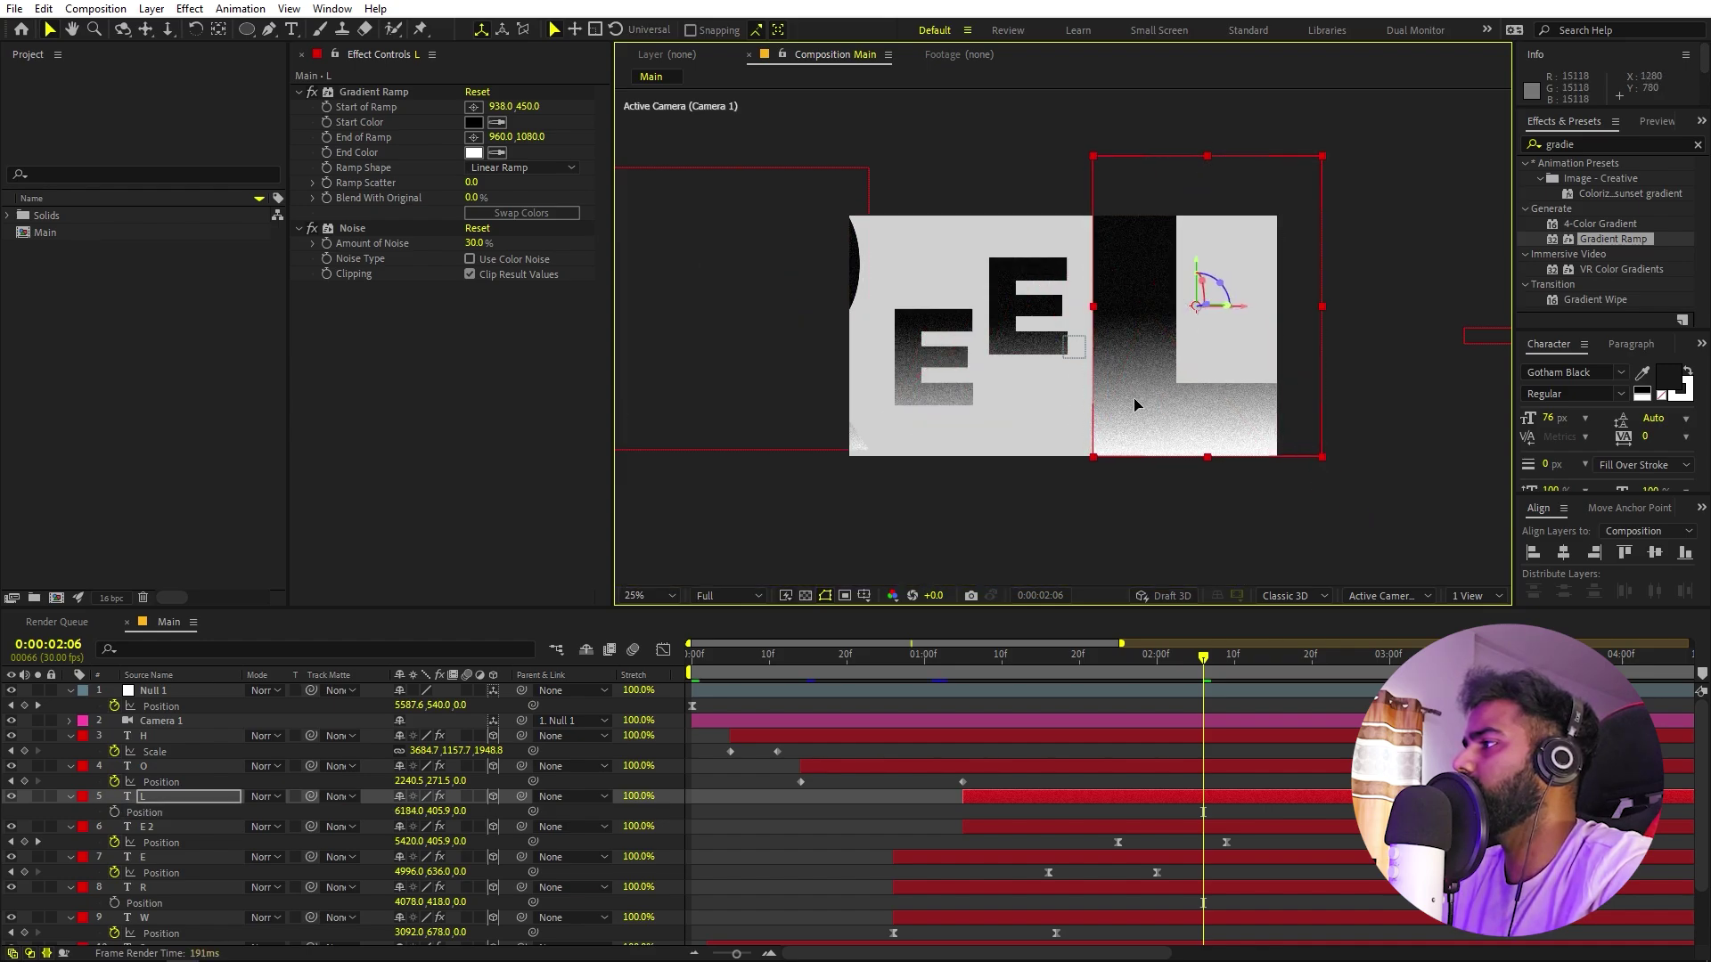
left_click_drag(1133, 390, 1135, 417)
key("Up")
key("Up")
key("Up")
key("Up")
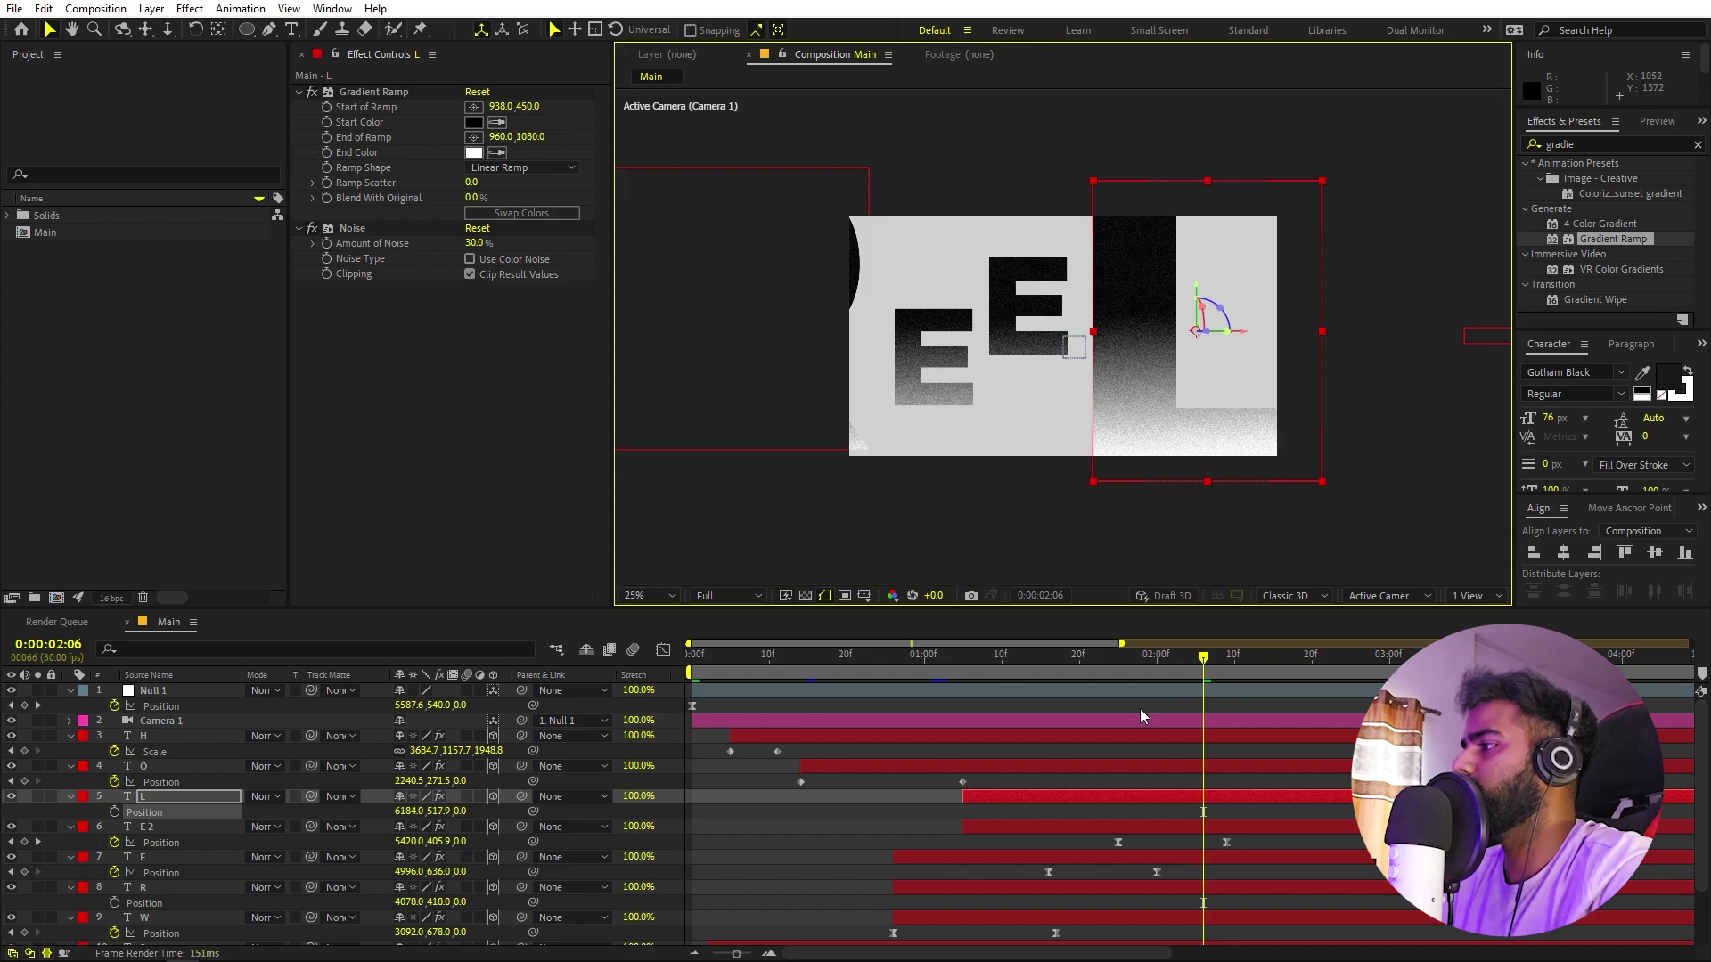
key("space")
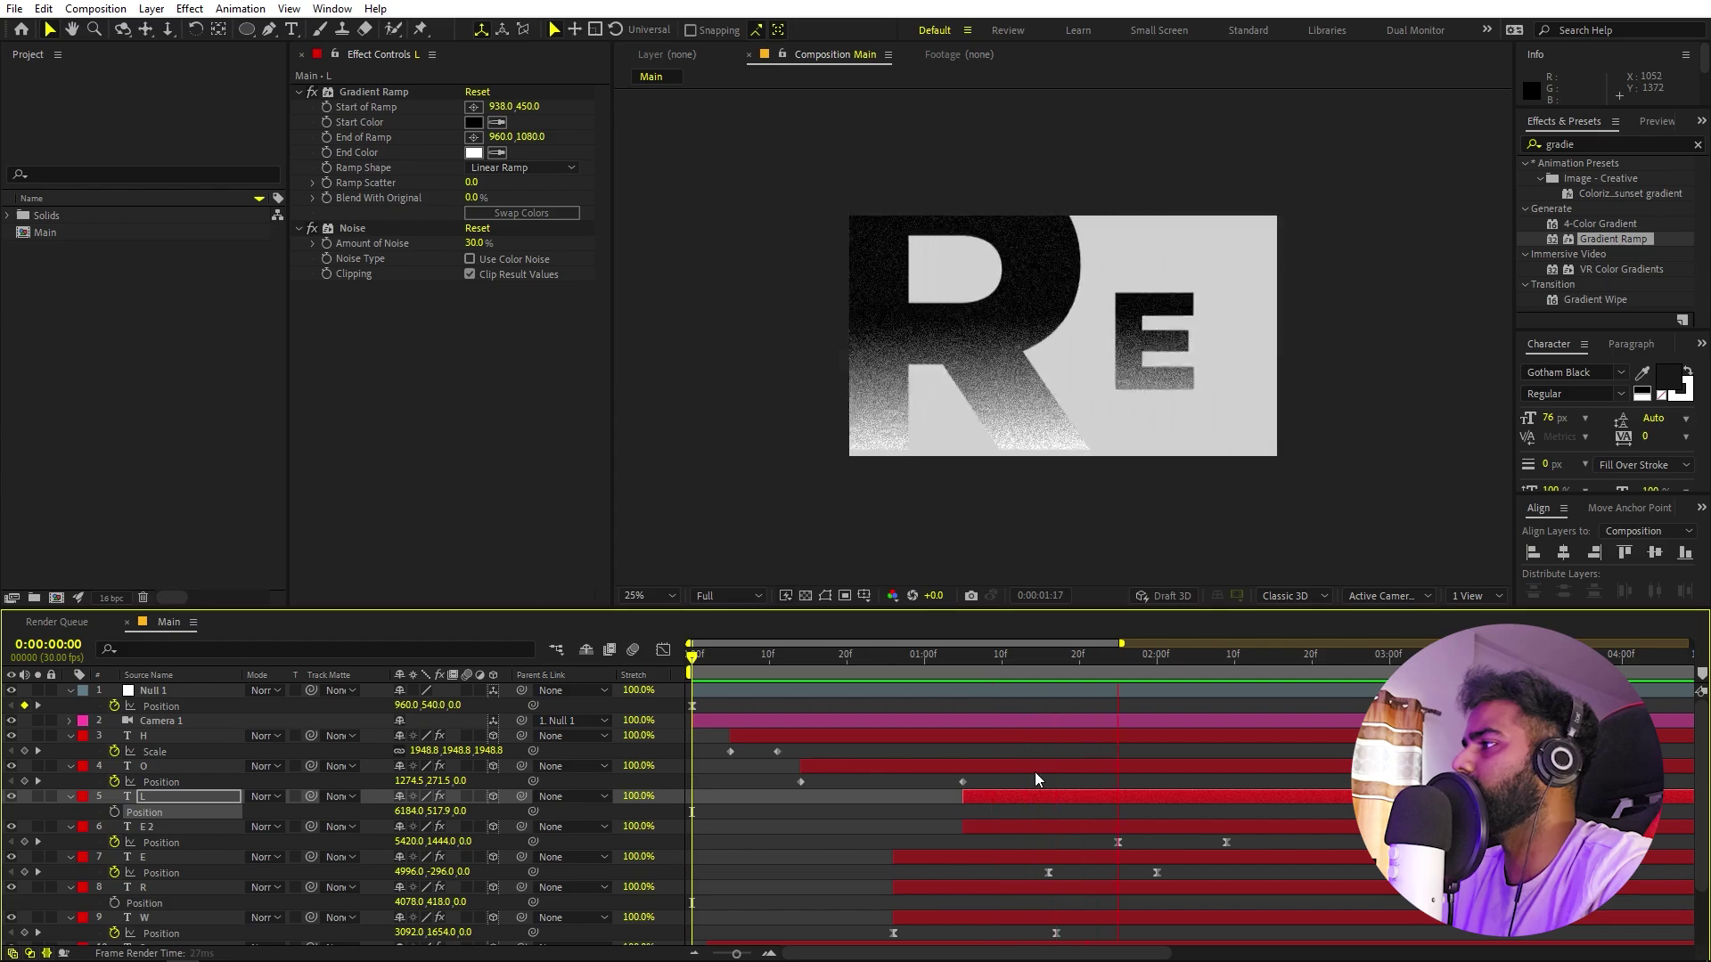
Set the null's X Position at 0:00:03:00 to about 7745 to bring the full SHOWREEL title into the frame.
left_click_drag(1348, 661, 1391, 675)
left_click(795, 836)
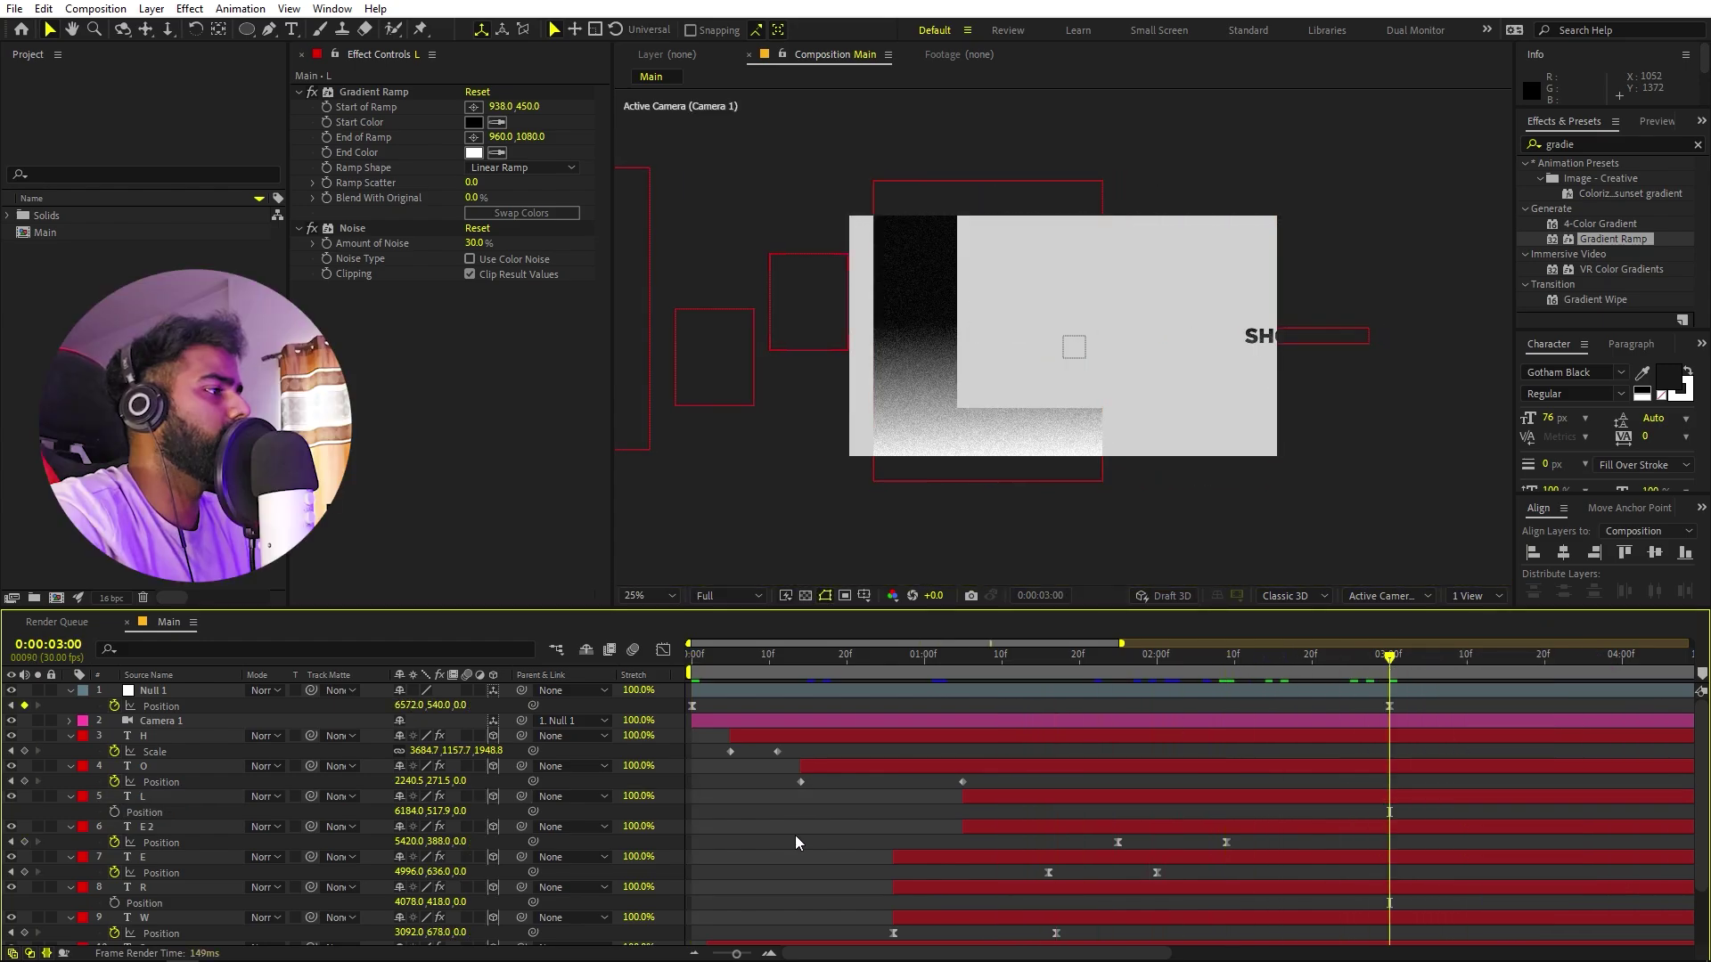
left_click(173, 692)
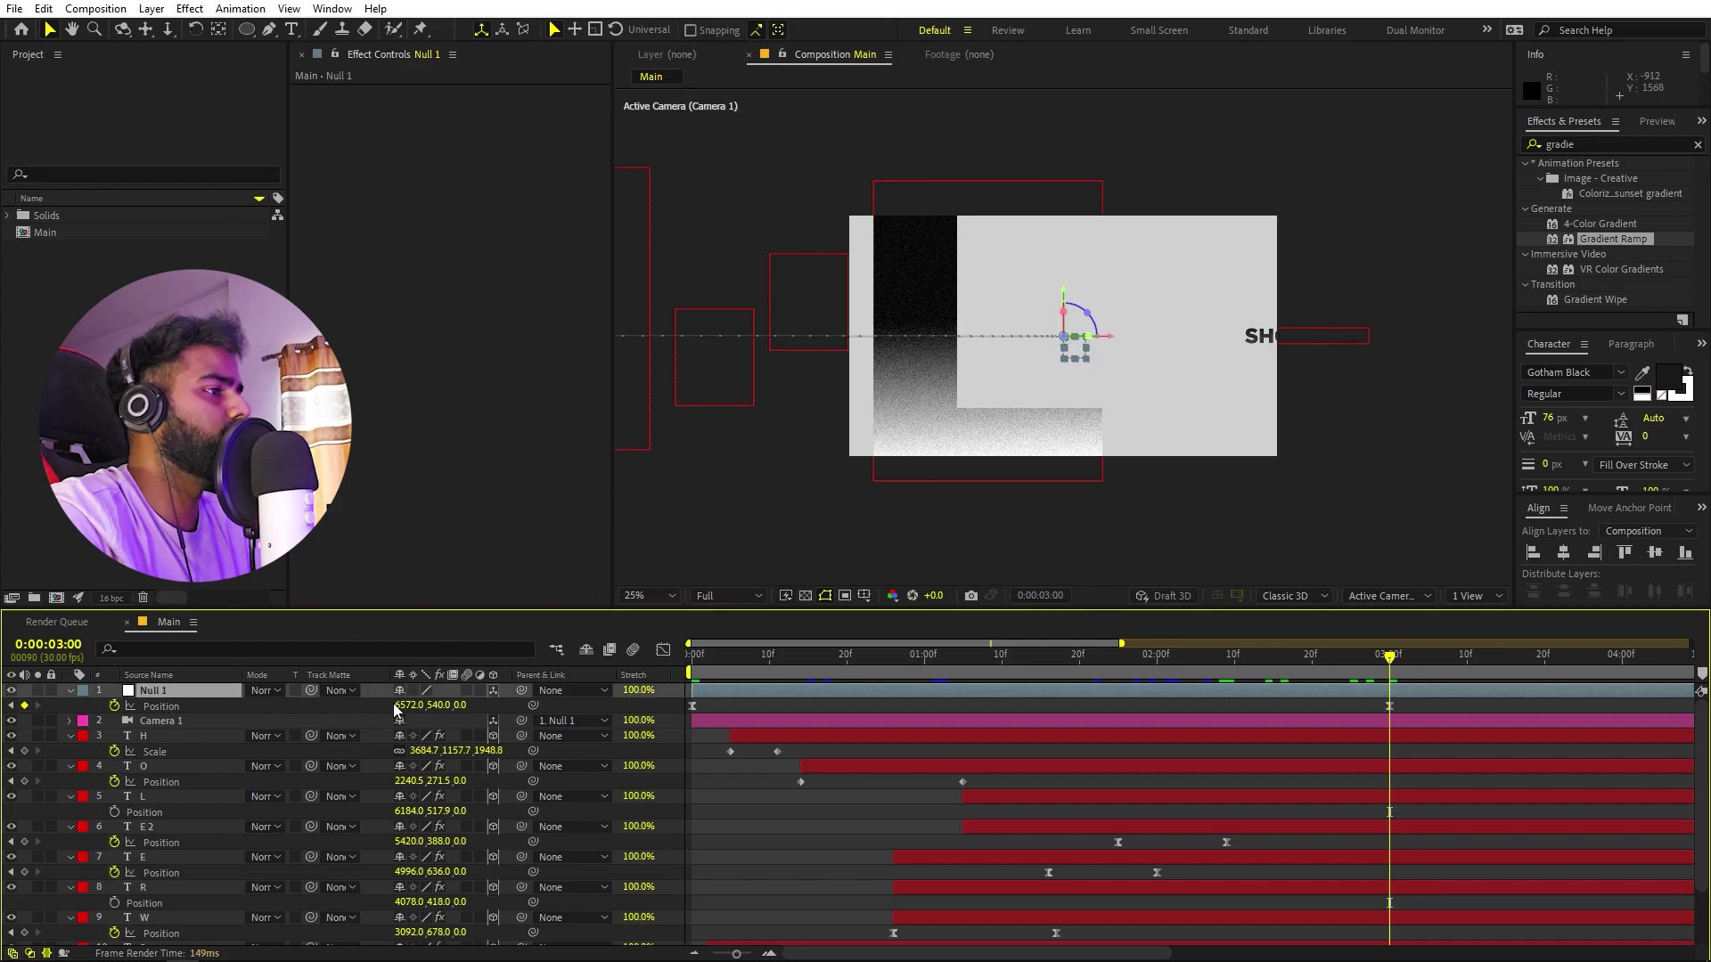
left_click_drag(395, 704, 1426, 663)
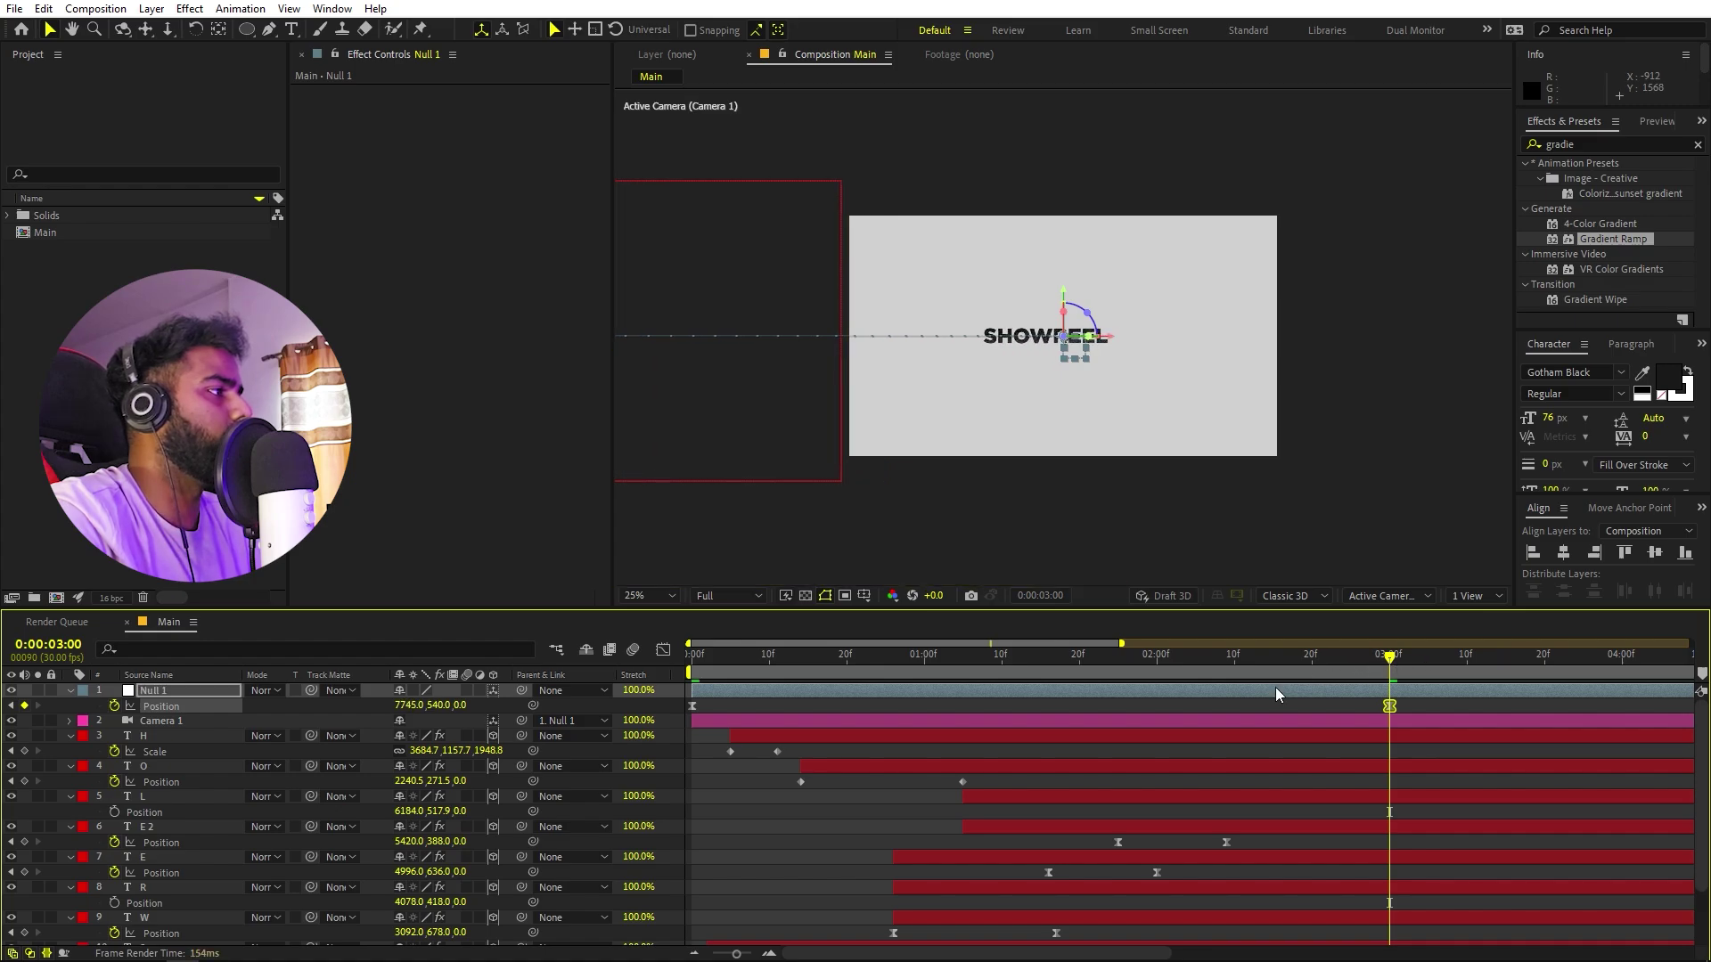
left_click(1244, 705)
Move the SHOWREEL text horizontally so its anchor point sits roughly at the frame's centre.
scroll(1083, 347, "up", 3)
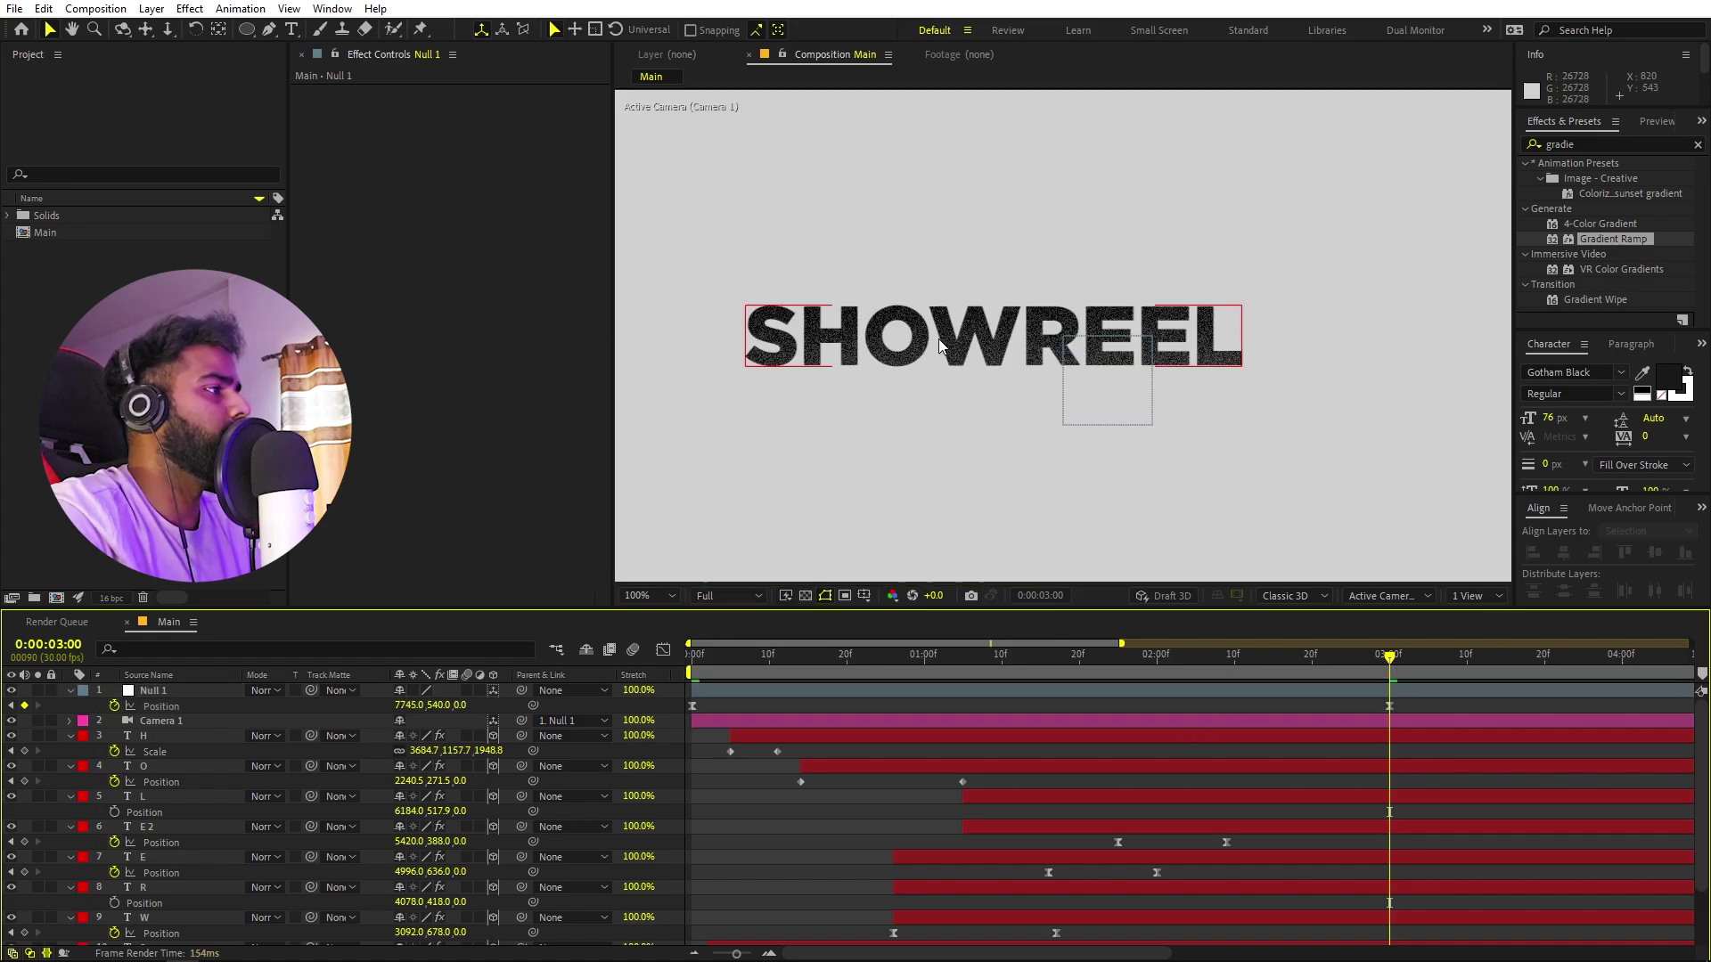
left_click(969, 344)
scroll(1077, 336, "up", 1)
scroll(1080, 342, "down", 1)
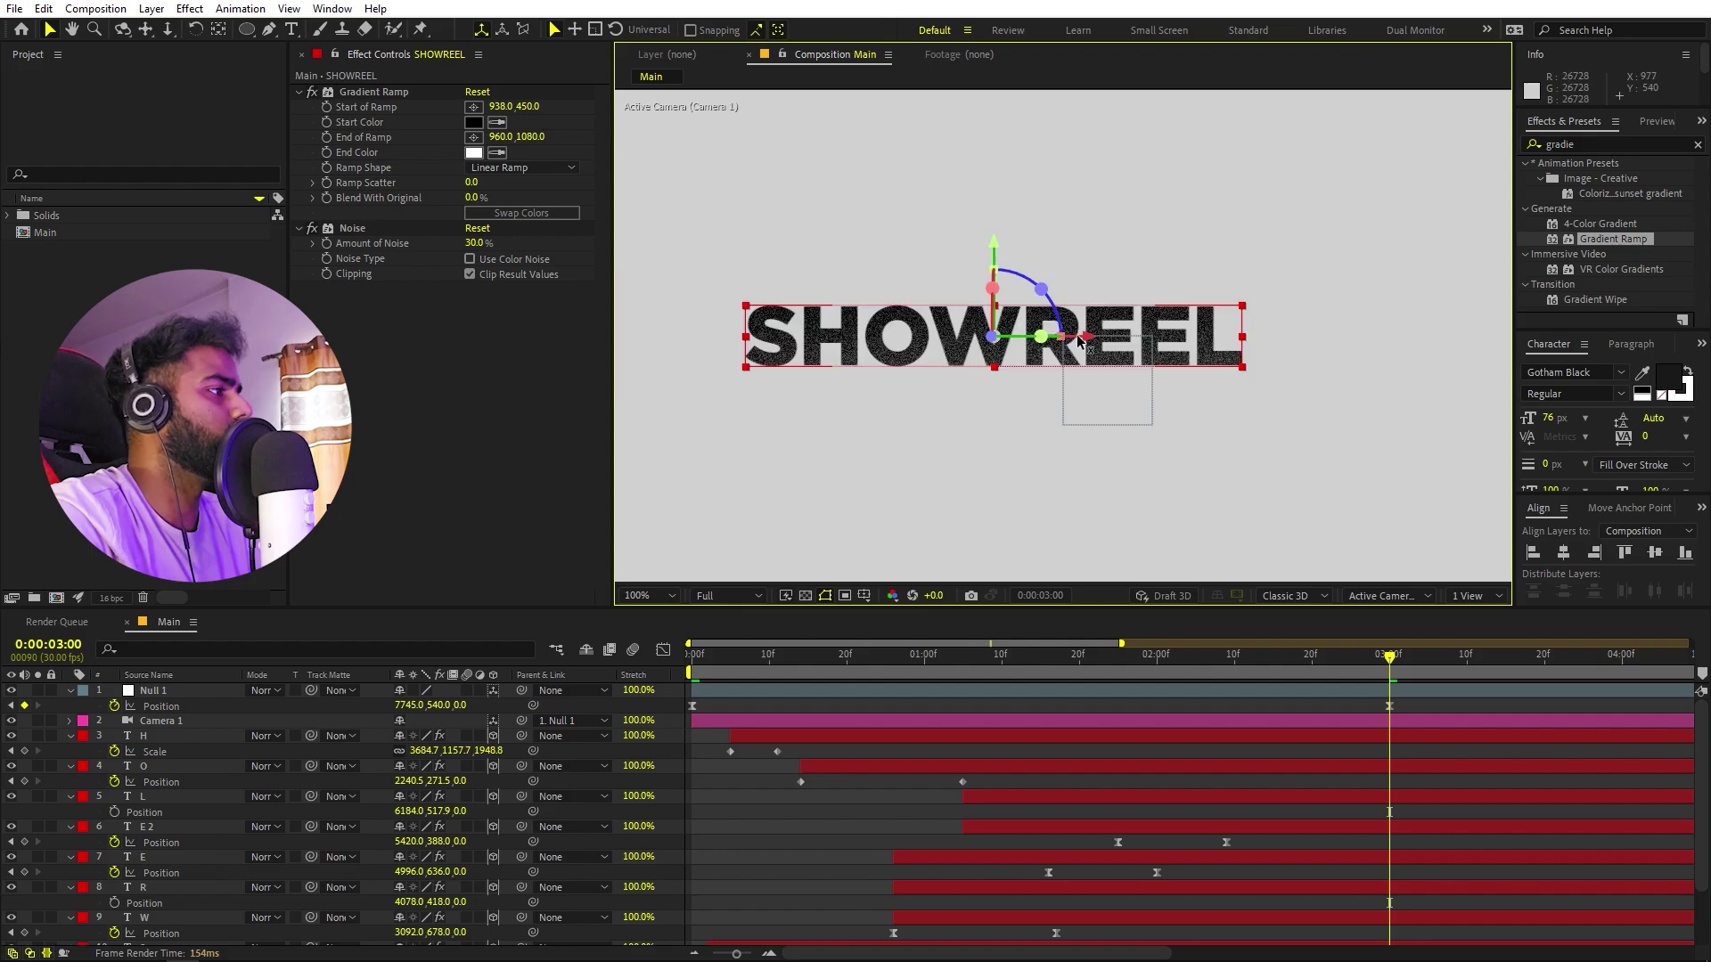
left_click_drag(1089, 340, 1155, 339)
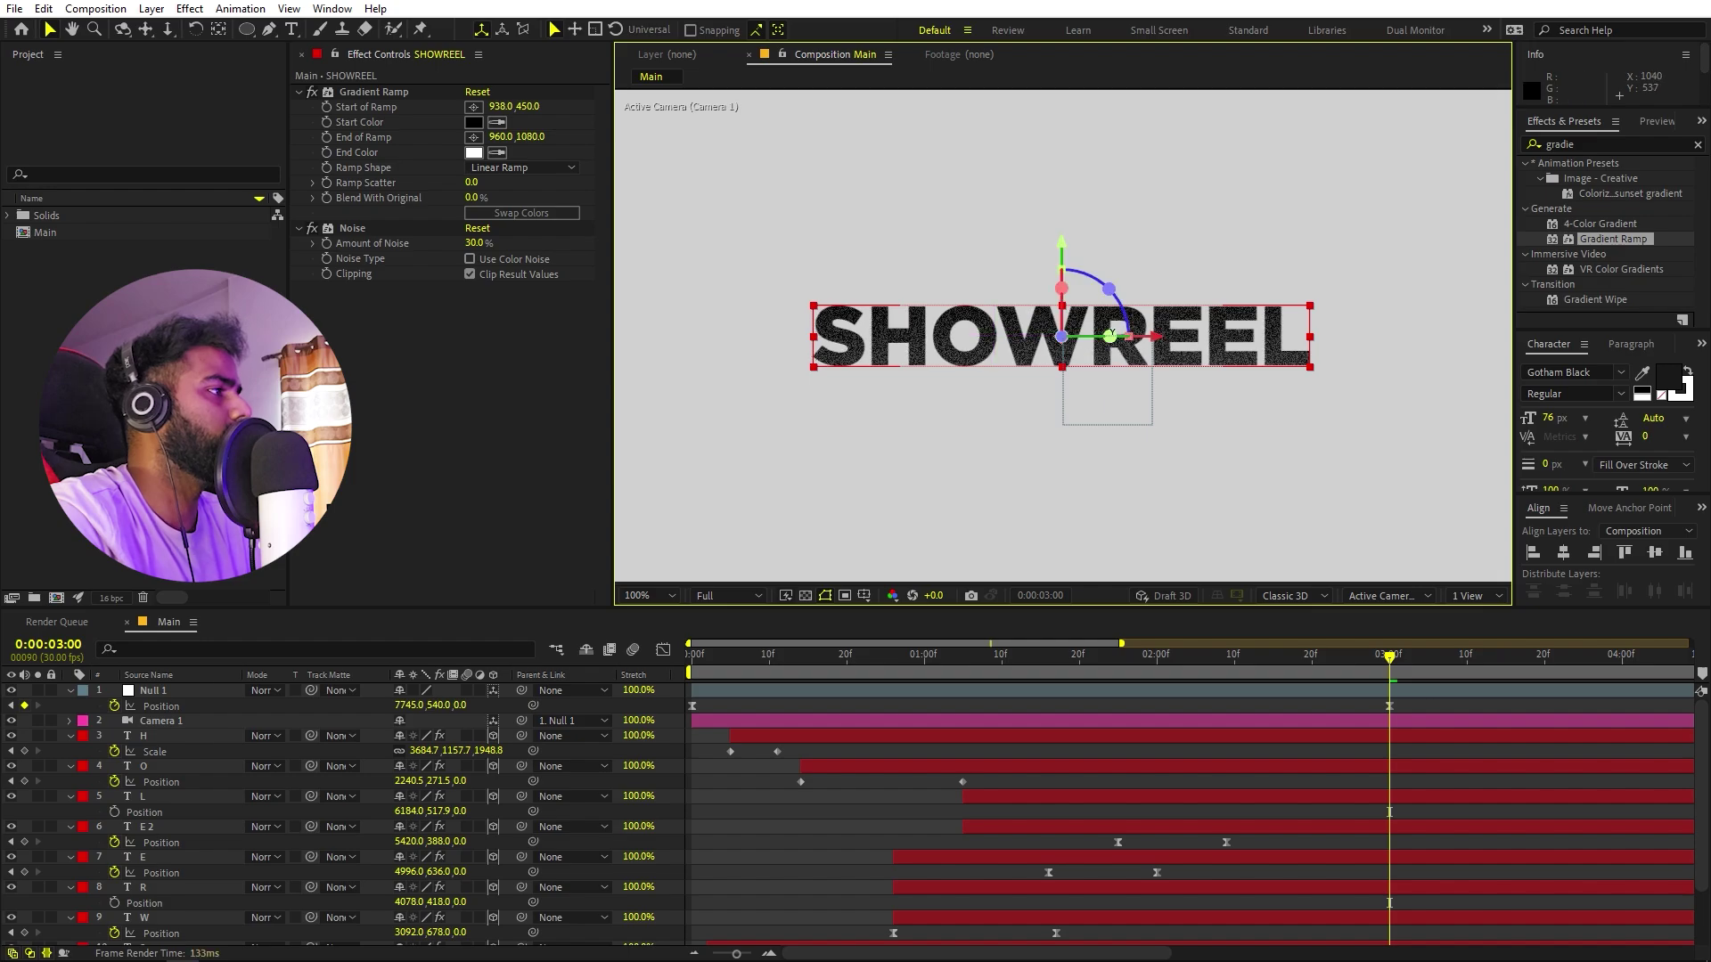
Fine-tune the SHOWREEL text's horizontal position to the exact frame centre using the Title/Action Safe cross, and hide the guides again.
scroll(1092, 337, "up", 3)
key("space")
left_click_drag(1055, 436, 1034, 415)
key("v")
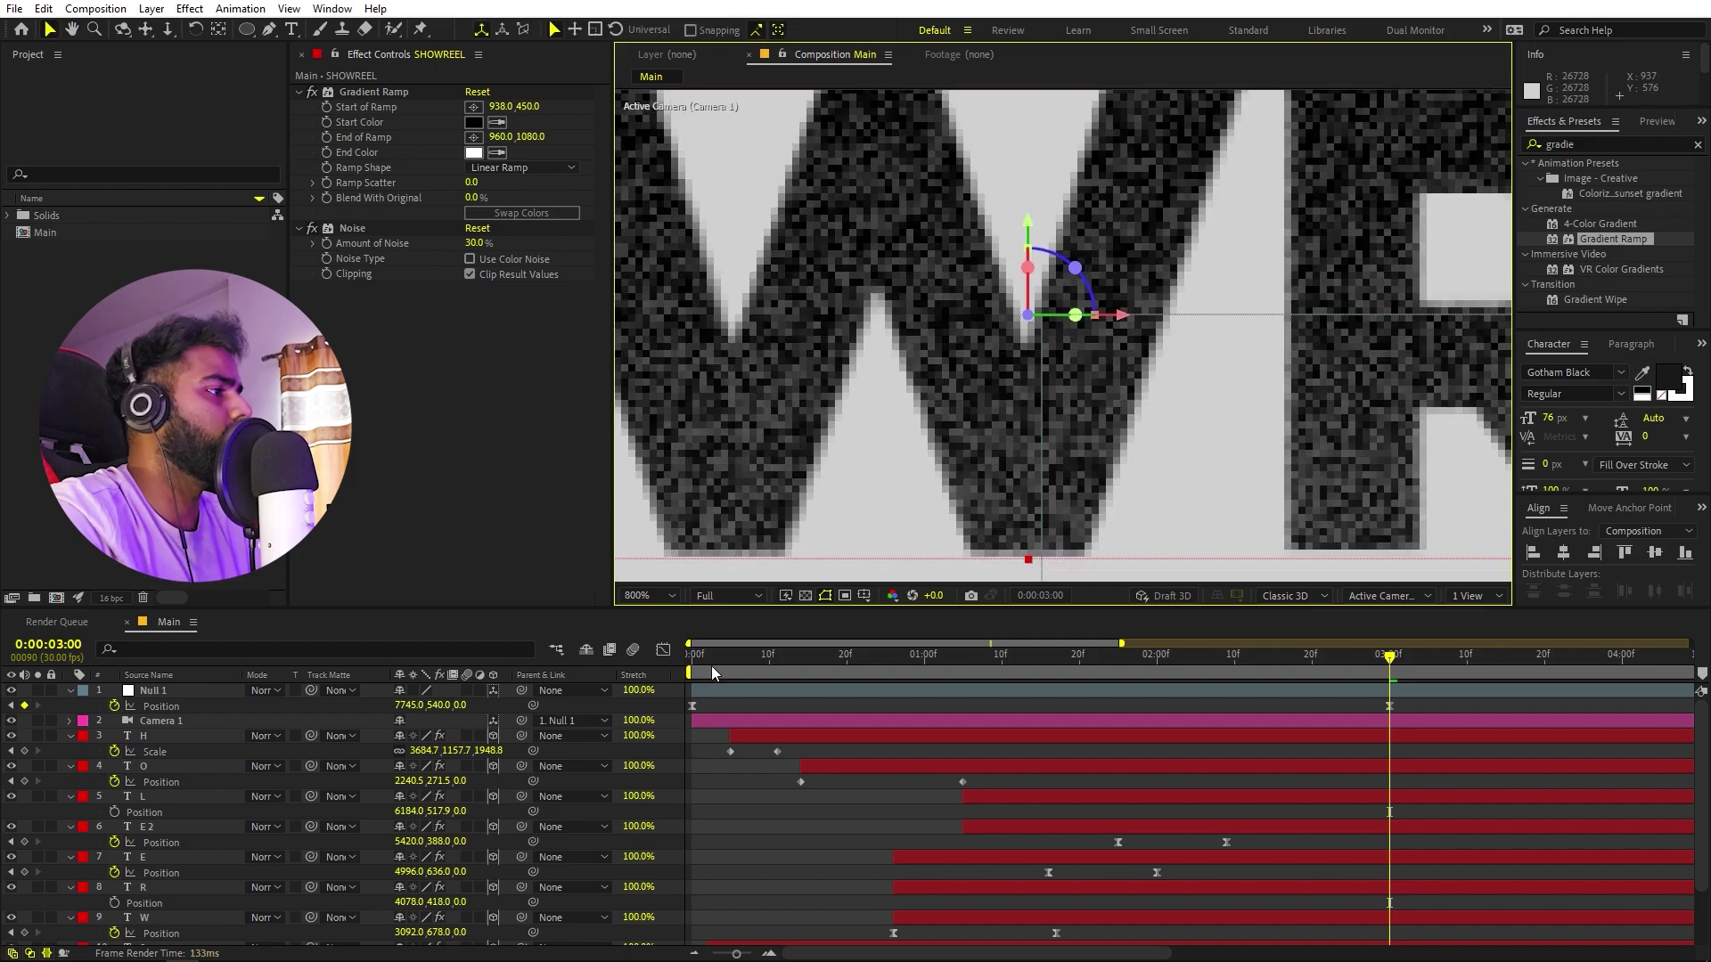
left_click(864, 596)
left_click(885, 618)
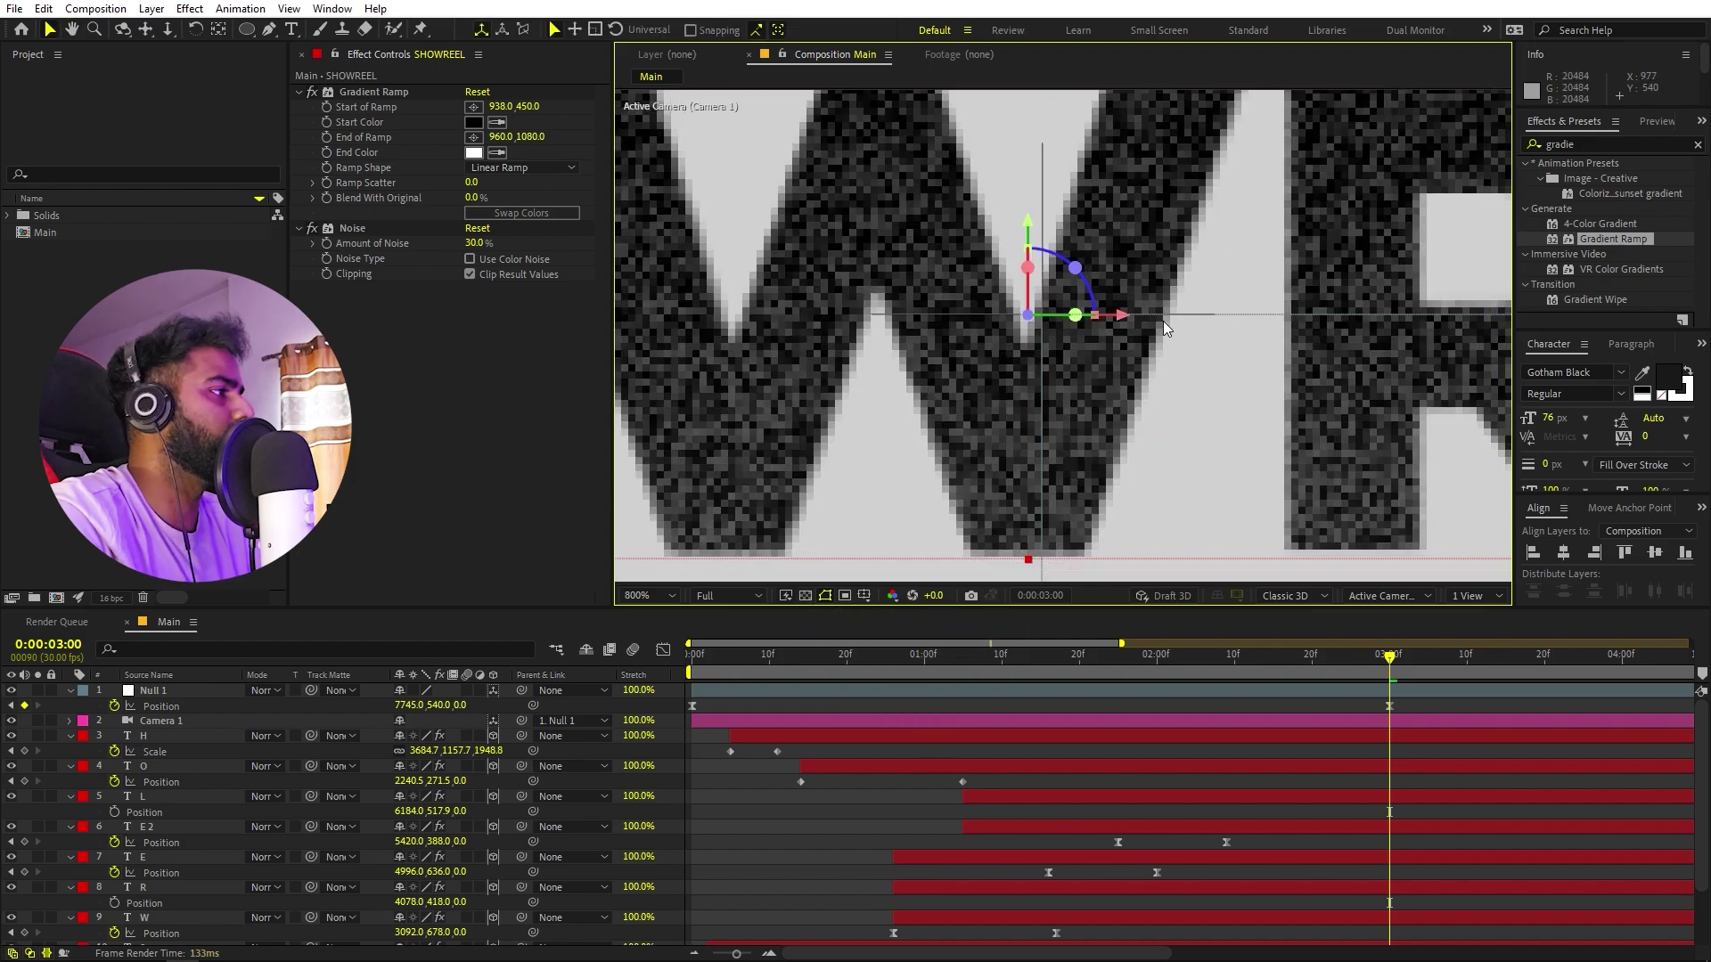
left_click_drag(1120, 321, 1132, 322)
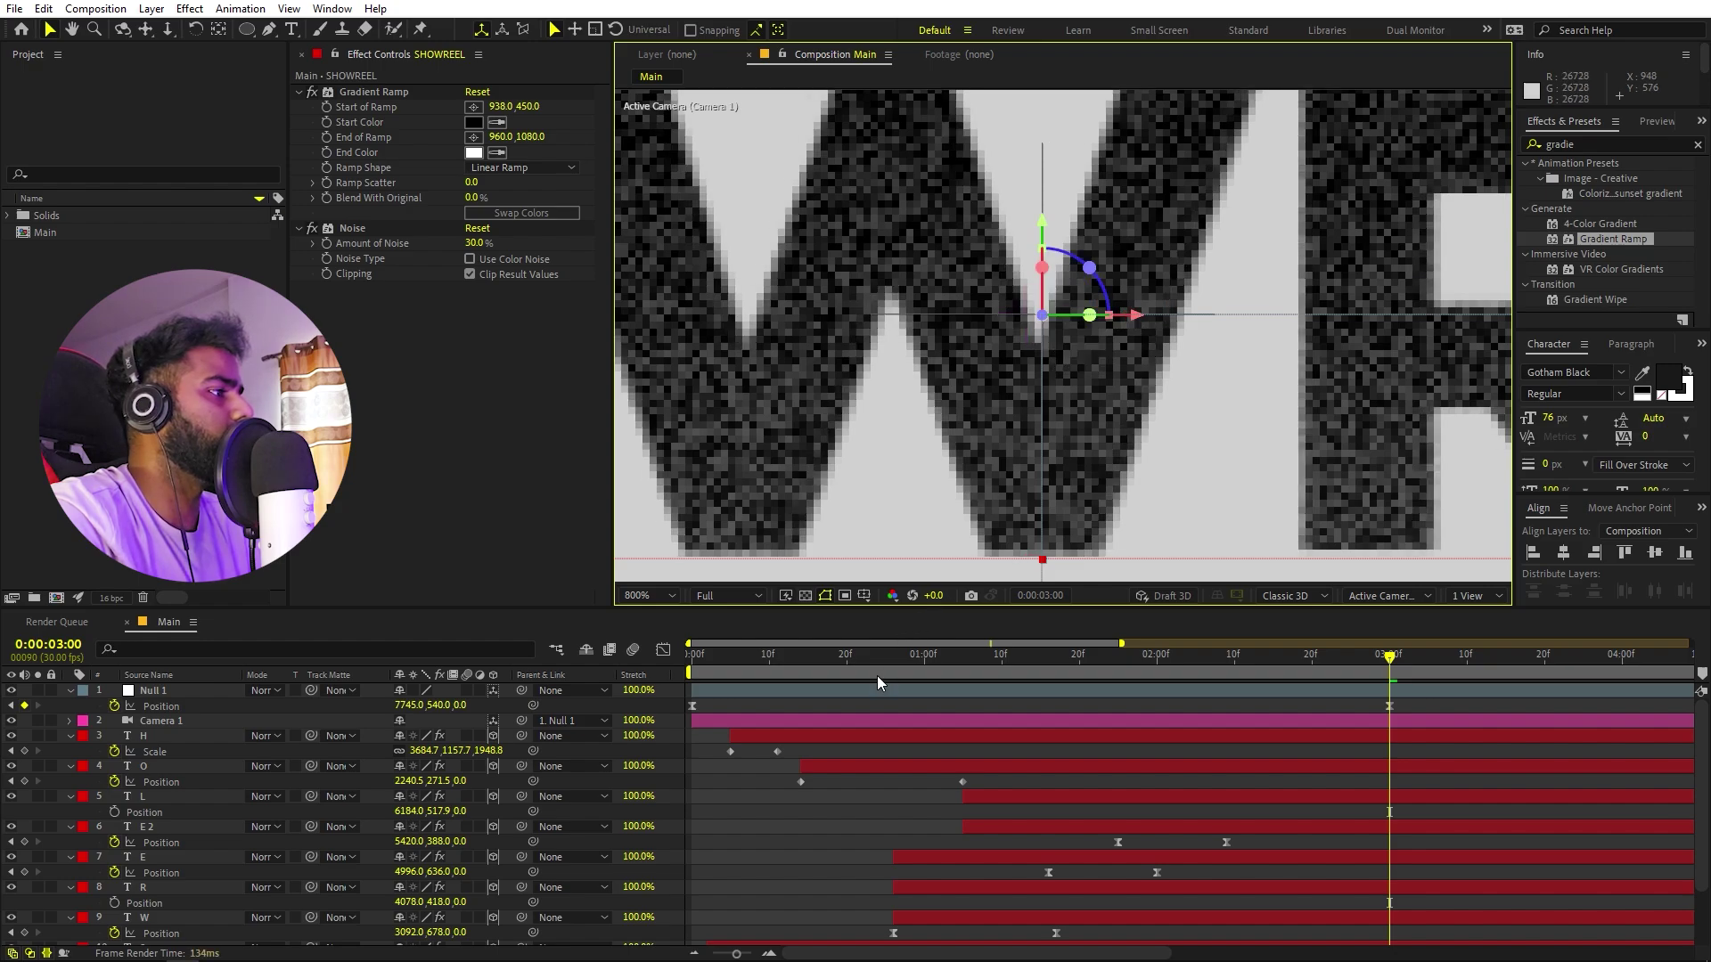
left_click(866, 598)
left_click(884, 616)
scroll(1116, 461, "down", 4)
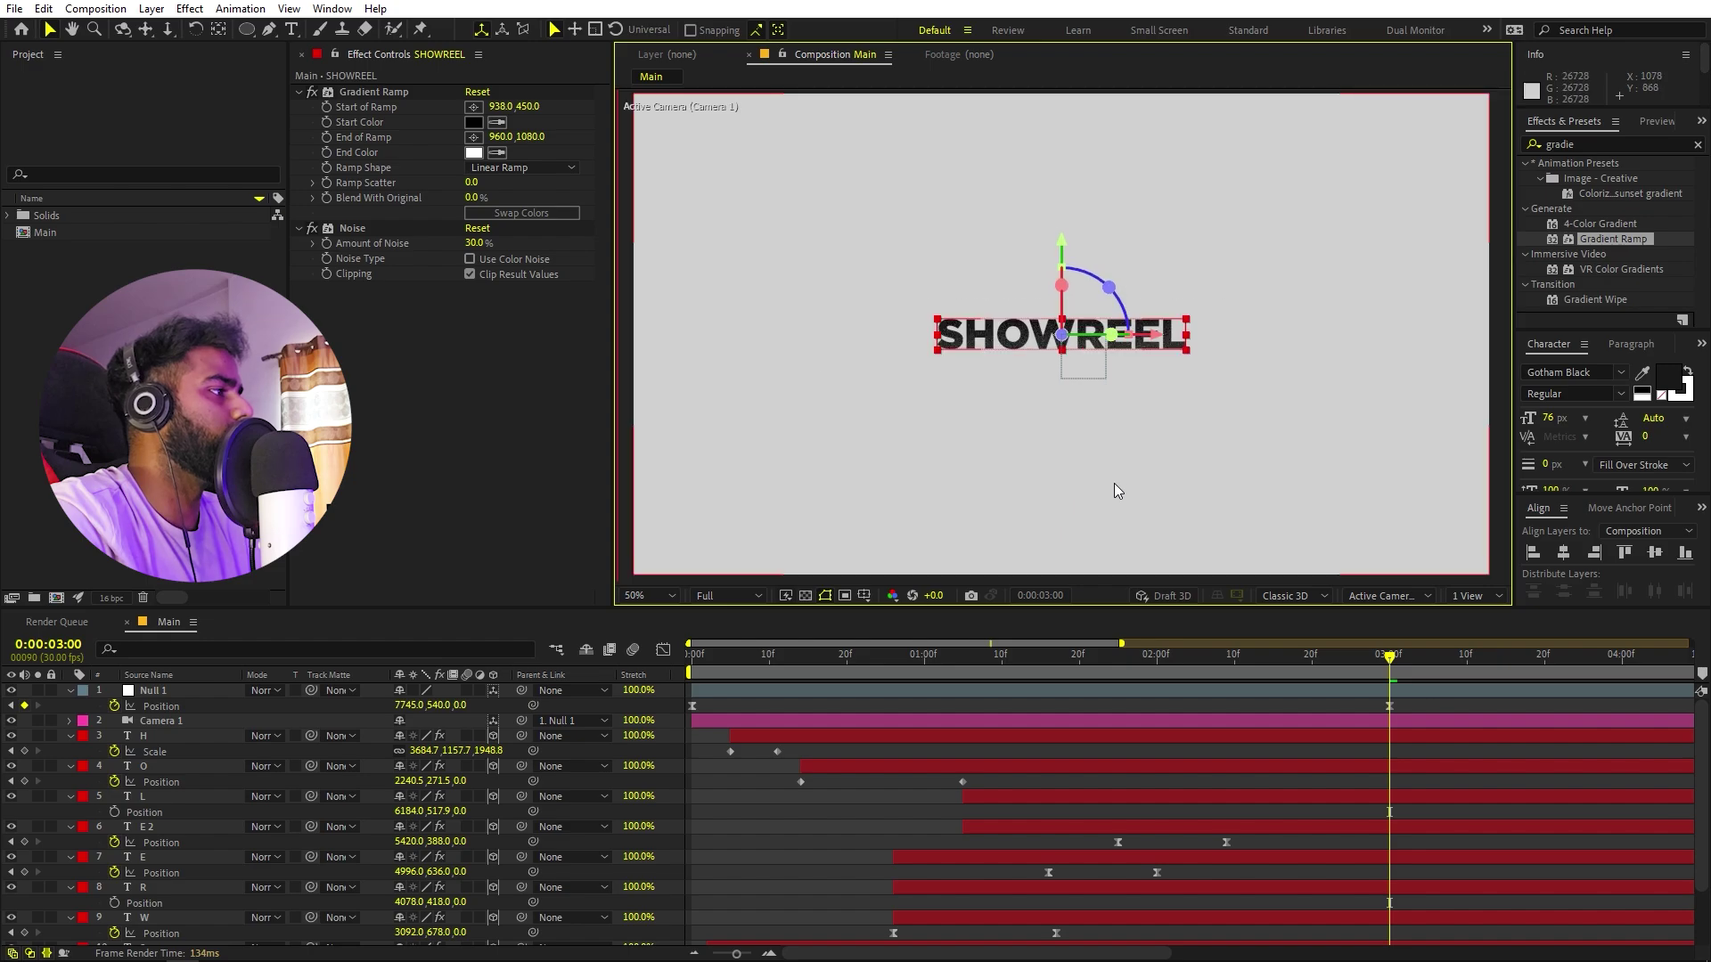
Preview the whole animation from the first frame through to the SHOWREEL title.
key("Home")
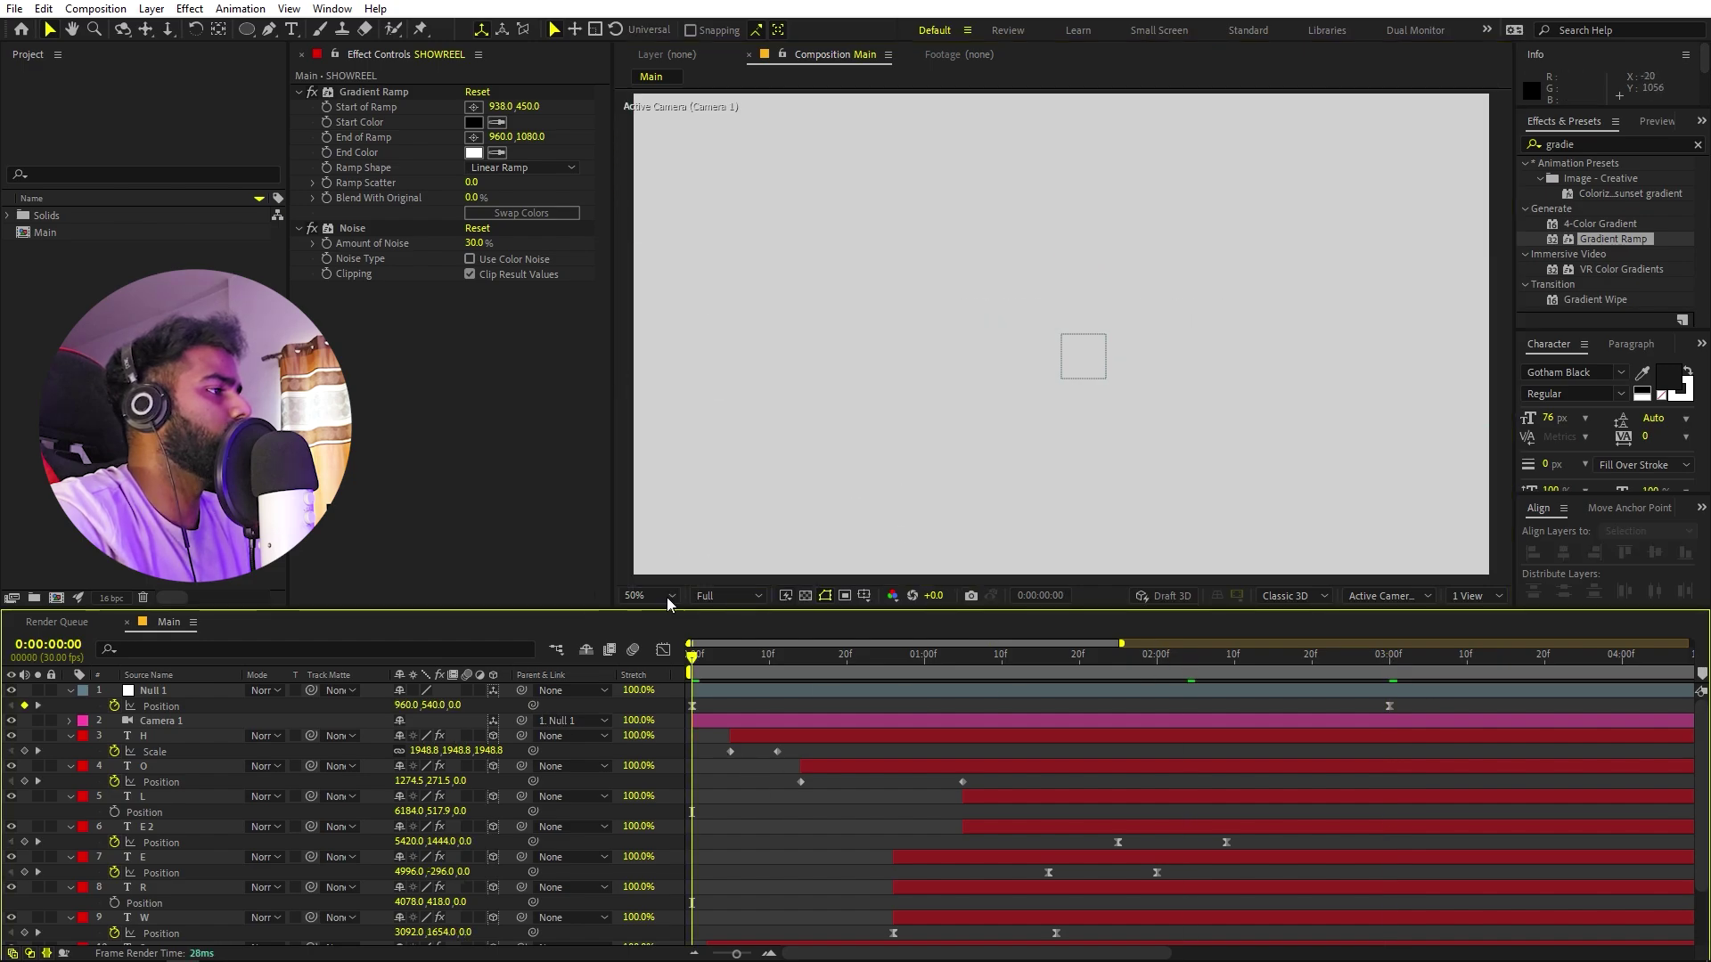
key("space")
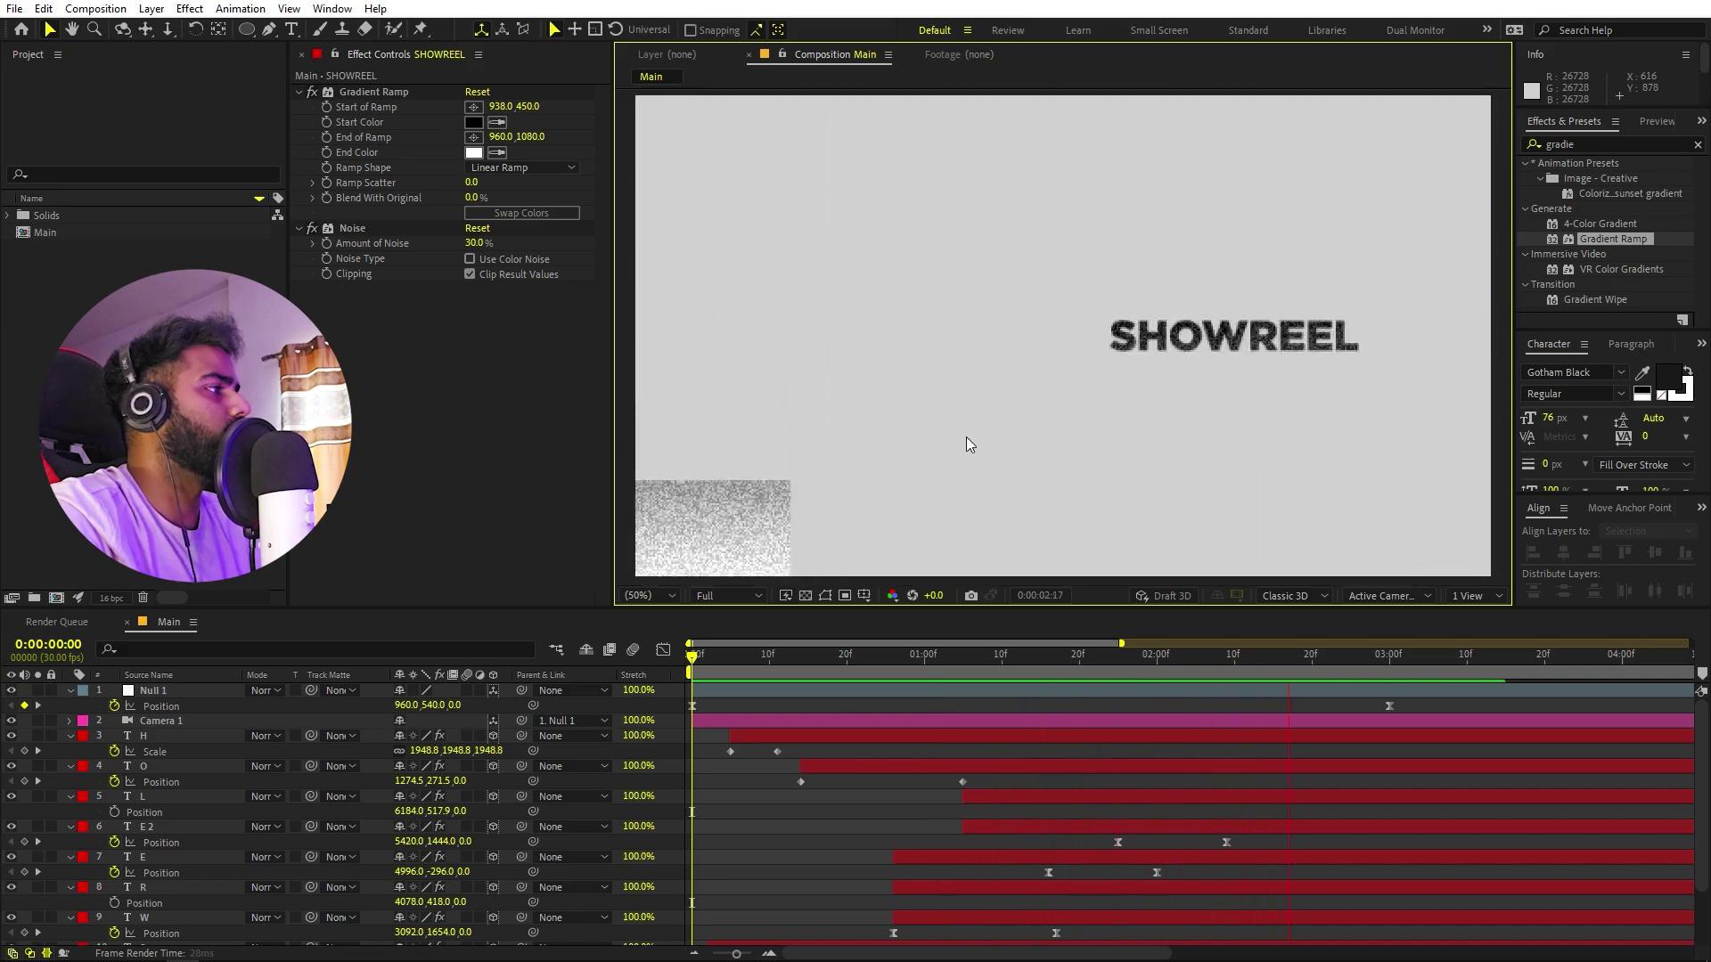
key("space")
scroll(1141, 331, "down", 2)
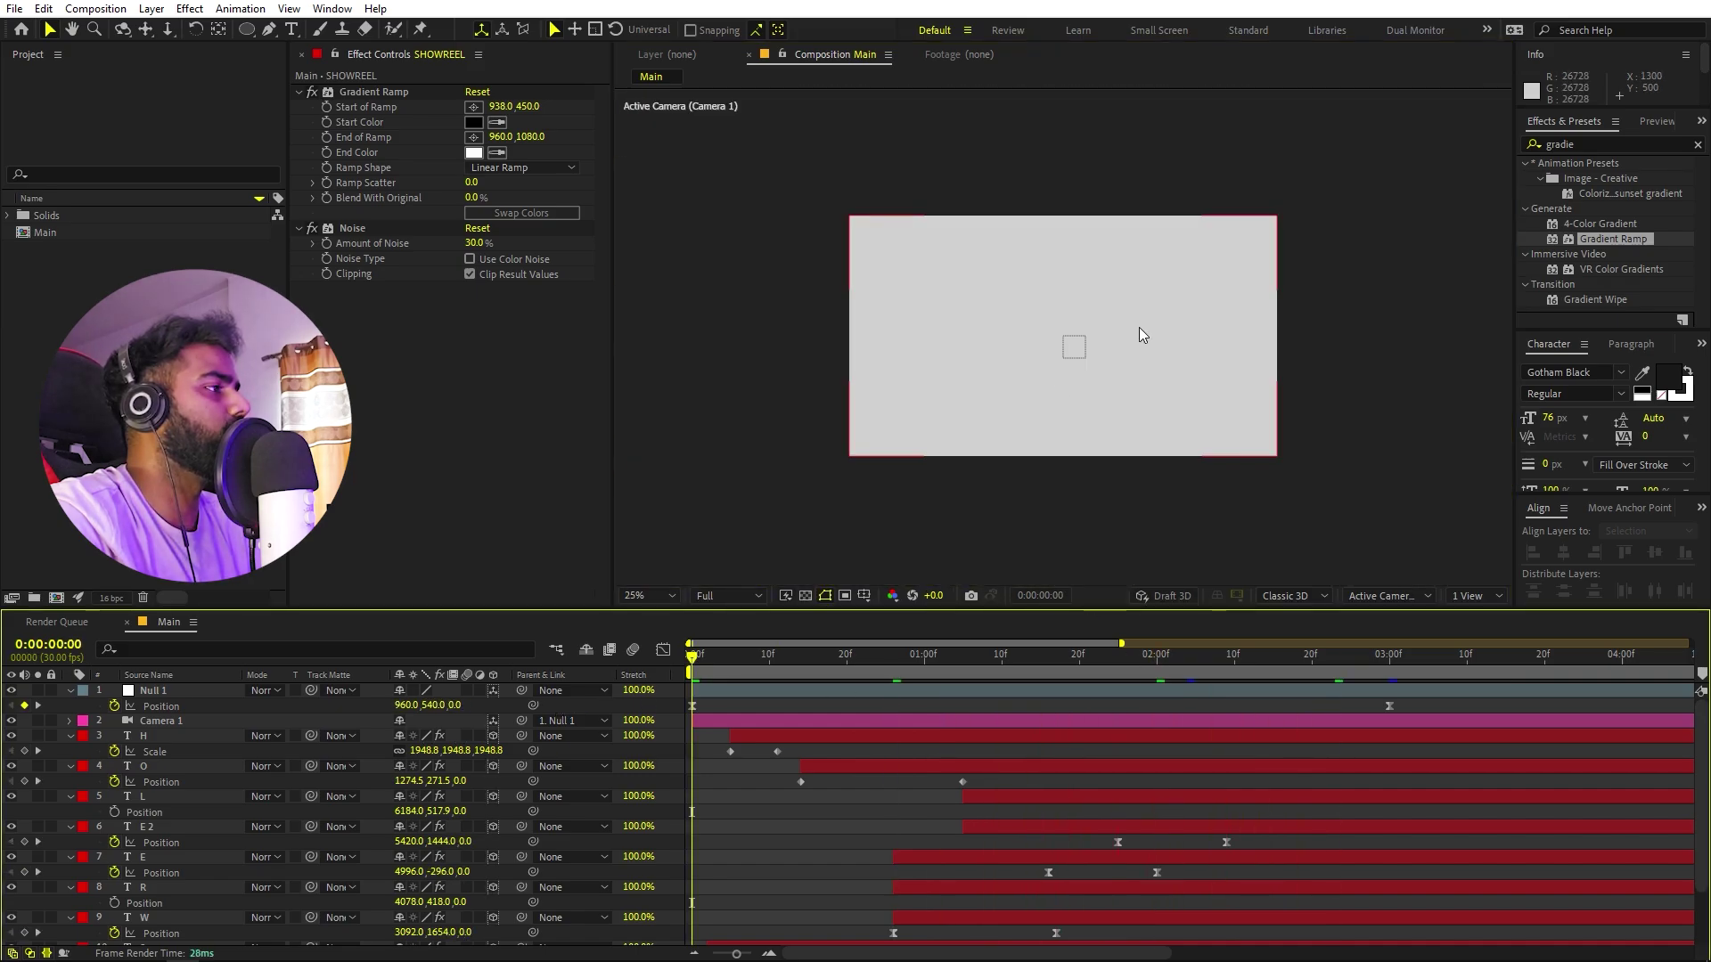
Keyframe the L's X Position from about 7220 at 0:00:01:19 to 6184 ten frames on, and apply Easy Ease to both keyframes.
key("space")
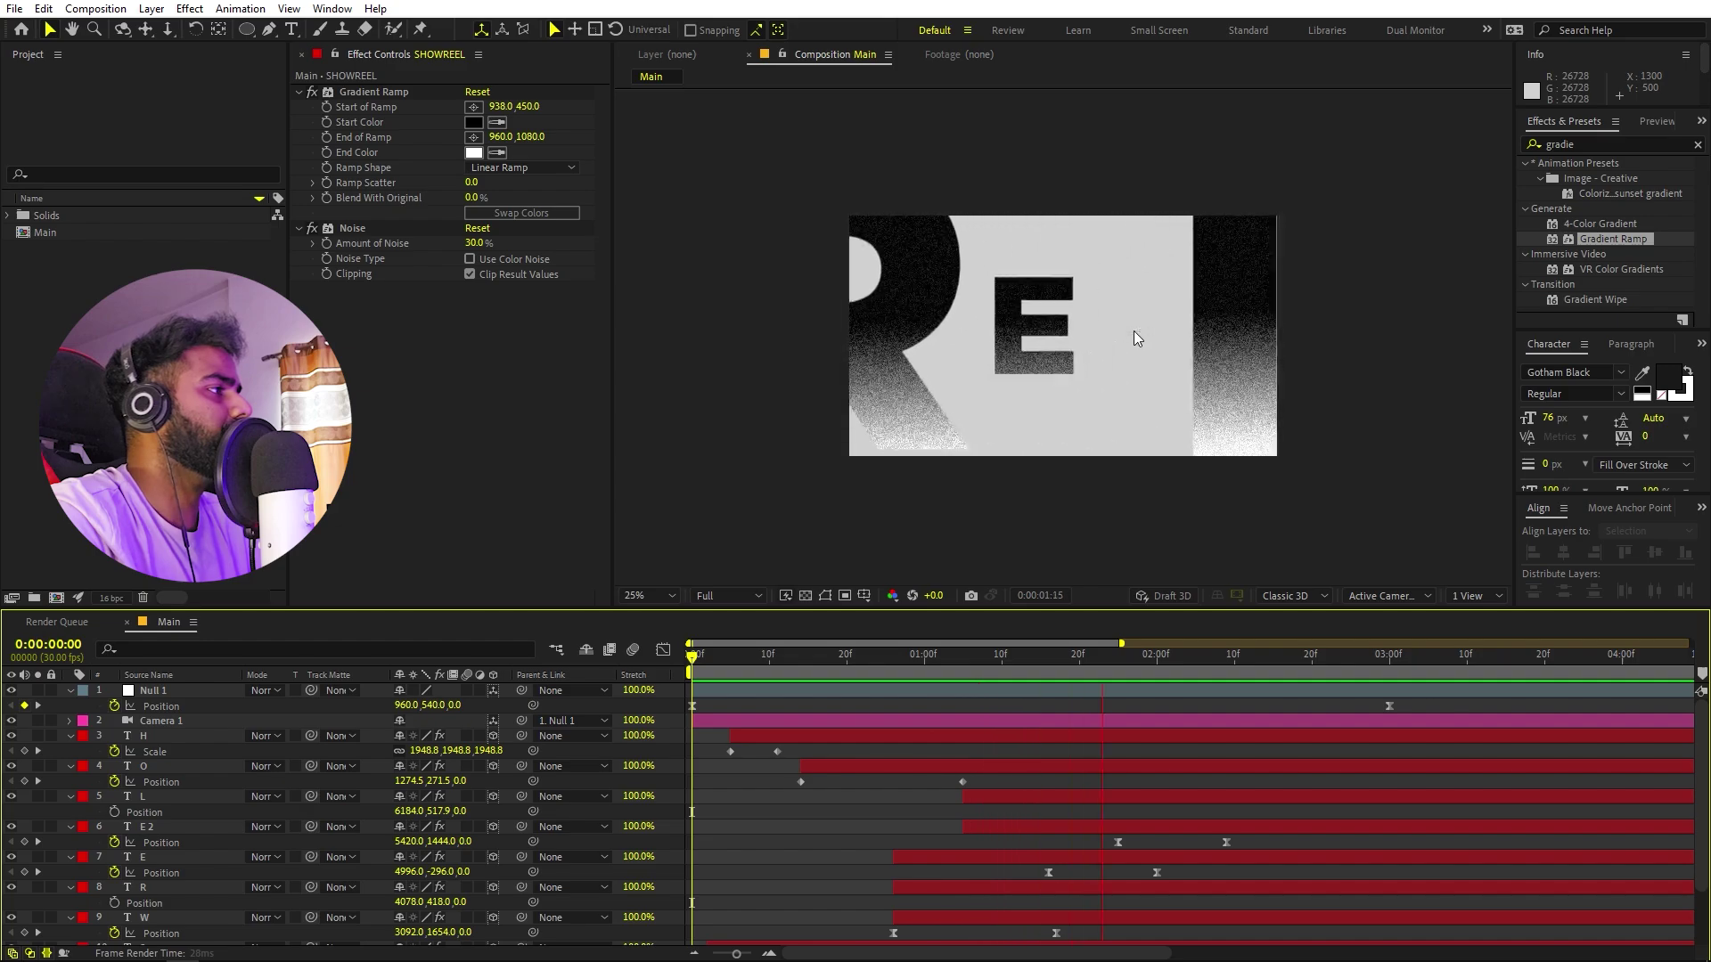
key("space")
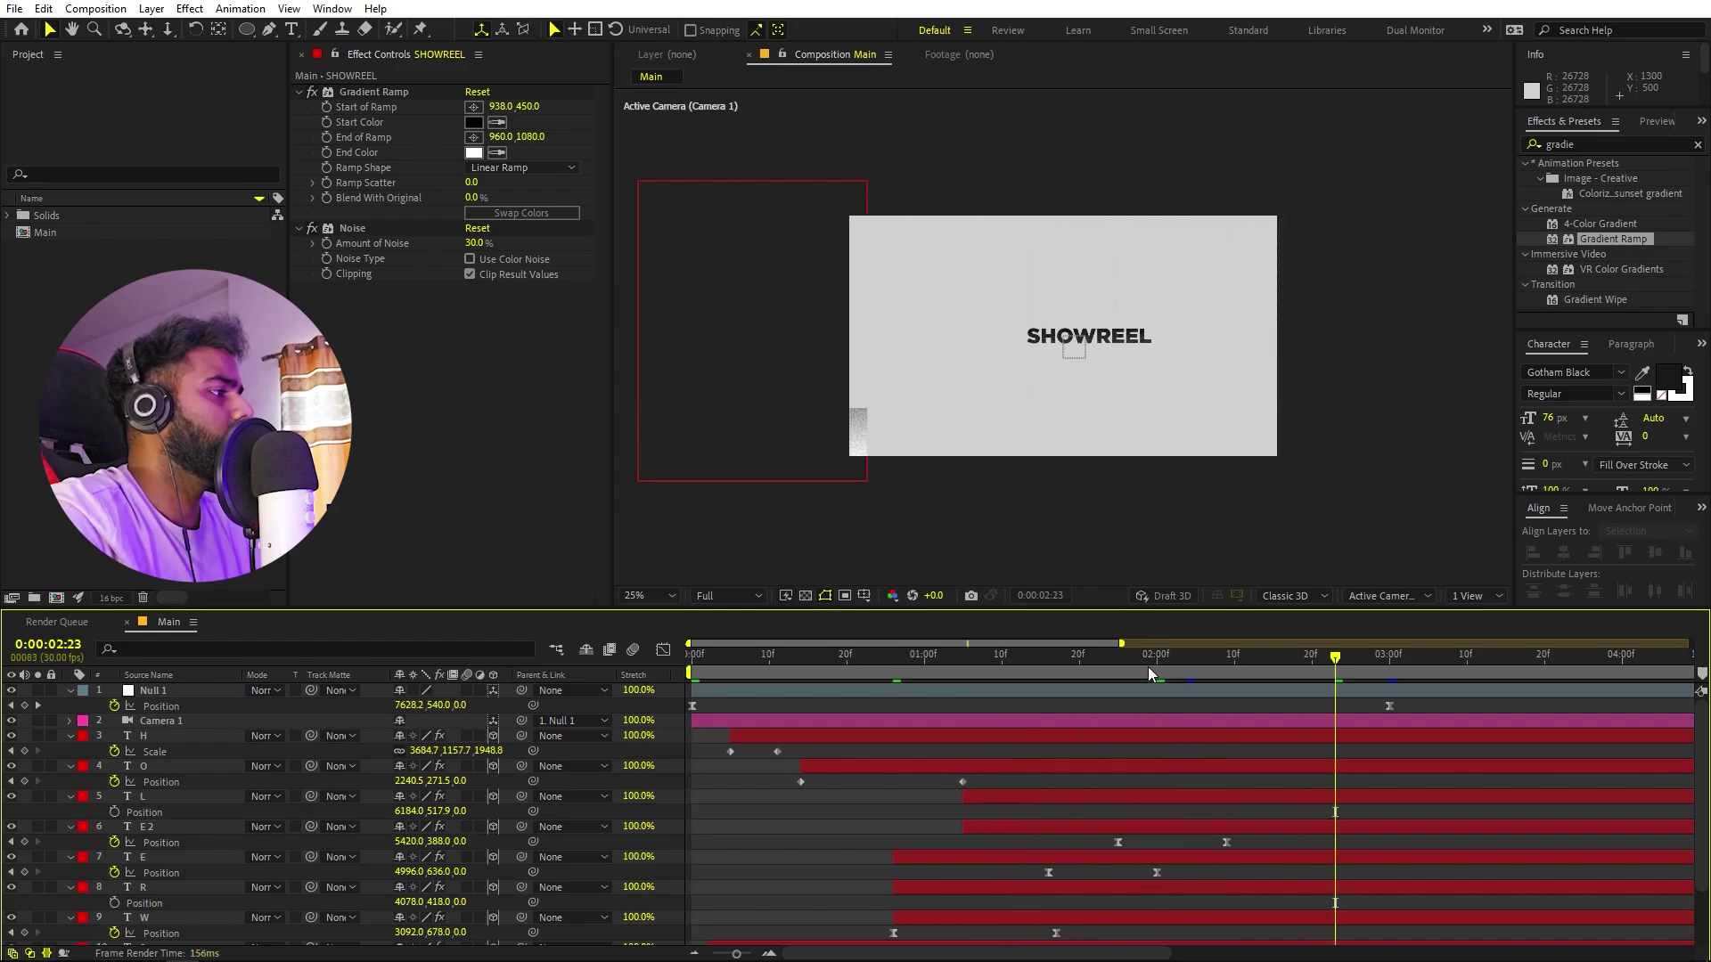
left_click_drag(1148, 666, 1096, 666)
left_click(1194, 340)
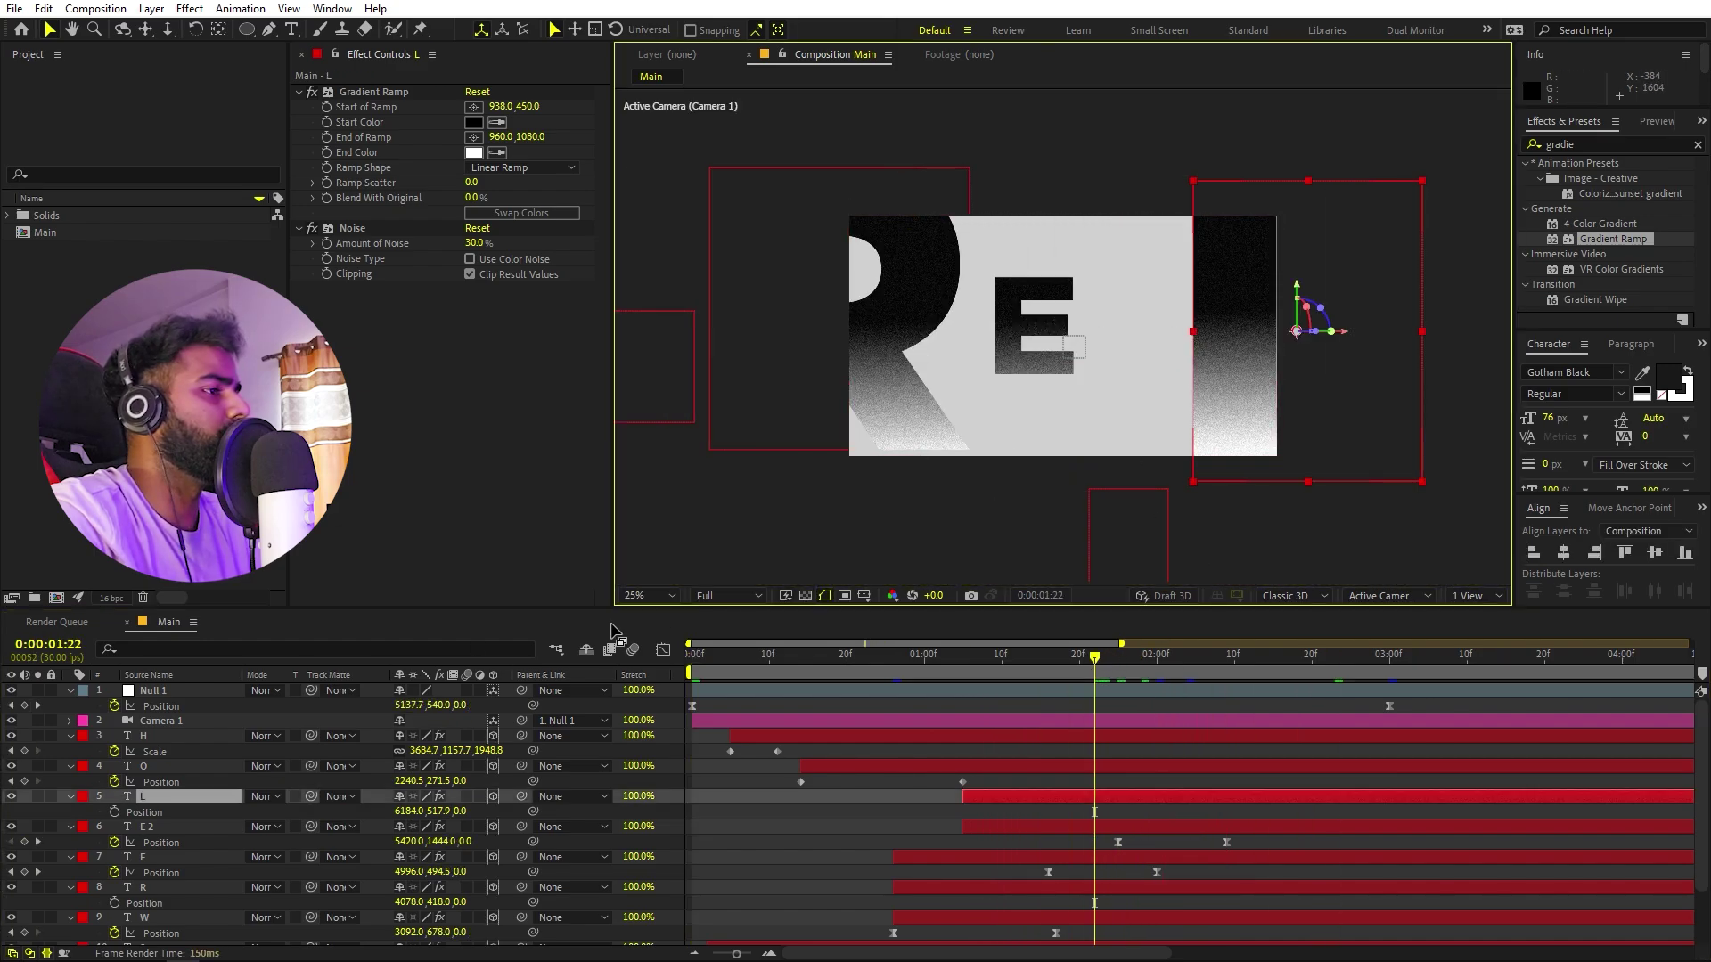
left_click(113, 811)
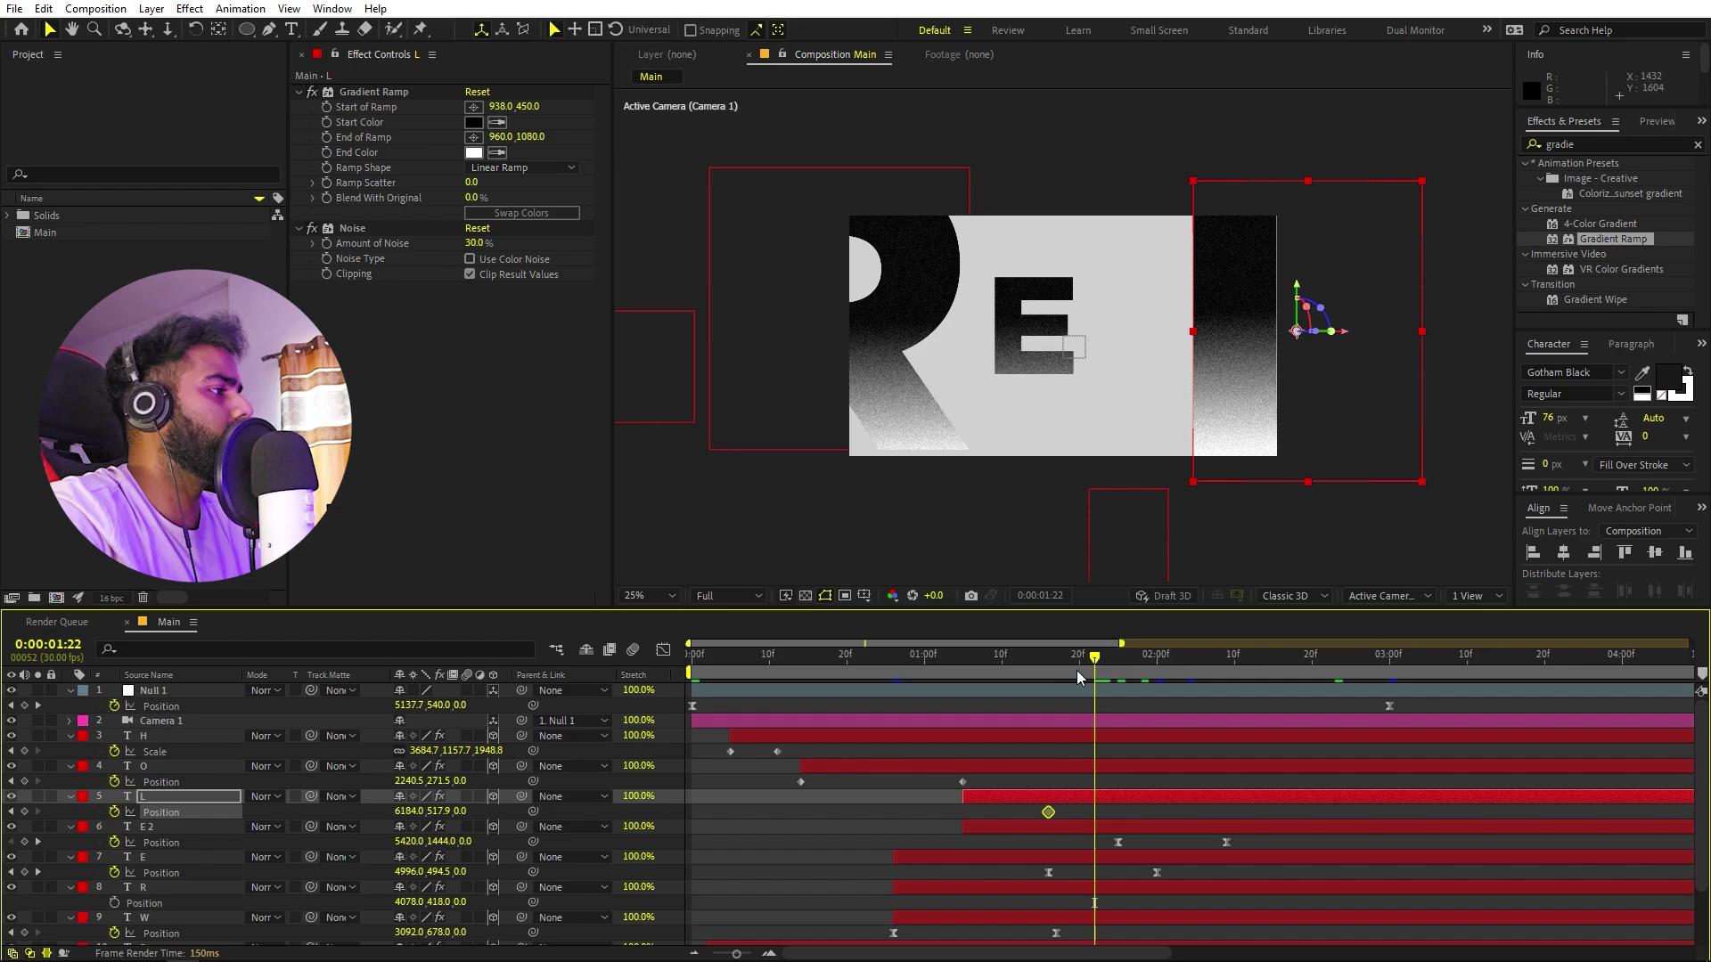
left_click_drag(1095, 663, 1072, 666)
left_click_drag(1386, 331, 1548, 385)
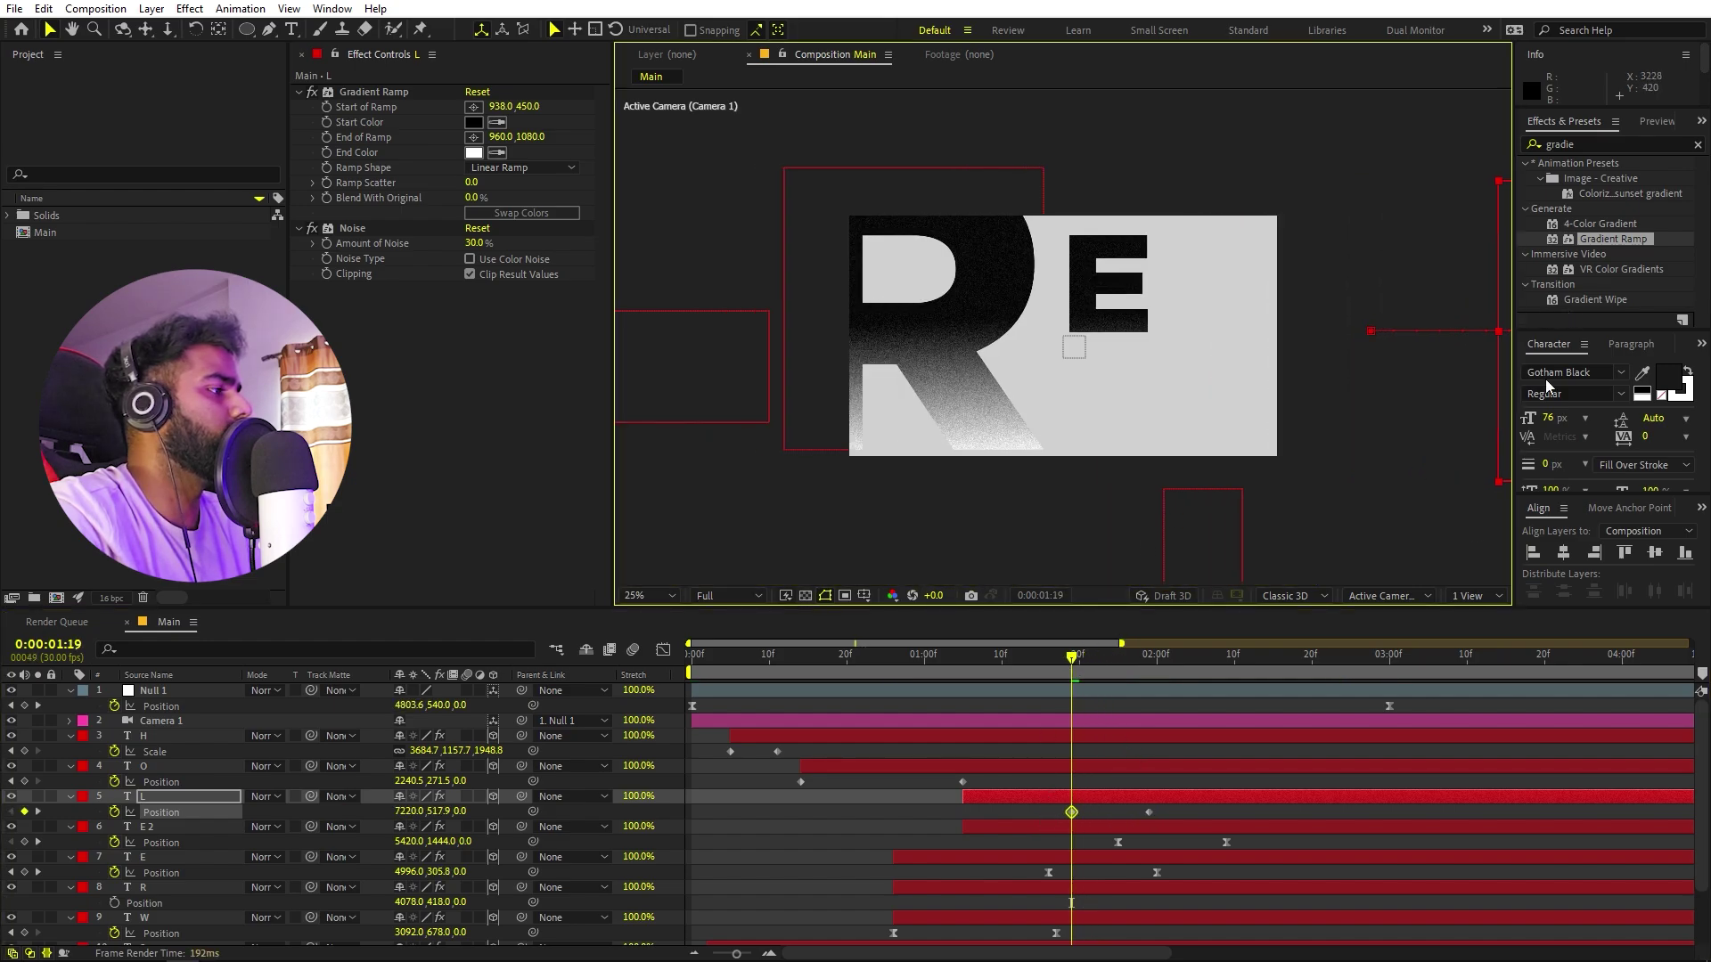
left_click_drag(1162, 825, 1035, 807)
key("F9")
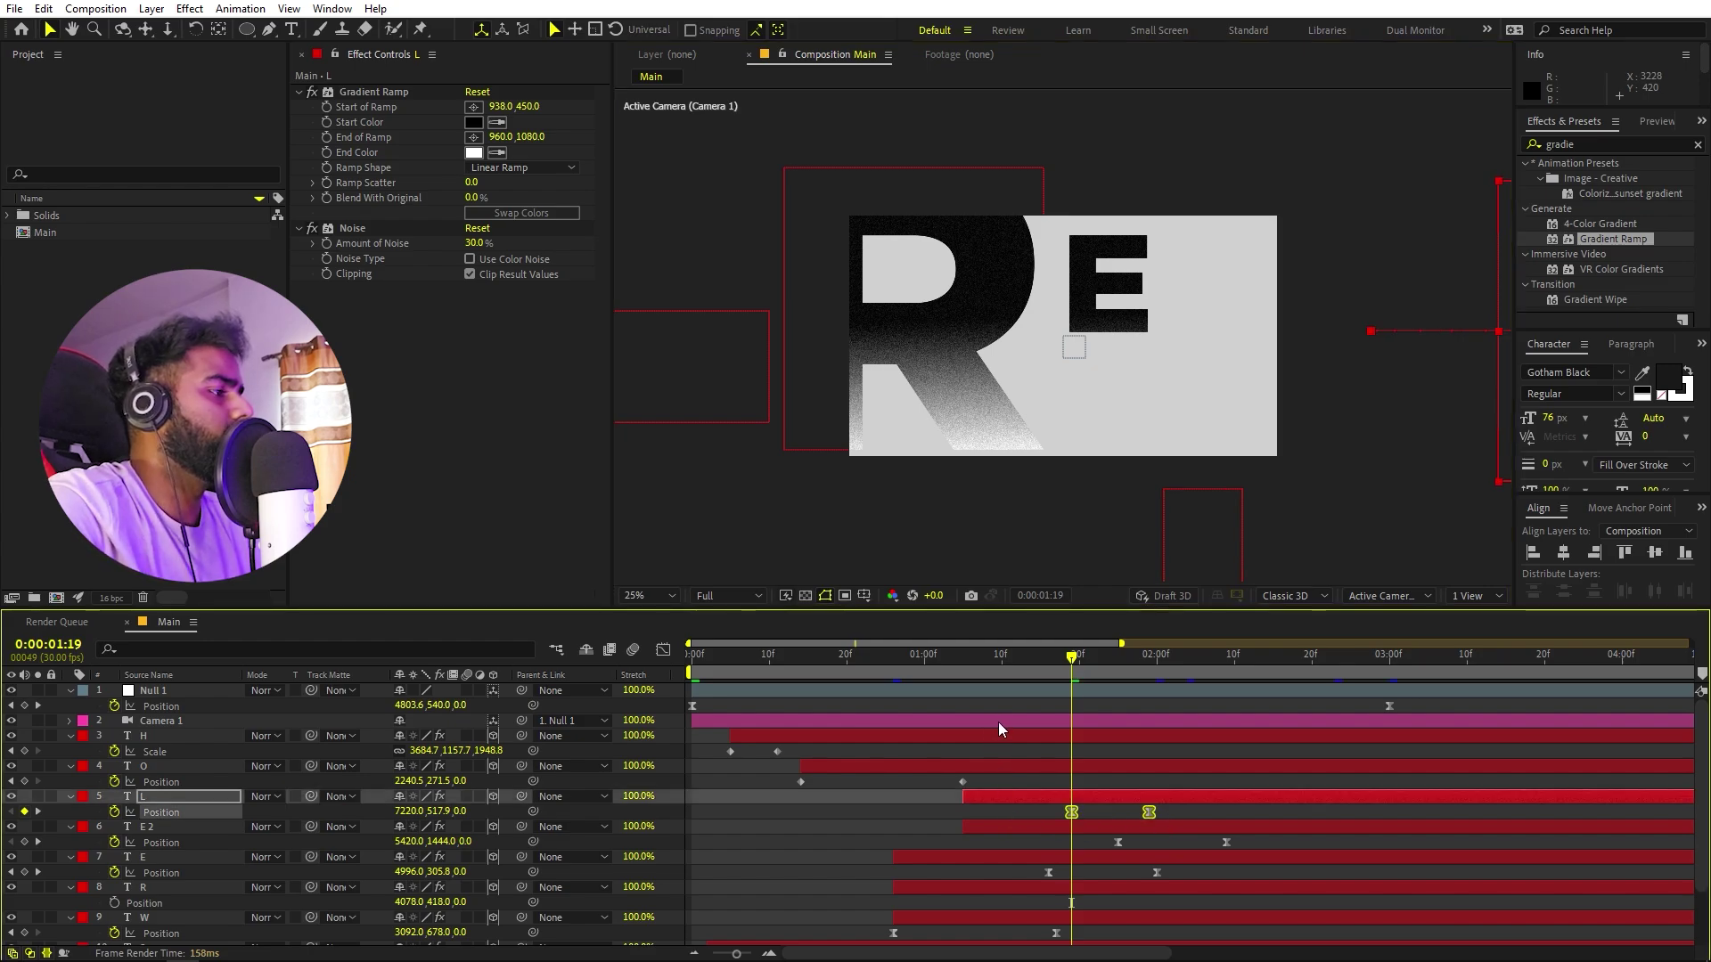
Move the L's ending Position keyframe to 0:00:02:11 to lengthen its slide, and preview the motion.
key("space")
key("space")
left_click(1167, 814)
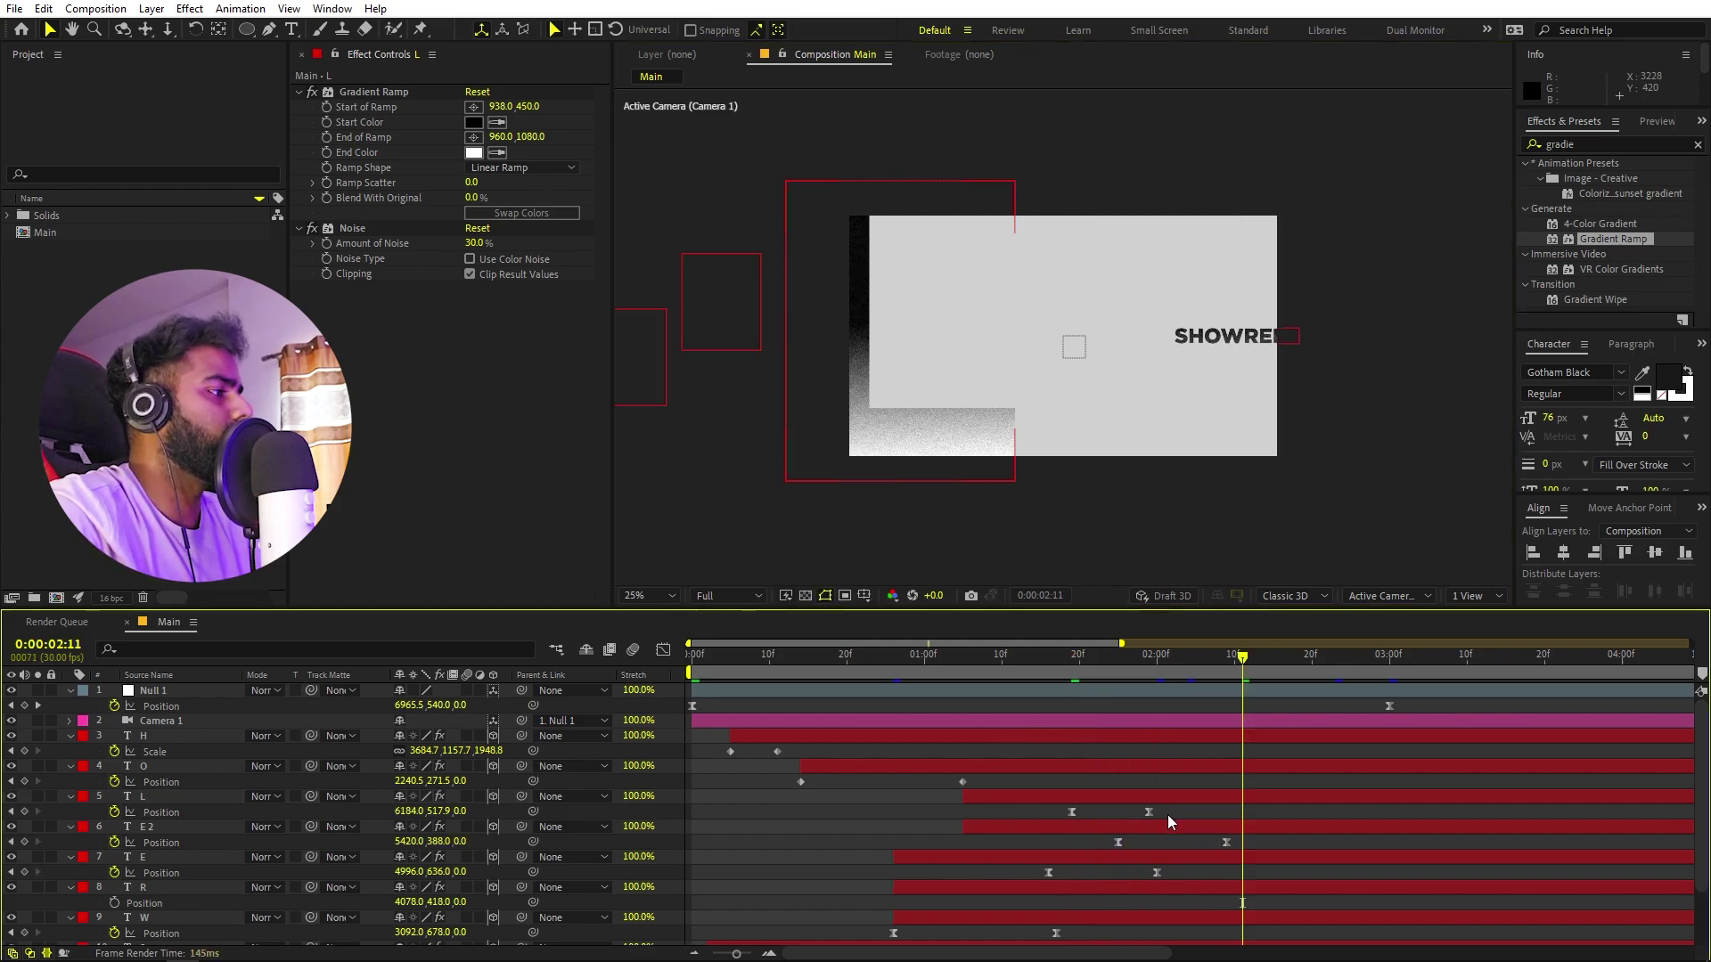
left_click_drag(1150, 814, 1243, 813)
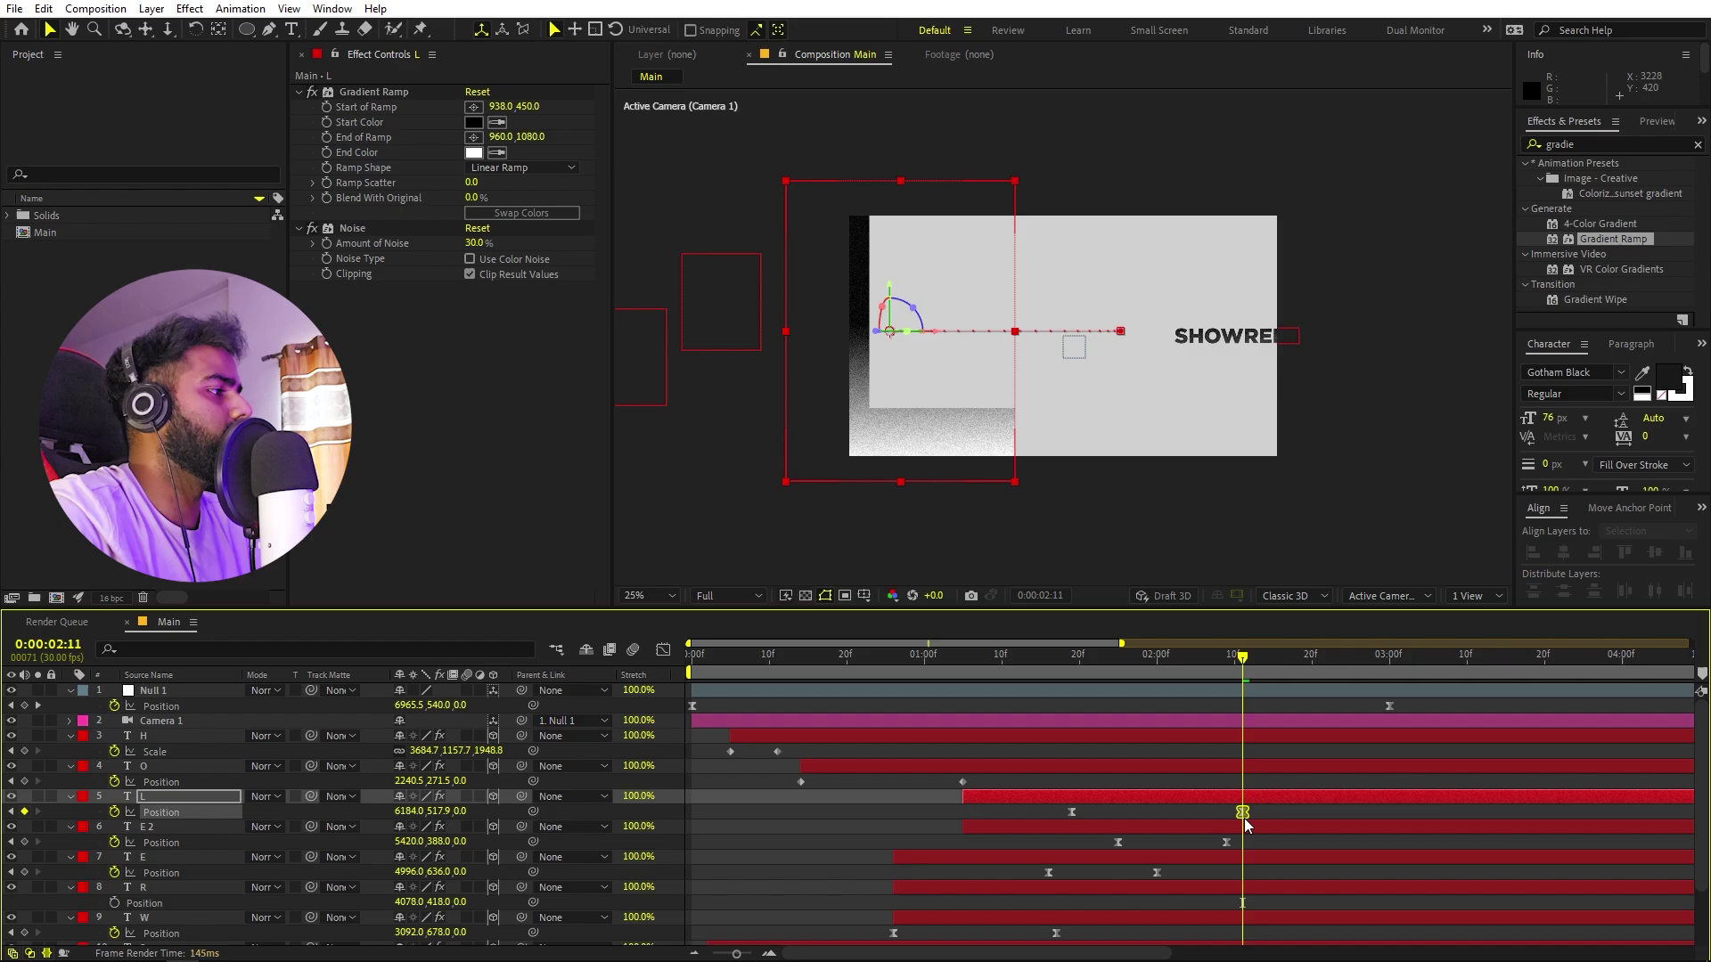
left_click(1024, 677)
key("space")
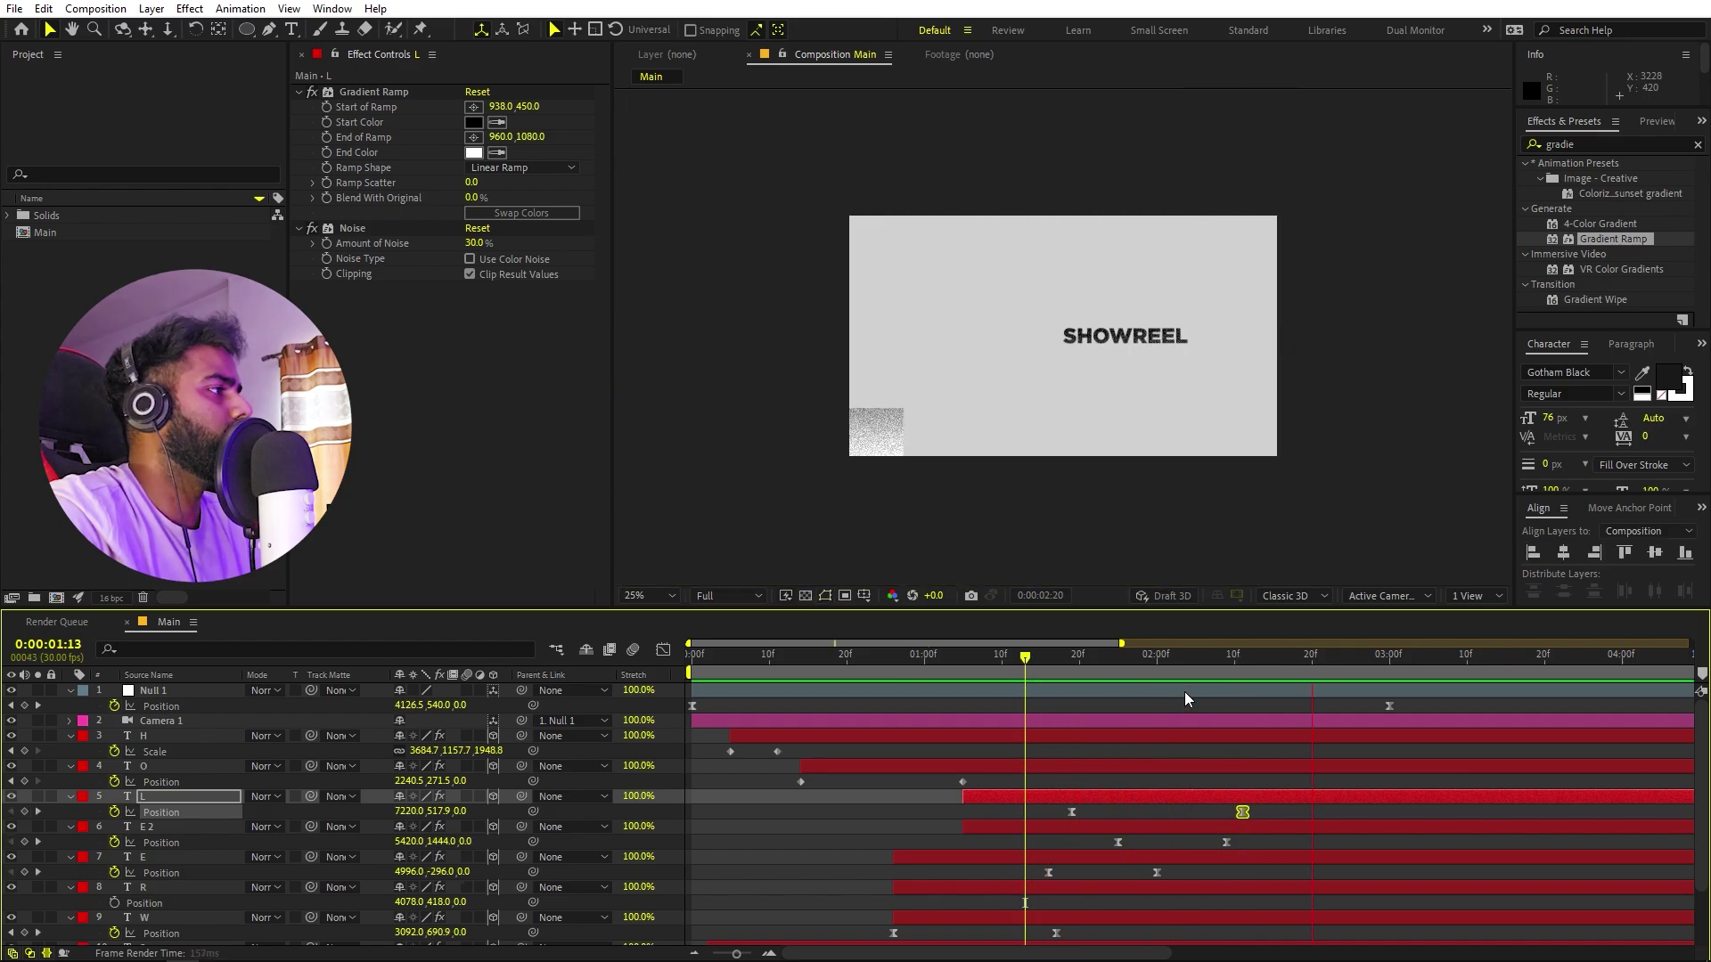
key("space")
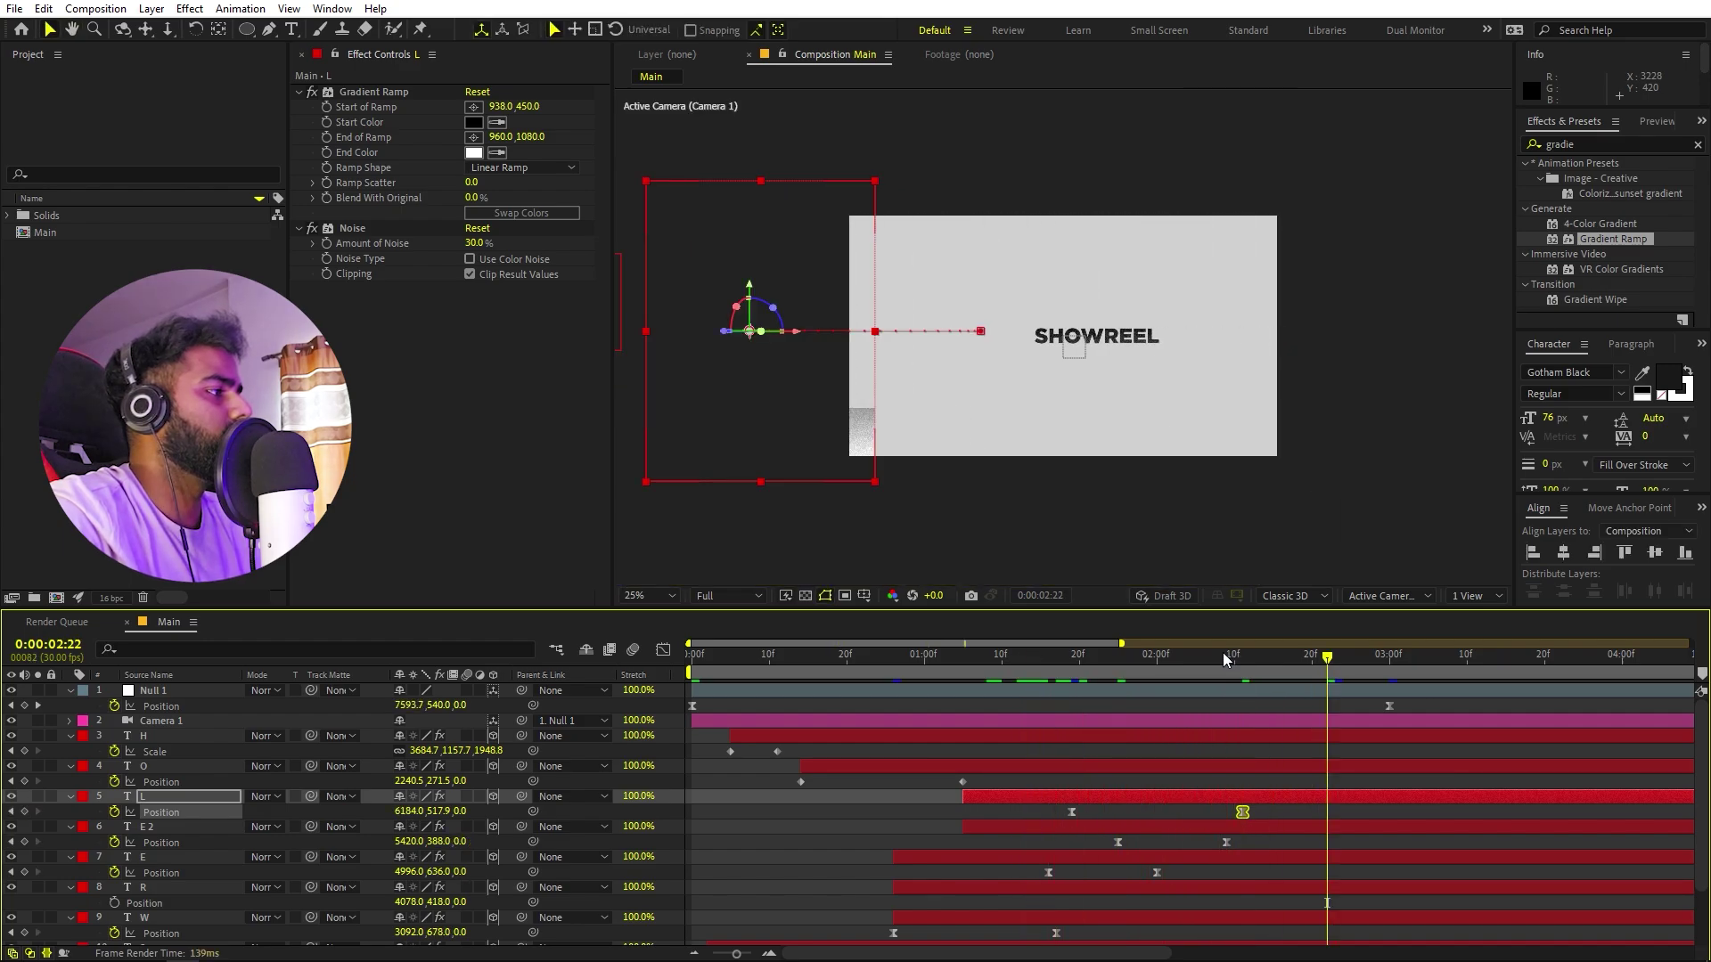
Set the L's starting X Position at 0:00:01:19 to about 6956, and preview the animation from the first frame.
left_click_drag(1223, 655, 1072, 674)
key("comma")
left_click_drag(1355, 383, 1326, 384)
key("Home")
key("space")
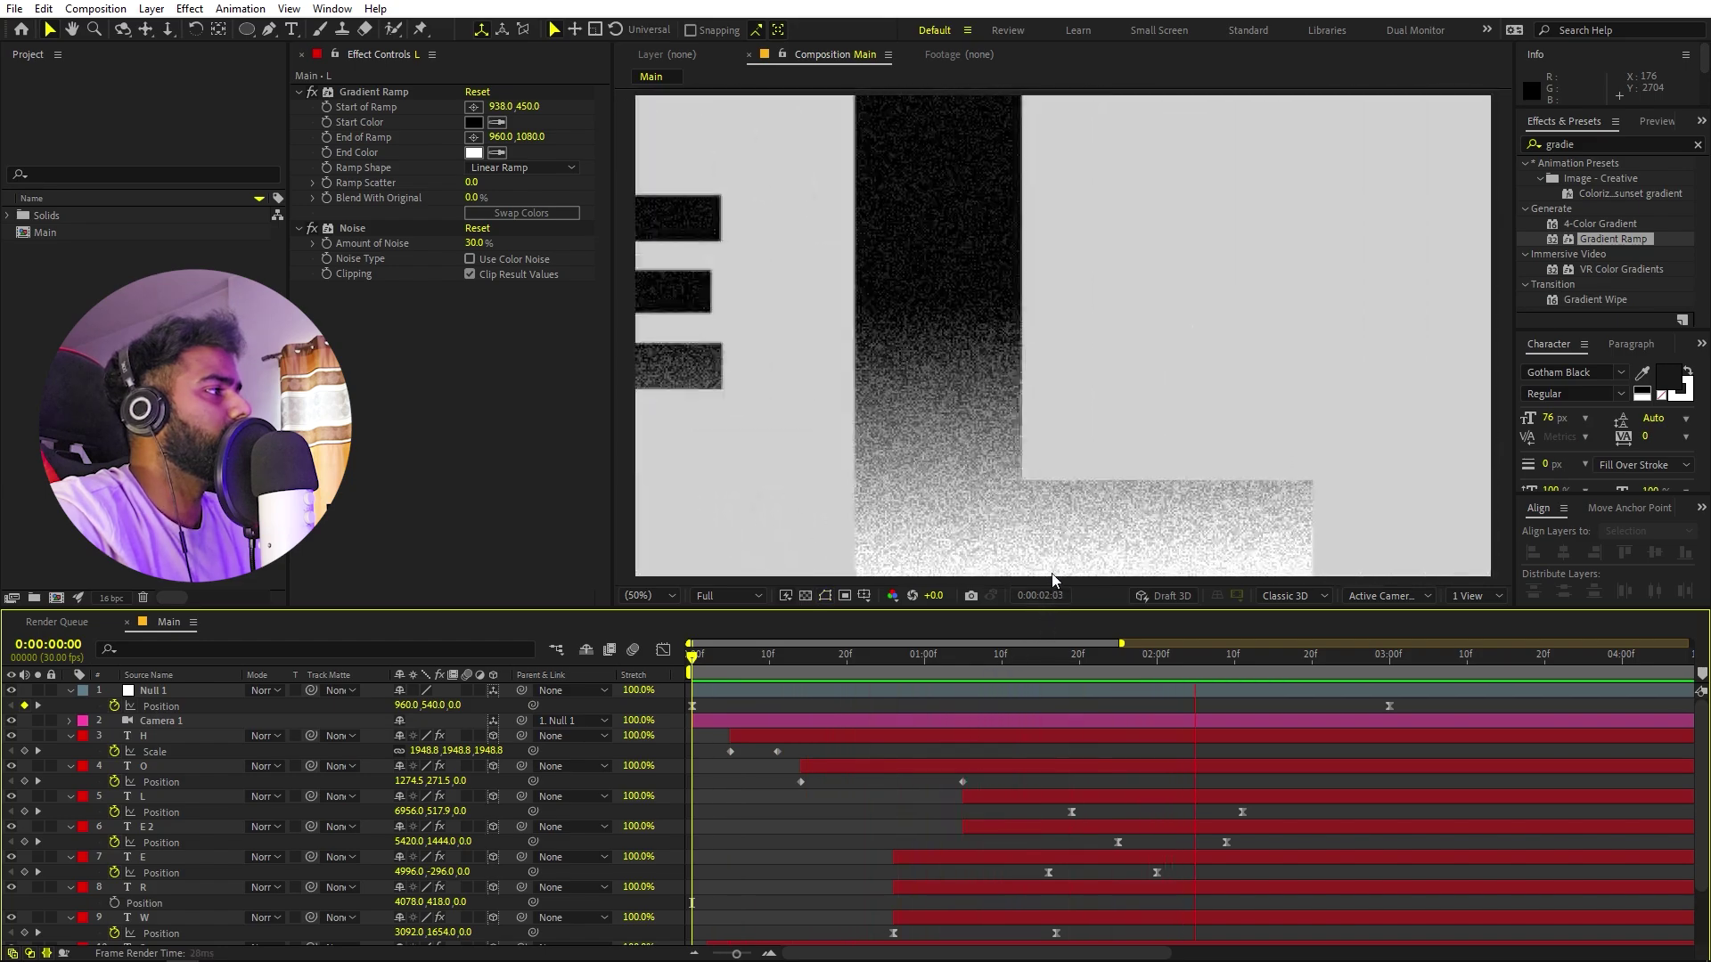
key("space")
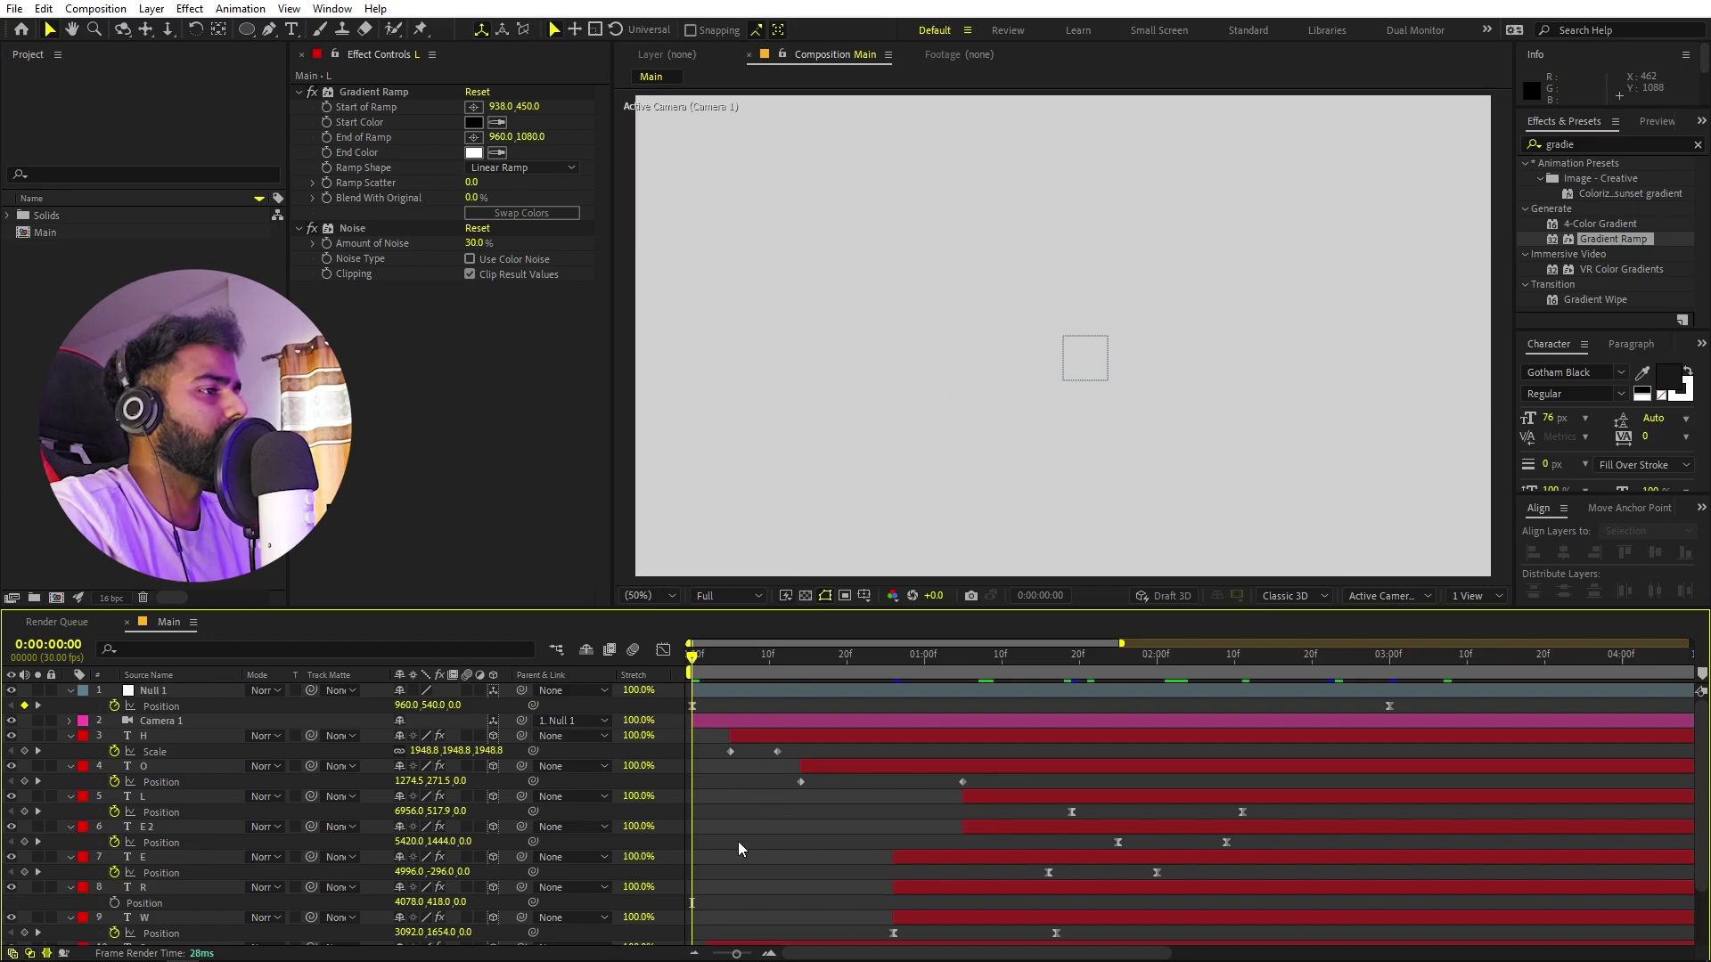
Collapse the revealed keyframe properties of all layers and clear the layer selection.
key("ctrl+a")
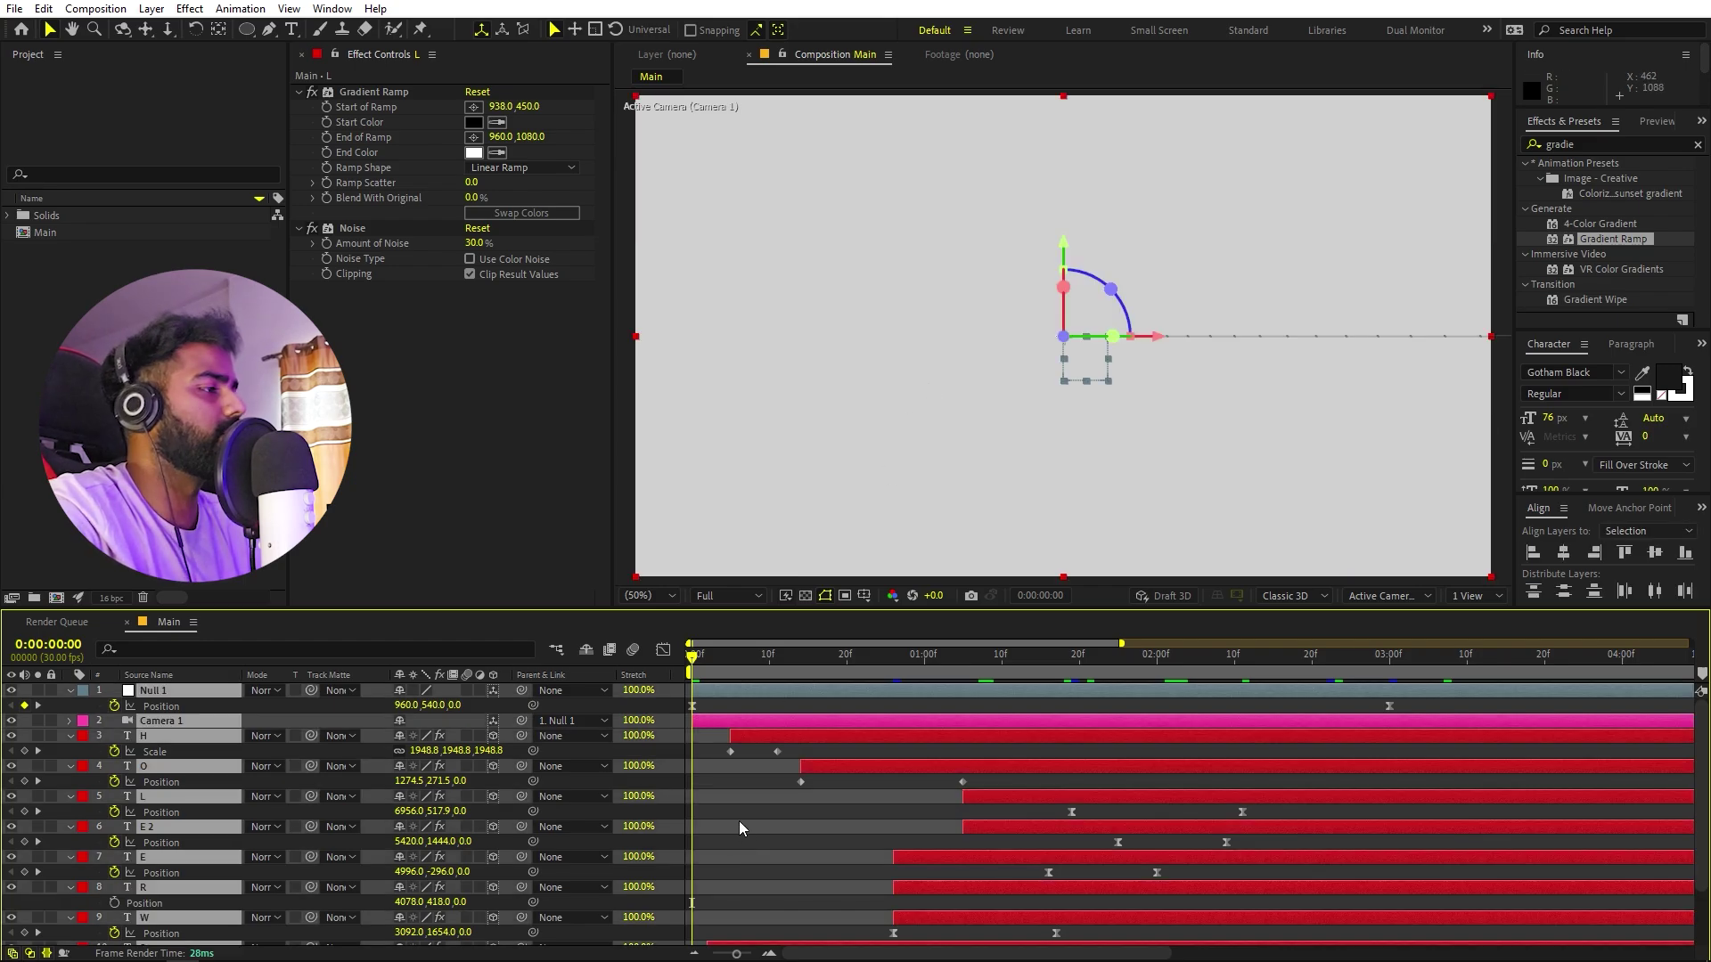
key("u")
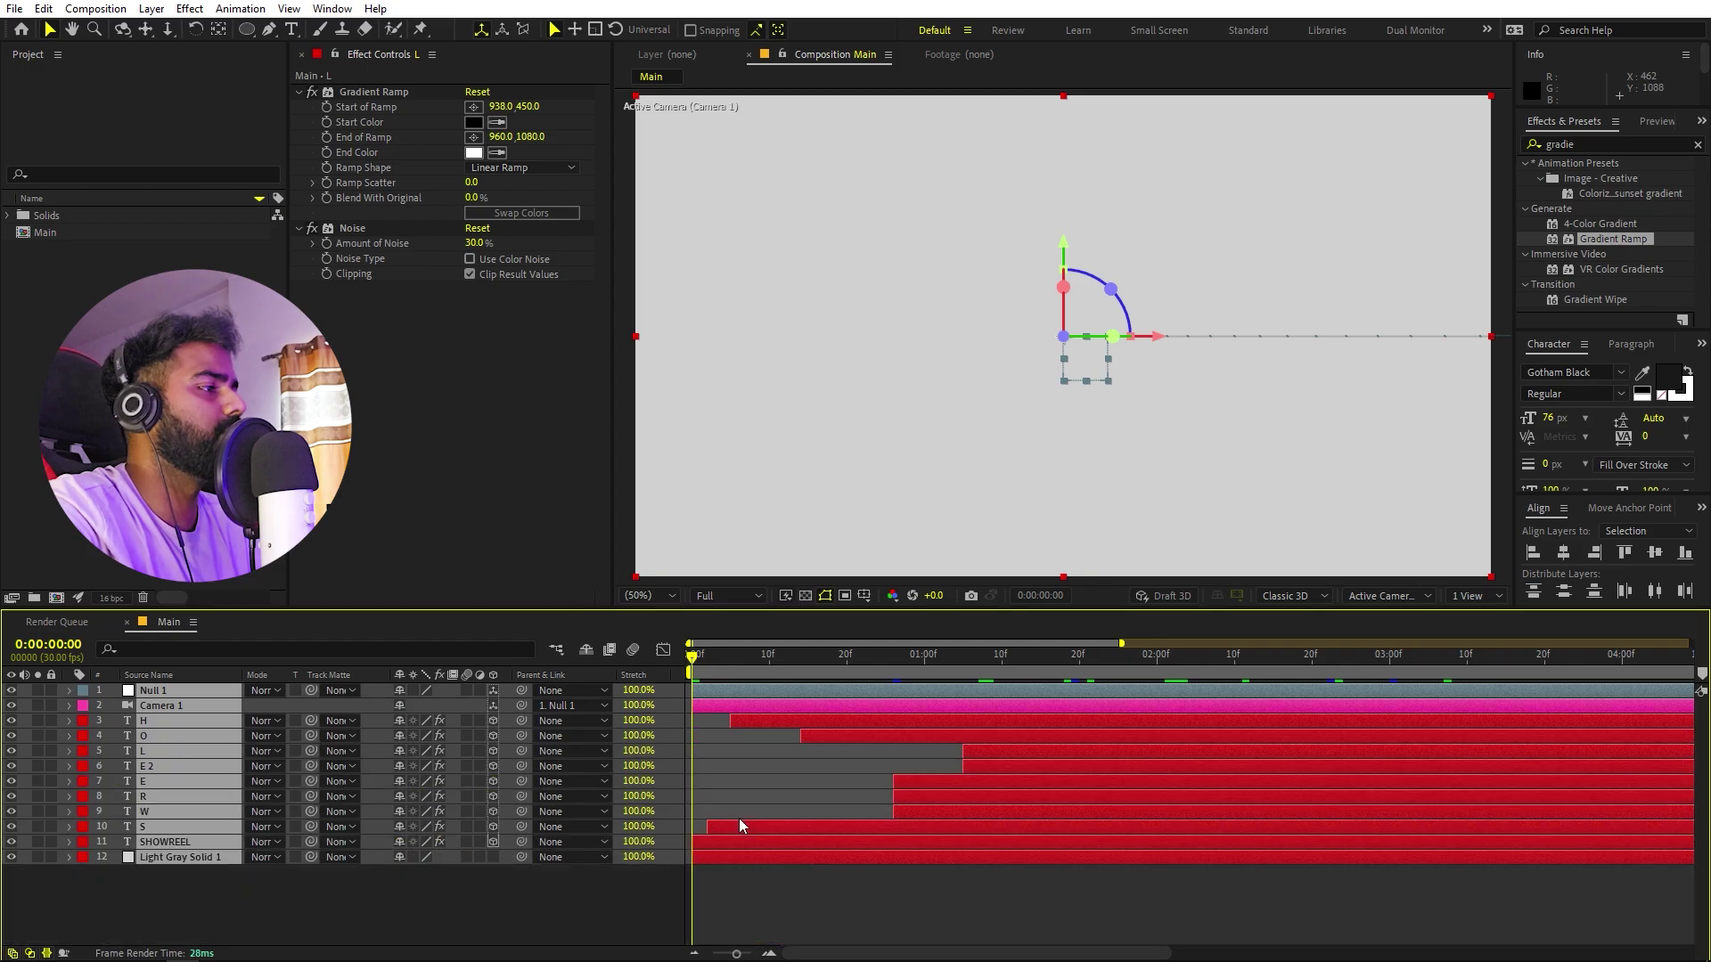
left_click(736, 799)
left_click(204, 499)
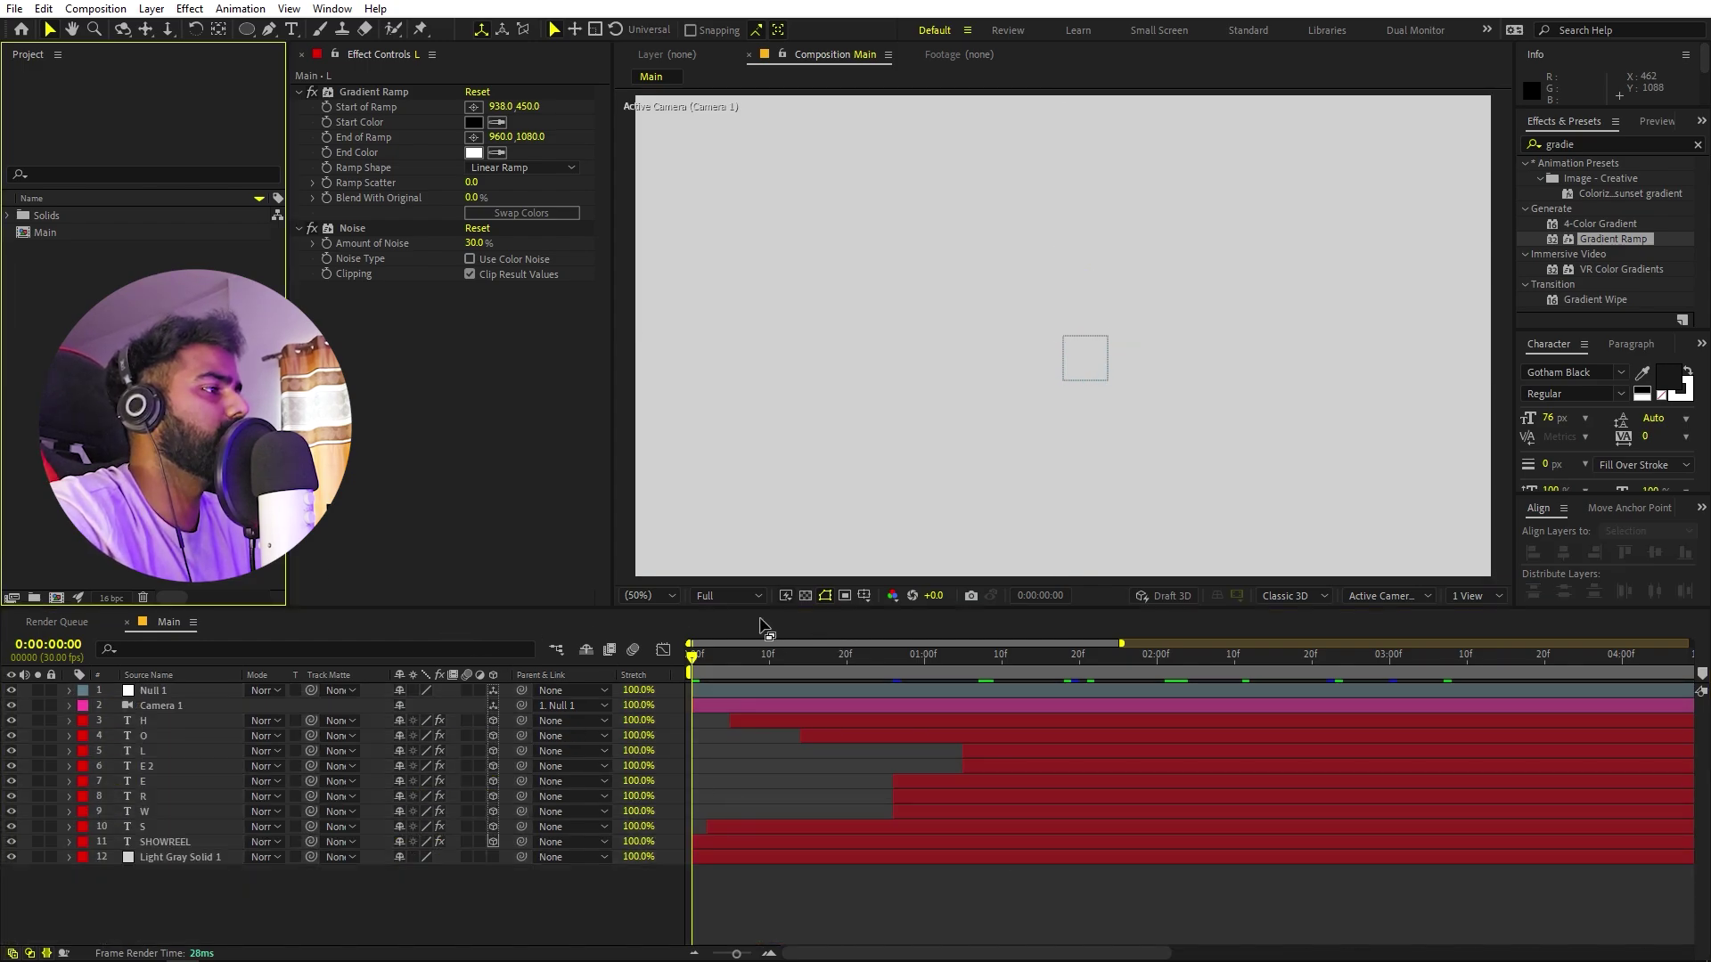
At 0:00:00:08, draw a yellow square beneath the H's crossbar as a new shape layer using the Rectangle tool.
left_click_drag(694, 660, 757, 677)
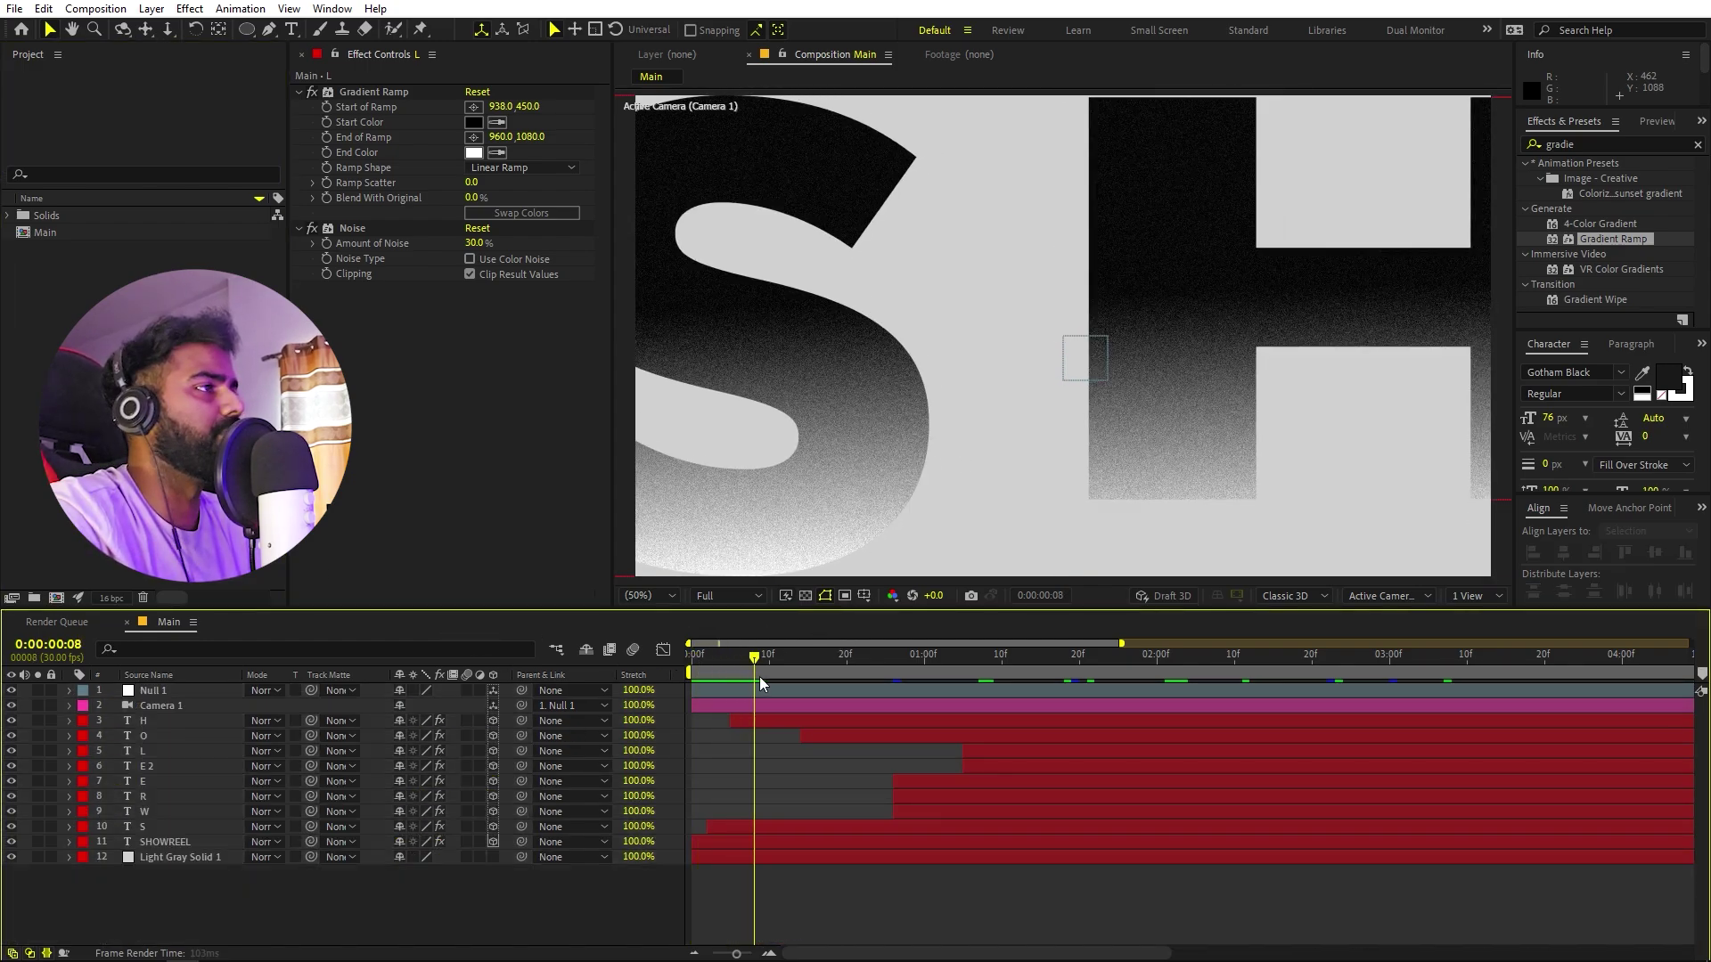
left_click(247, 28)
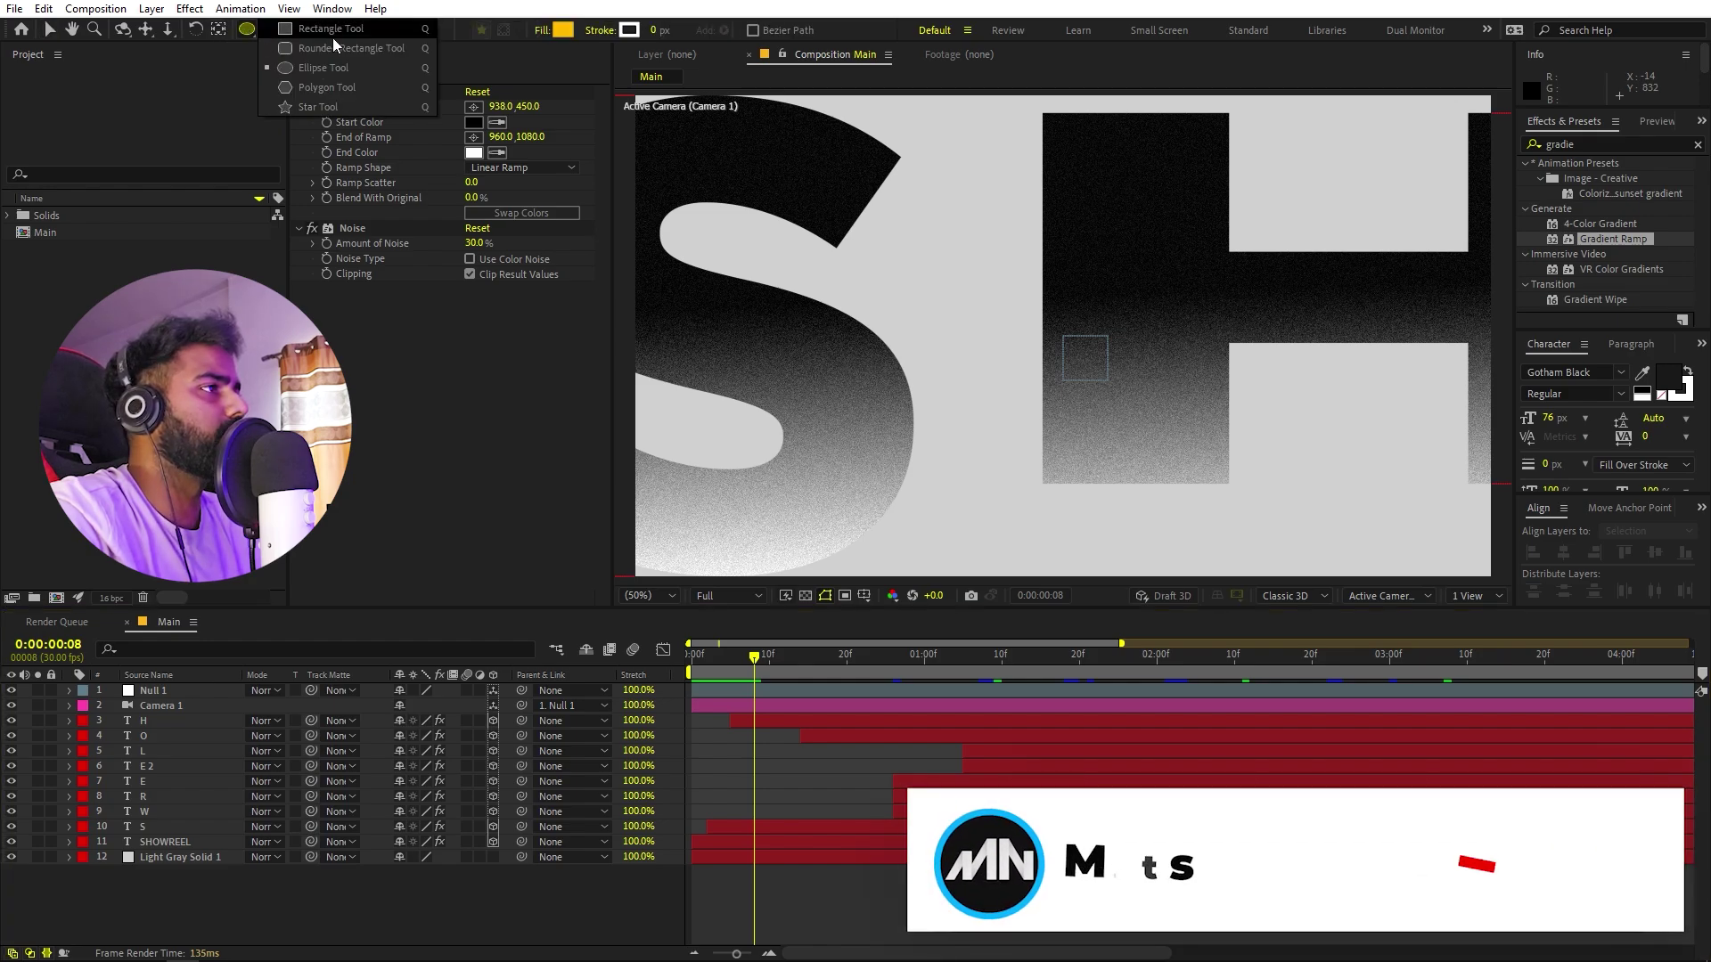
left_click(333, 32)
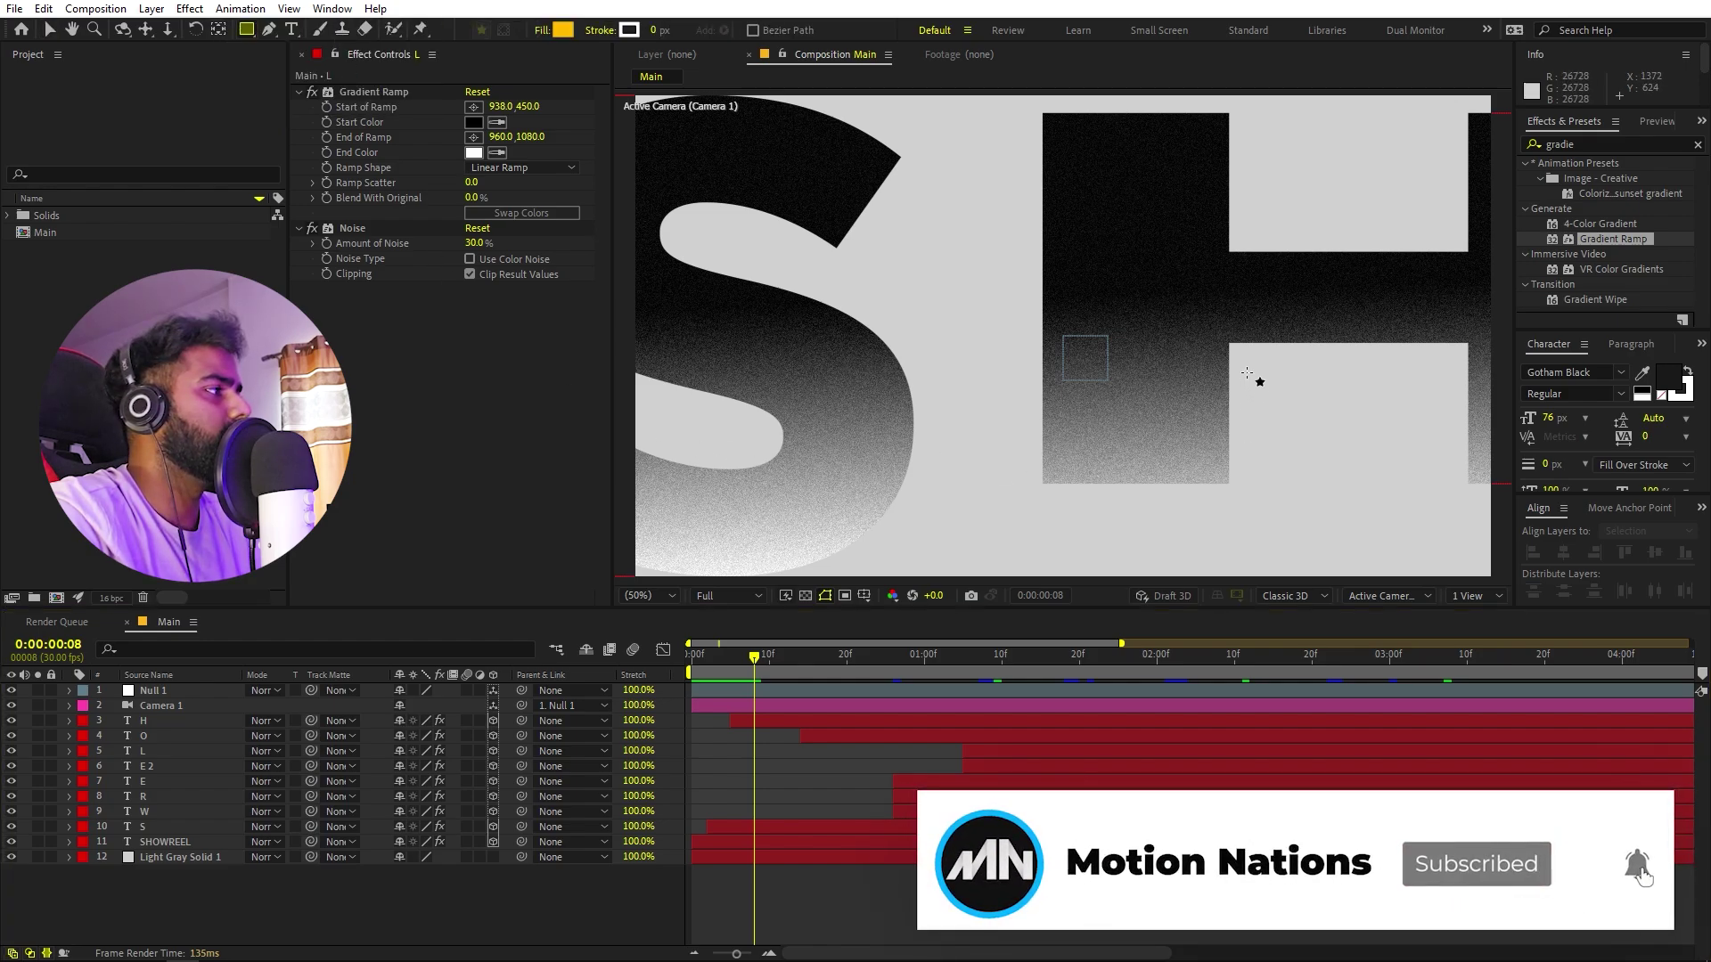
mouse_move(1245, 361)
left_mouse_down()
mouse_move(1371, 554)
mouse_move(1454, 570)
mouse_move(1433, 575)
left_mouse_up()
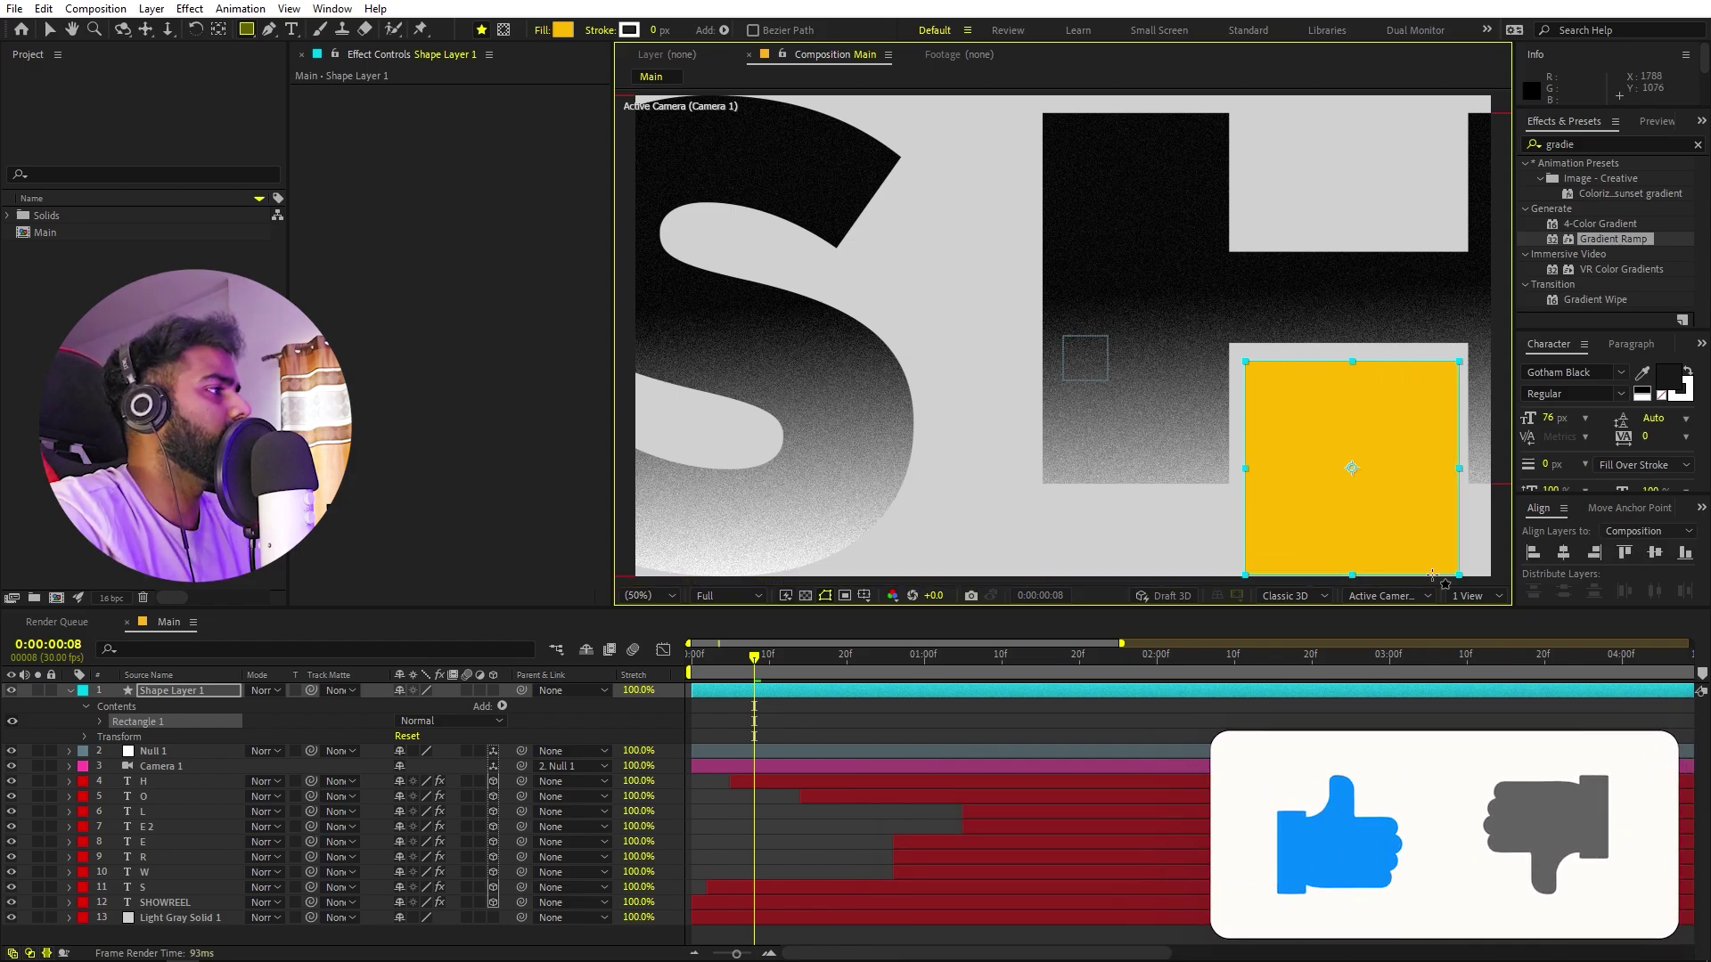
left_click(563, 29)
left_click_drag(313, 652, 313, 565)
left_click(425, 479)
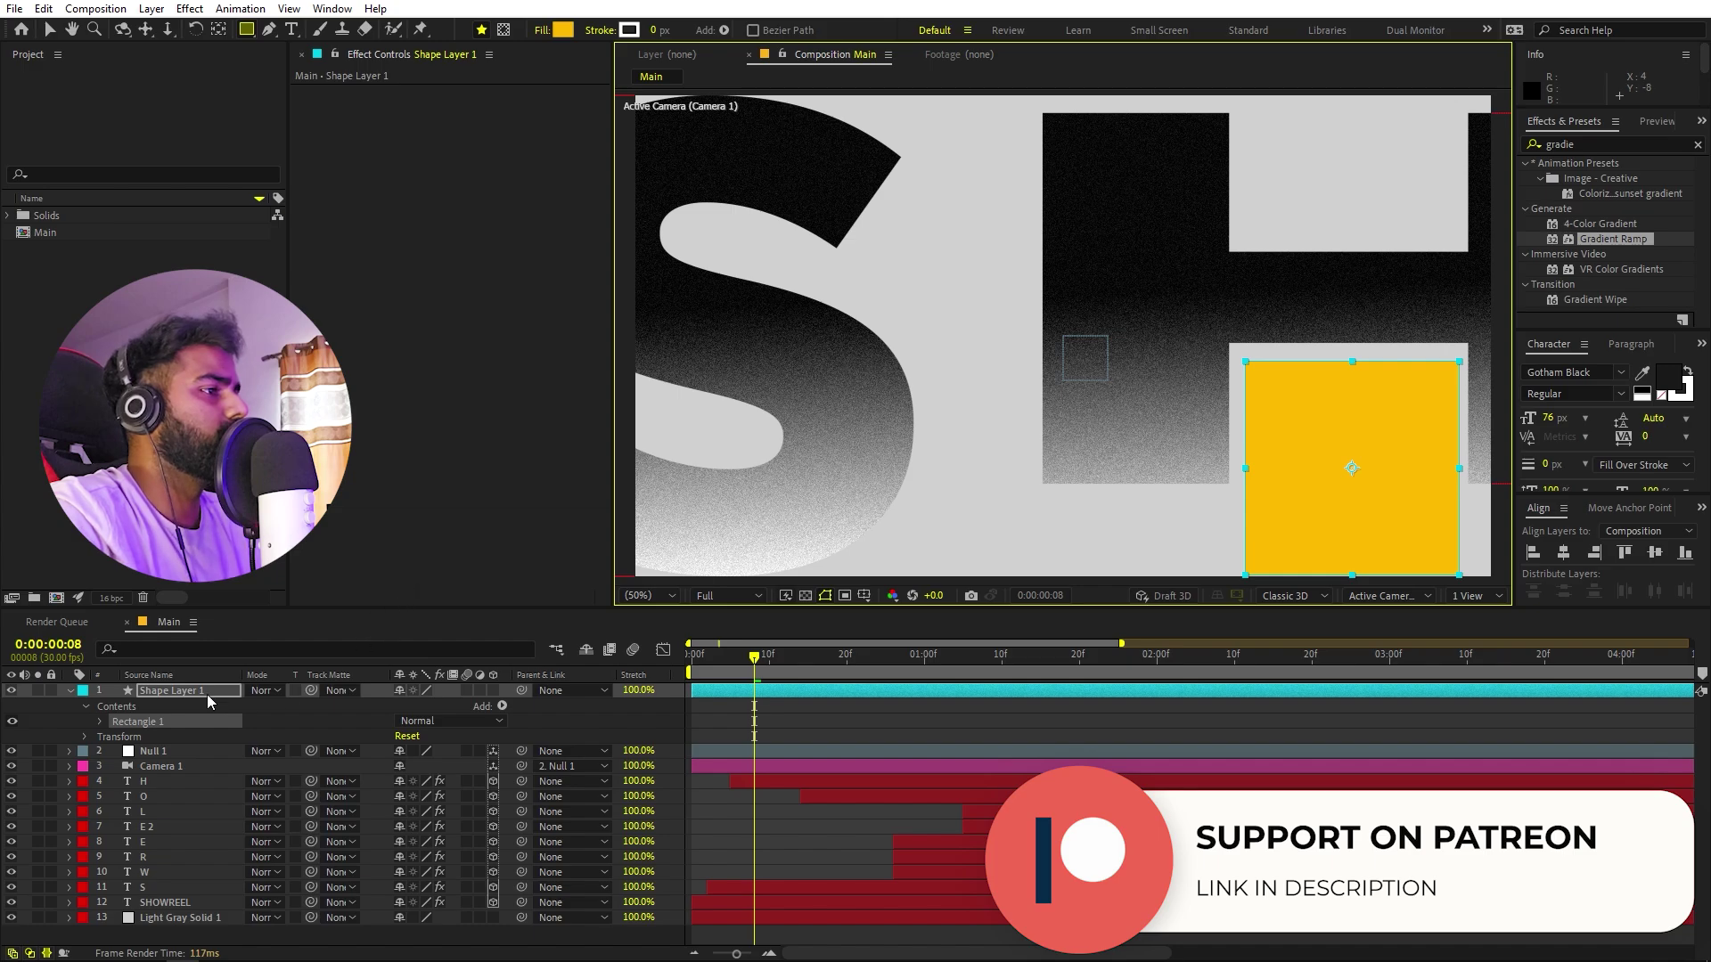
Copy the Noise effect from the H layer onto the yellow square's shape layer.
left_click(160, 779)
left_click(353, 228)
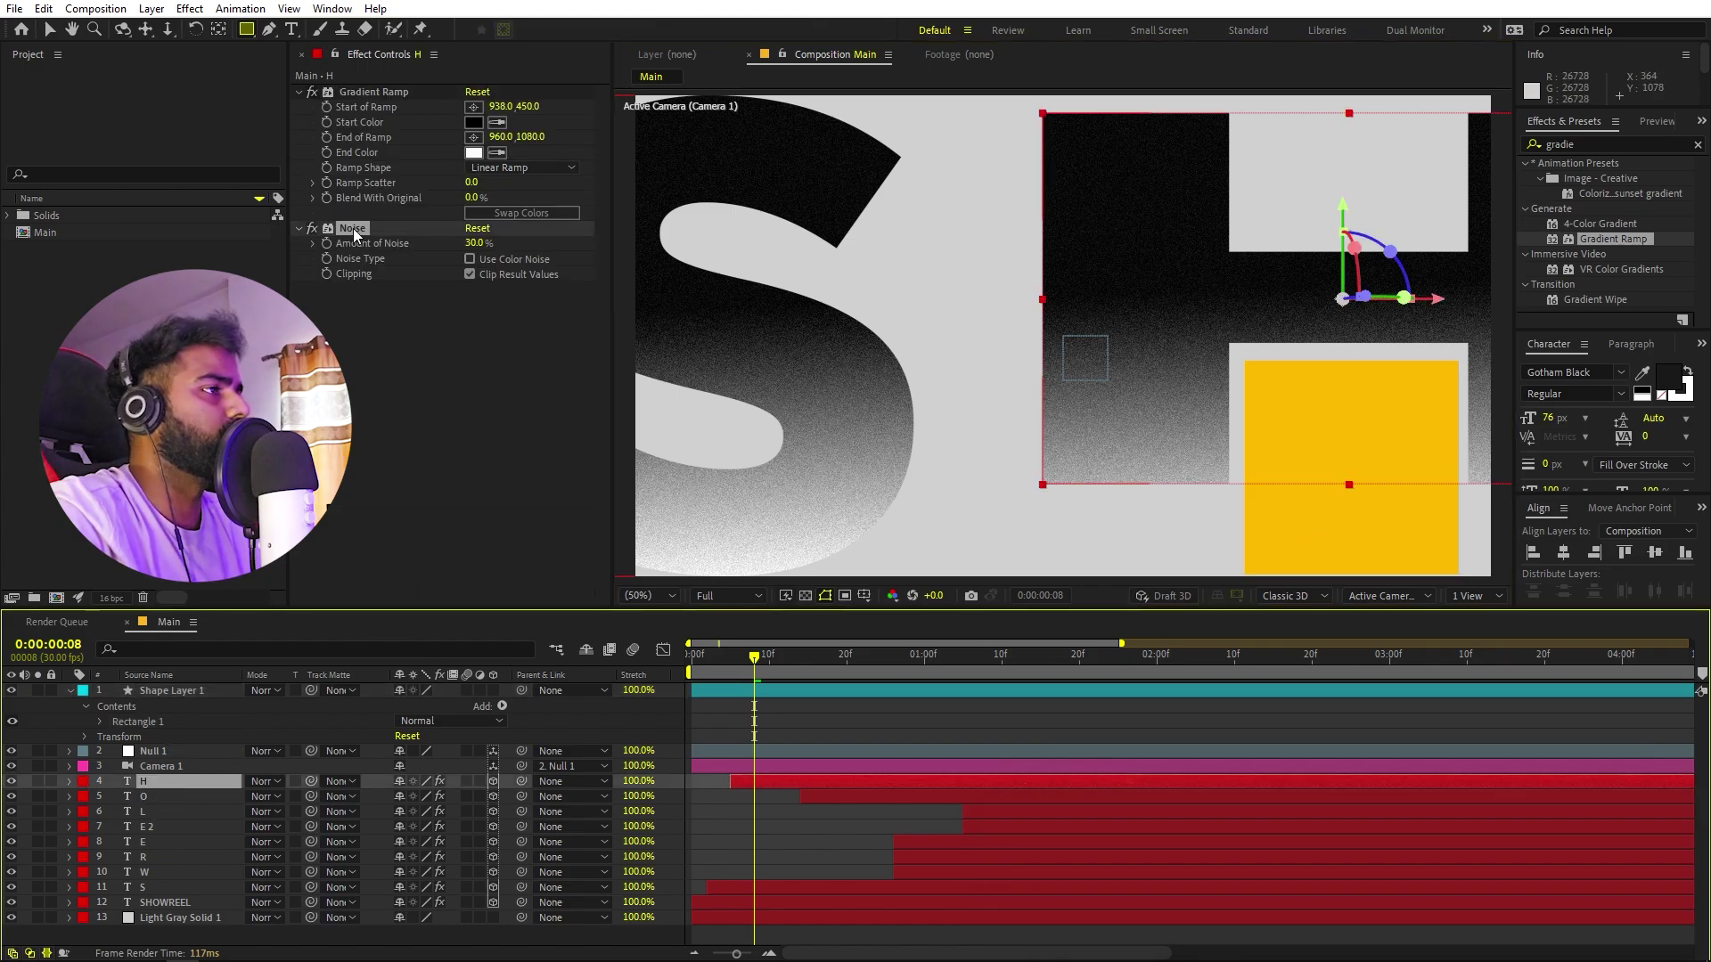
left_click(179, 686)
key("ctrl+v")
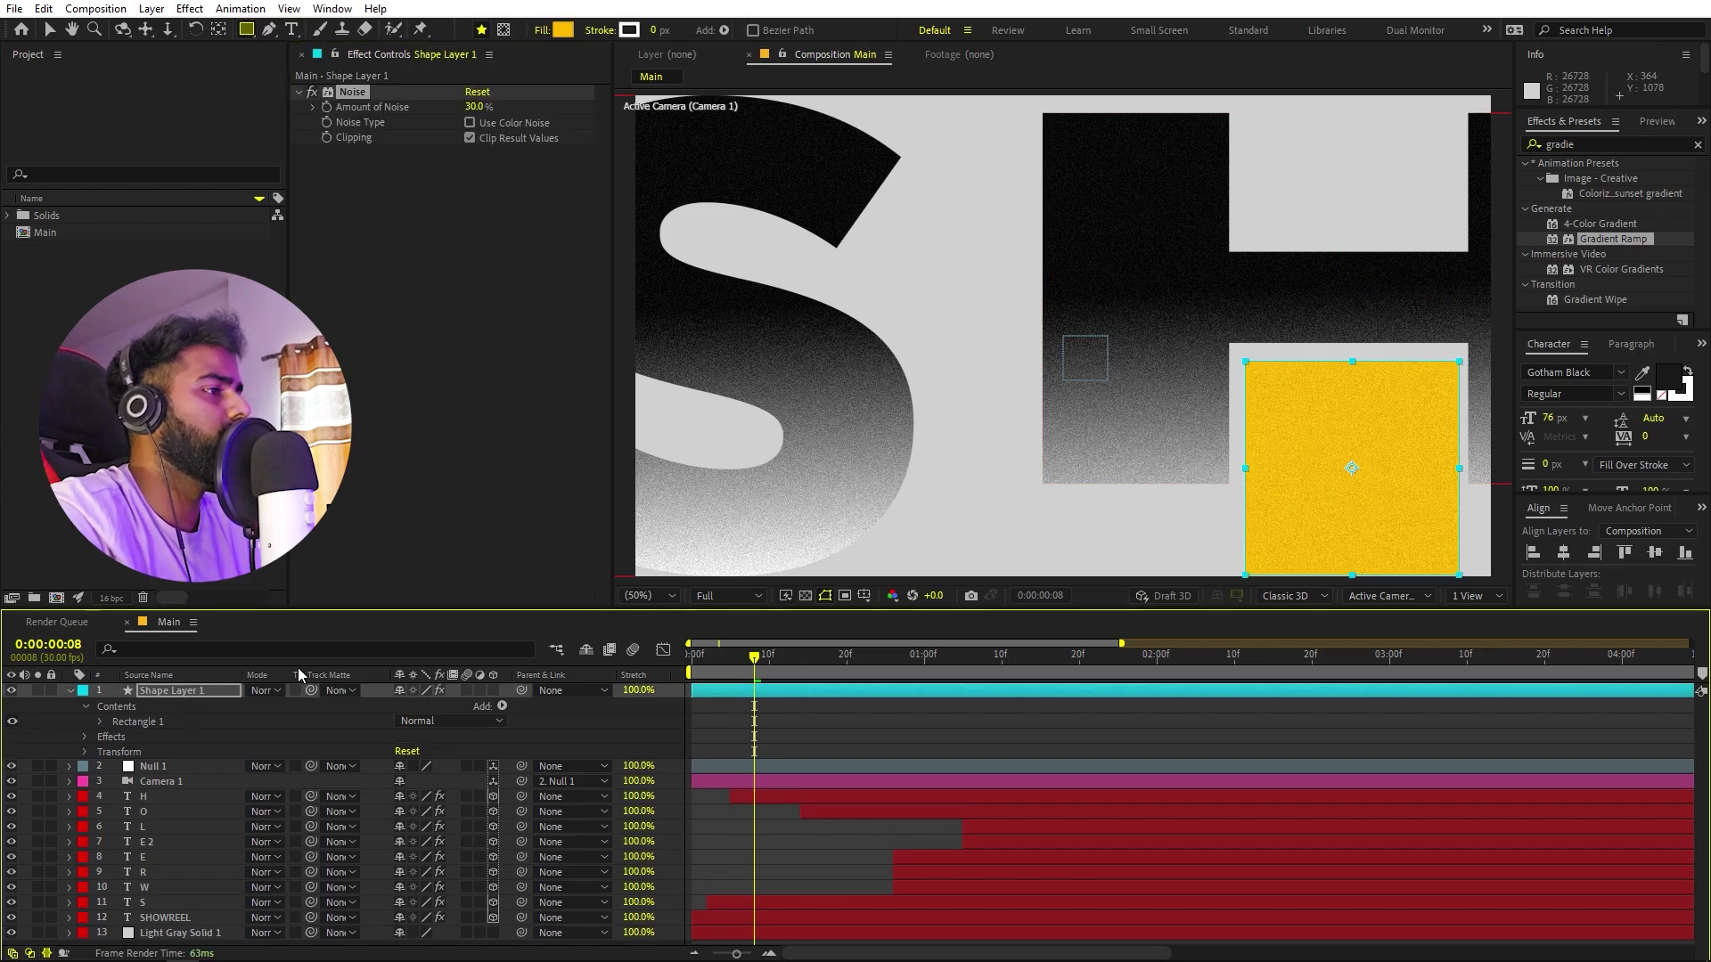
Make the yellow square a 3D layer and shift it horizontally into the gap beneath the H's crossbar.
left_click(493, 690)
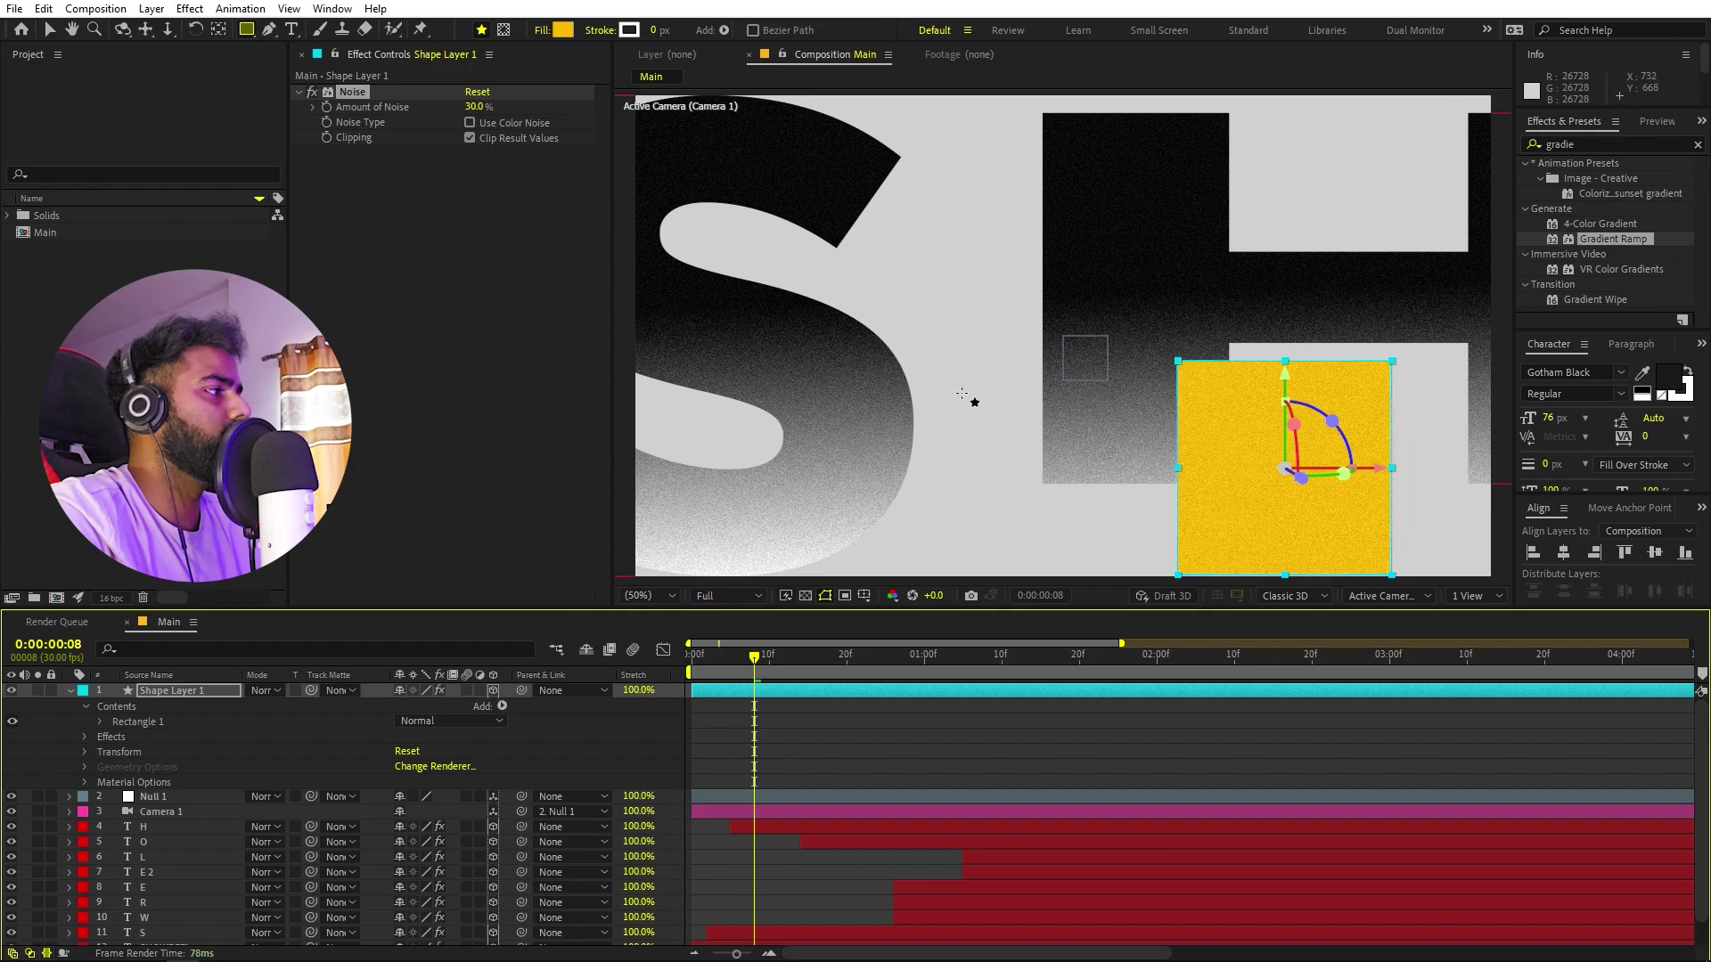
key("v")
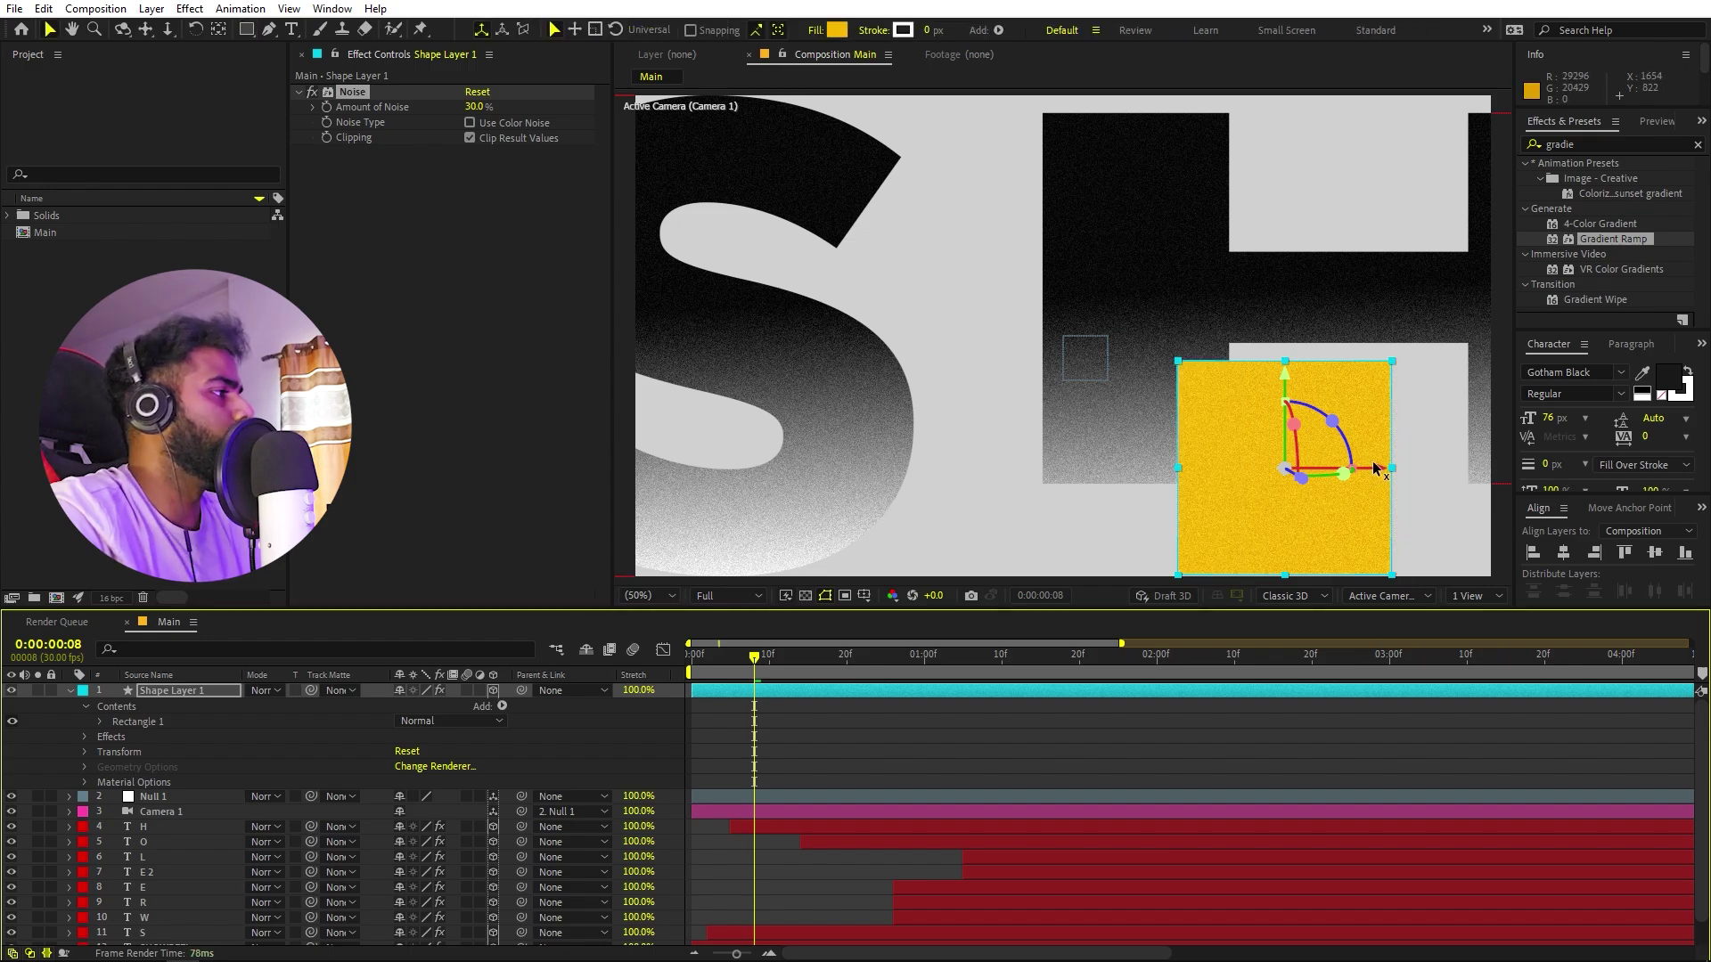
left_click_drag(1382, 470, 1449, 467)
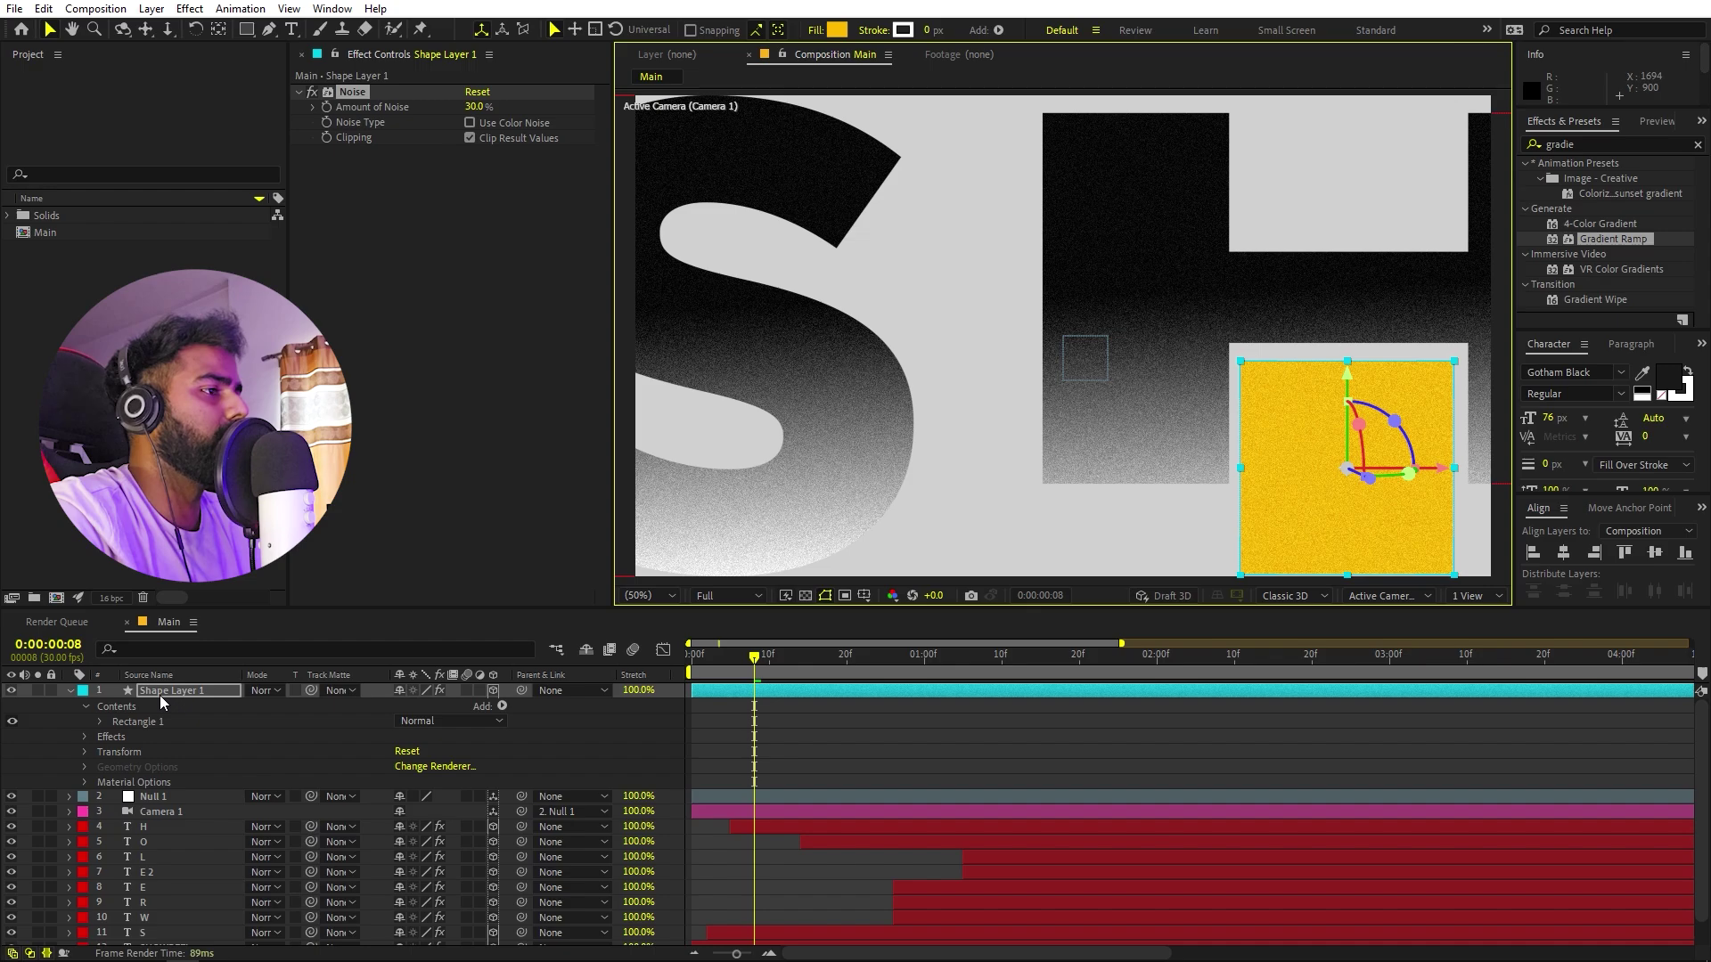
Keyframe the yellow square's Scale from 0% at 0:00:00:06 to 100% at 0:00:00:08.
key("s")
left_click(114, 705)
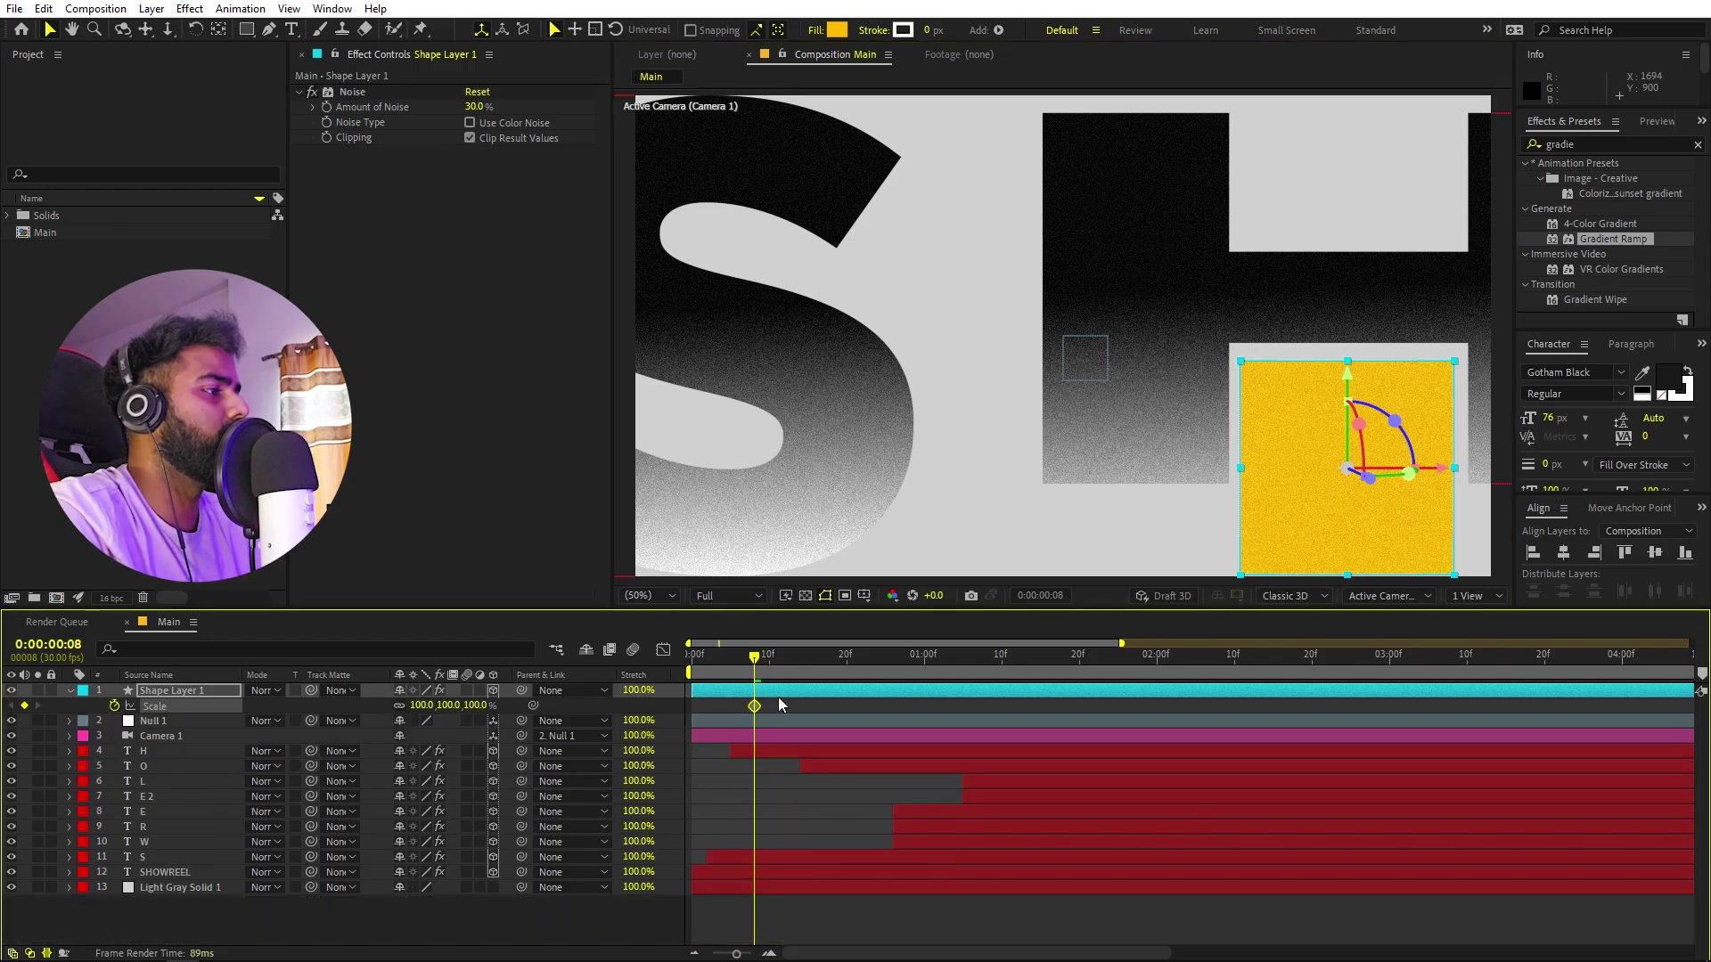
left_click_drag(746, 664, 734, 664)
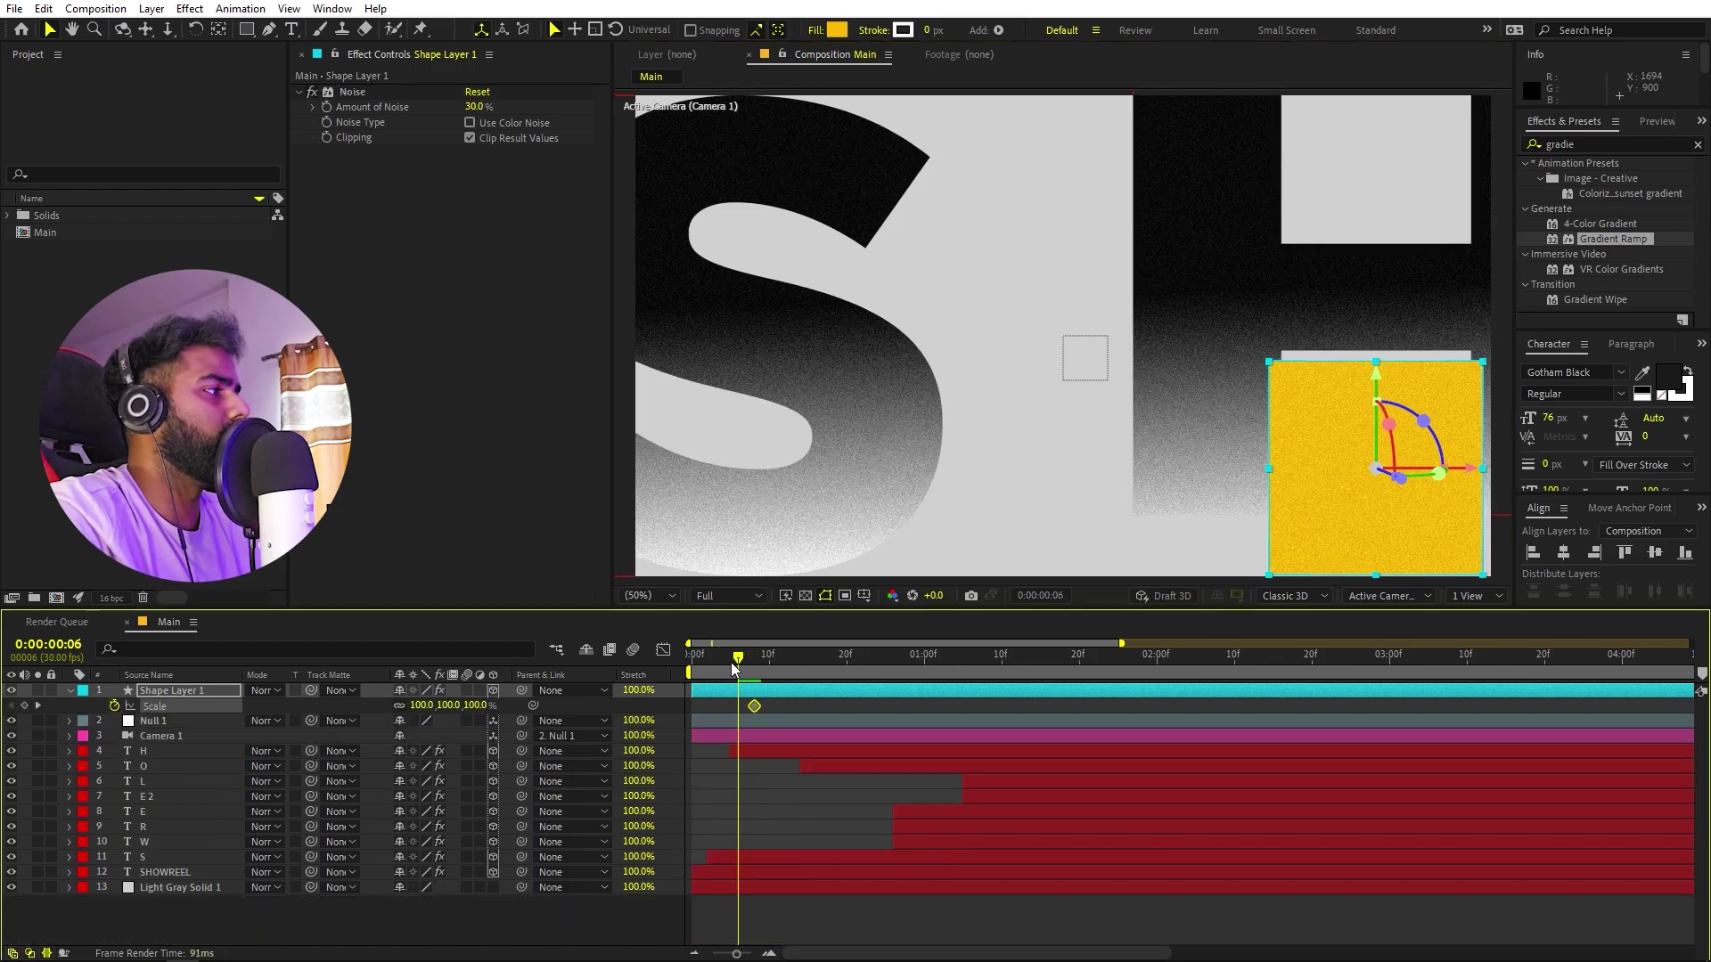
left_click(415, 704)
key("Return")
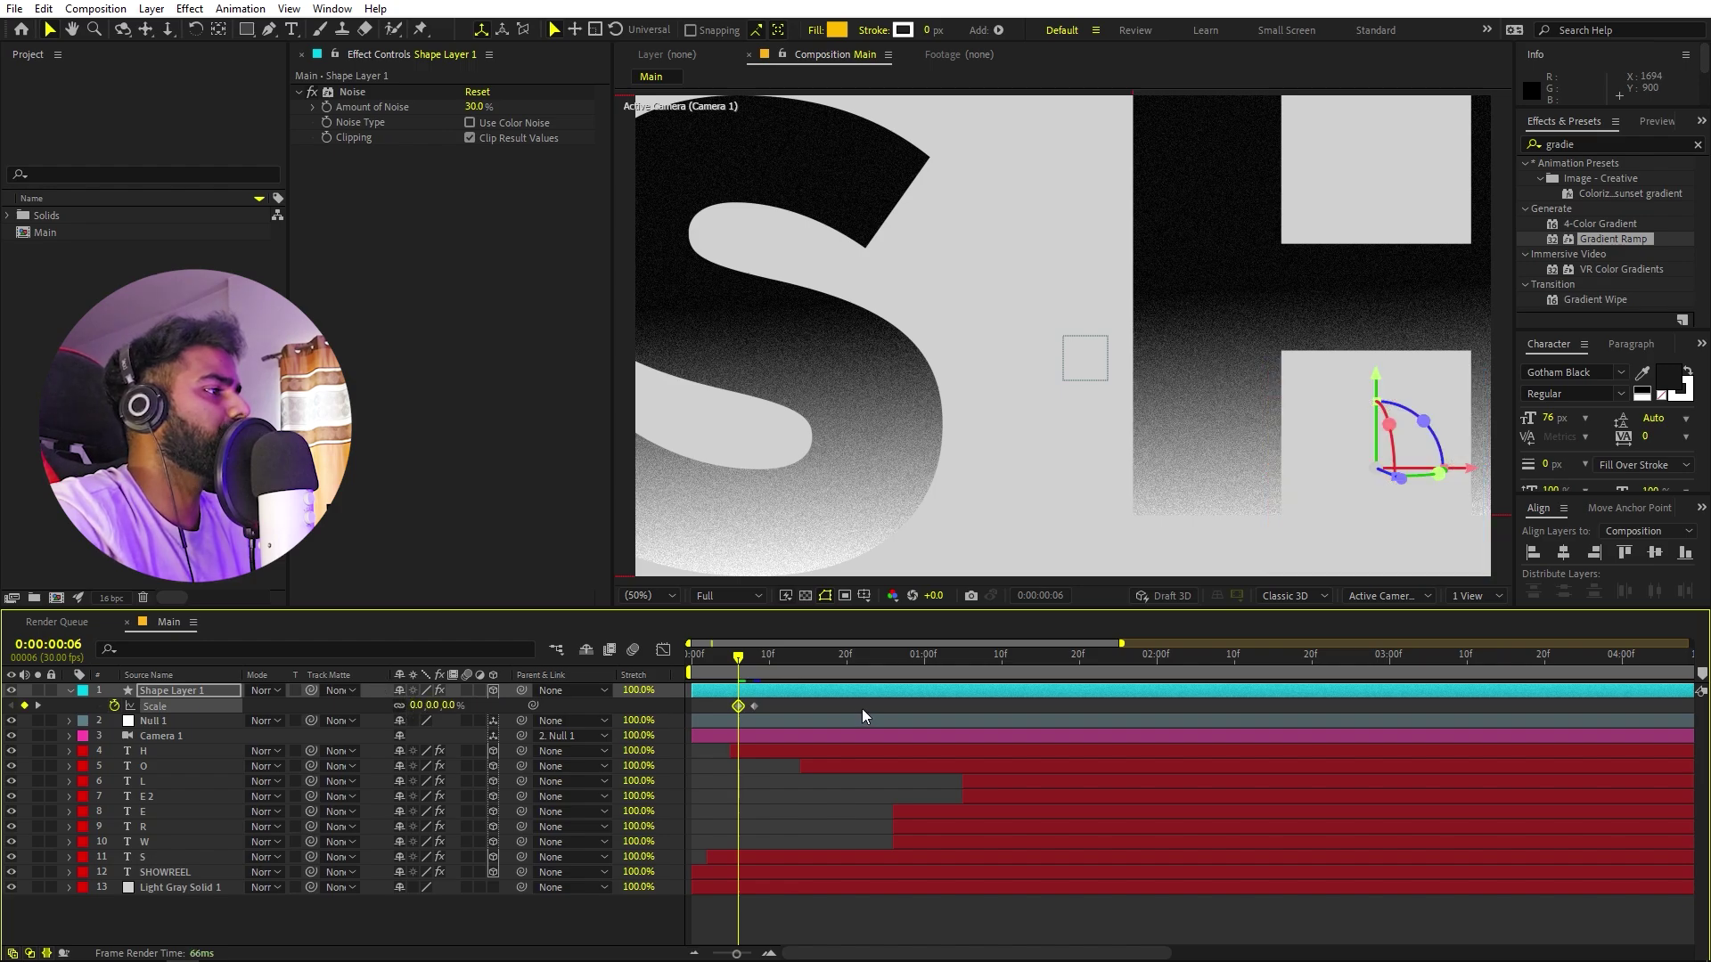
Retime the square's Scale keyframes to 0:00:00:05 and 0:00:00:11 to match the H's stretch, and preview the growth.
key("space")
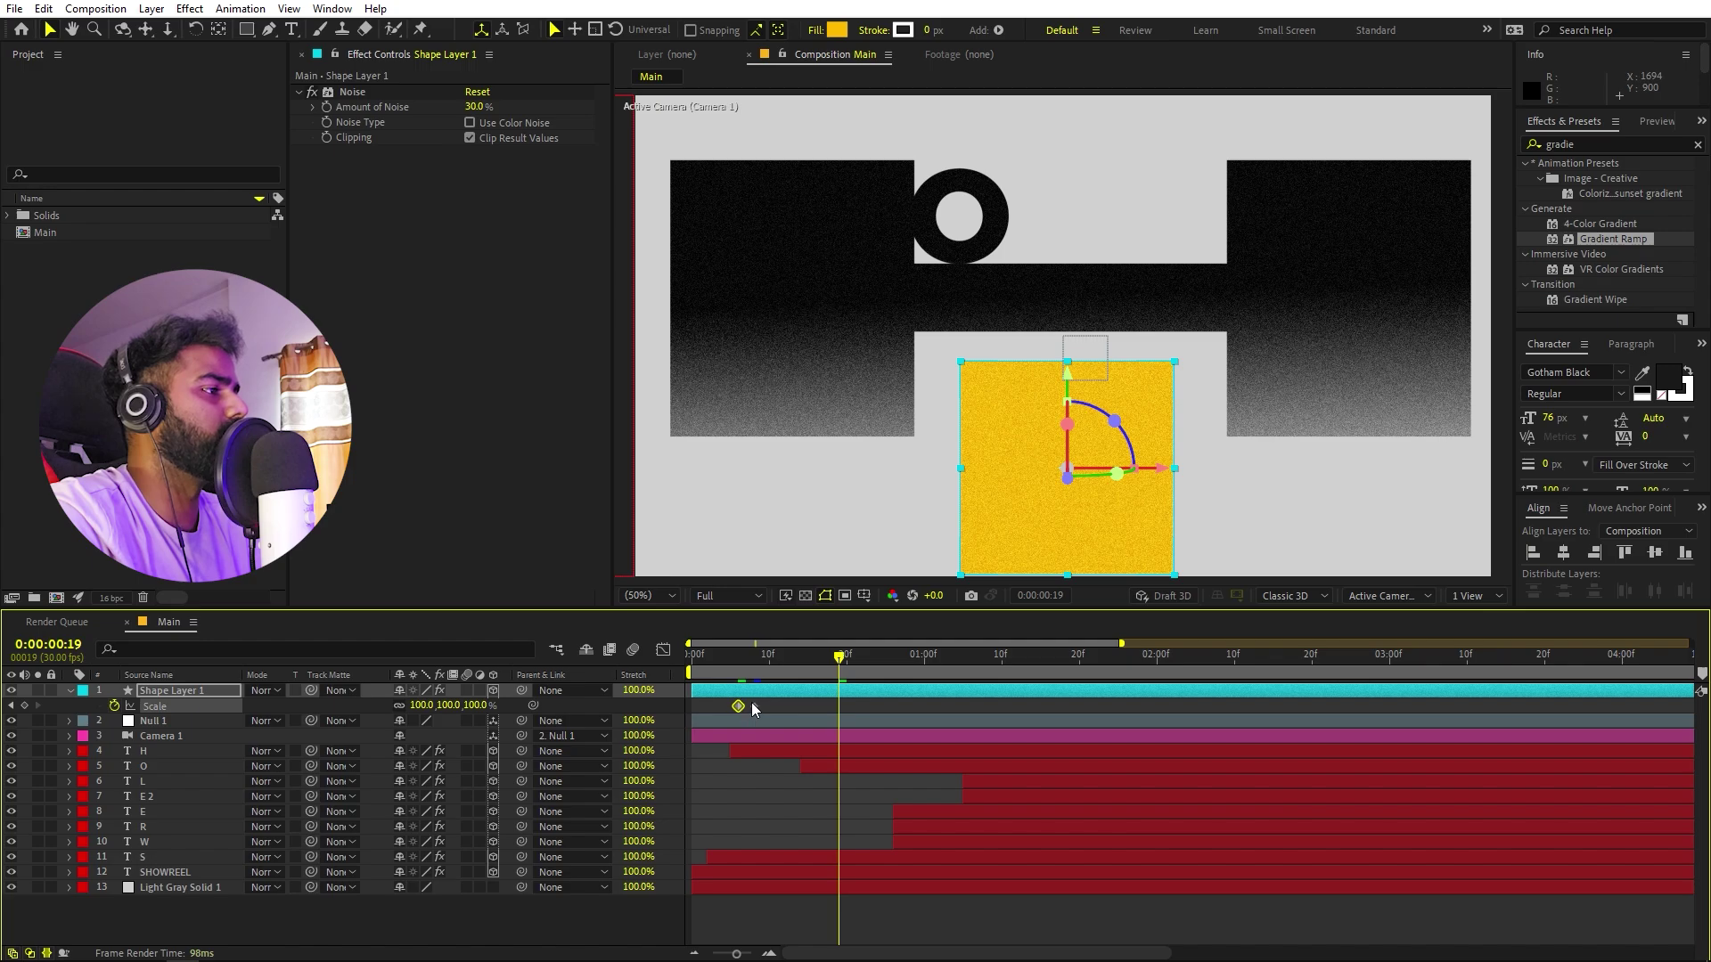
left_click_drag(764, 664, 729, 707)
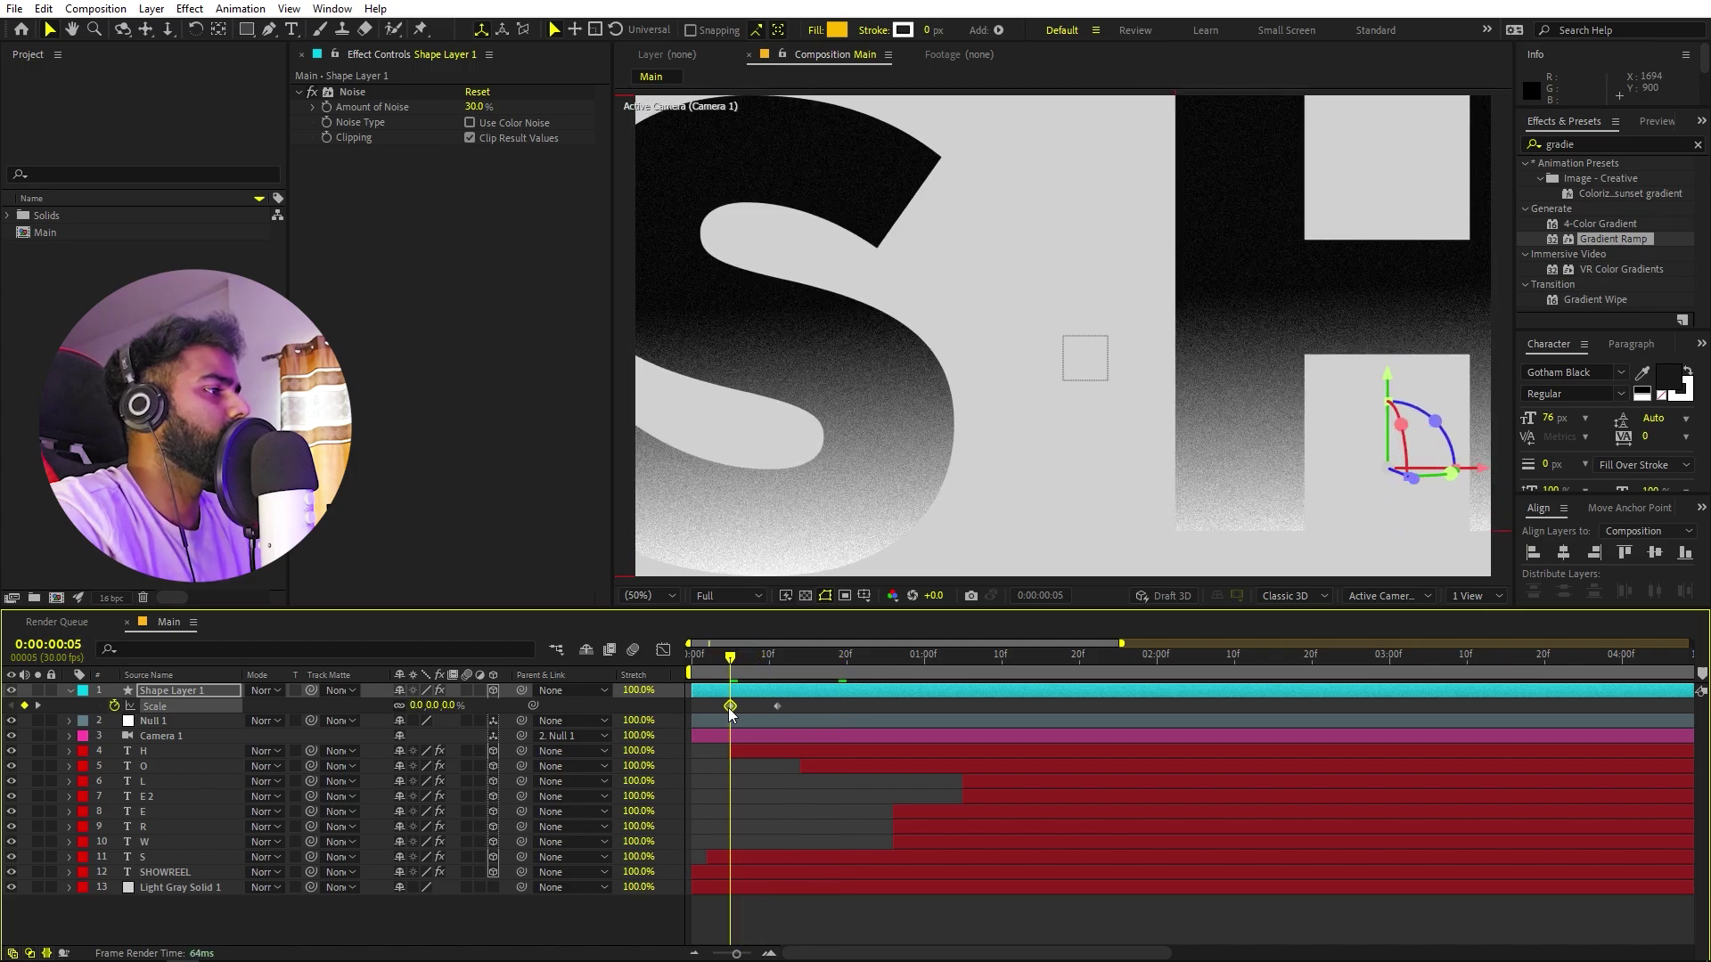
key("space")
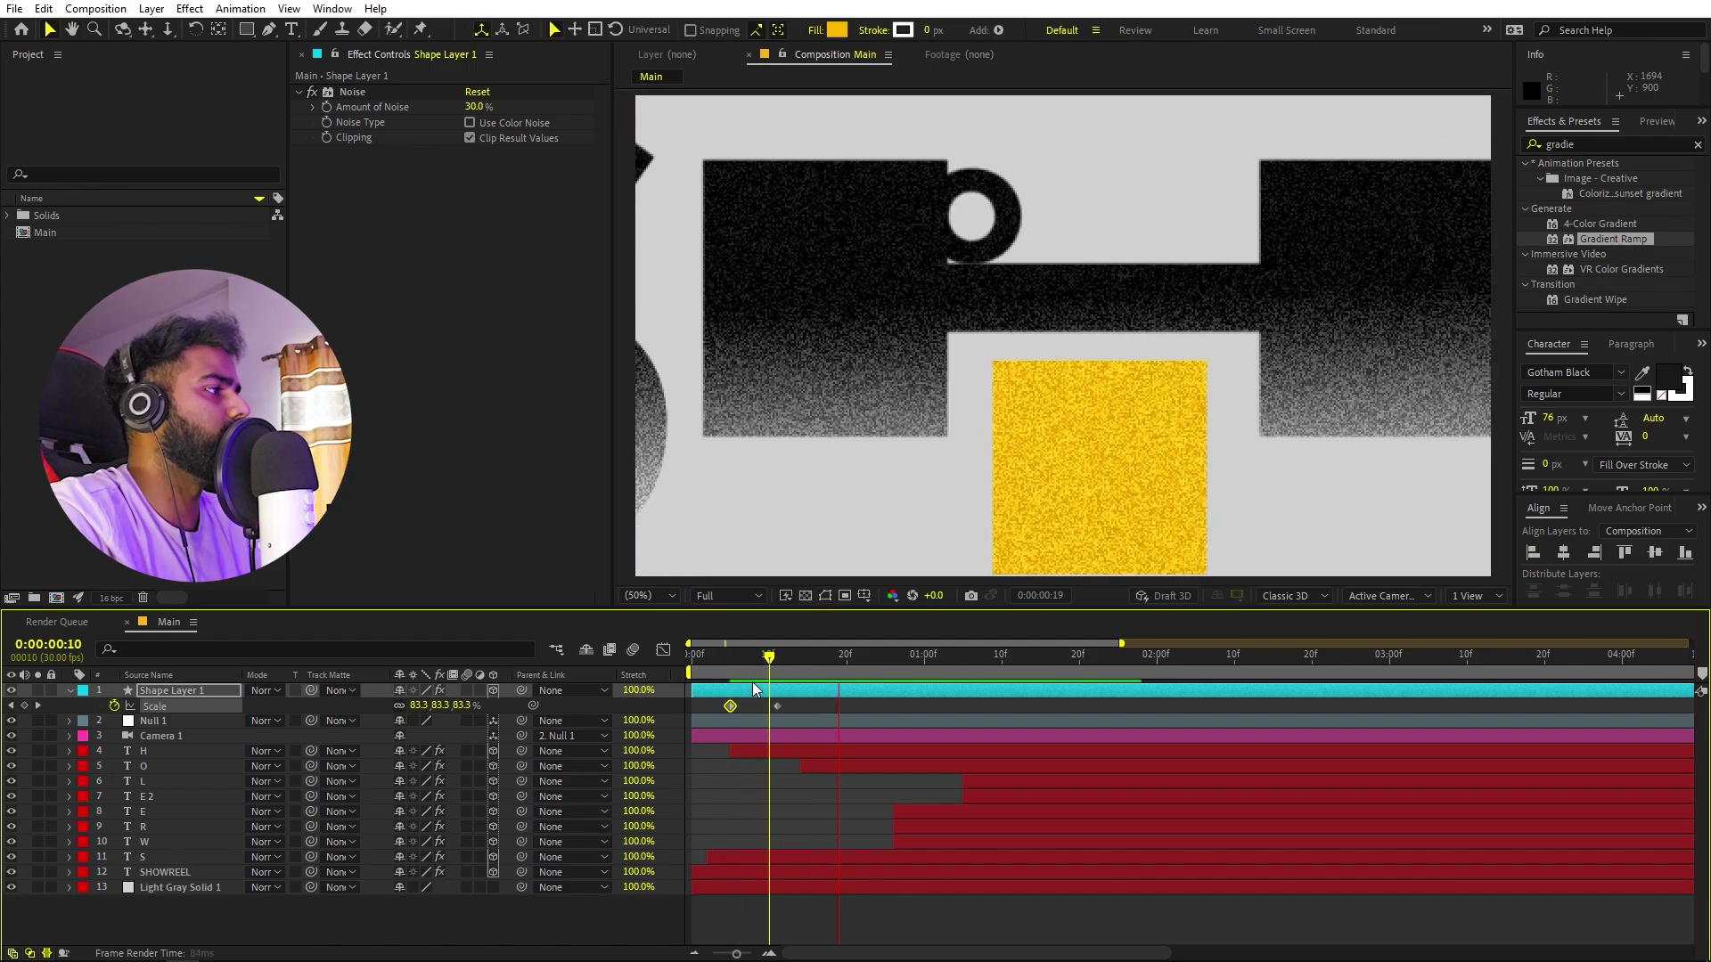
Unlink the square's Scale at 0:00:00:11, set it to about 129% wide and 113.8% high, and preview from the first frame.
left_click(776, 670)
mouse_move(779, 671)
left_mouse_down()
mouse_move(812, 670)
mouse_move(784, 671)
left_mouse_up()
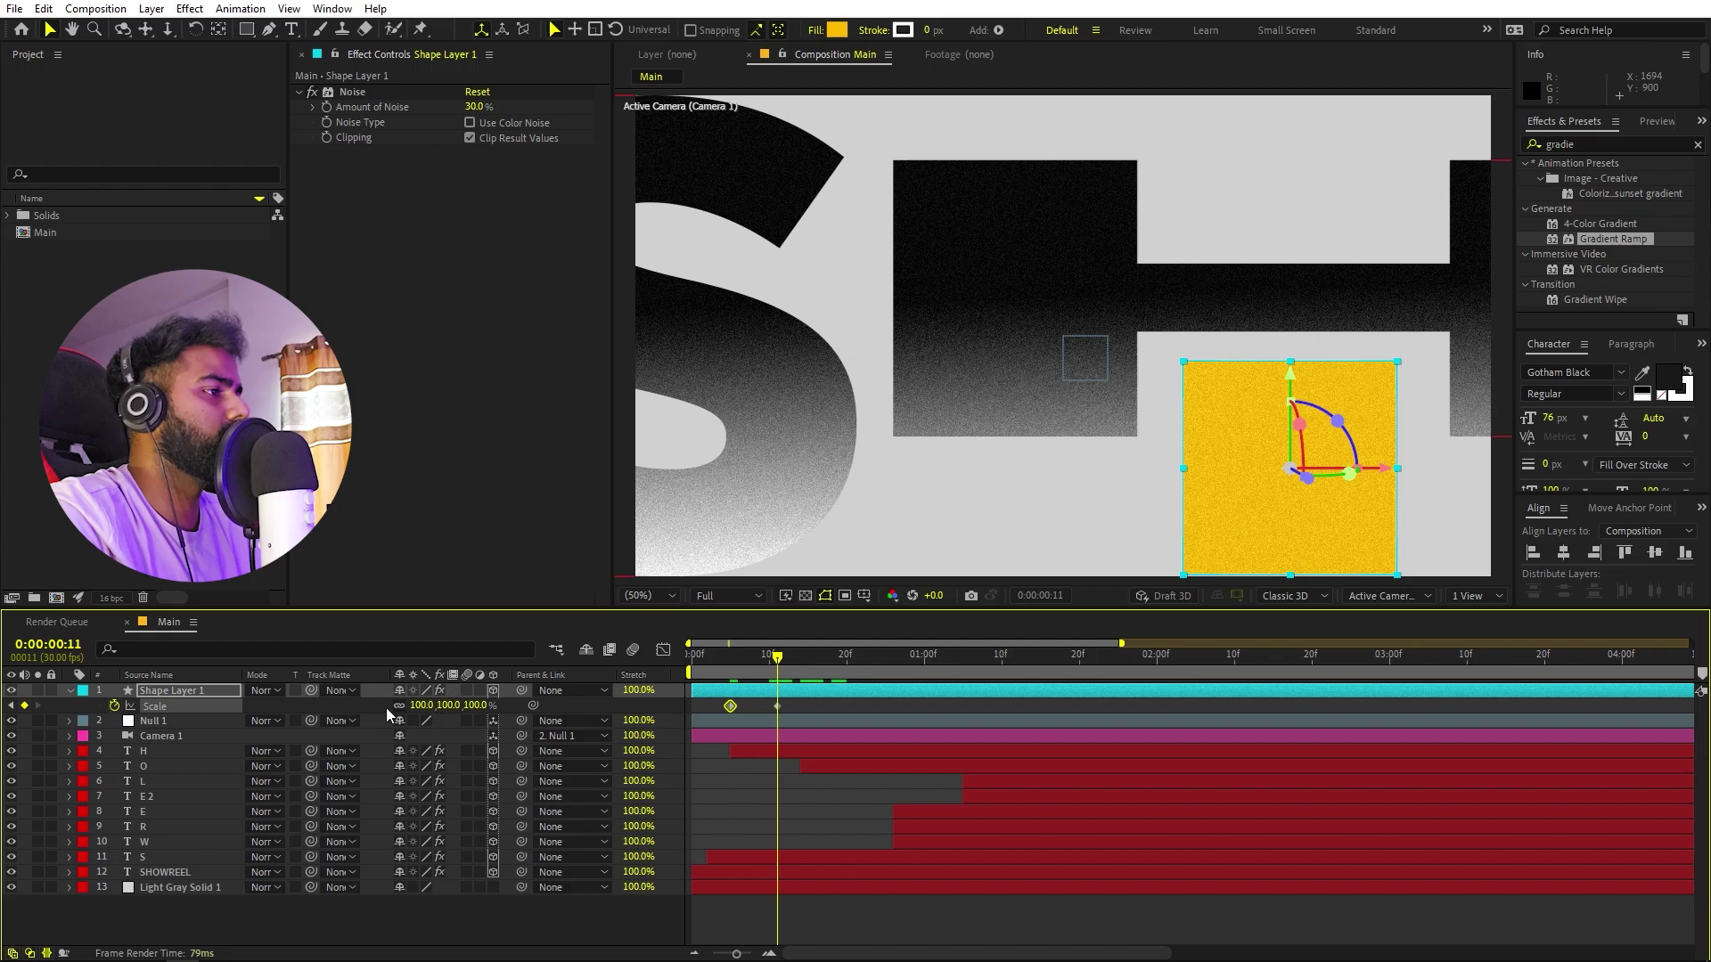
left_click_drag(450, 705, 670, 706)
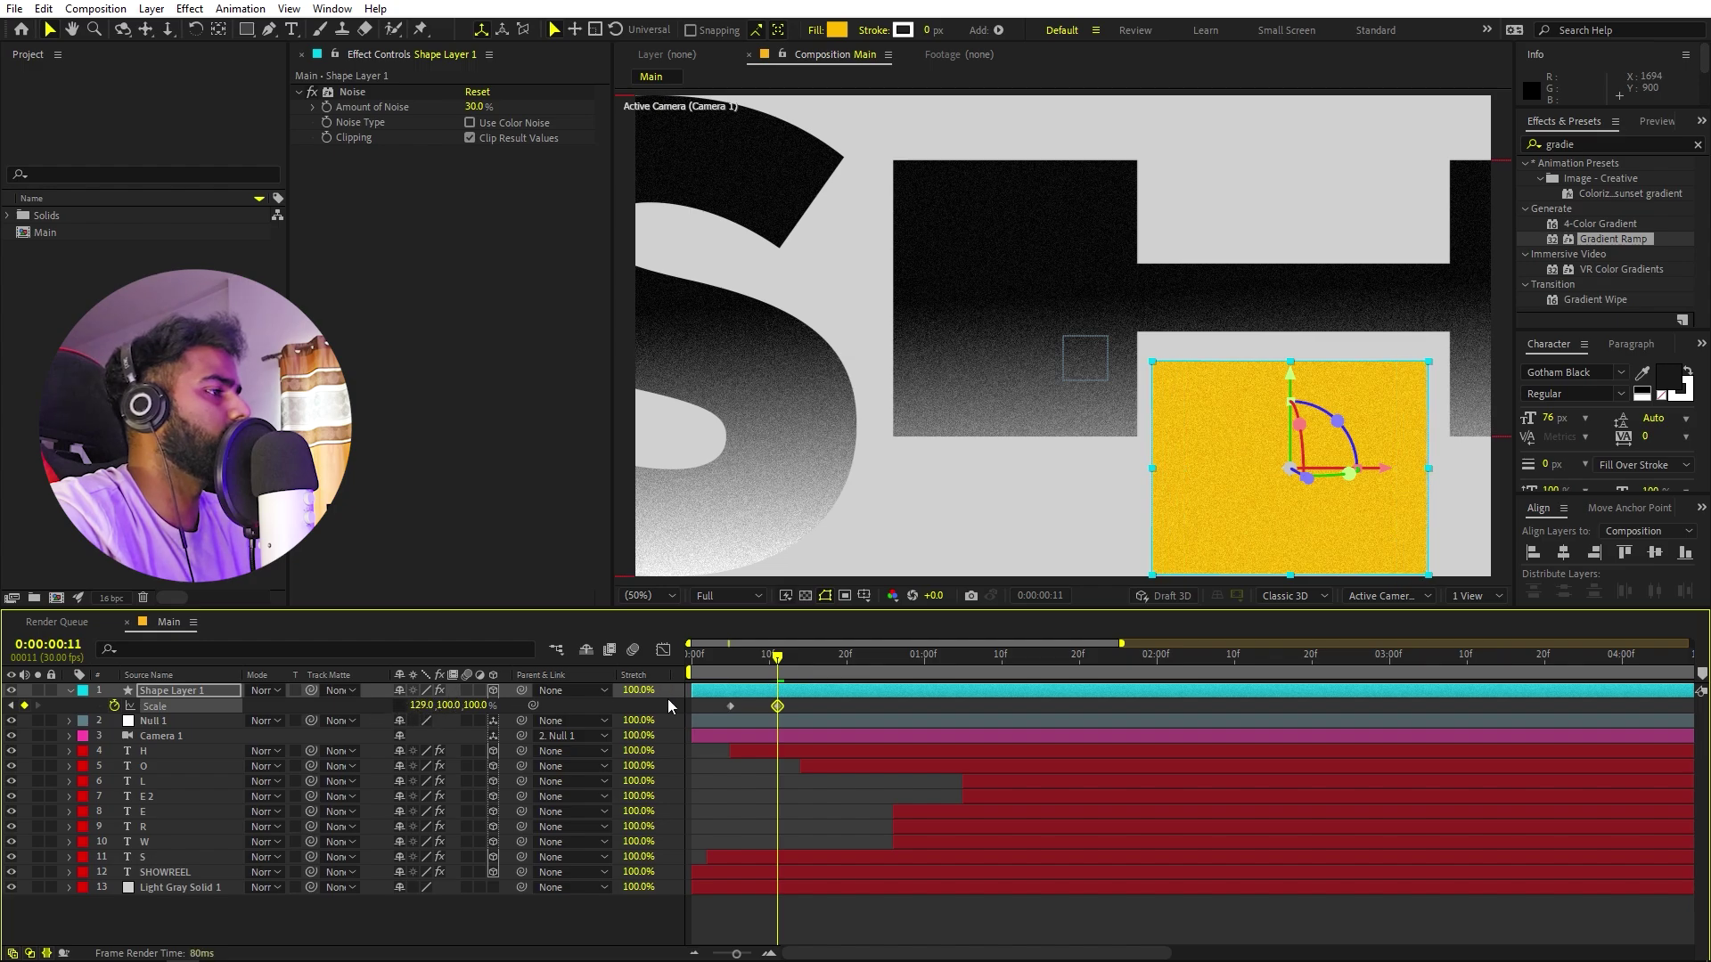
left_click_drag(450, 705, 579, 720)
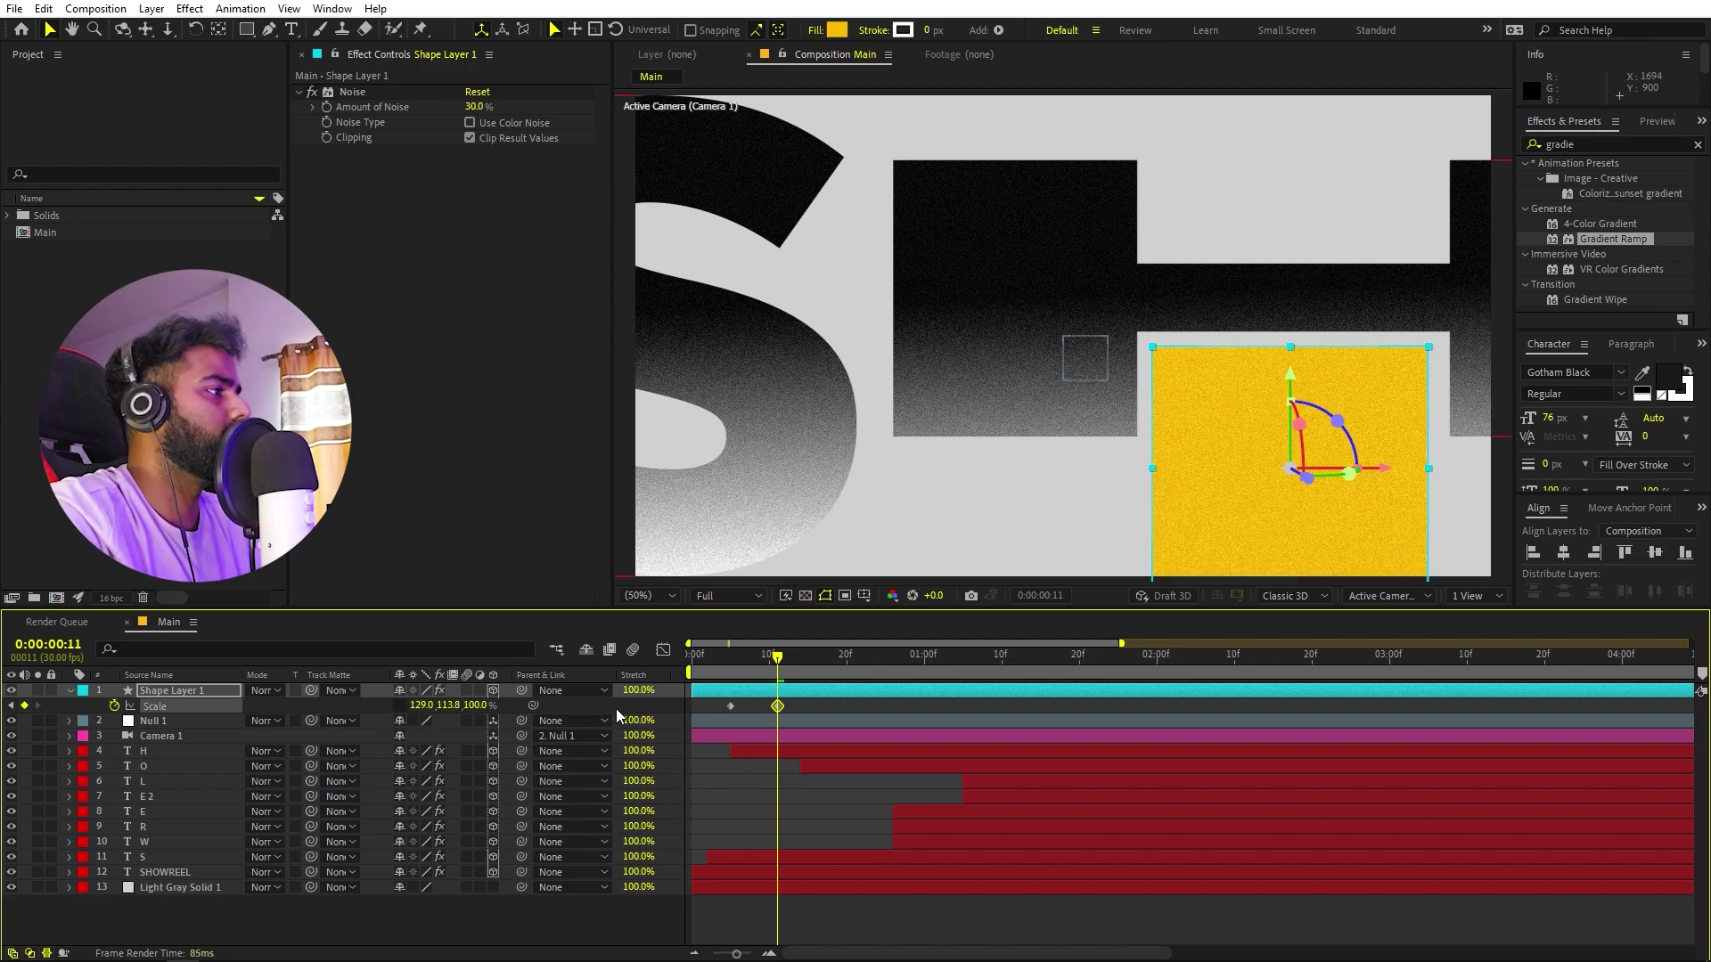
left_click_drag(827, 666, 587, 669)
key("space")
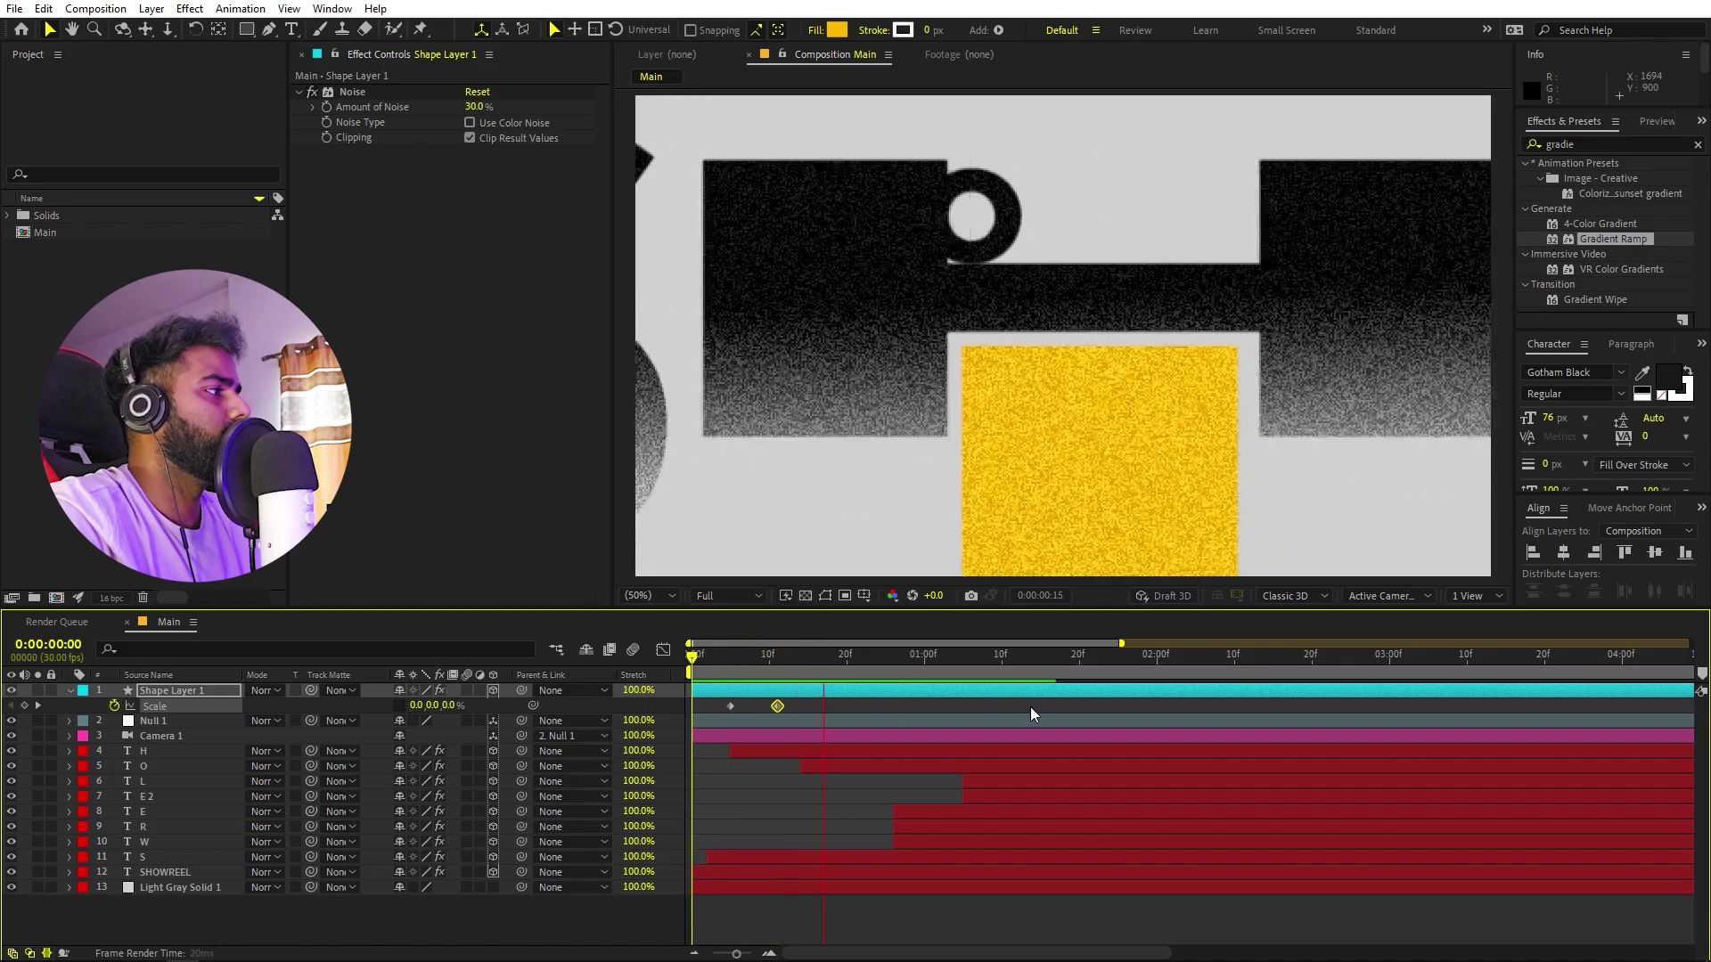
Preview the growth, duplicate the yellow square at 0:00:00:27 and remove the copy's Scale keyframes.
key("space")
left_click_drag(713, 664, 898, 691)
key("space")
left_click(927, 706)
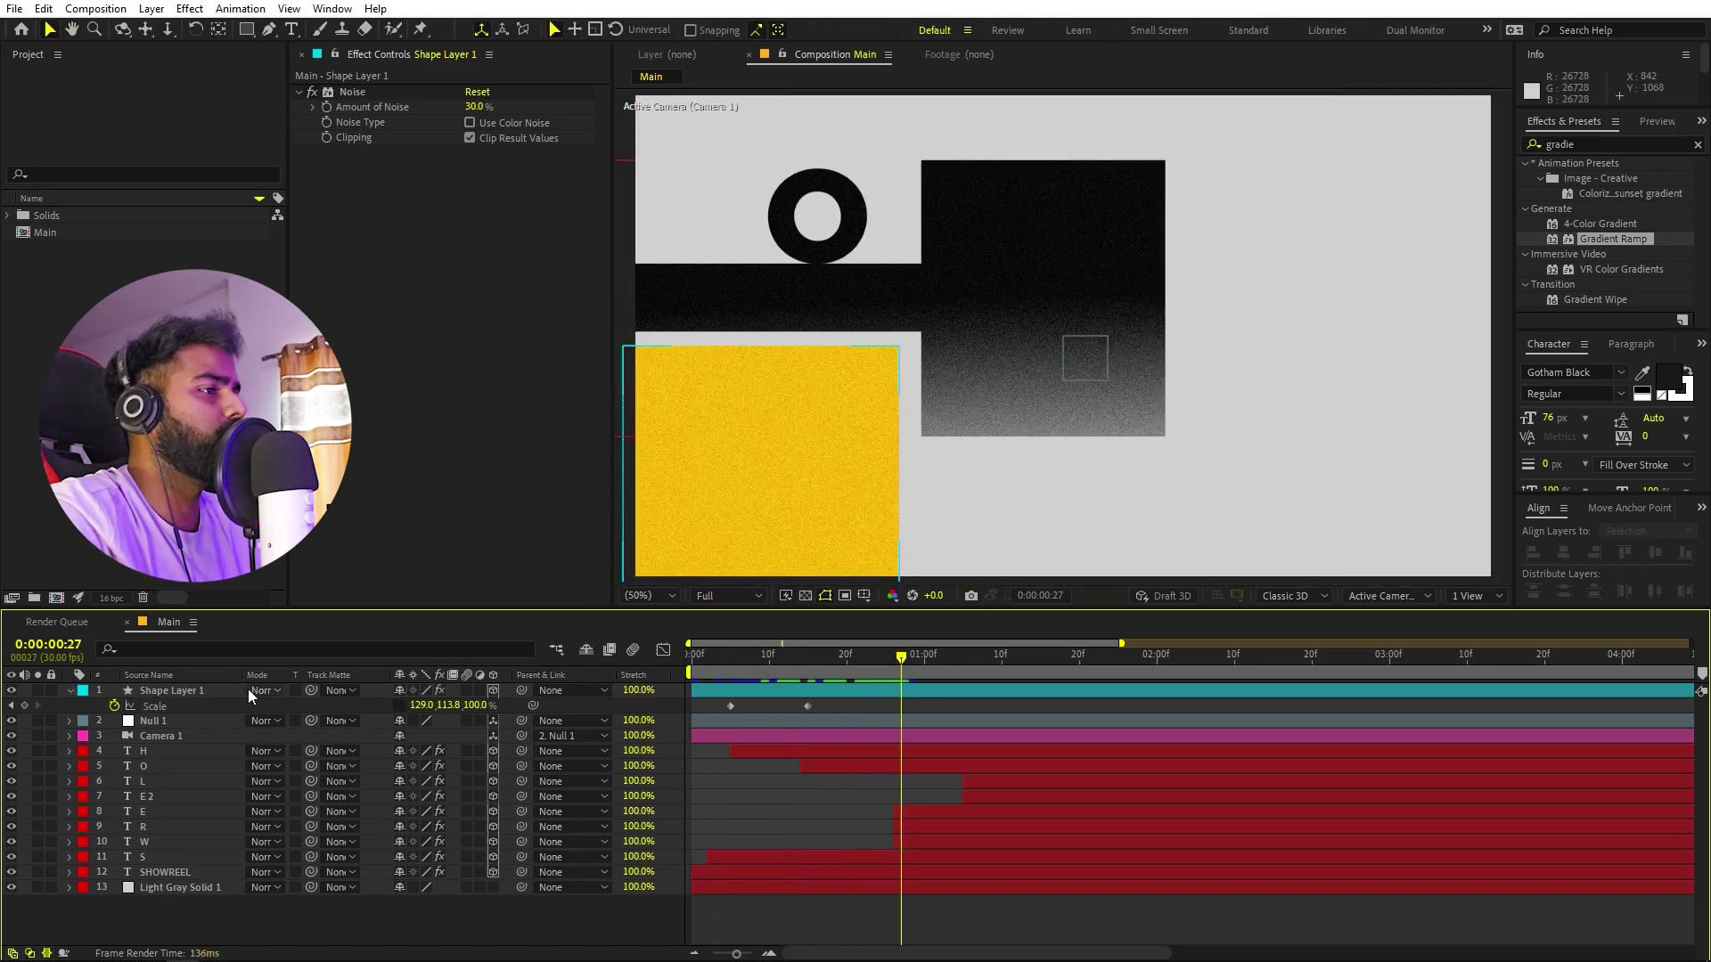
left_click(185, 691)
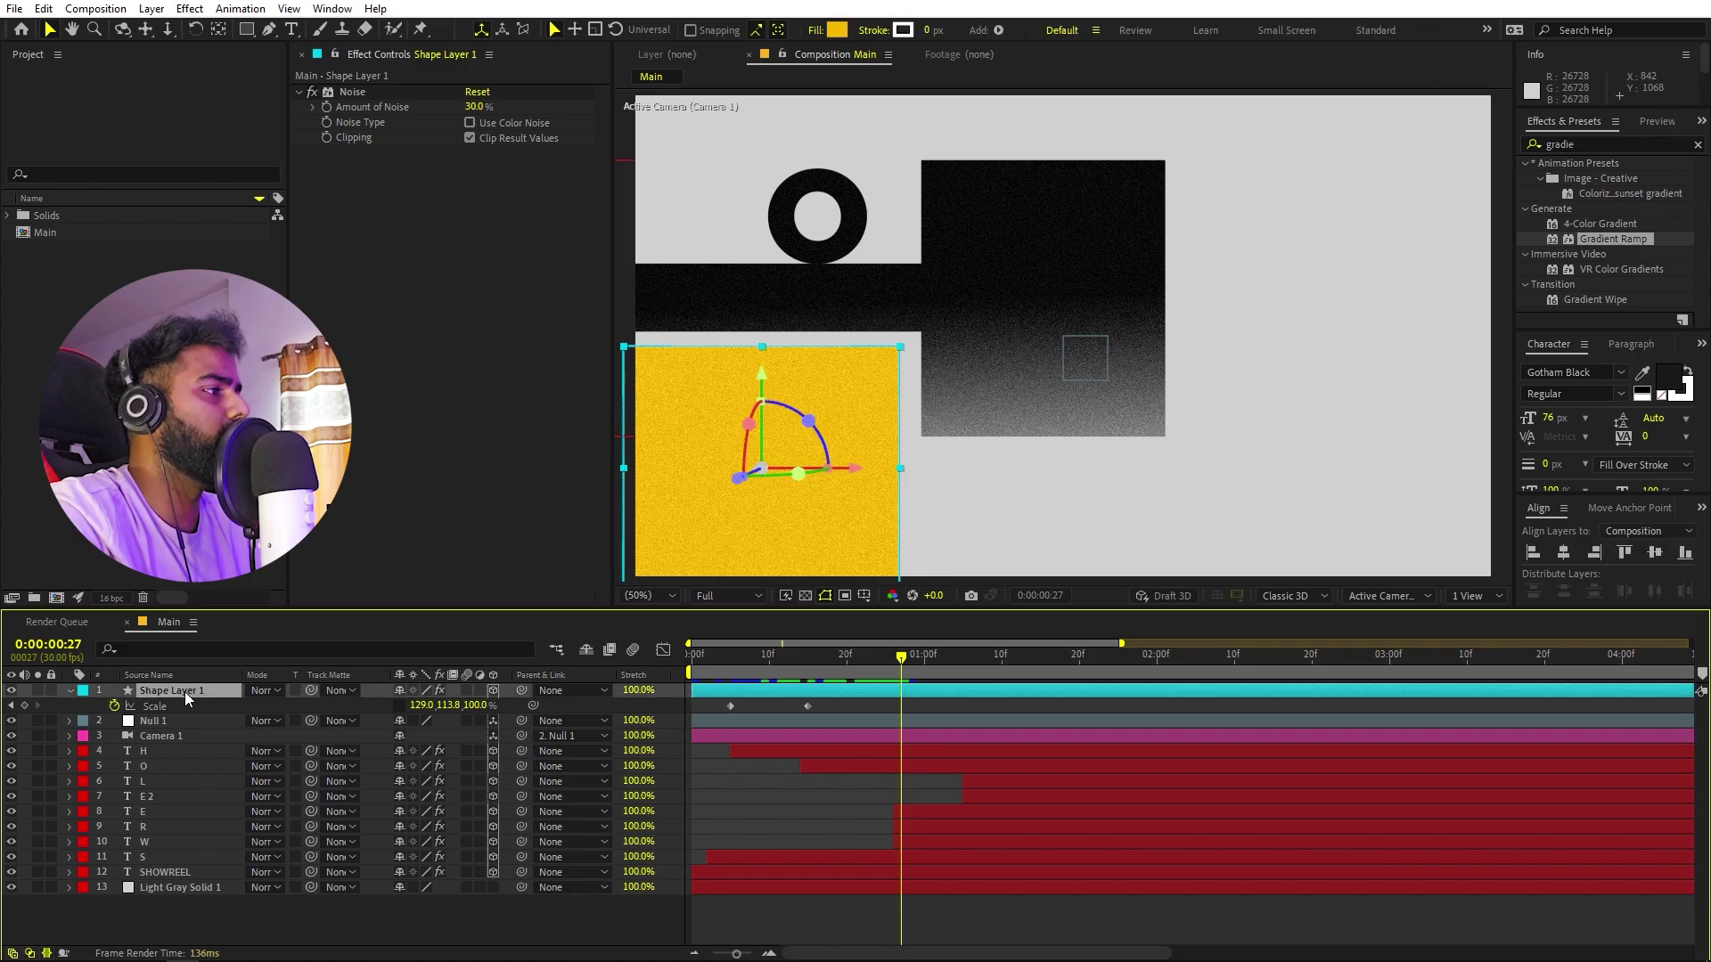
key("ctrl+d")
key("u")
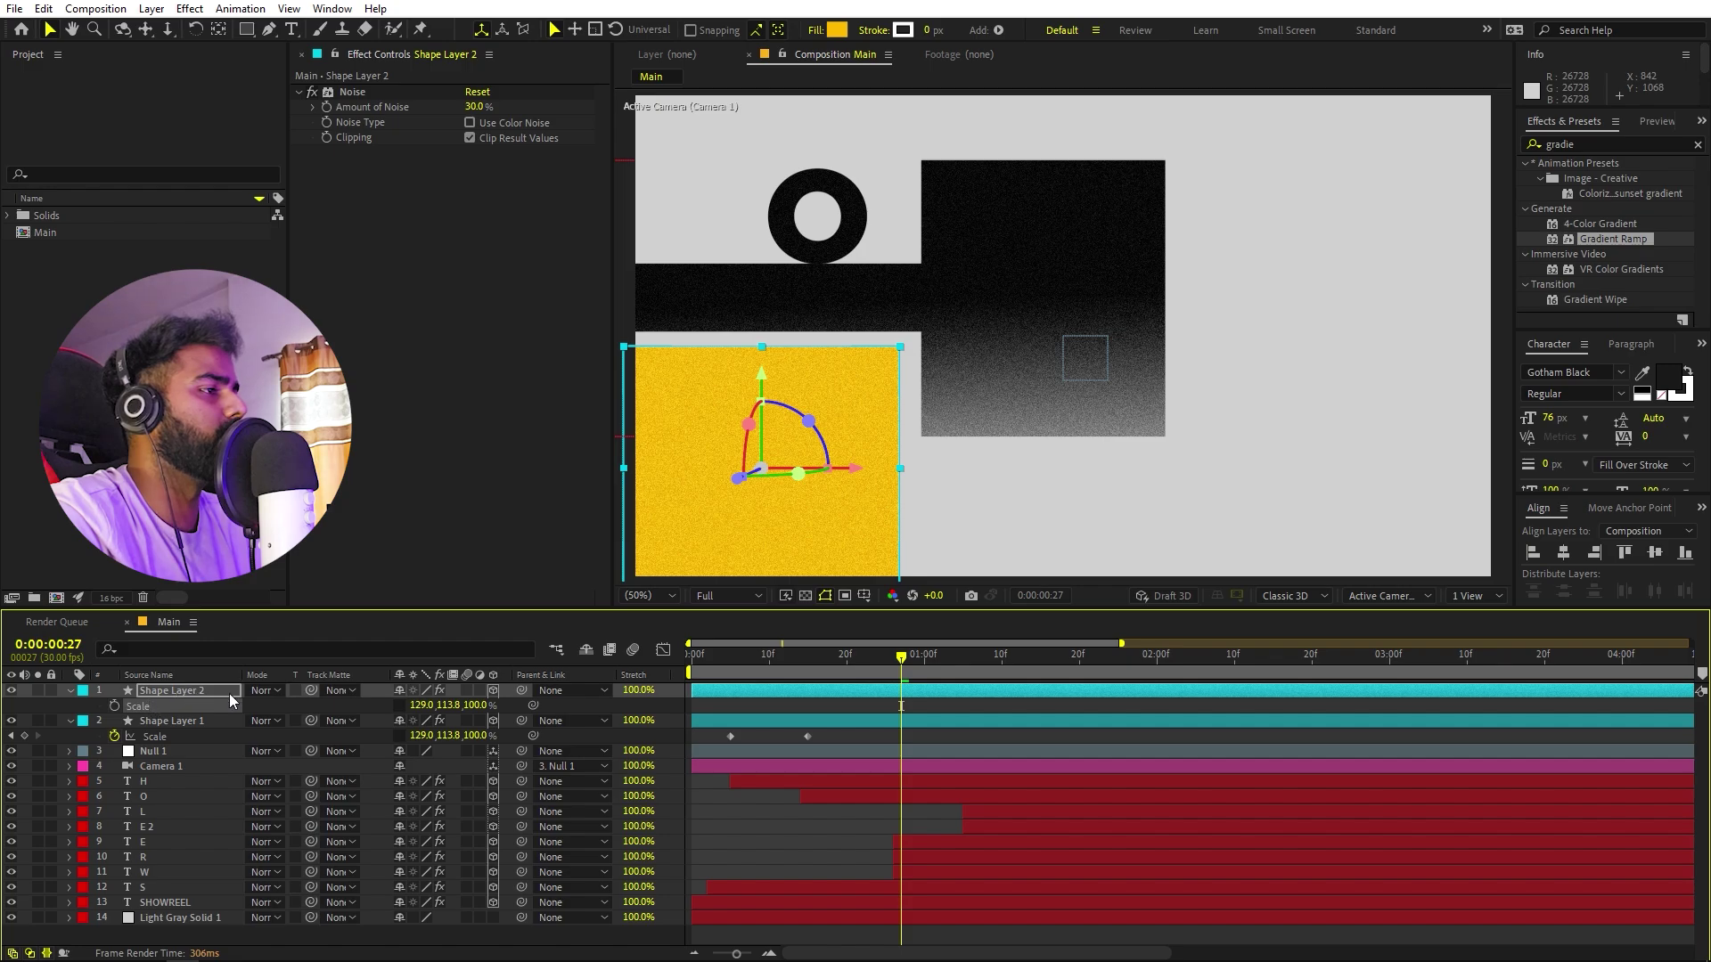
Flatten the duplicated yellow square to 57.9% Scale height and place it just beneath the H's right stem.
left_click_drag(449, 705, 405, 706)
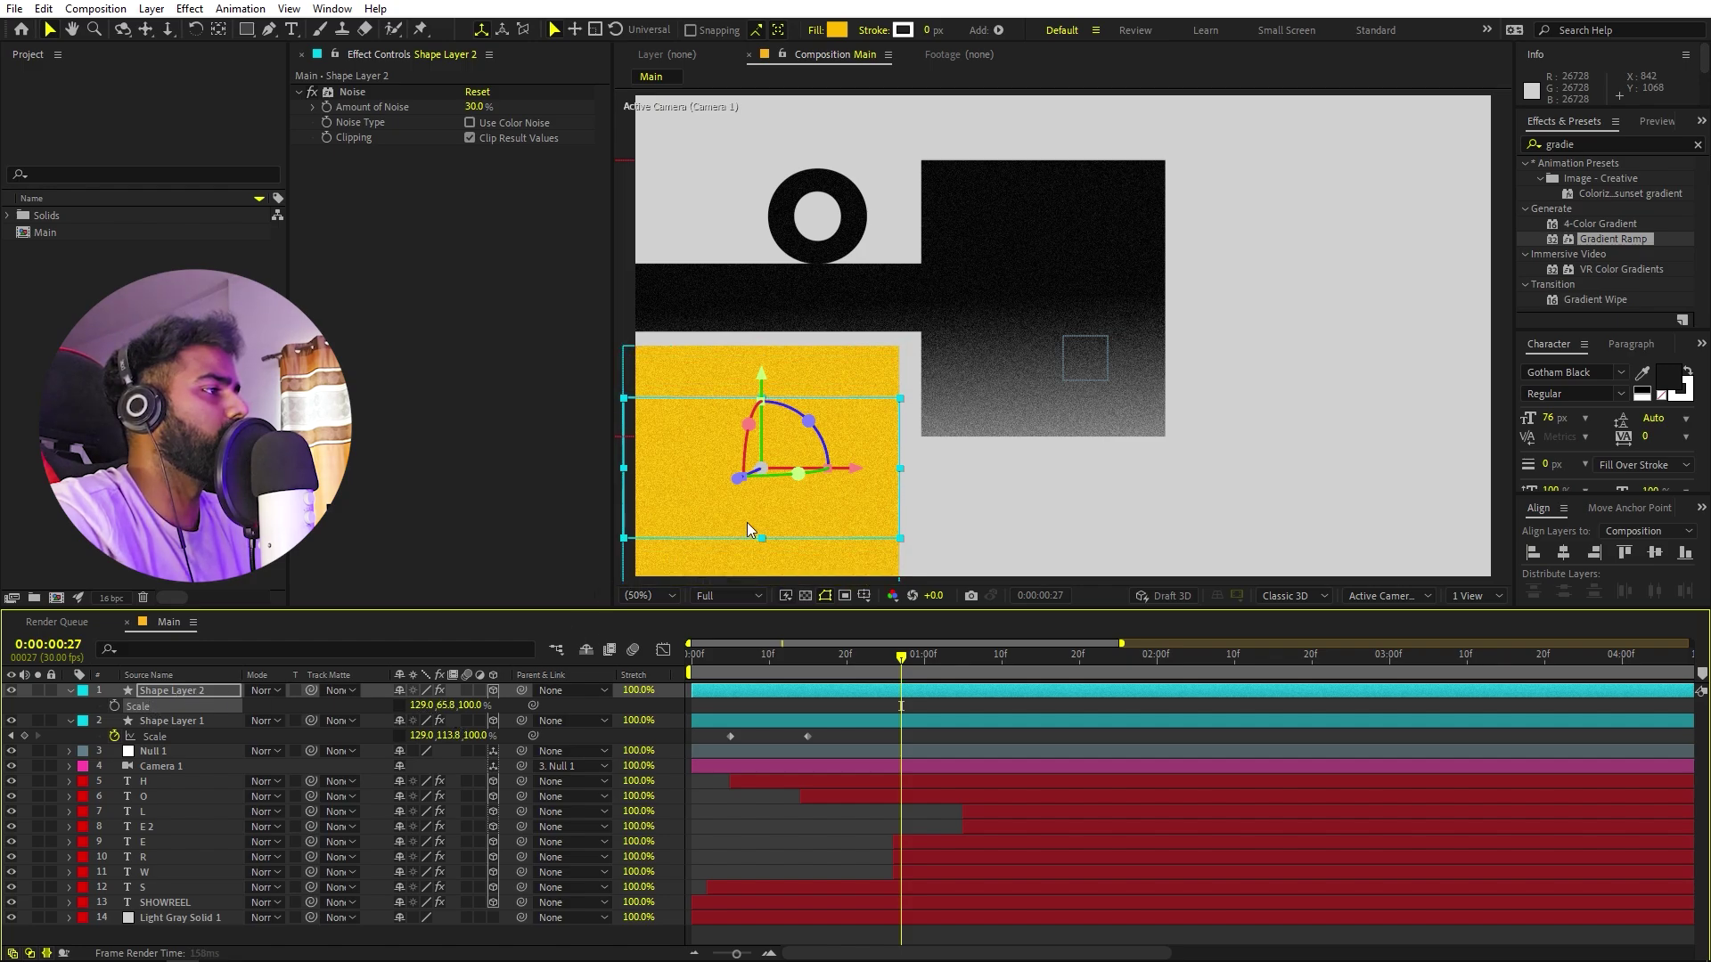
left_click_drag(747, 531, 1056, 570)
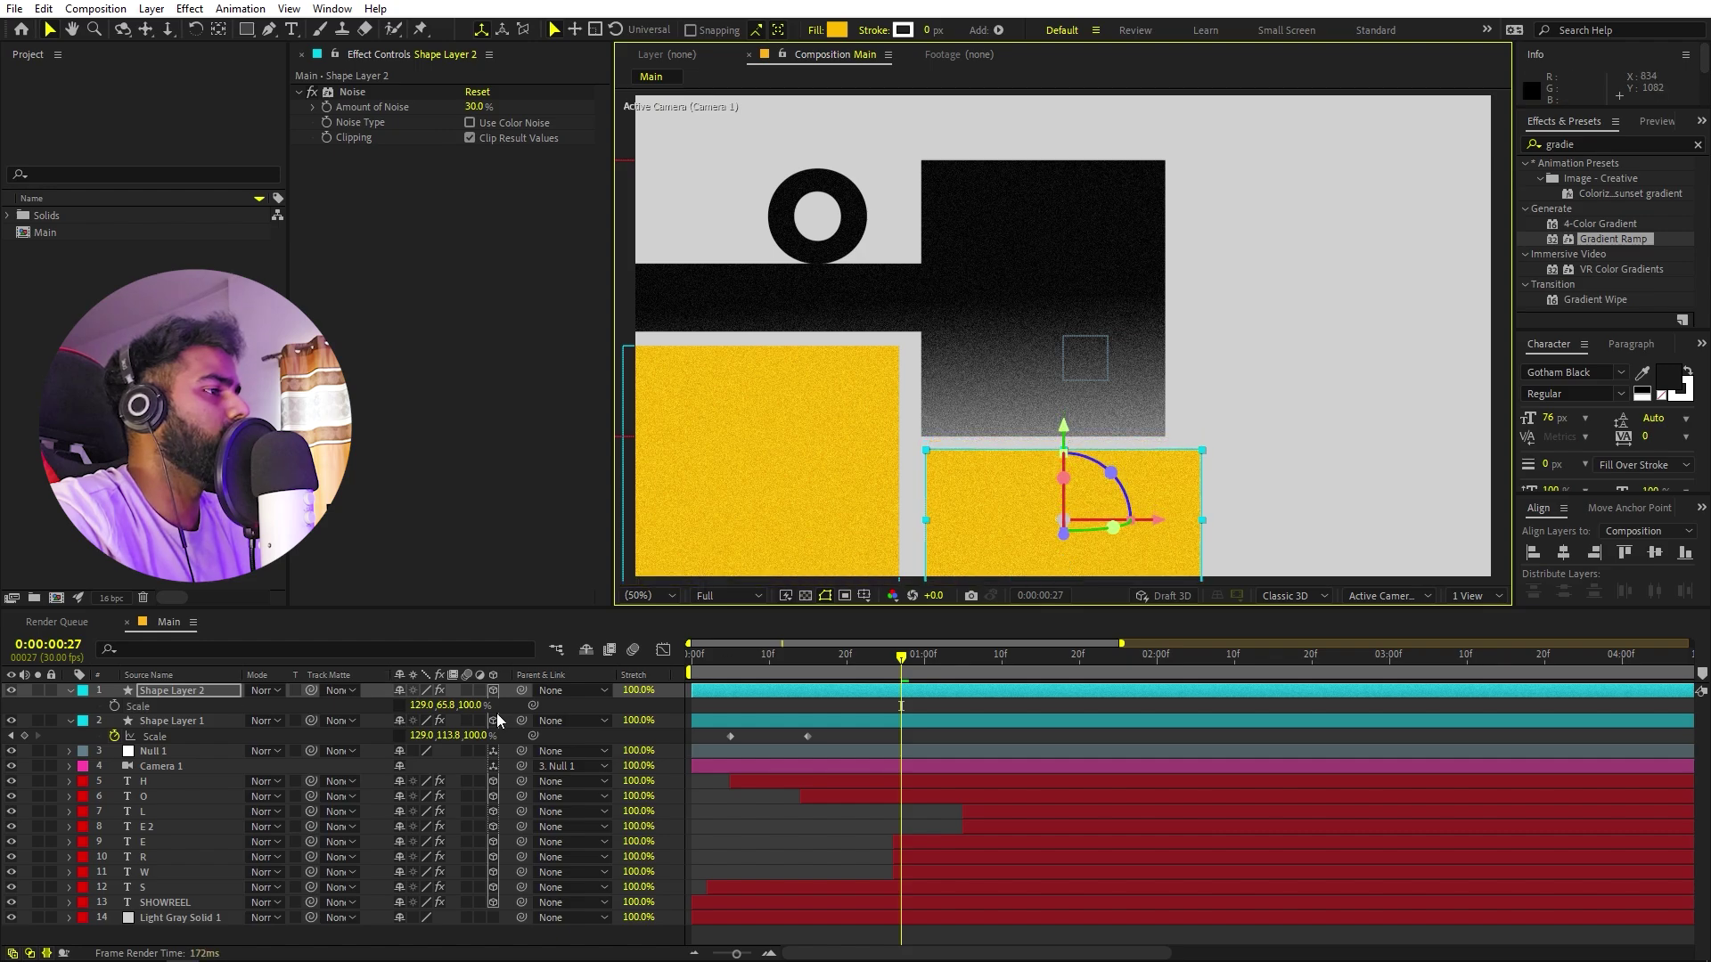
left_click_drag(452, 707, 280, 711)
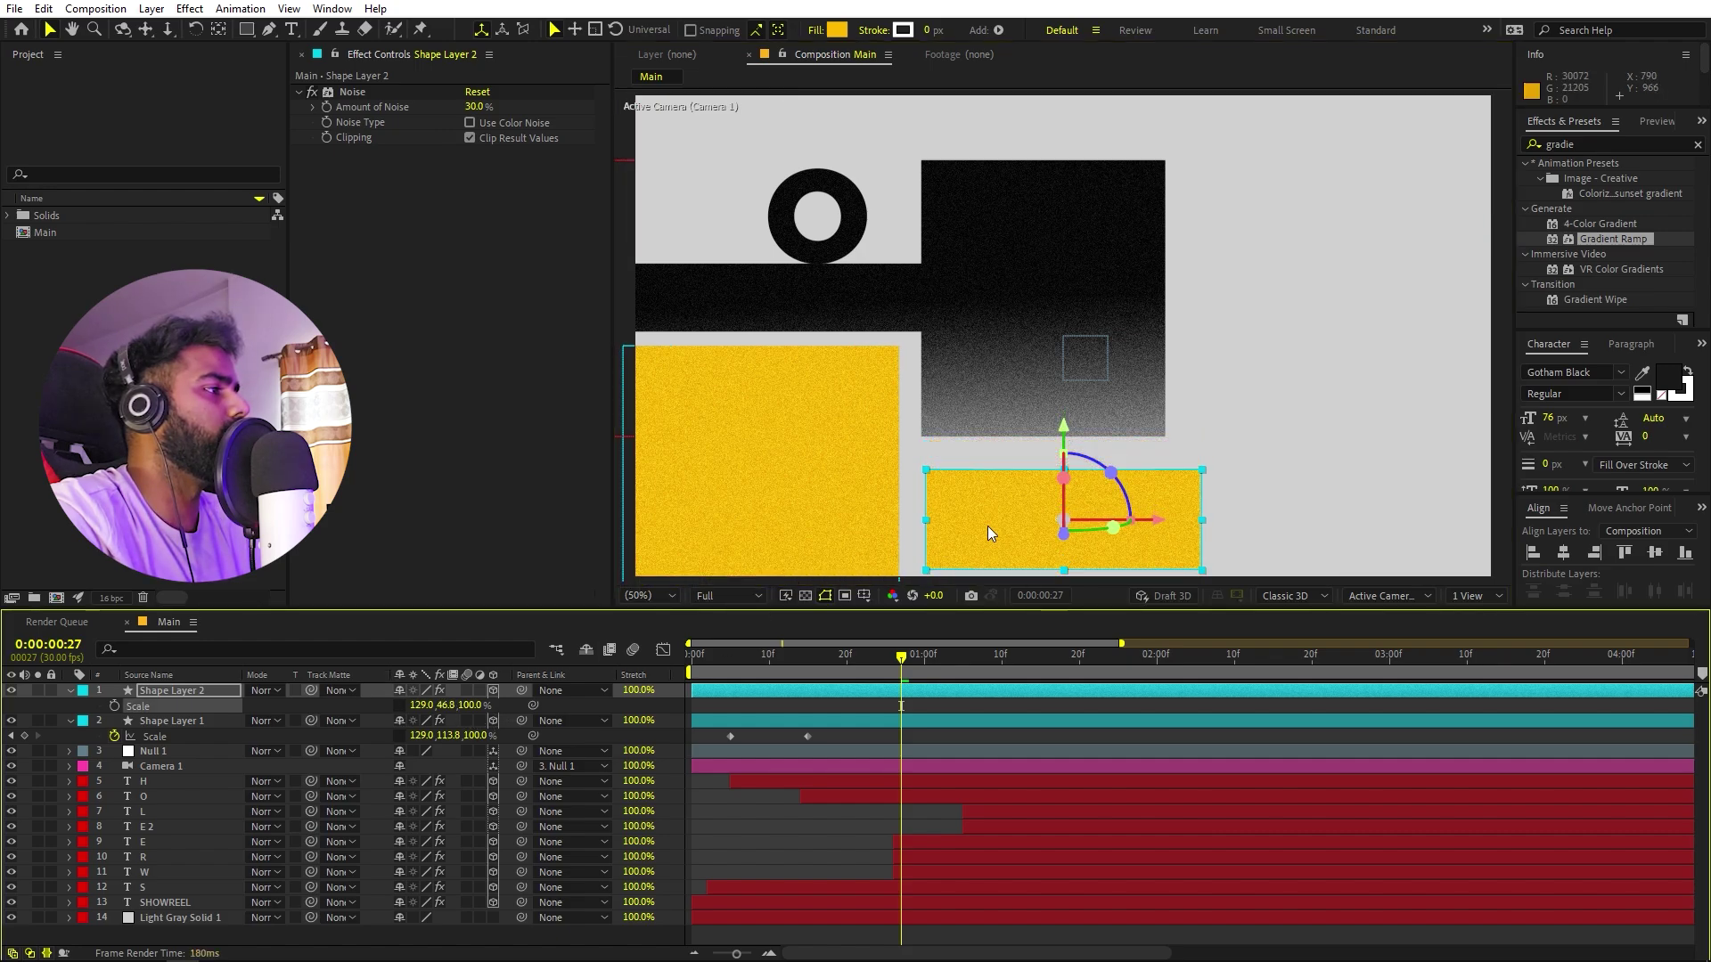
left_click_drag(987, 528, 986, 516)
left_click_drag(452, 707, 561, 718)
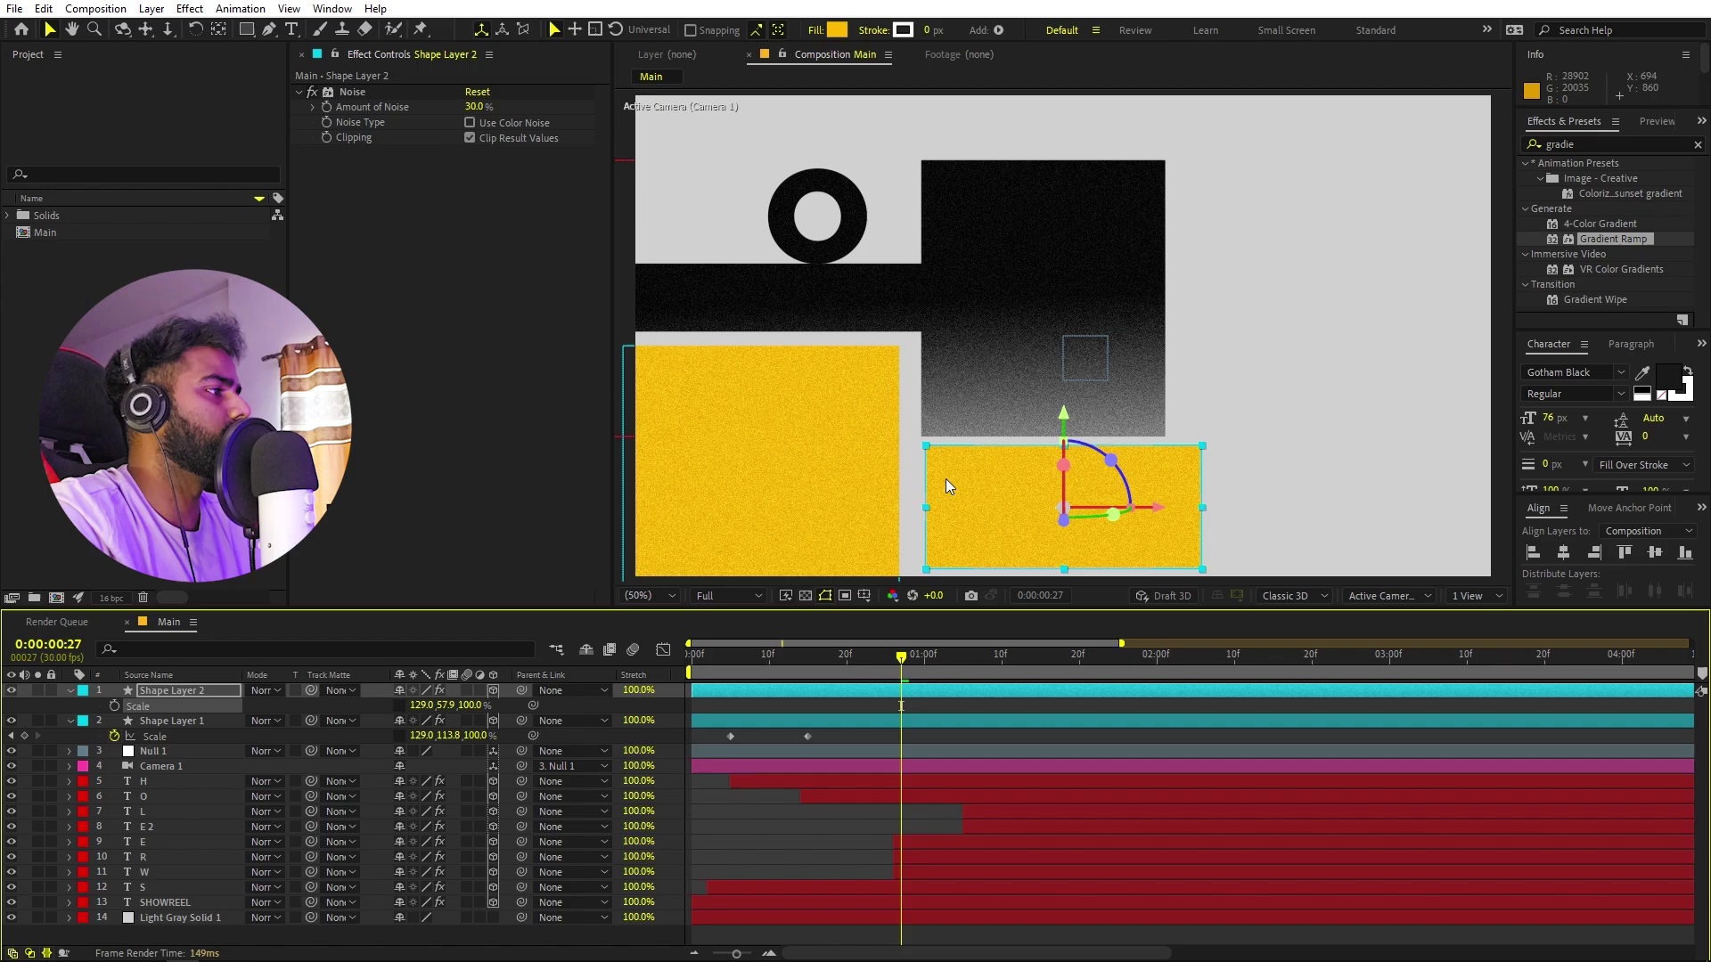
left_click_drag(964, 486, 962, 487)
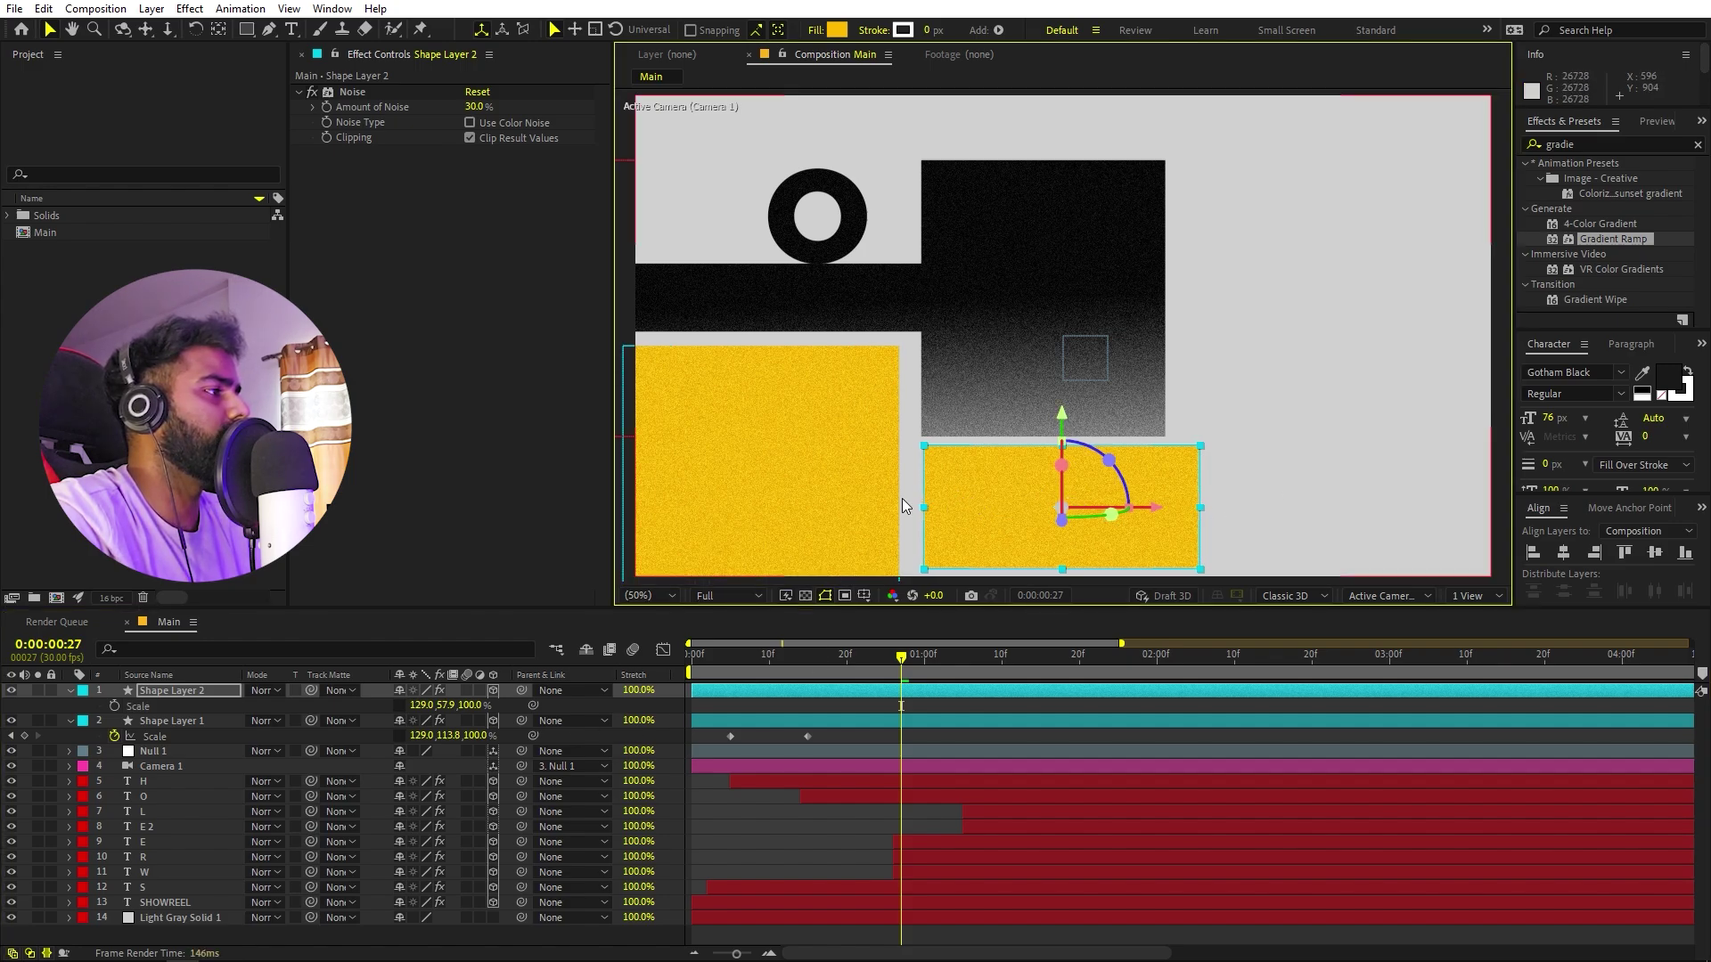
left_click_drag(965, 507, 976, 459)
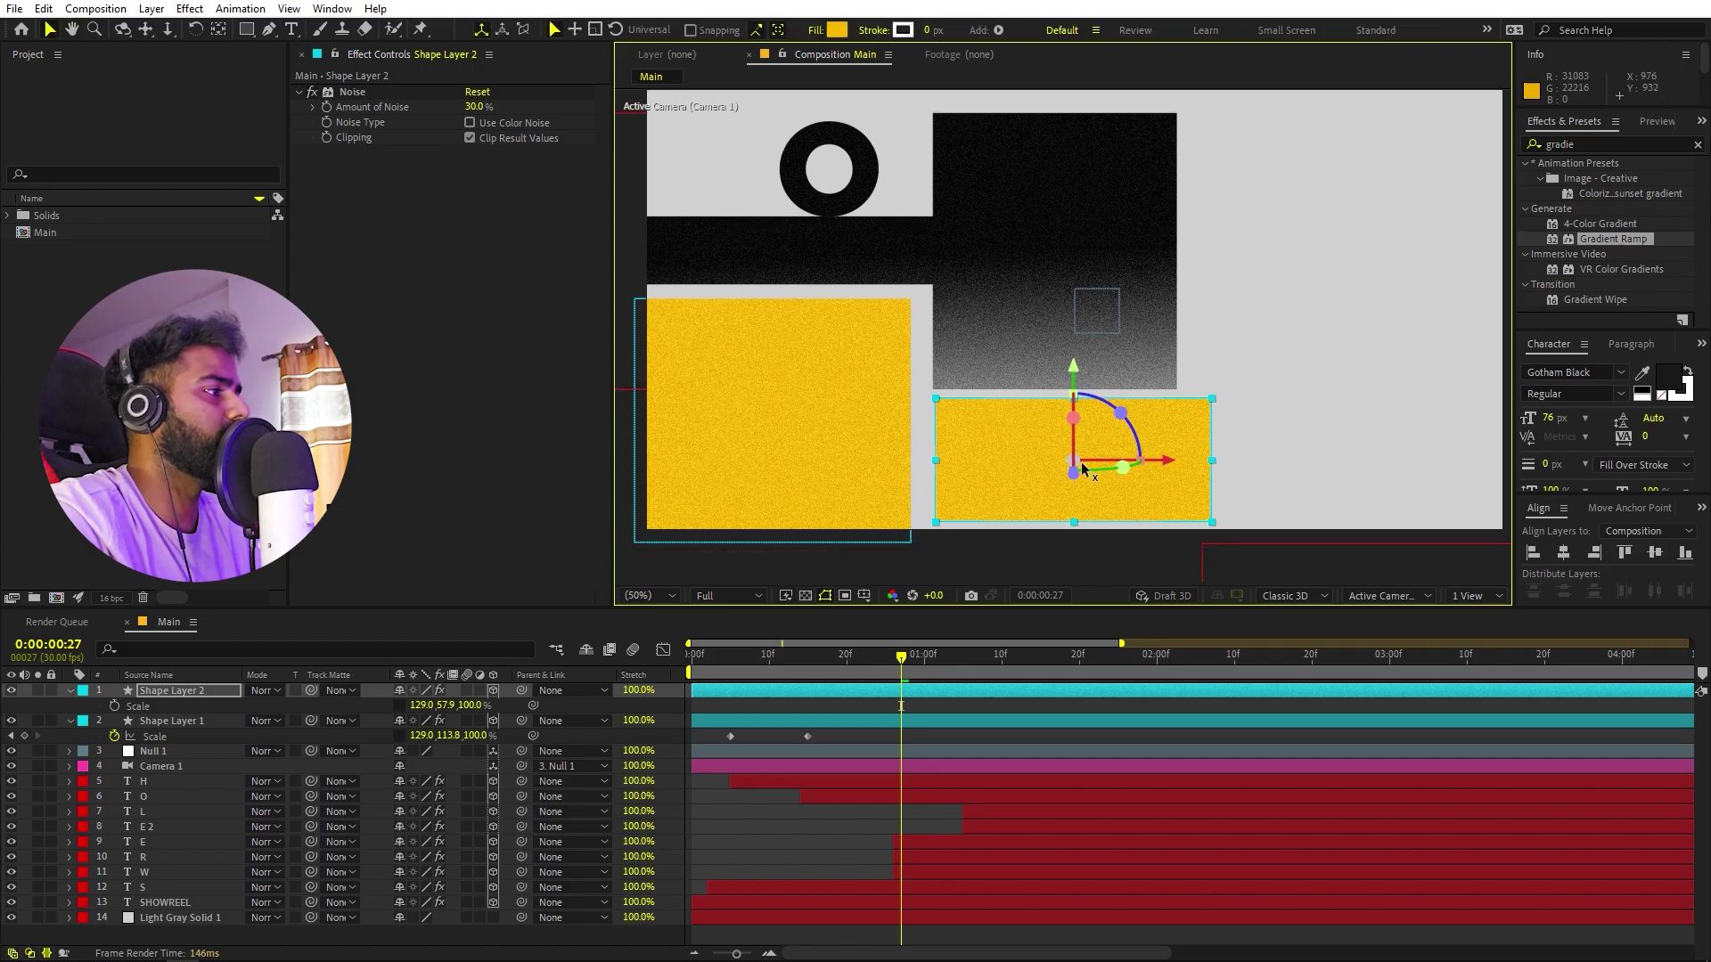
Move the flat rectangle's anchor point to its left edge and keyframe its Scale width at 0% at 0:00:00:27.
left_click(220, 32)
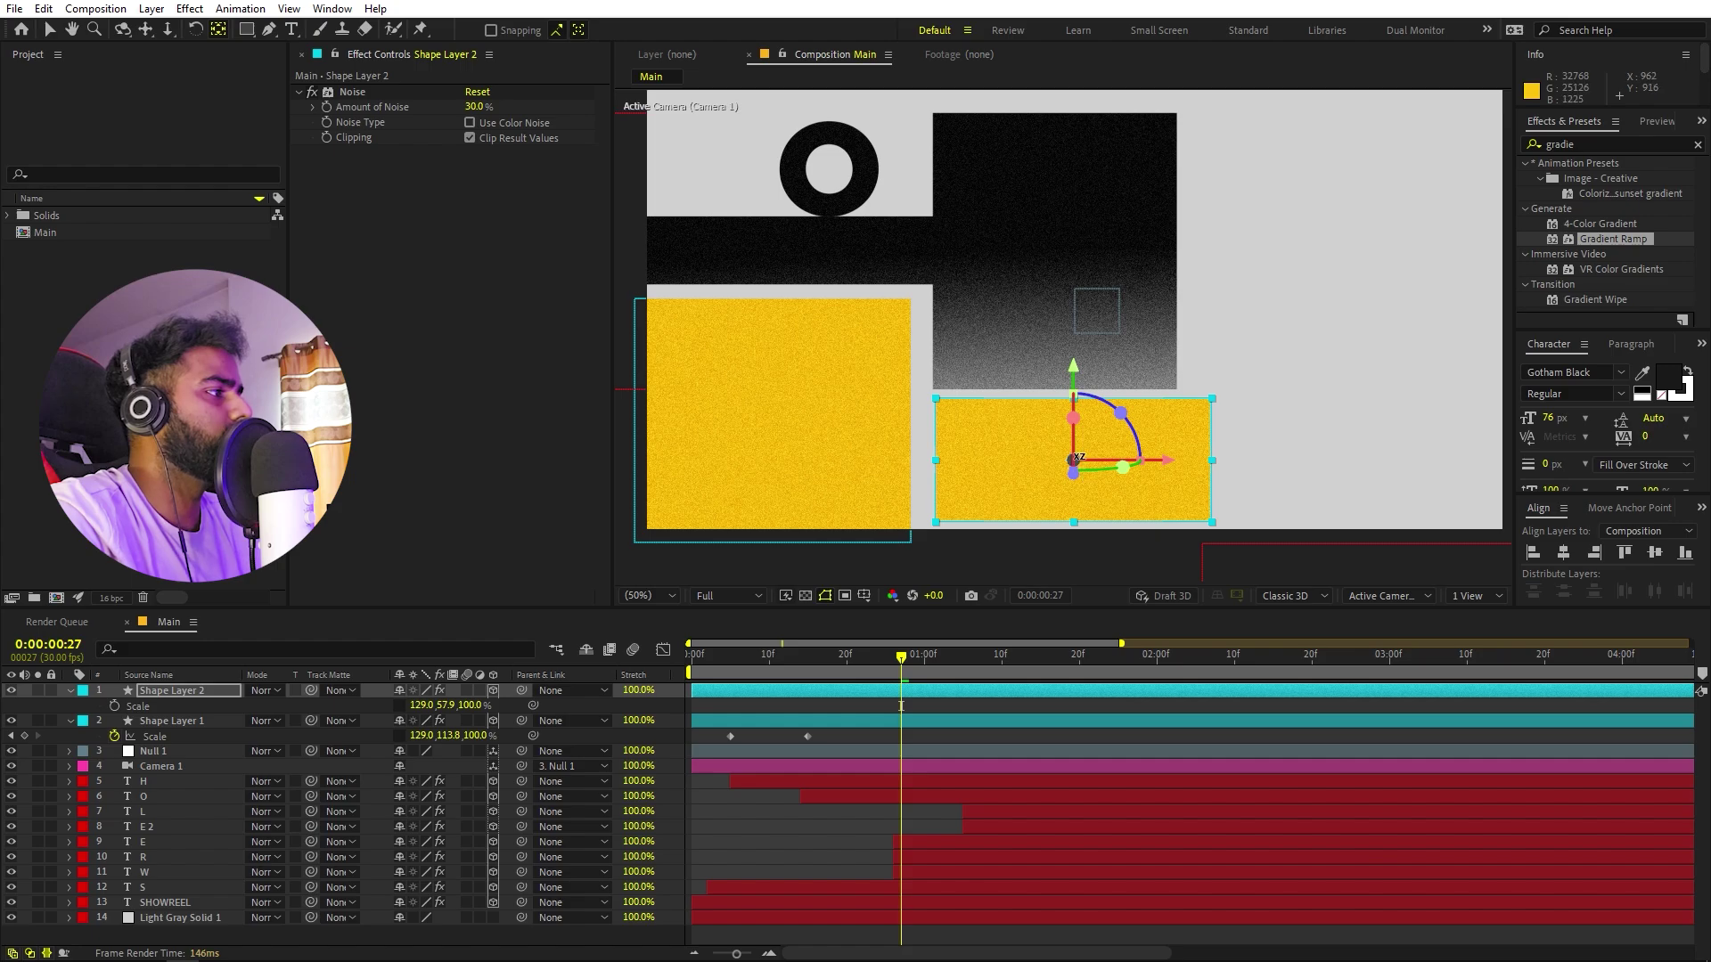
left_click_drag(1075, 458, 931, 459)
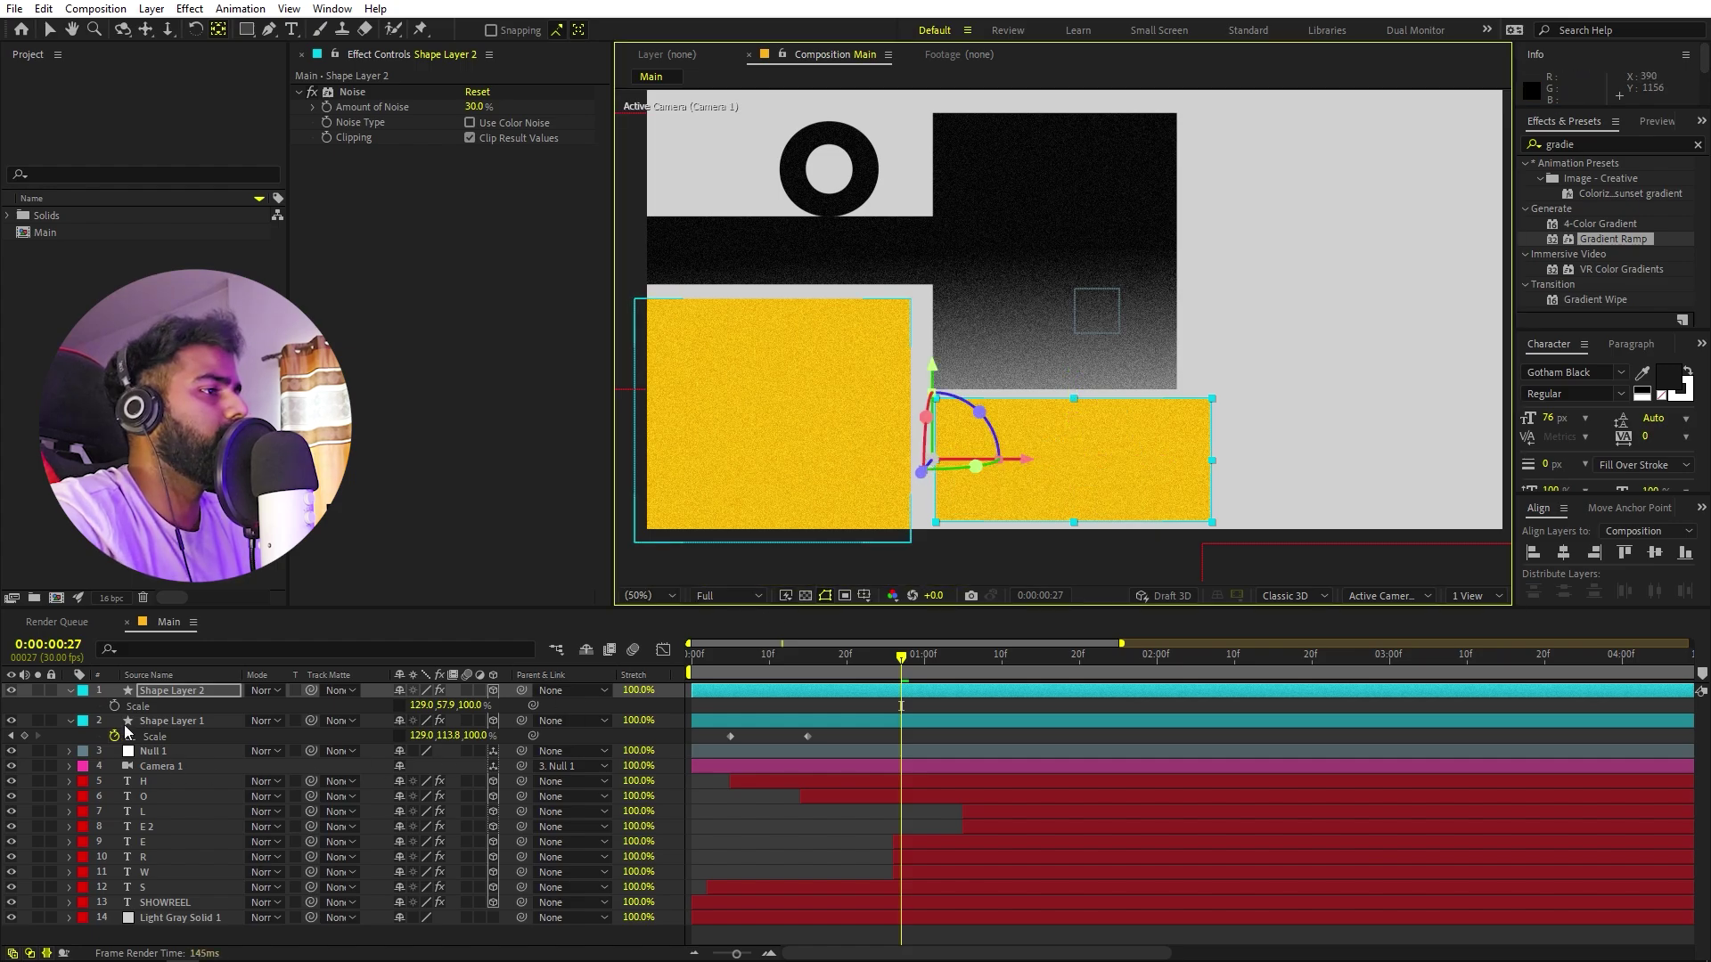
left_click(114, 706)
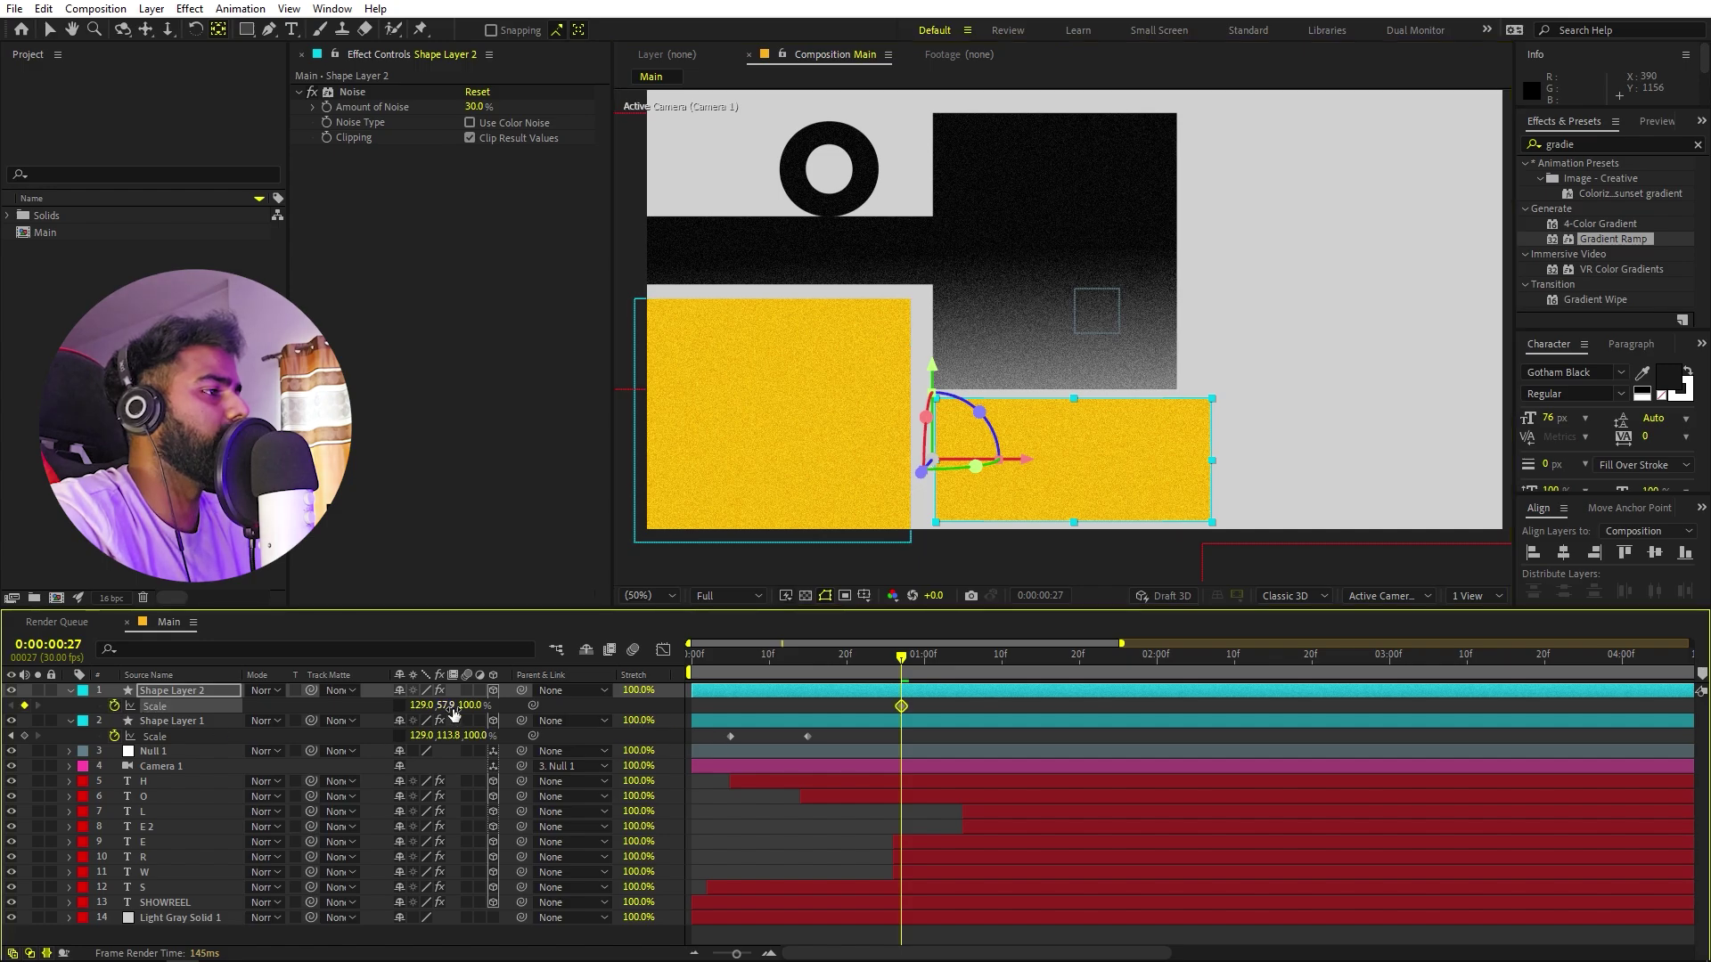
left_click_drag(411, 708, 350, 706)
key("ctrl+z")
key("F2")
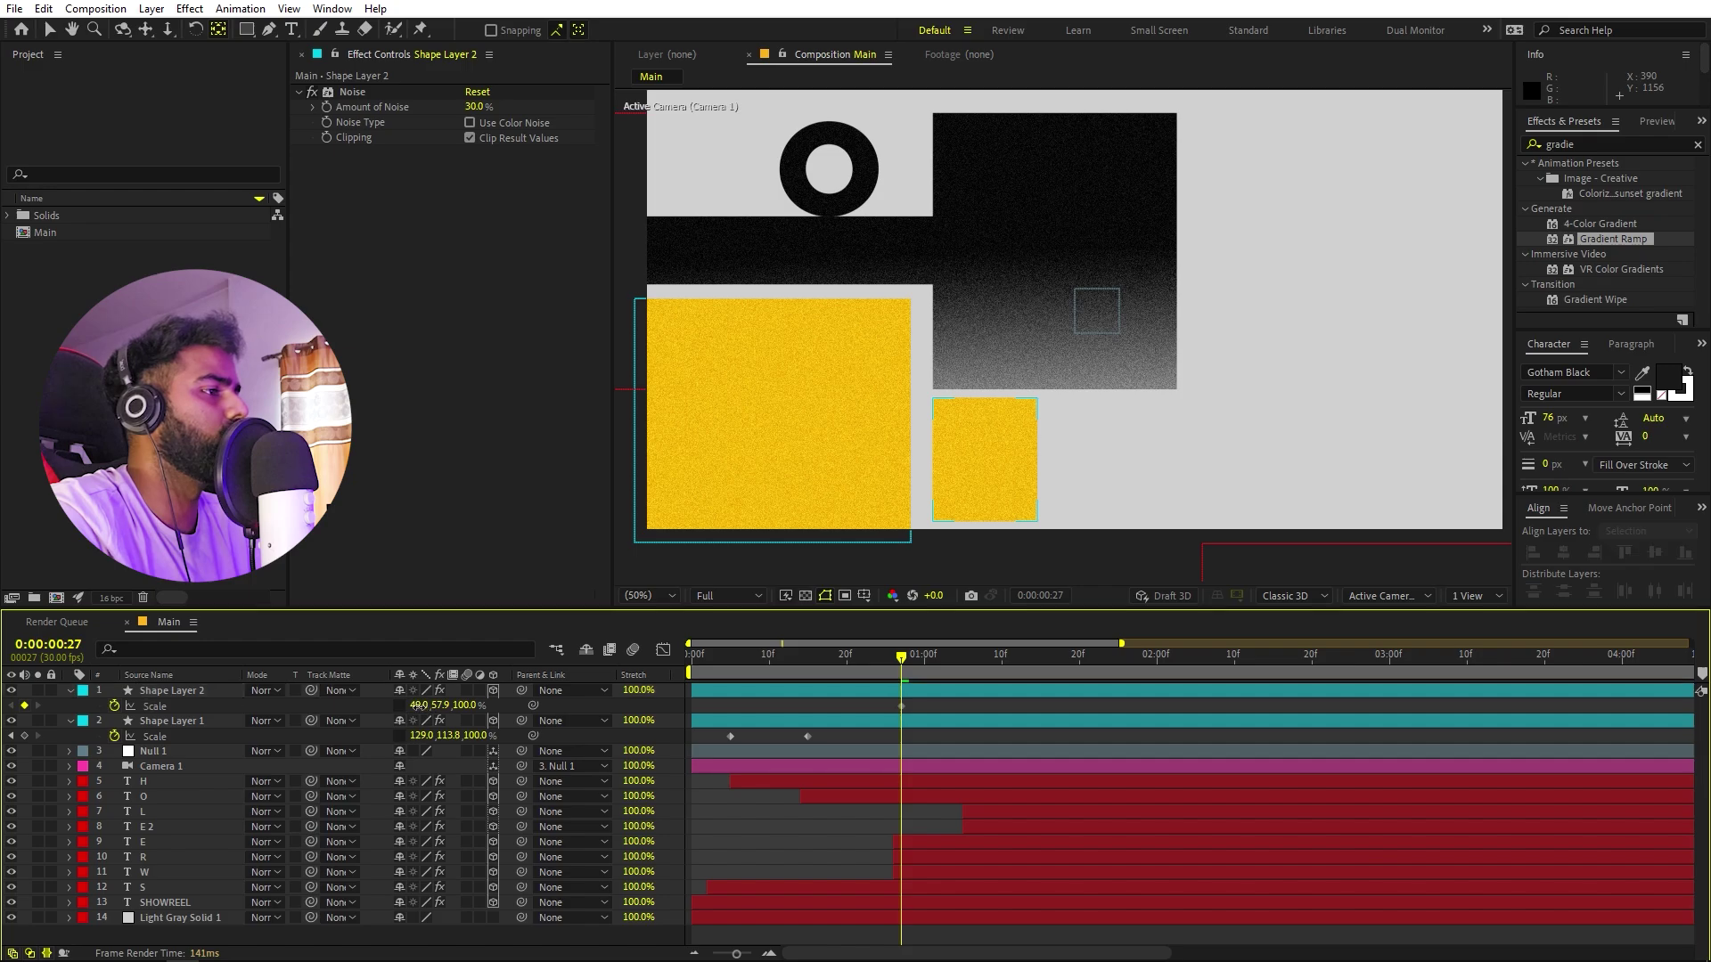
type("0")
key("Return")
Keyframe the rectangle's Scale width at 288% at 0:00:01:10 and preview the stretch from the first frame.
left_click_drag(901, 671, 1004, 671)
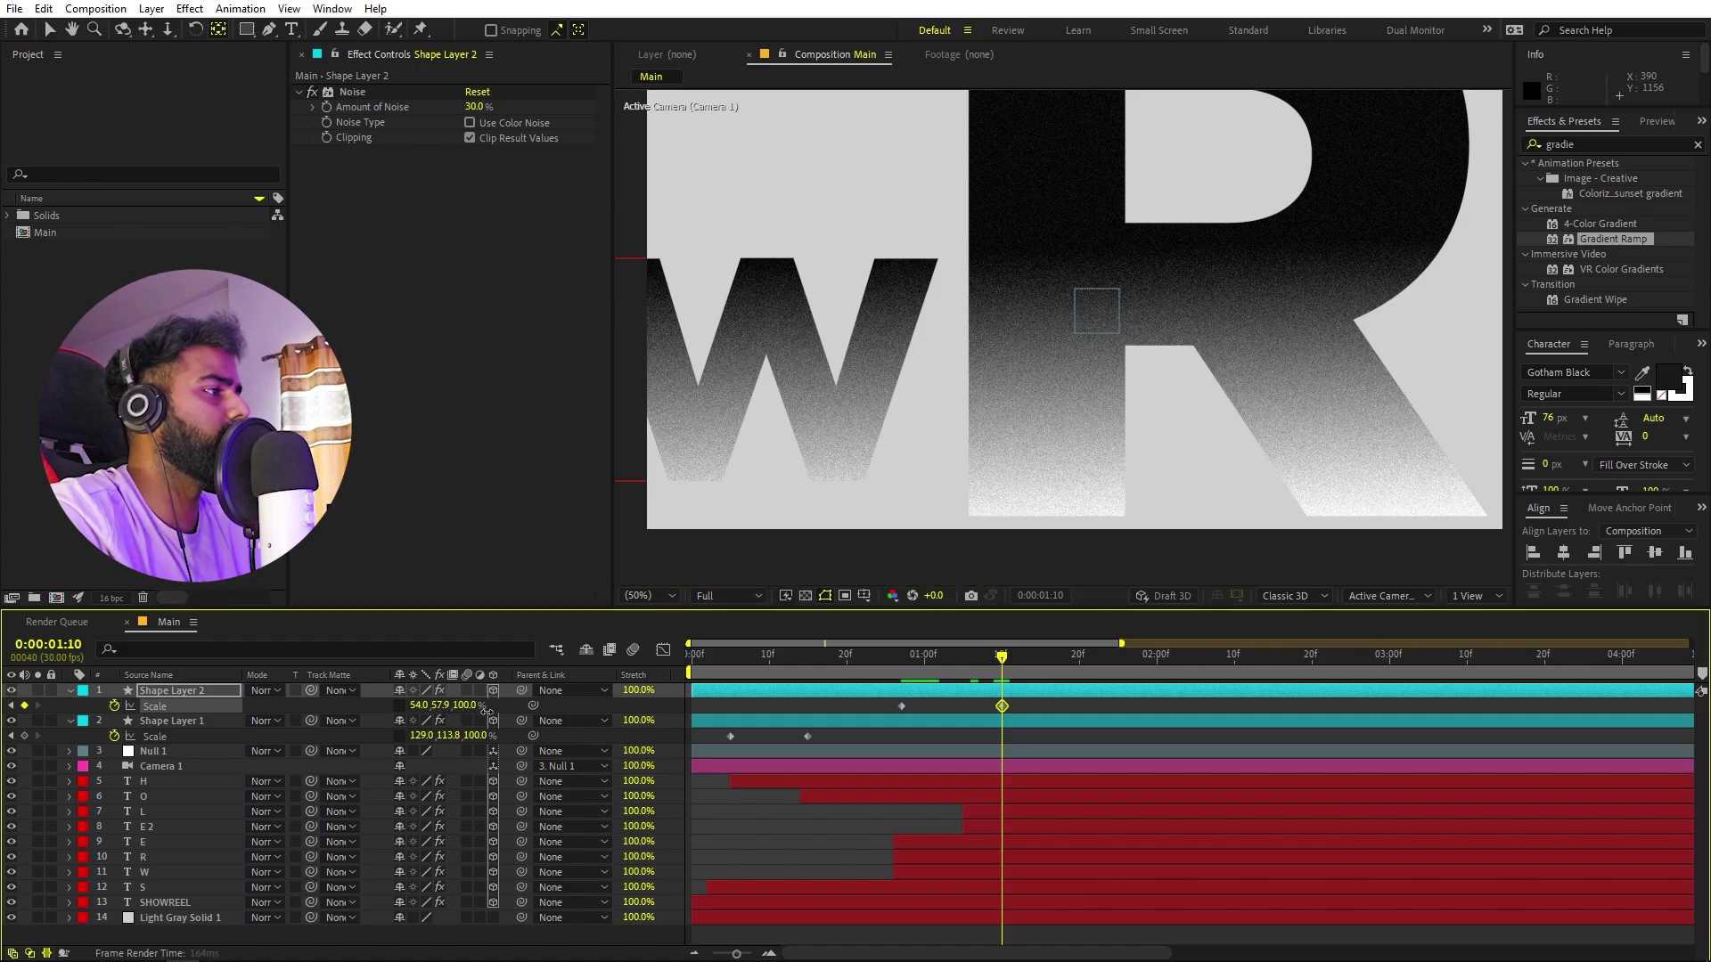
left_click_drag(603, 715, 714, 683)
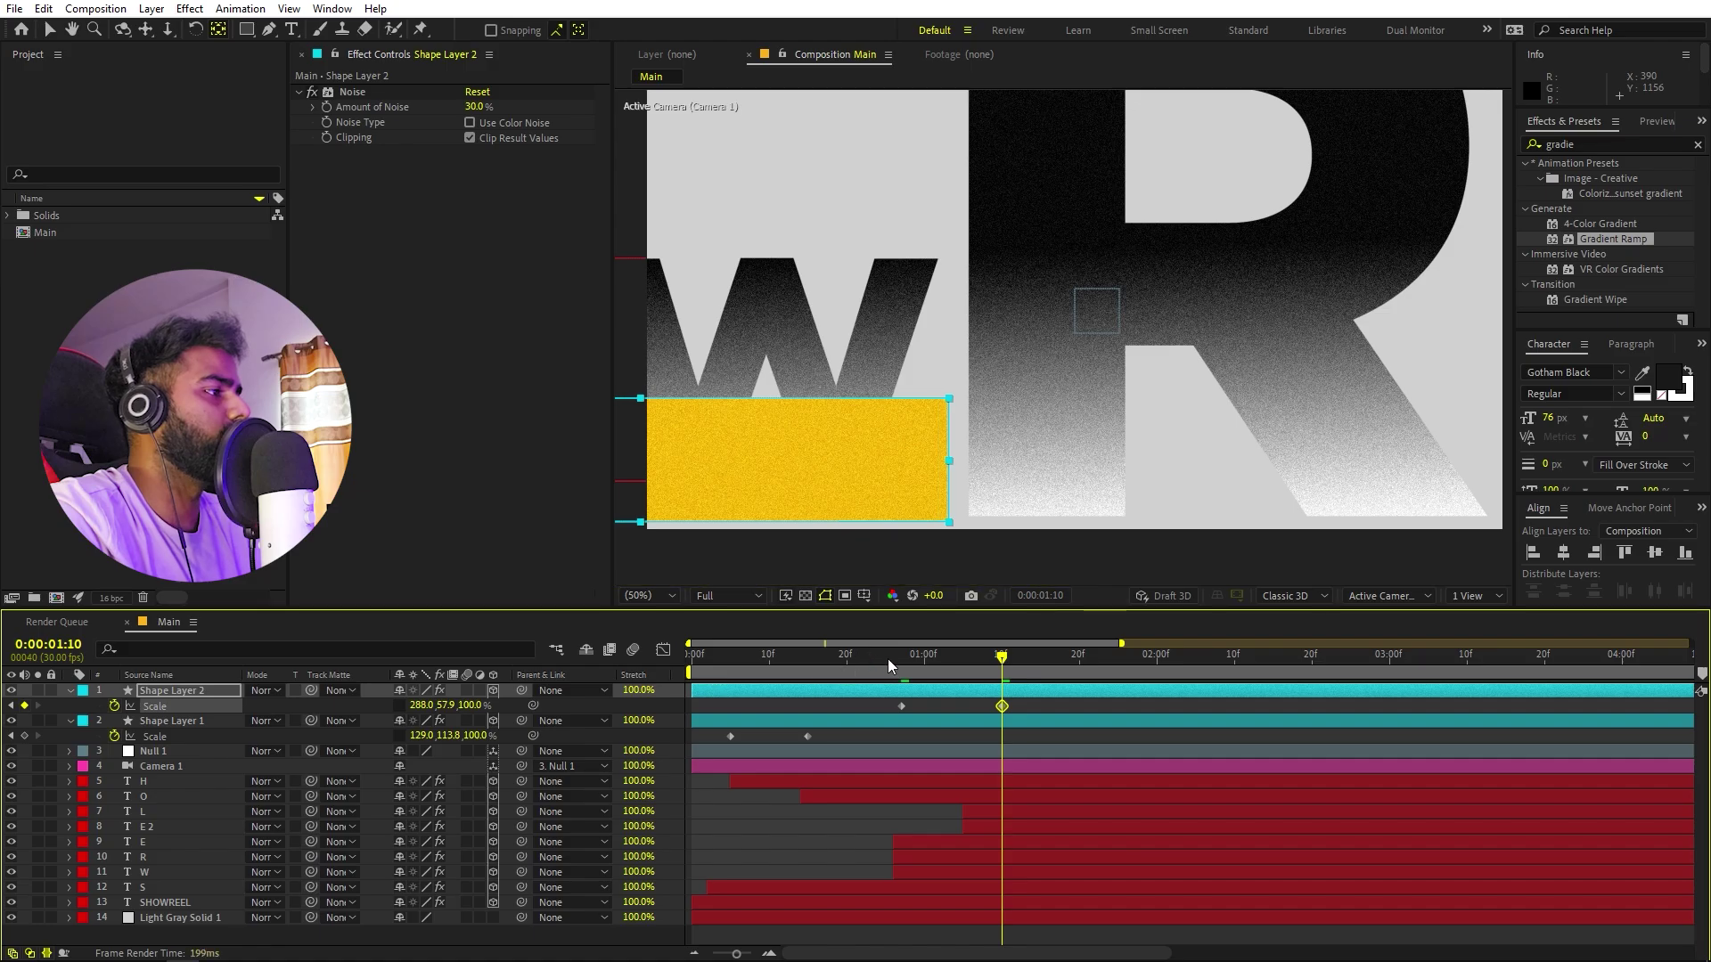
left_click_drag(892, 660, 649, 665)
key("space")
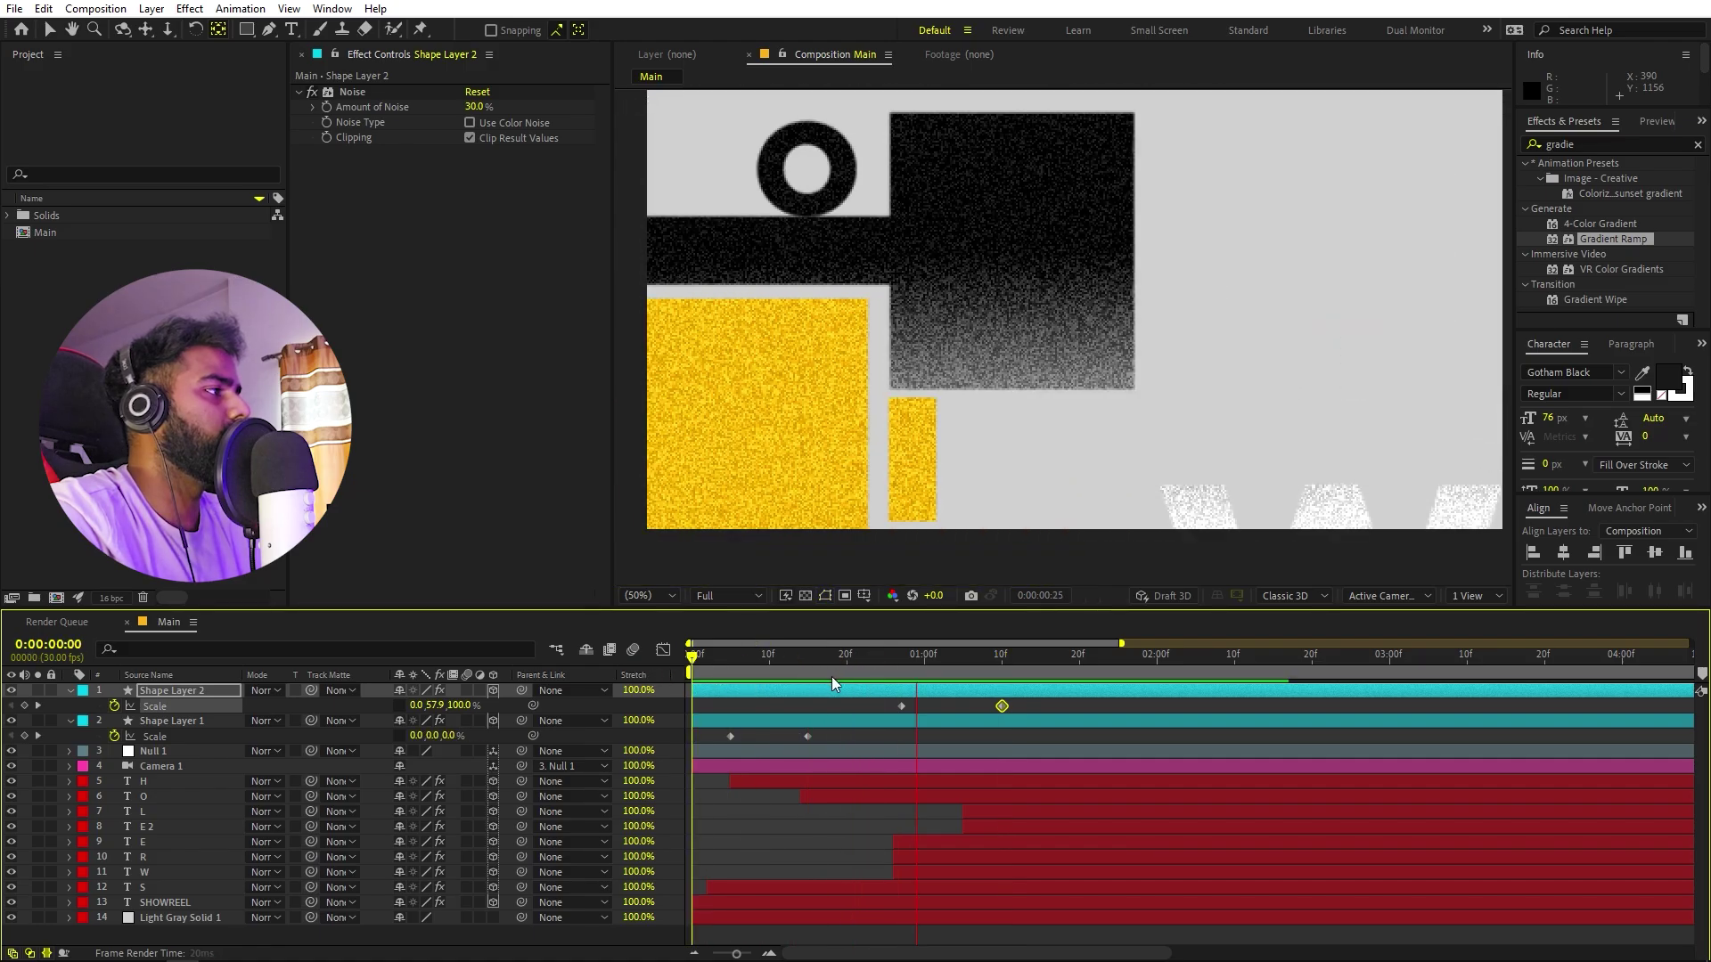
key("space")
Apply Easy Ease to the rectangle's two Scale keyframes and preview the motion.
left_click_drag(997, 658, 871, 667)
key("F9")
key("space")
key("space")
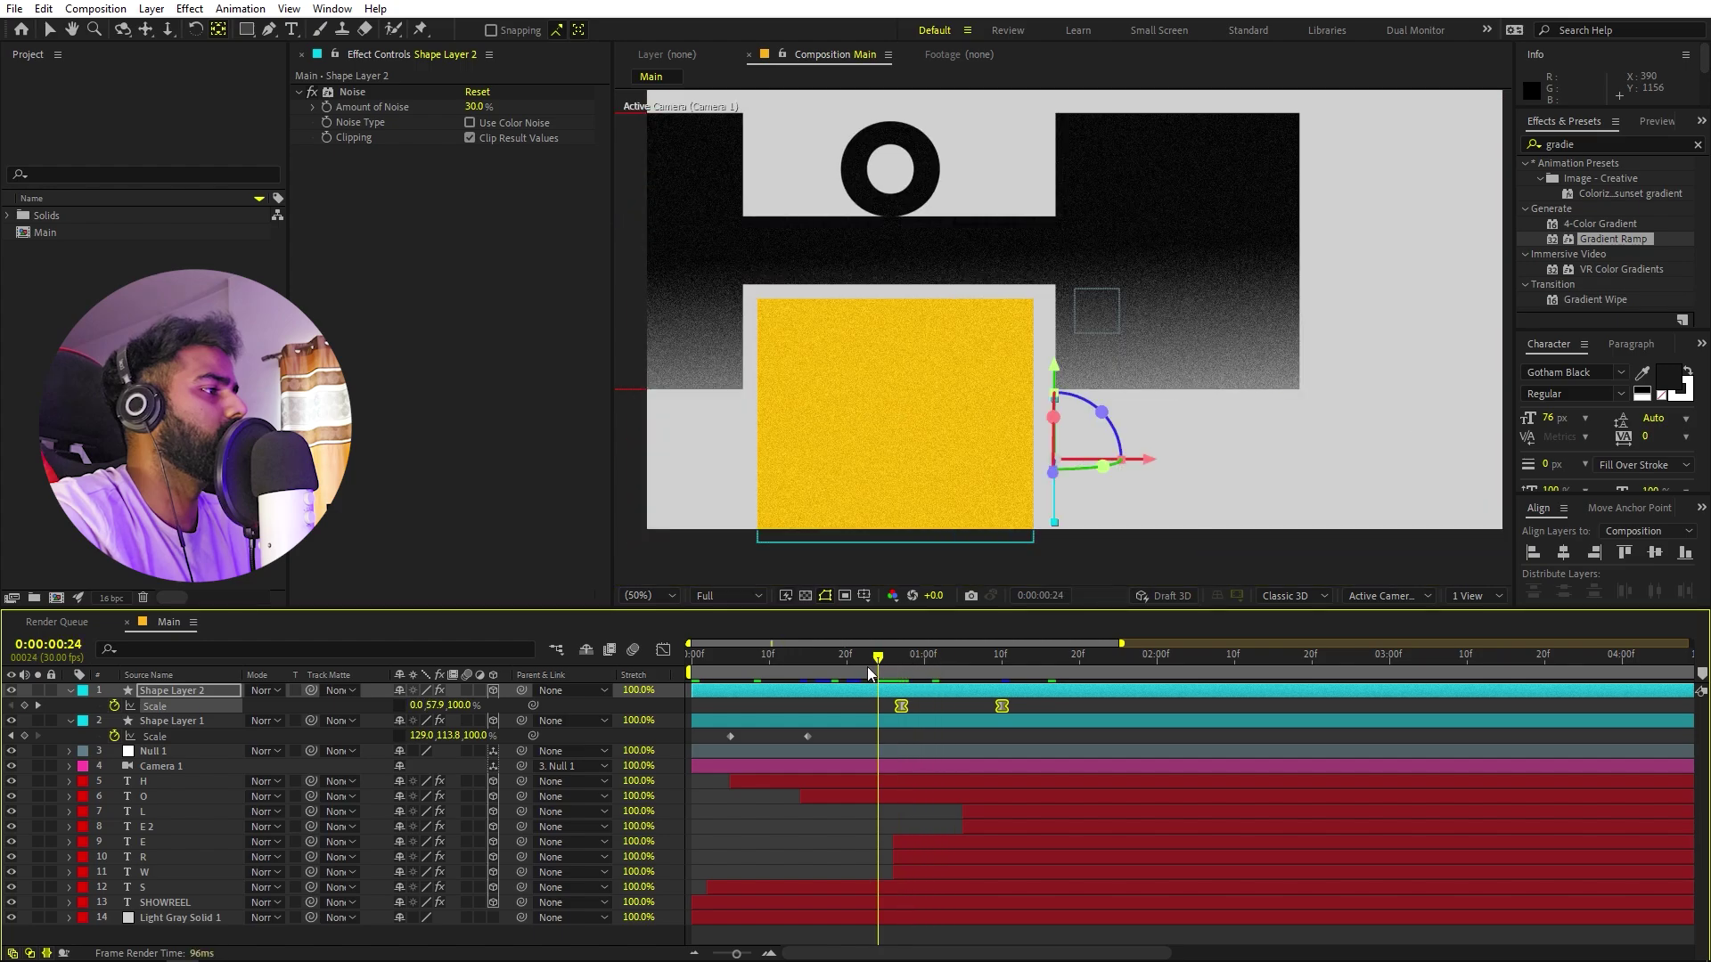
Move the rectangle's layer below the SHOWREEL layer in the stacking order and preview from the first frame.
left_click(187, 696)
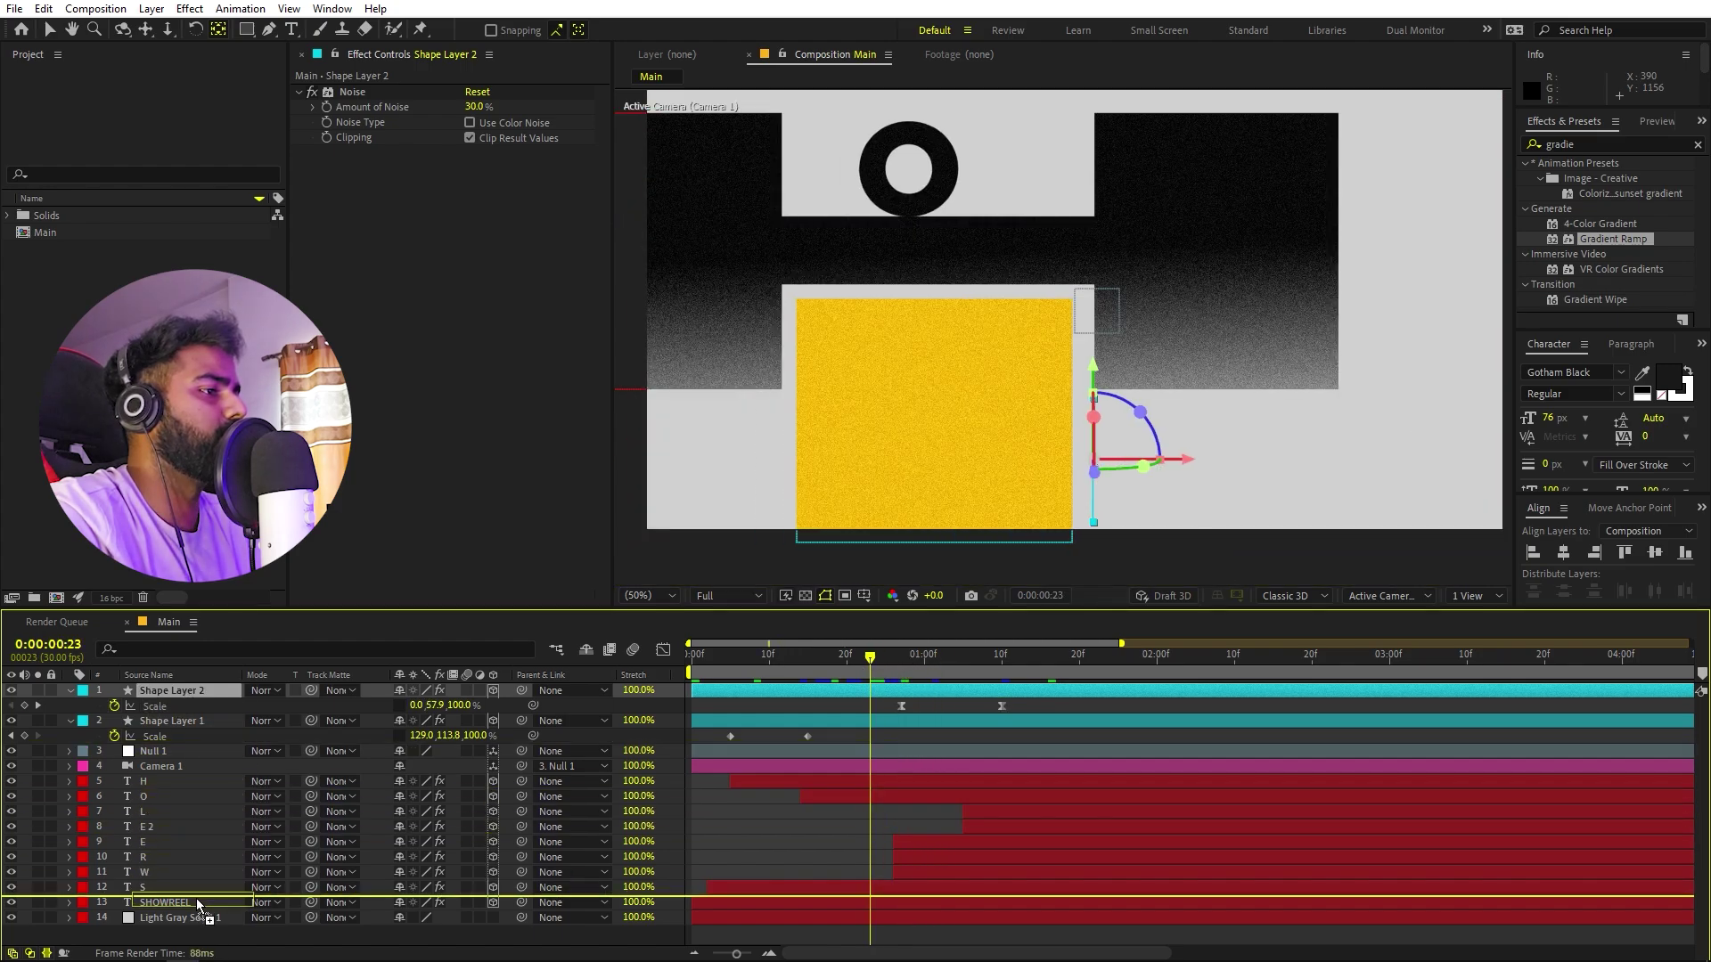
left_click_drag(201, 906, 201, 906)
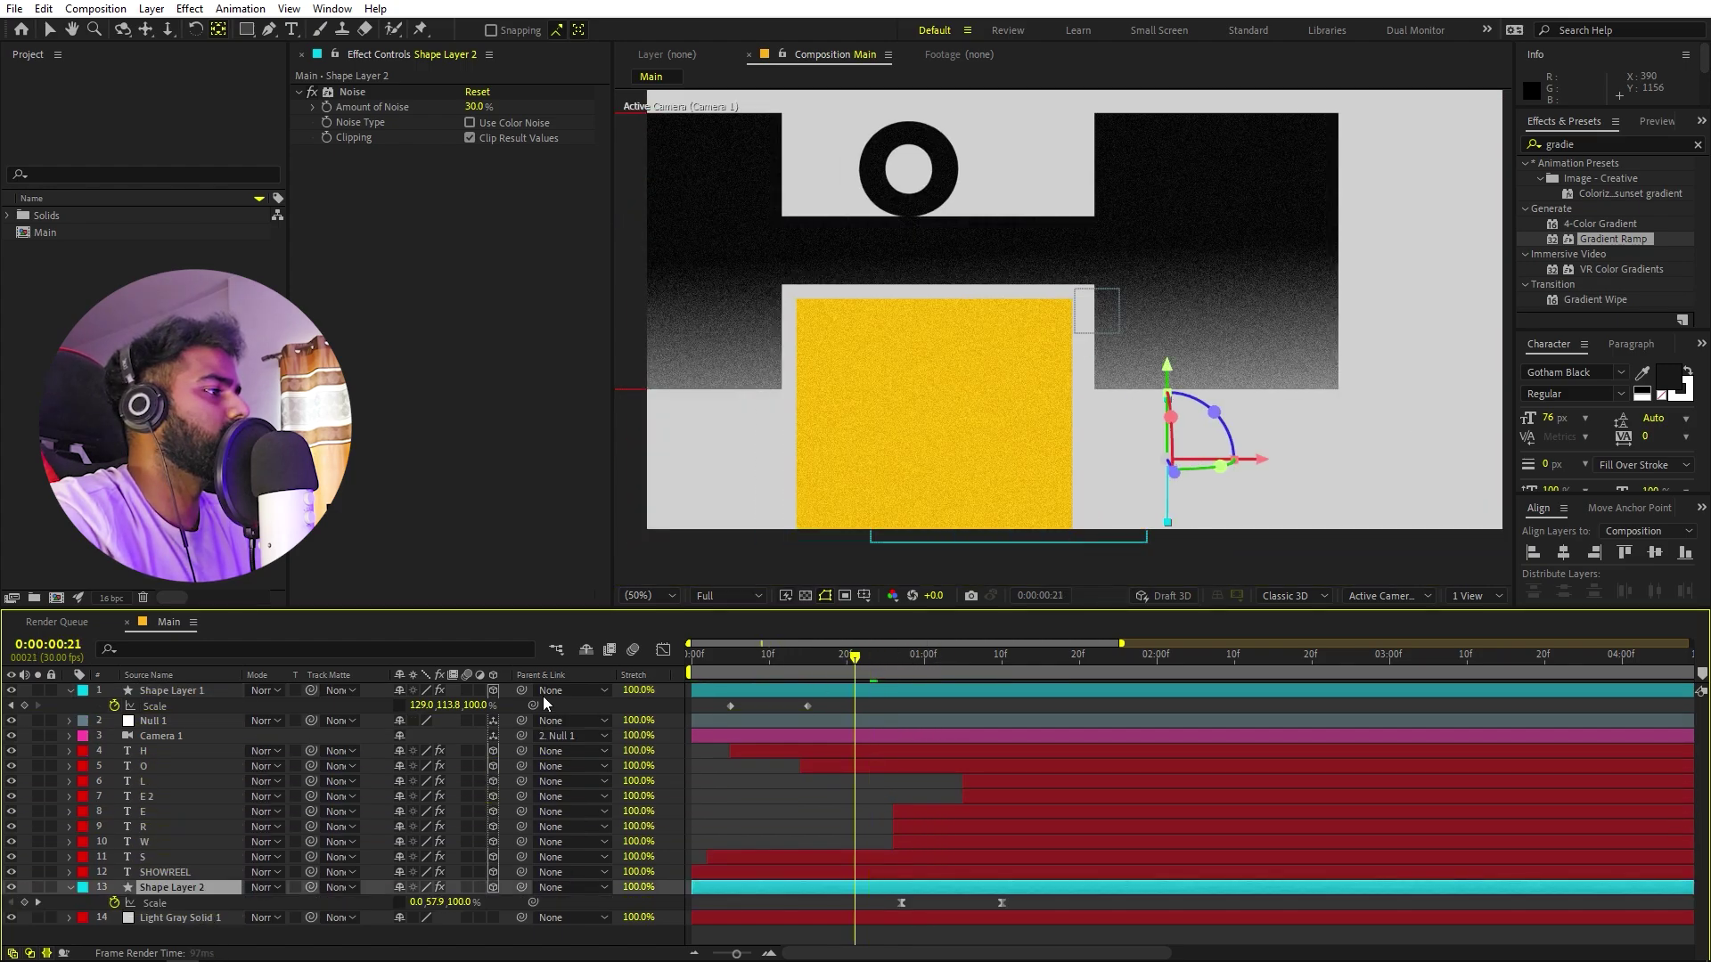
key("Home")
key("space")
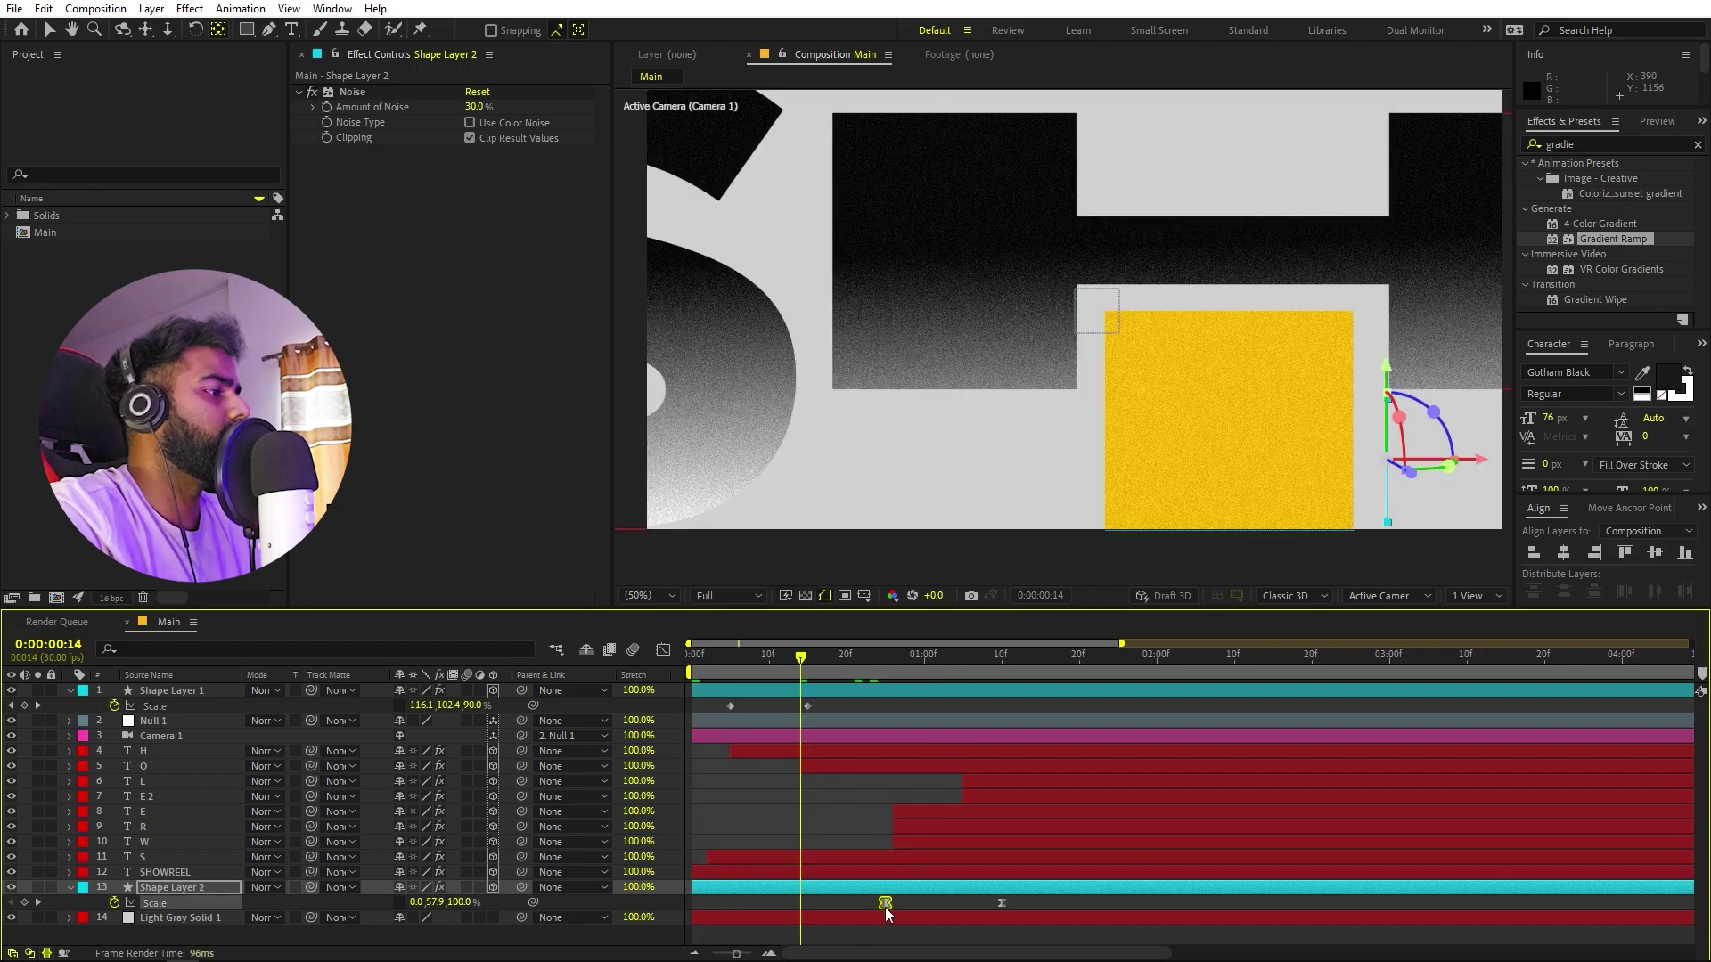
Retime the rectangle's first Scale keyframe to about 0:00:00:22 and set its width to 228% at 0:00:01:10.
left_click_drag(885, 907, 863, 906)
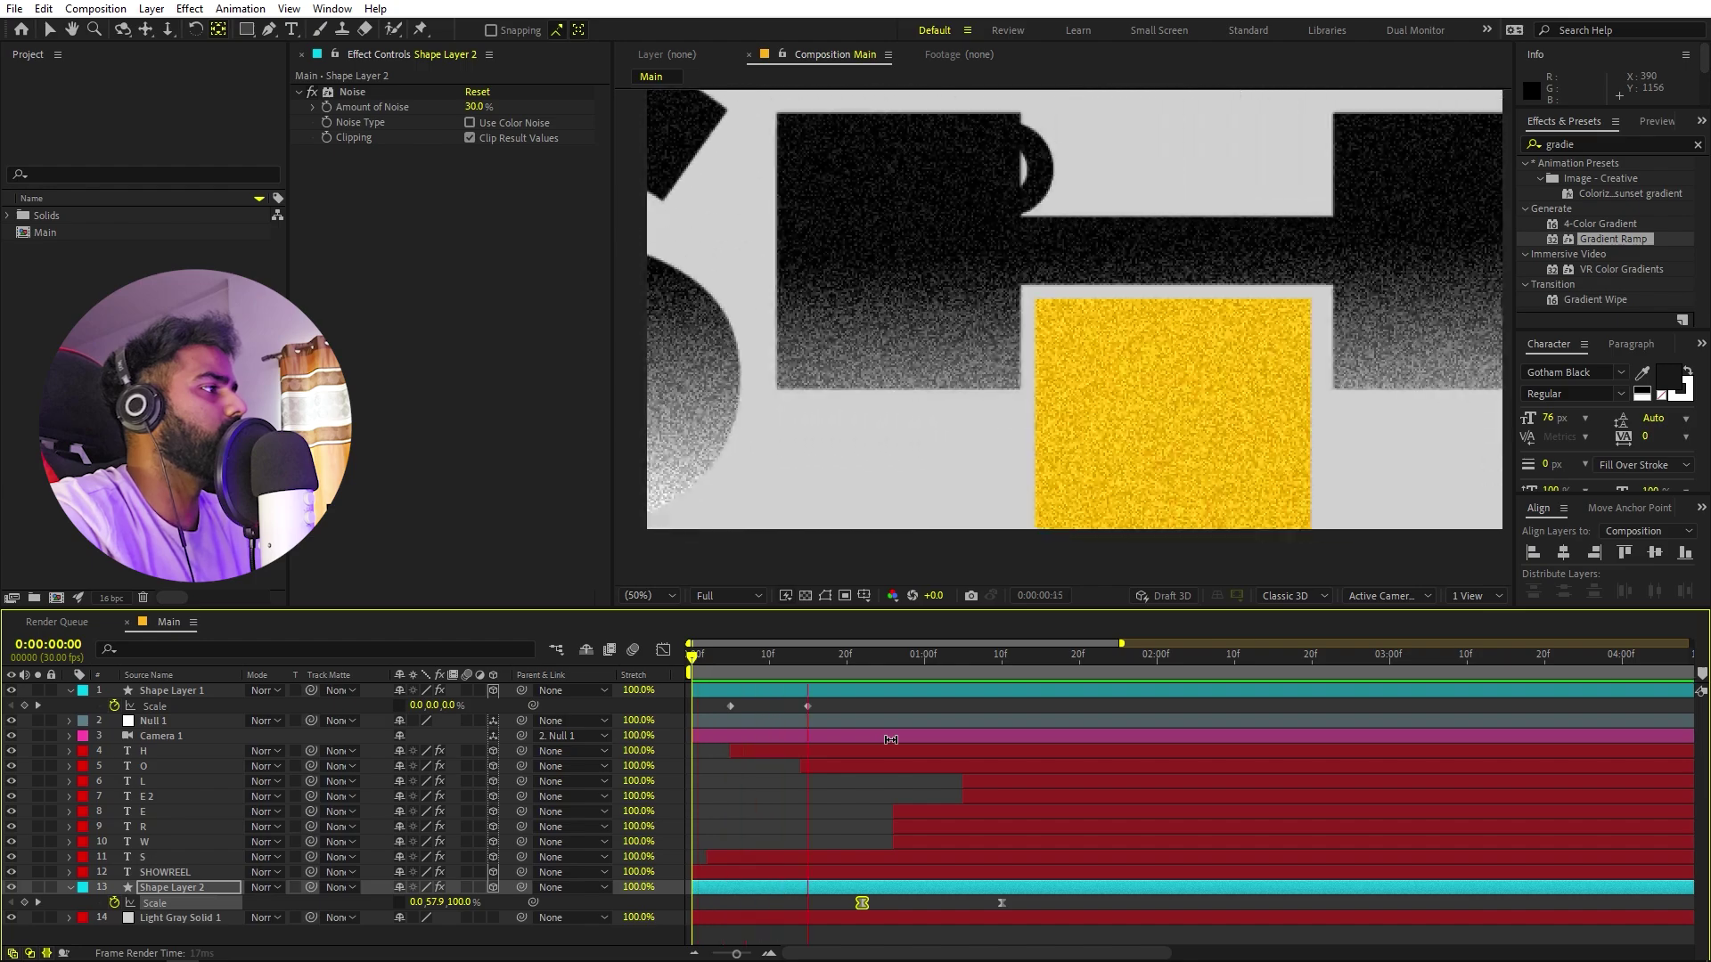
key("space")
left_click_drag(1008, 668, 991, 672)
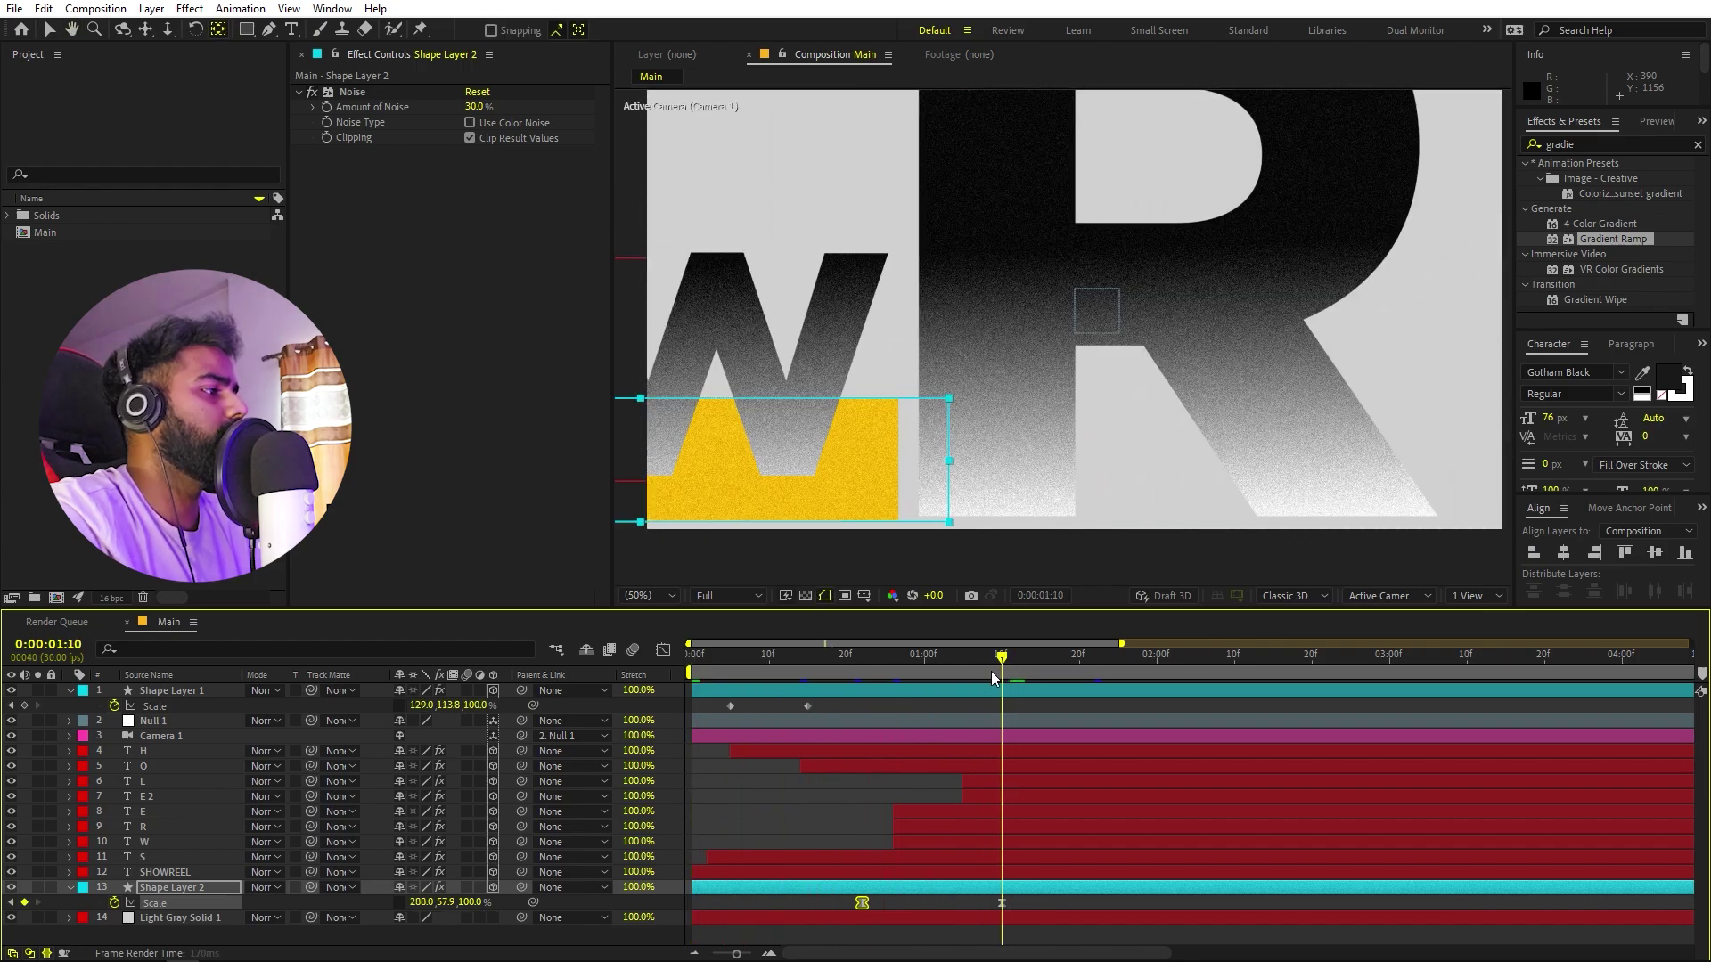
left_click_drag(404, 907, 375, 911)
left_click(895, 704)
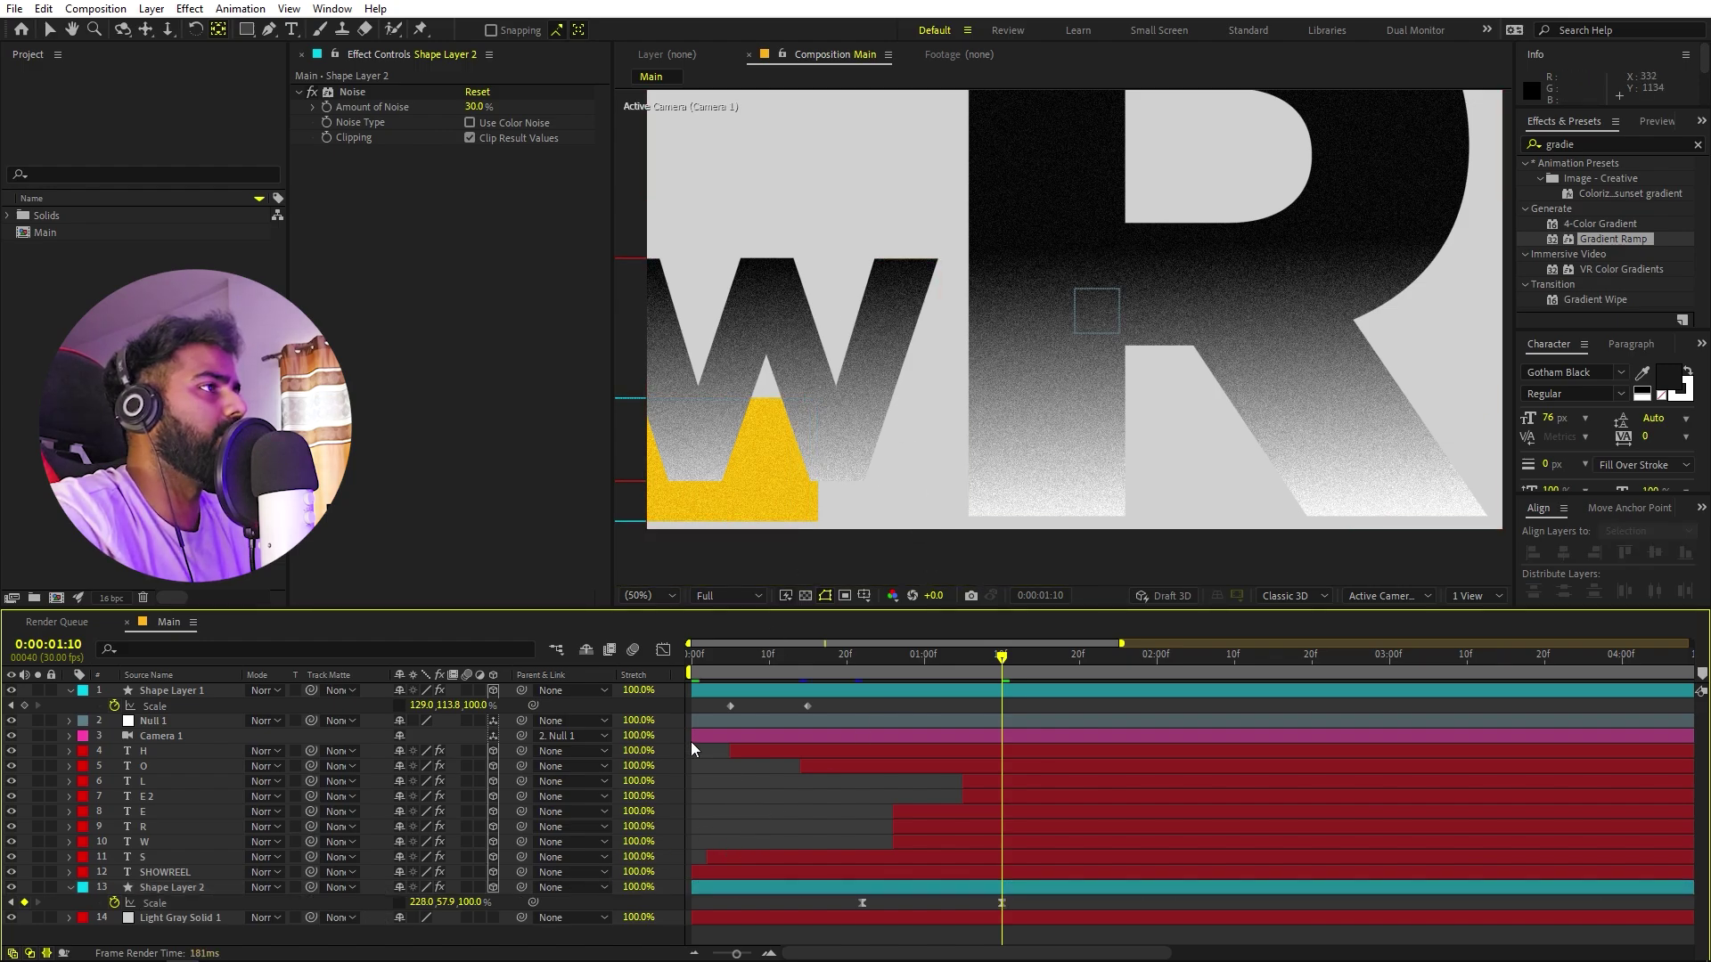
Draw a yellow circle above the W and copy the yellow square's Noise effect onto it.
left_click_drag(246, 29, 329, 75)
left_click_drag(1000, 266, 826, 92)
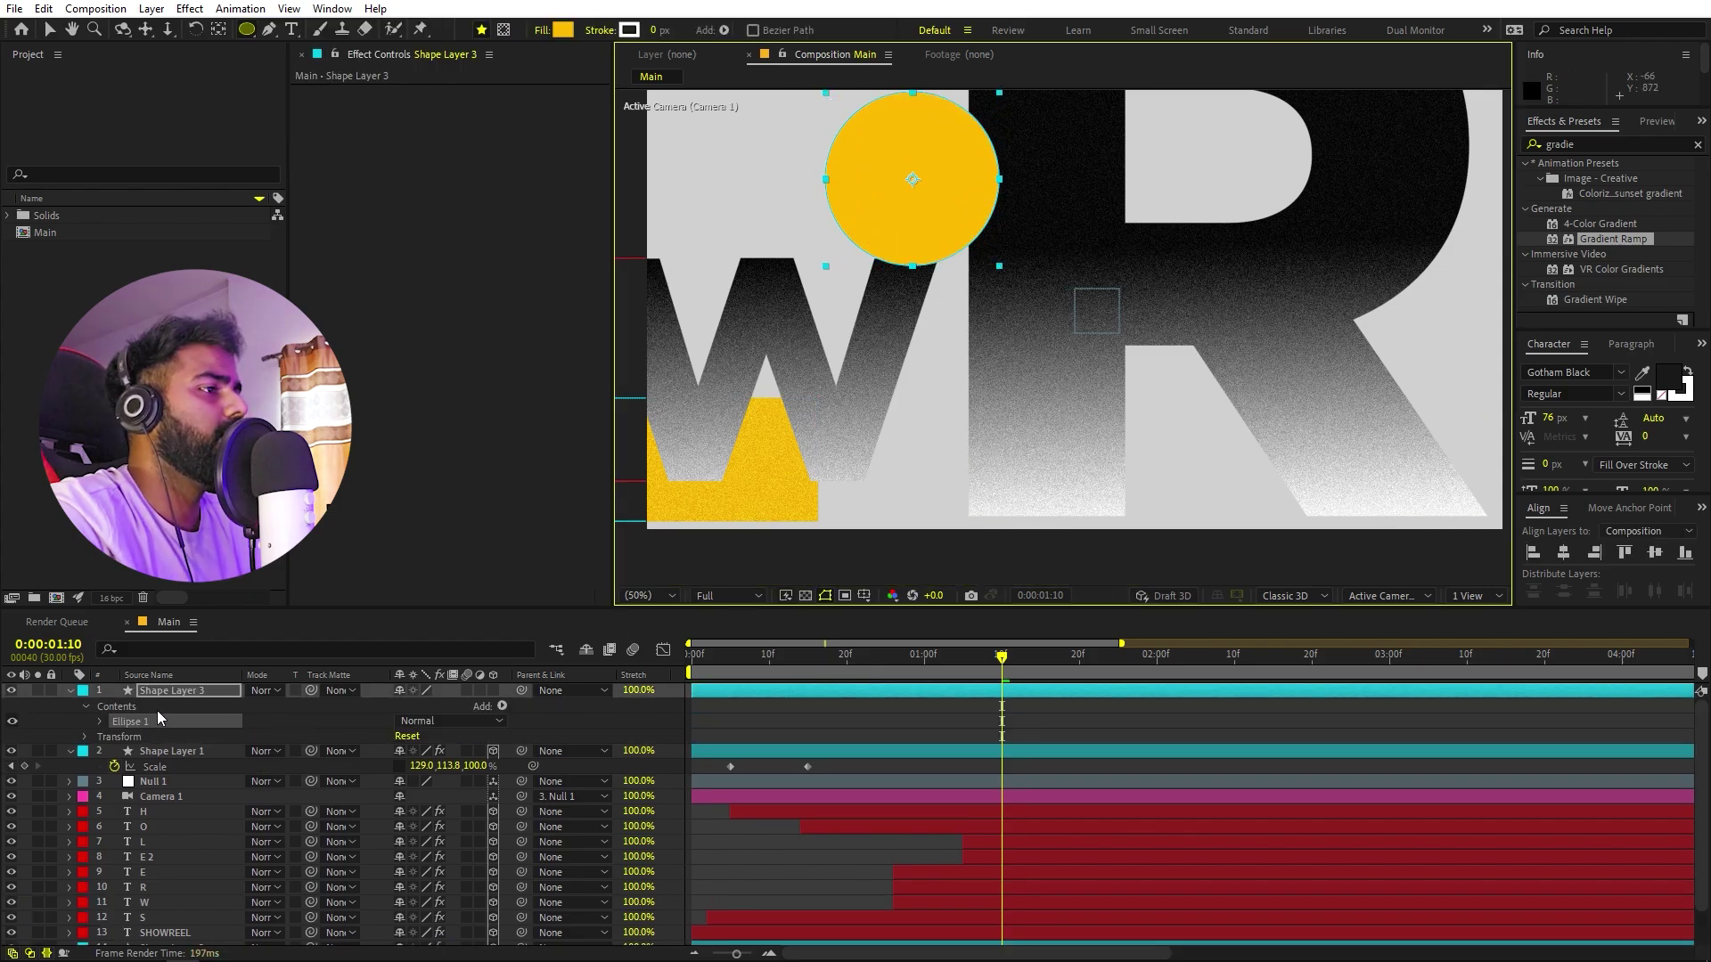
left_click(163, 758)
left_click(350, 95)
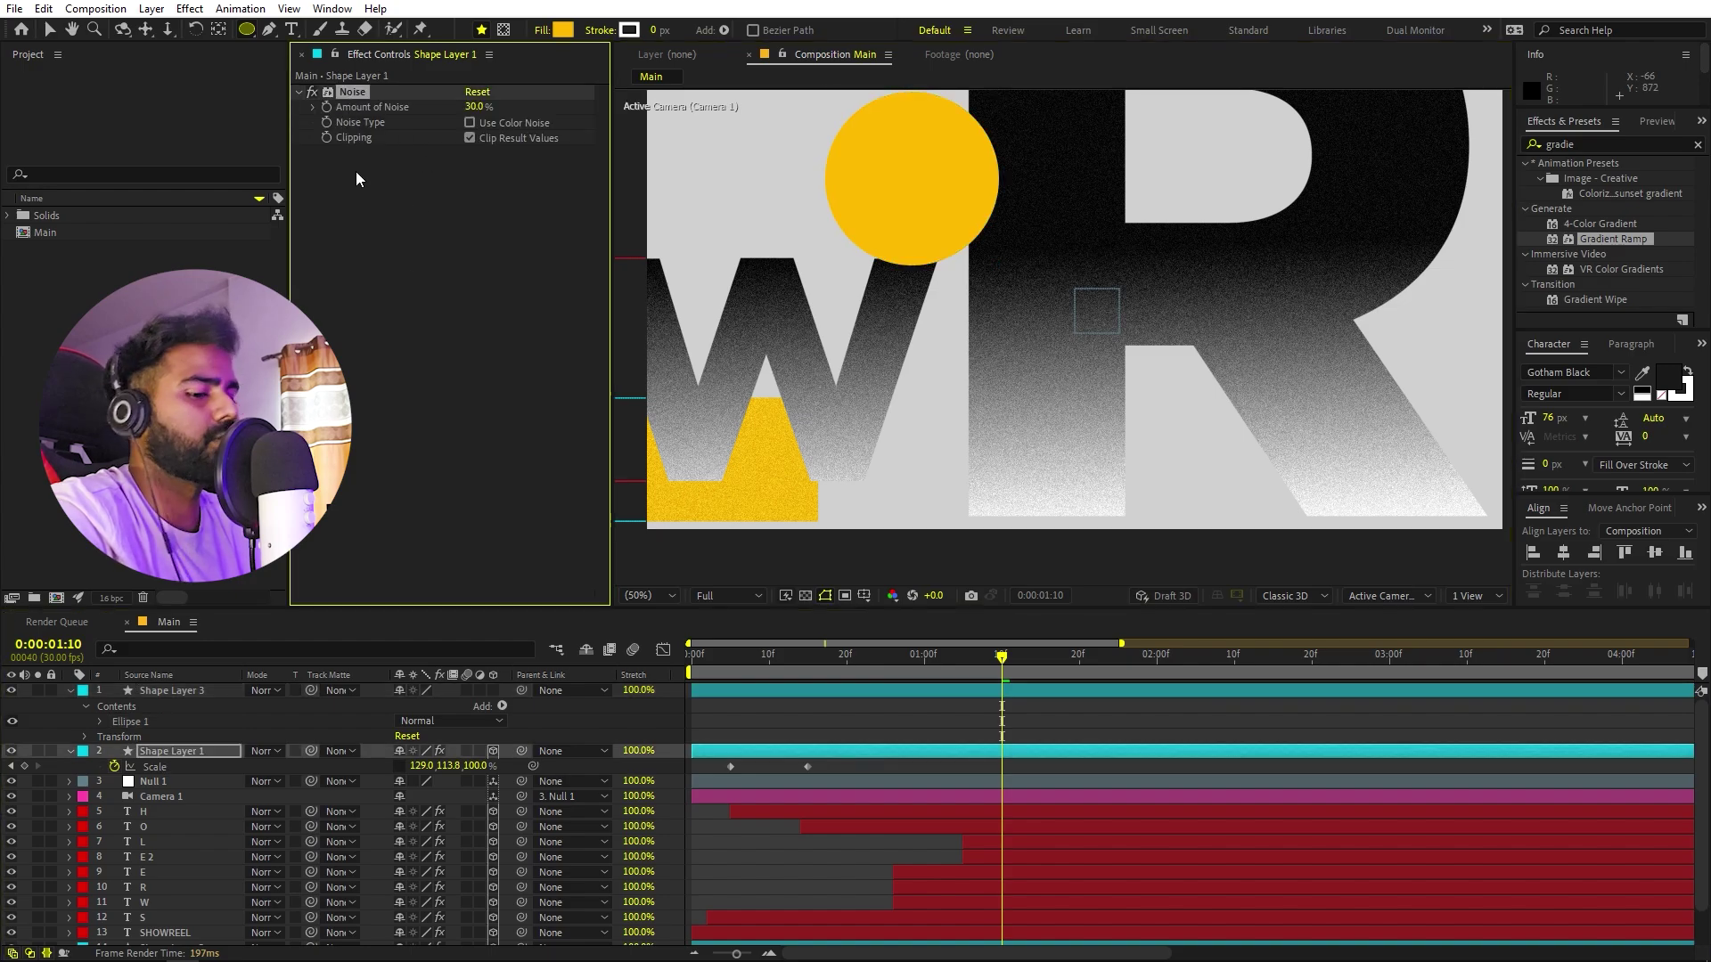
left_click(171, 690)
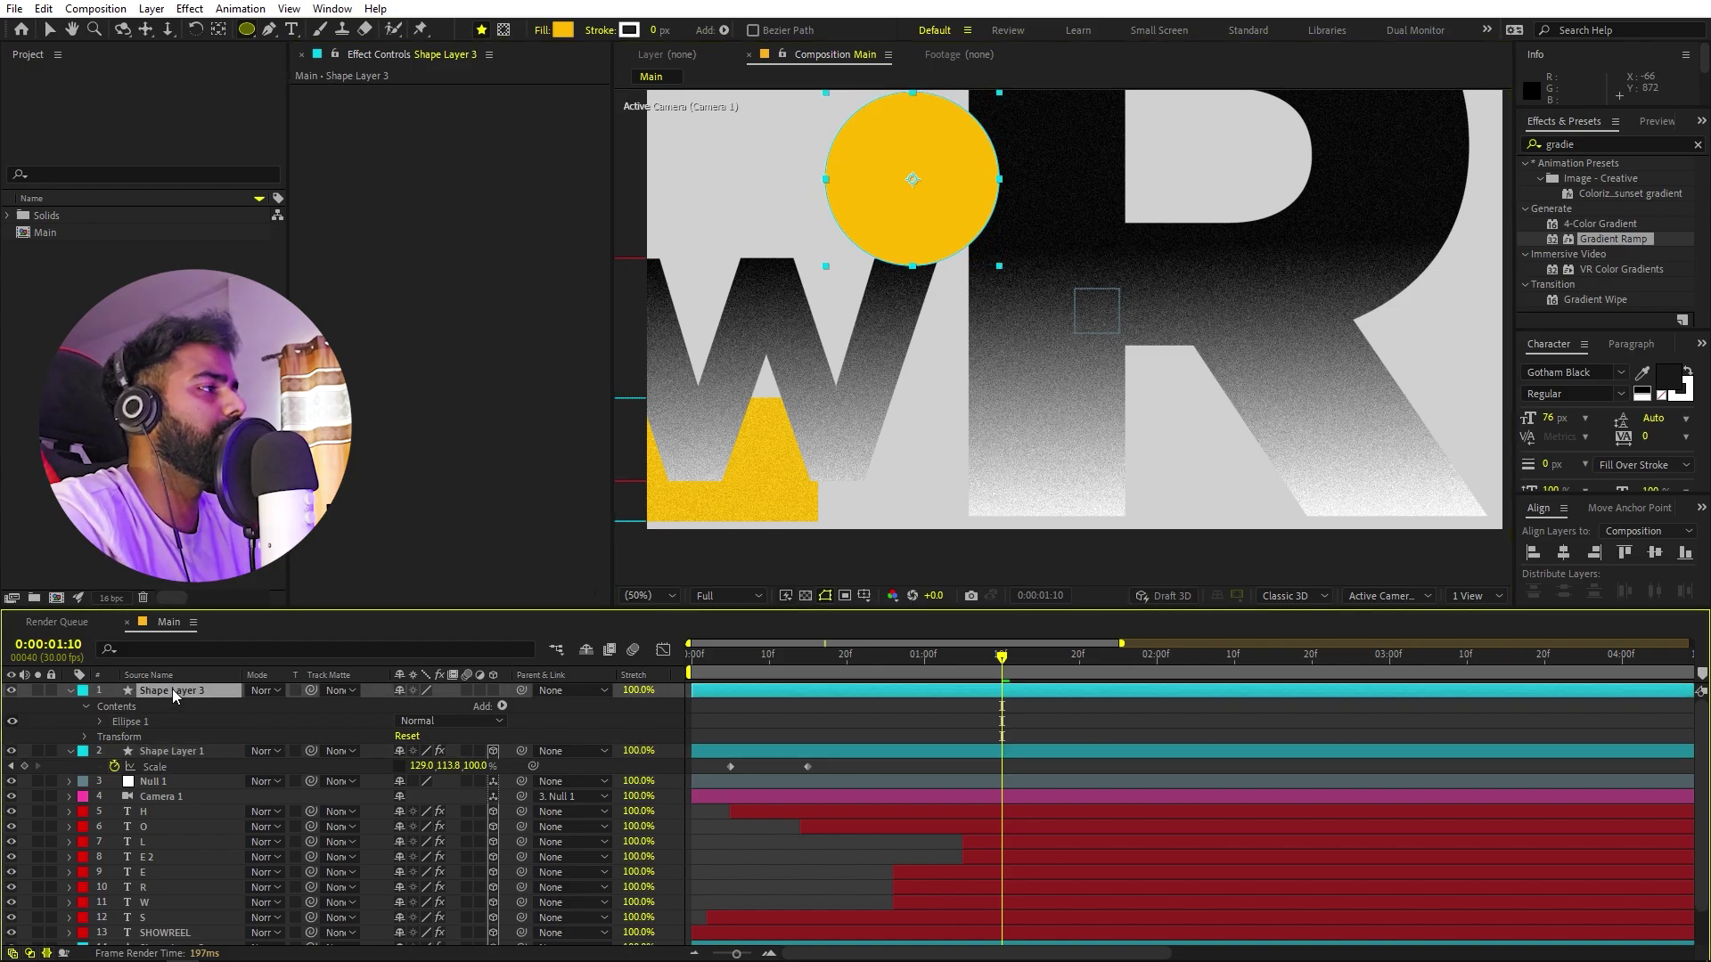
key("ctrl+v")
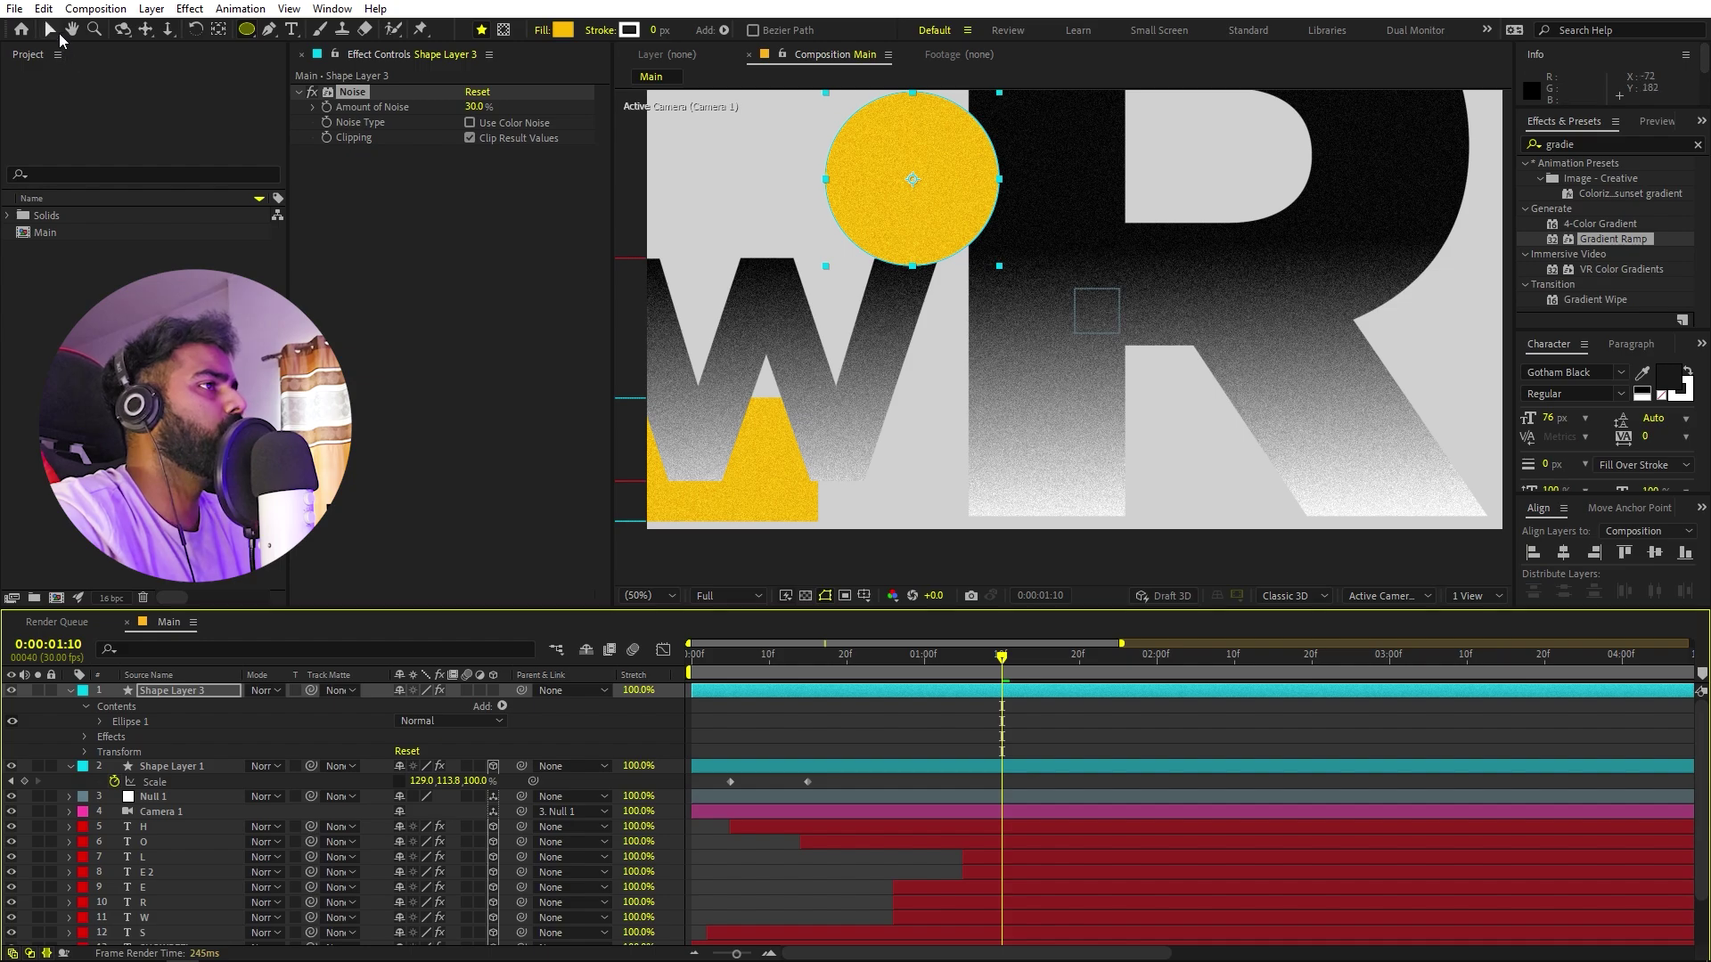
Shift the circle up and to the left above the W and place its anchor point on its left edge.
key("v")
left_click(894, 196)
left_click_drag(894, 196, 858, 178)
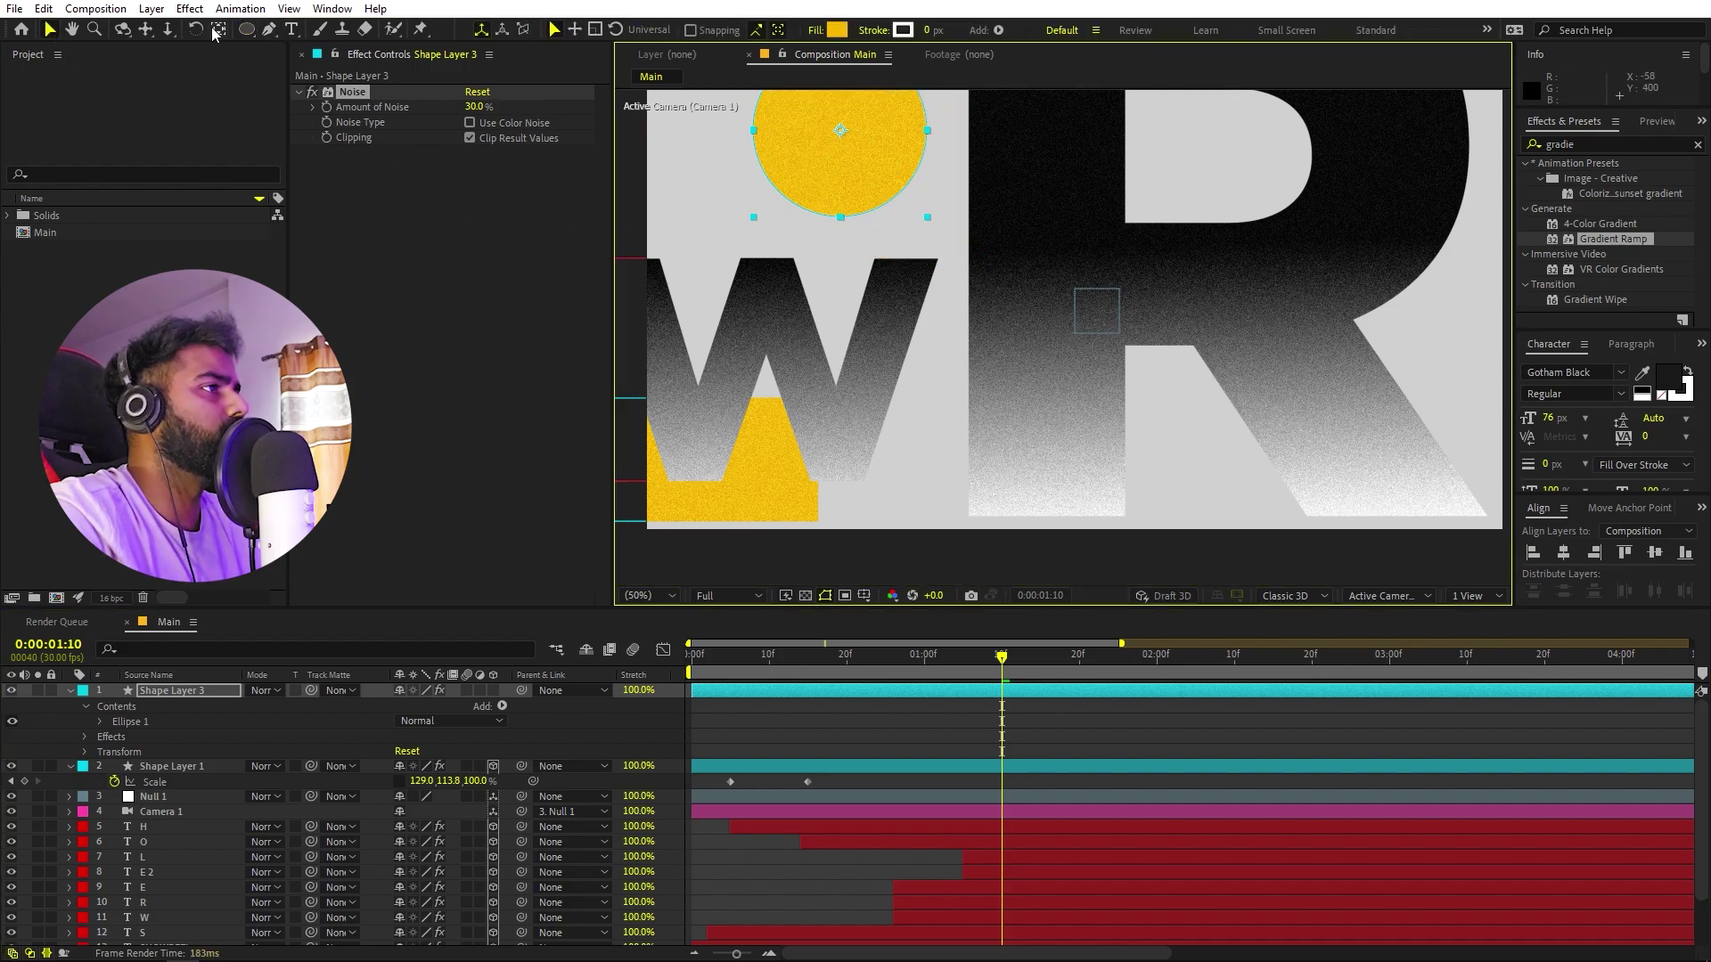
left_click(218, 30)
left_click(842, 133)
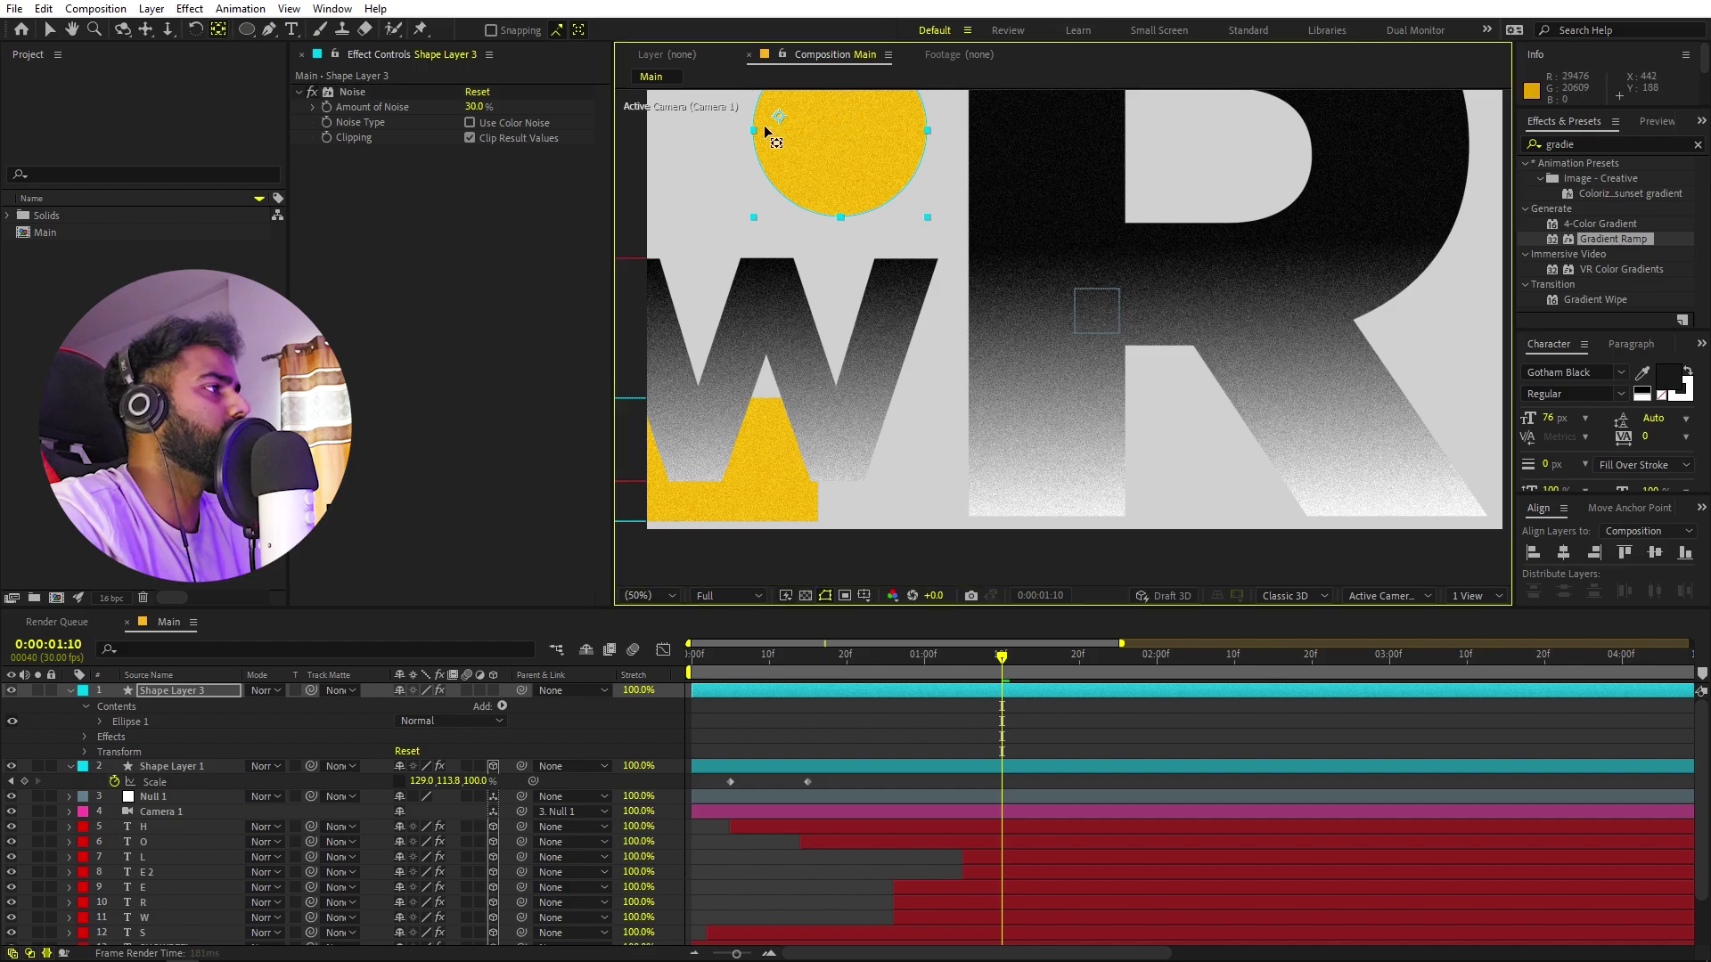
Make the circle a 3D layer and move it back into the space above the W, beside the R.
left_click(493, 691)
key("comma")
key("comma")
key("comma")
key("comma")
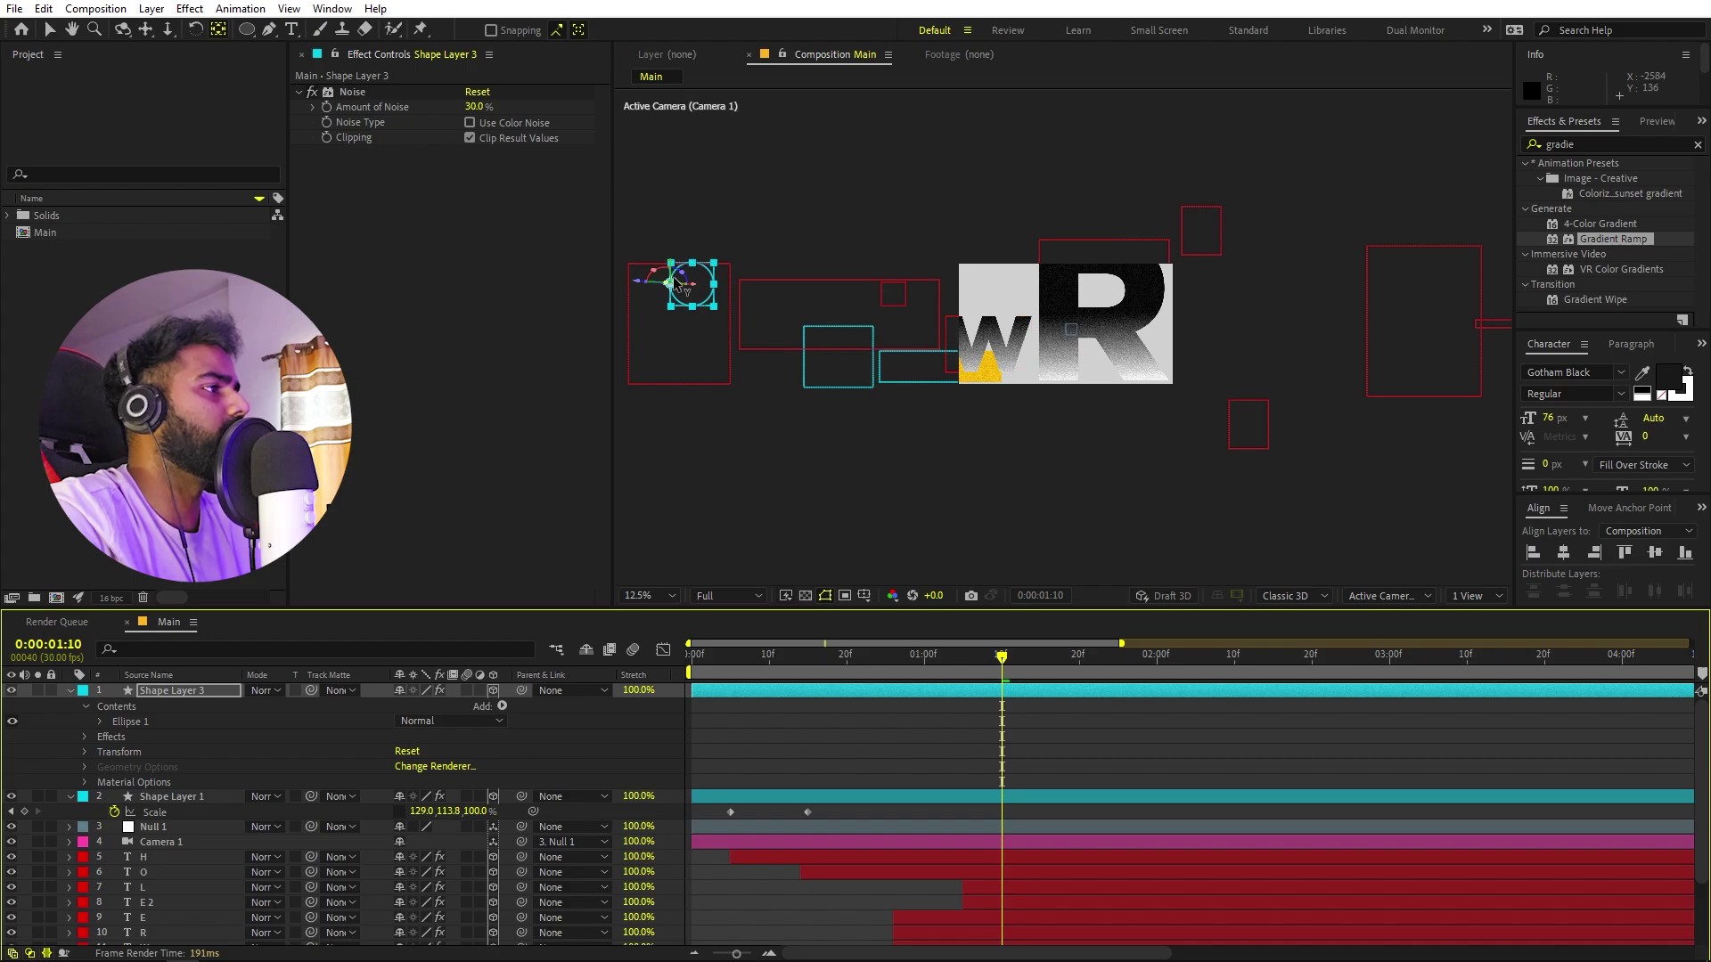
key("v")
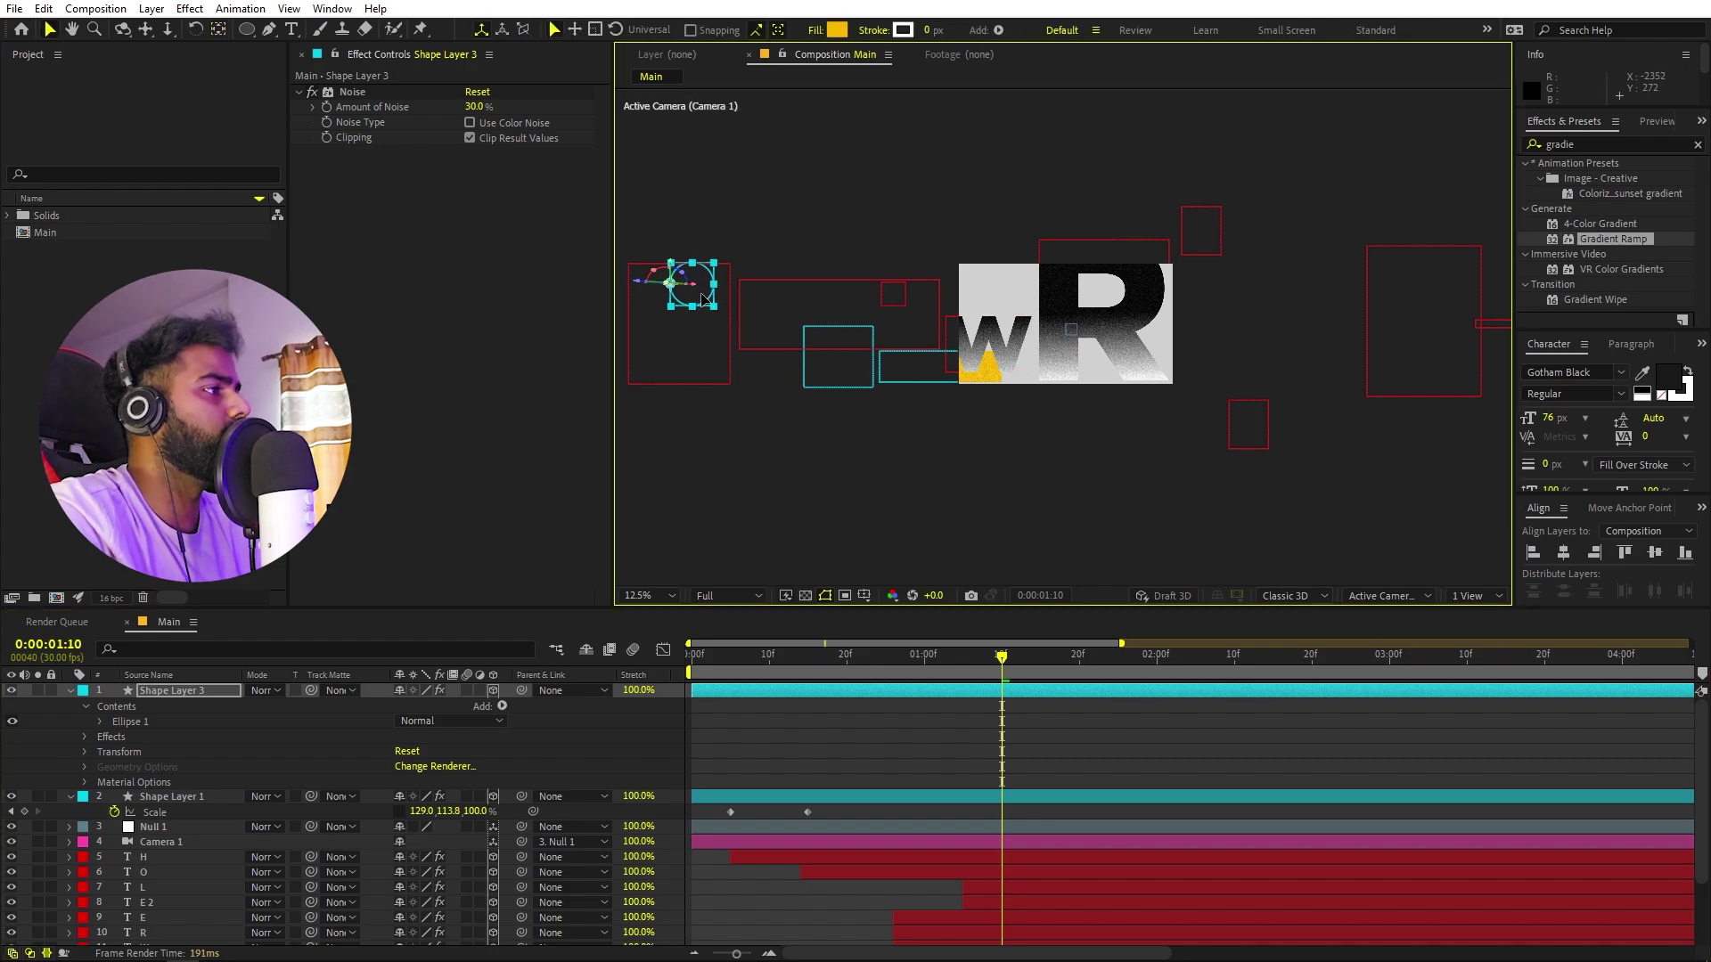
left_click_drag(716, 290, 971, 287)
scroll(990, 283, "up", 4)
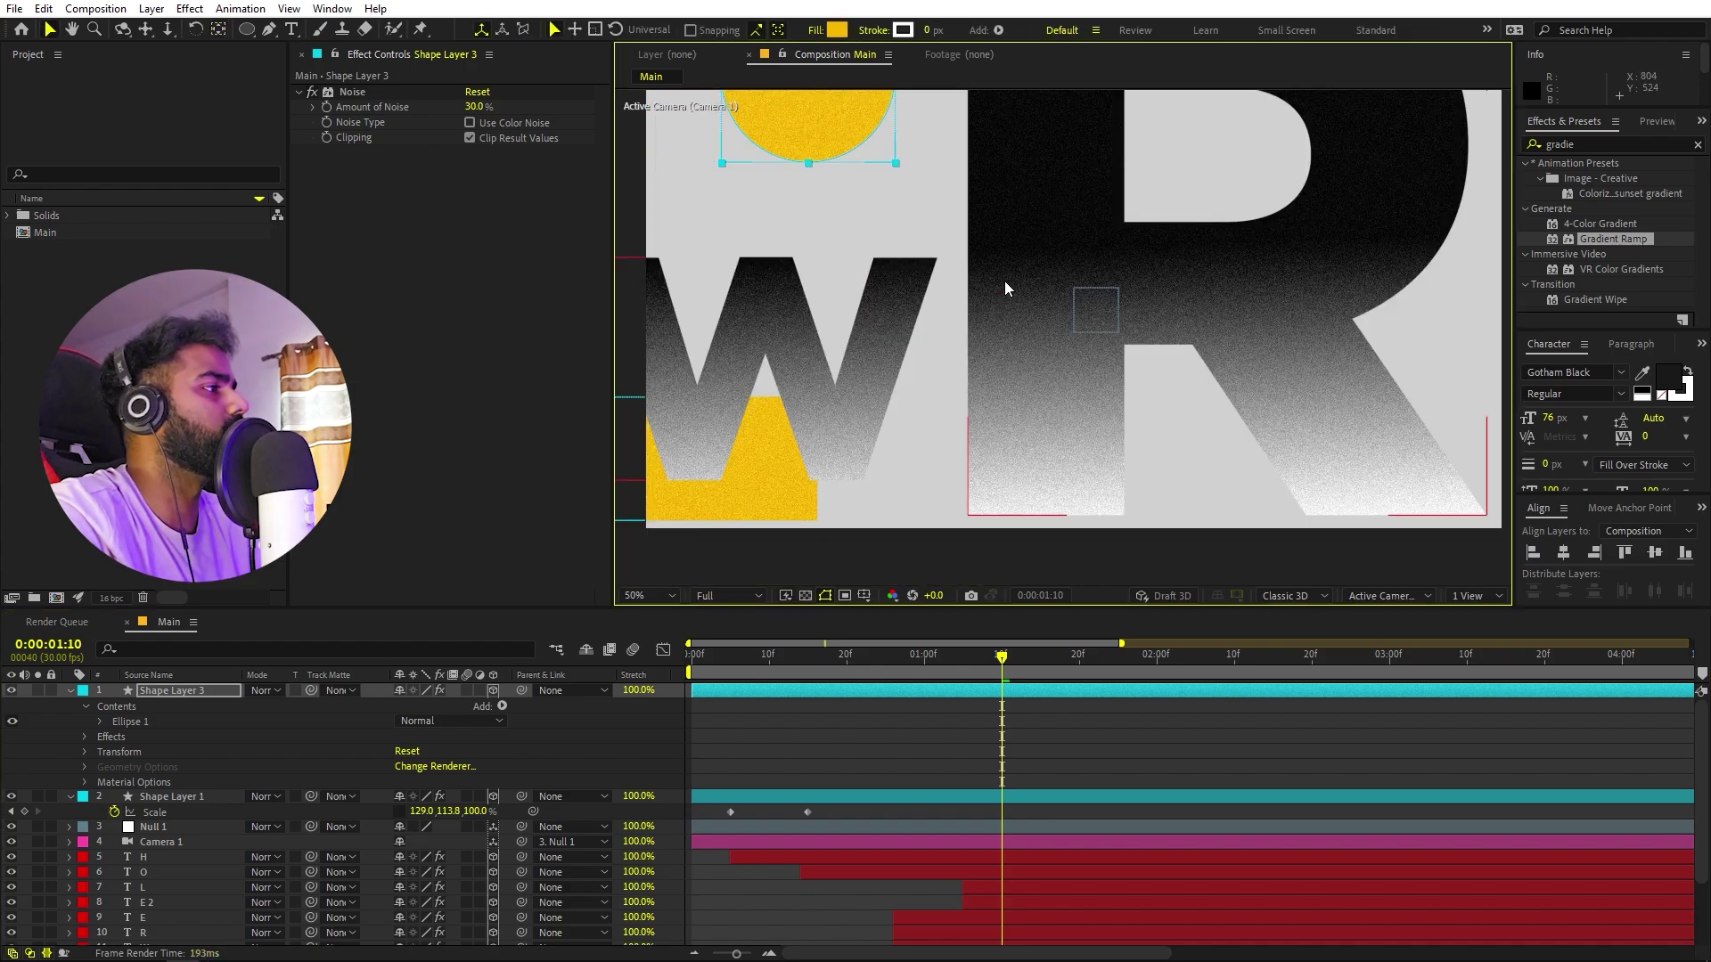
left_click_drag(963, 237, 1044, 251)
Keyframe the circle's Scale at 0% at 0:00:01:10.
key("s")
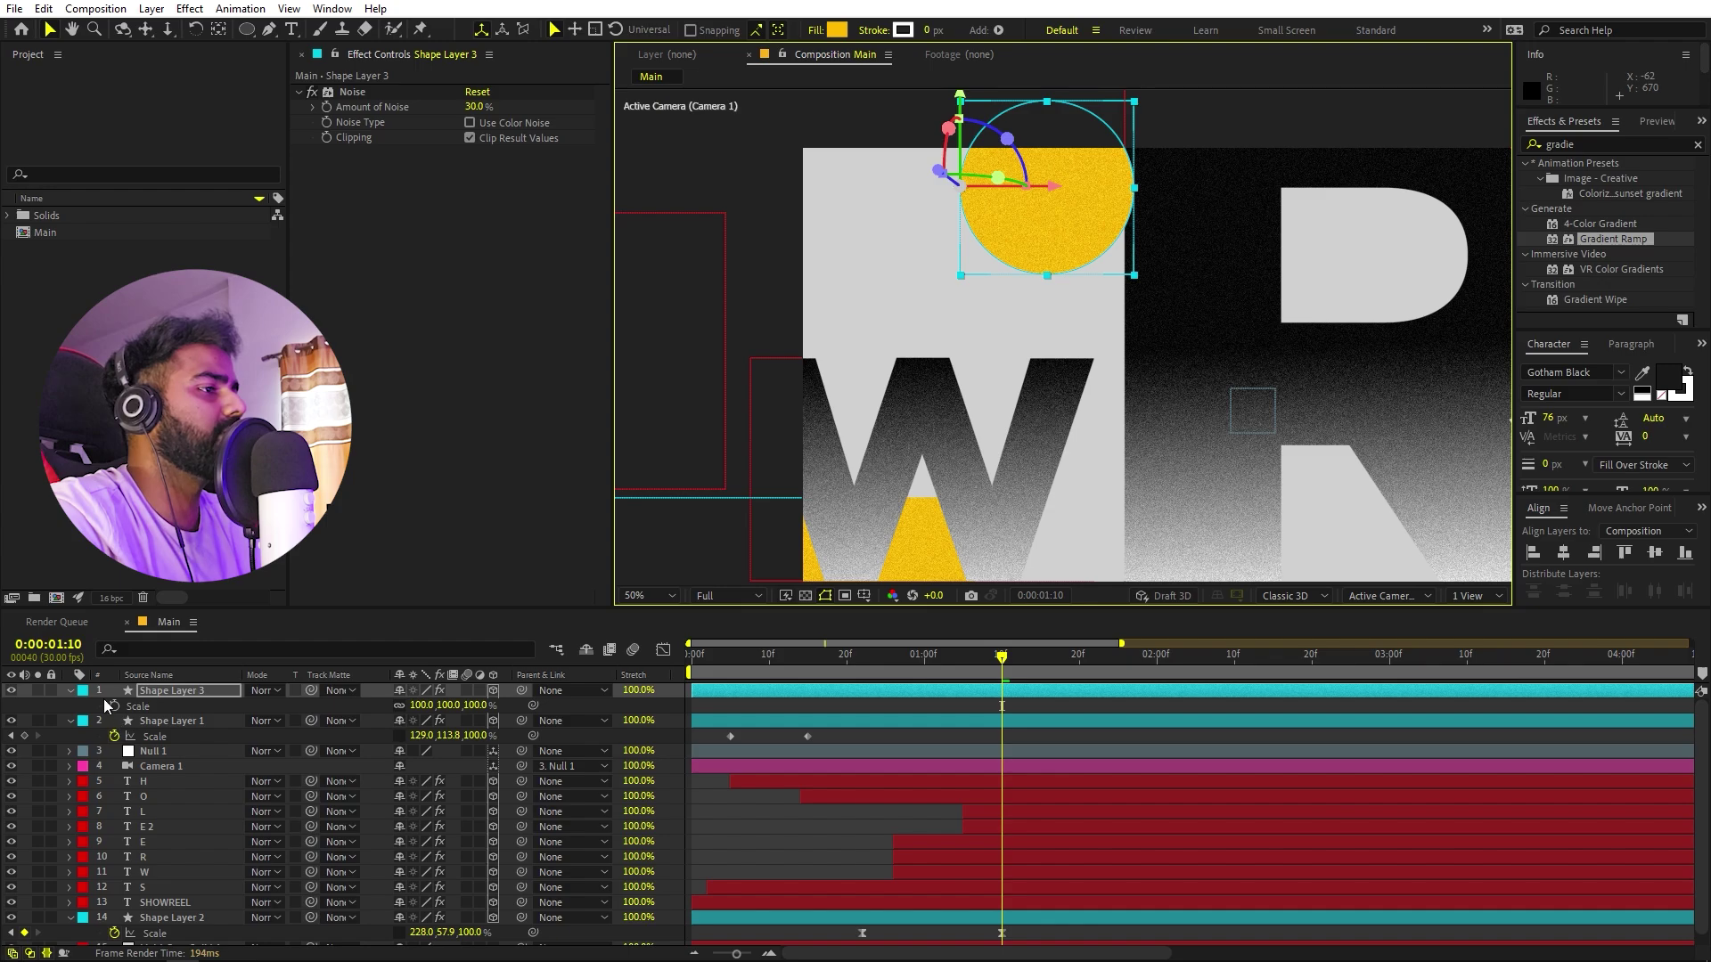
left_click(114, 706)
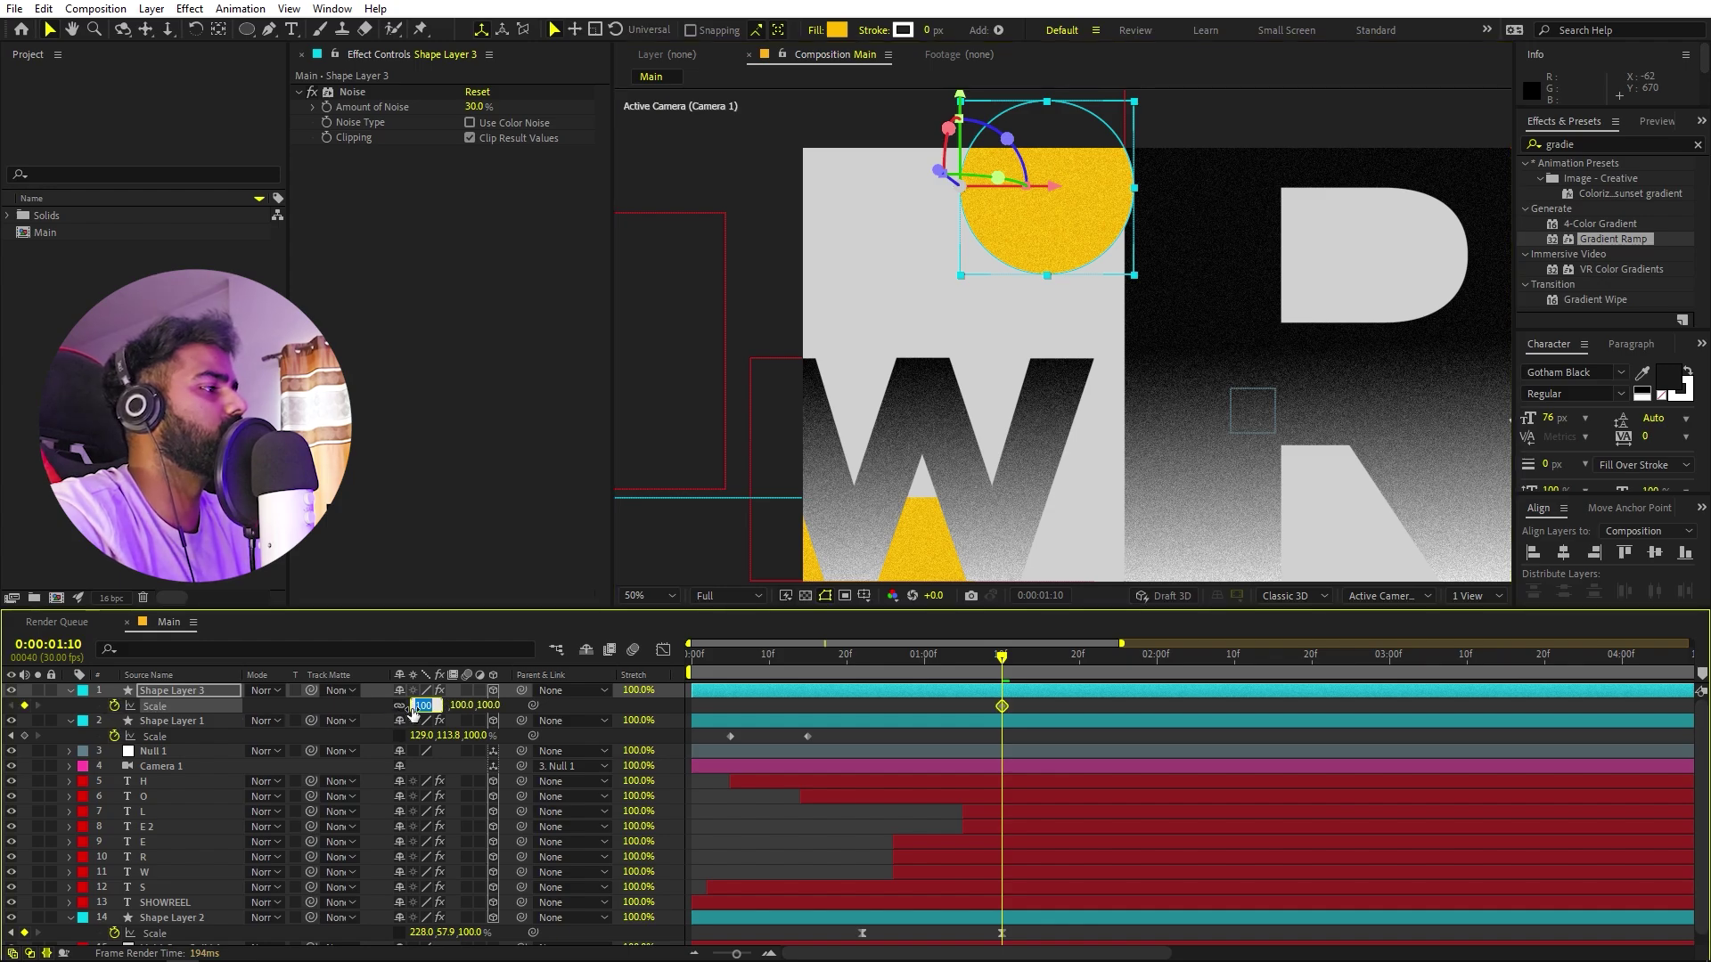
key("Return")
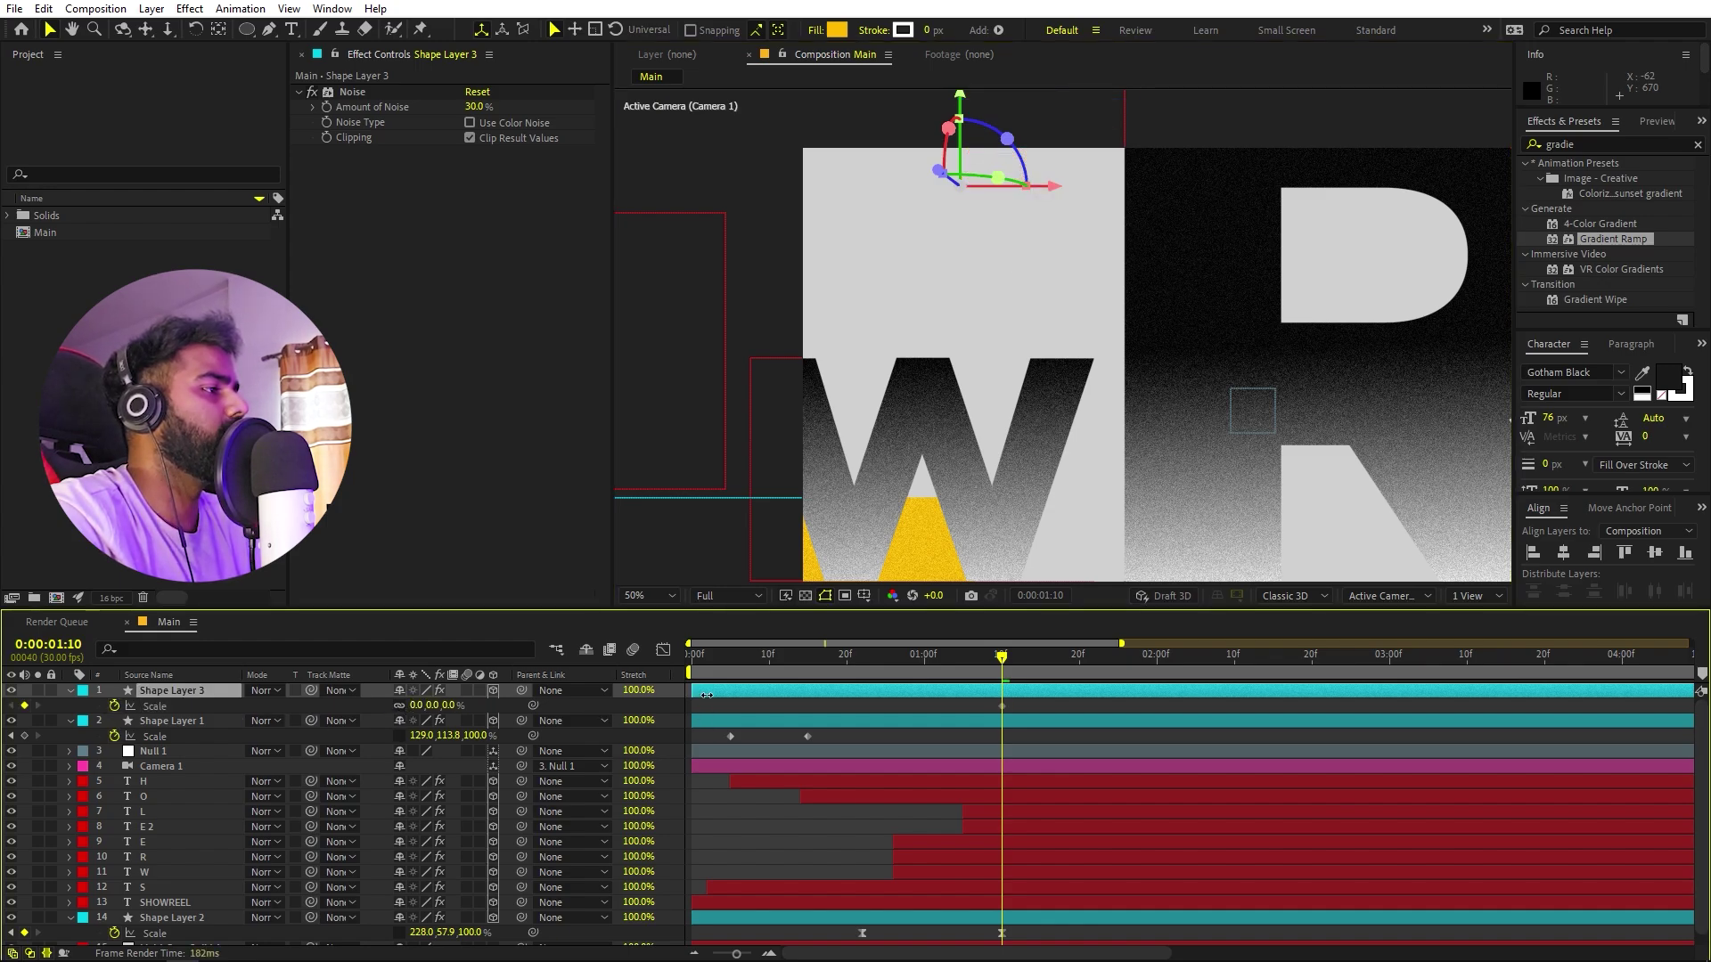
Trim the circle layer to start at 0:00:01:10 and keyframe its Scale at 549% at 0:00:01:23.
left_click_drag(706, 695, 1102, 666)
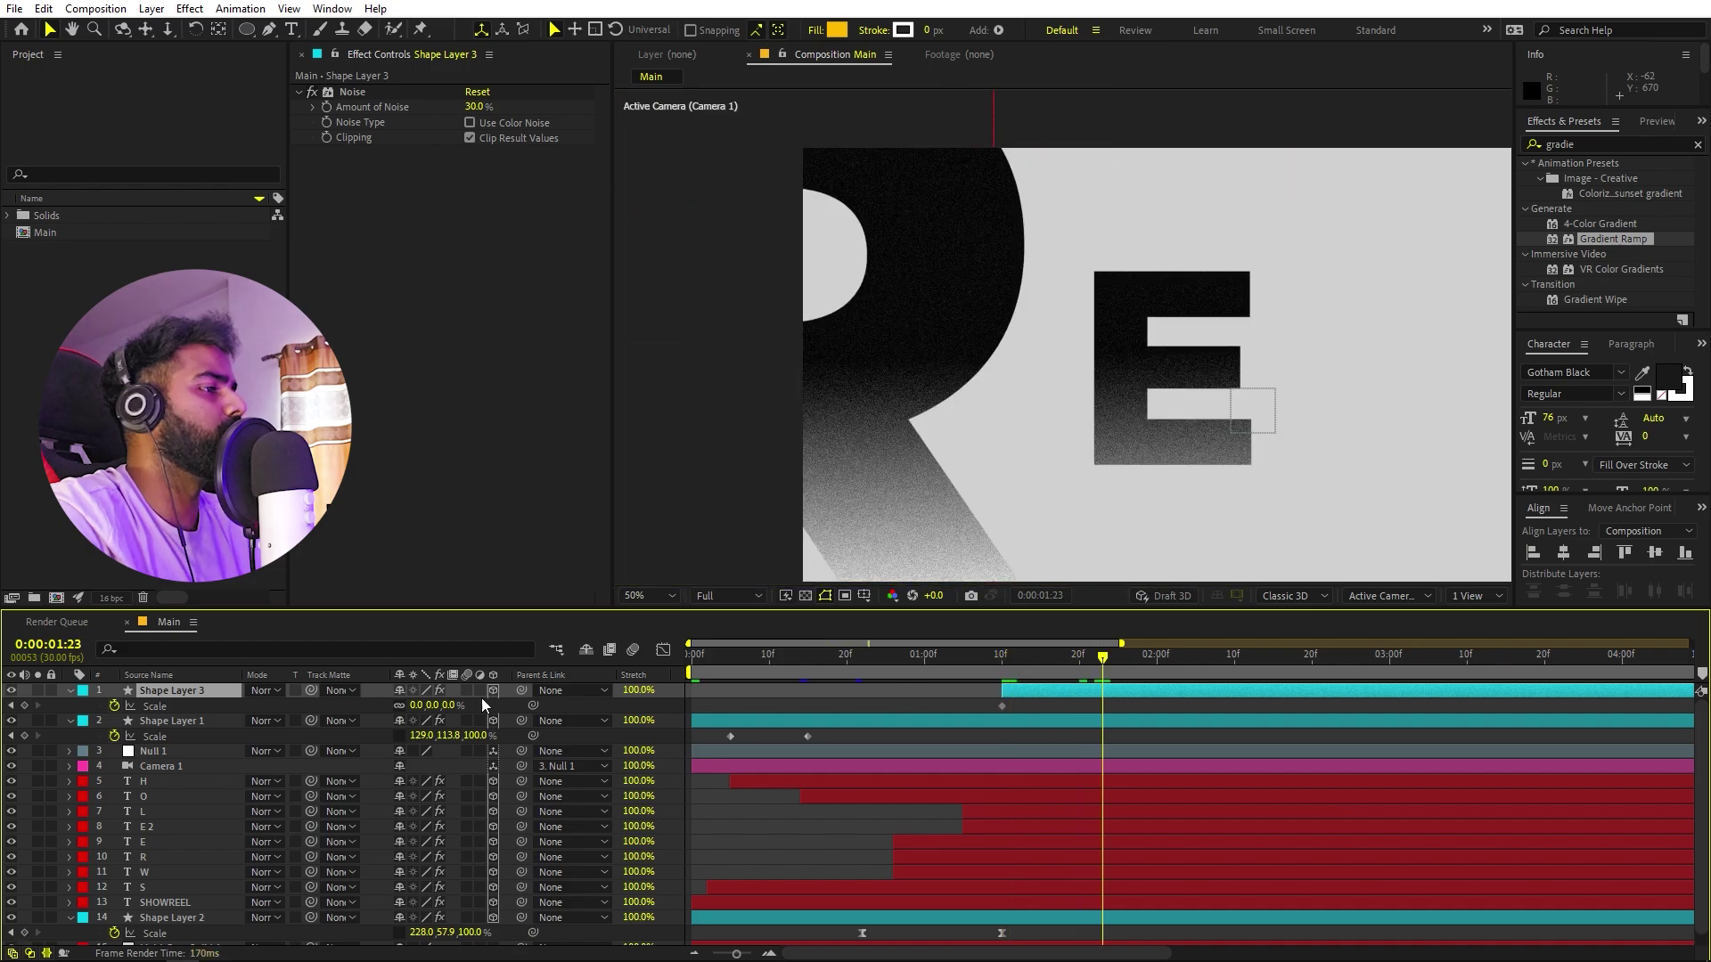
left_click_drag(1210, 732, 1203, 732)
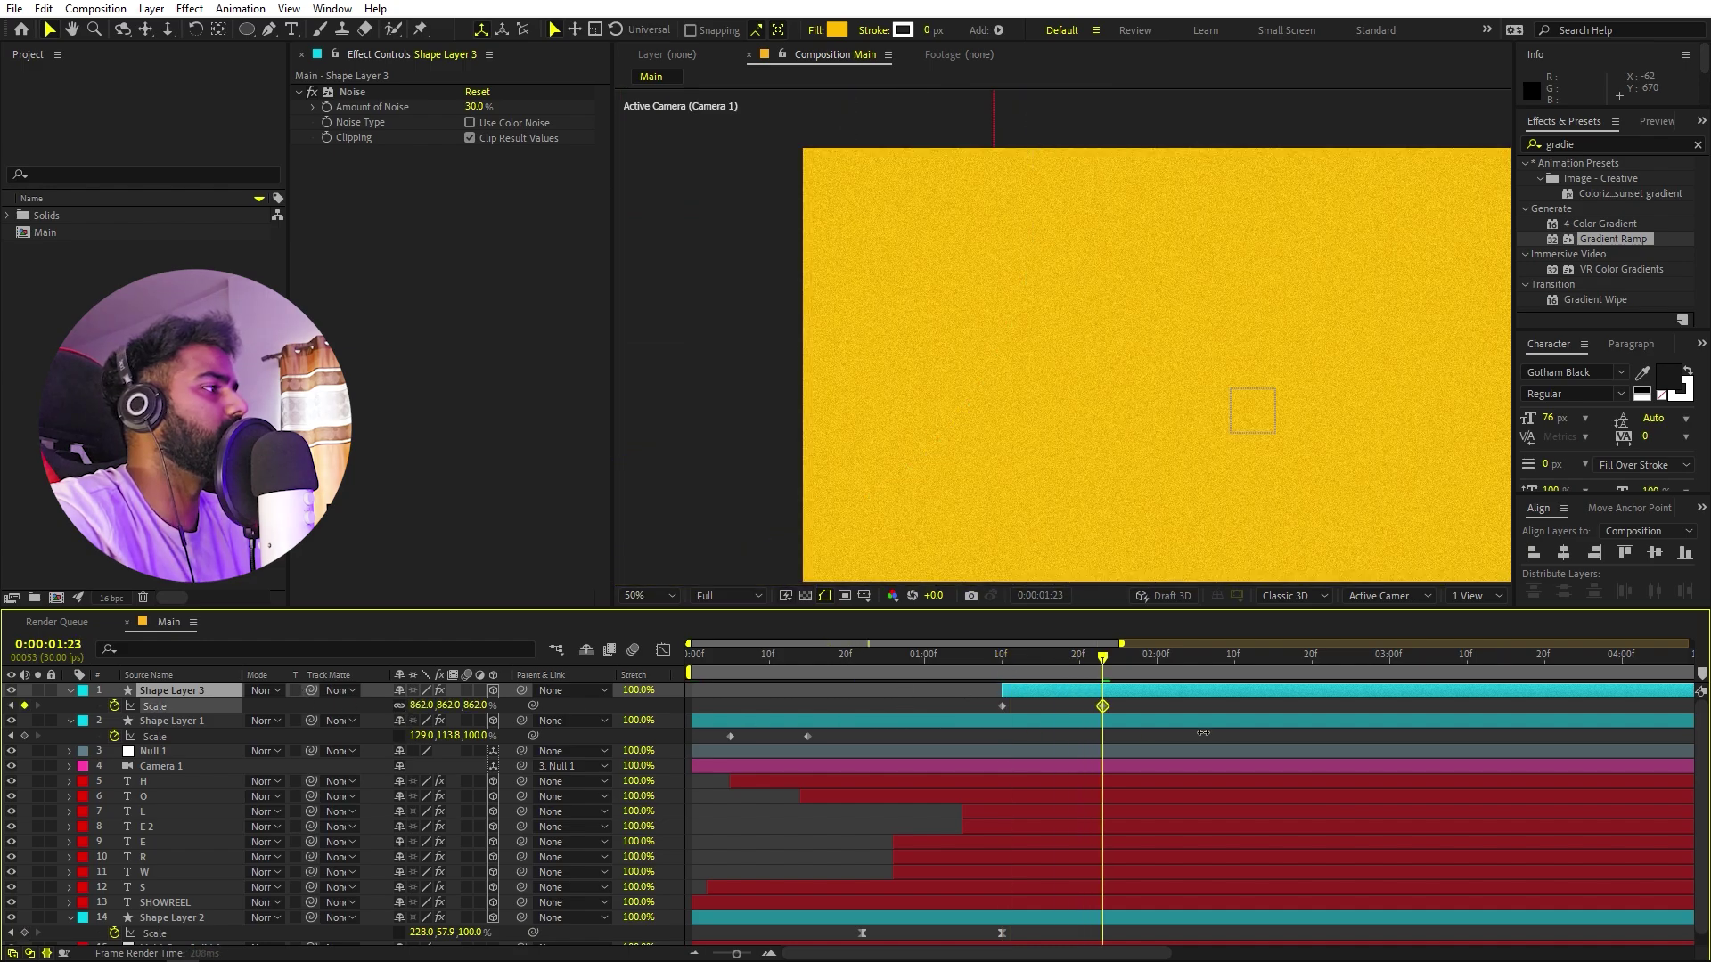
left_click_drag(957, 736, 936, 737)
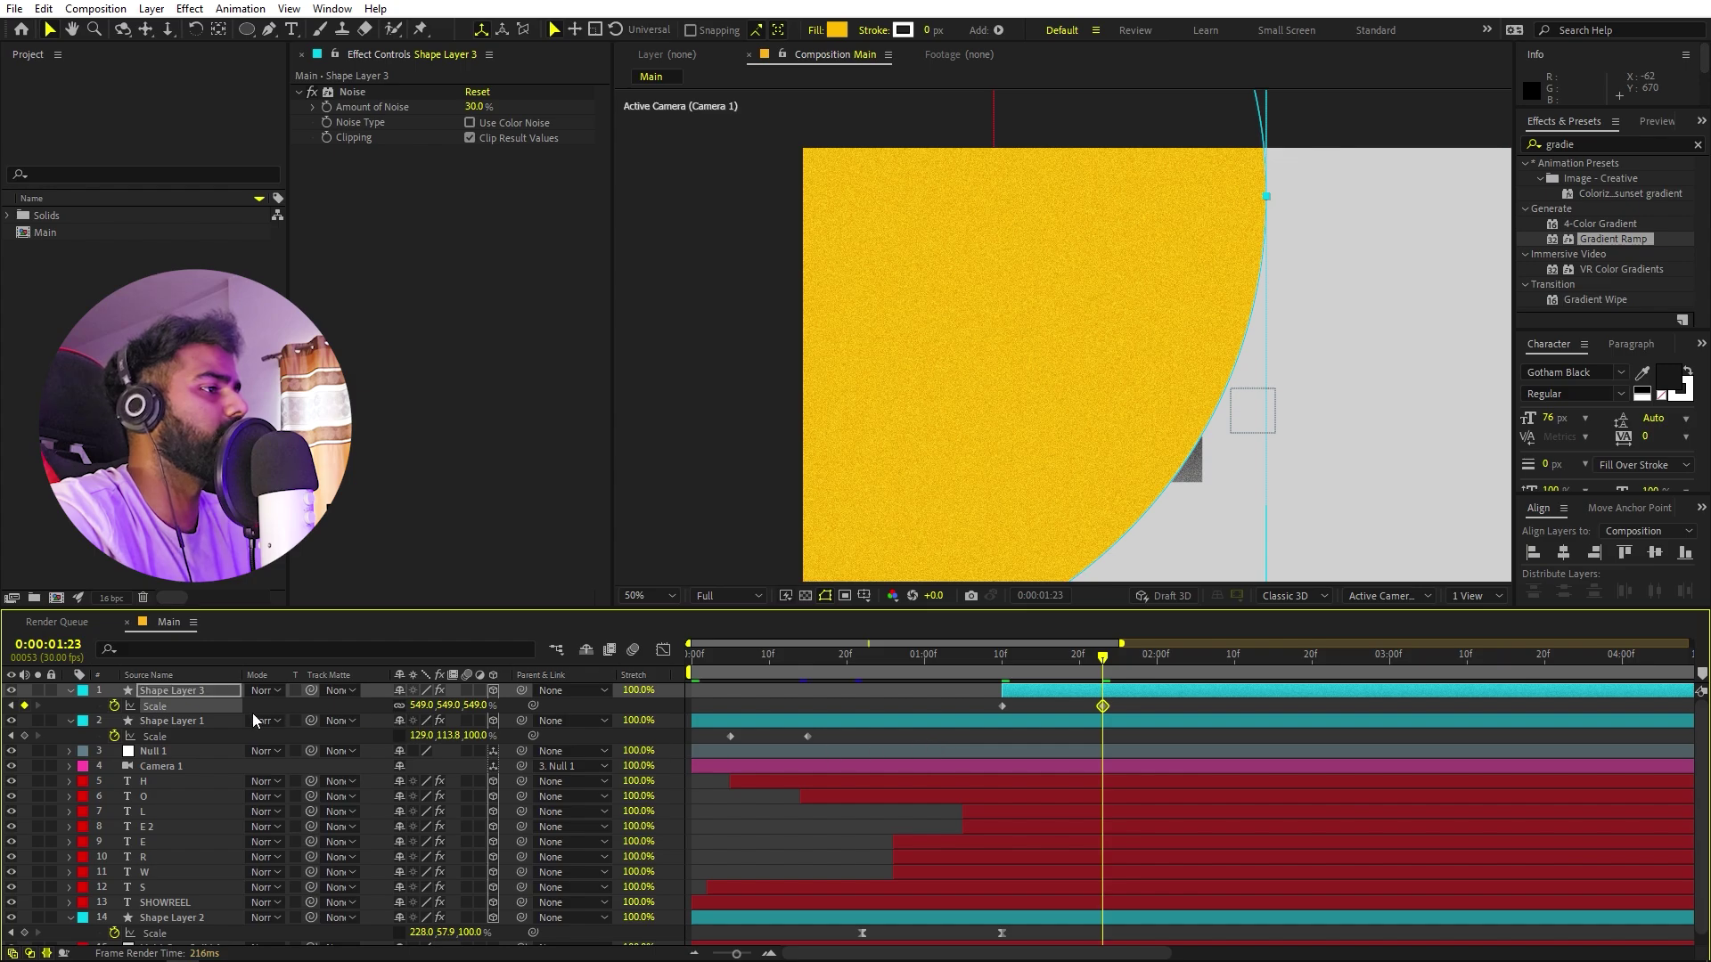
Move the circle layer beneath the letters and Shape Layer 2 in the layer order, then preview from 0:00:00:12.
left_click_drag(189, 699, 222, 931)
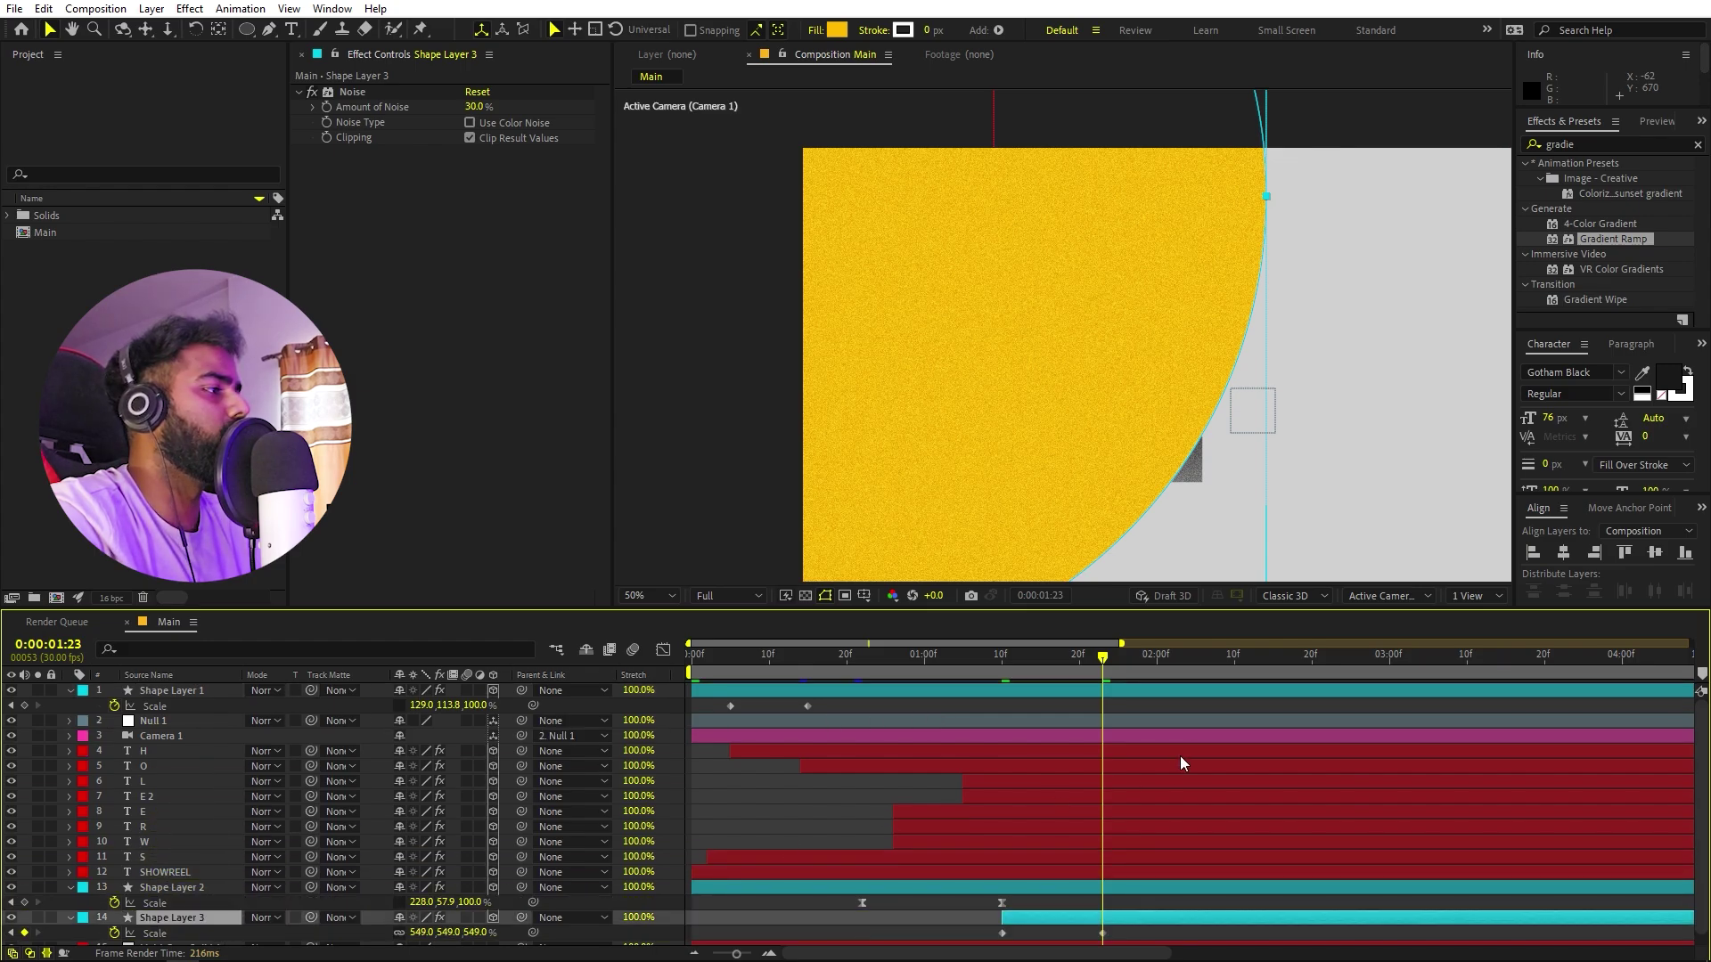
left_click_drag(1125, 660, 784, 660)
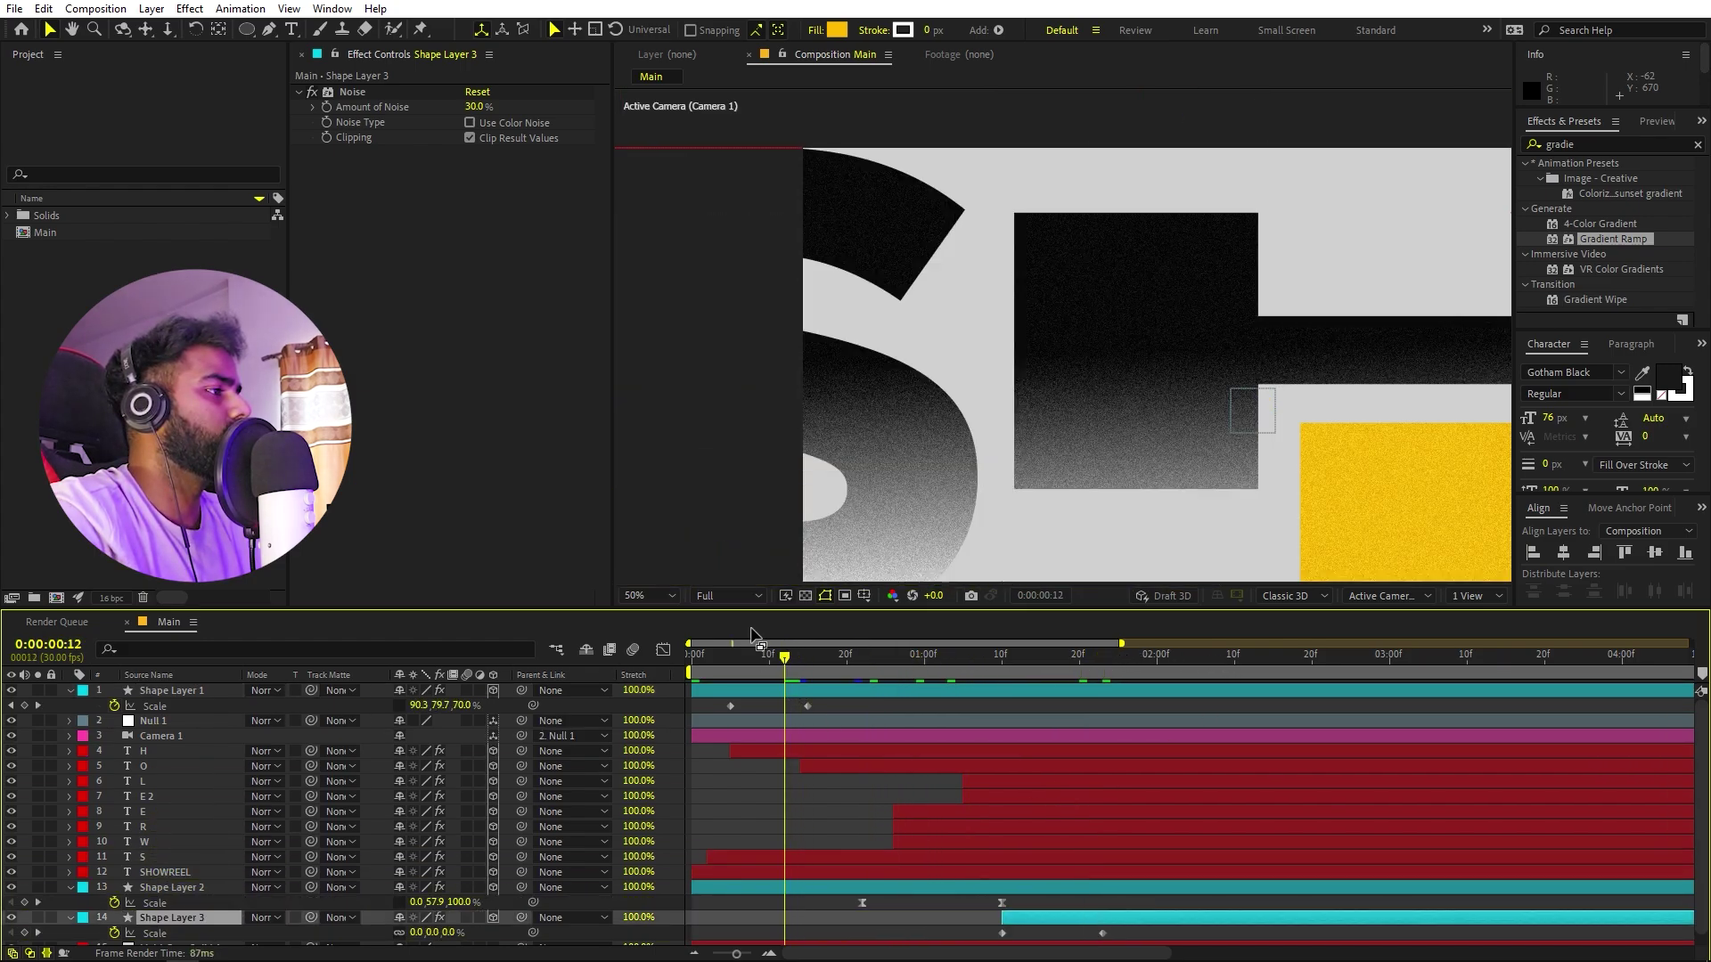
key("space")
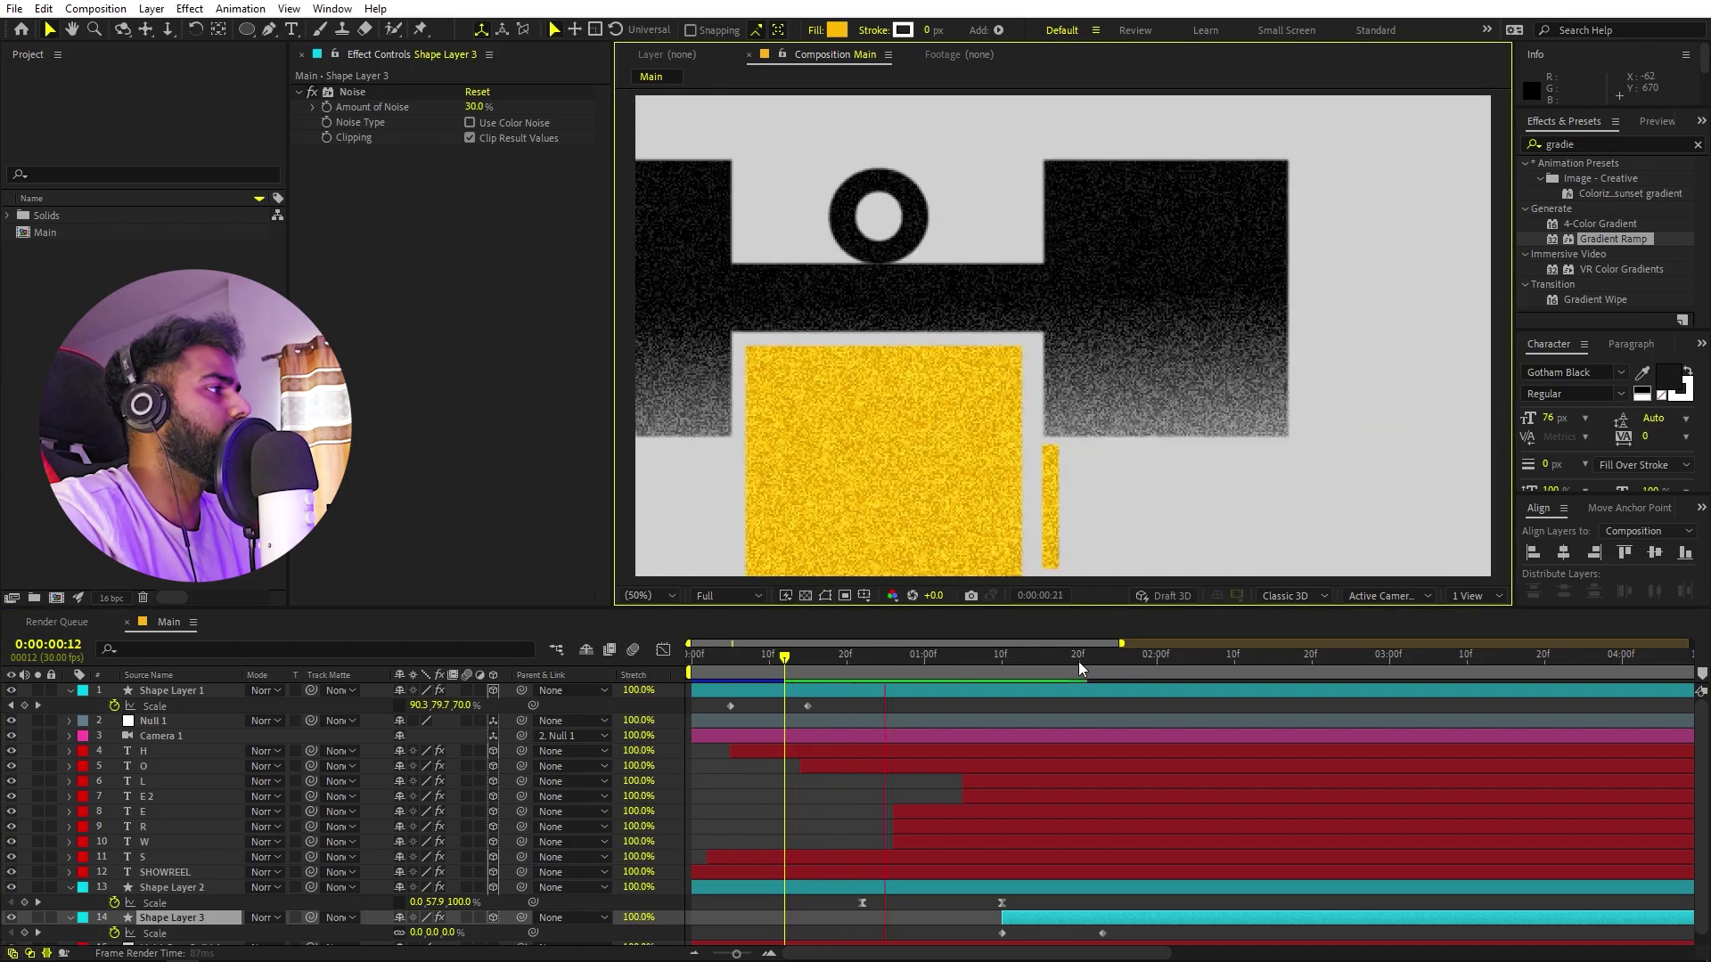
key("space")
Easy Ease the circle's Scale keyframes, shift the layer to start at about 0:00:01:03, and place the last keyframe at about 0:00:01:21.
left_click_drag(1068, 663, 994, 681)
left_click_drag(1141, 941, 874, 928)
key("F9")
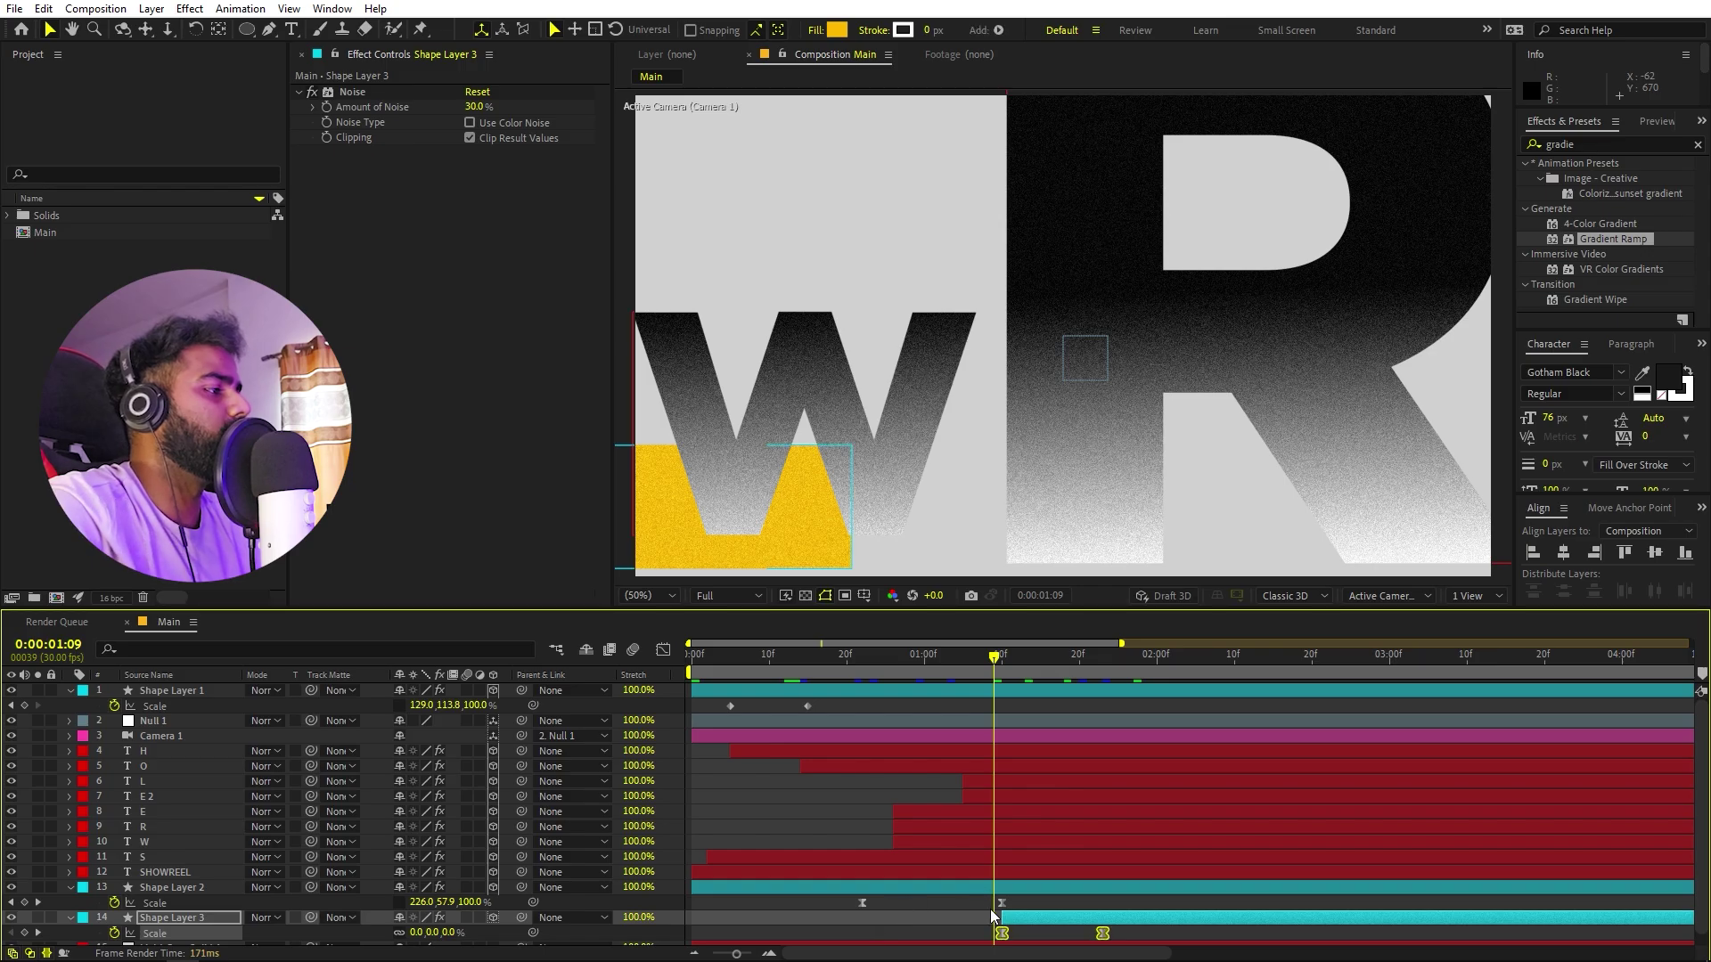
left_click_drag(1009, 925, 979, 925)
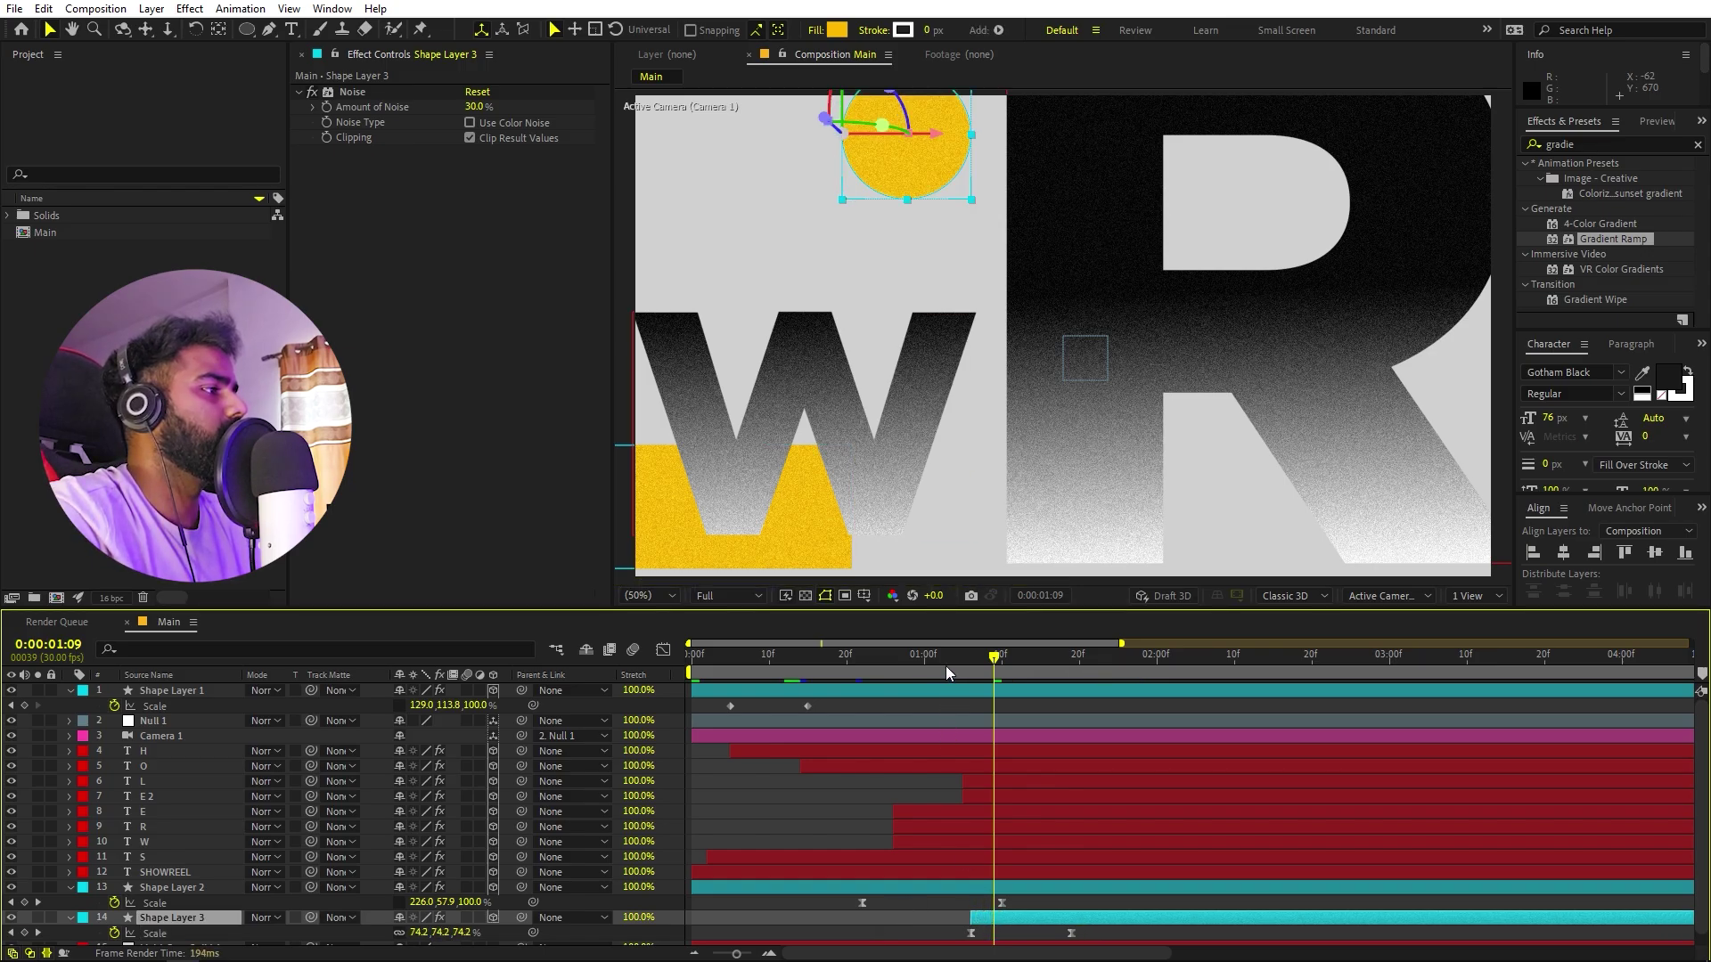
key("Home")
key("space")
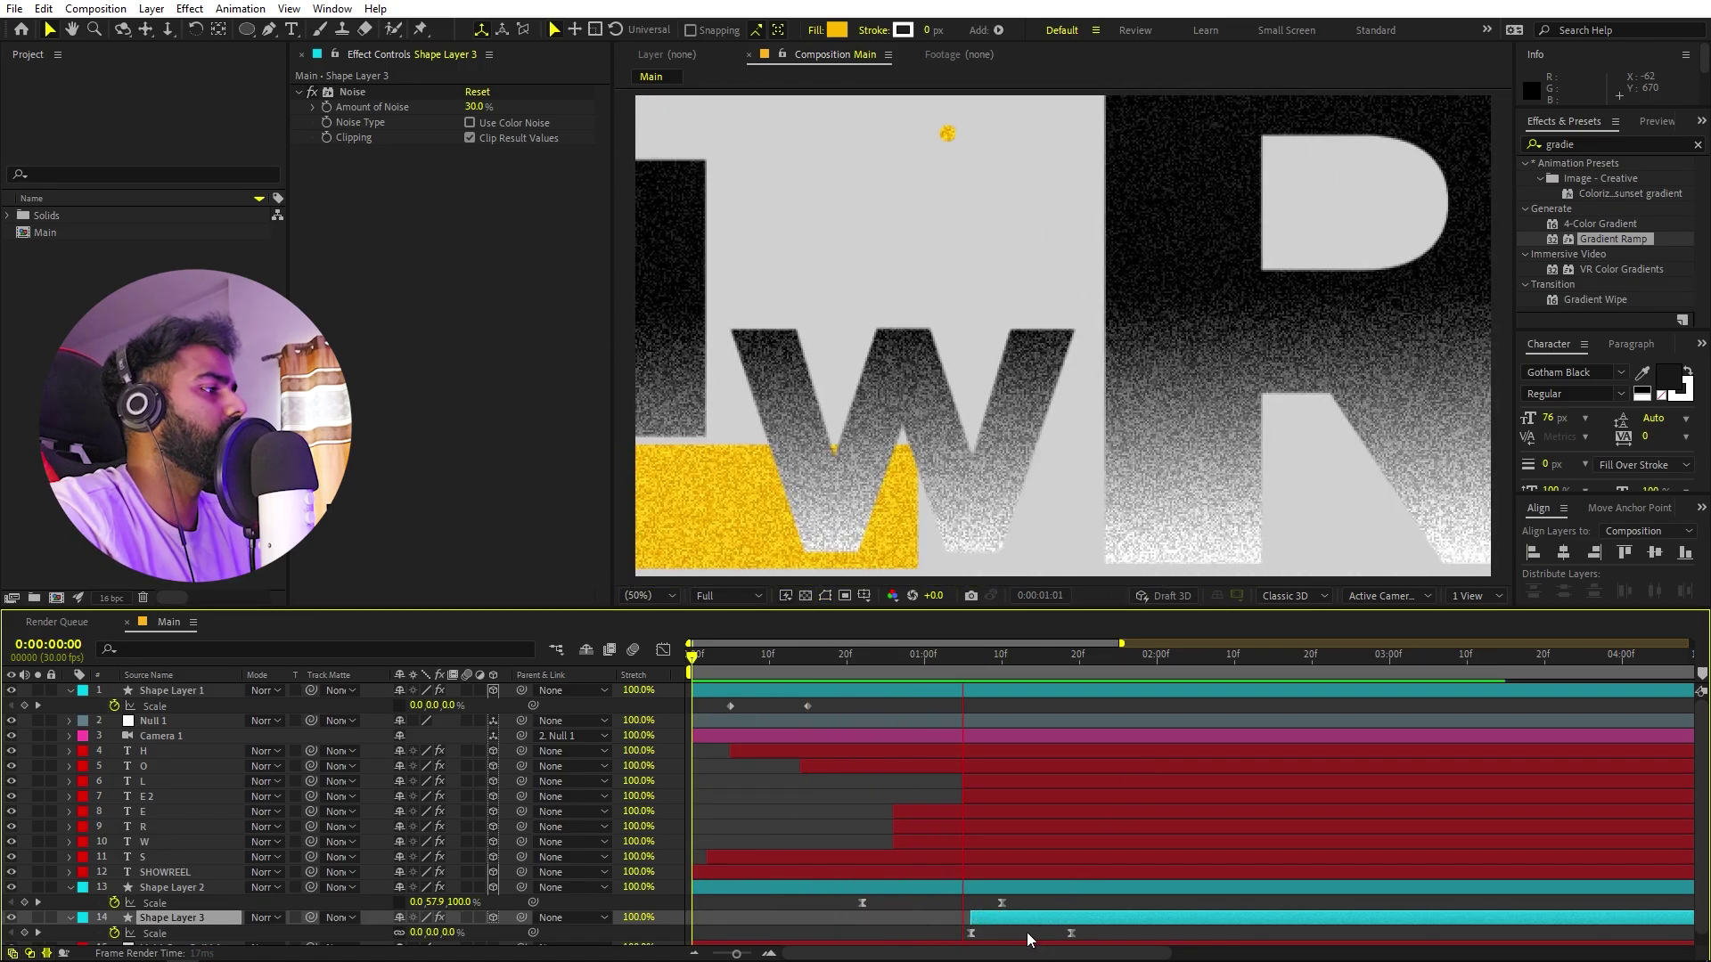
left_click_drag(993, 916, 970, 917)
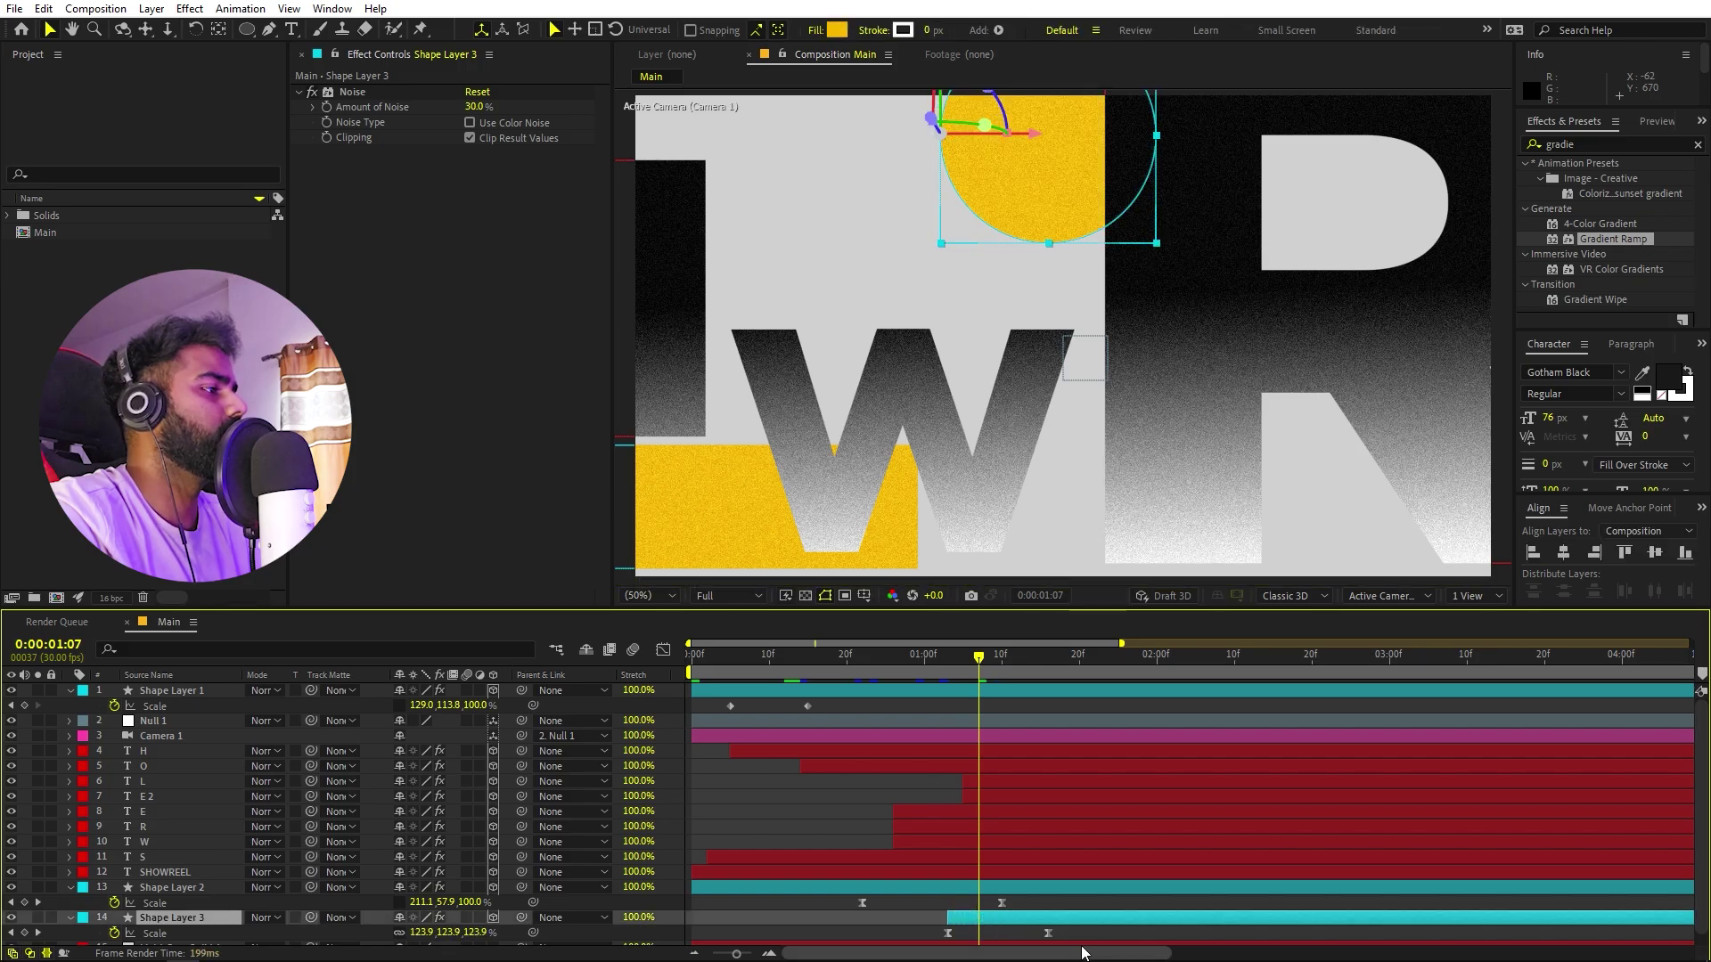
key("space")
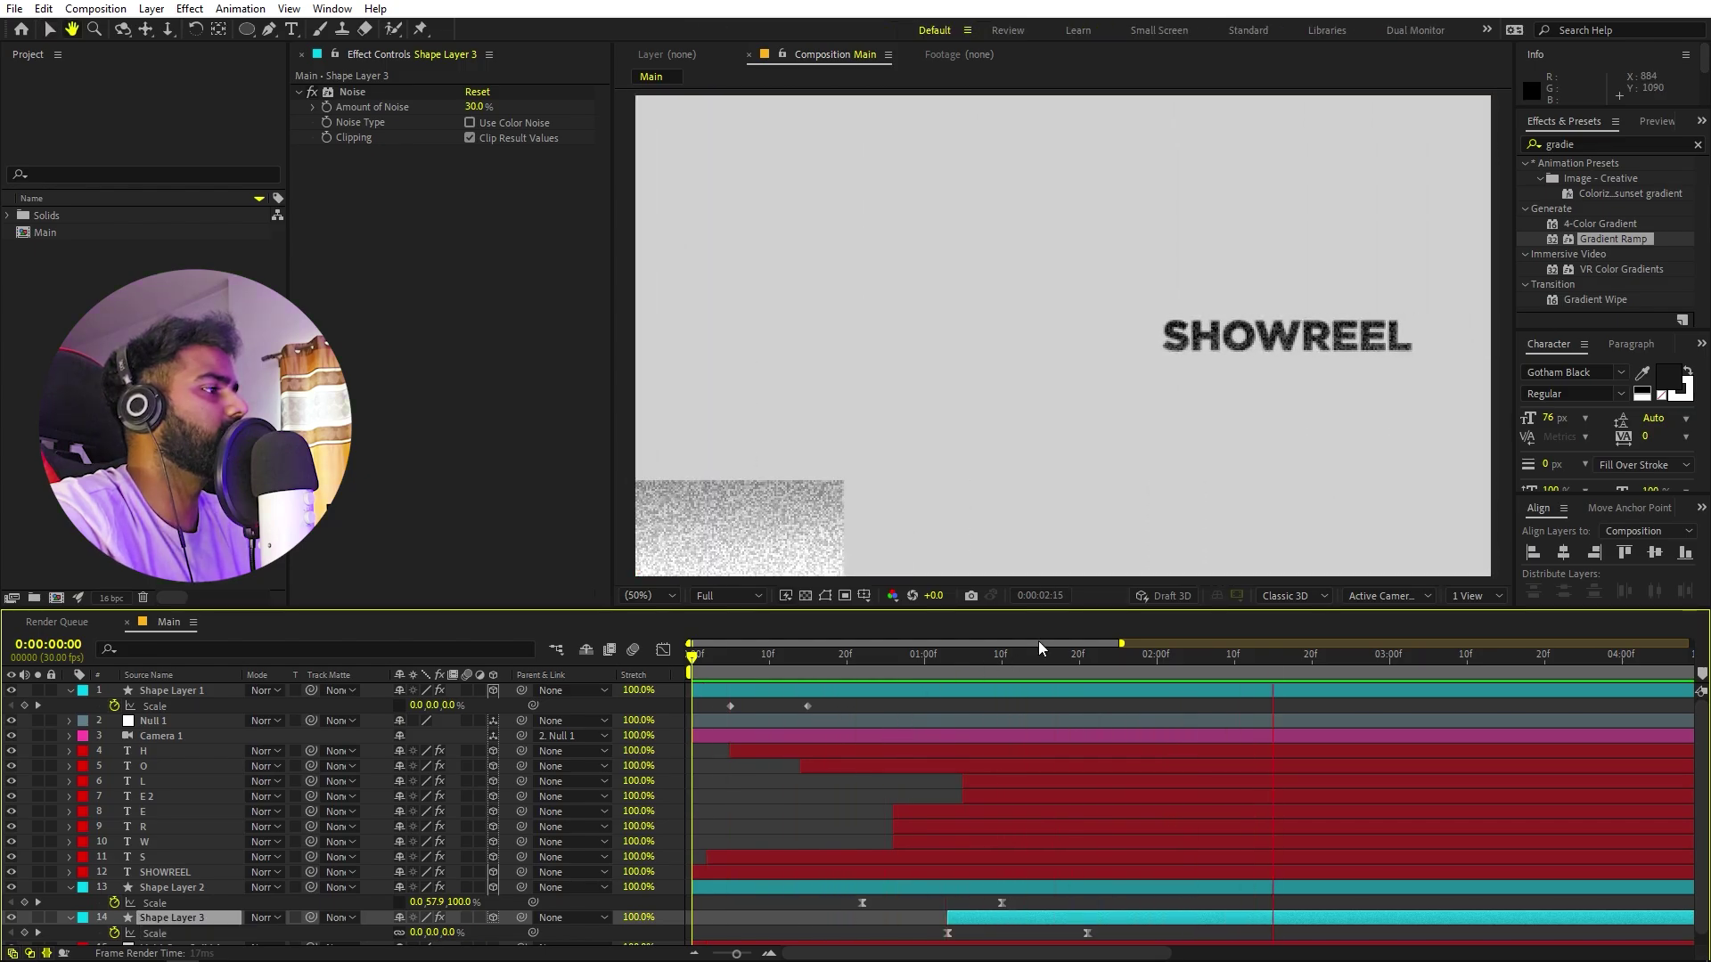
Scrub through the circle's growth behind the R and E, stopping at 0:00:01:22.
left_click(930, 656)
left_click_drag(928, 656, 1048, 673)
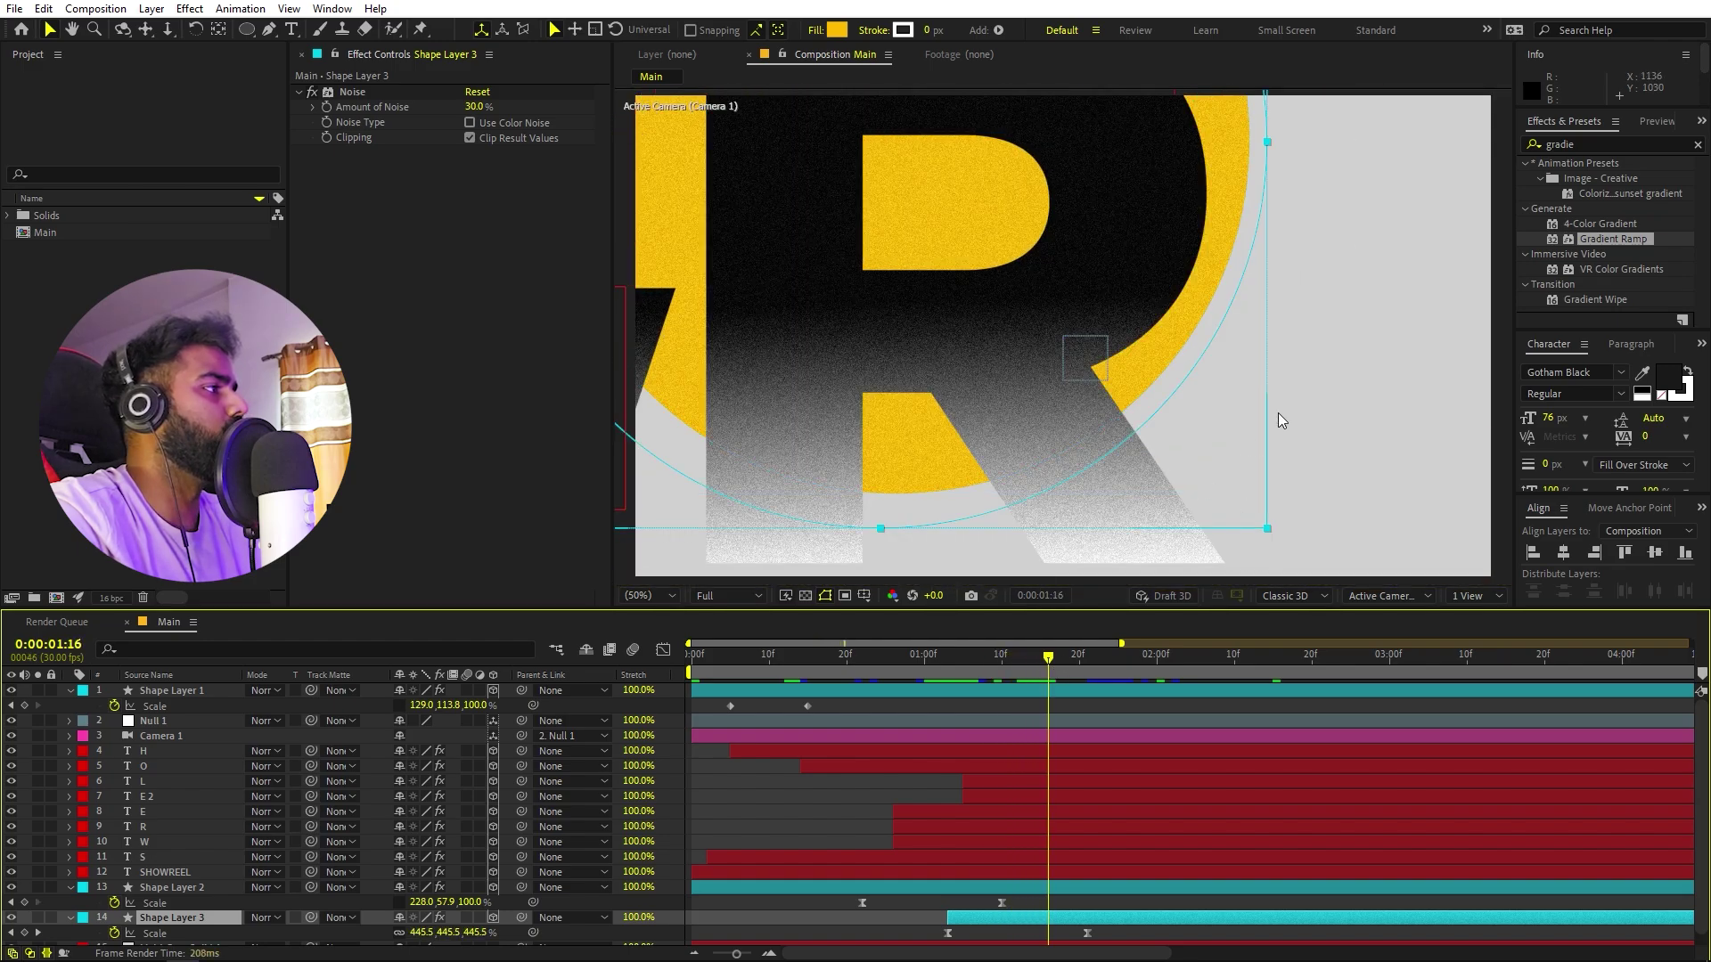
key("Page_Down")
key("Page_Down")
key("Page_Down")
key("Page_Down")
key("Page_Down")
key("Page_Down")
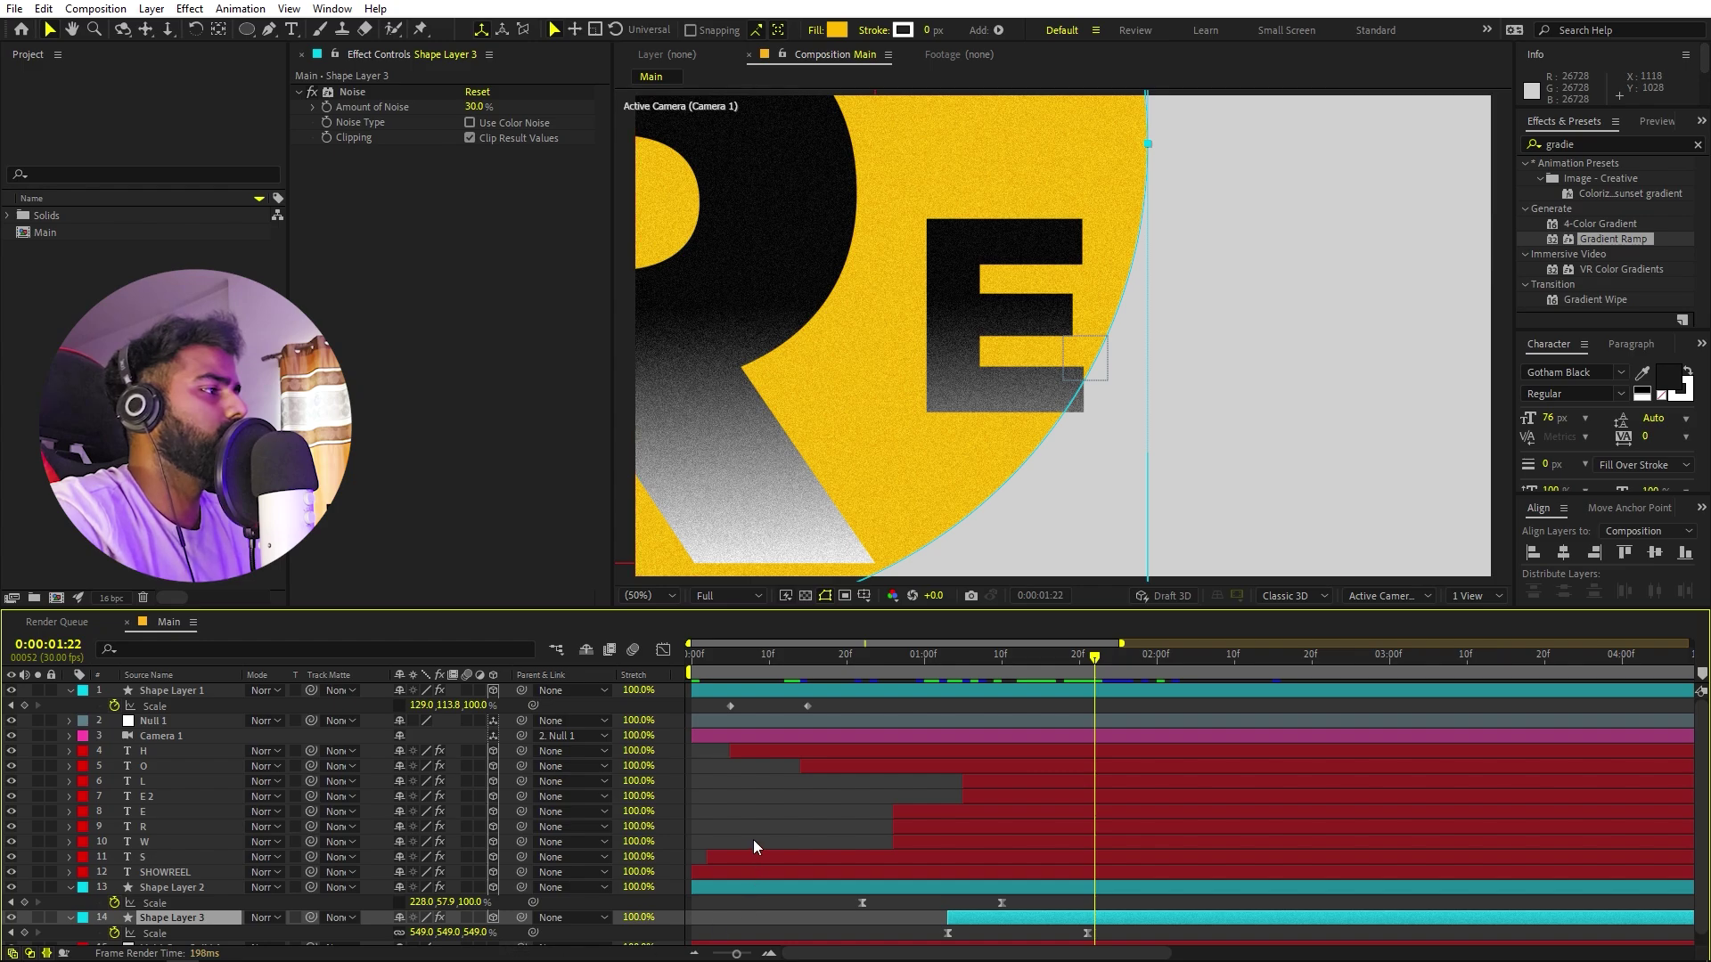
Duplicate the yellow square of Shape Layer 1 and place the copy above and to the right of the E beside the circle.
left_click(752, 840)
scroll(789, 777, "down", 1)
left_click(169, 907)
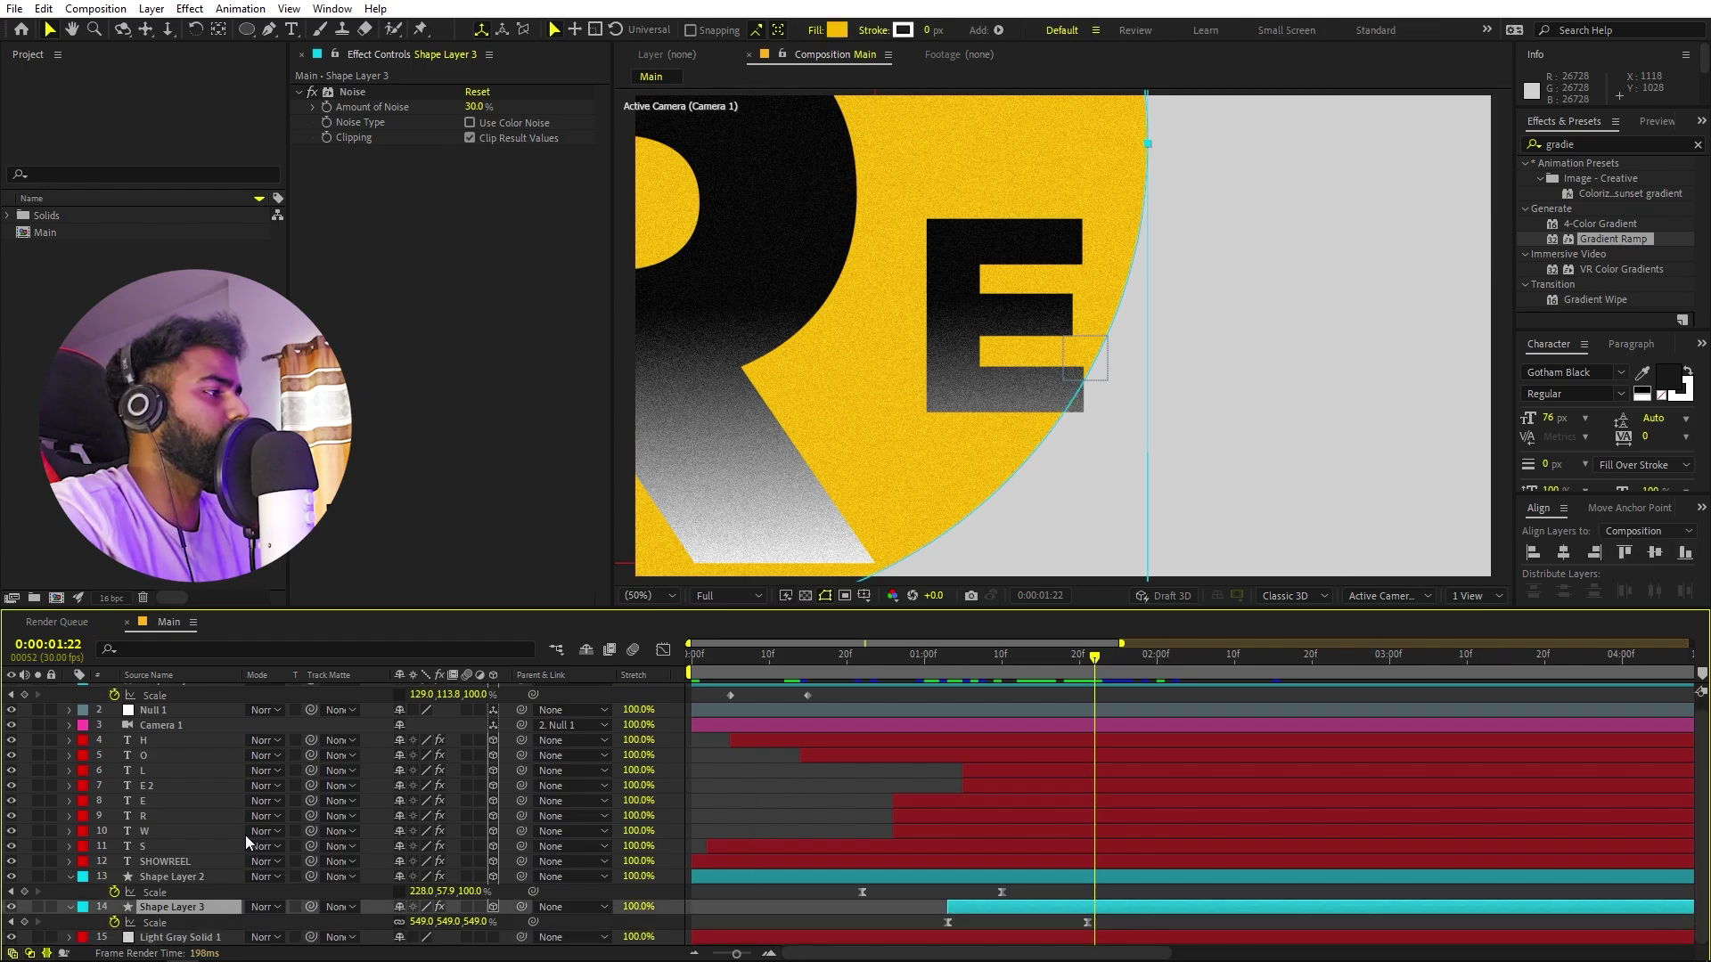
scroll(245, 836, "up", 1)
left_click(169, 690)
scroll(907, 367, "down", 4)
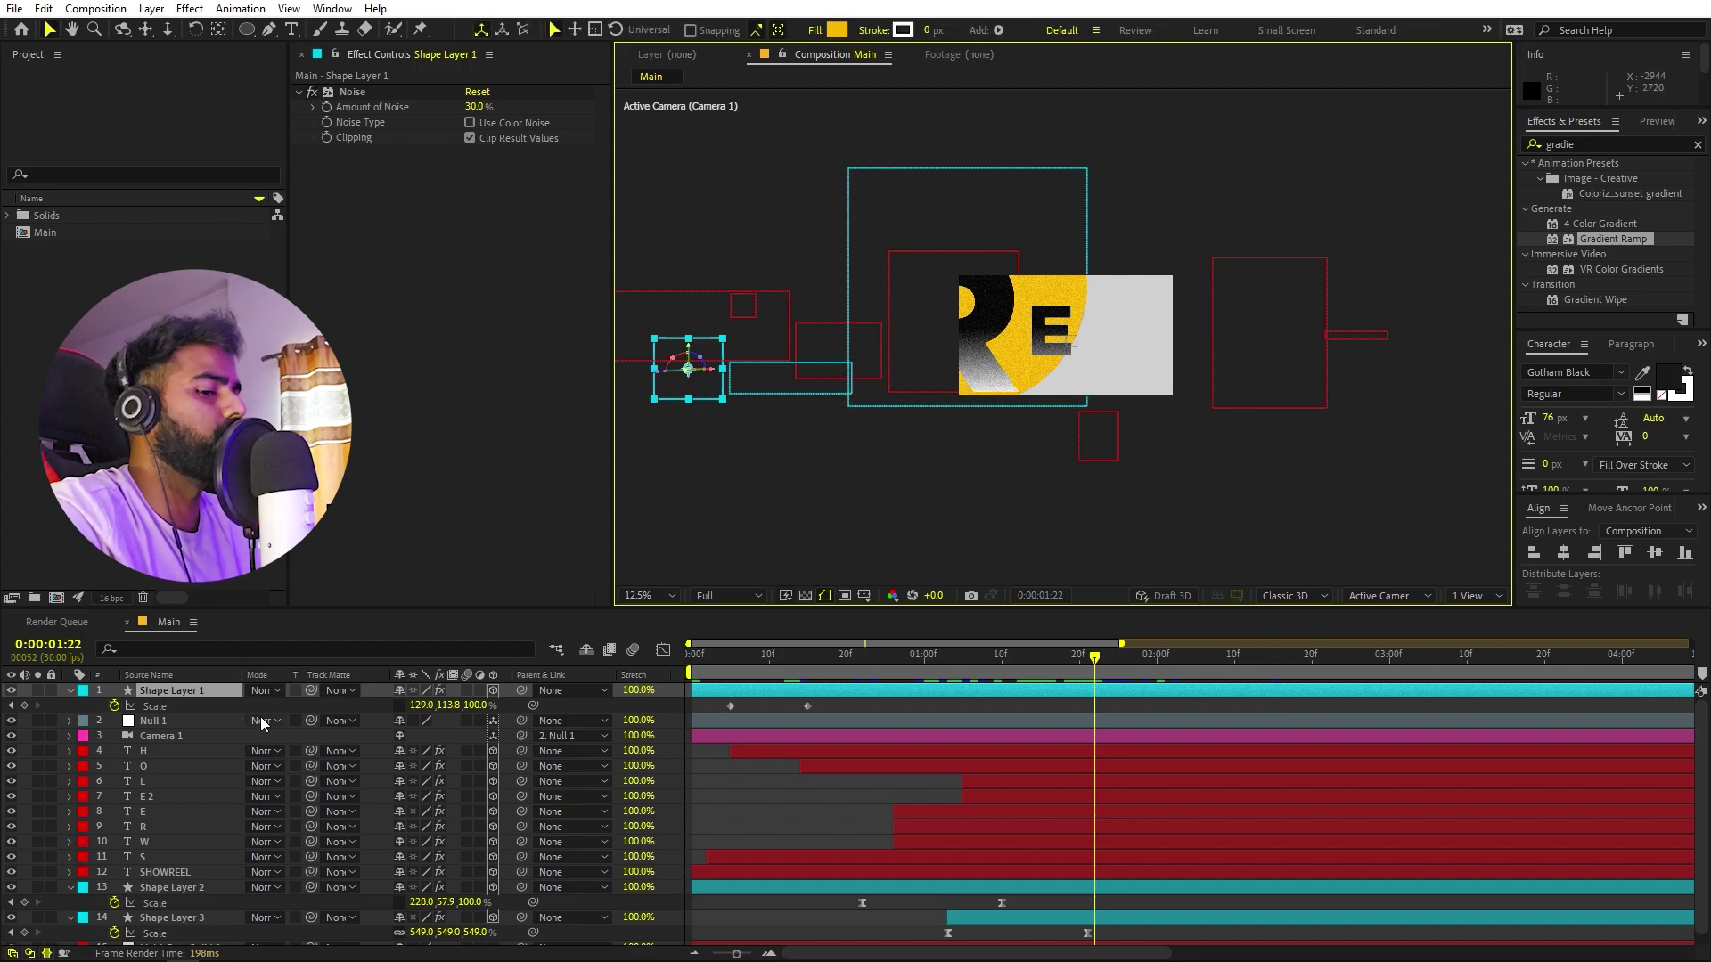
key("ctrl+d")
left_click_drag(692, 390, 1136, 316)
scroll(1061, 428, "up", 4)
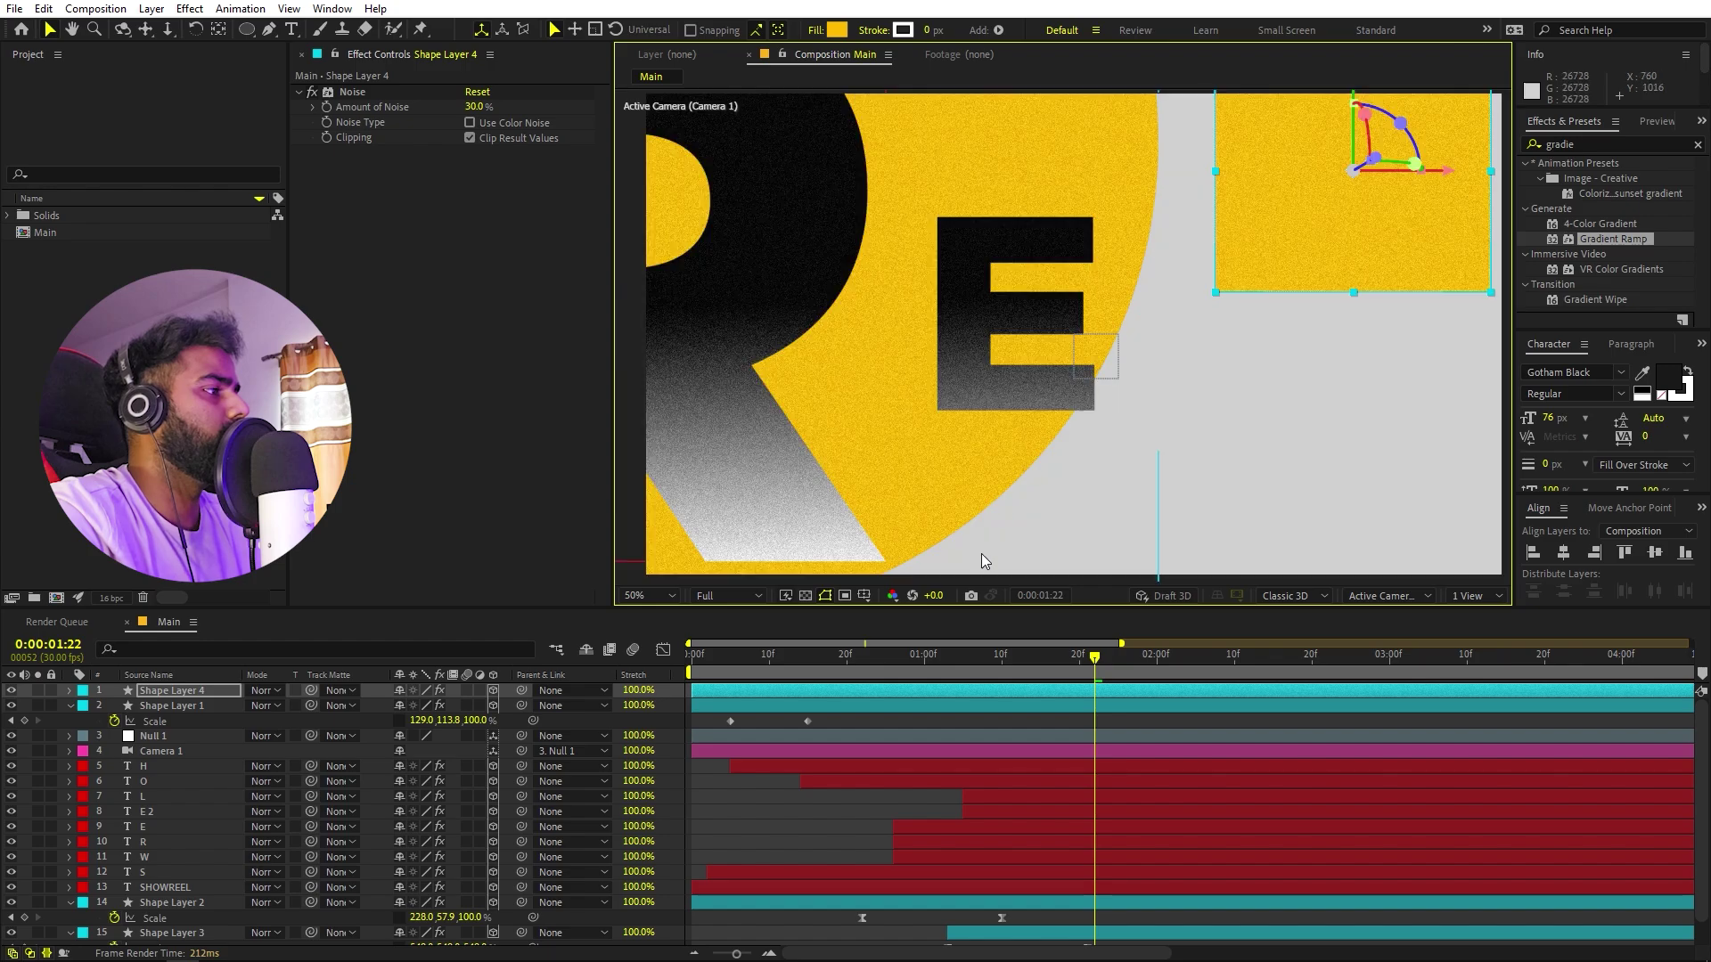
Shift the copied square's layer to start at about 0:00:01:16 and move it directly below Shape Layer 2 in the layer order.
mouse_move(770, 692)
left_mouse_down()
mouse_move(1143, 690)
mouse_move(784, 665)
left_mouse_up()
key("space")
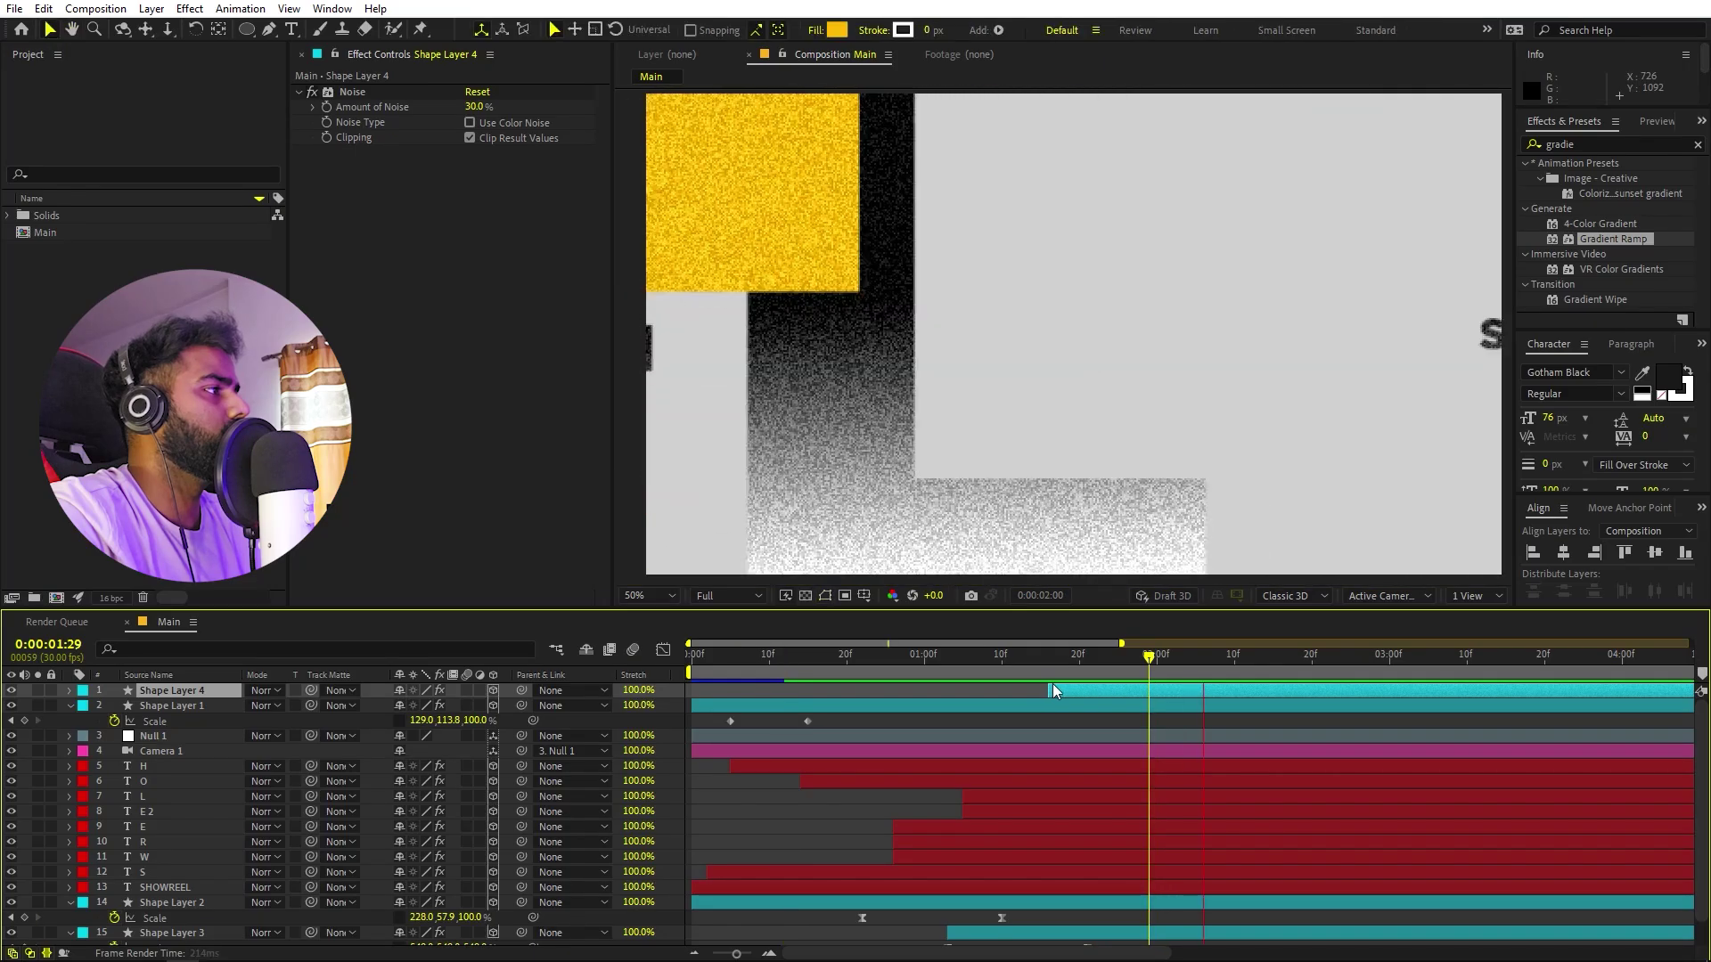
left_click(1110, 664)
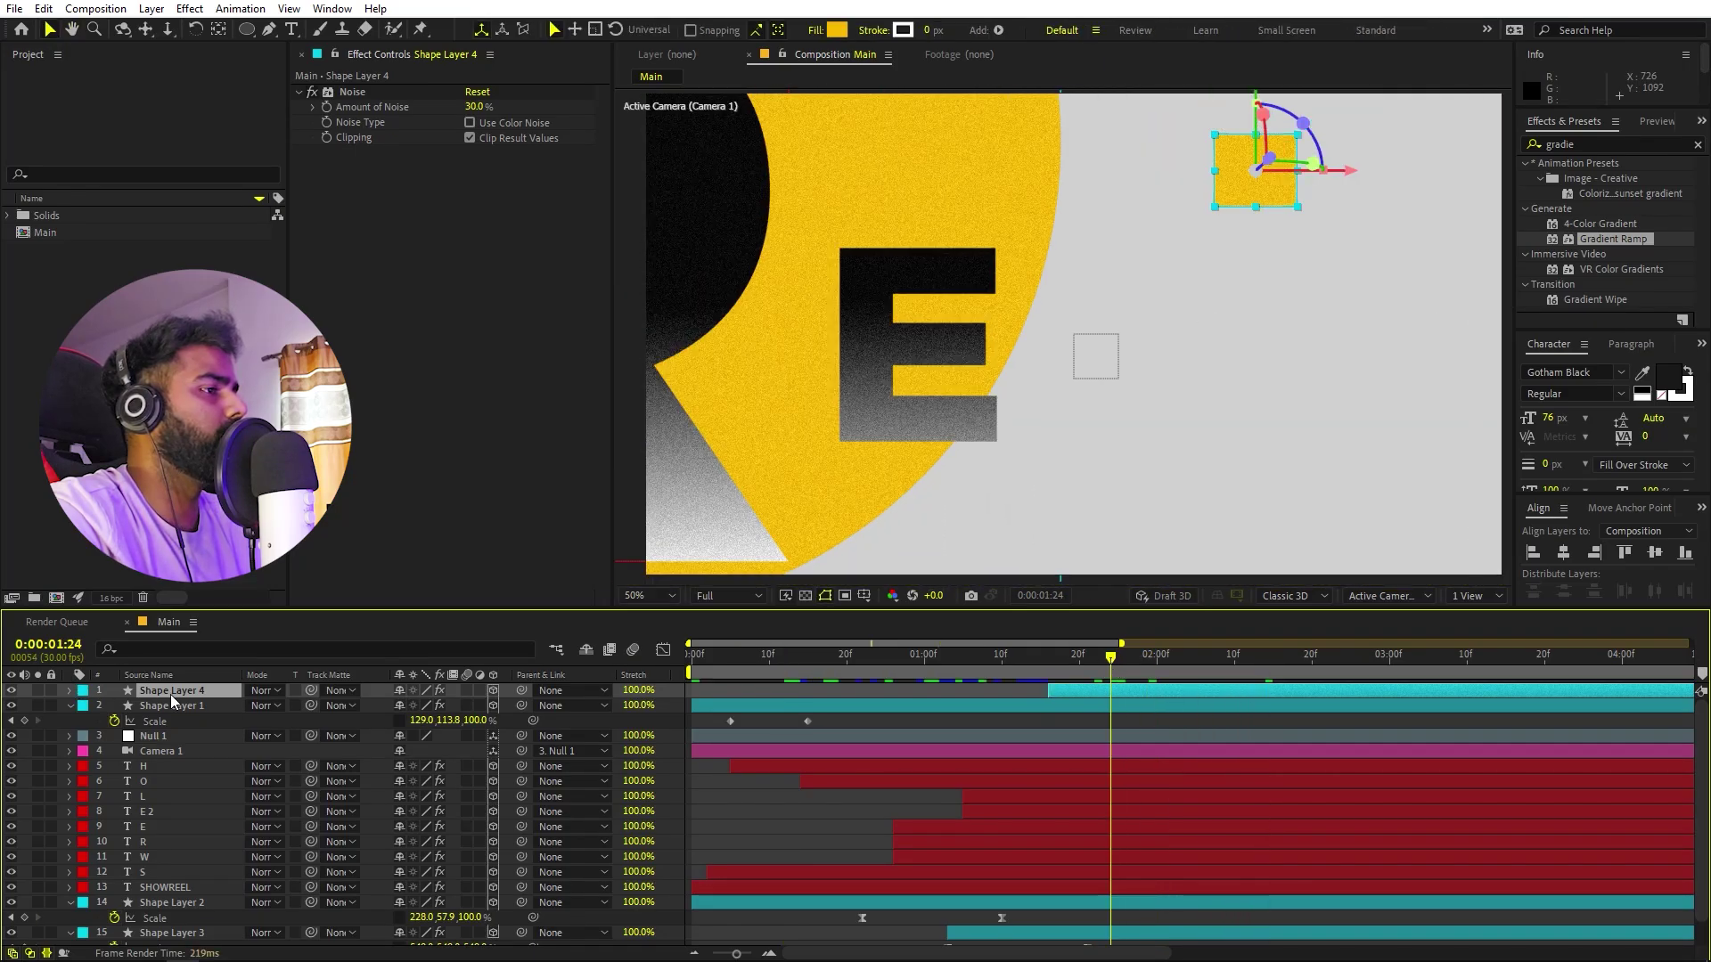
mouse_move(196, 903)
left_mouse_down()
mouse_move(210, 894)
mouse_move(183, 918)
left_mouse_up()
Preview the whole animation from the first frame, checking the copied square's growth and the landing on SHOWREEL.
key("Home")
key("space")
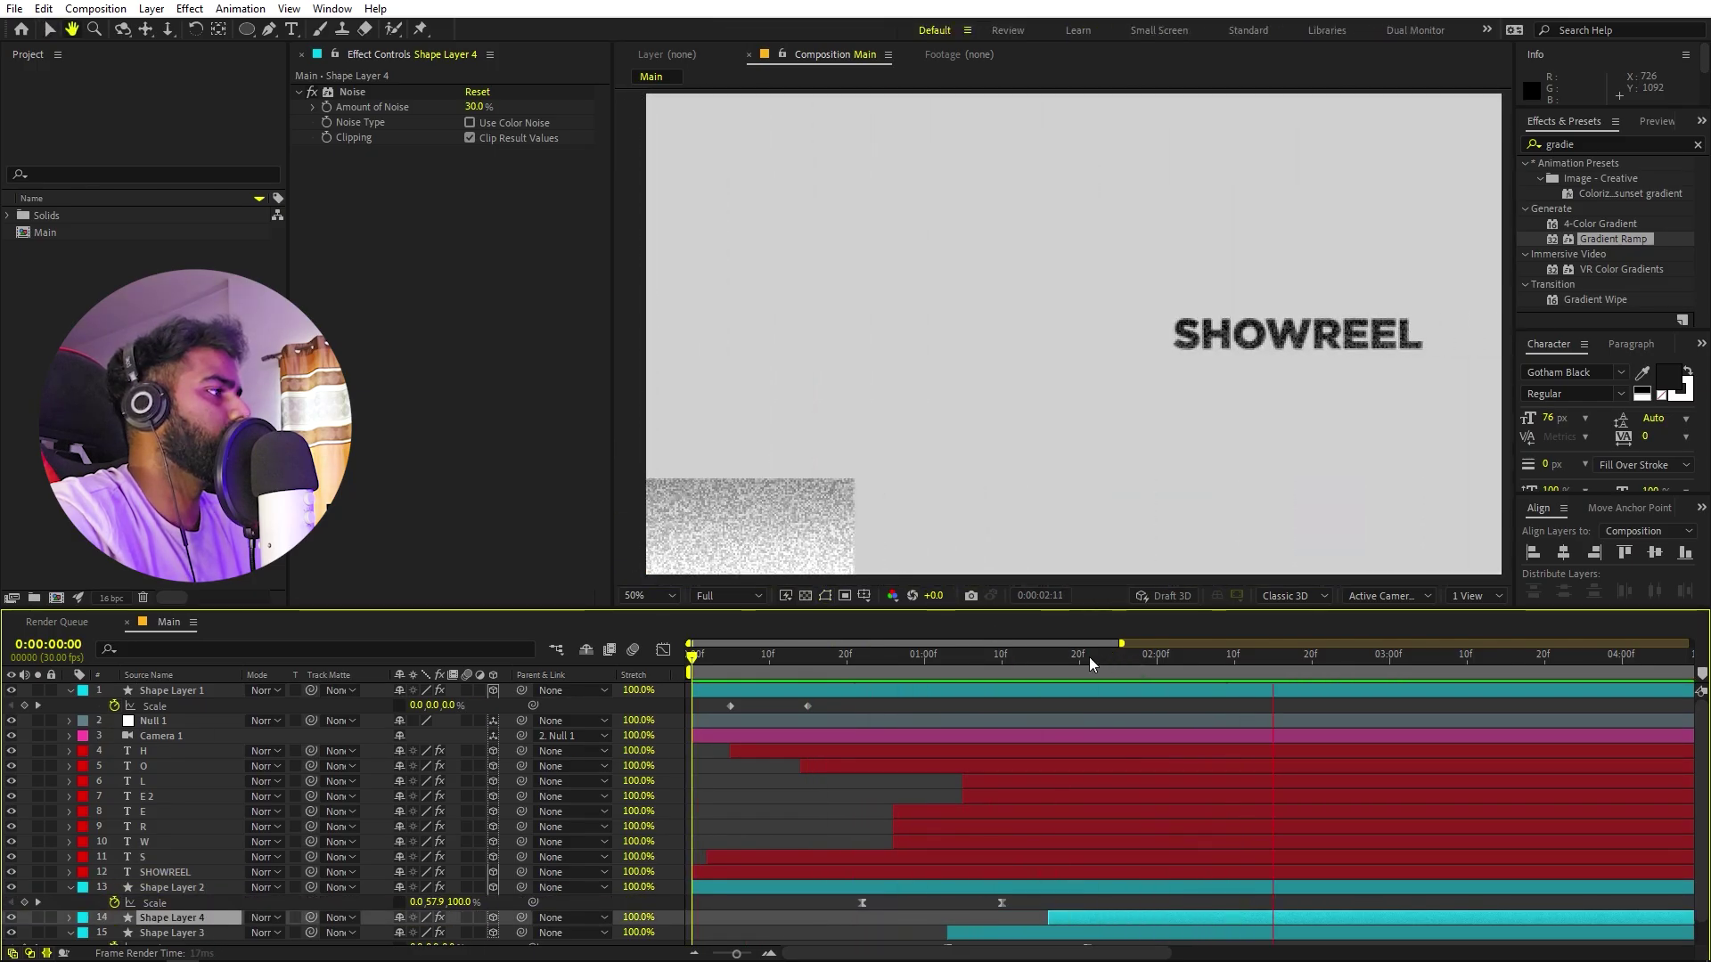
key("space")
key("Home")
key("space")
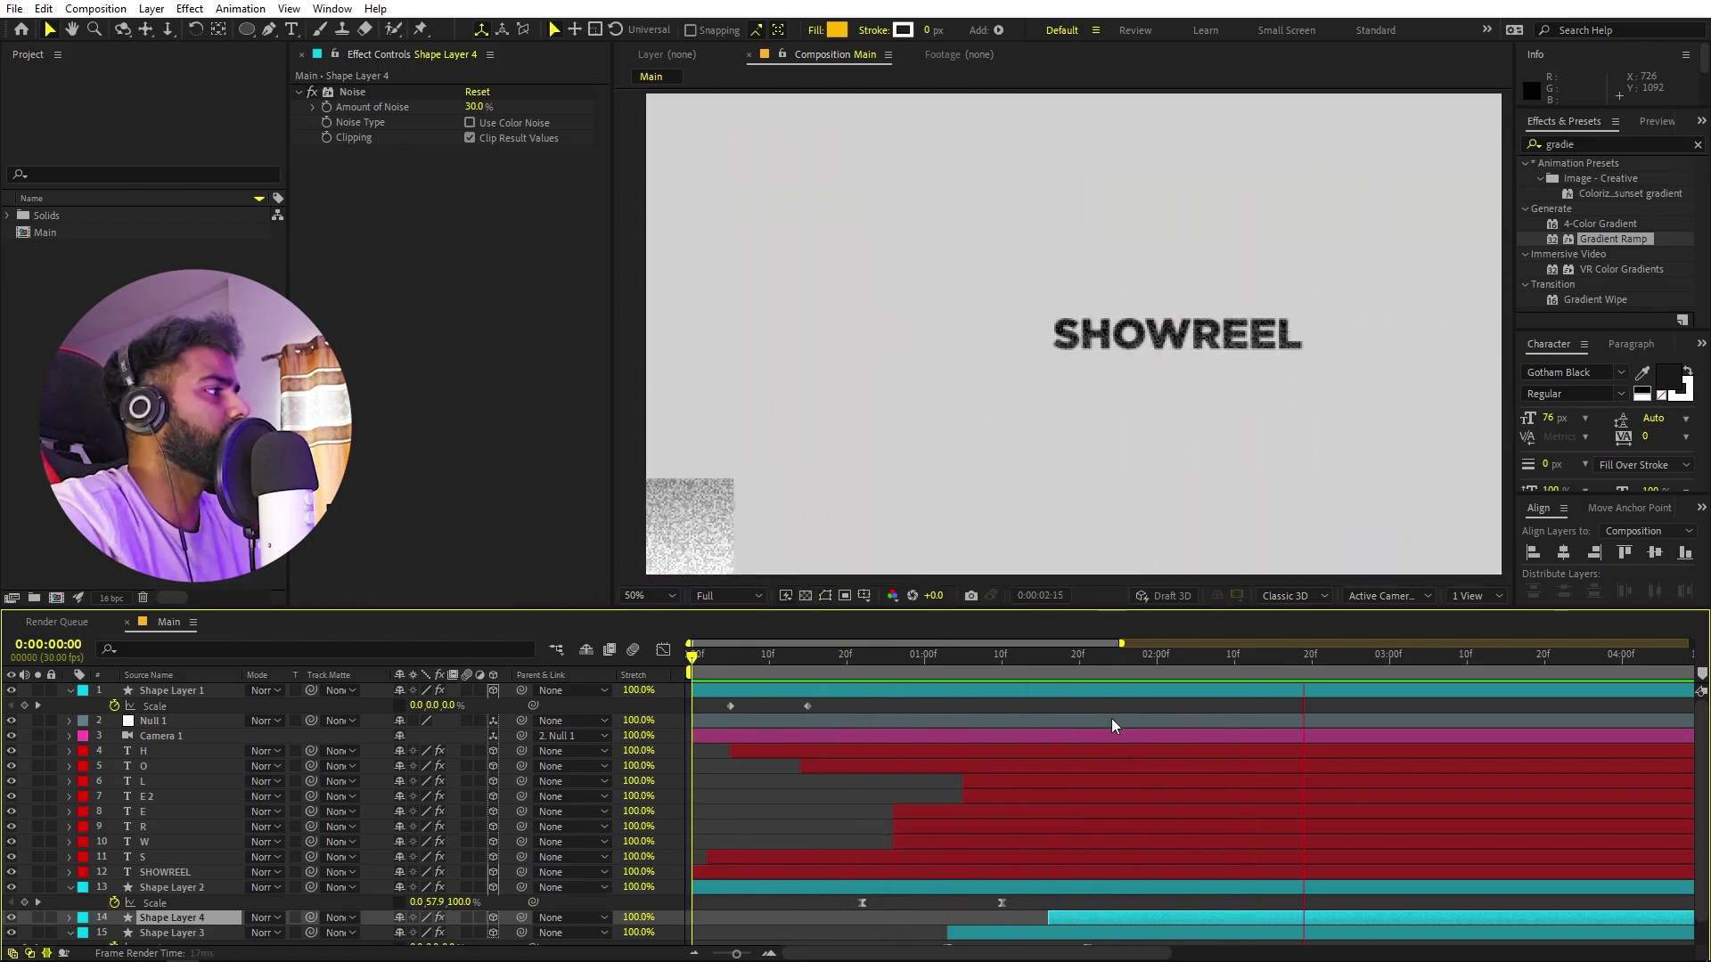
key("space")
Duplicate the wide yellow bar of Shape Layer 2 and place the copy behind the SHOWREEL title at 0:00:02:24.
key("semicolon")
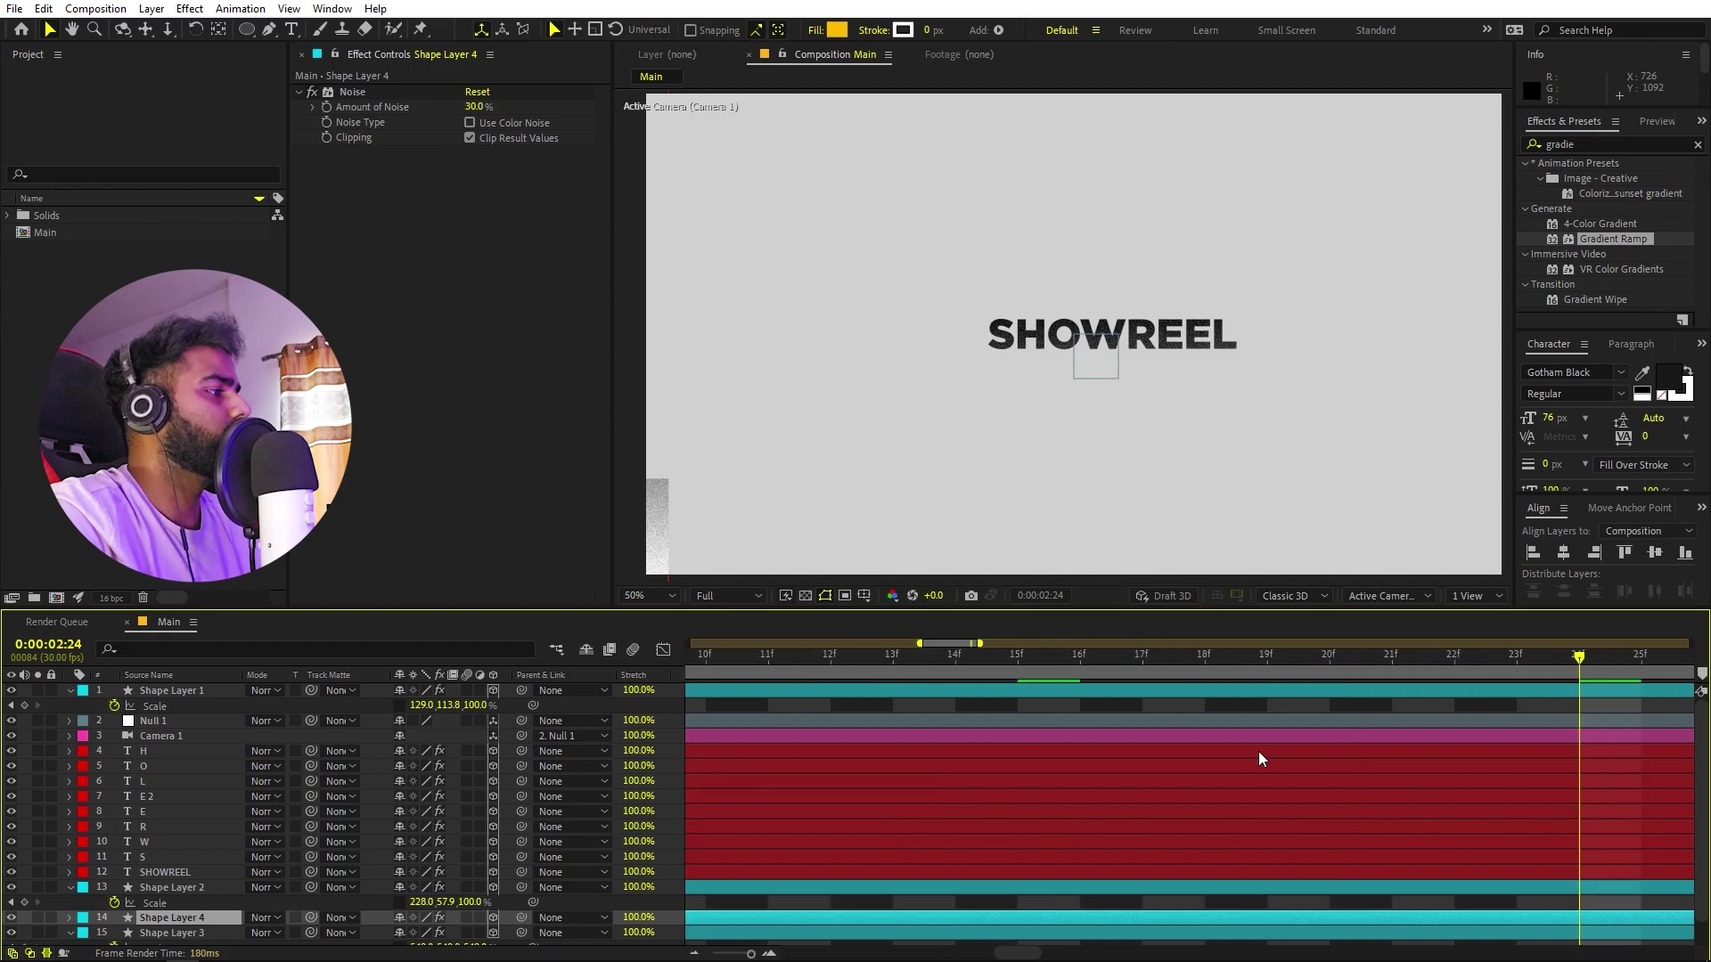
key("semicolon")
left_click(945, 706)
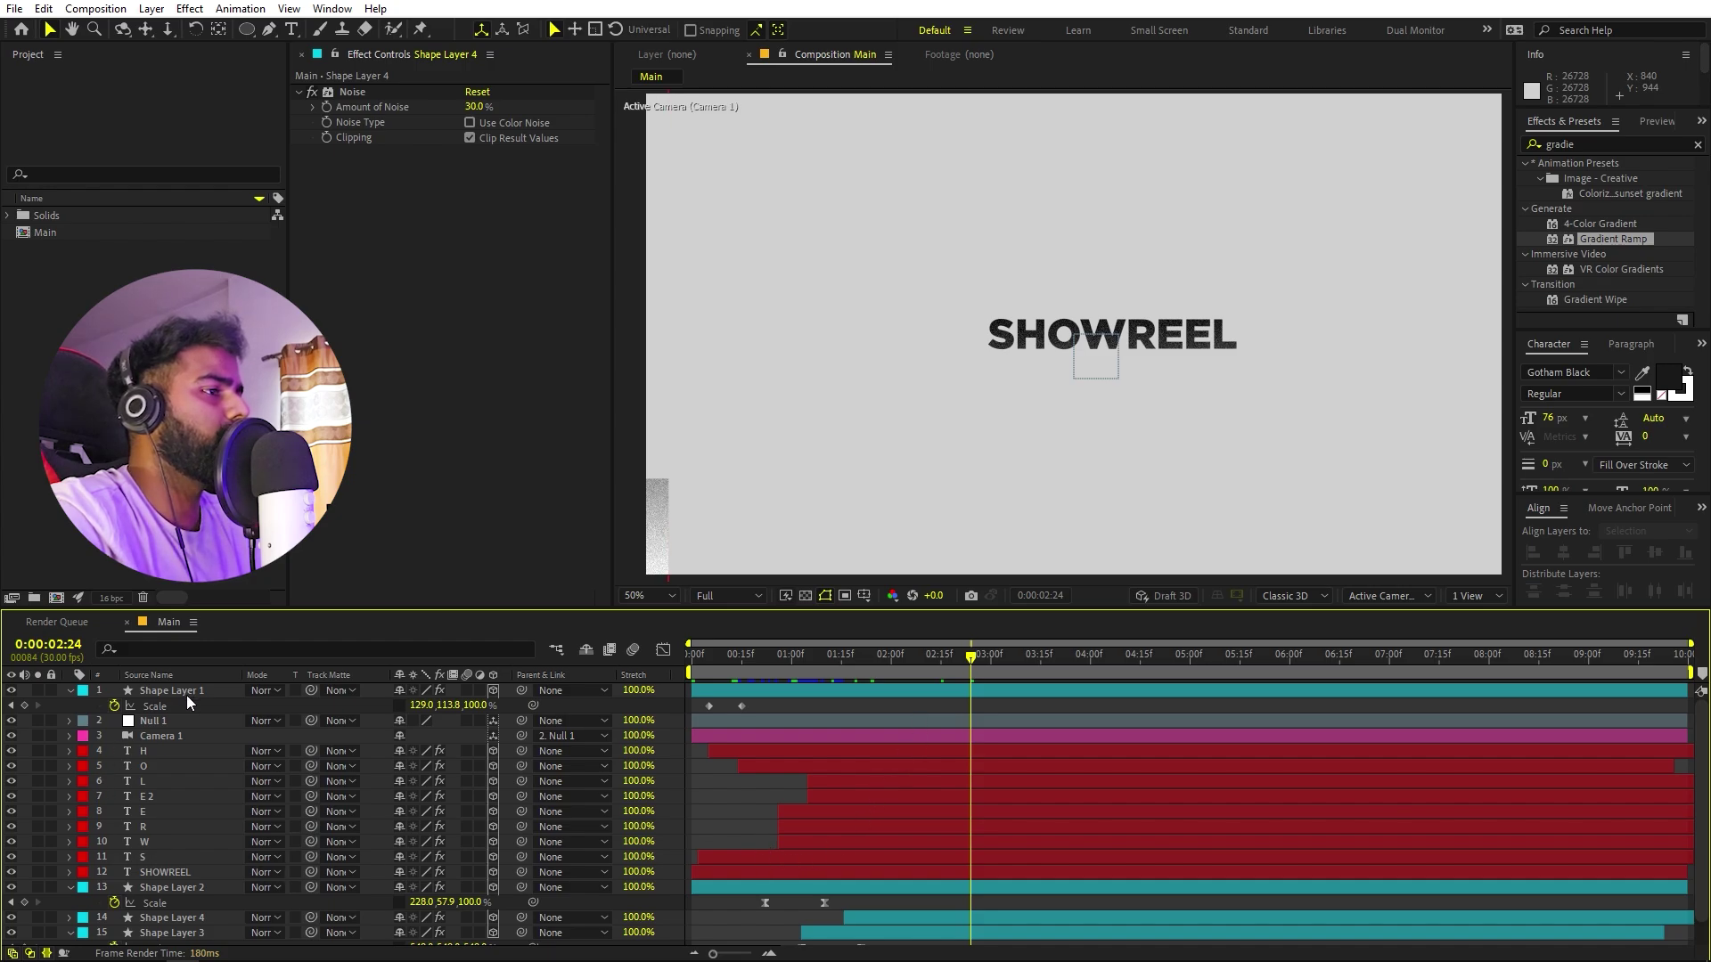
scroll(984, 908, "down", 1)
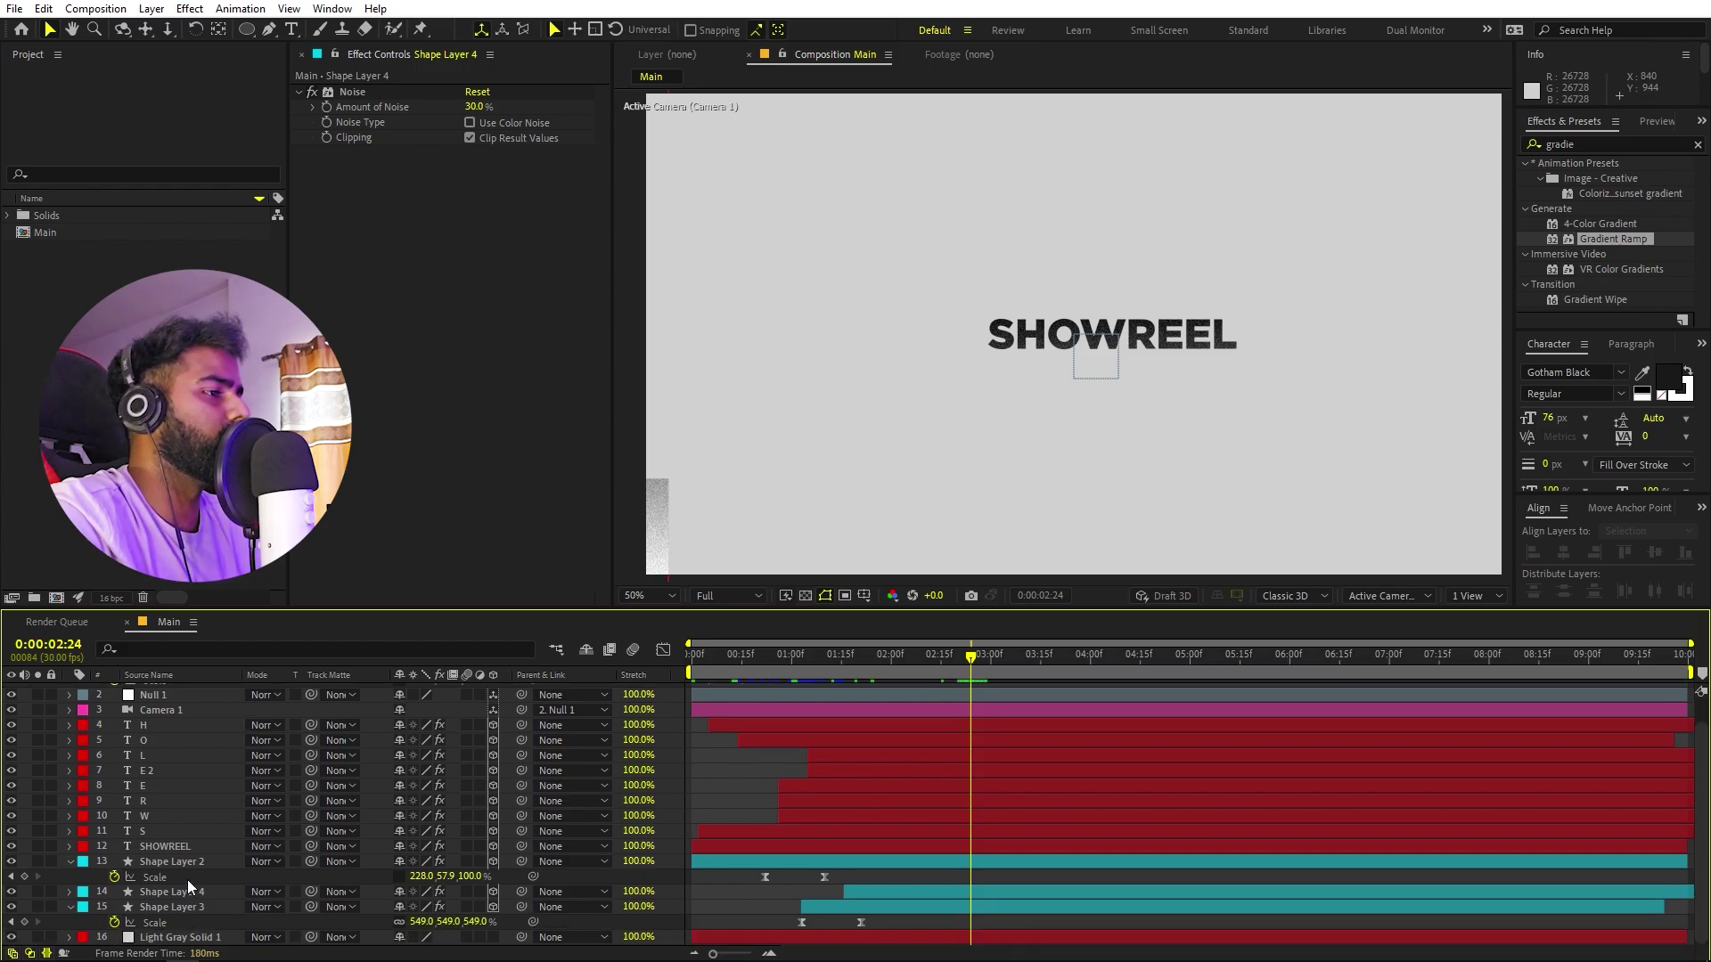
left_click(196, 832)
left_click(196, 857)
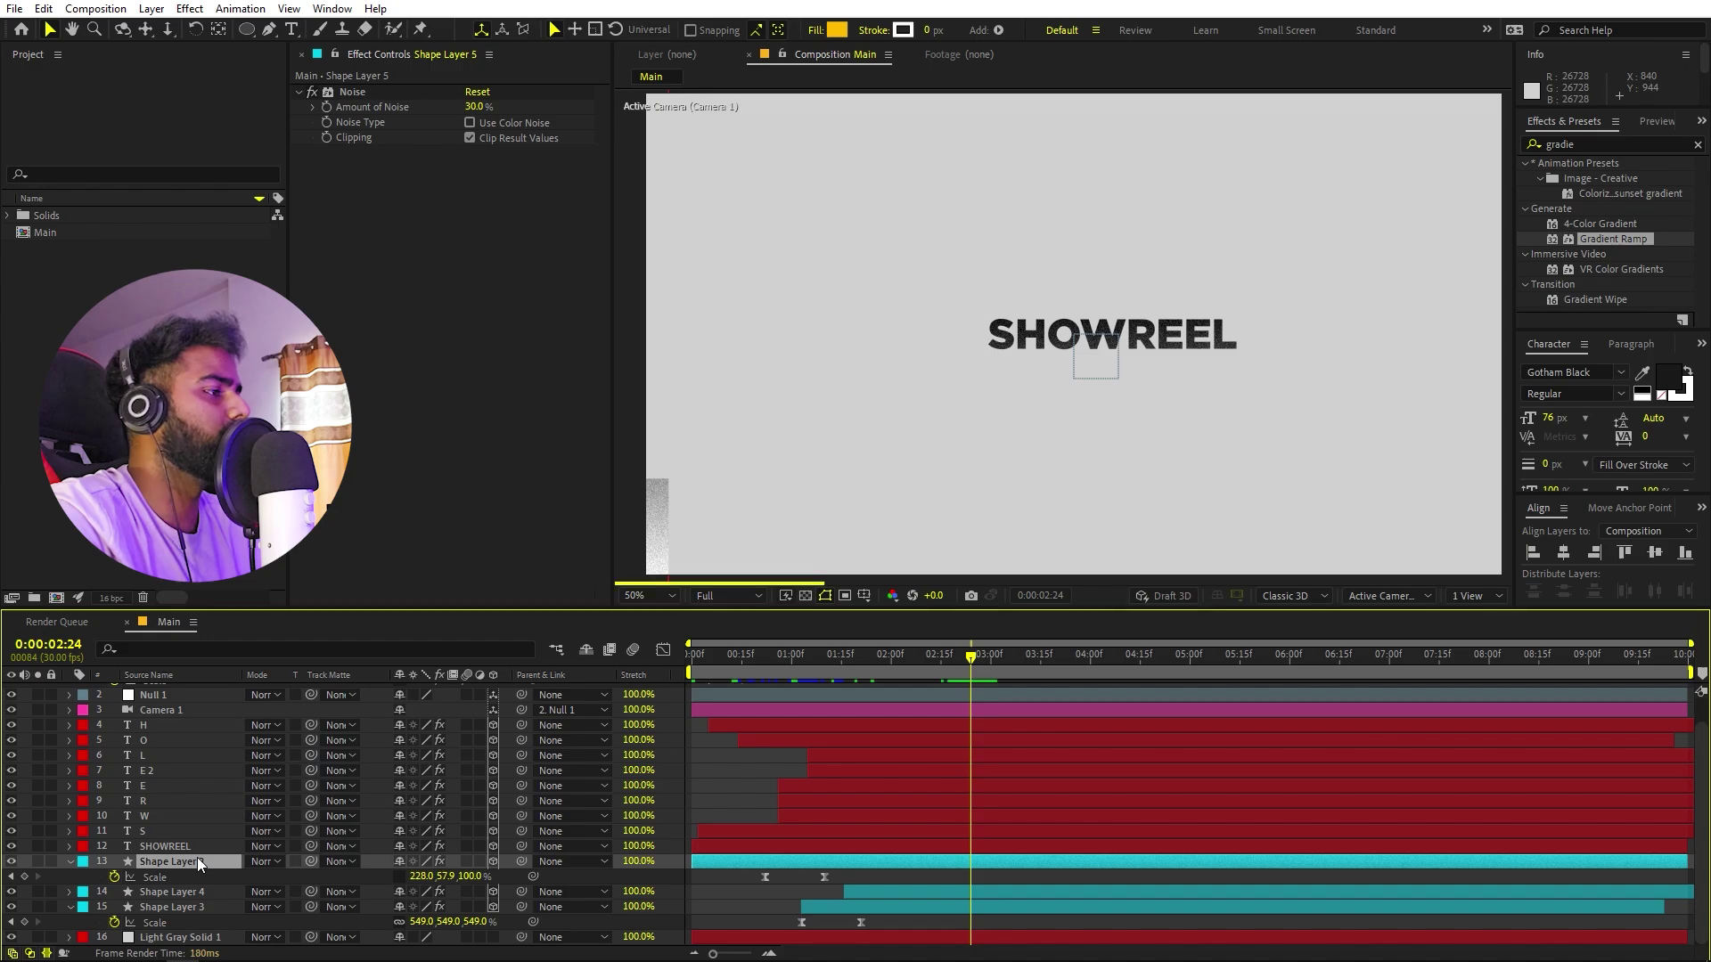
key("ctrl+d")
scroll(971, 455, "down", 3)
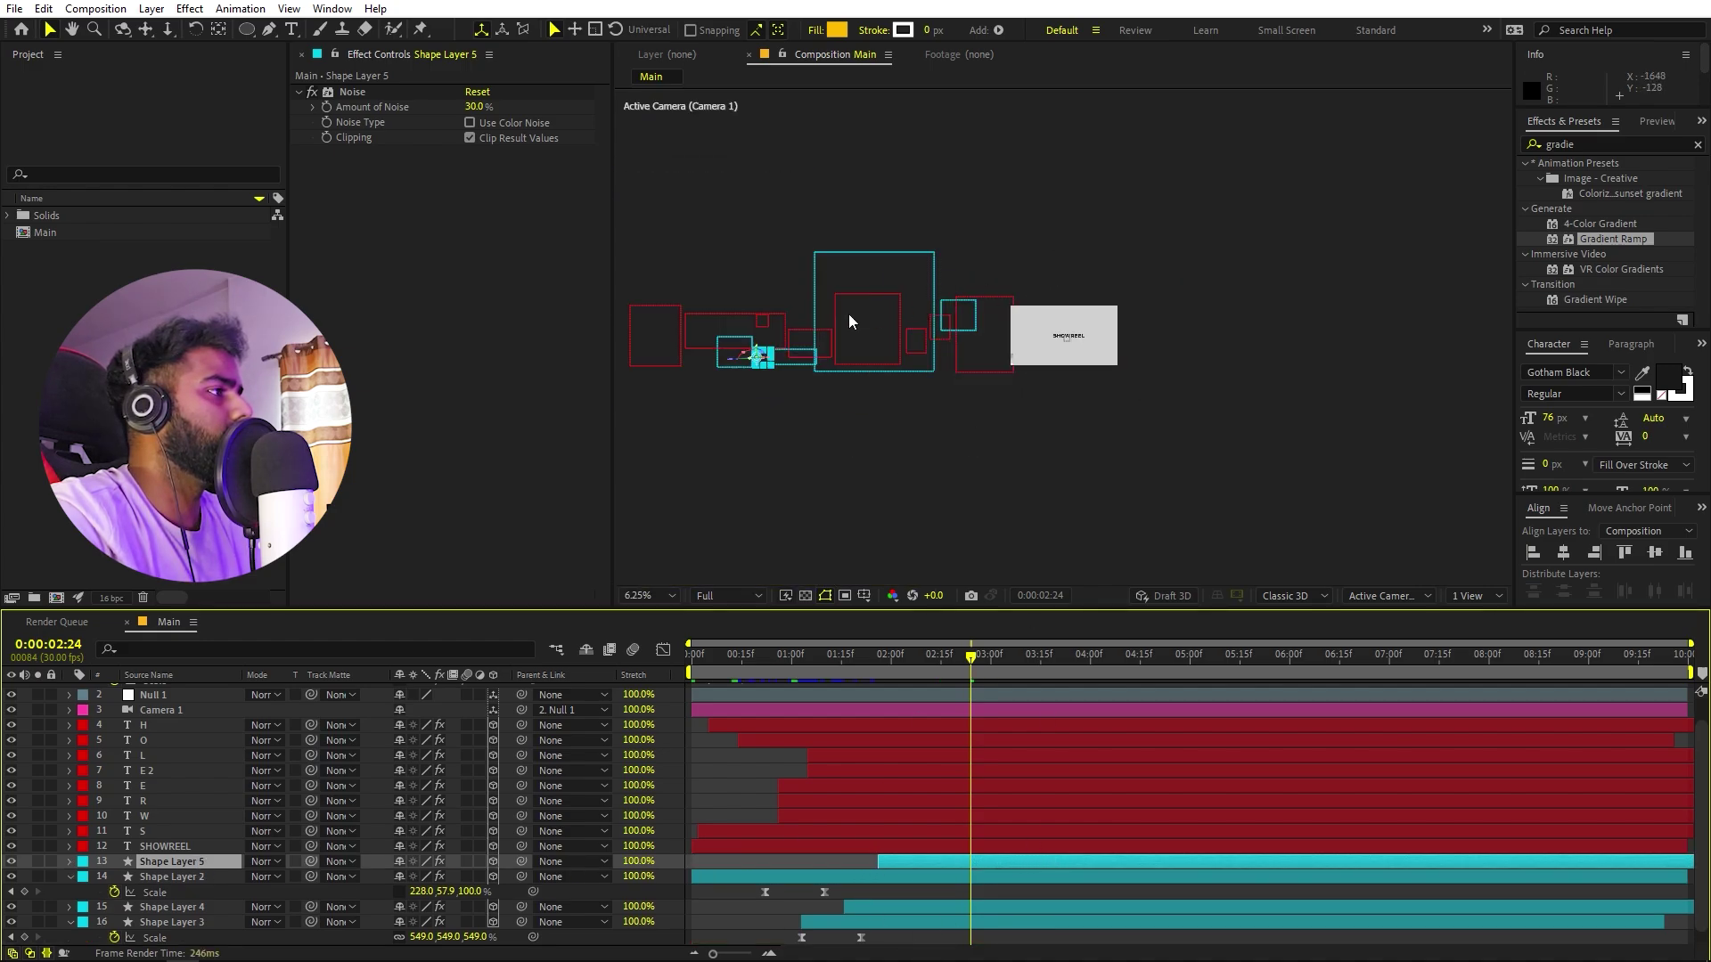
left_click_drag(768, 365, 1108, 336)
scroll(1105, 339, "up", 6)
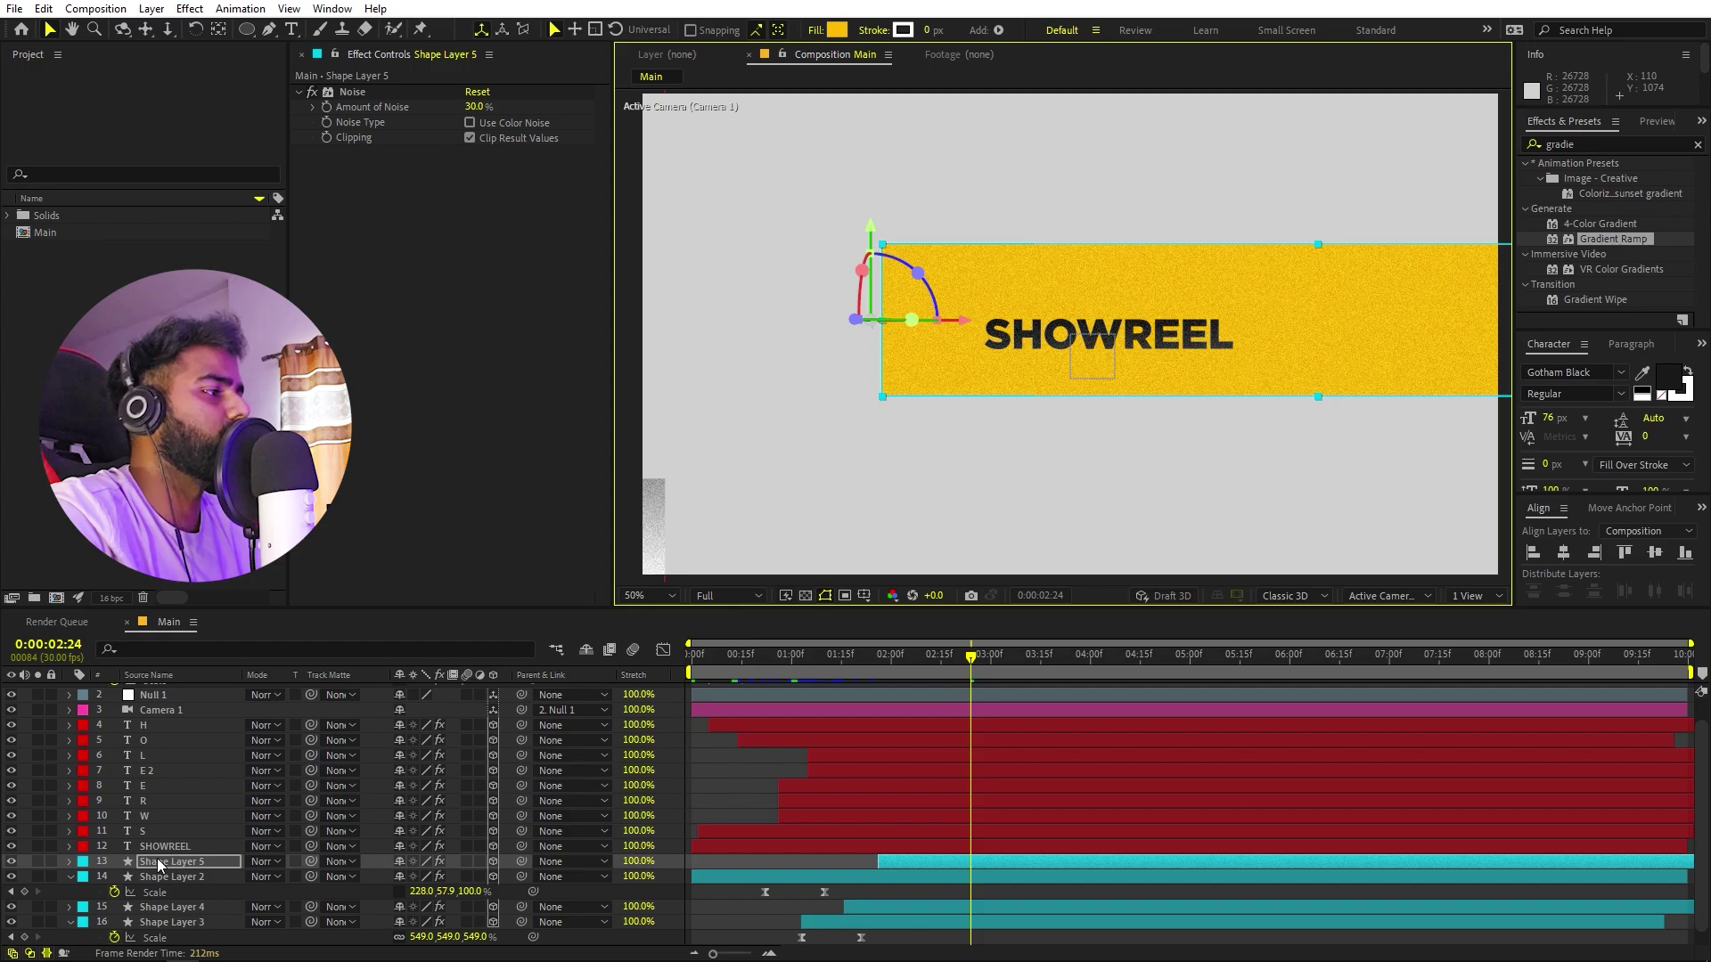
Remove the copied bar's Scale keyframes and shrink it to a thin strip along the top of SHOWREEL, scaled to 128.9, -7.1%.
key("s")
left_click(115, 877)
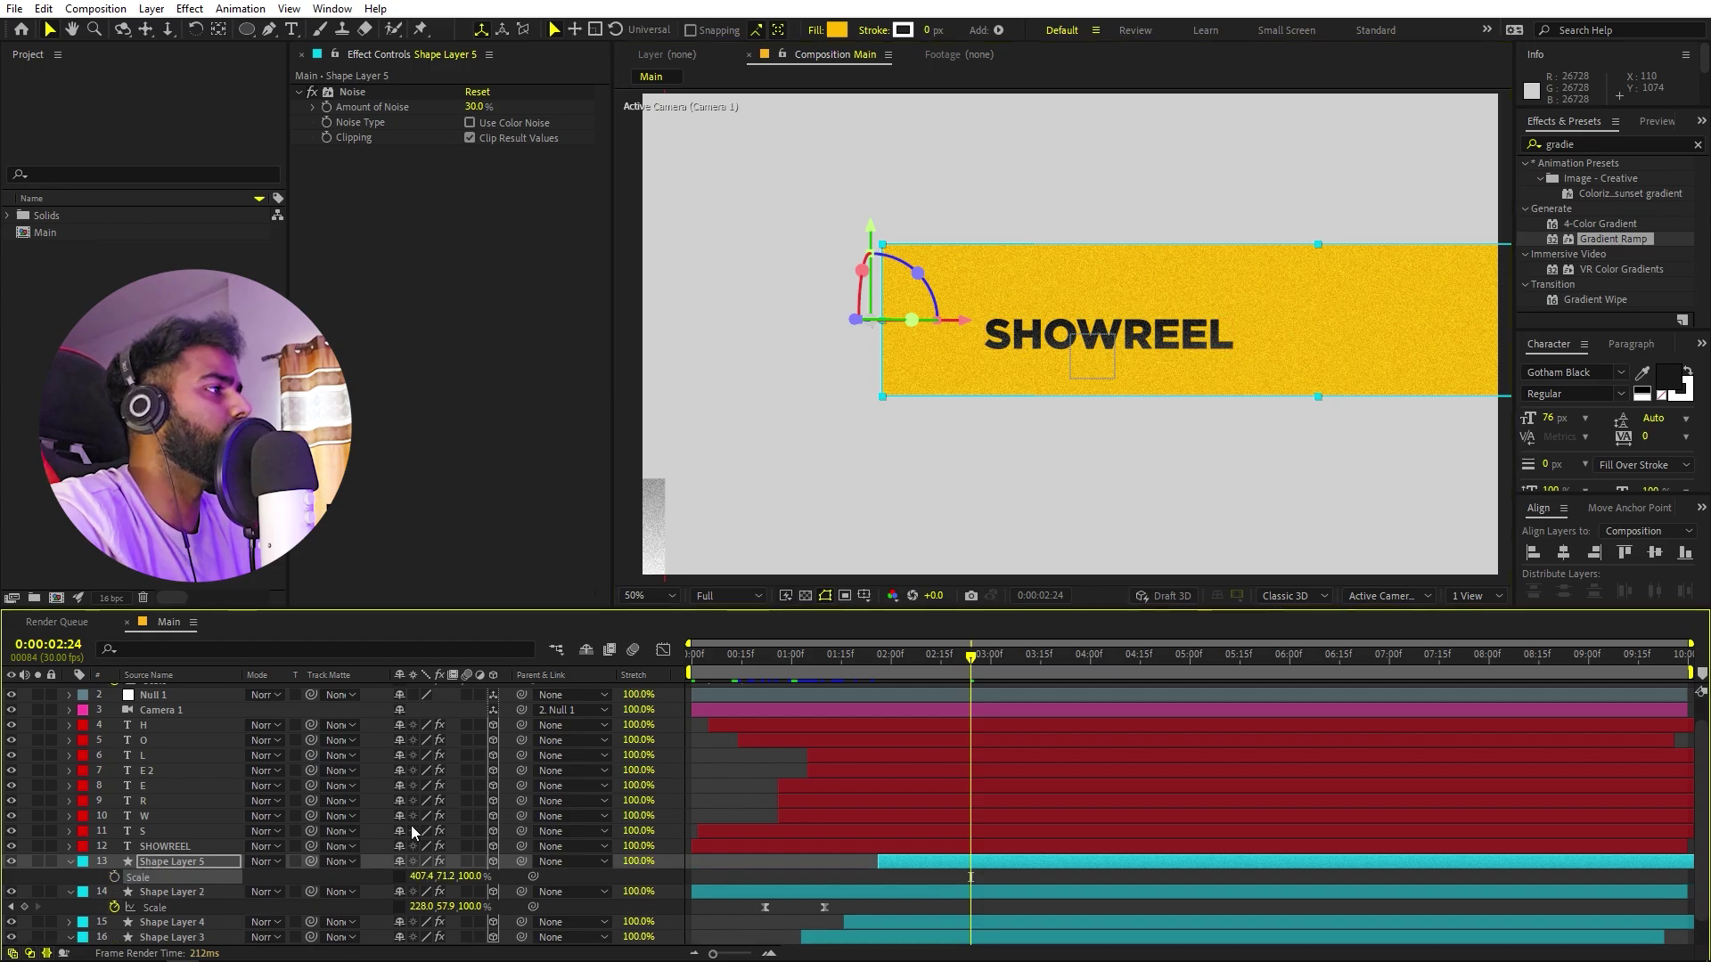
key("comma")
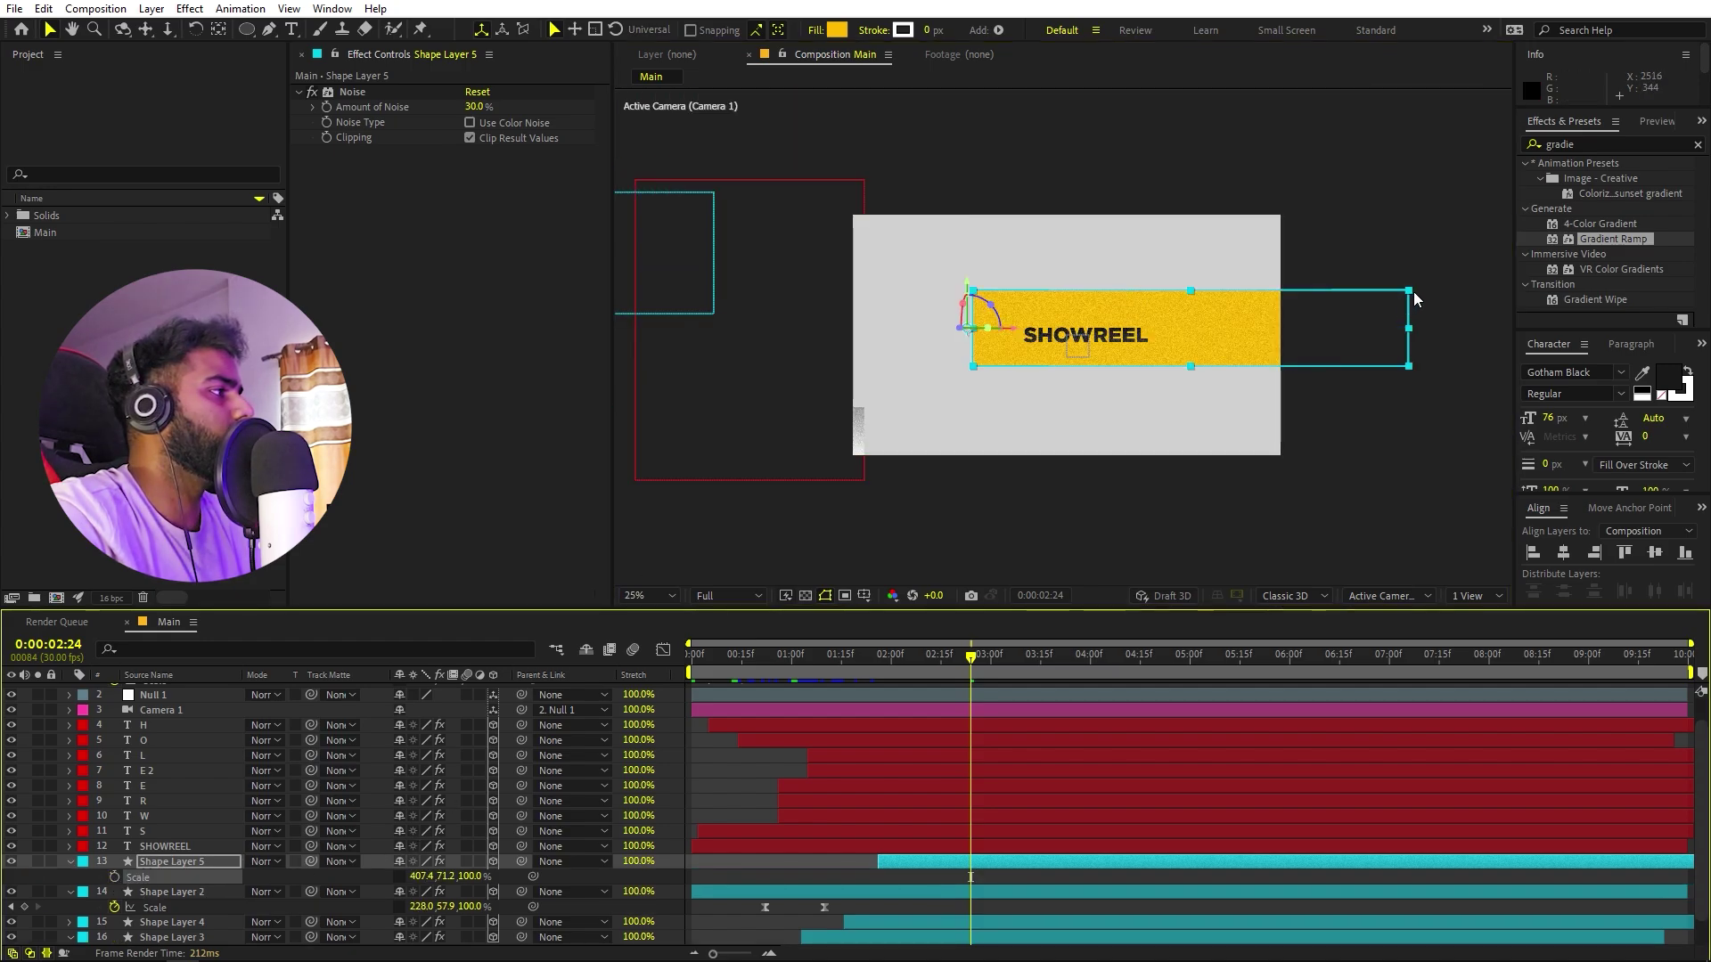
left_click_drag(1413, 292, 1173, 333)
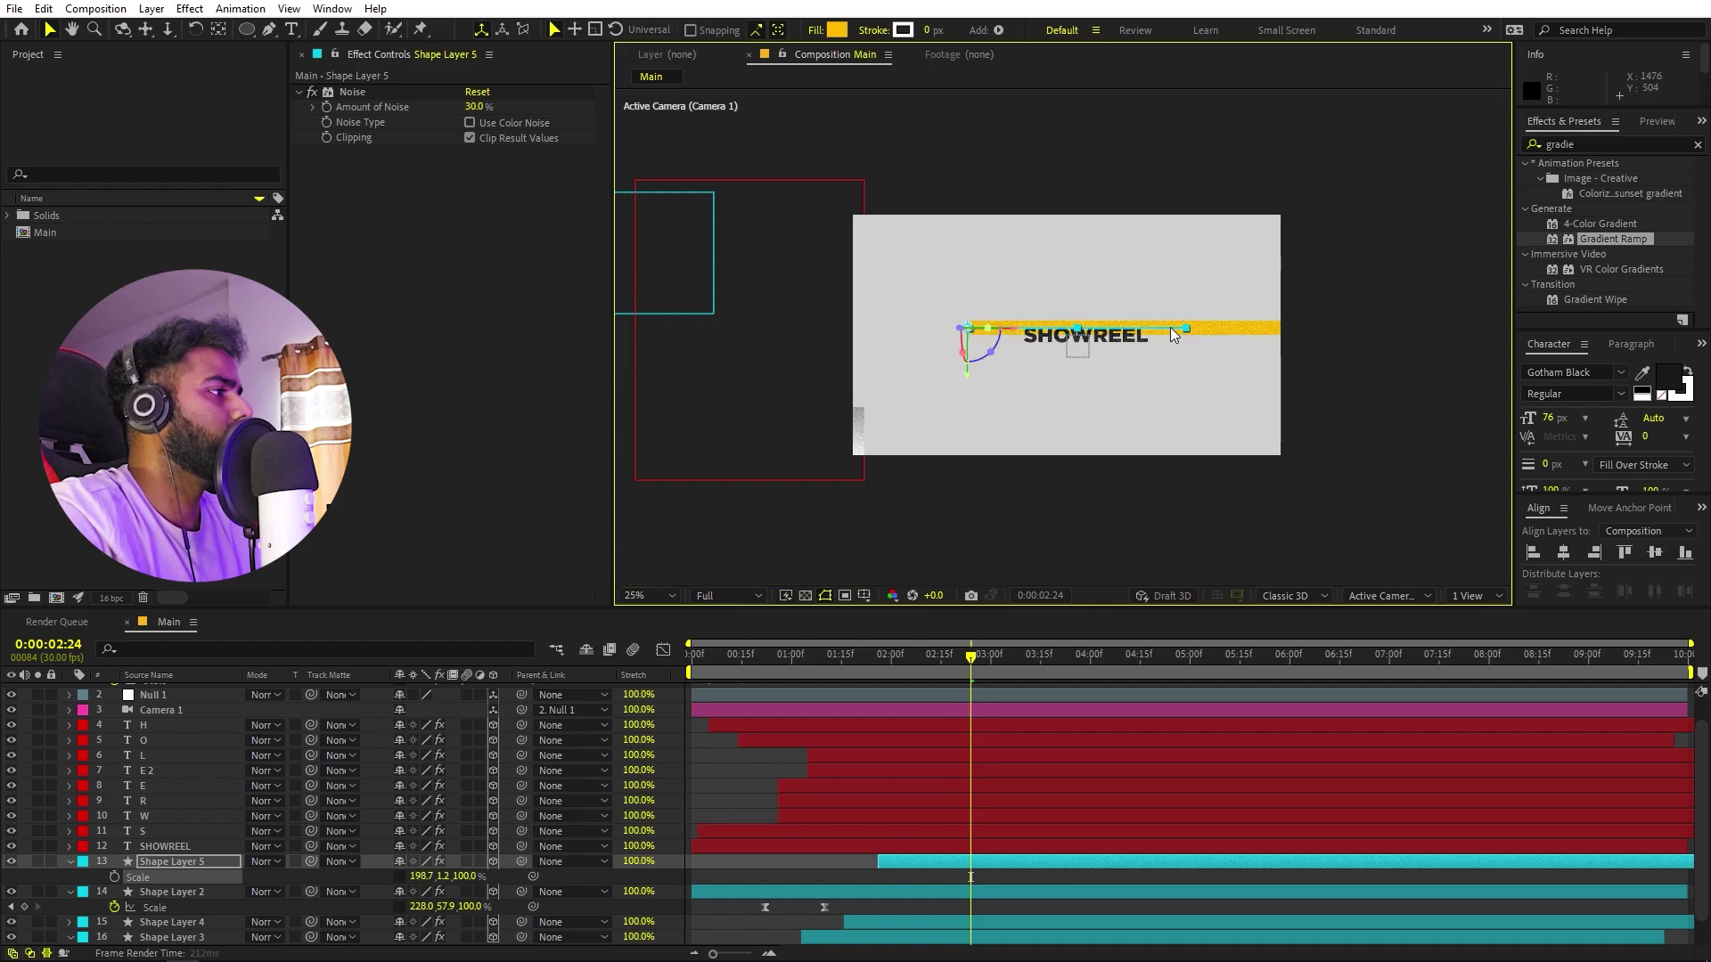
key("period")
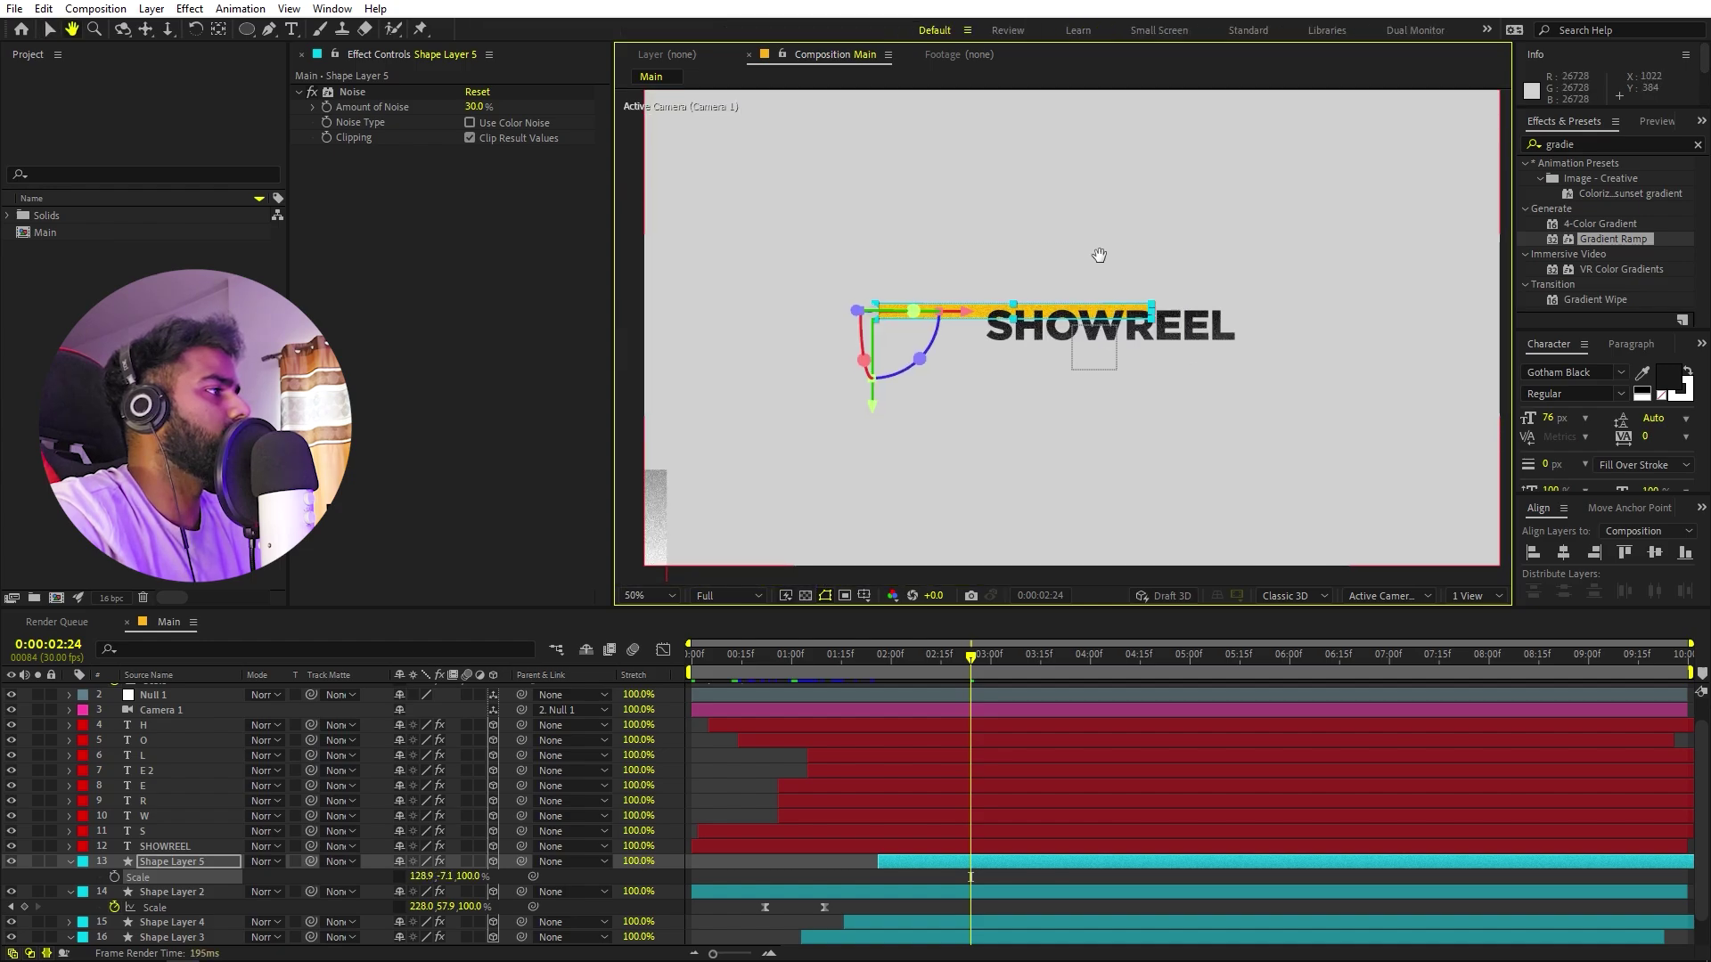
Shift the thin strip's layer to start just before 0:00:02:16 and split it at that frame.
left_click_drag(799, 660, 936, 672)
left_click_drag(928, 862, 951, 849)
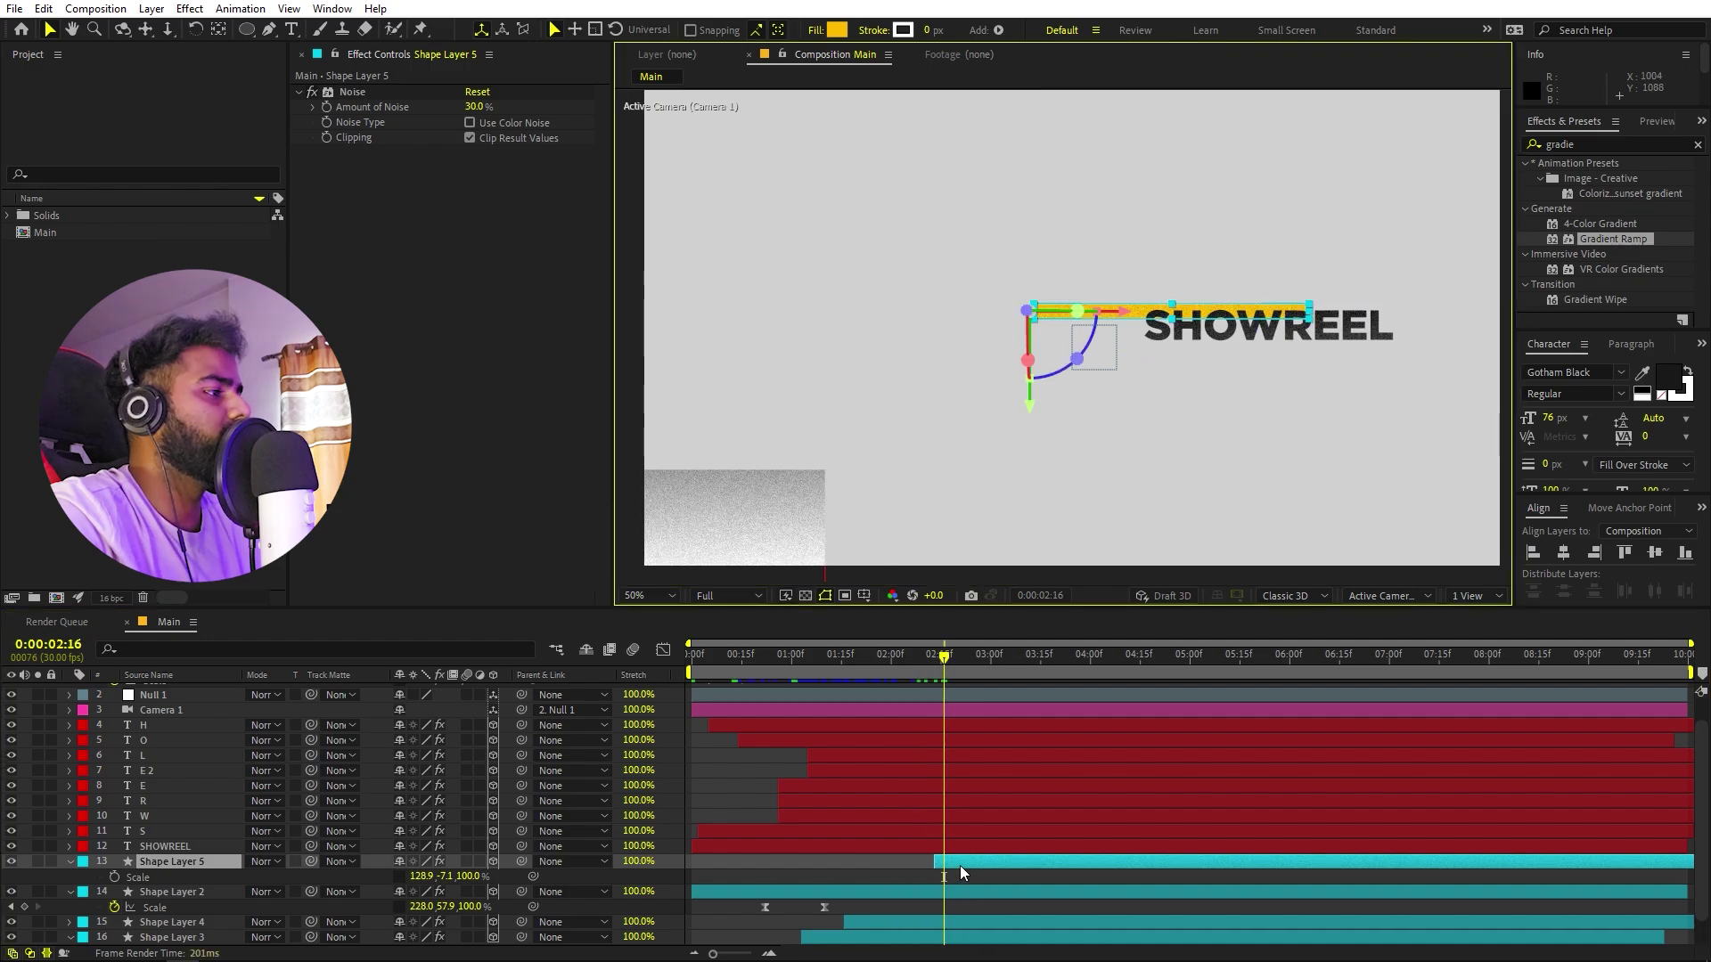
left_click(961, 864)
key("ctrl+shift+d")
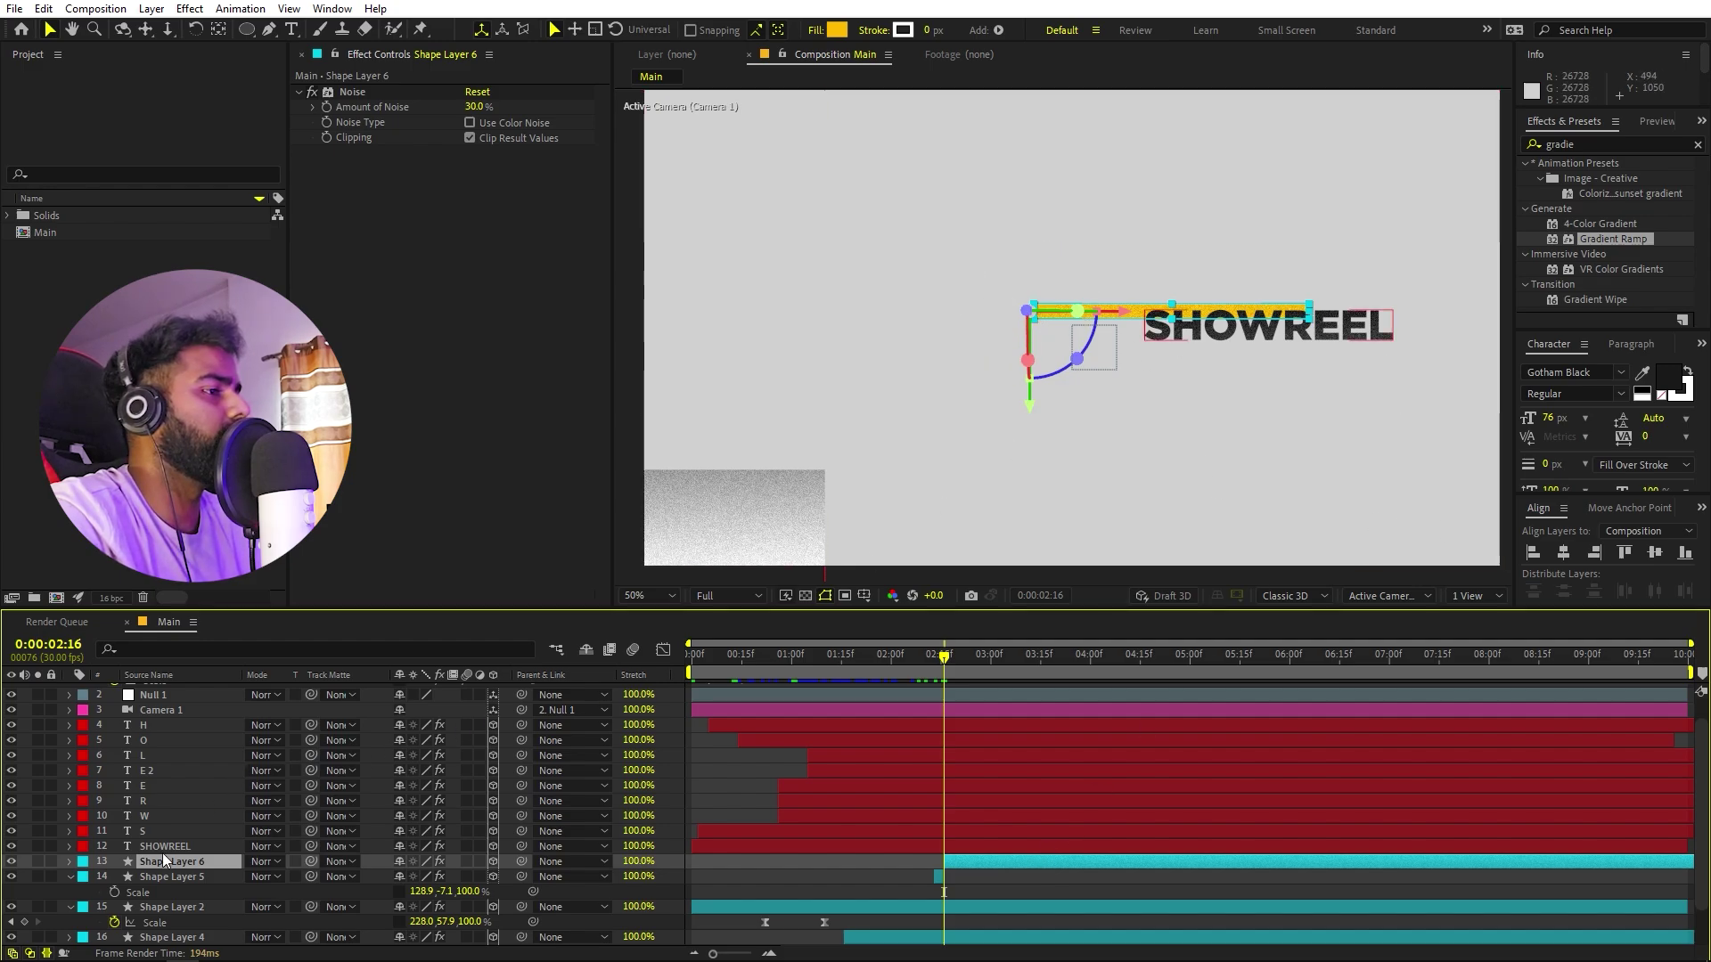
Centre the anchor point of the strip's second piece and enlarge it into a big rectangle below and to the right of SHOWREEL.
left_click(226, 27)
key("ctrl+alt+Home")
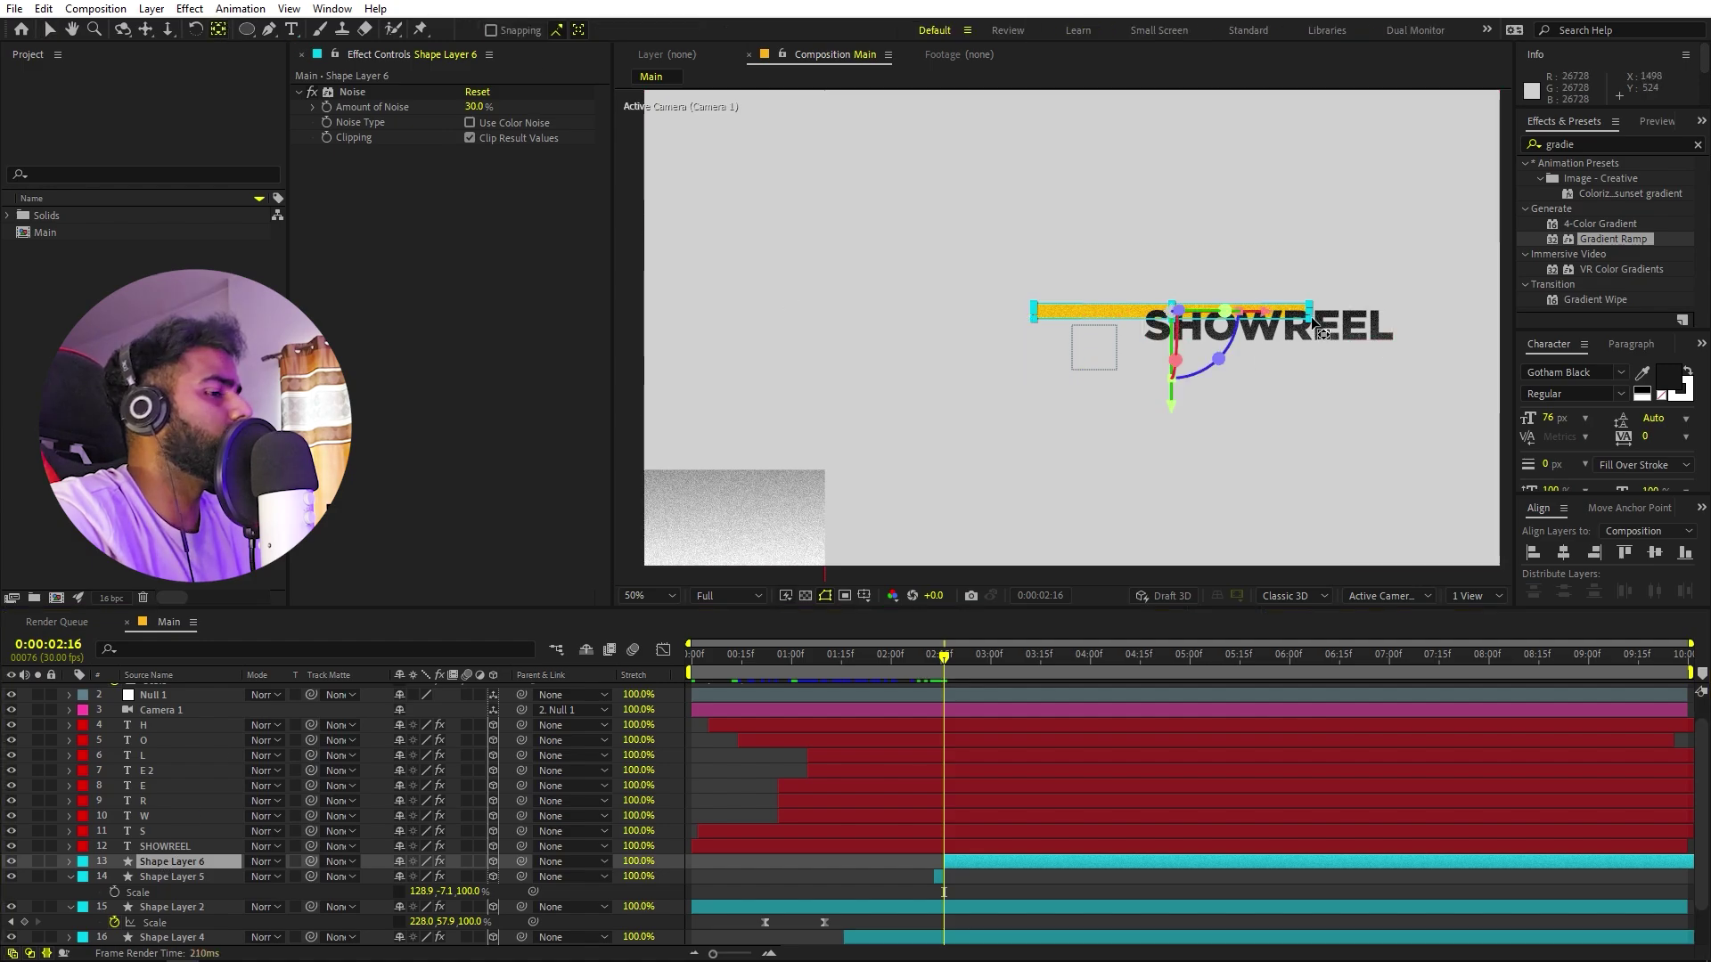
key("v")
left_click_drag(1308, 317, 1292, 382)
left_click_drag(1423, 536, 1547, 558)
Split the rectangle's layer at 0:00:02:22 and reshape the new piece into a wide bar behind the right end of SHOWREEL.
left_click_drag(946, 668, 964, 665)
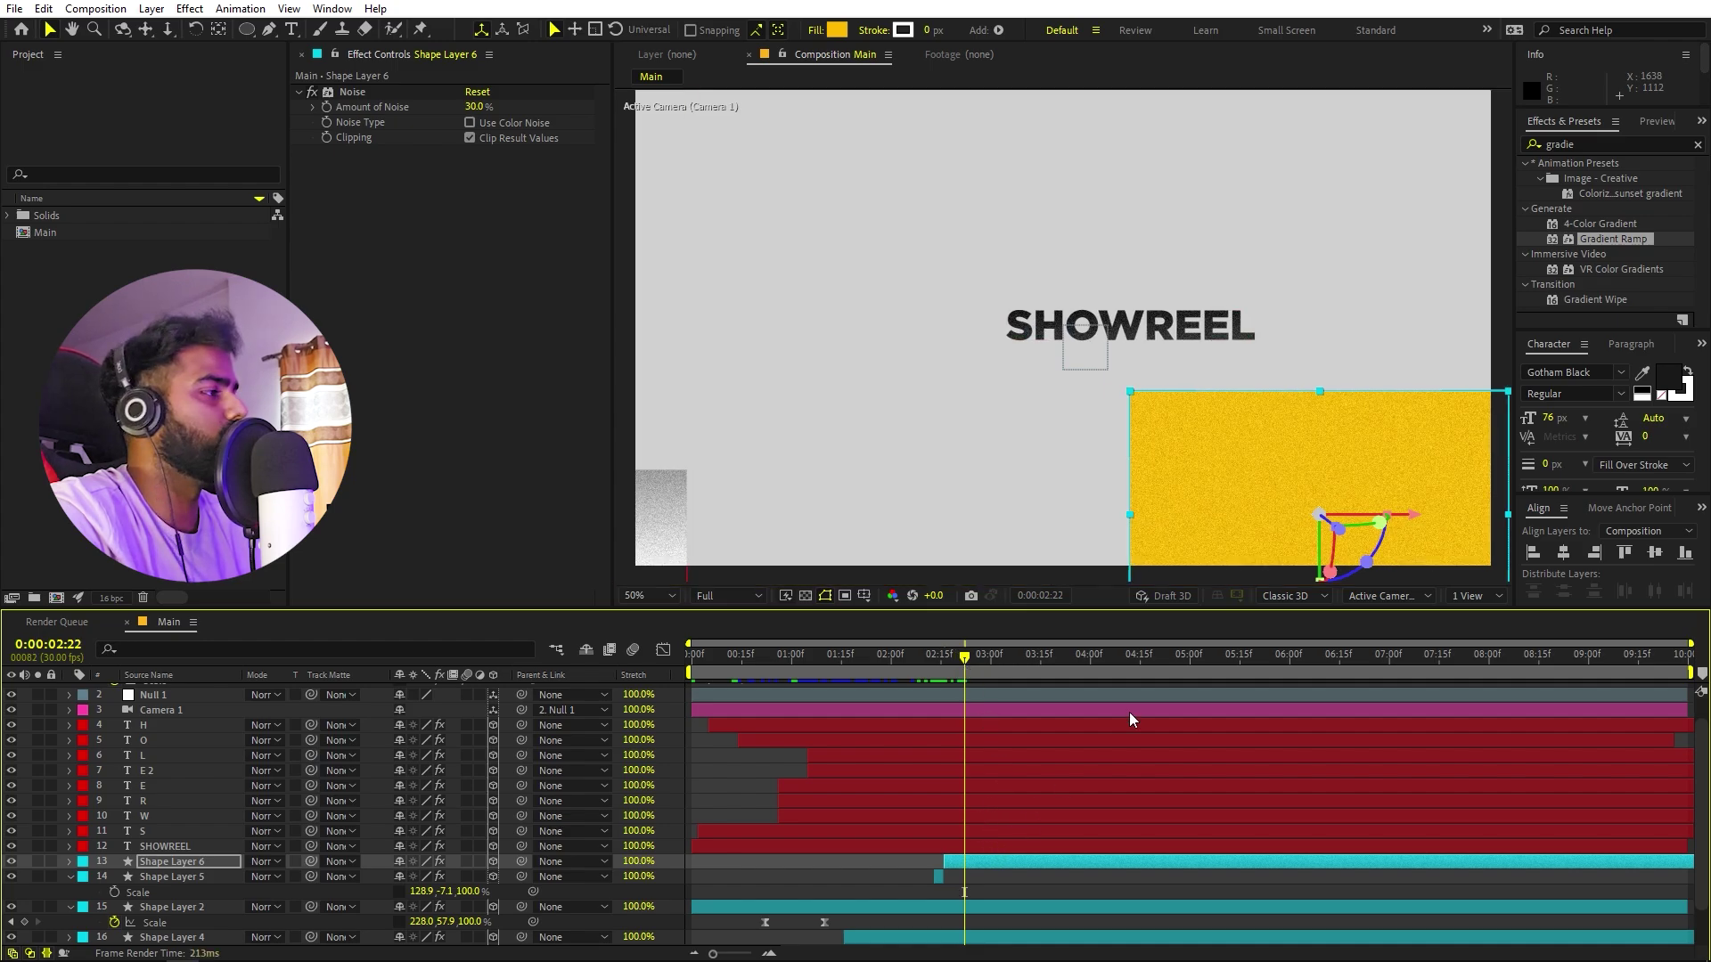
key("ctrl+shift+d")
left_click_drag(1130, 390, 1259, 295)
left_click(976, 652)
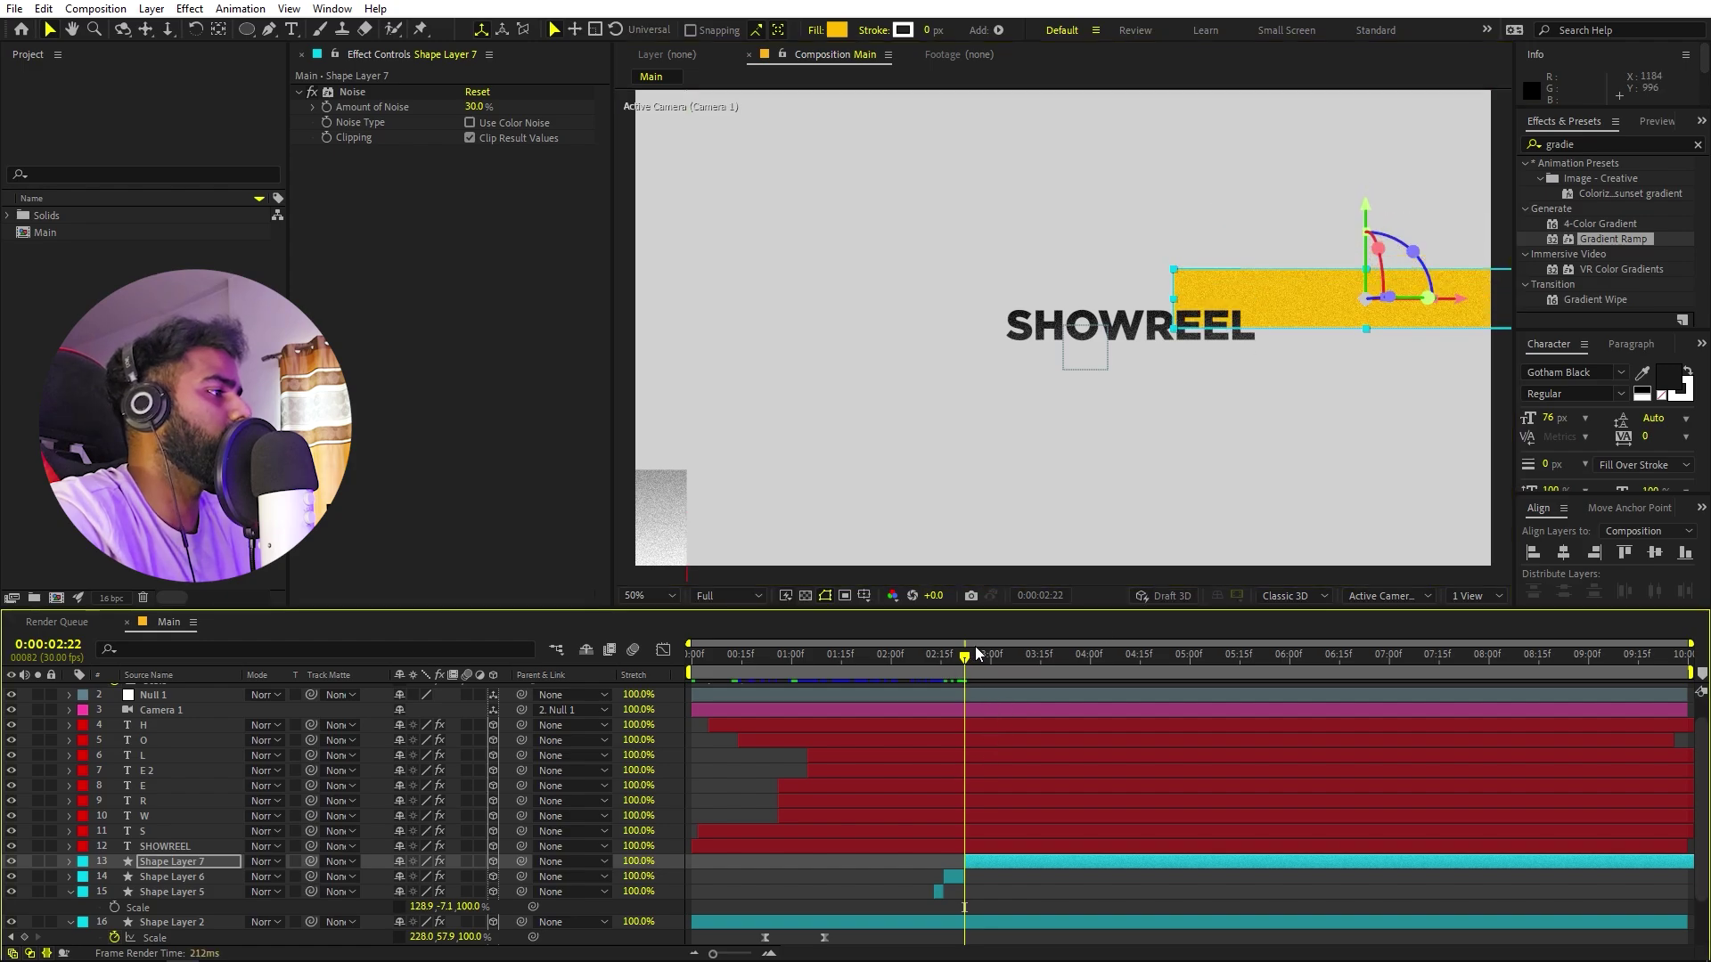
Split the wide bar's layer at 0:00:02:26 and reshape the new piece into a thin strip running across SHOWREEL and extending past its left end.
left_click(987, 659)
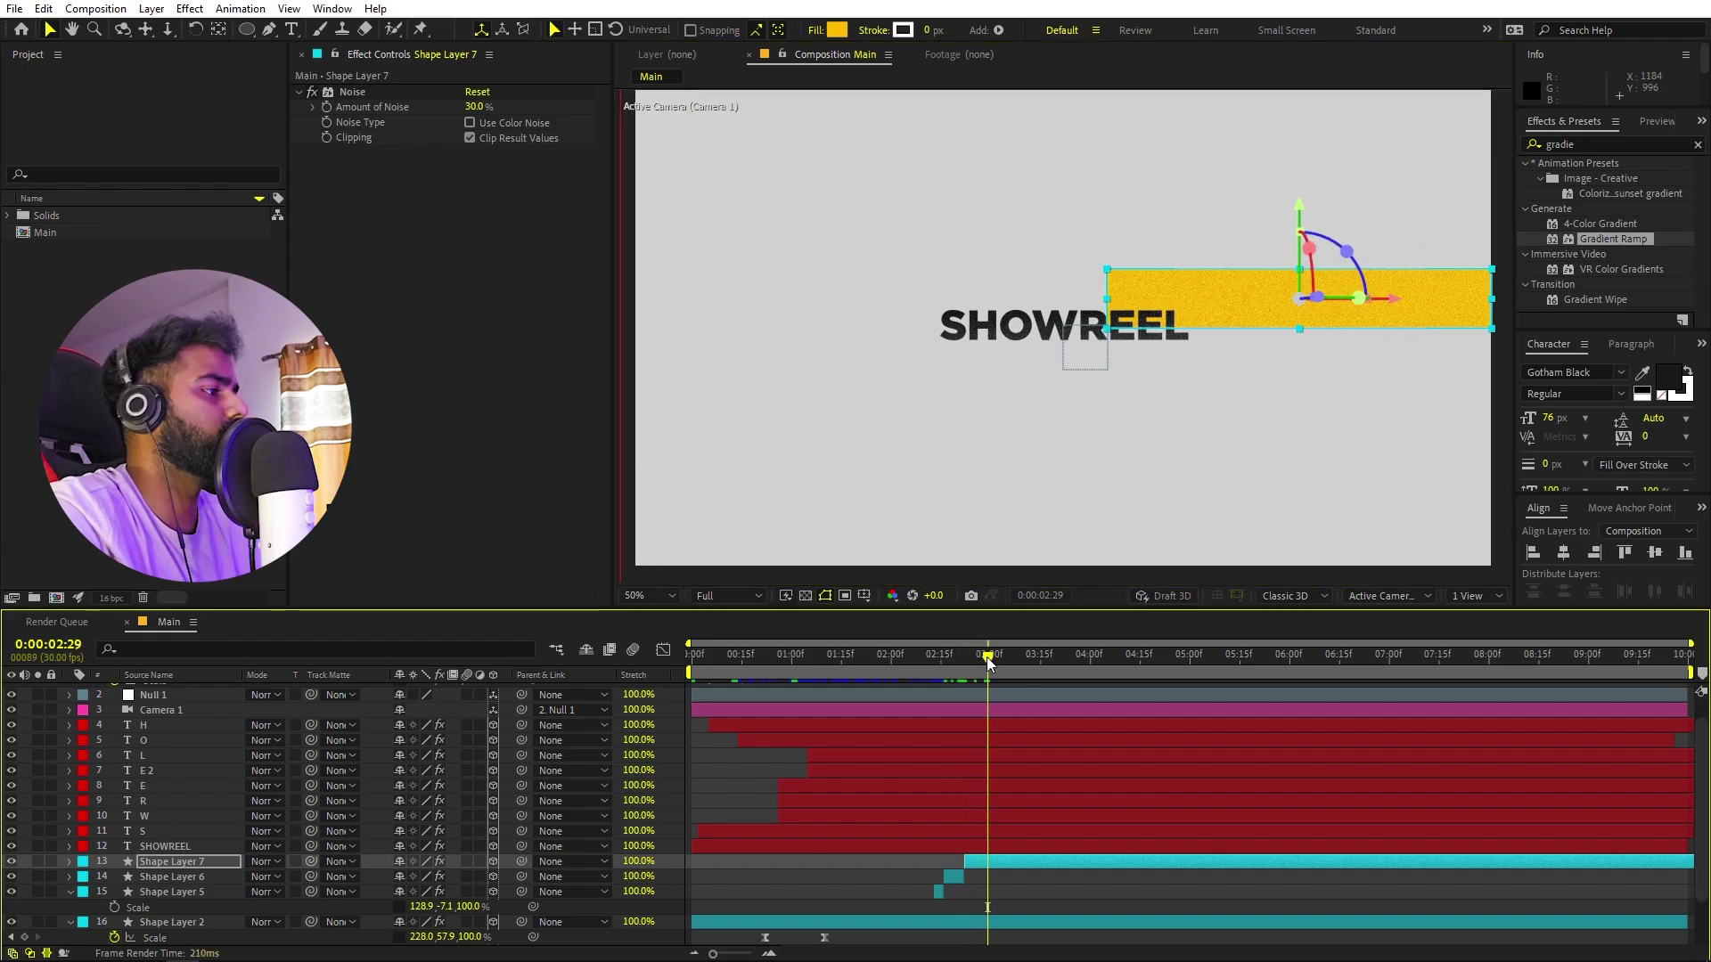
left_click_drag(987, 660, 979, 664)
key("ctrl+shift+d")
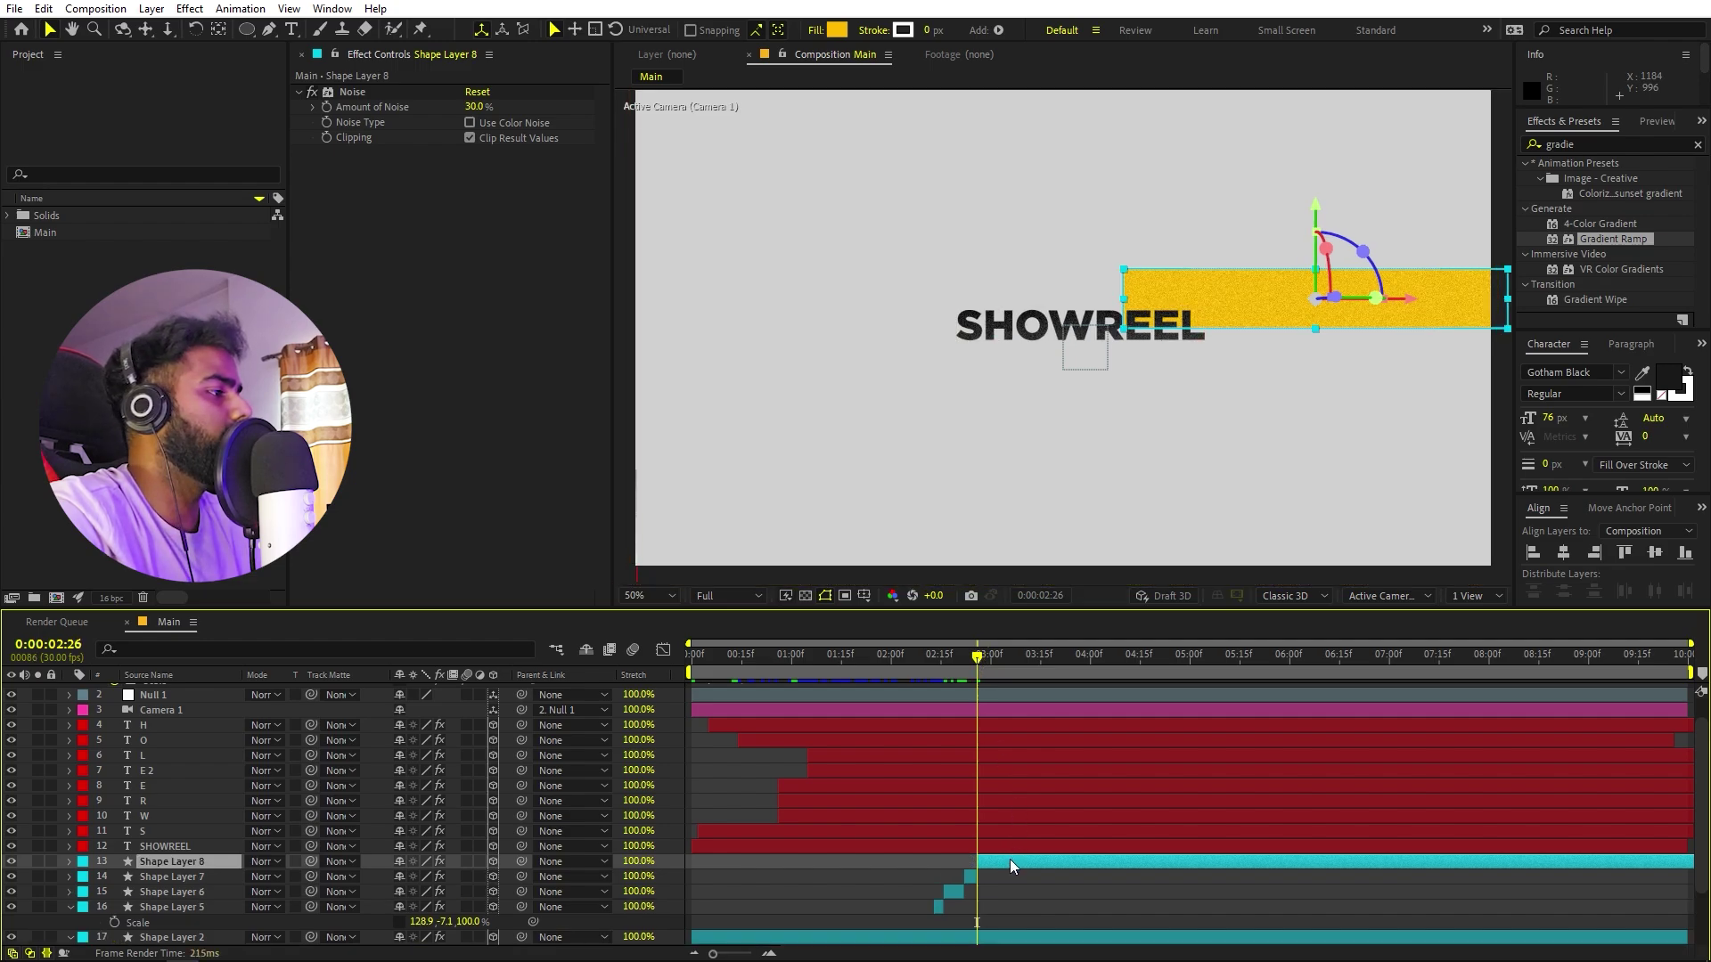
left_click_drag(1243, 286, 920, 313)
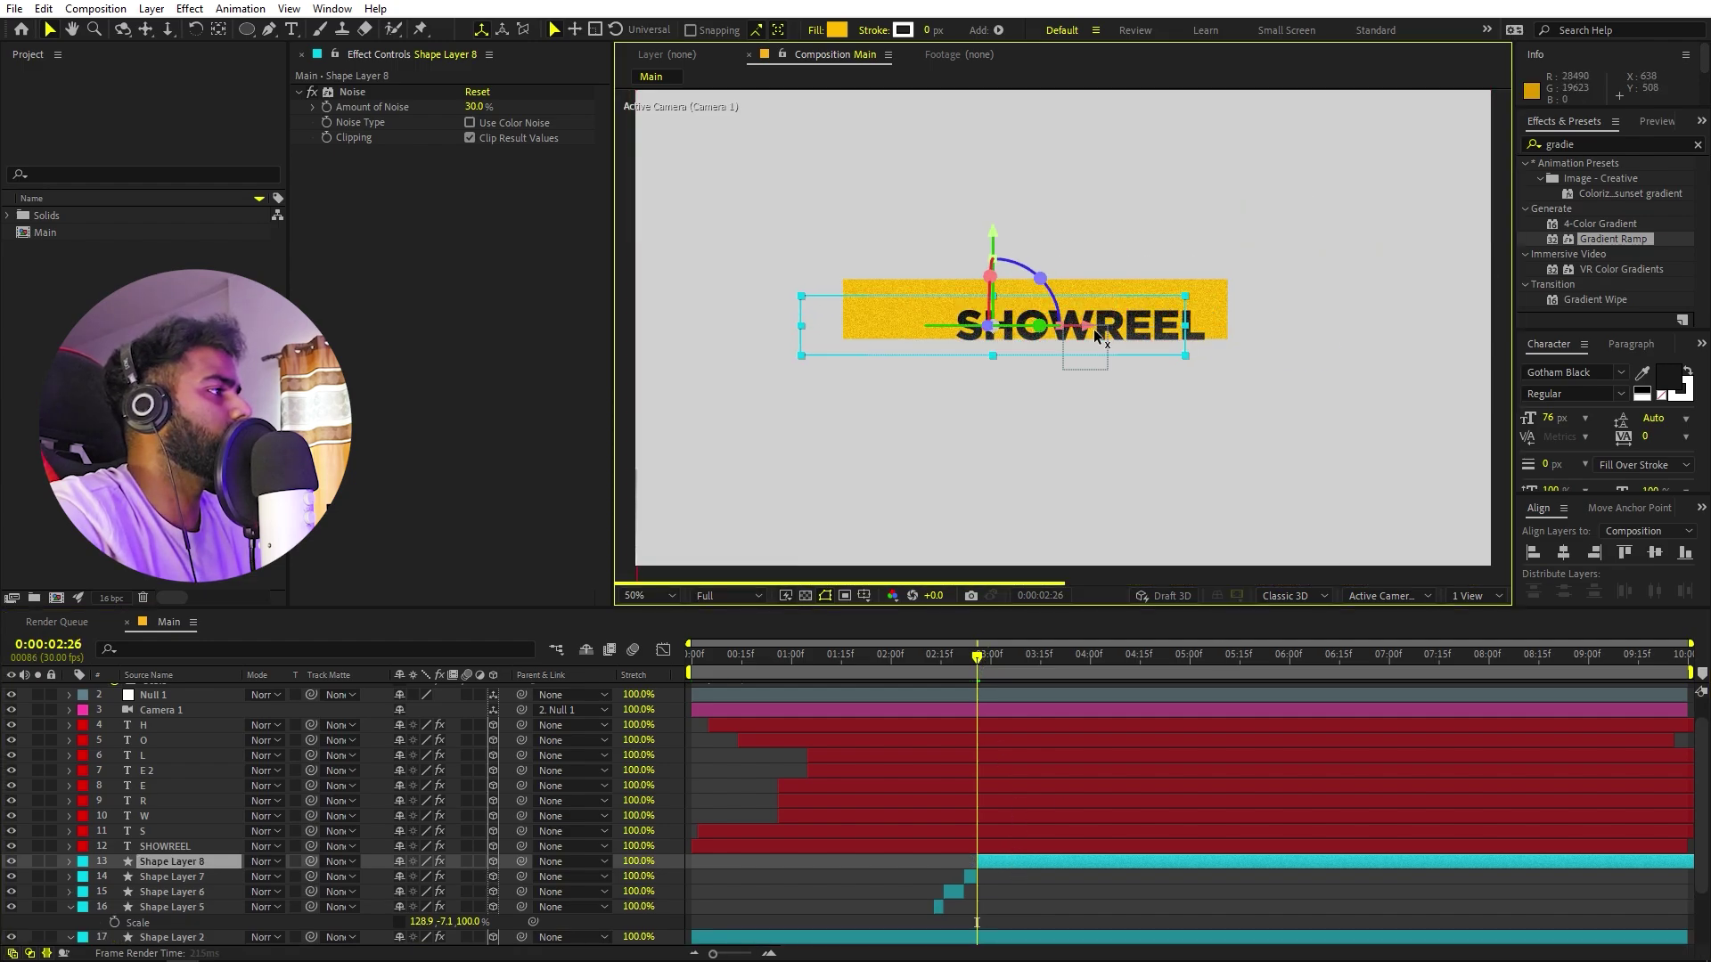
mouse_move(1189, 298)
left_mouse_down()
mouse_move(1169, 326)
mouse_move(1183, 324)
left_mouse_up()
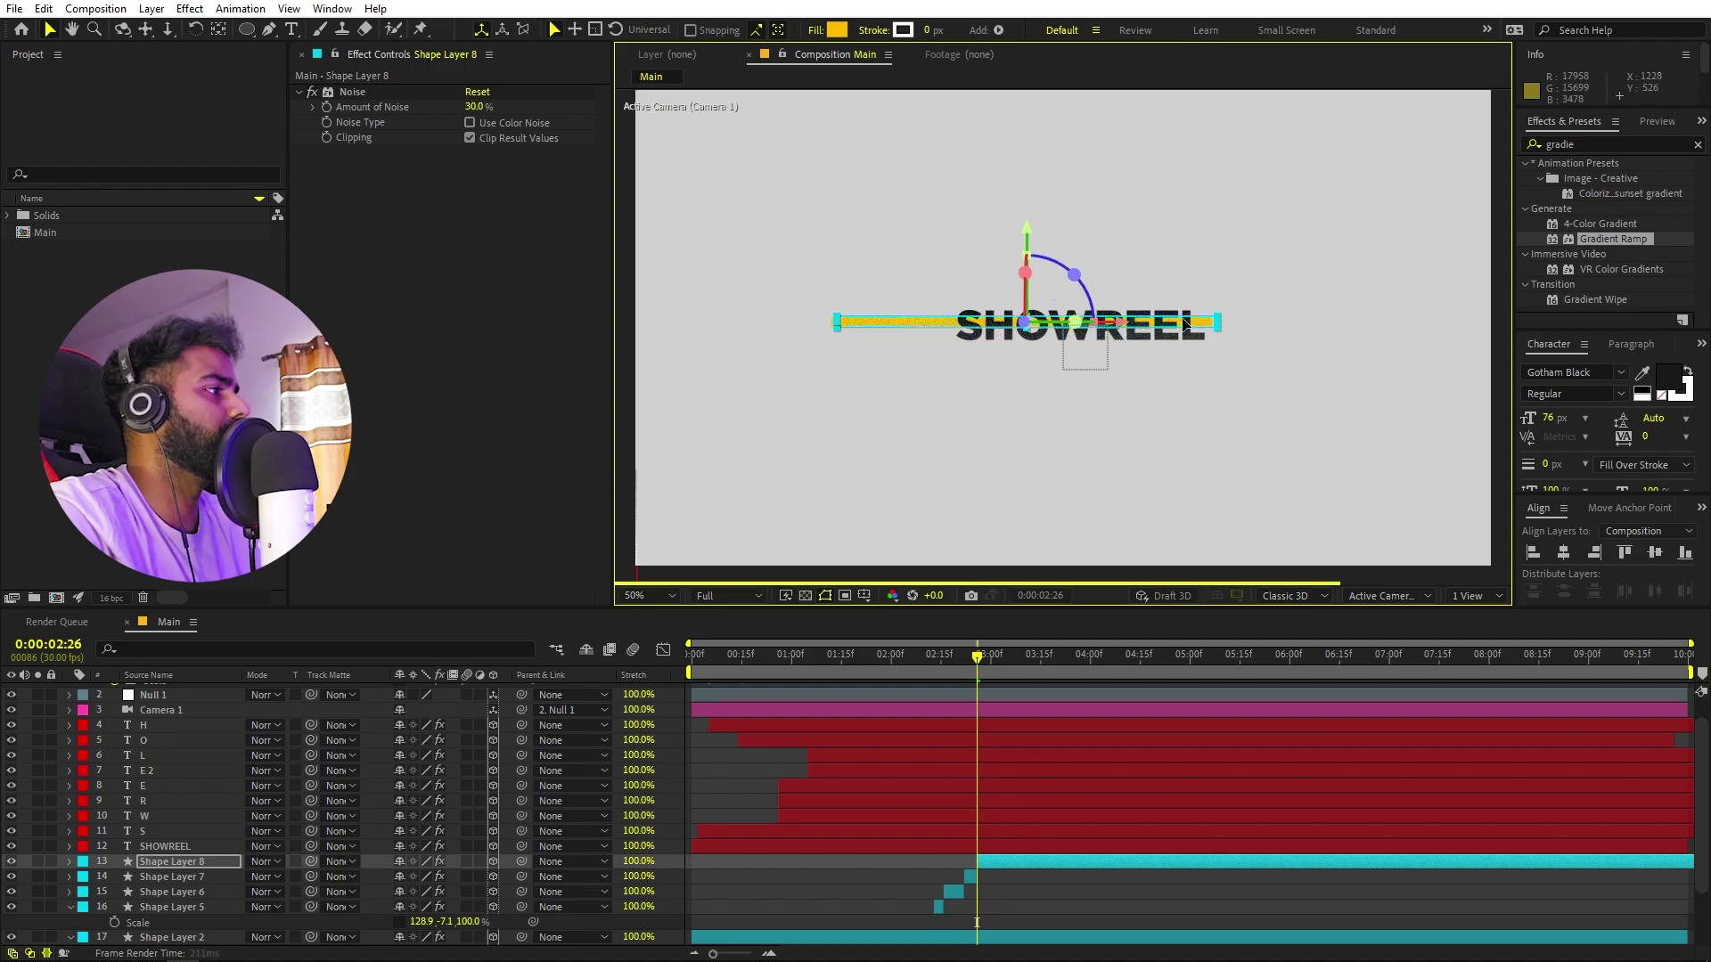
Split the thin strip's layer at 0:00:03:02, delete the remainder after that frame and play back the flashing bars.
left_click_drag(978, 654, 998, 656)
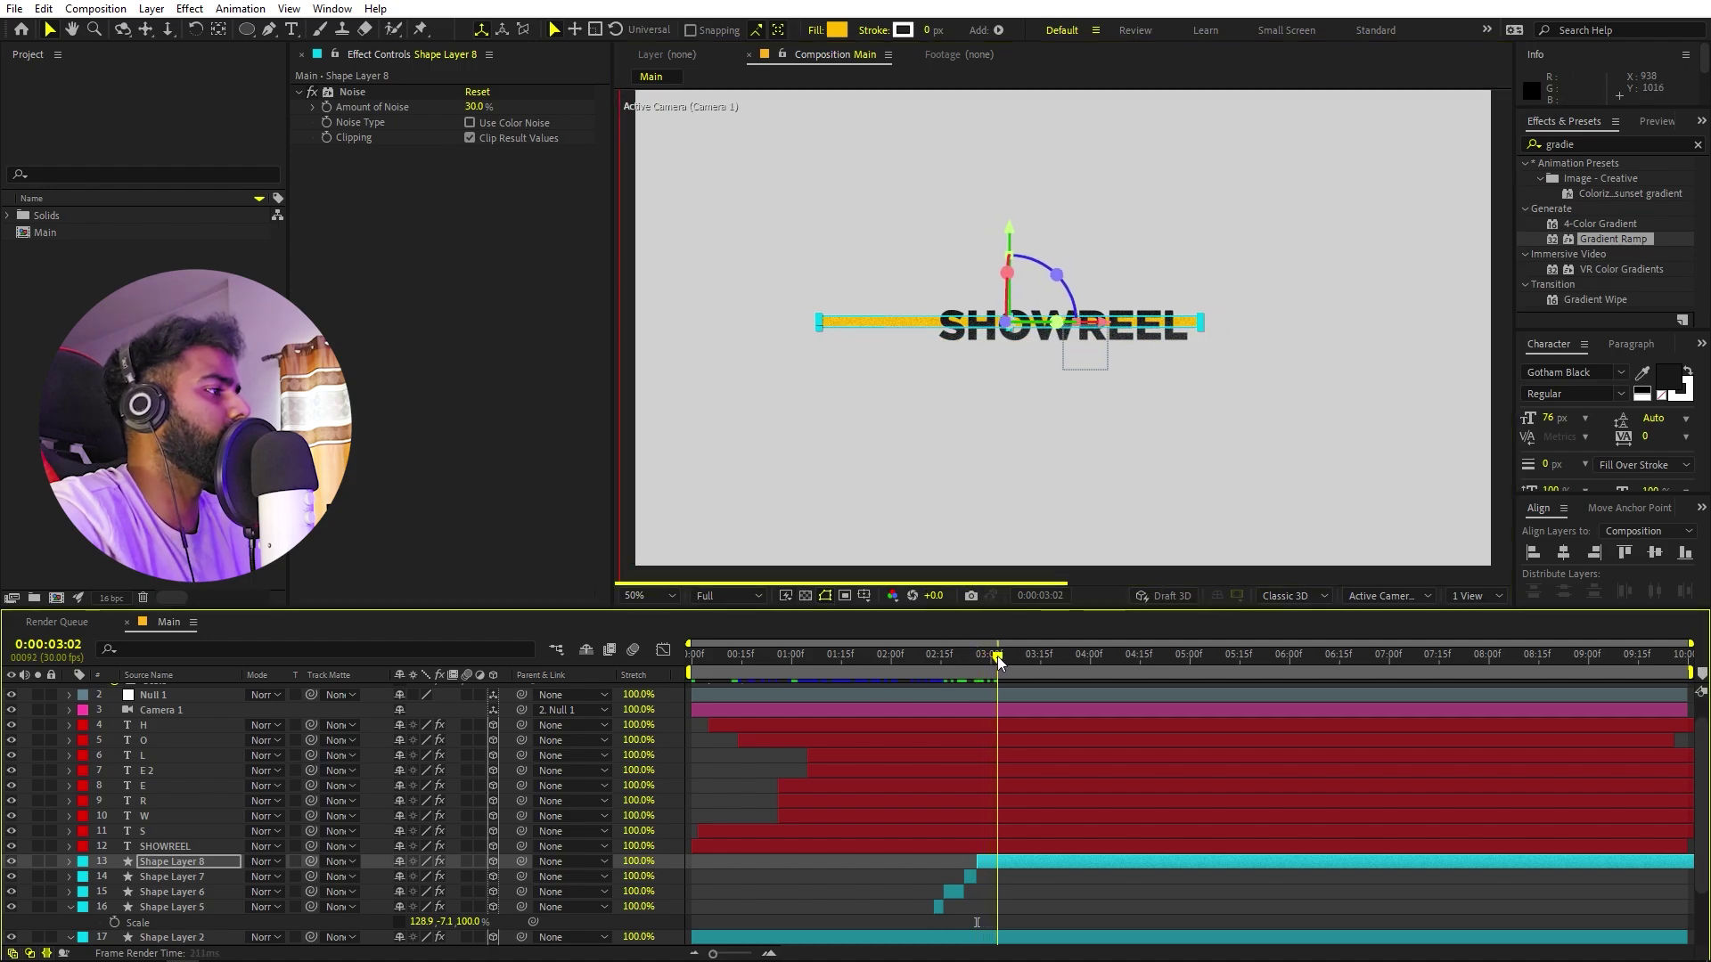
key("ctrl+shift+d")
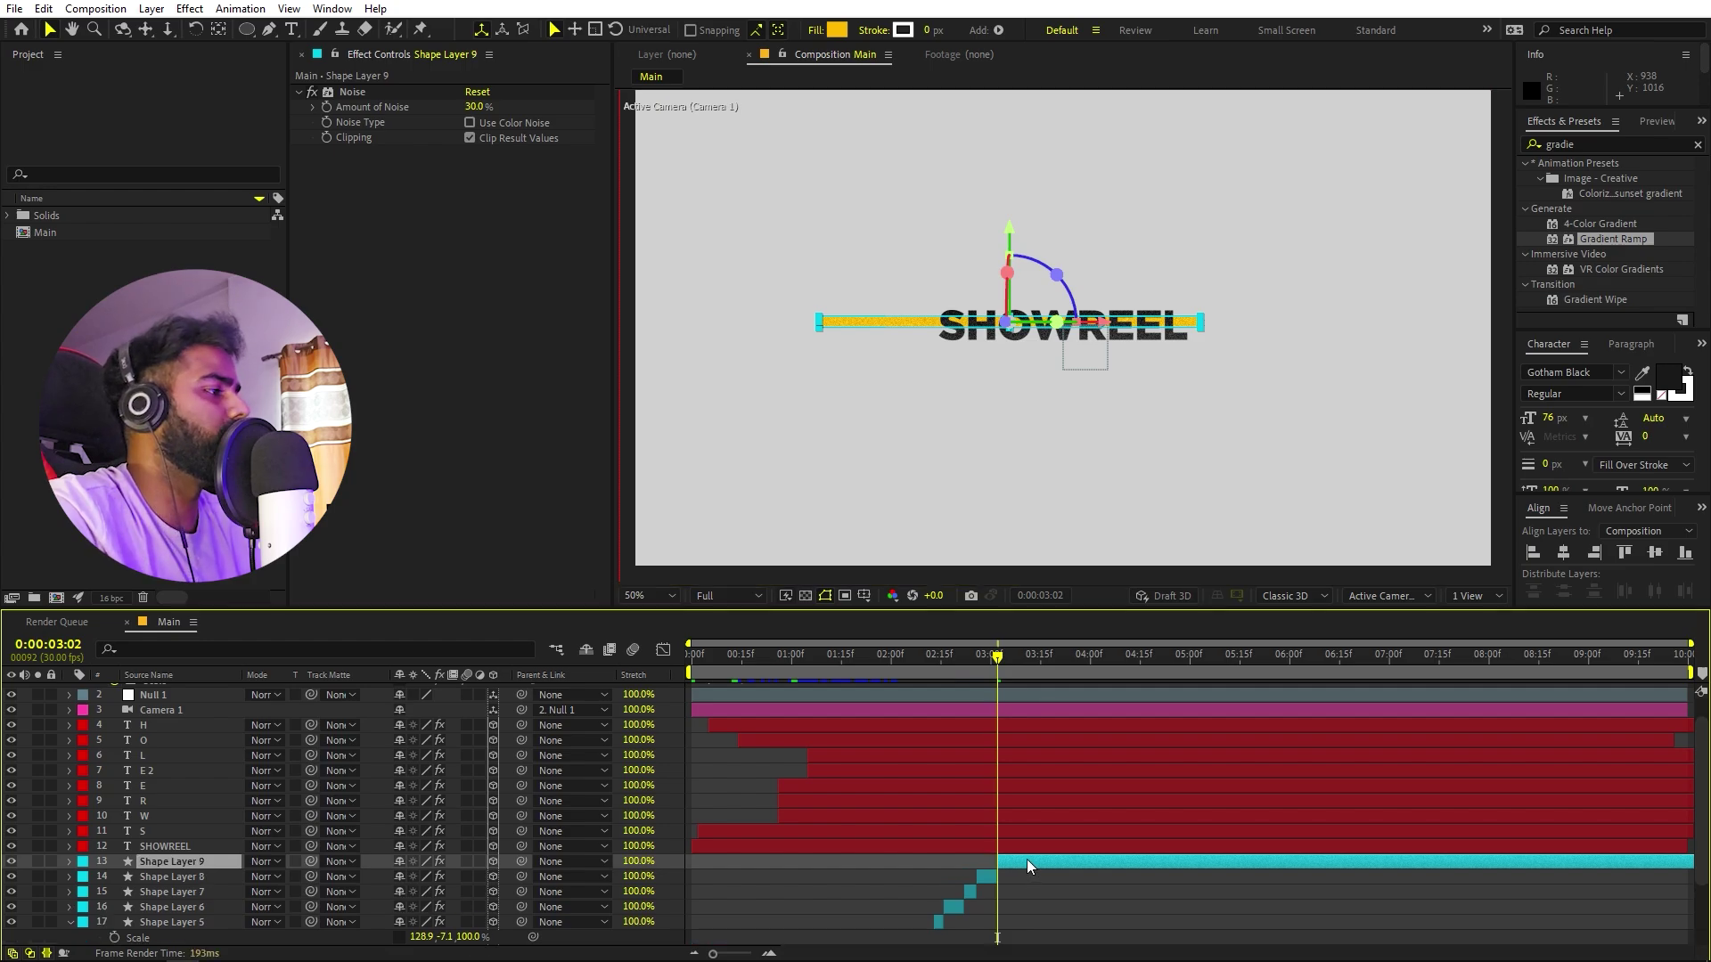
key("Delete")
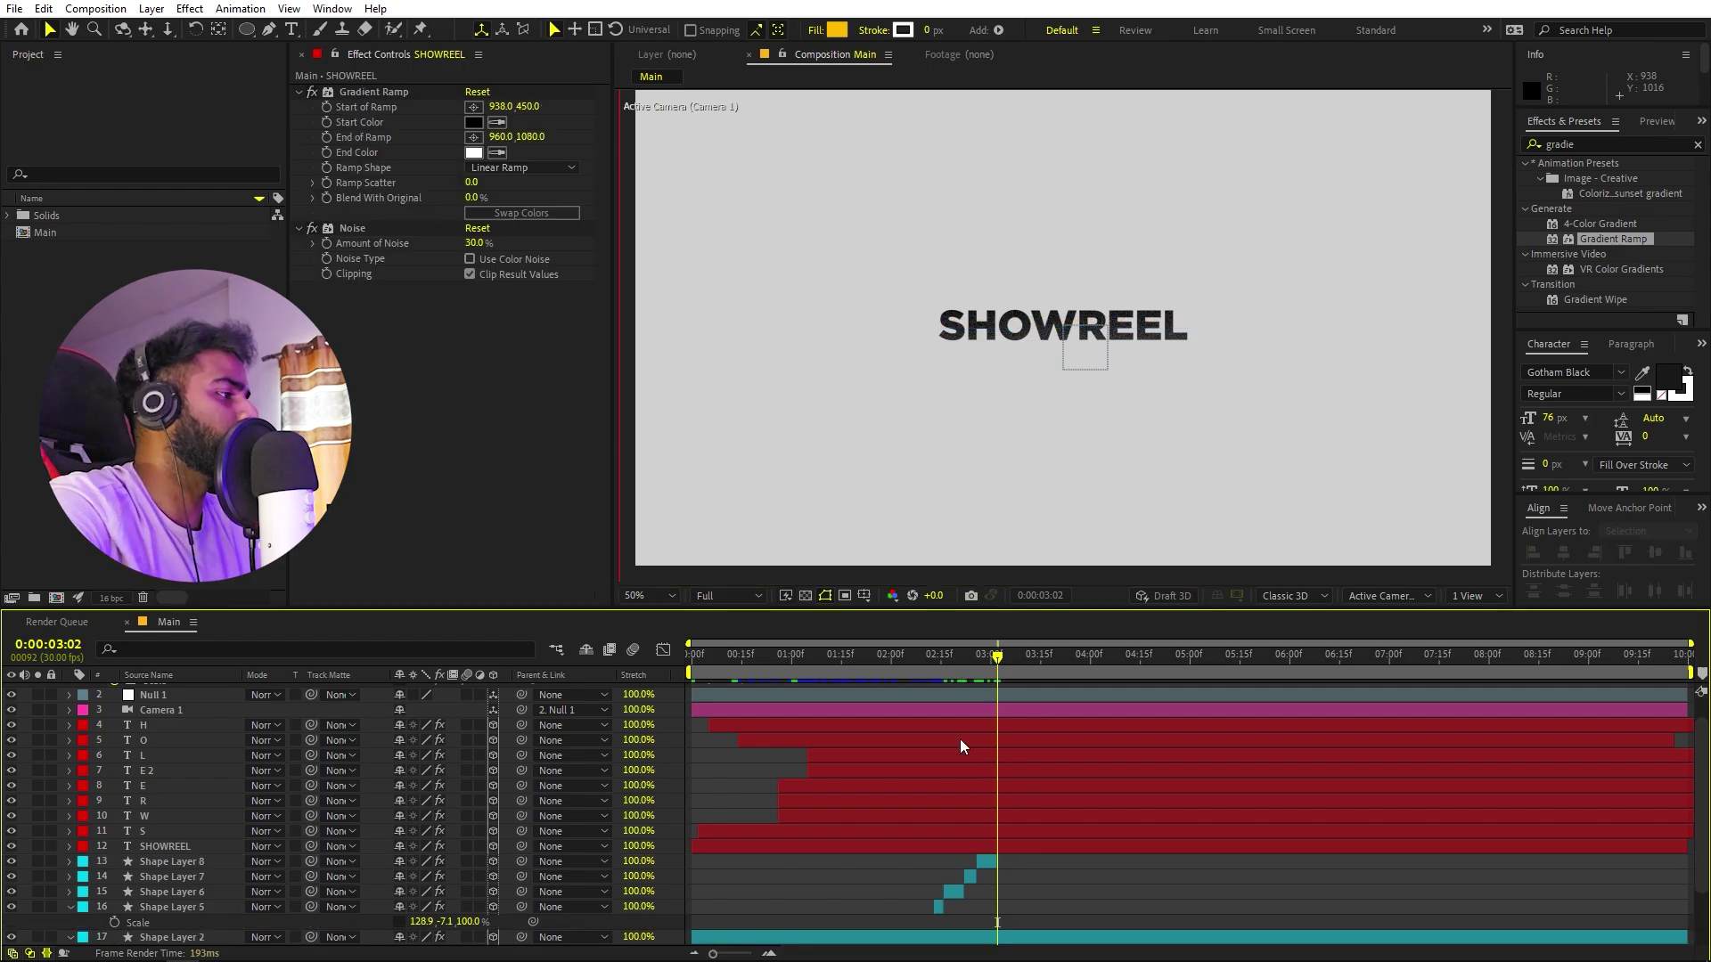
left_click(881, 656)
key("space")
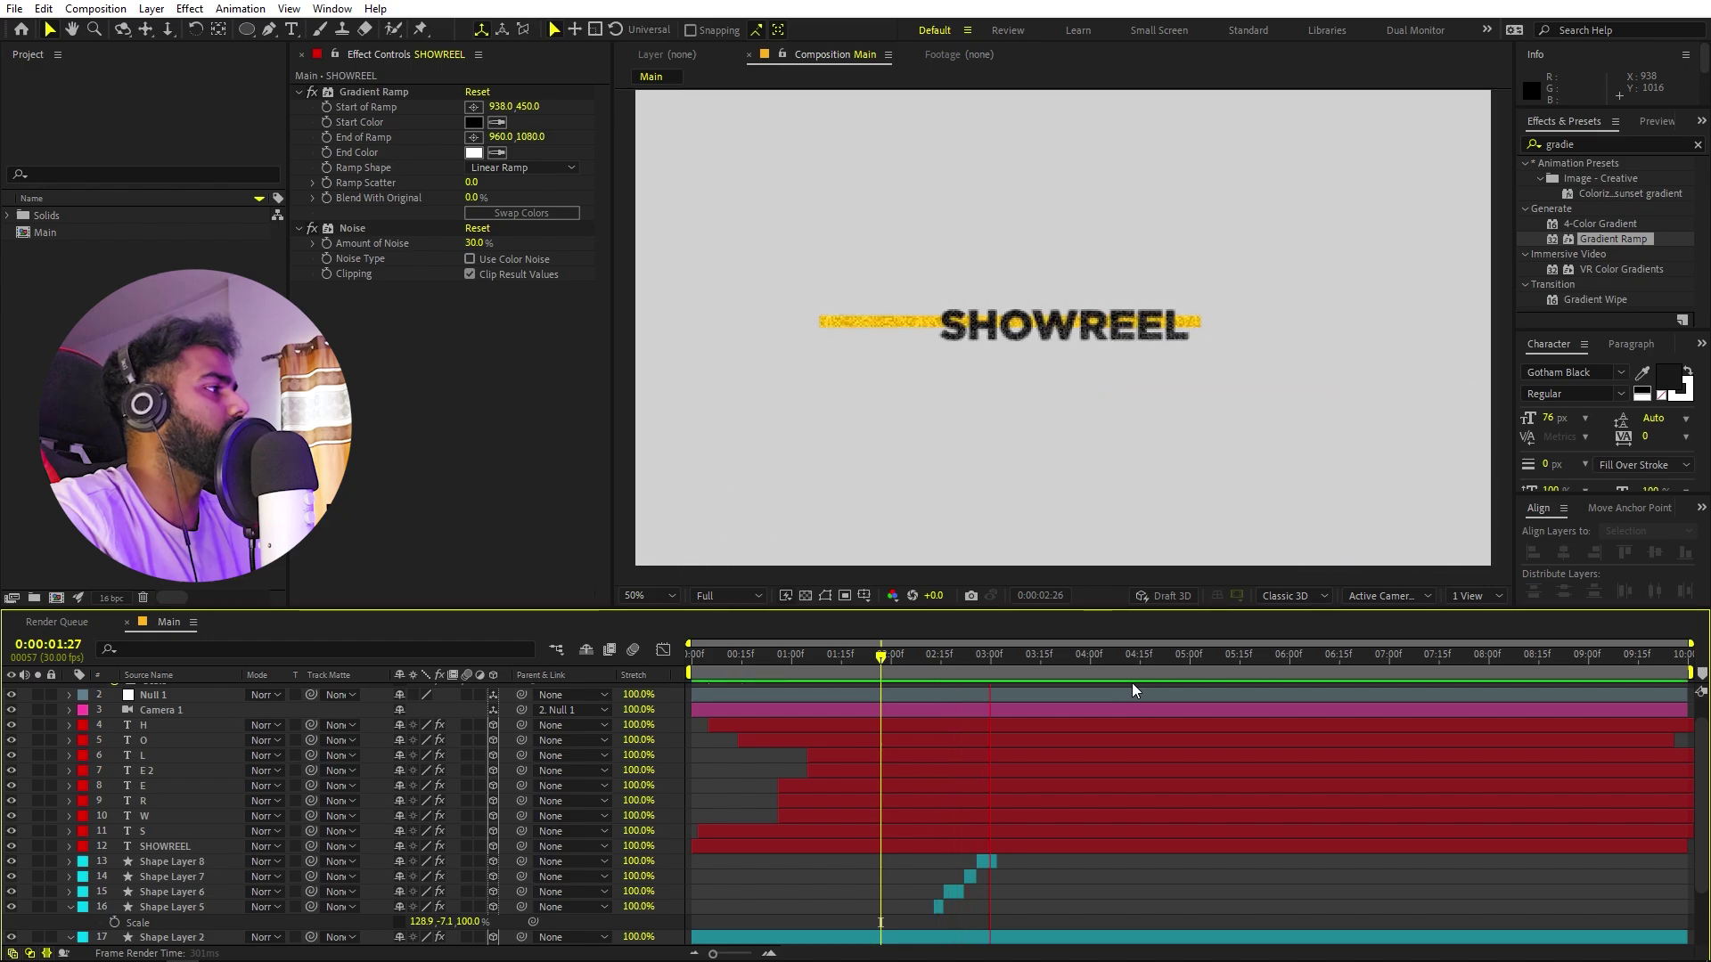
left_click(853, 661)
key("space")
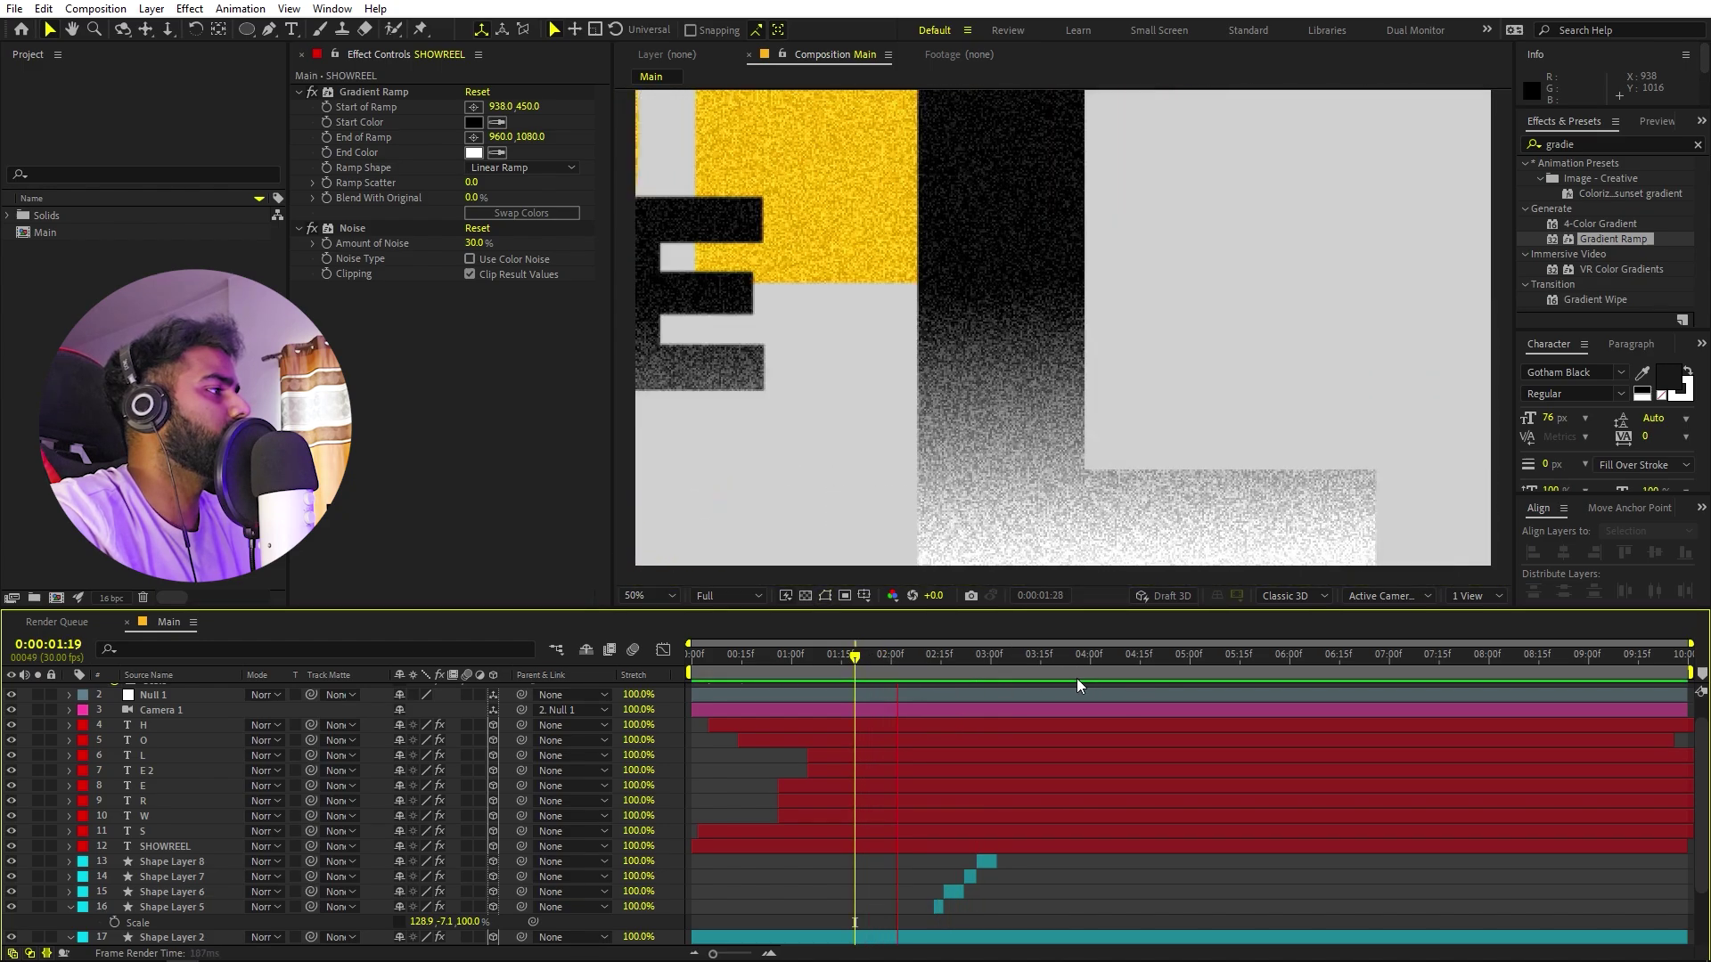
key("space")
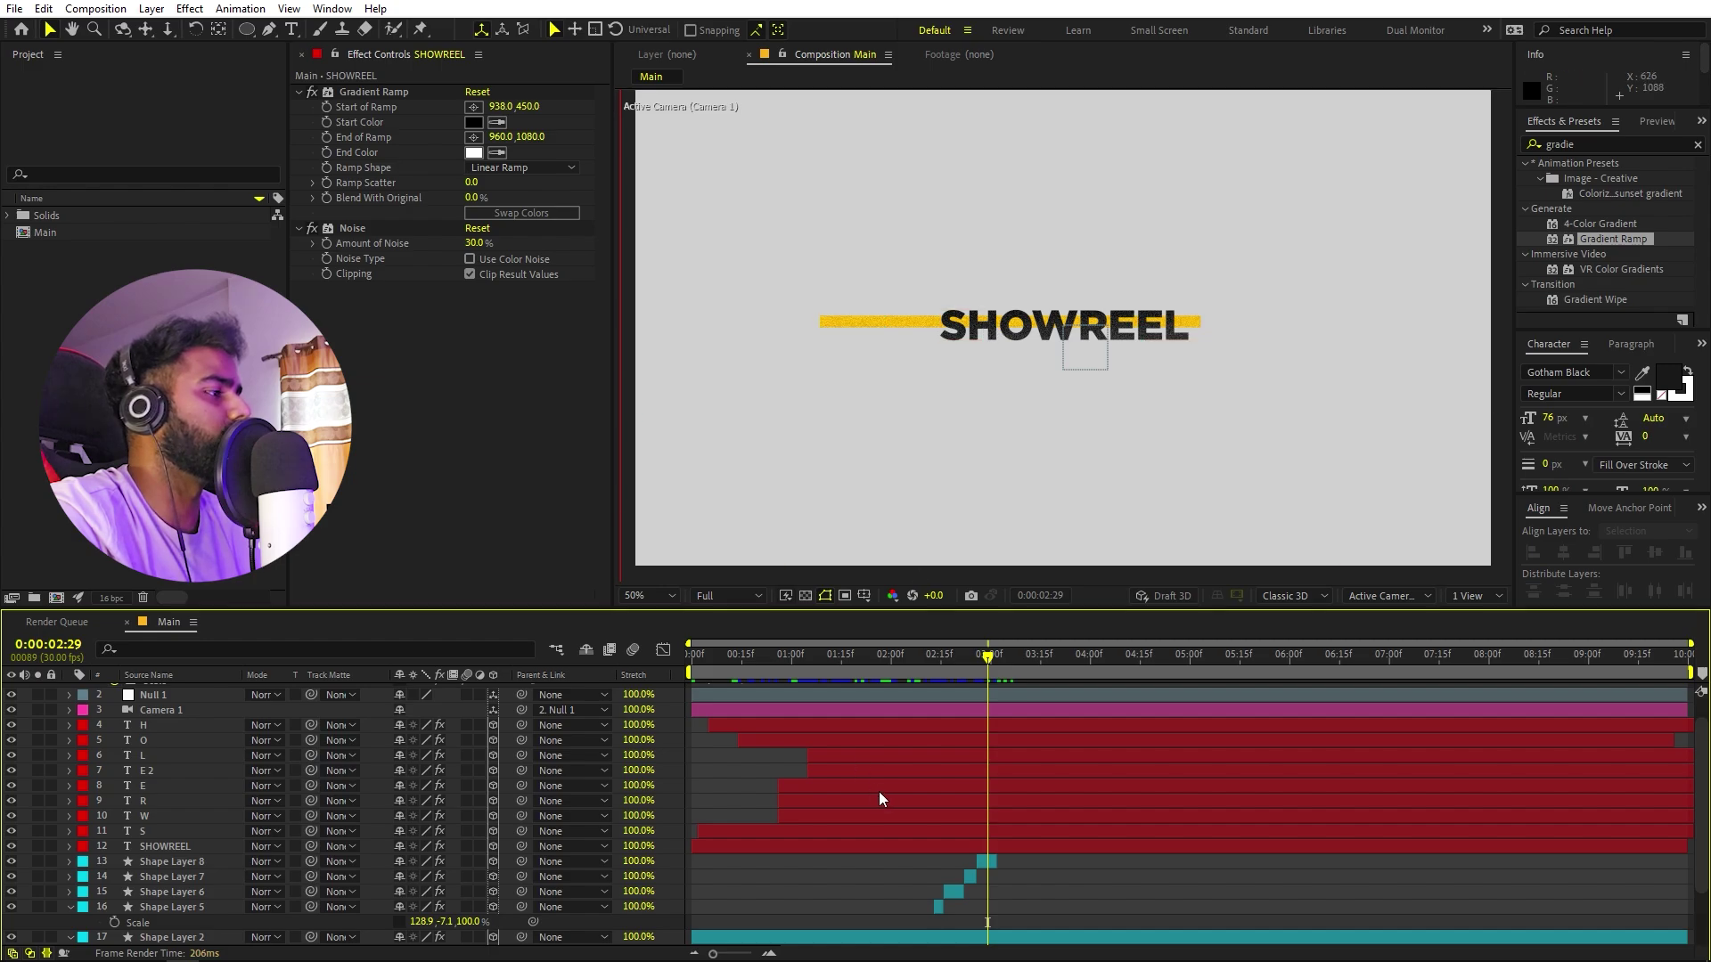
Split the SHOWREEL text layer at 0:00:02:07, scale the new piece to 355.9% and move it higher in the frame.
scroll(879, 799, "down", 2)
left_click(170, 771)
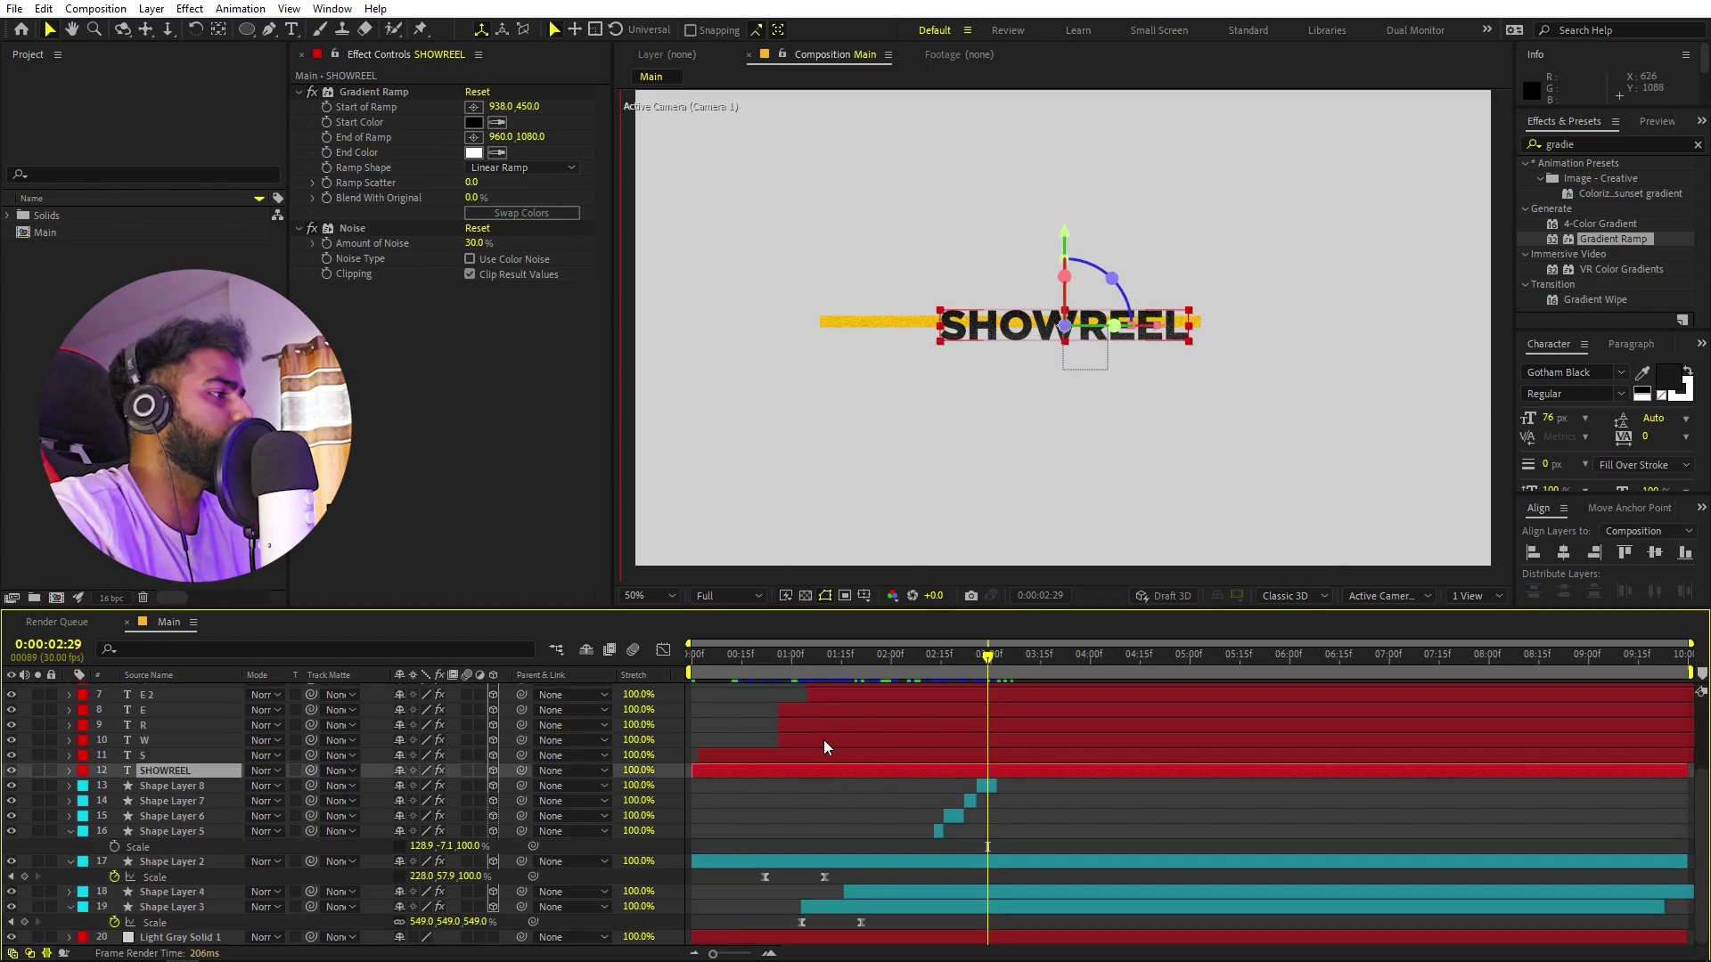
mouse_move(911, 664)
left_mouse_down()
mouse_move(896, 668)
mouse_move(915, 664)
left_mouse_up()
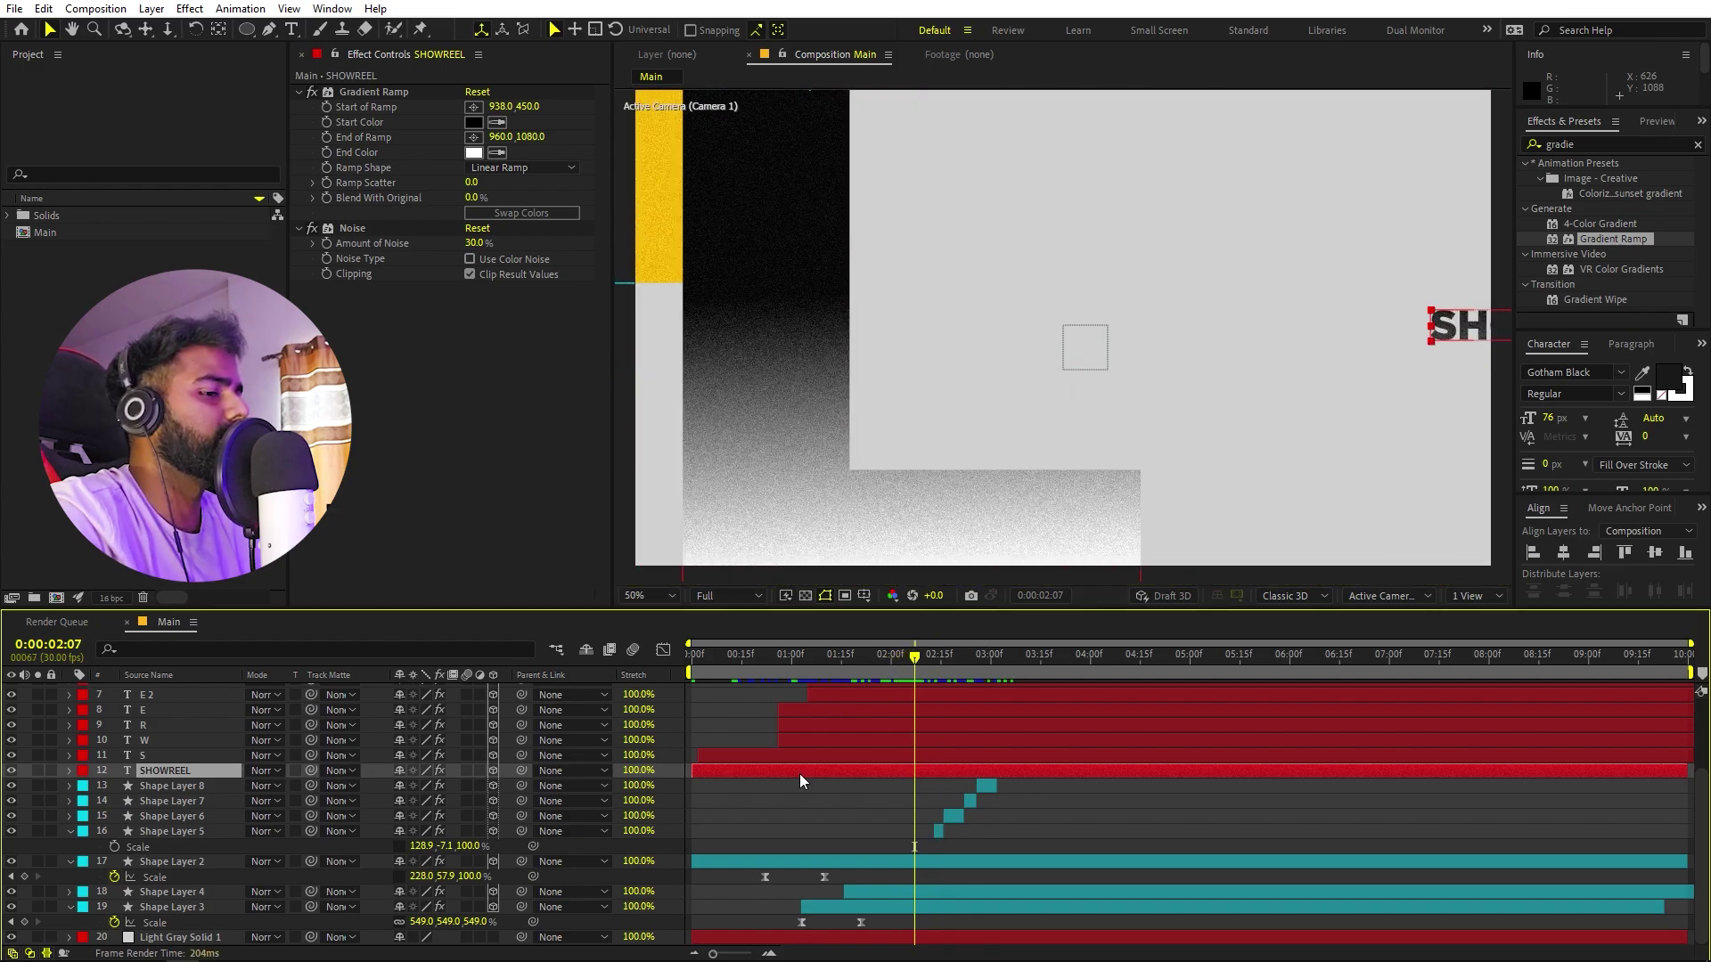
key("ctrl+shift+d")
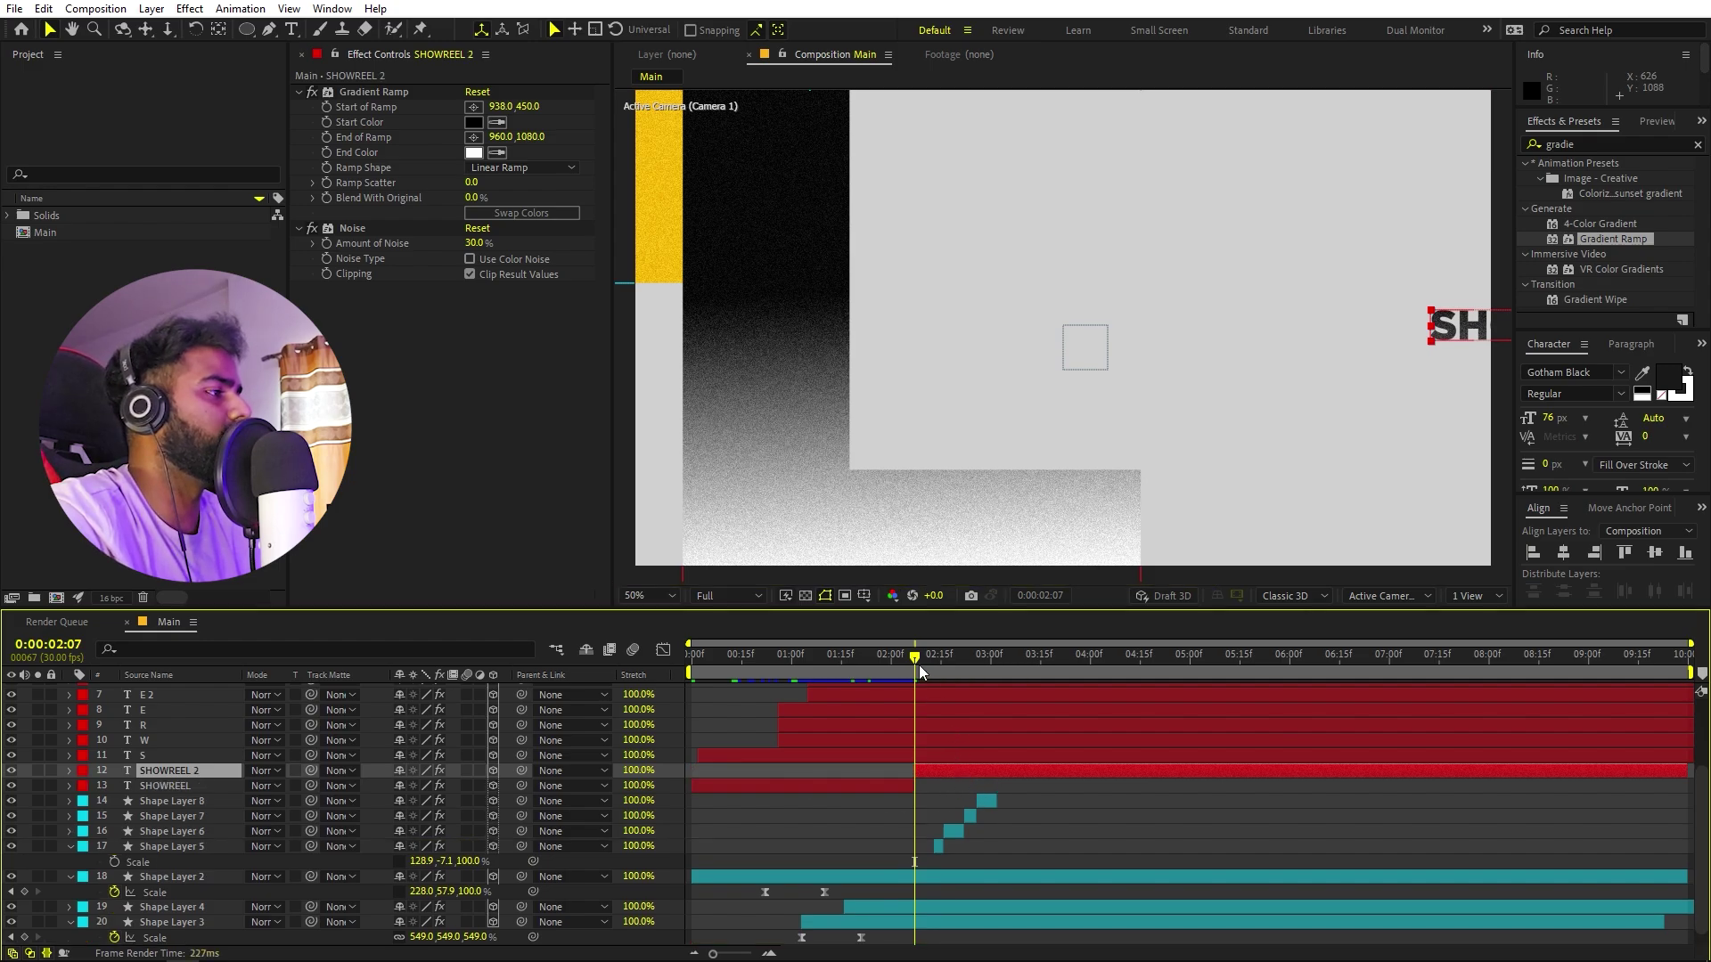
key("s")
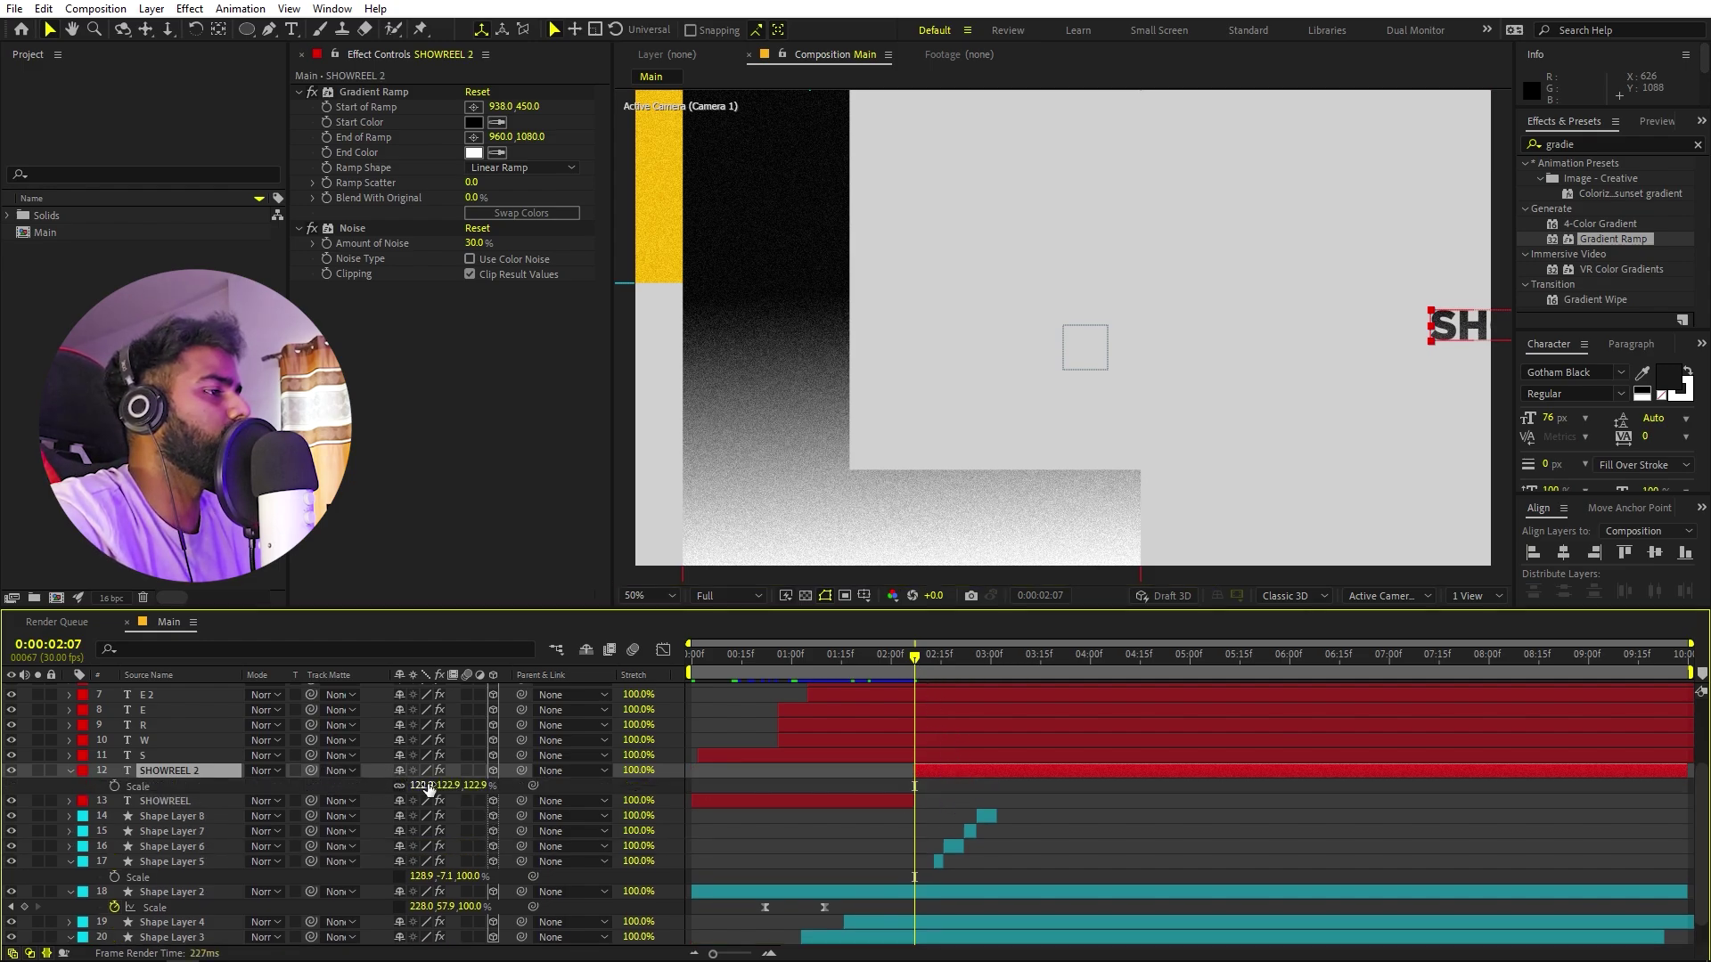
left_click_drag(426, 789, 831, 658)
left_click_drag(1430, 339, 1453, 276)
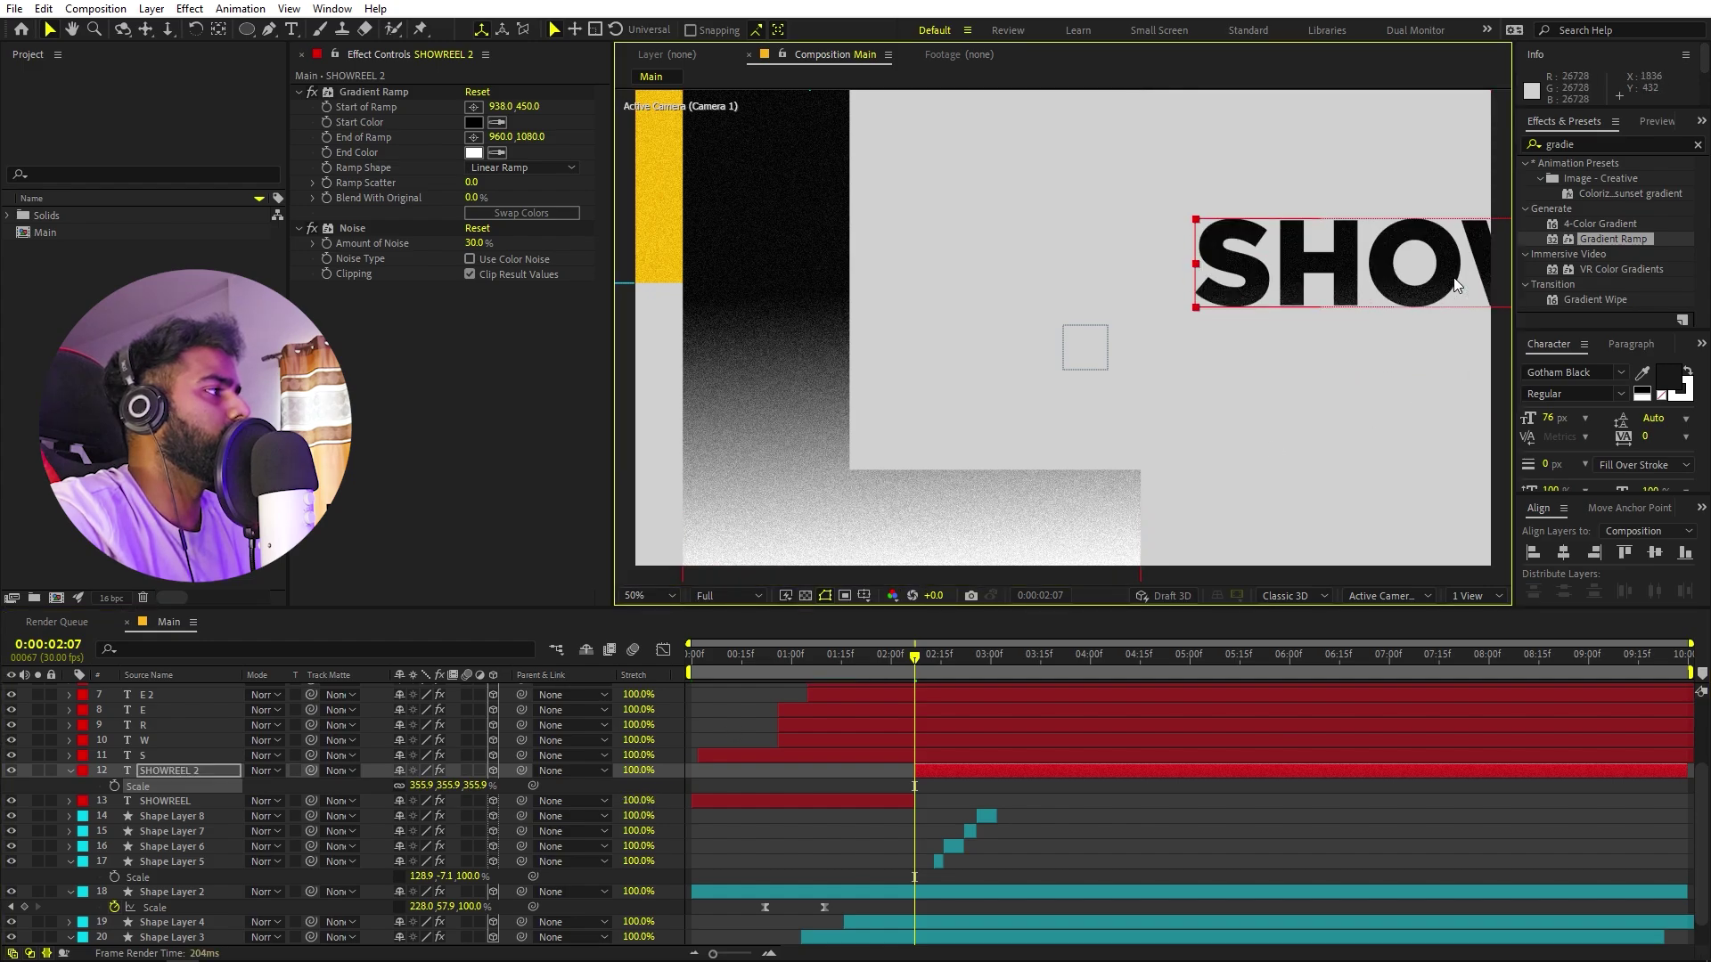
Split the enlarged SHOWREEL piece at 0:00:02:13, then move the new piece below the yellow strip and shrink it.
left_click_drag(927, 659, 936, 659)
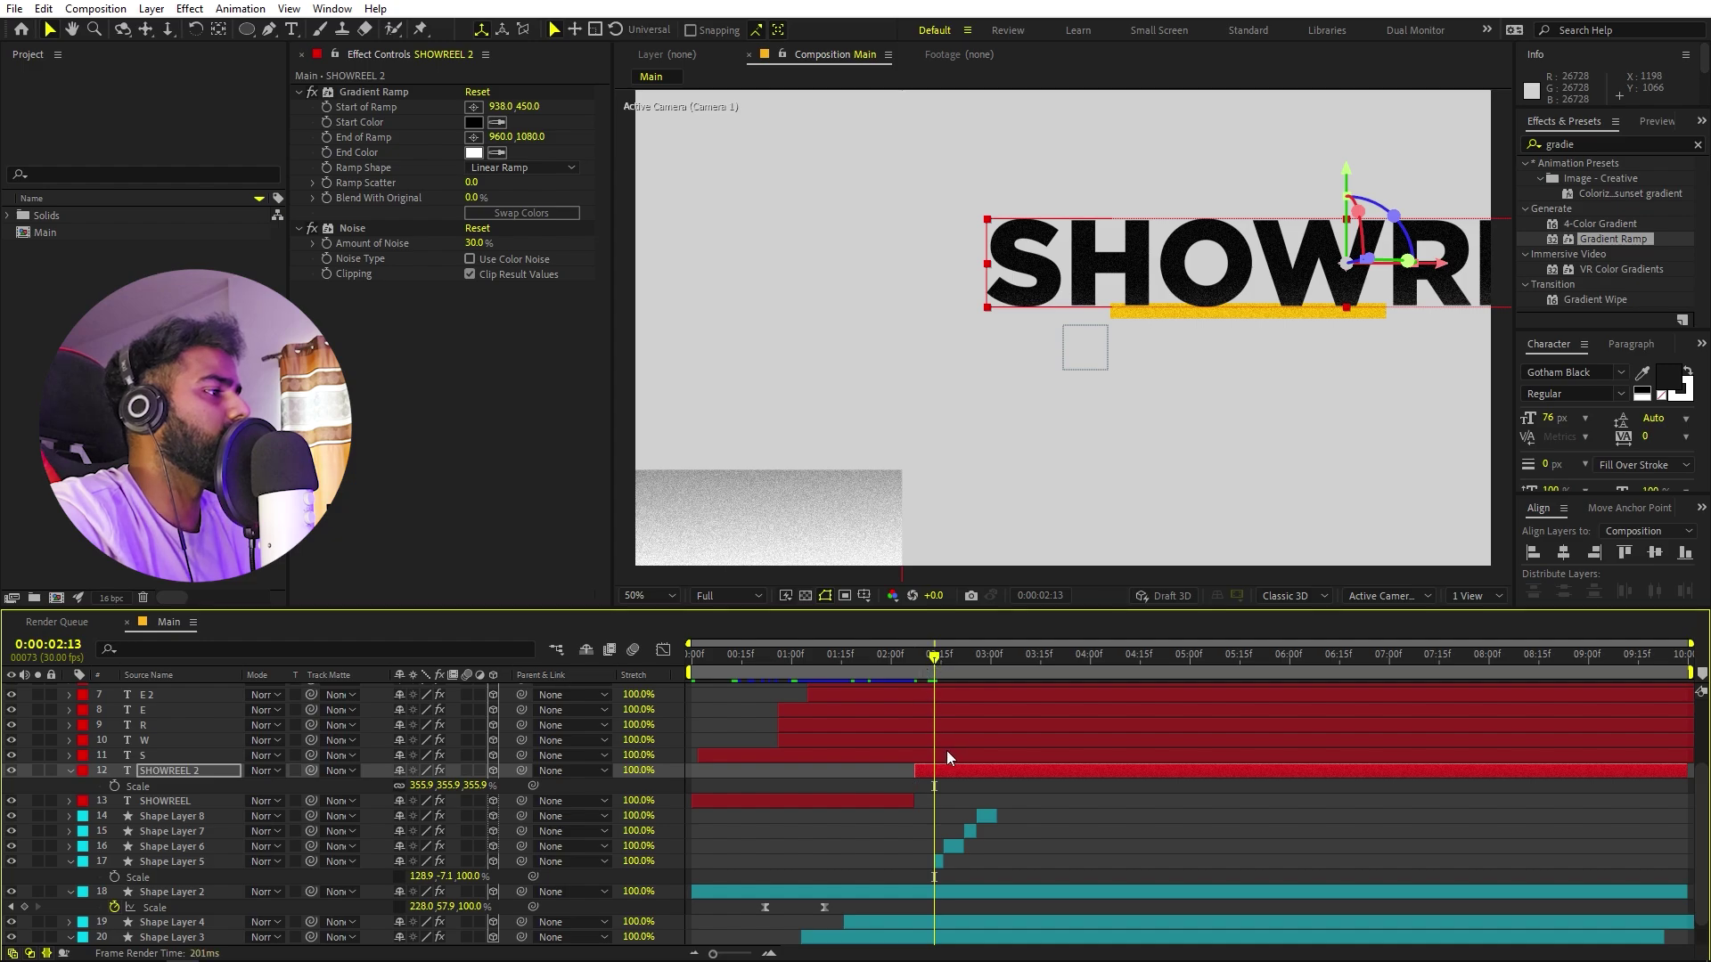
key("ctrl+shift+d")
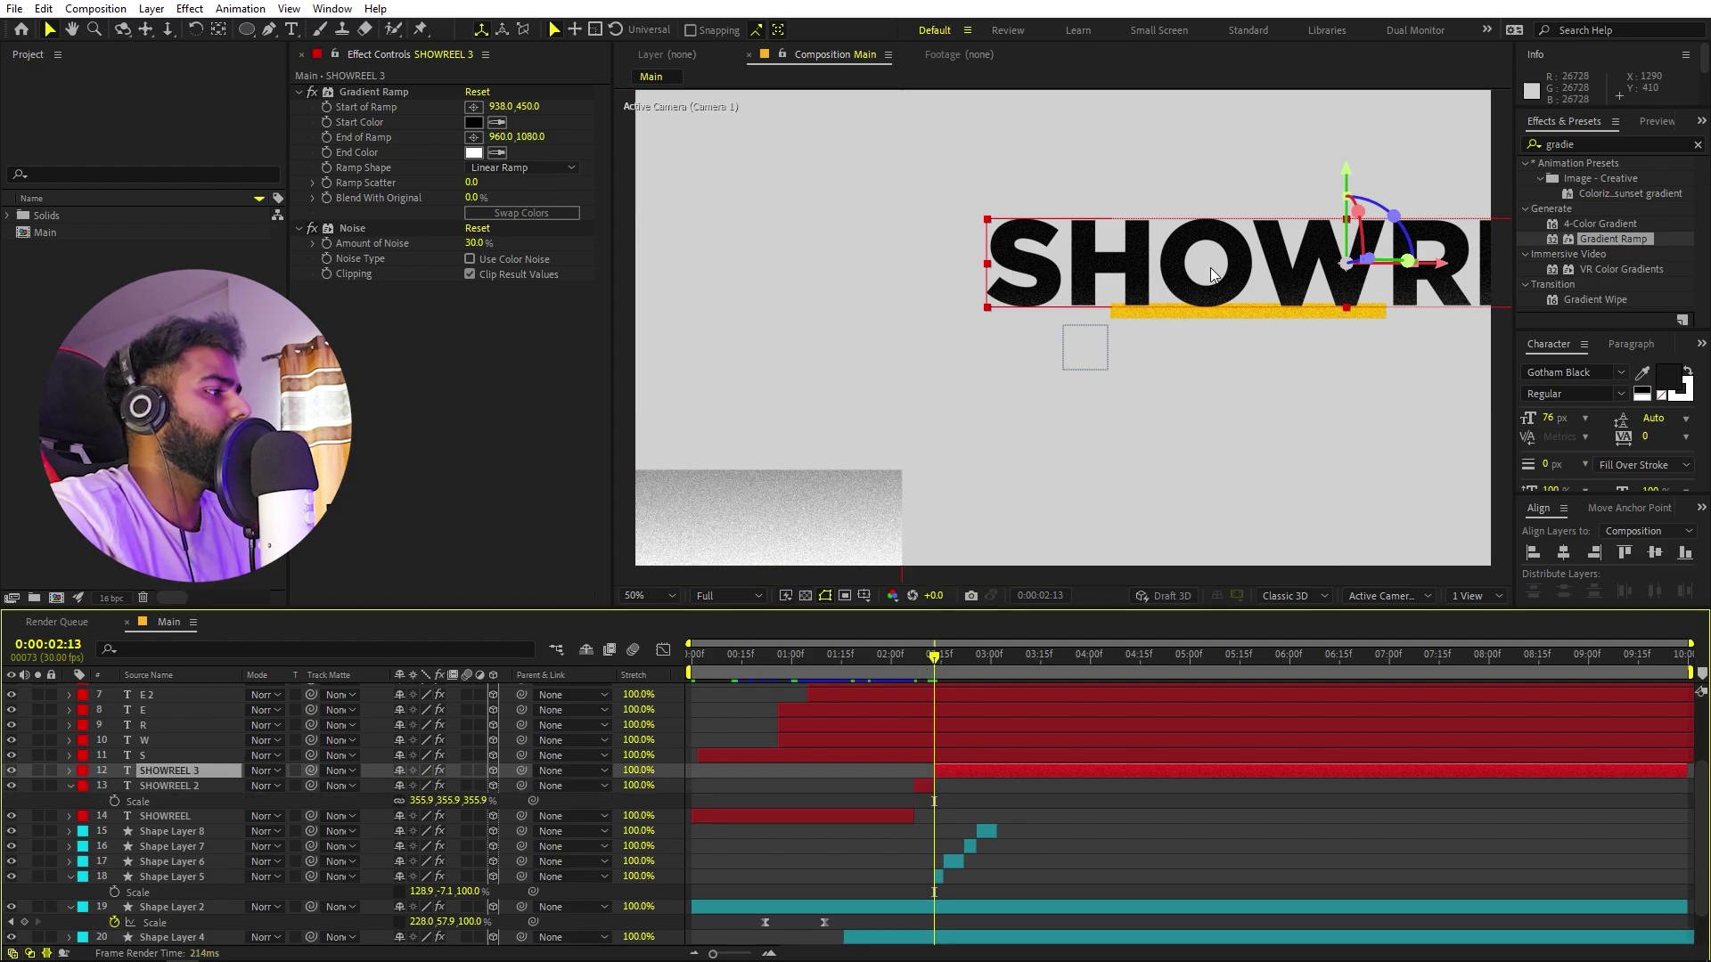
left_click_drag(1212, 274, 1219, 441)
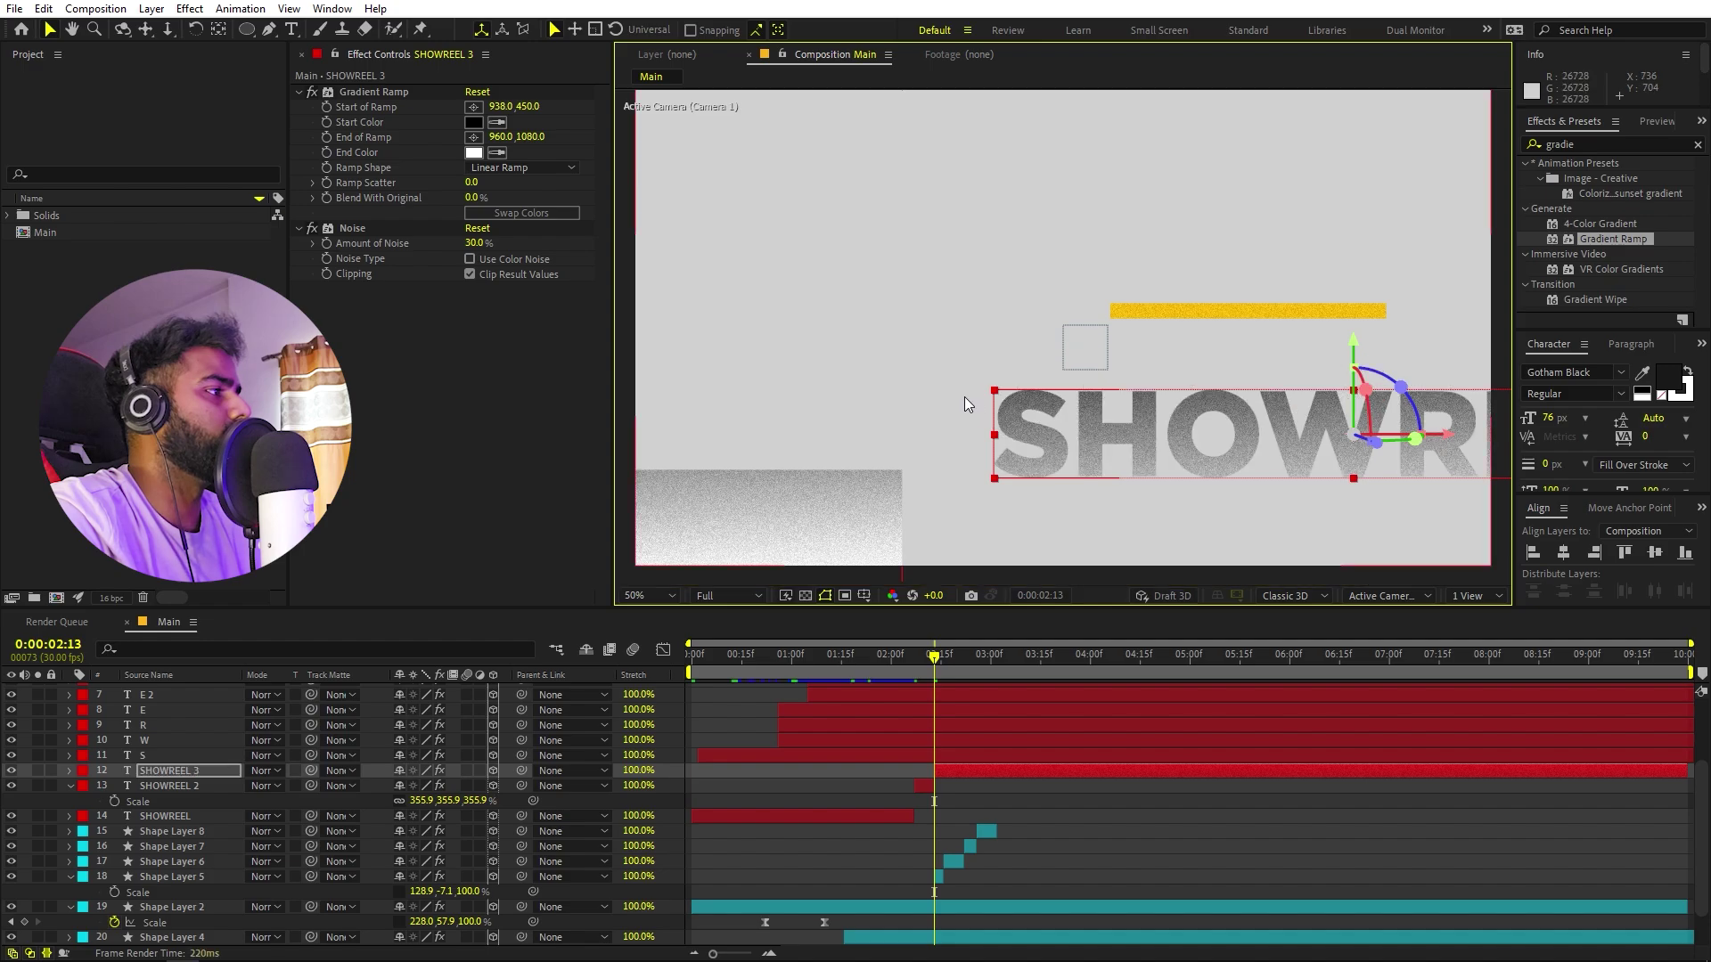
left_click_drag(996, 390, 1190, 424)
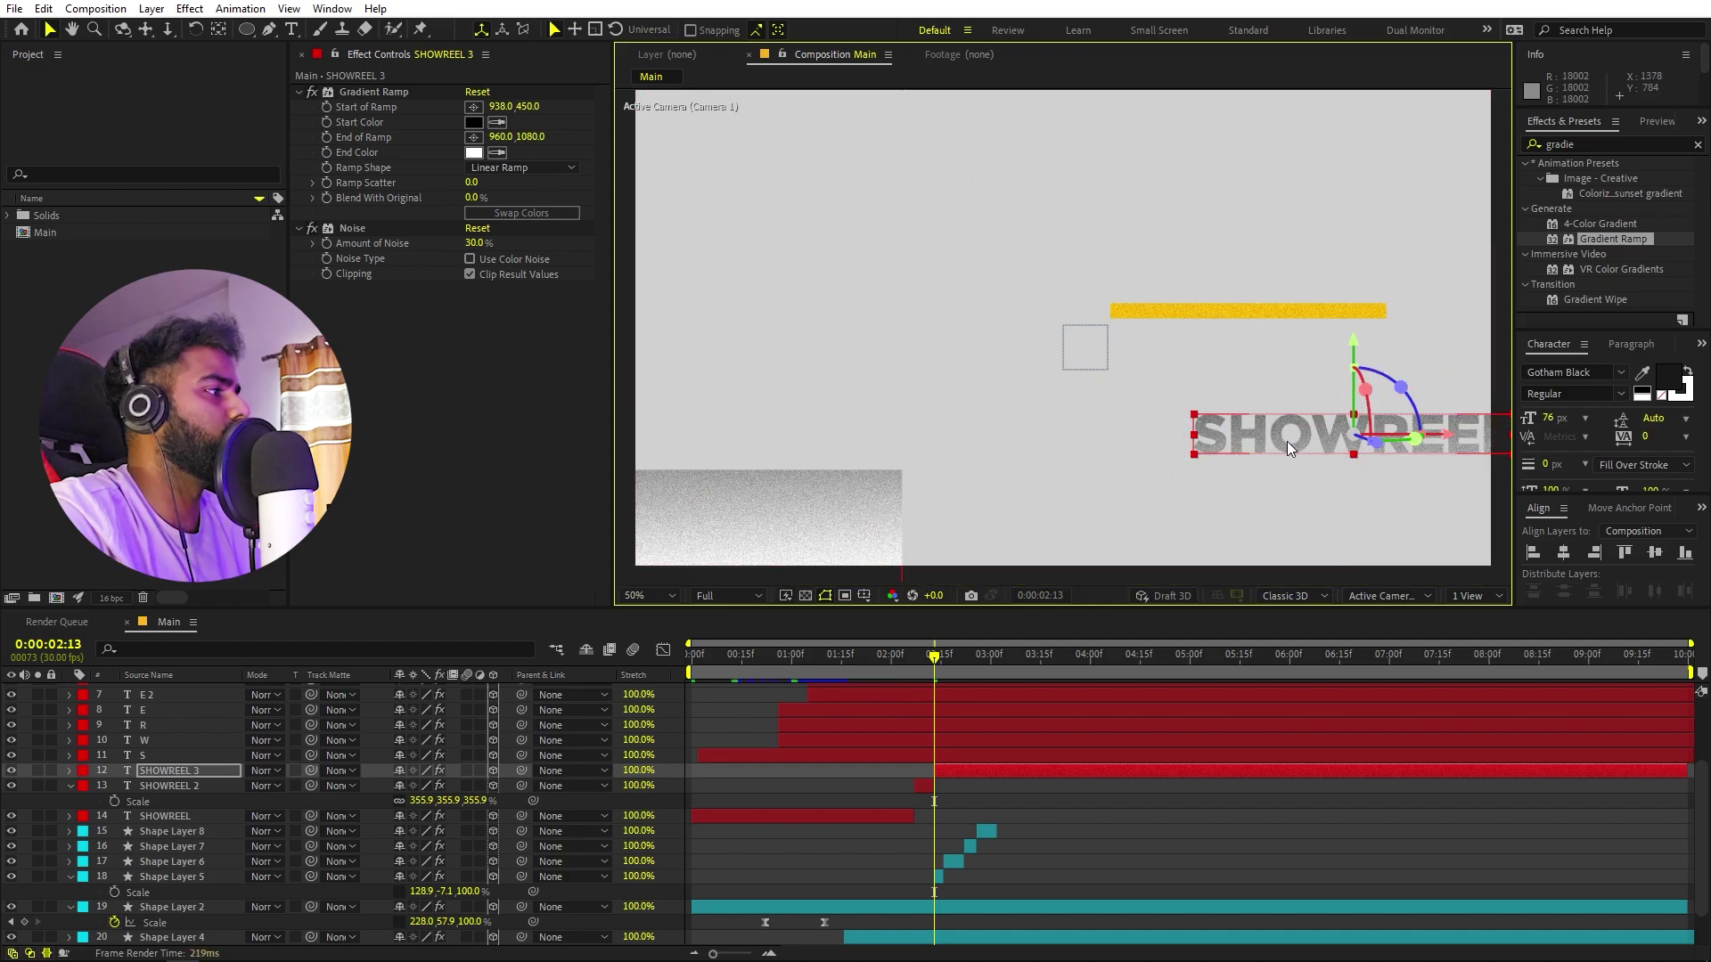
left_click_drag(1291, 441, 1280, 430)
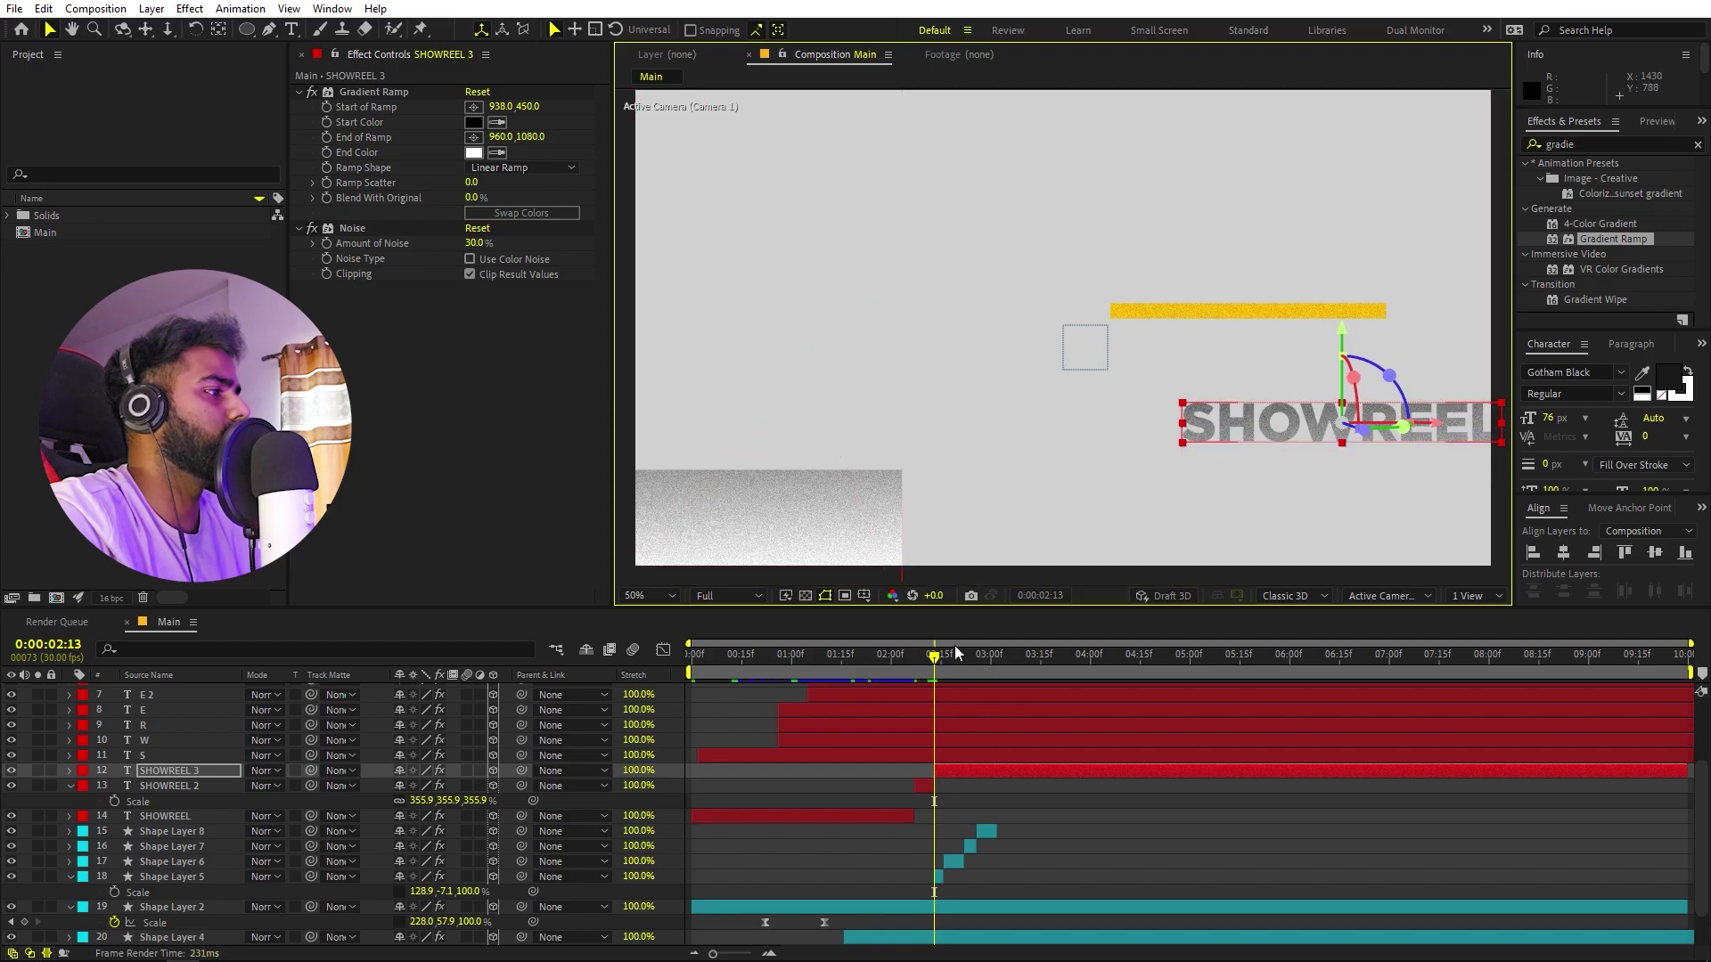
Split the SHOWREEL text at 0:00:02:16, then enlarge the new piece and move it up above the yellow rectangle.
left_click_drag(945, 665, 949, 662)
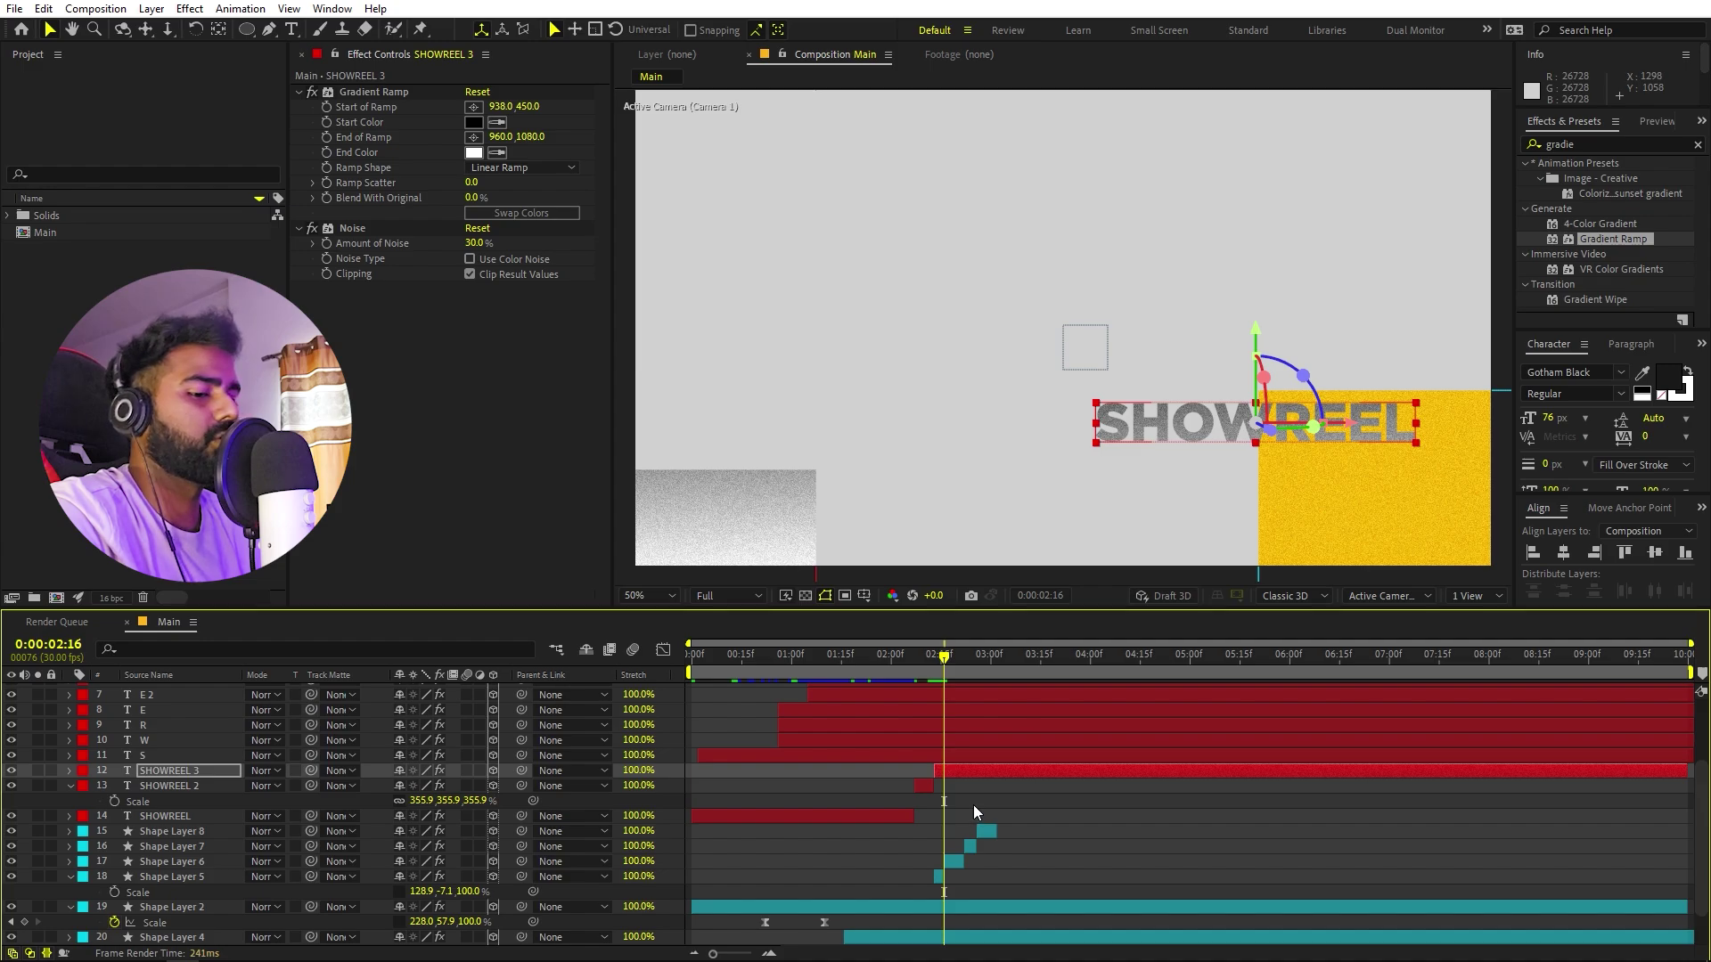
key("ctrl+shift+d")
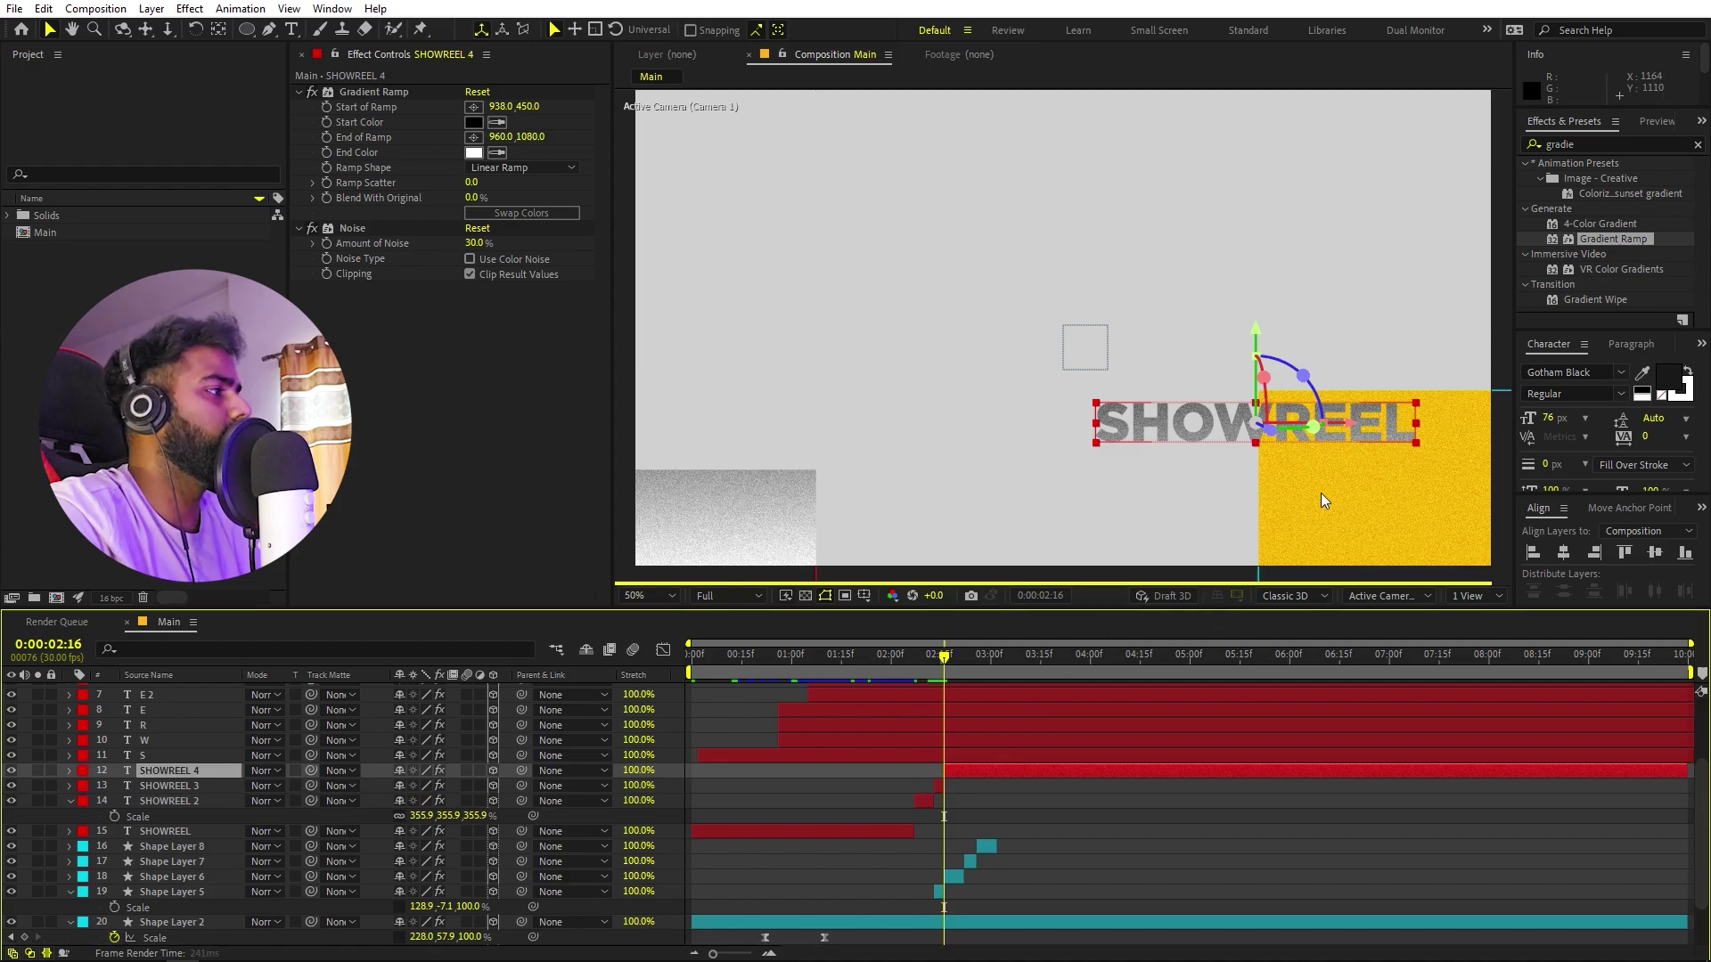
left_click(1419, 409)
left_click_drag(1496, 383, 1700, 343)
left_click_drag(1376, 437, 1355, 194)
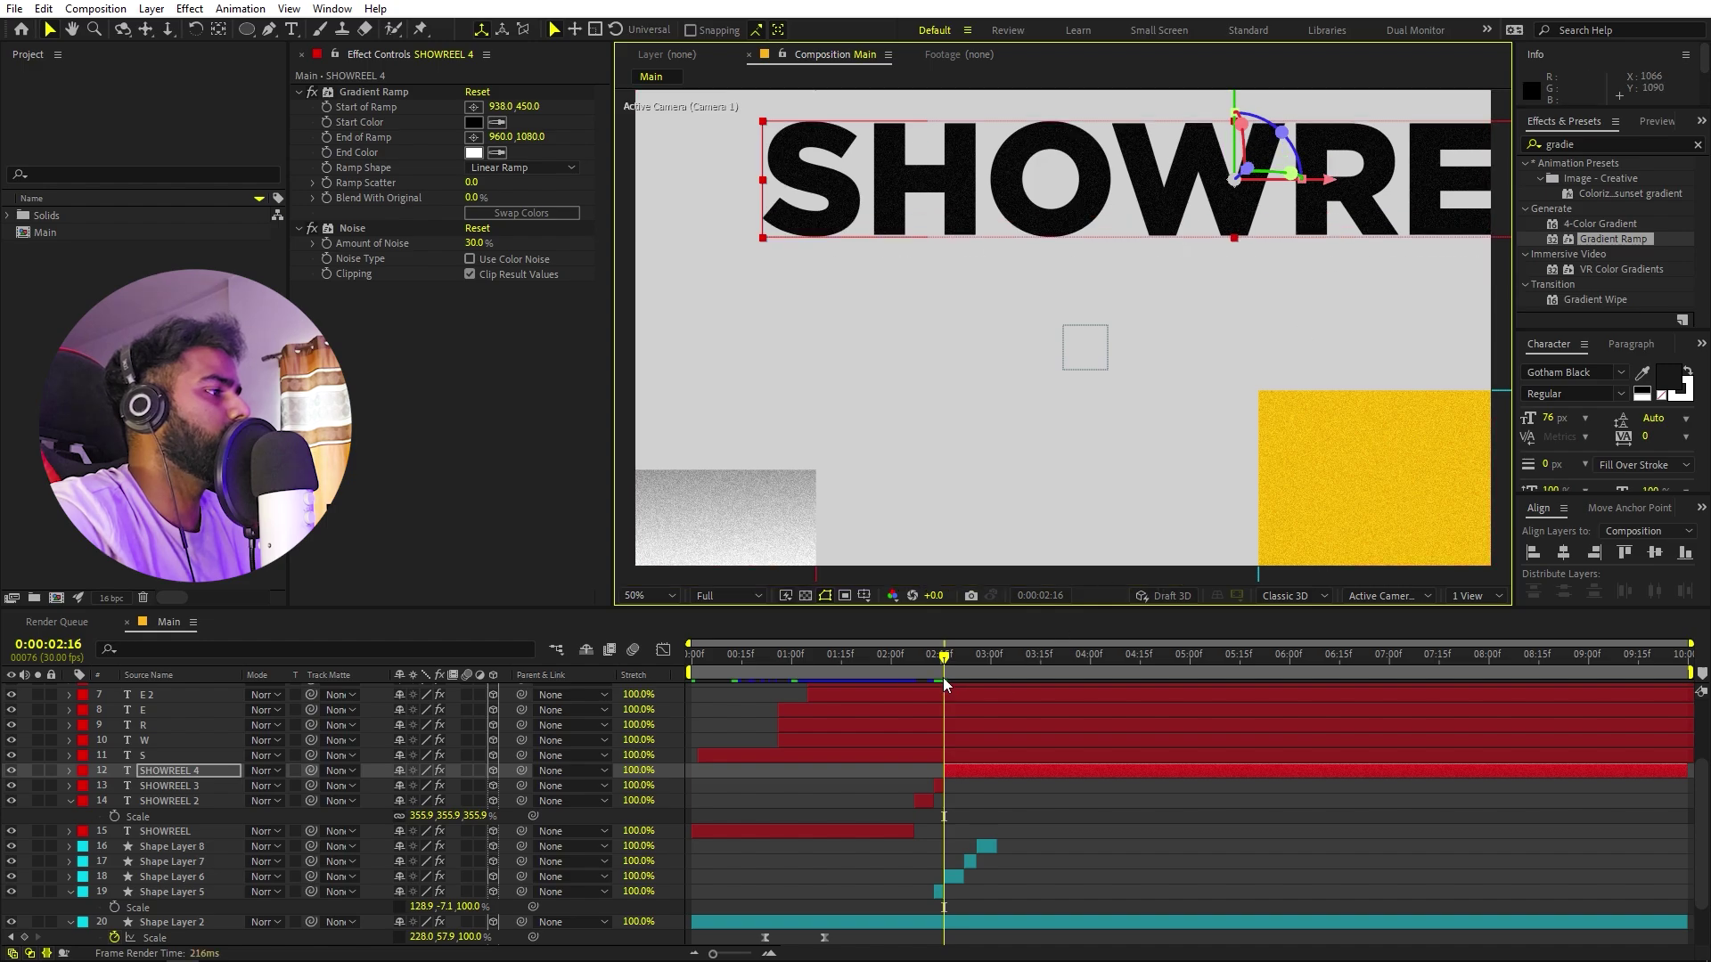
Split the SHOWREEL text at 0:00:02:20, then lower the new piece and shrink it to sit left of the yellow rectangle.
left_click_drag(950, 657, 959, 667)
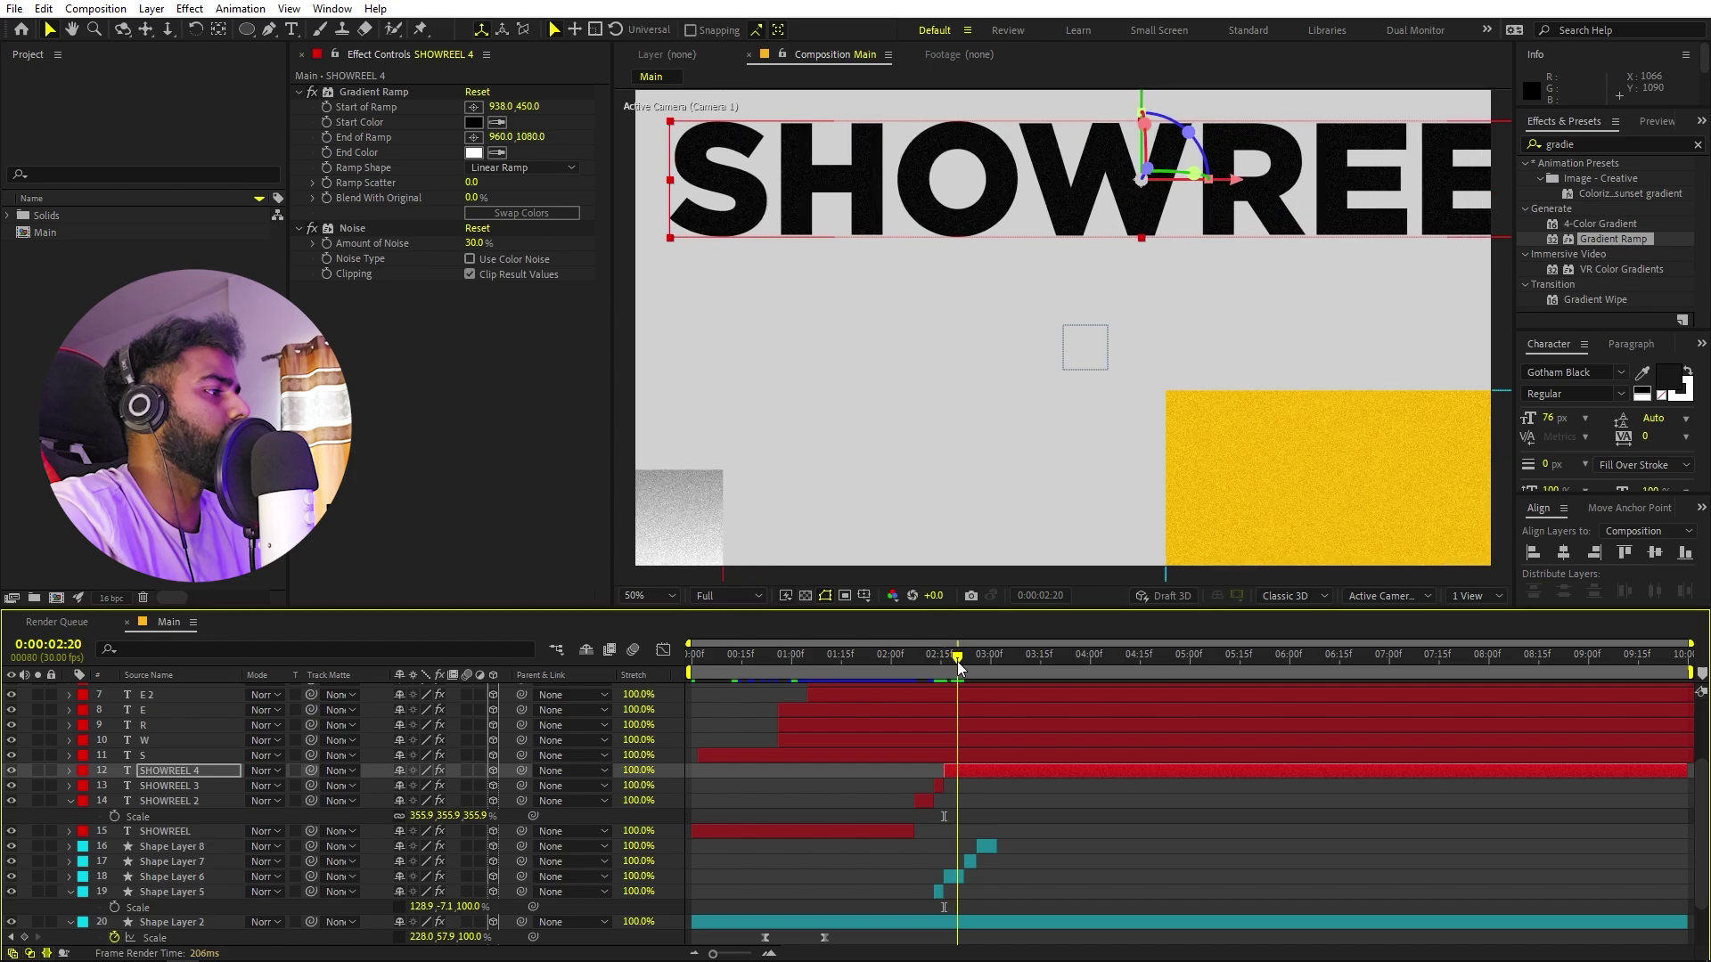
key("ctrl+shift+d")
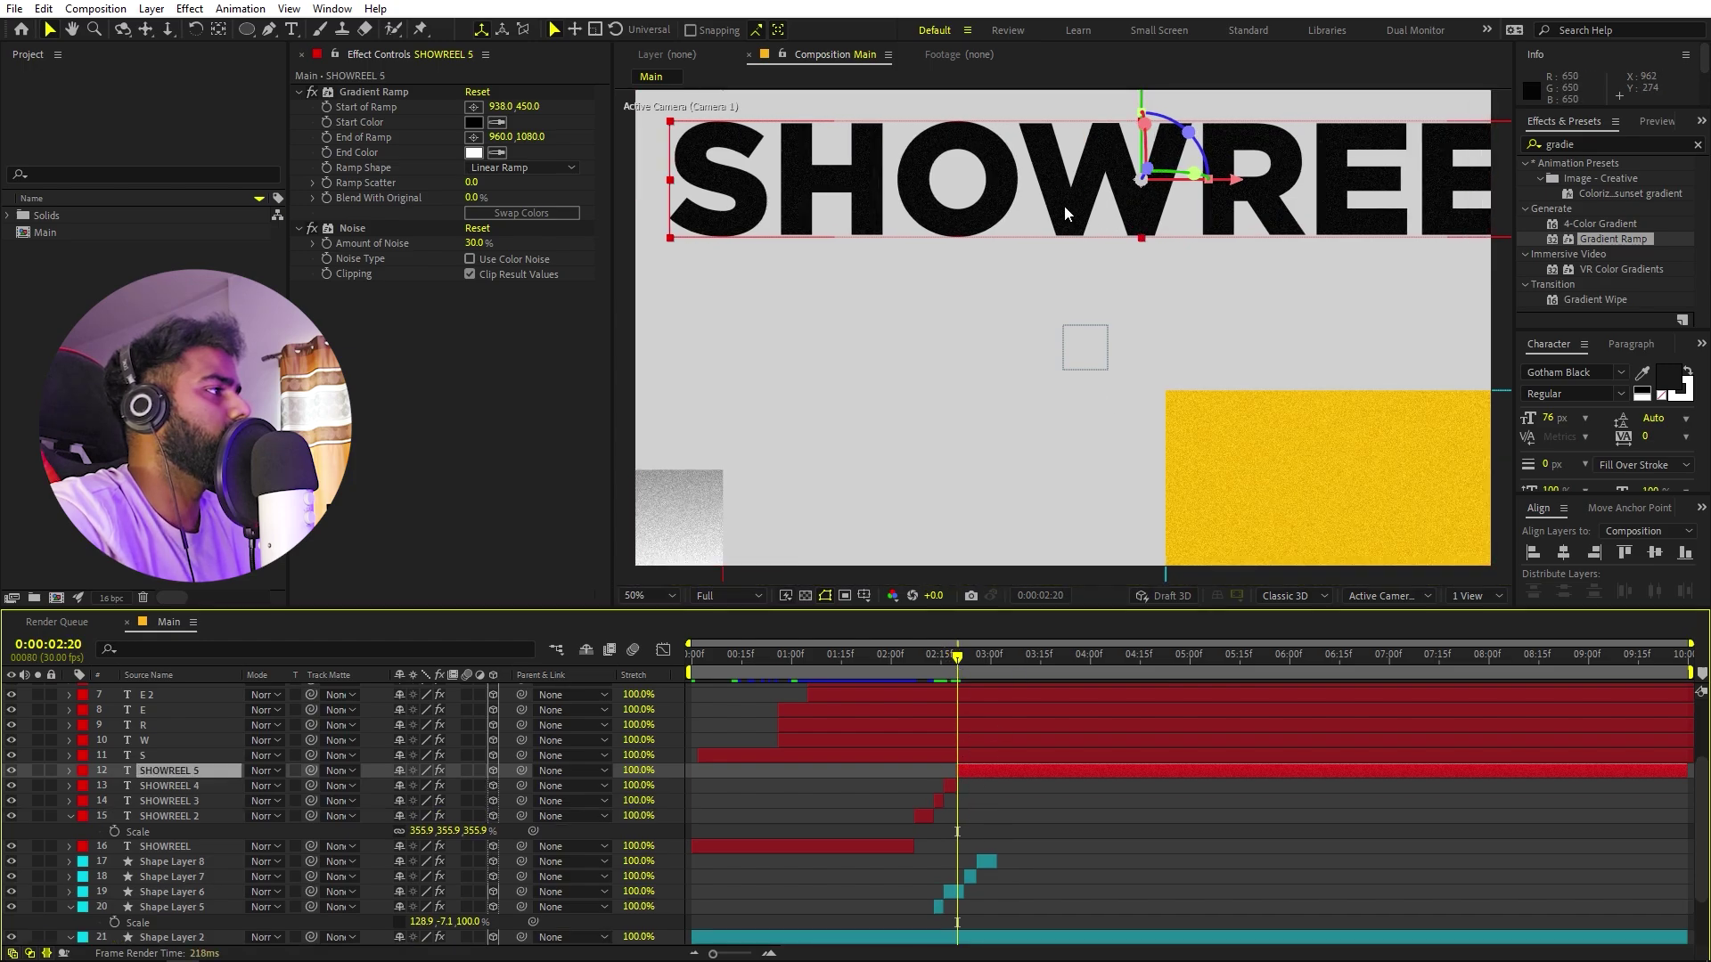
left_click_drag(1064, 206, 1069, 385)
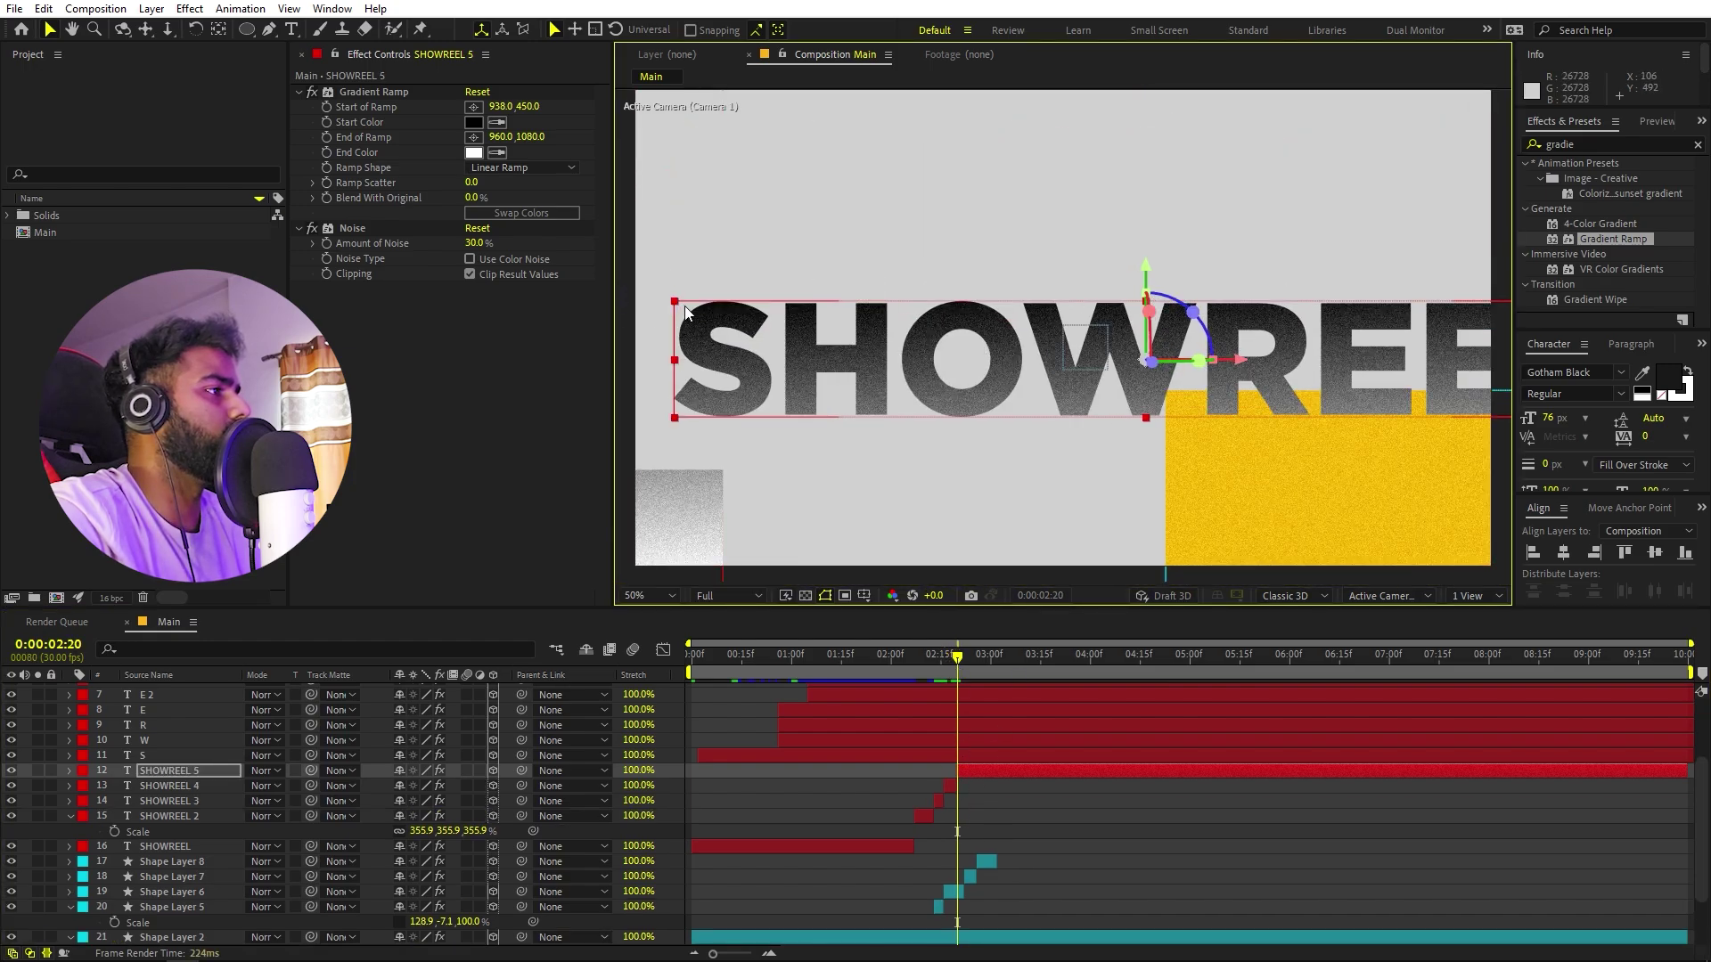
left_click_drag(675, 307, 822, 357)
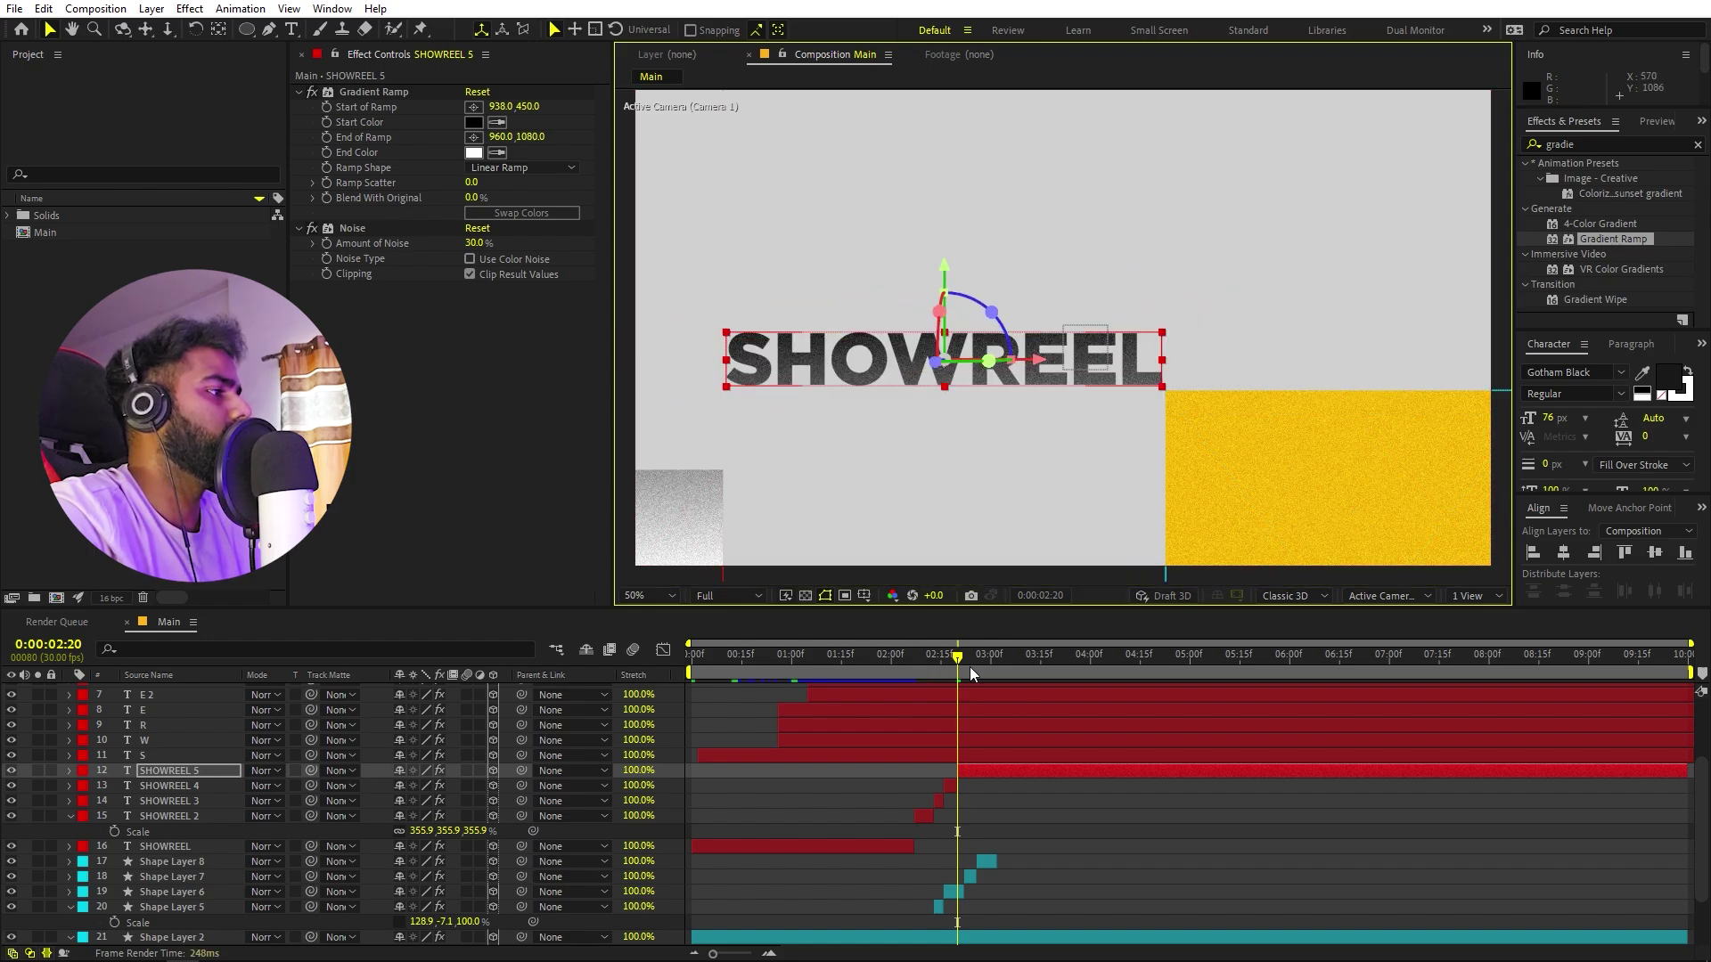
Cut off the last SHOWREEL piece at 0:00:02:26 and start a duplicate of the original SHOWREEL layer at that frame.
left_click_drag(963, 668, 978, 668)
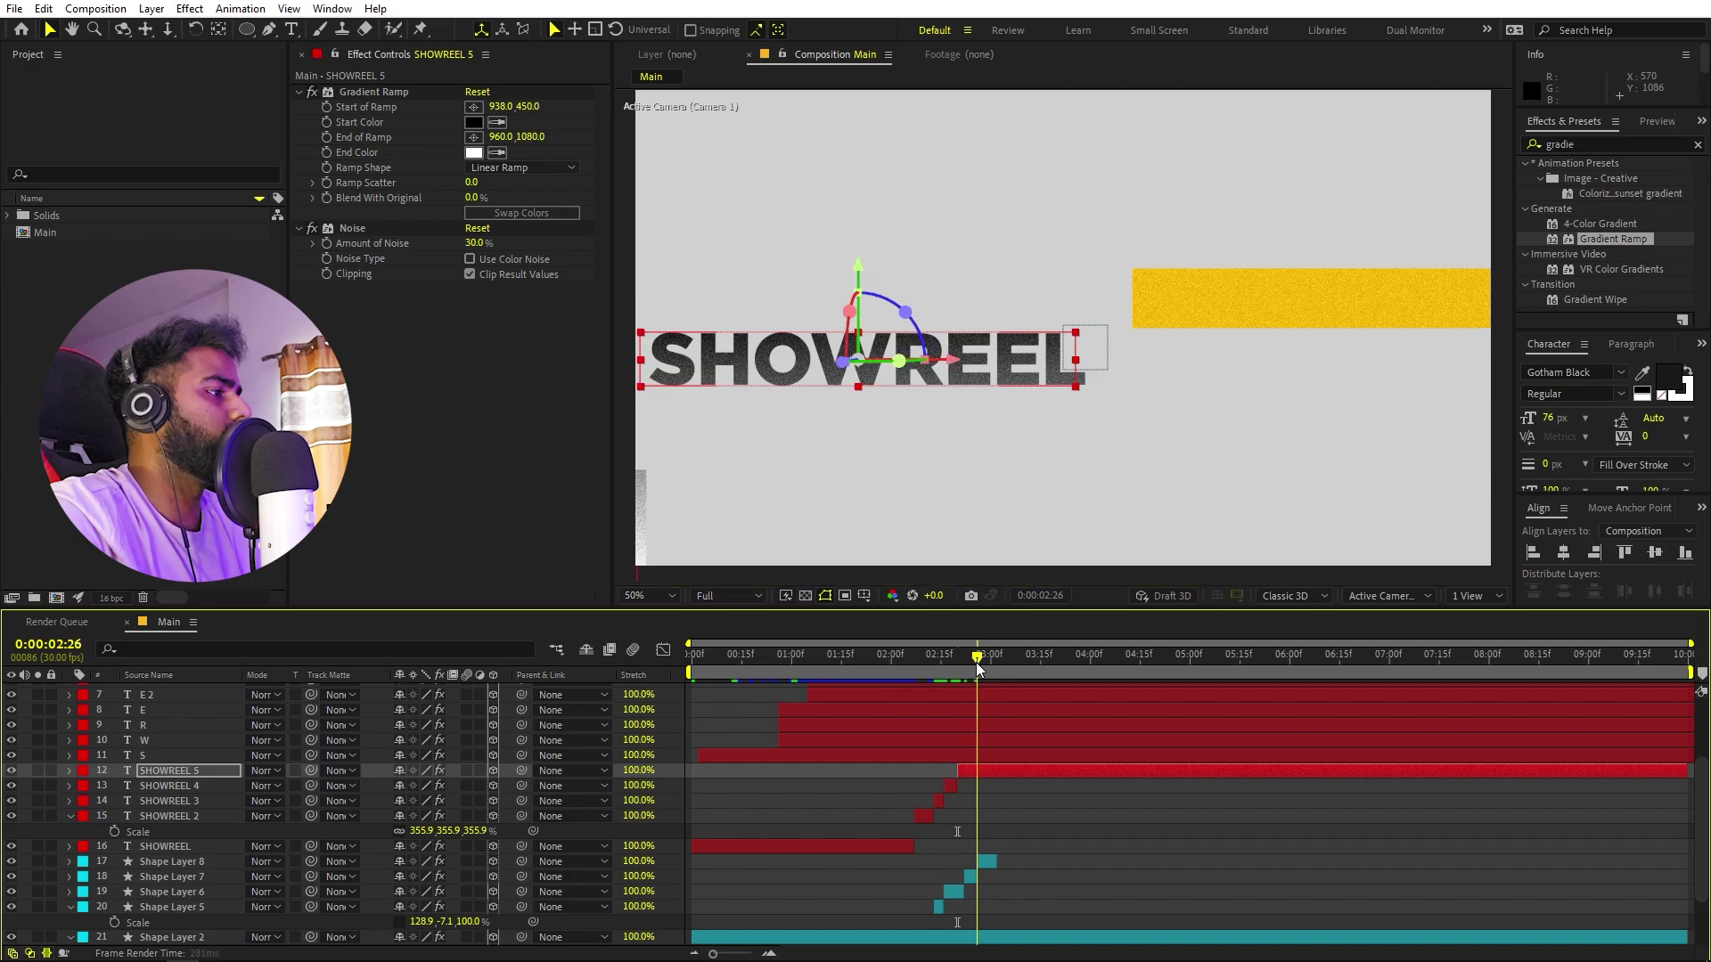
key("ctrl+shift+d")
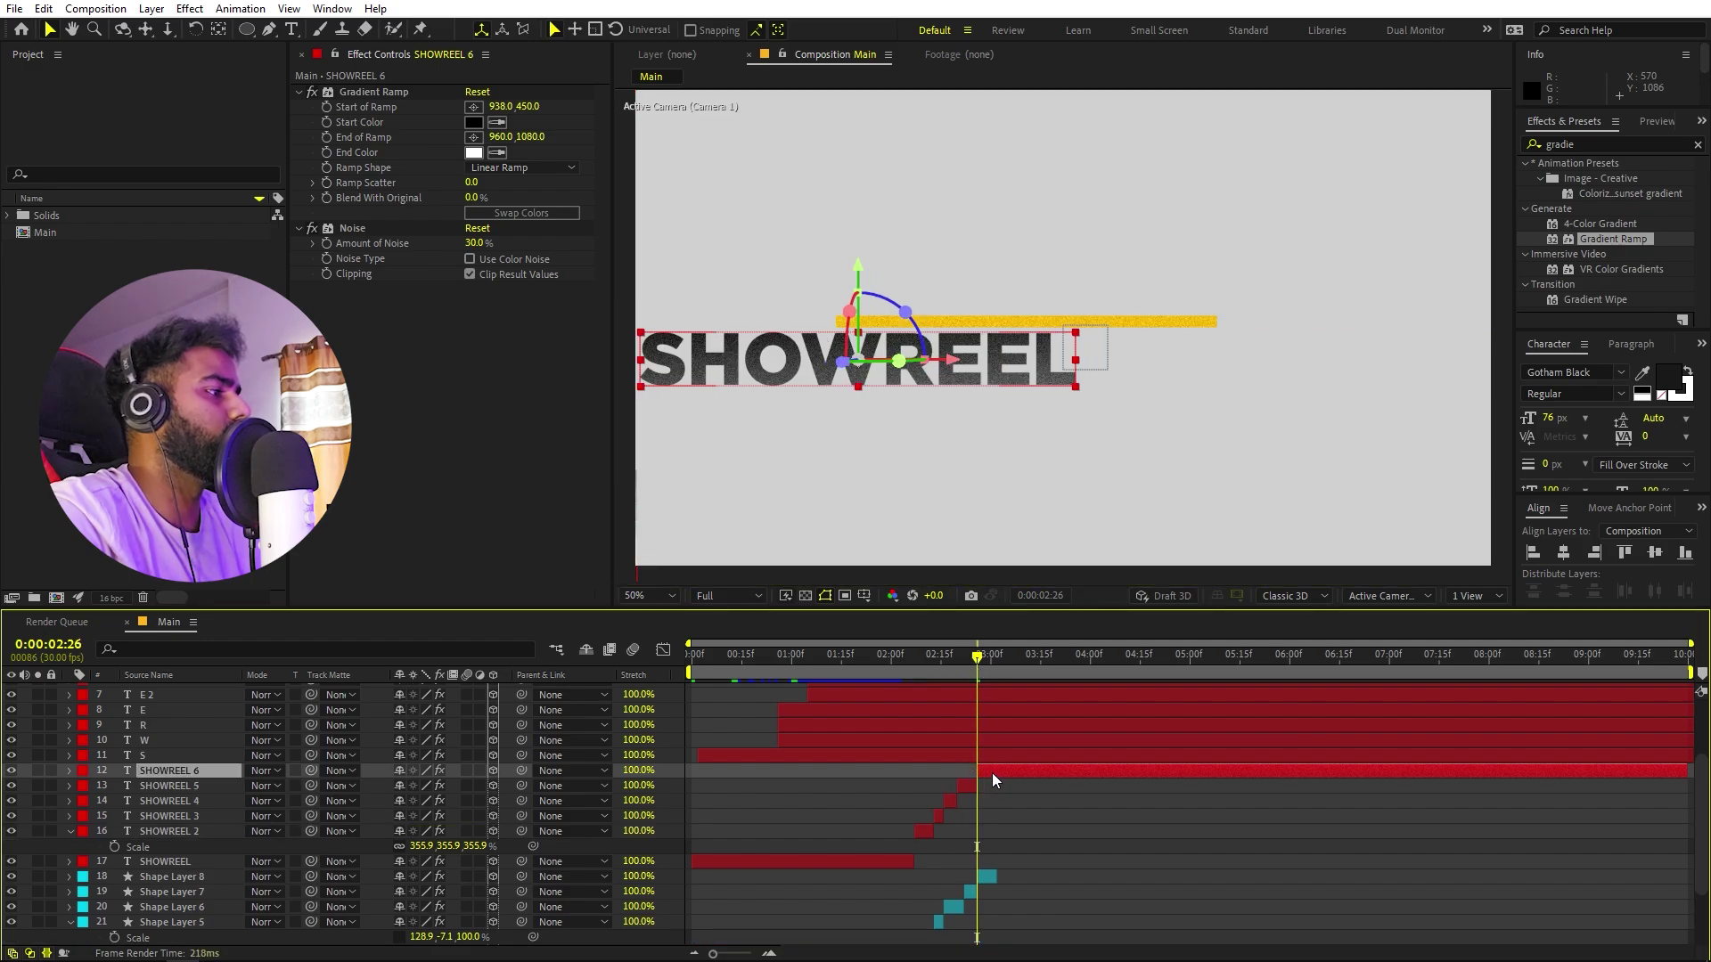
left_click(854, 858)
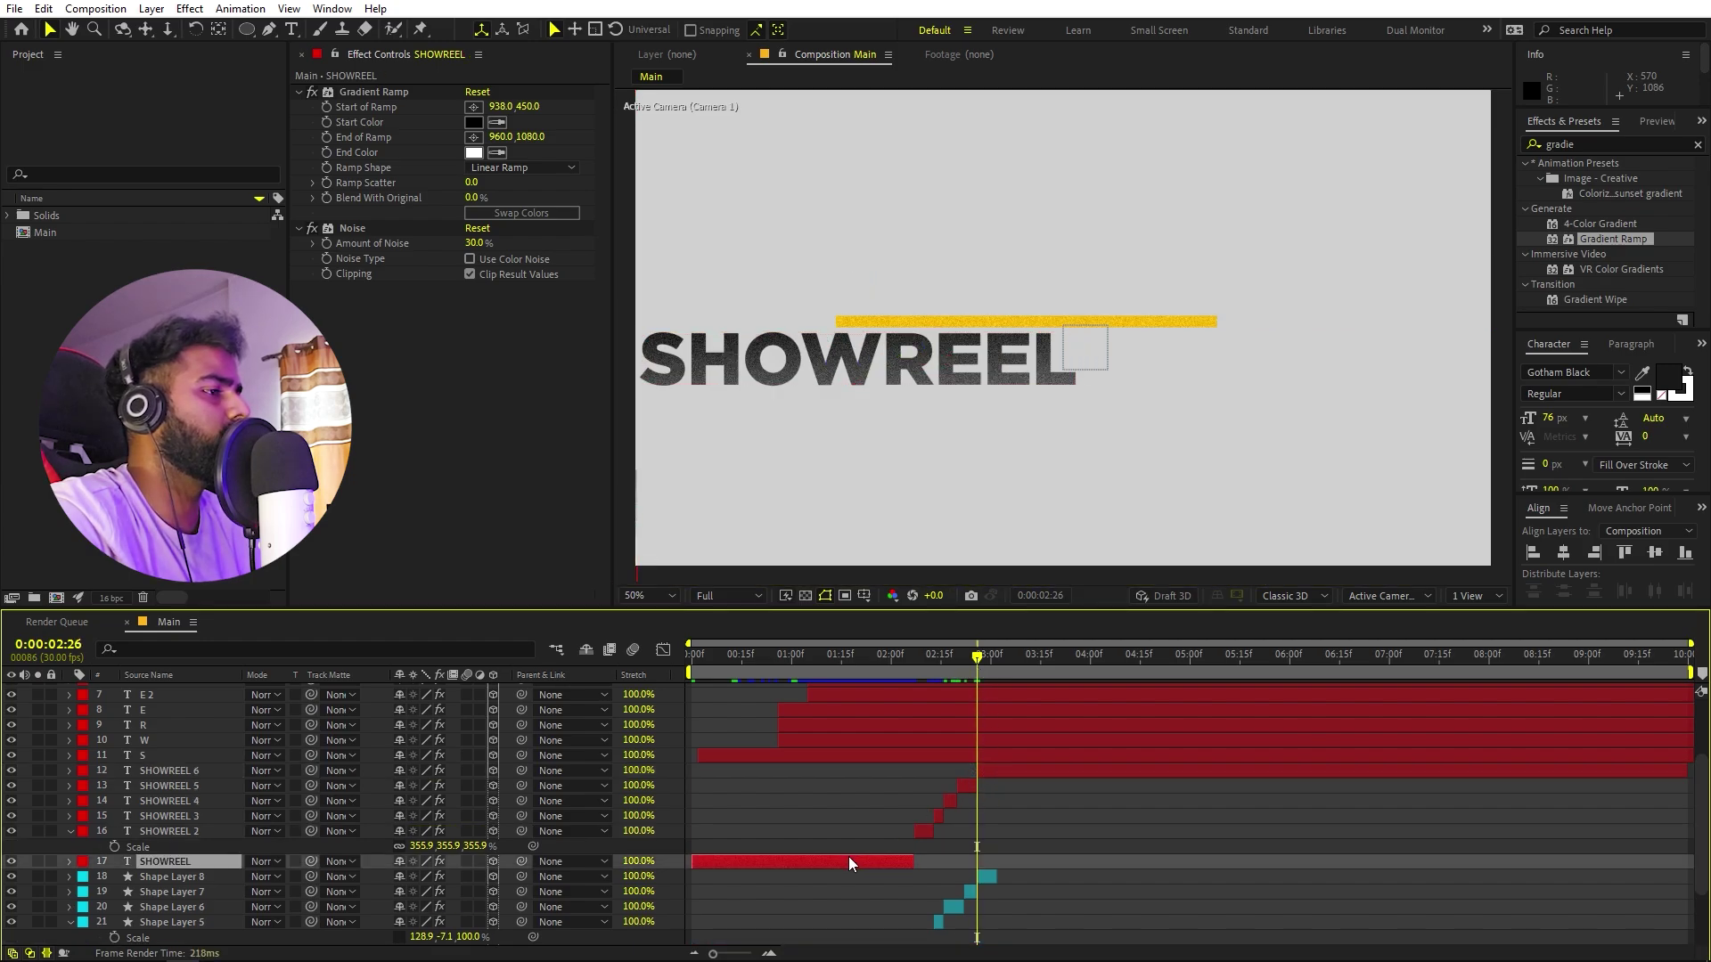
key("ctrl+d")
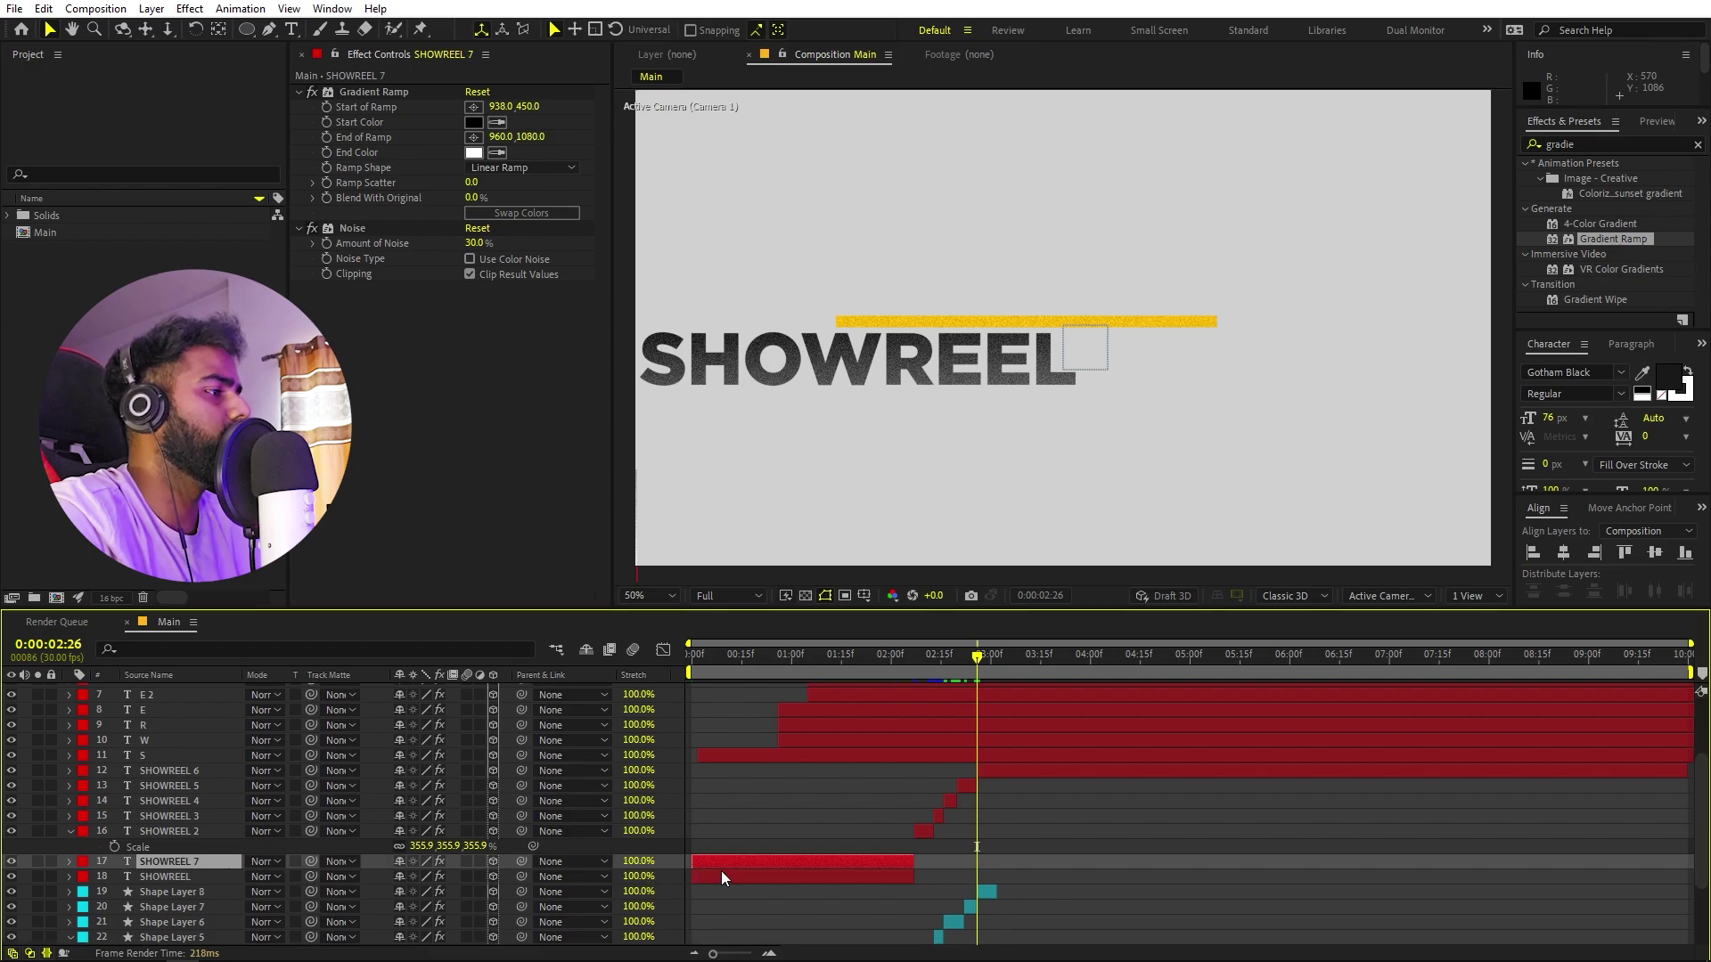
left_click_drag(729, 865, 1016, 857)
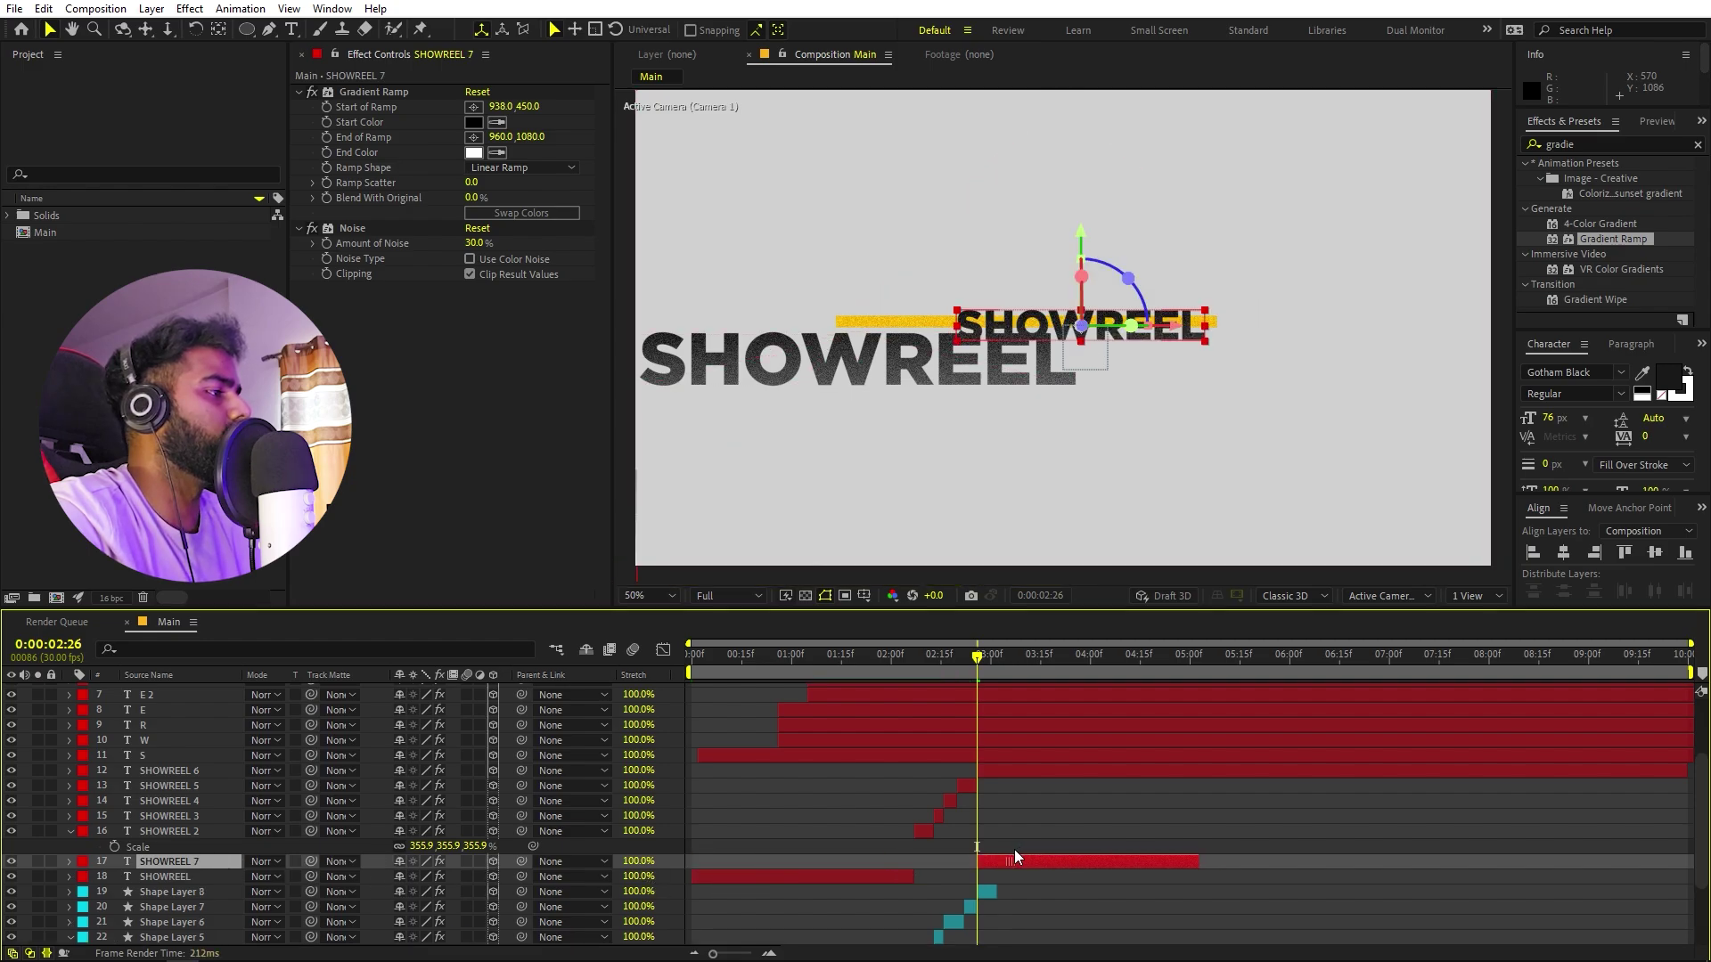
left_click(1039, 769)
key("Delete")
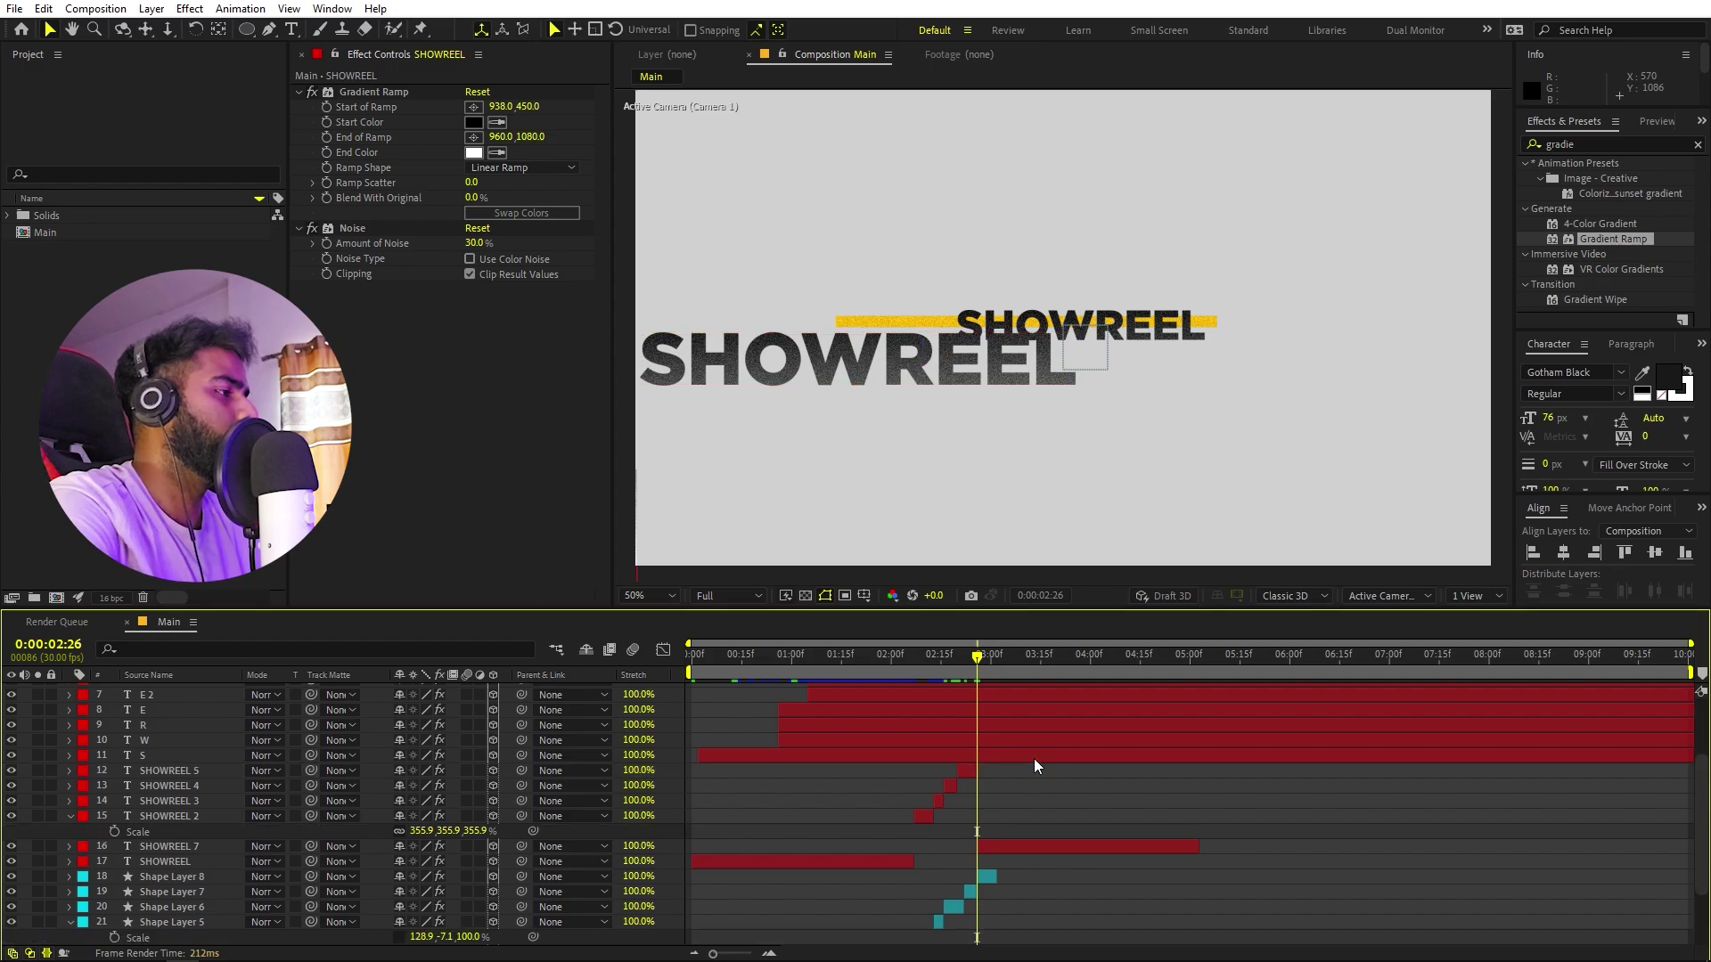
Play back the SHOWREEL text jumps from 0:00:01:29 and return to the start of the timeline.
left_click(890, 670)
key("space")
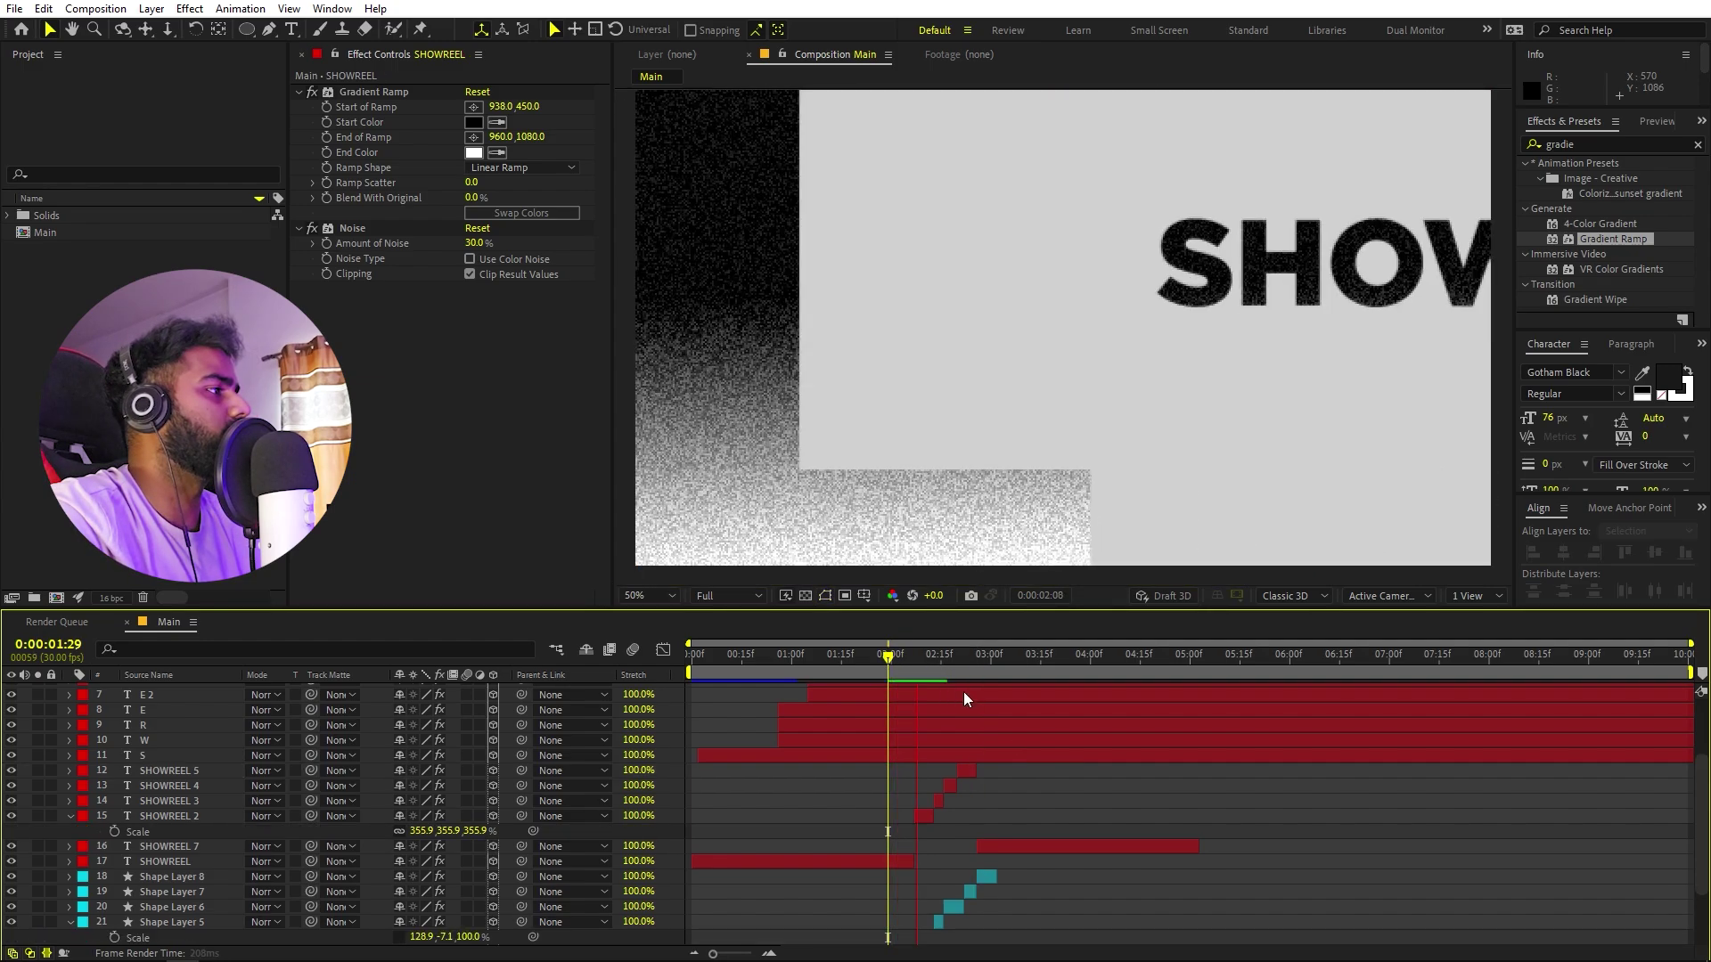
key("space")
left_click_drag(774, 673, 114, 731)
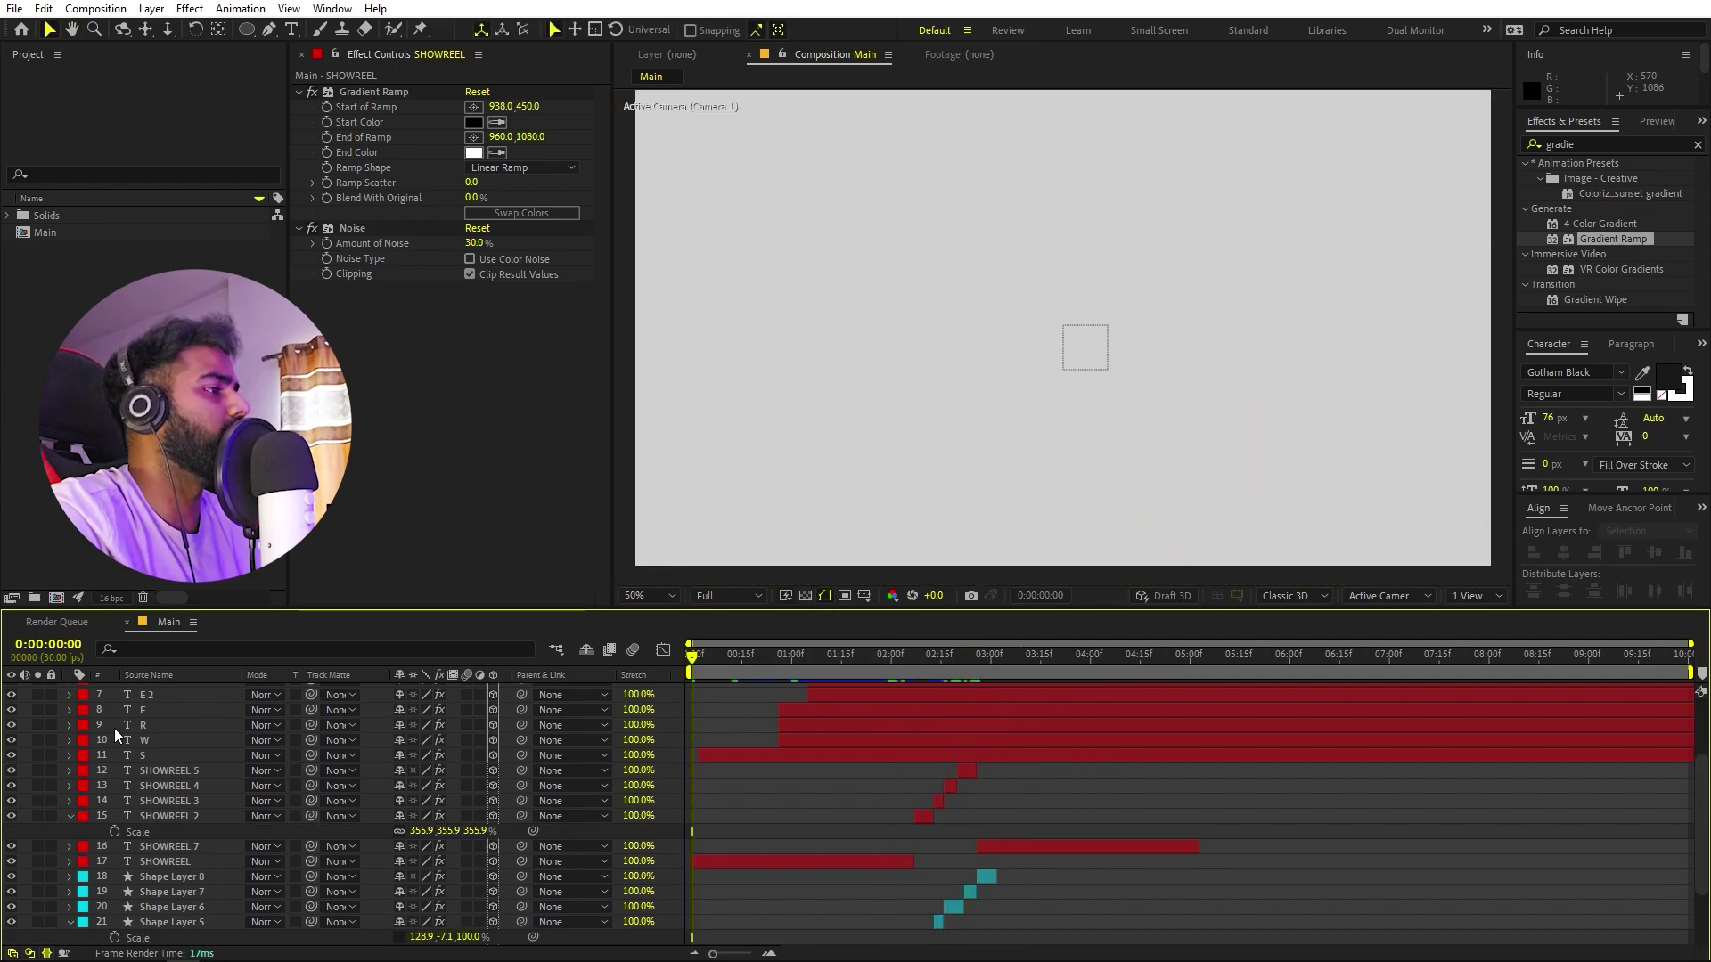
Play back the full animation from the start of the timeline twice, stopping on the giant letters and yellow shapes at 0:00:02:03.
key("space")
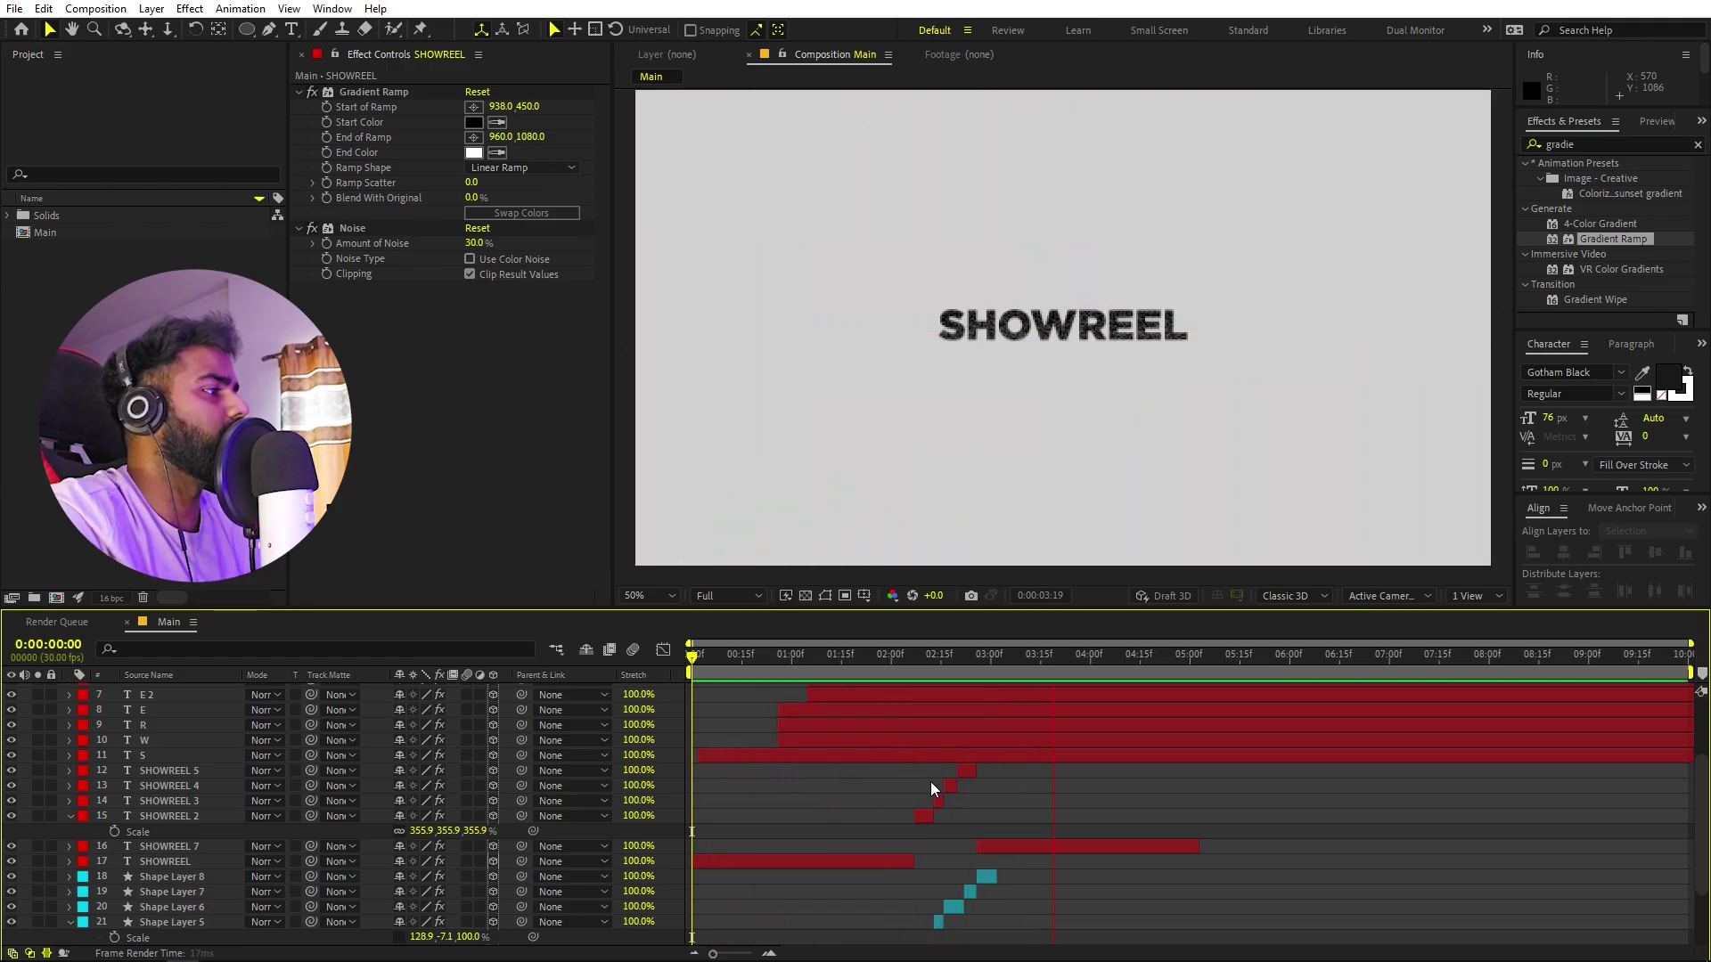
key("space")
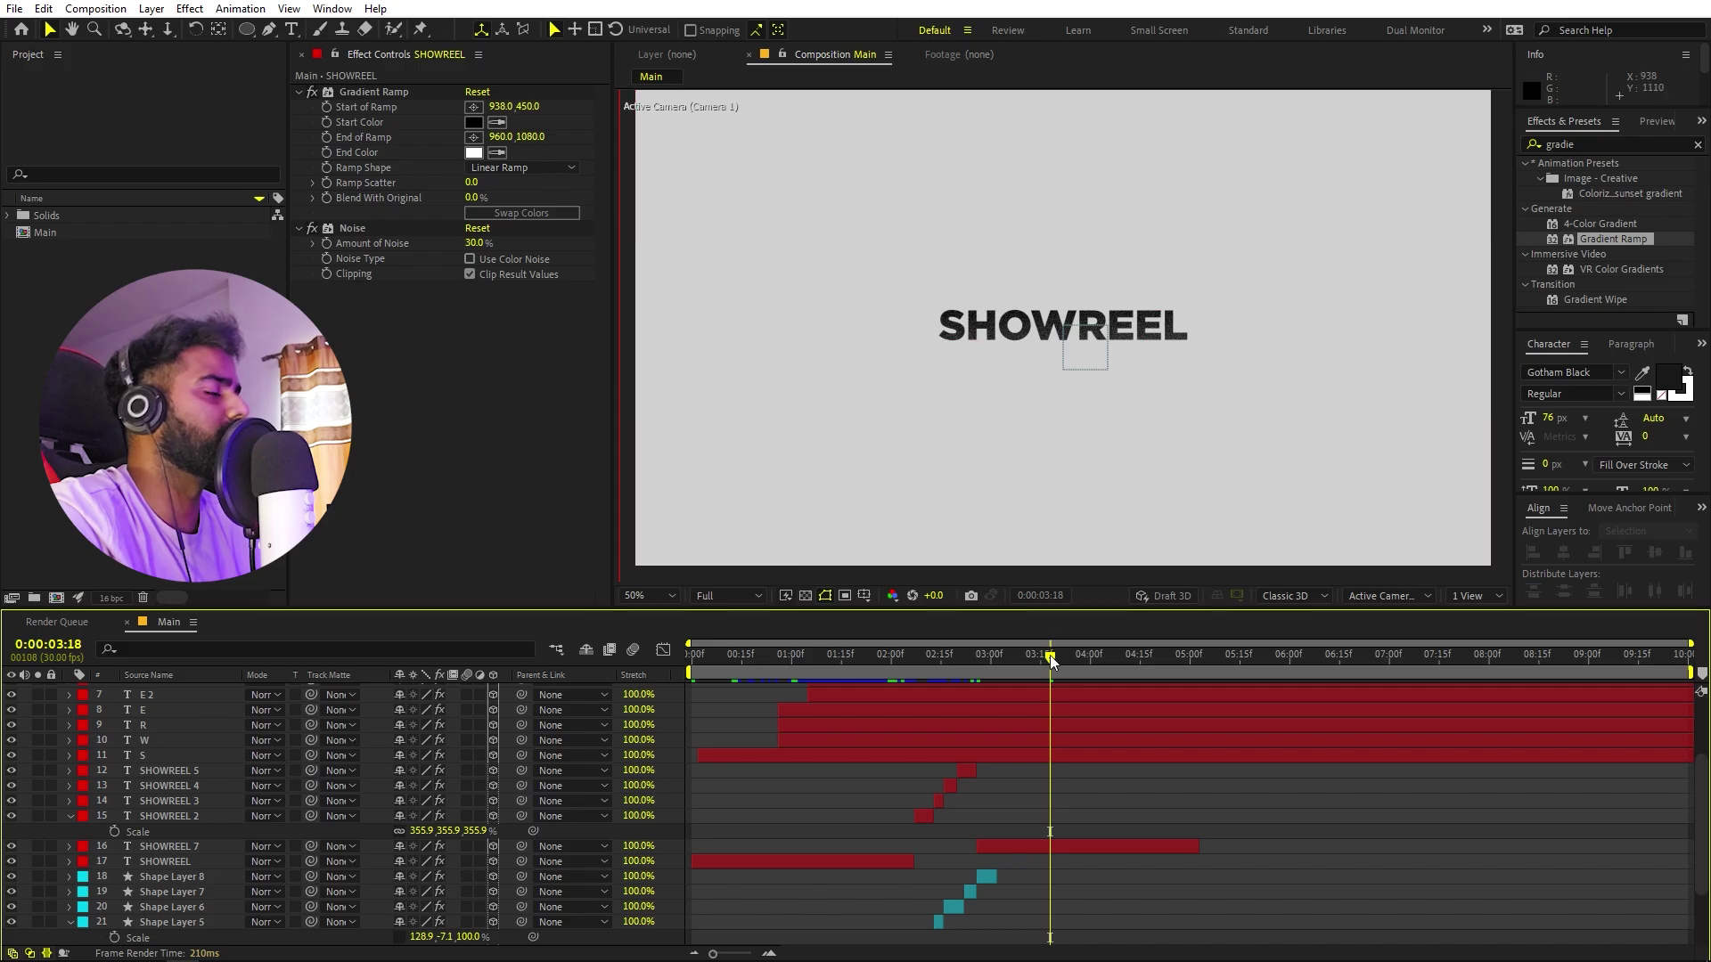
key("Home")
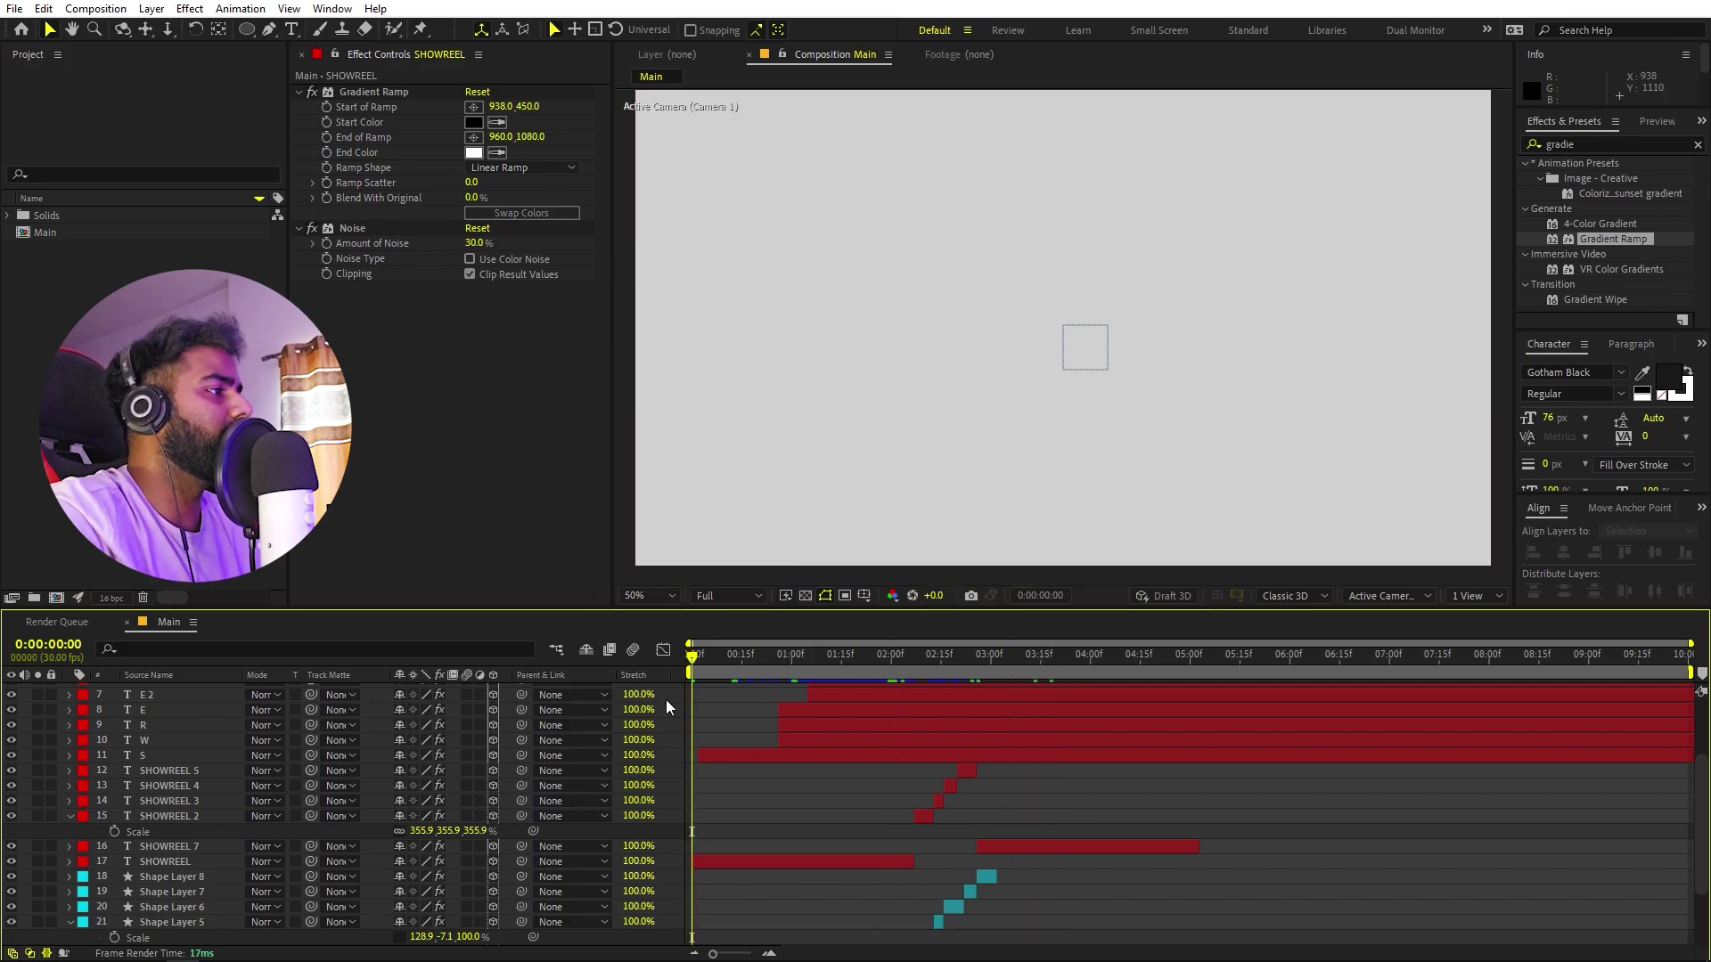
key("space")
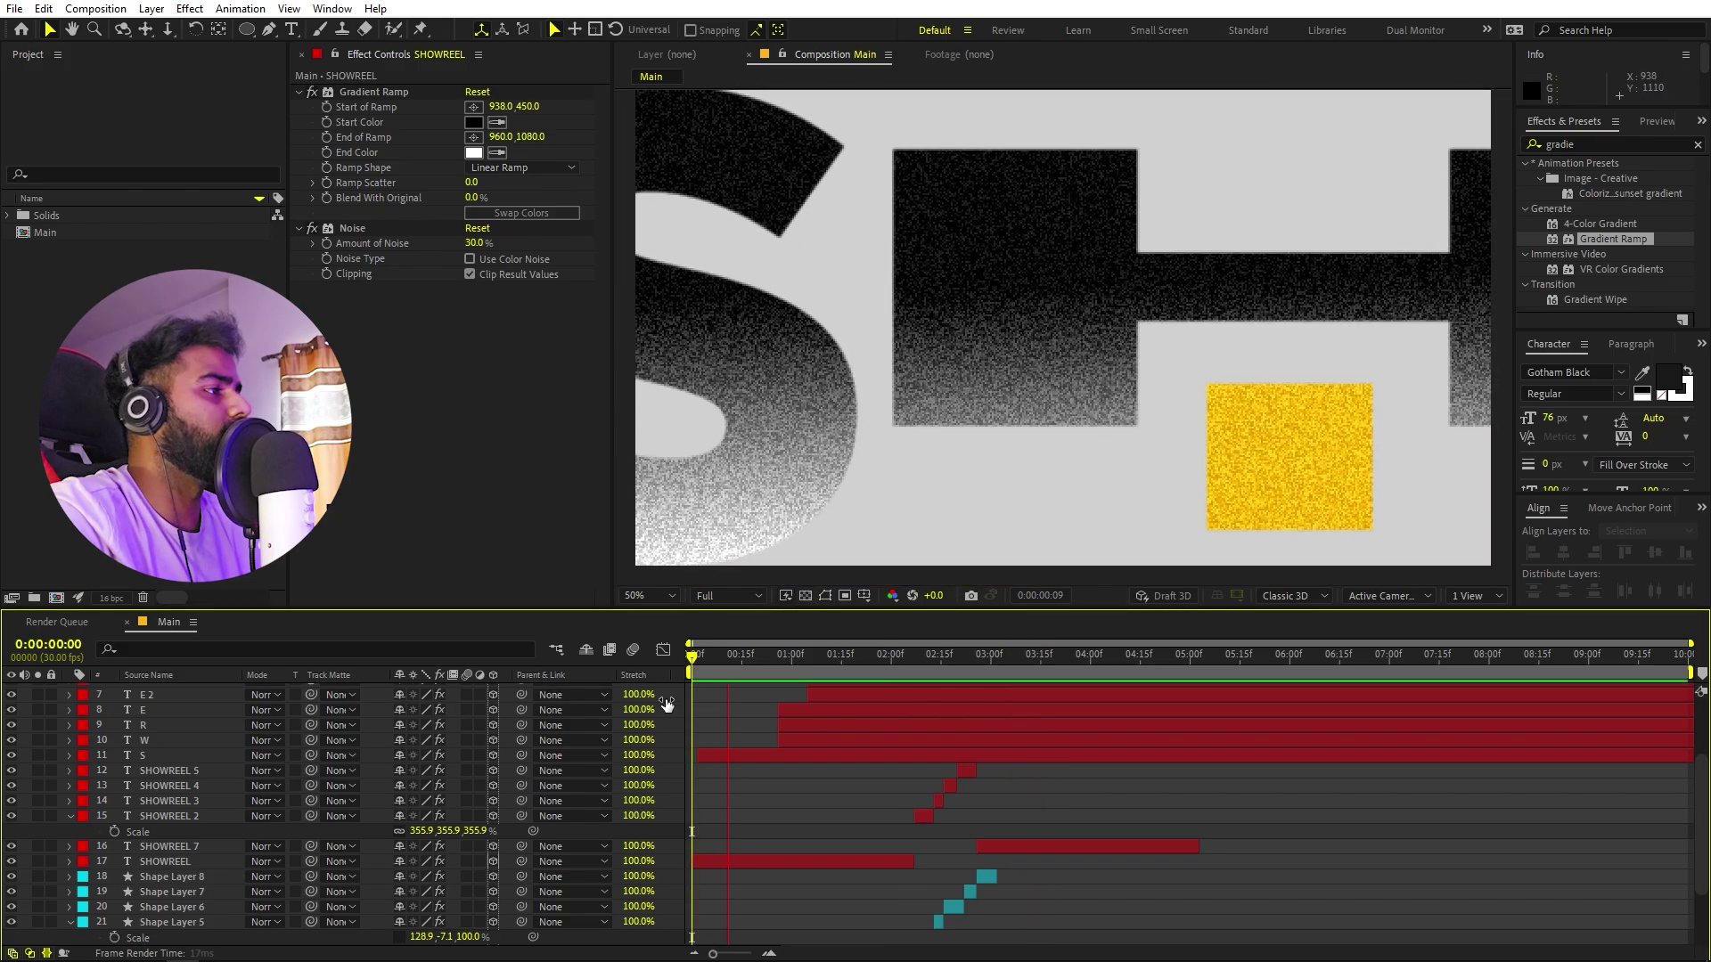
key("space")
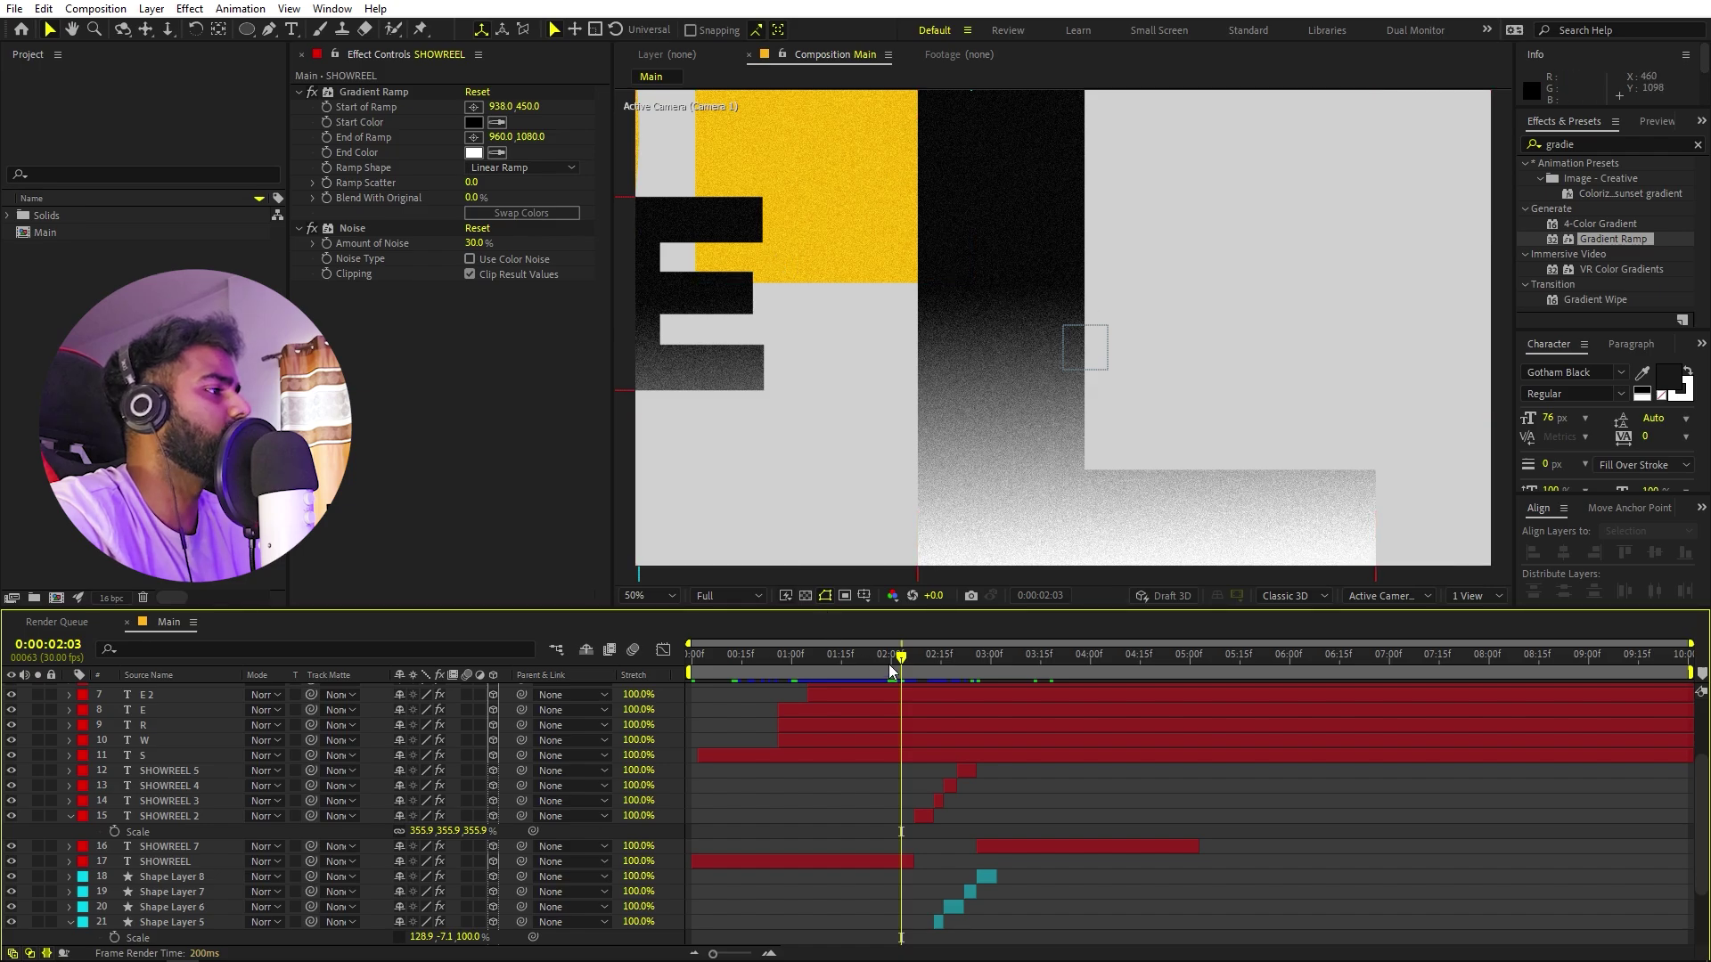
Examine the noise grain and gradient on the giant letter up close at 0:00:02:03.
key("period")
key("period")
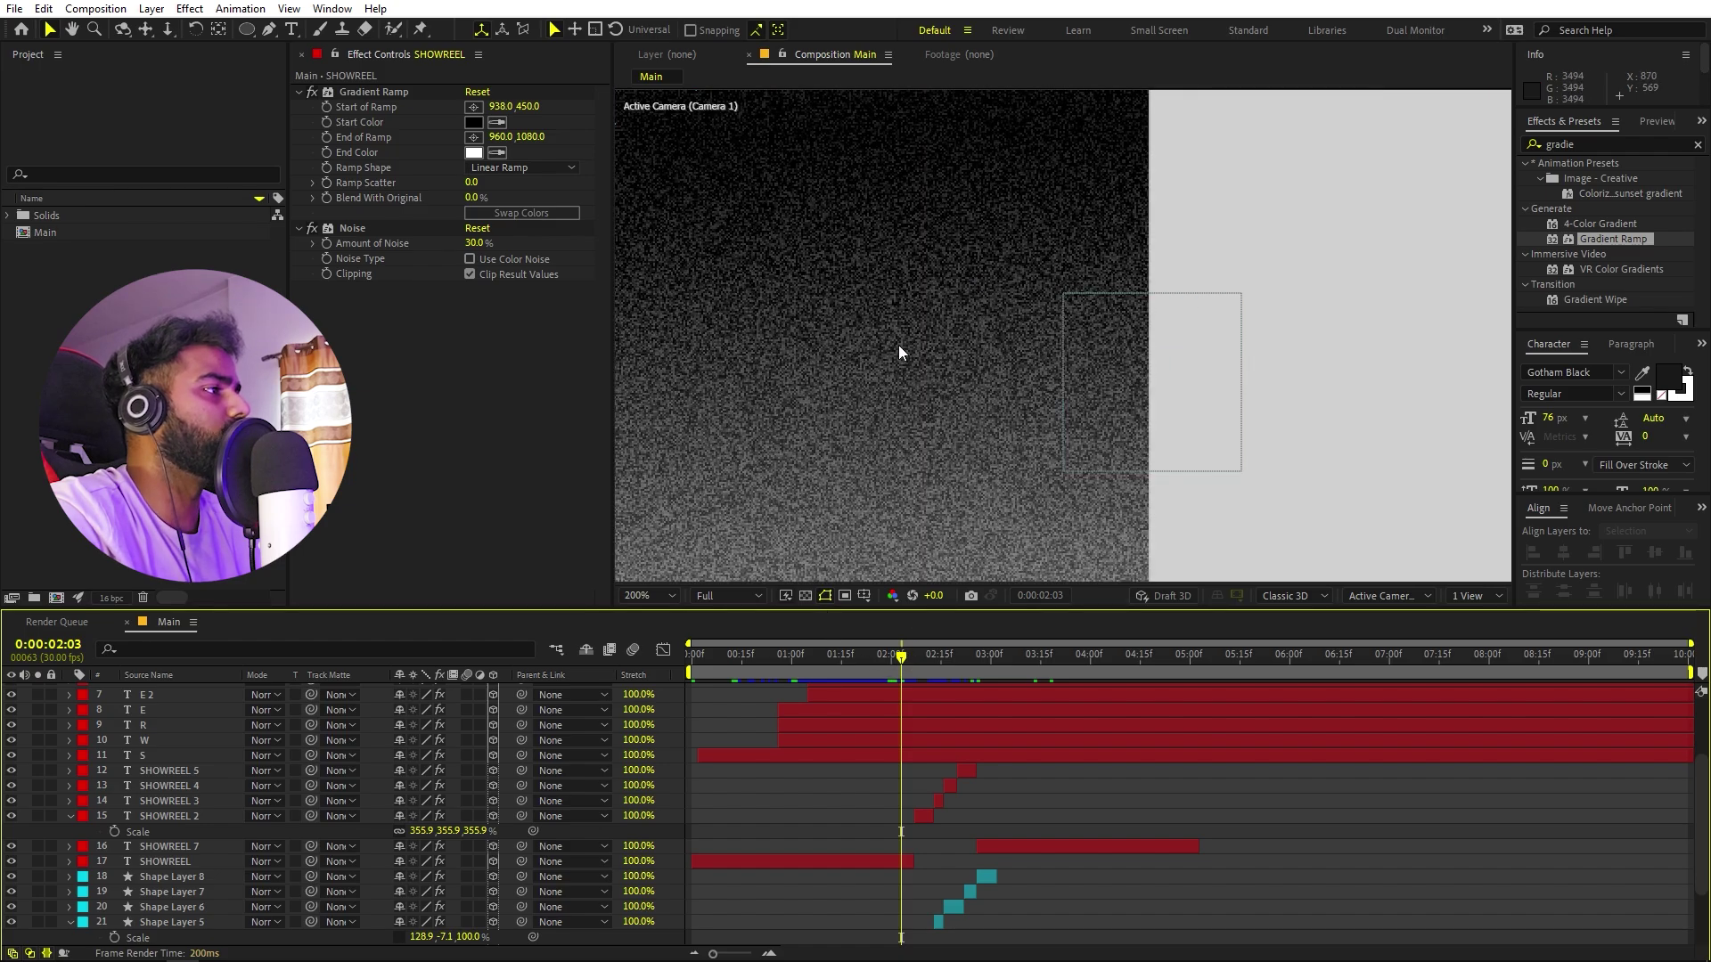
left_click_drag(849, 281, 1129, 264)
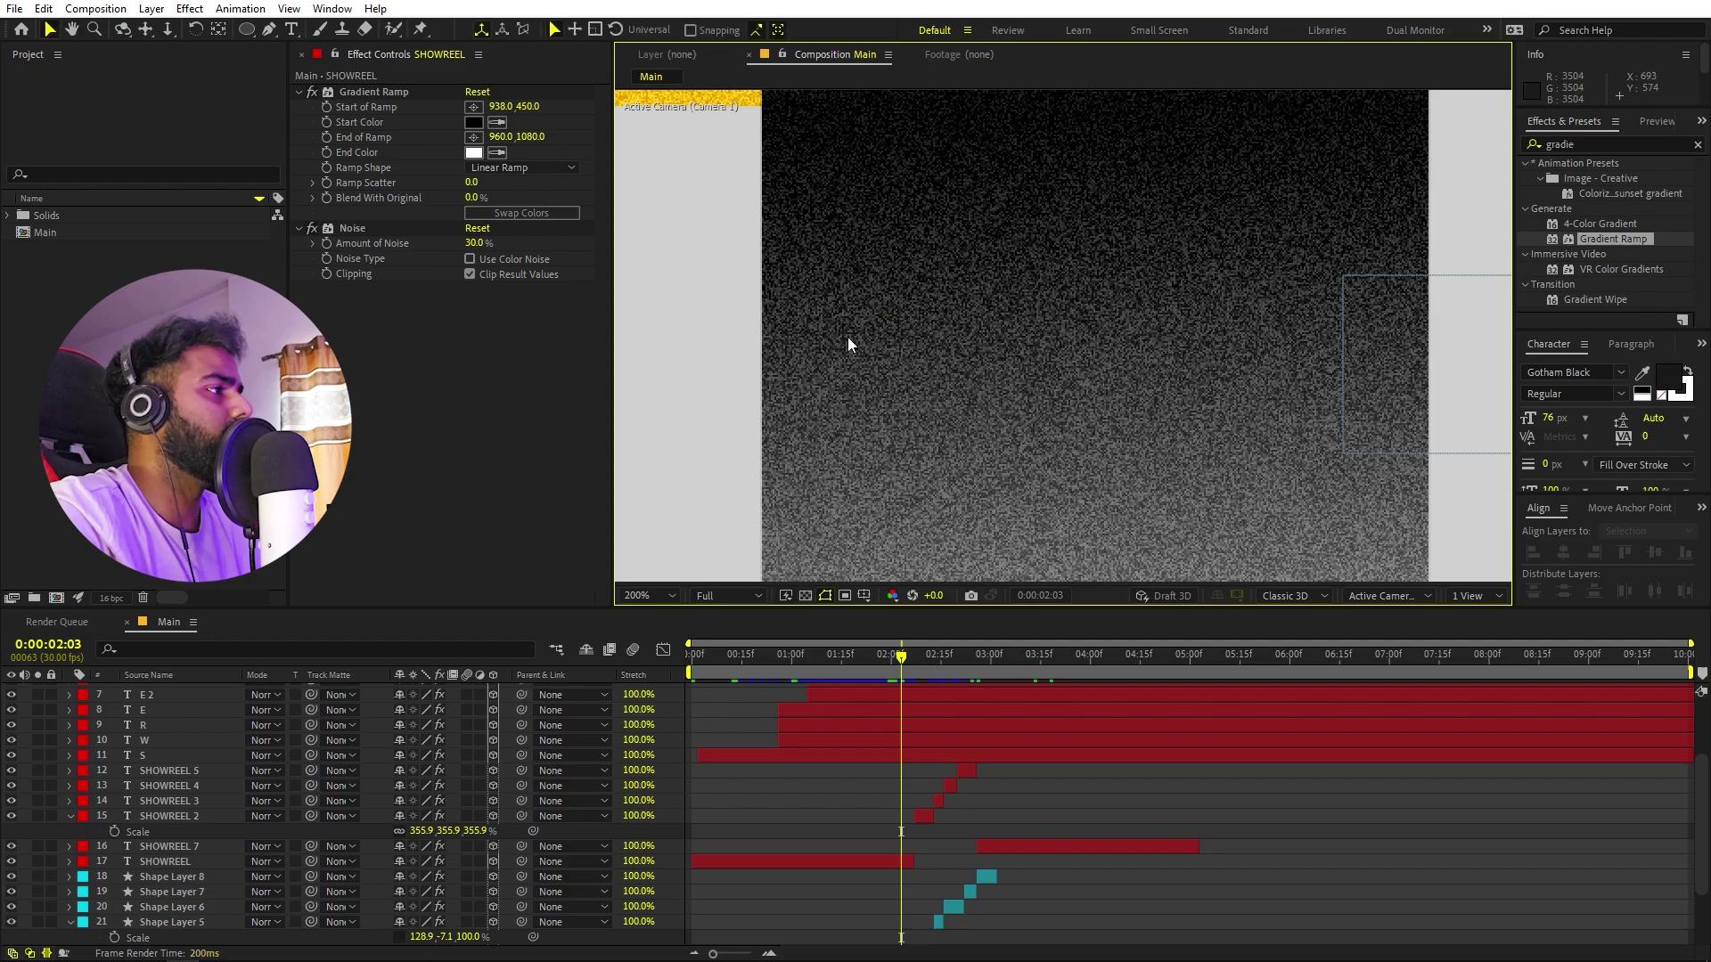
key("comma")
key("comma")
key("comma")
key("comma")
key("comma")
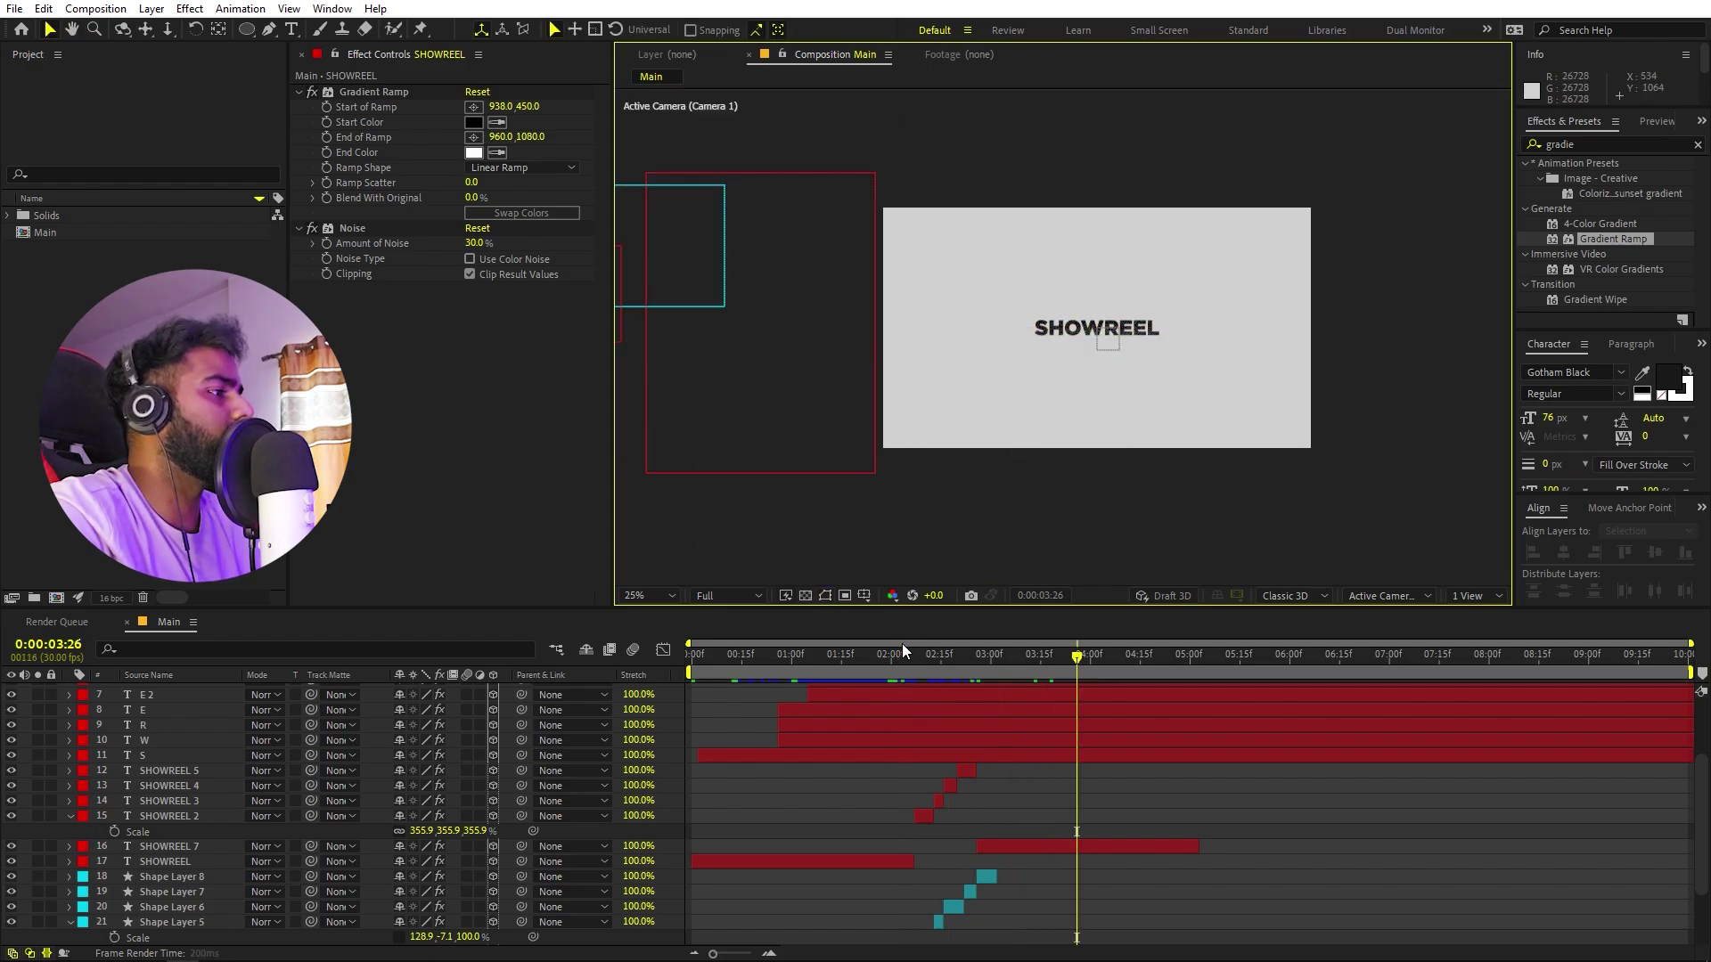
Play back the SHOWREEL text ending from 0:00:02:08 and set the composition view to fit up to 100%.
left_click_drag(902, 643, 917, 650)
key("space")
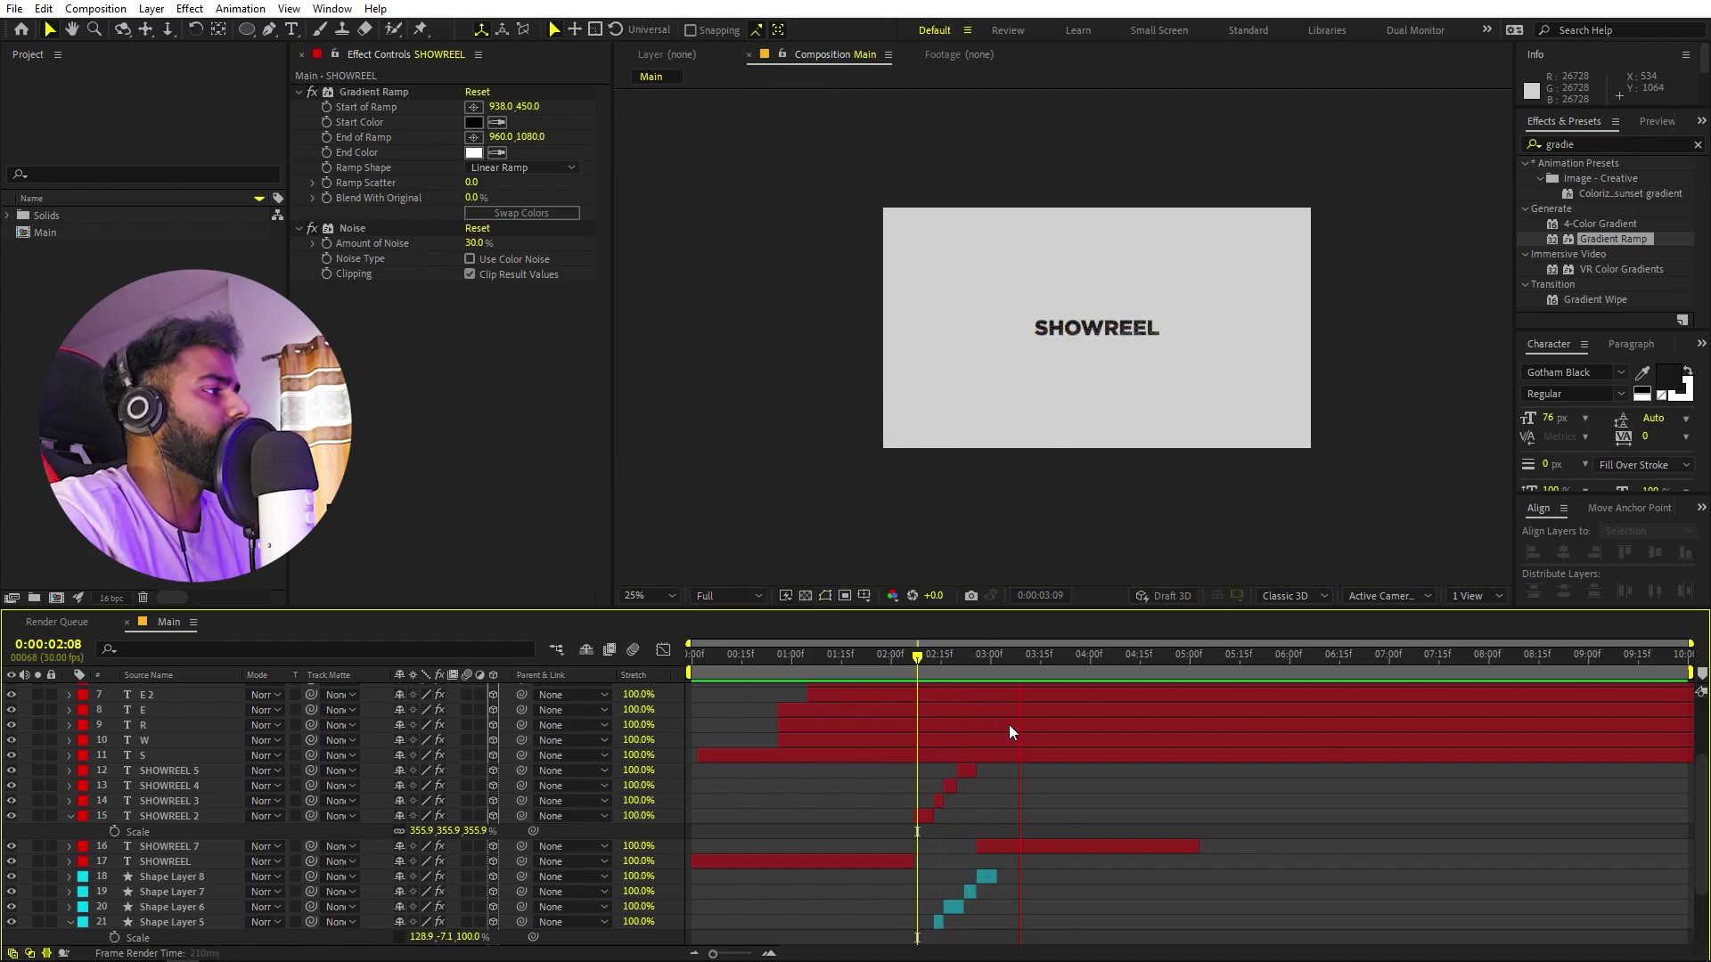
left_click(635, 600)
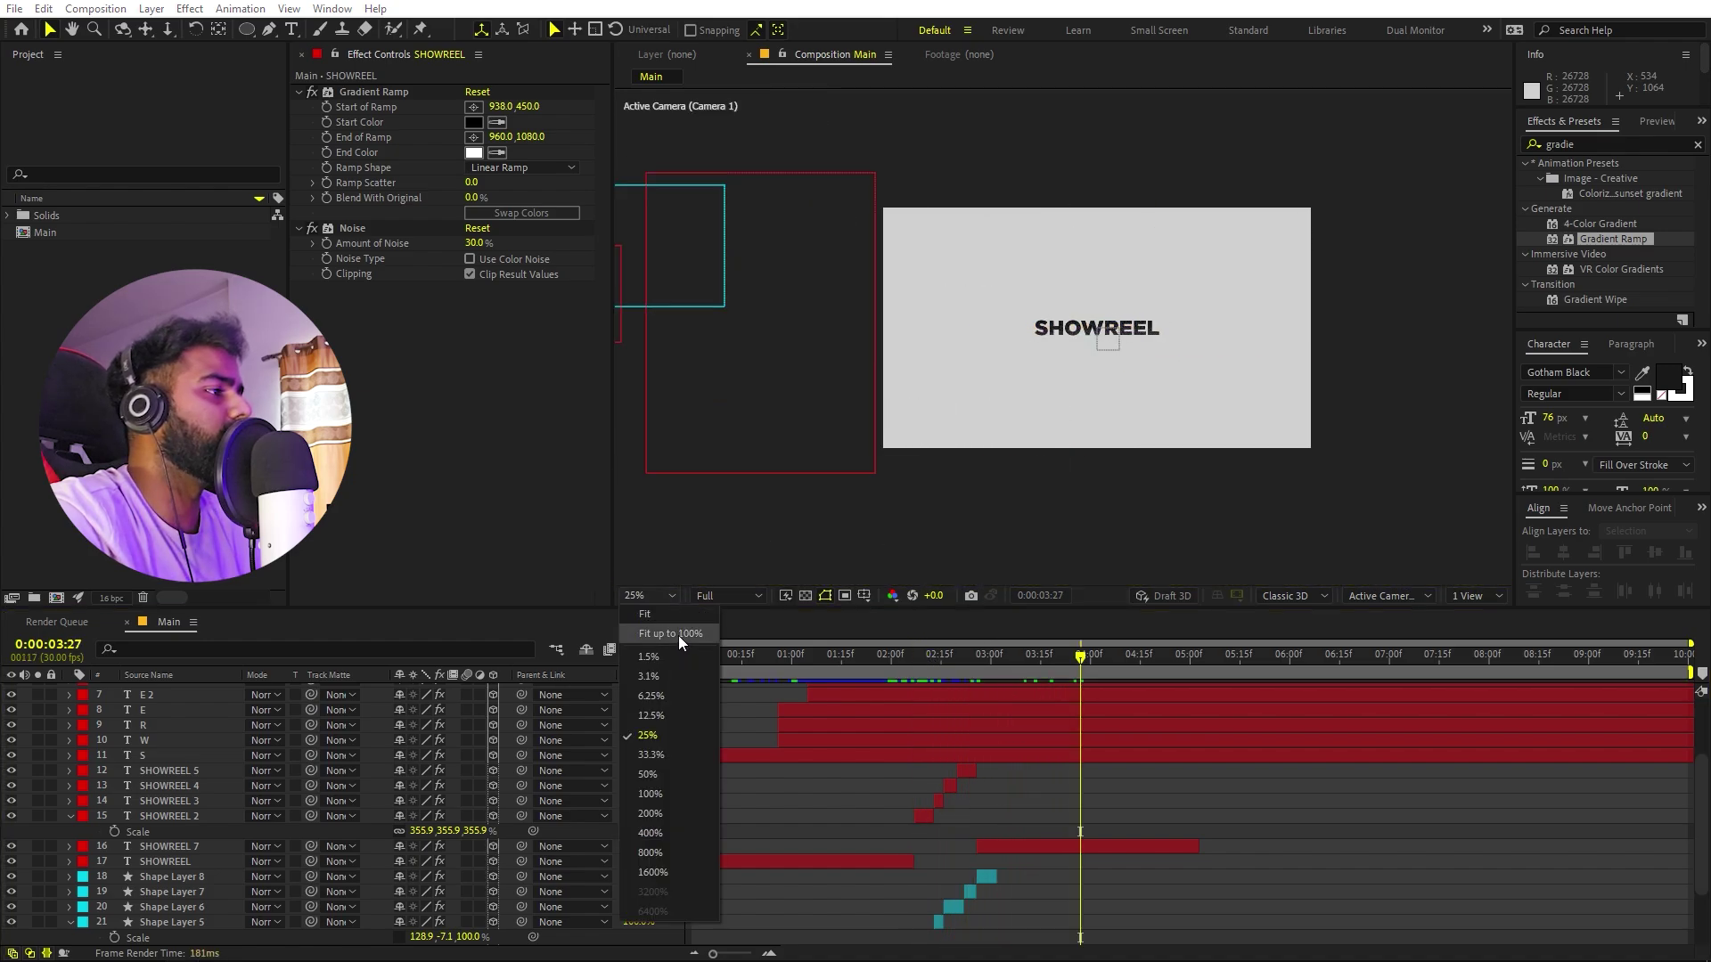
left_click(678, 635)
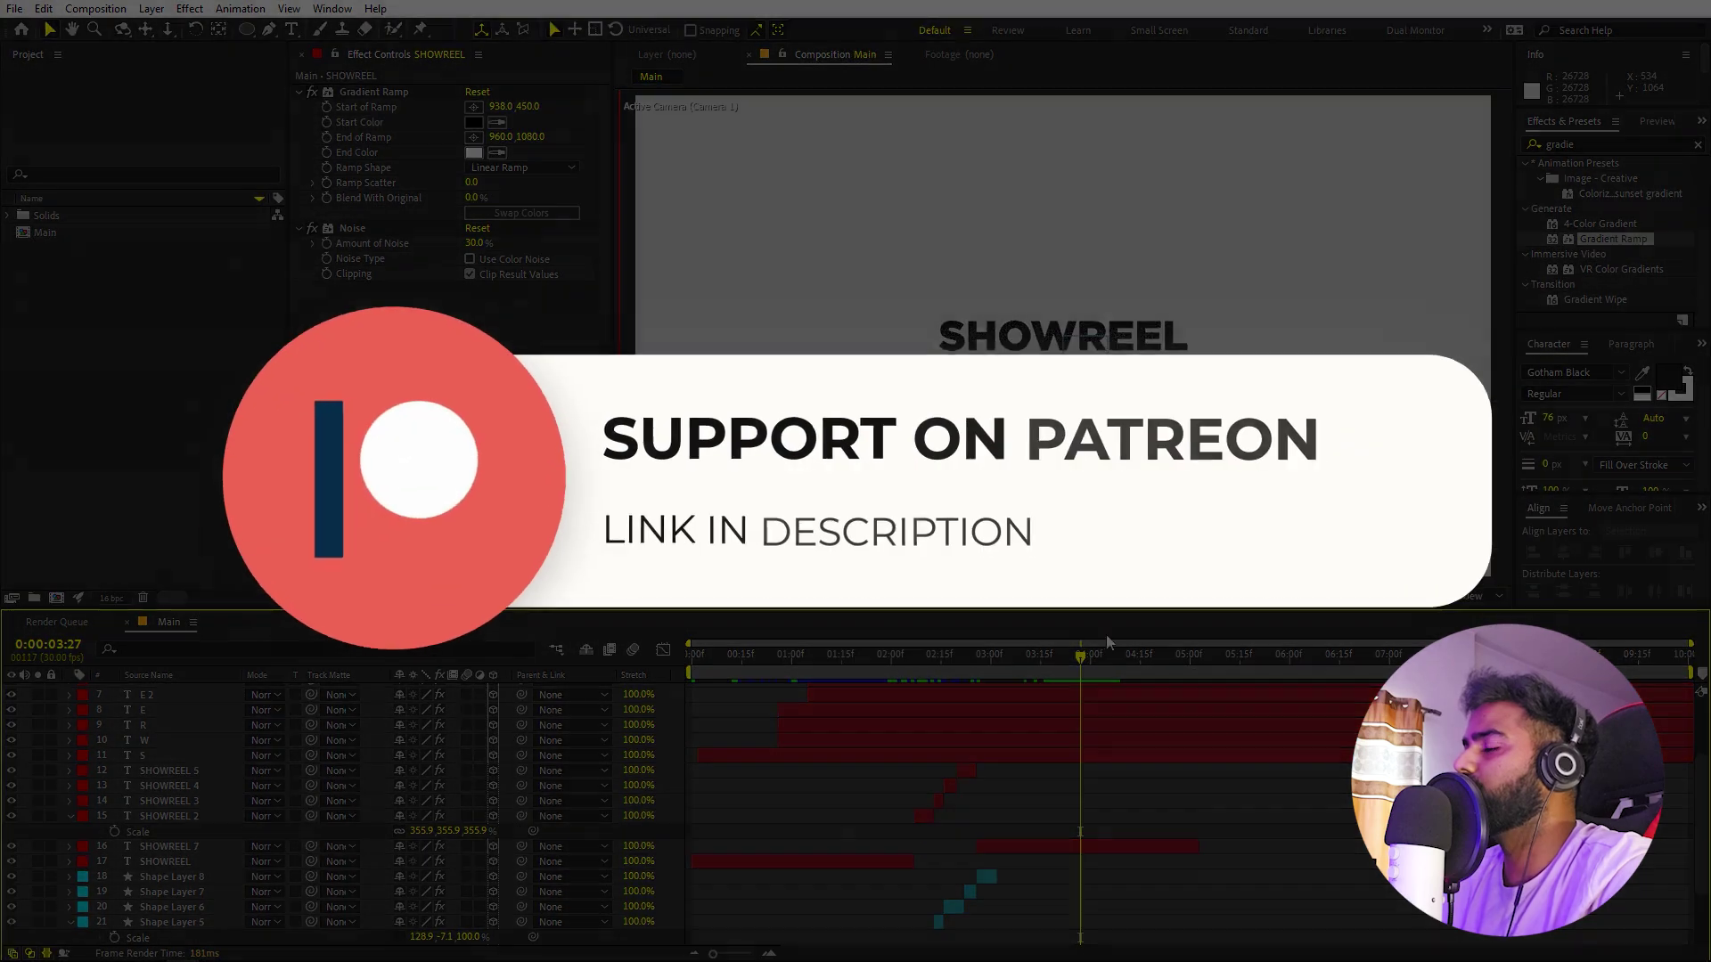